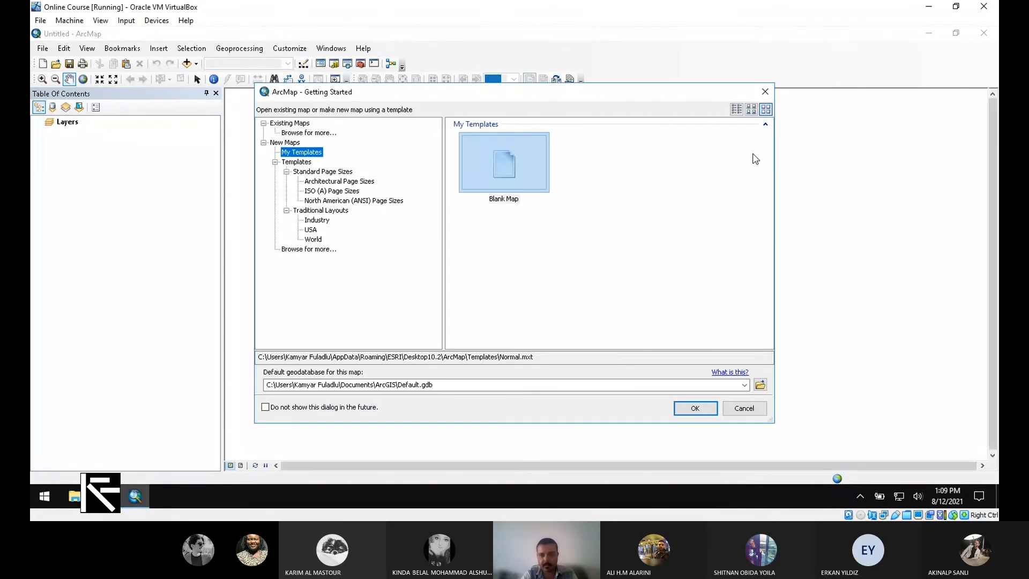
# Step: Dismiss the Getting Started dialog, then switch to the web browser and download Cyprus DEM from the ARCH 383 course page
pyautogui.click(765, 92)
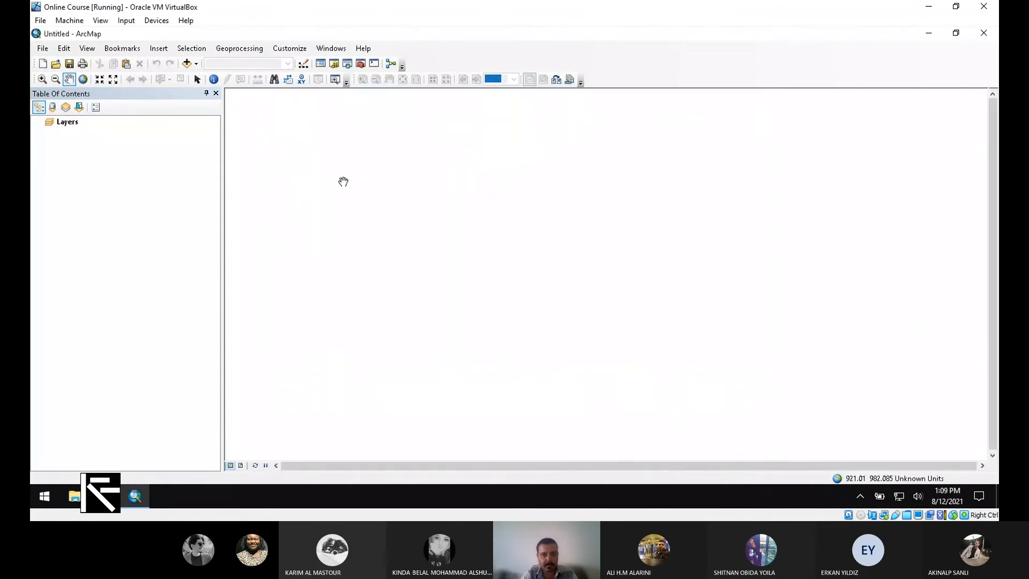
pyautogui.click(103, 500)
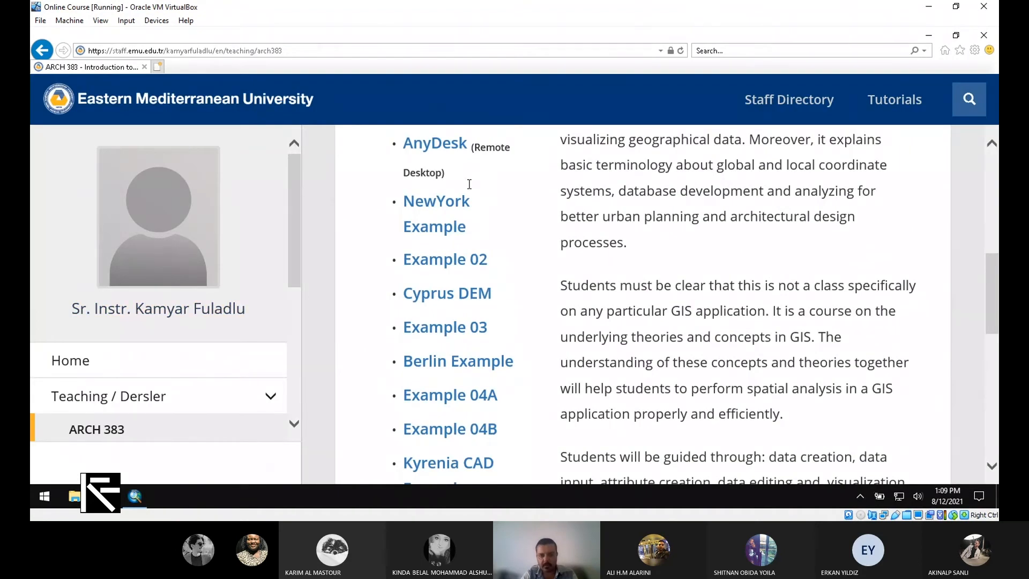
pyautogui.scroll(-2, 469, 184)
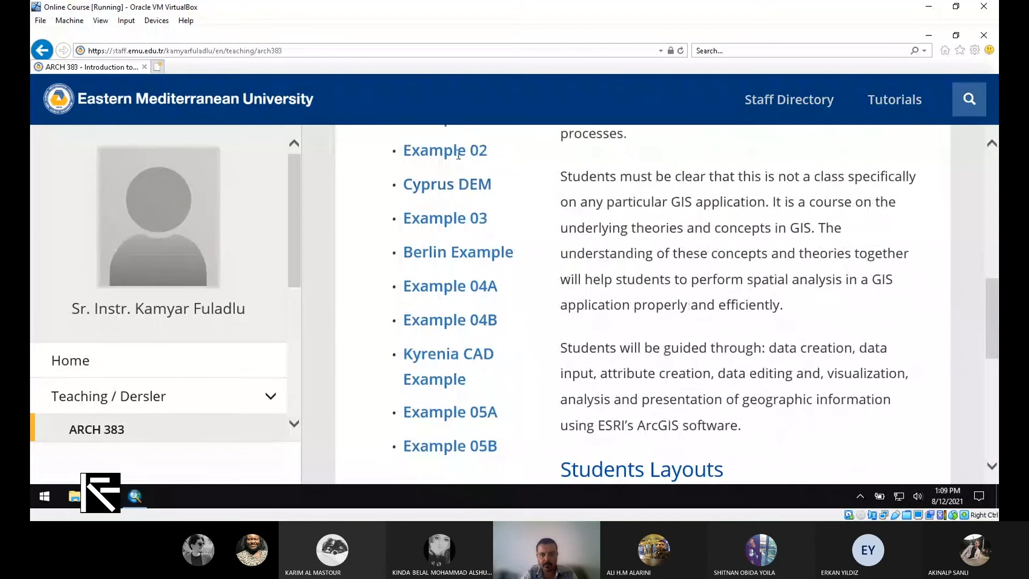
pyautogui.scroll(4, 459, 197)
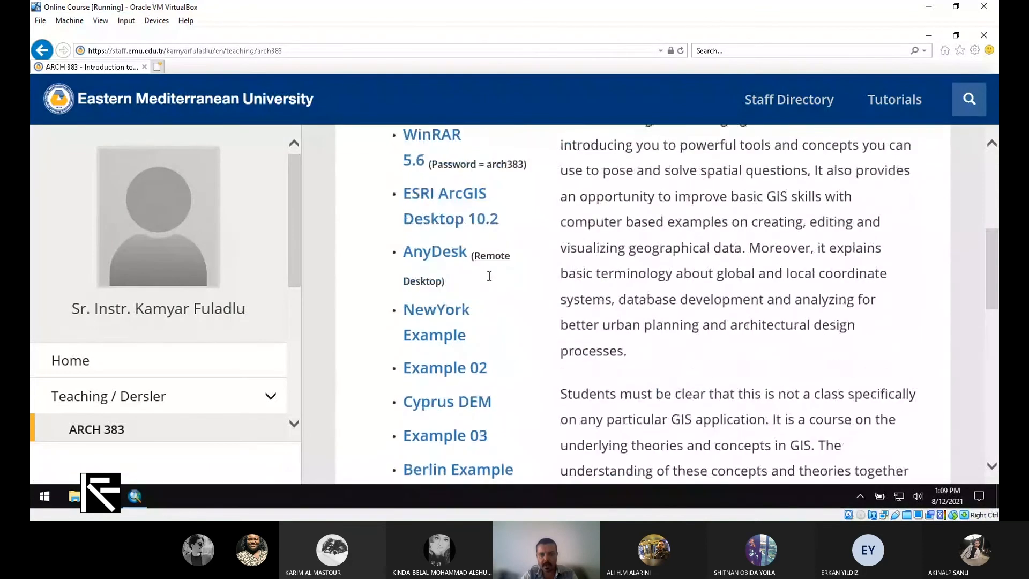
pyautogui.click(470, 403)
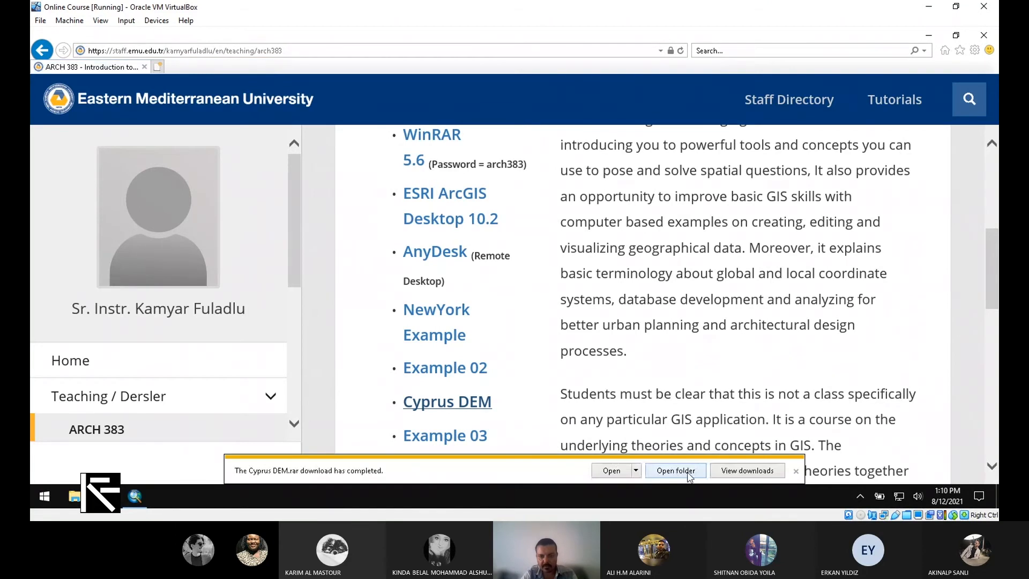
# Step: Open the downloaded Cyprus DEM archive from the Downloads folder, with the browser and map windows minimized
pyautogui.click(688, 474)
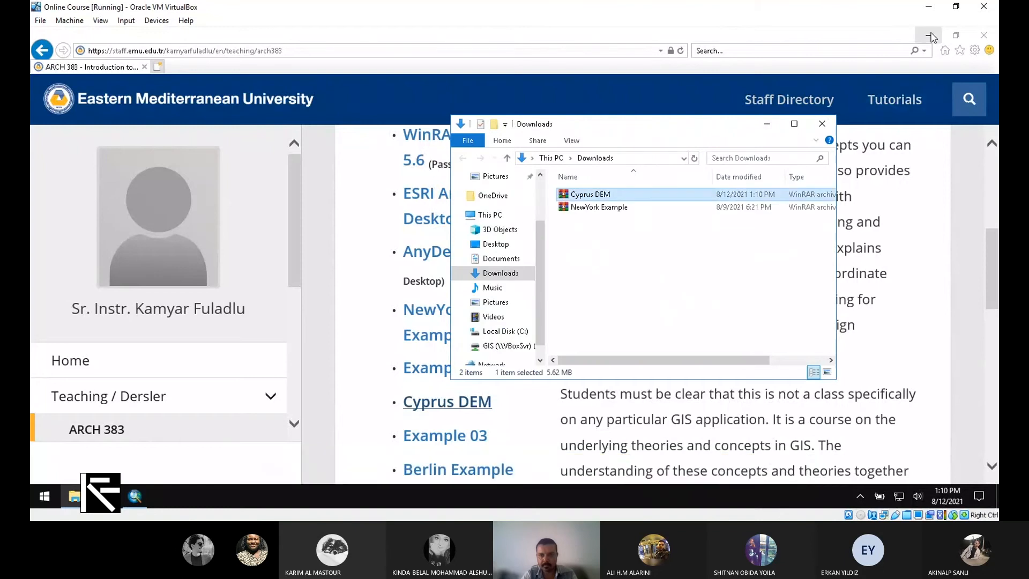
pyautogui.click(932, 38)
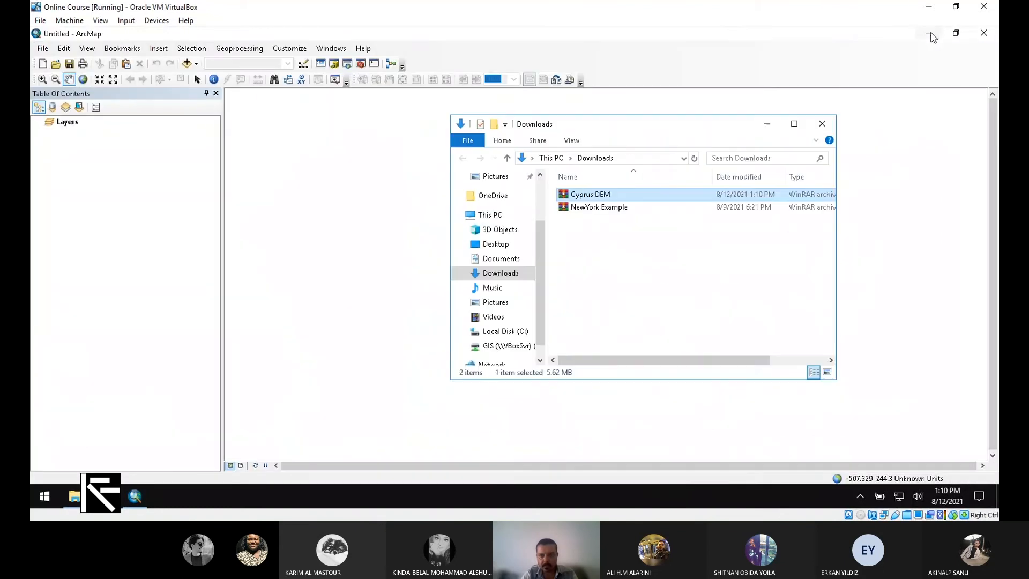
pyautogui.click(929, 33)
pyautogui.moveTo(676, 132); pyautogui.dragTo(840, 172)
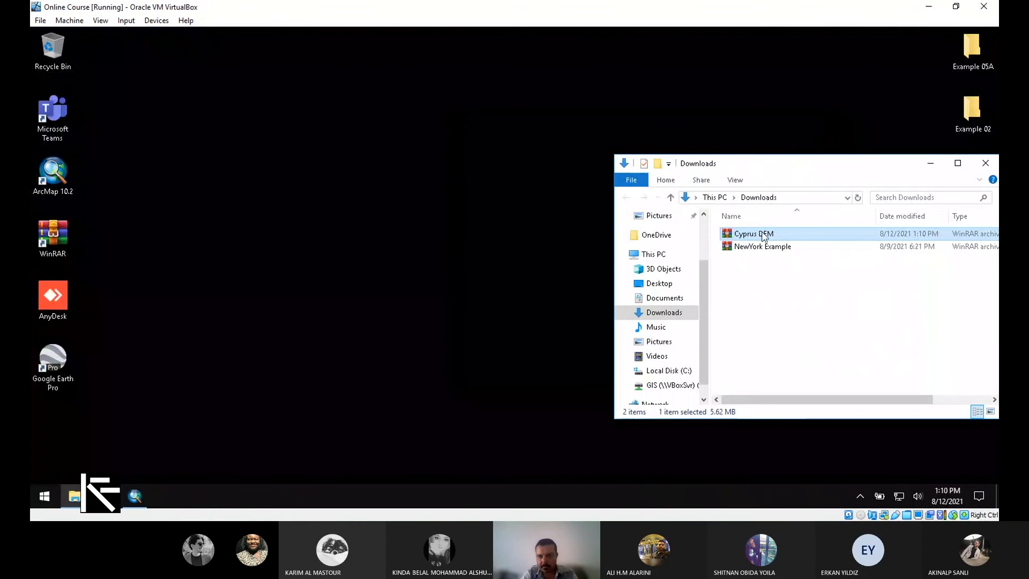
pyautogui.doubleClick(772, 234)
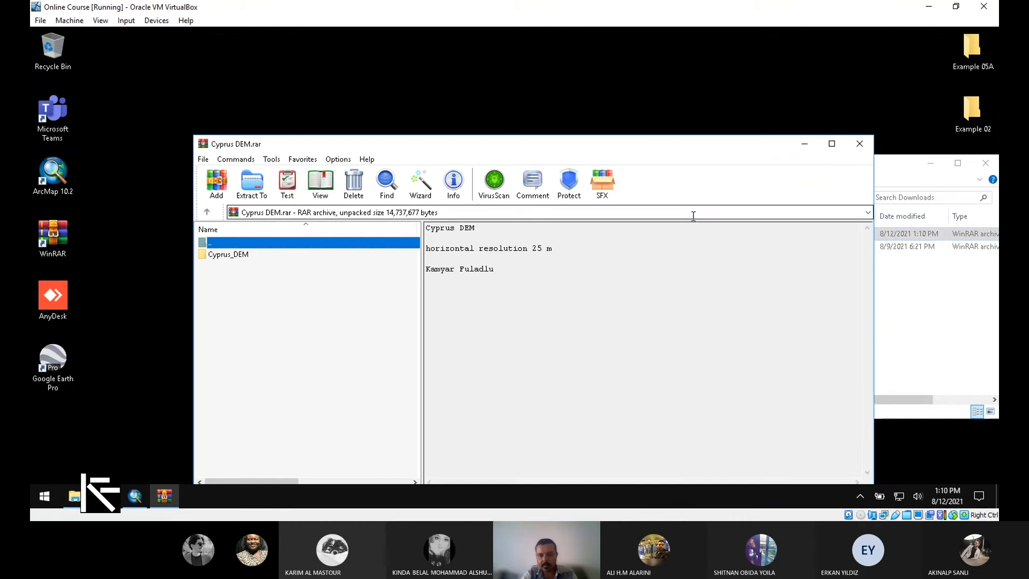
# Step: Extract the Cyprus_DEM folder from the archive to the desktop, entering the archive password
pyautogui.moveTo(447, 150); pyautogui.dragTo(713, 156)
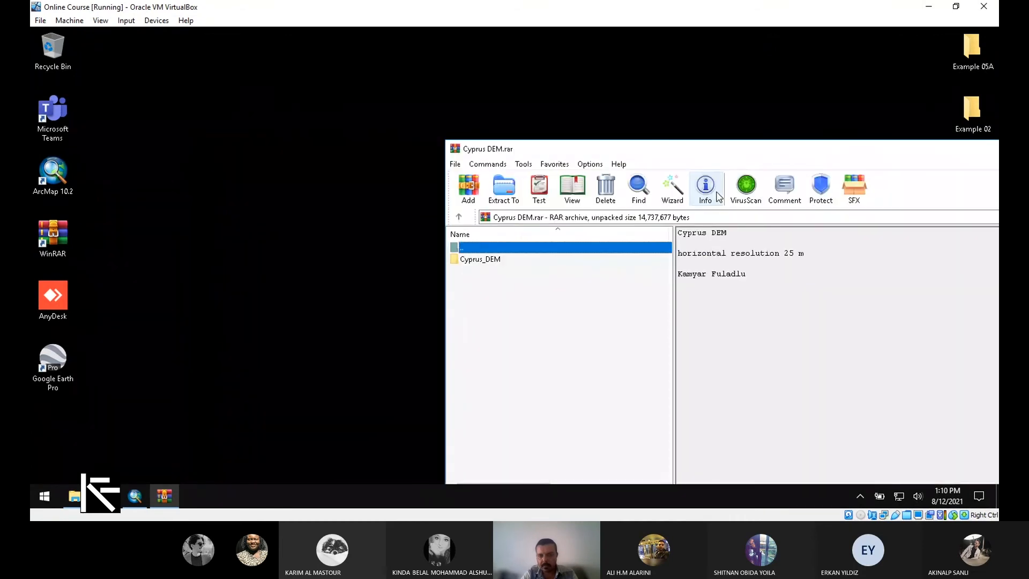
pyautogui.moveTo(472, 259); pyautogui.dragTo(355, 180)
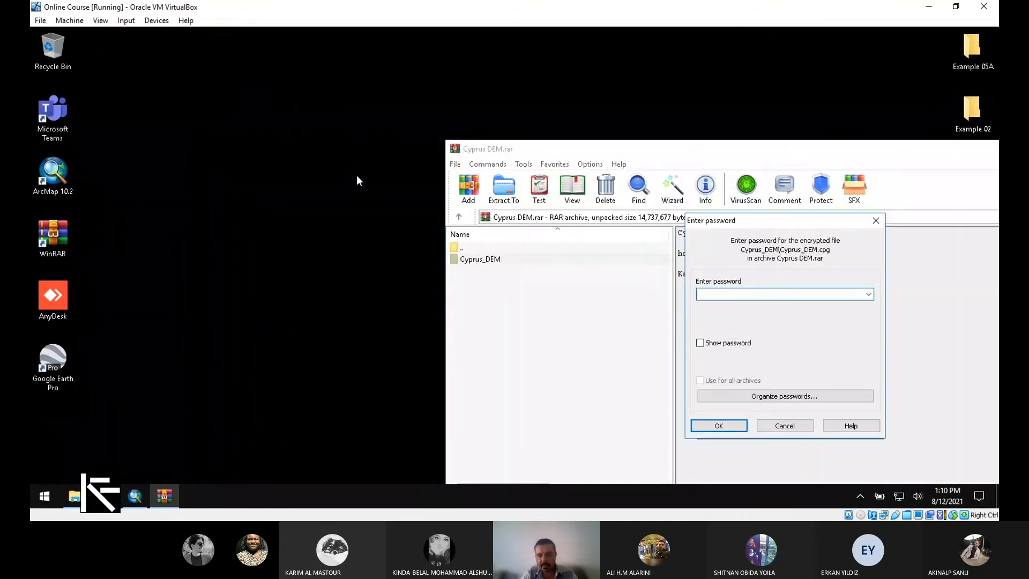
pyautogui.write('••')
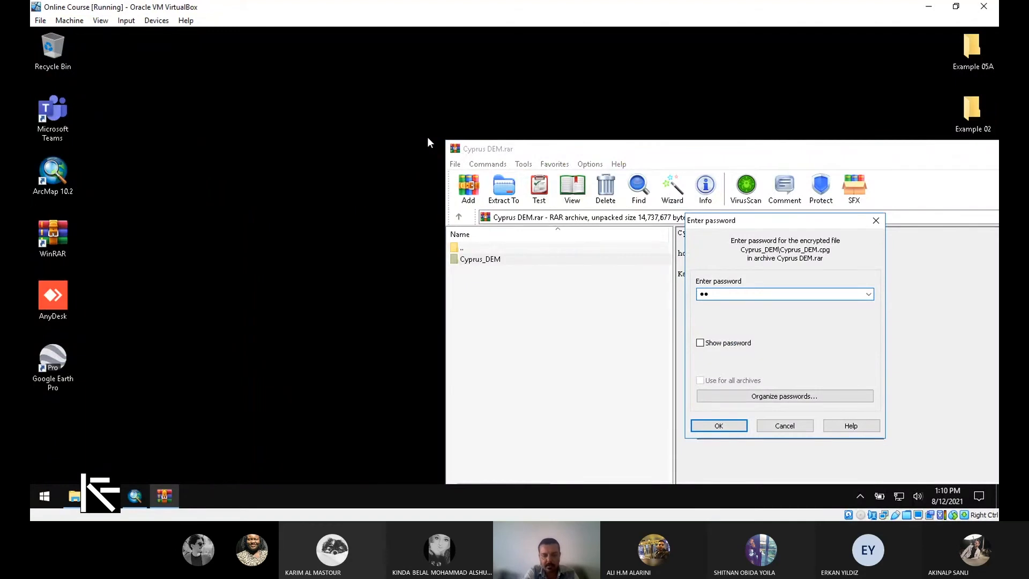
pyautogui.write('••••')
pyautogui.press('Return')
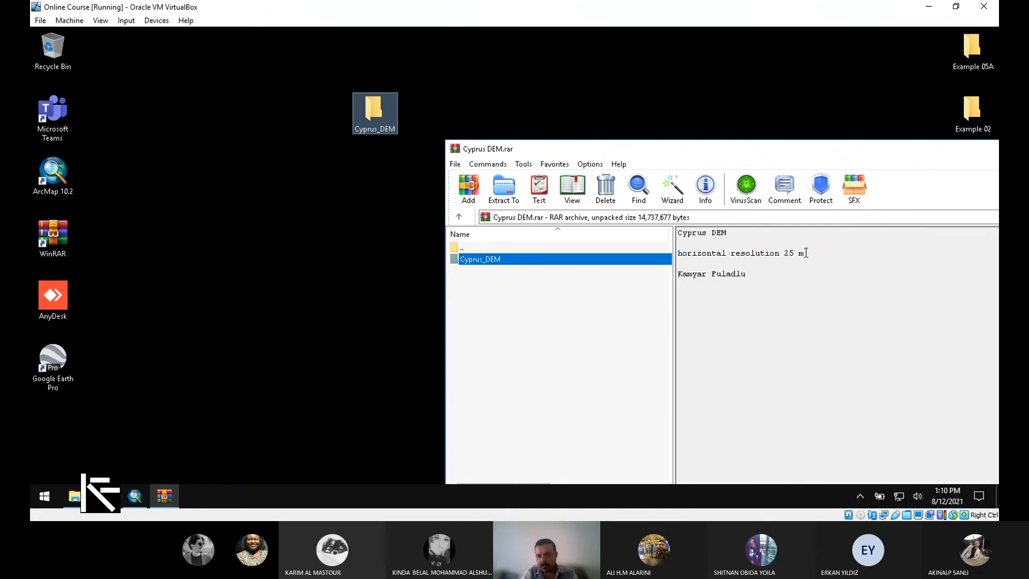
# Step: Highlight the horizontal resolution note in the archive comment, and close the archive and Downloads windows
pyautogui.moveTo(805, 252); pyautogui.dragTo(697, 253)
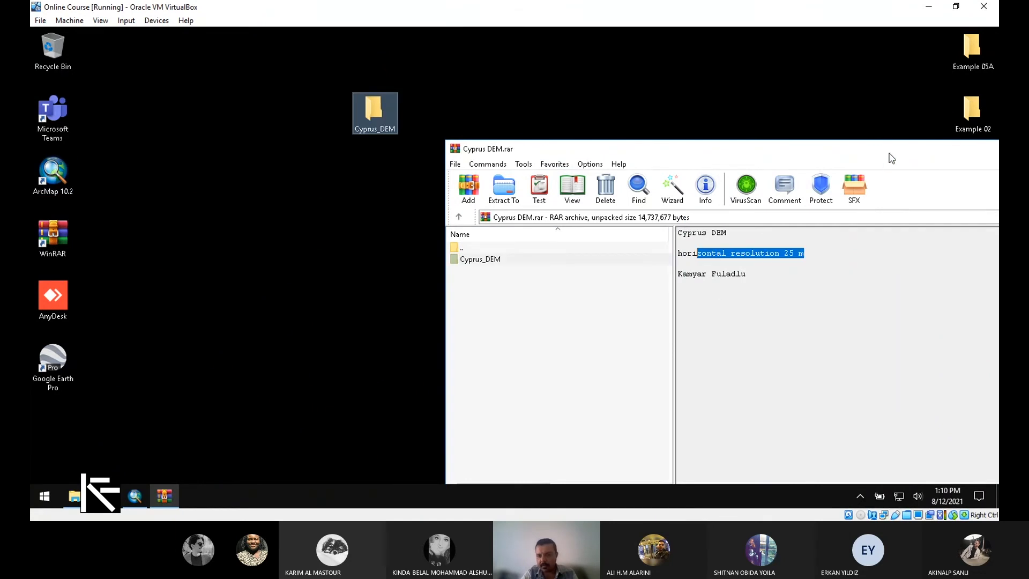
pyautogui.moveTo(892, 158); pyautogui.dragTo(726, 164)
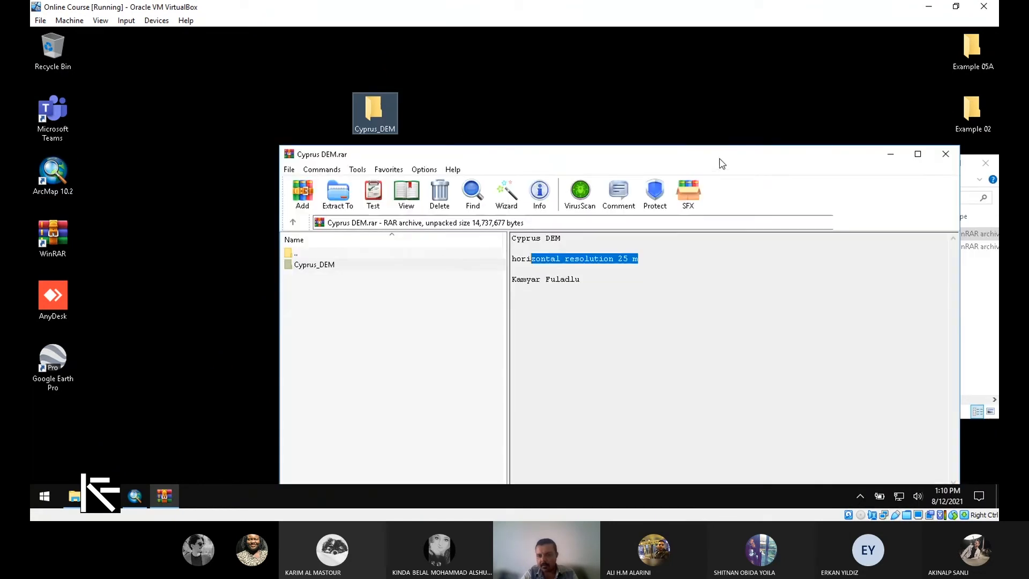
pyautogui.click(946, 157)
pyautogui.moveTo(893, 165); pyautogui.dragTo(794, 161)
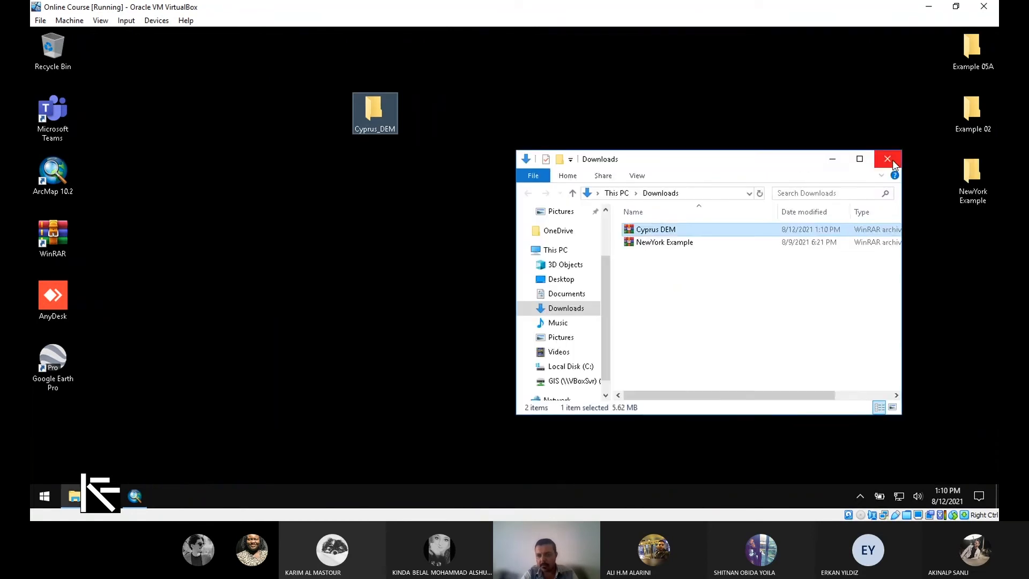
pyautogui.click(893, 161)
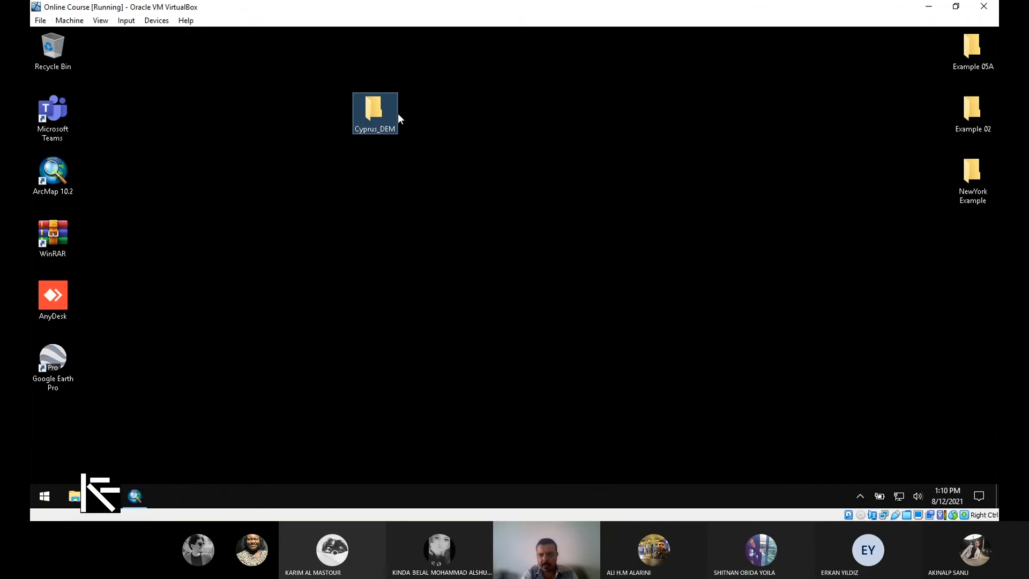
# Step: Move the Cyprus_DEM folder below NewYork Example on the desktop and look through the files inside it
pyautogui.moveTo(398, 114); pyautogui.dragTo(698, 136)
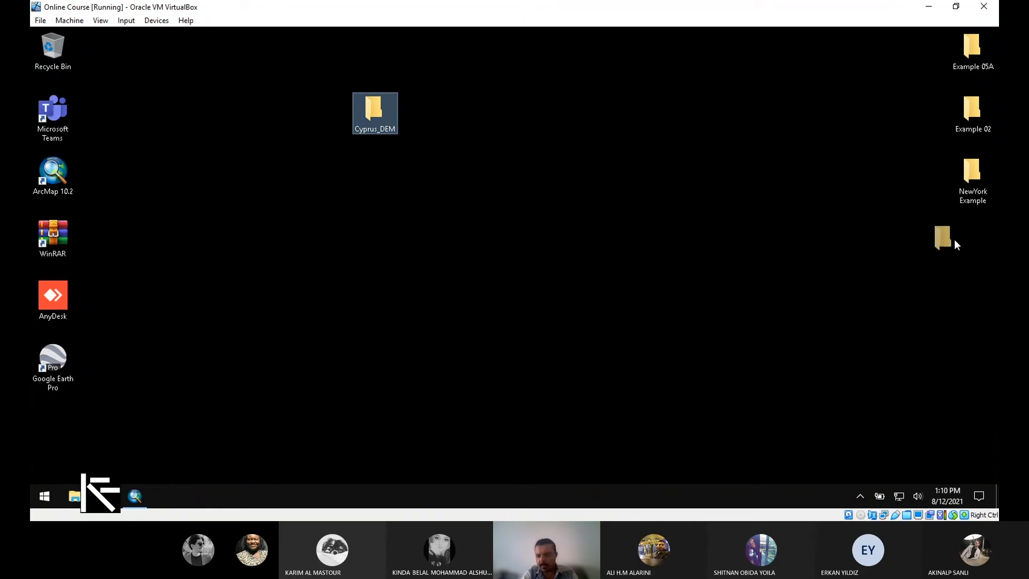
pyautogui.moveTo(982, 239); pyautogui.dragTo(969, 258)
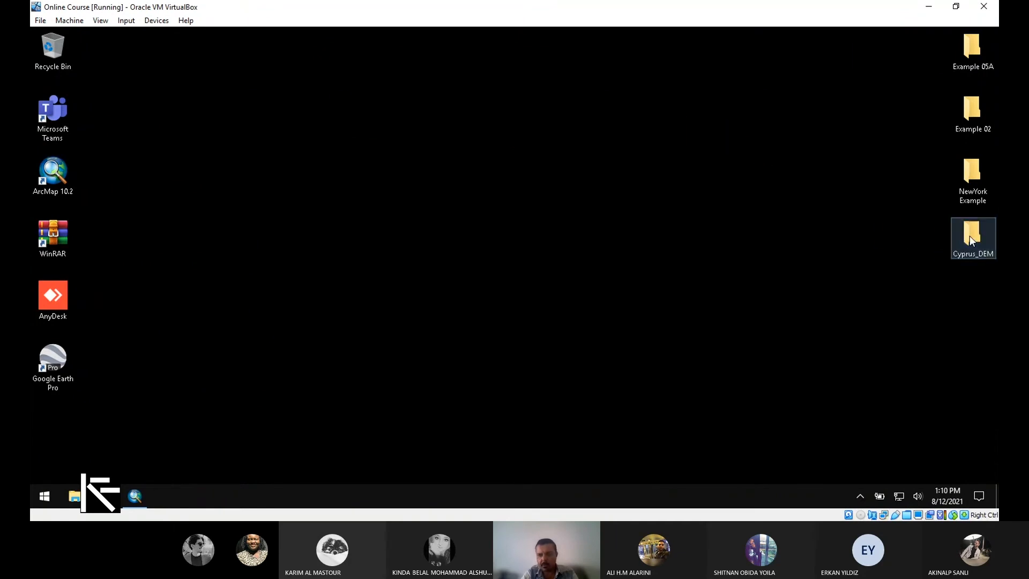
pyautogui.doubleClick(970, 237)
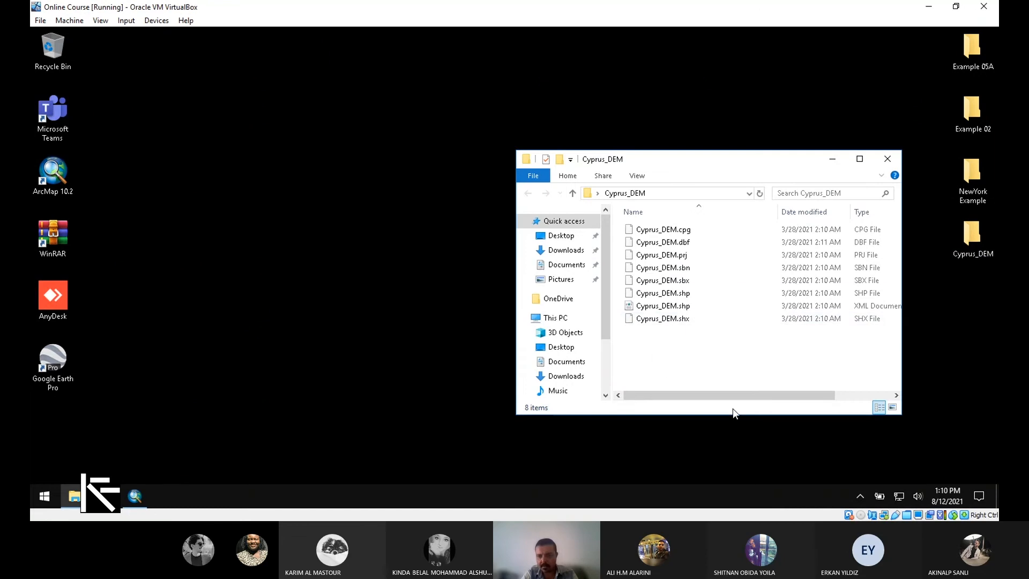
pyautogui.moveTo(740, 397); pyautogui.dragTo(682, 397)
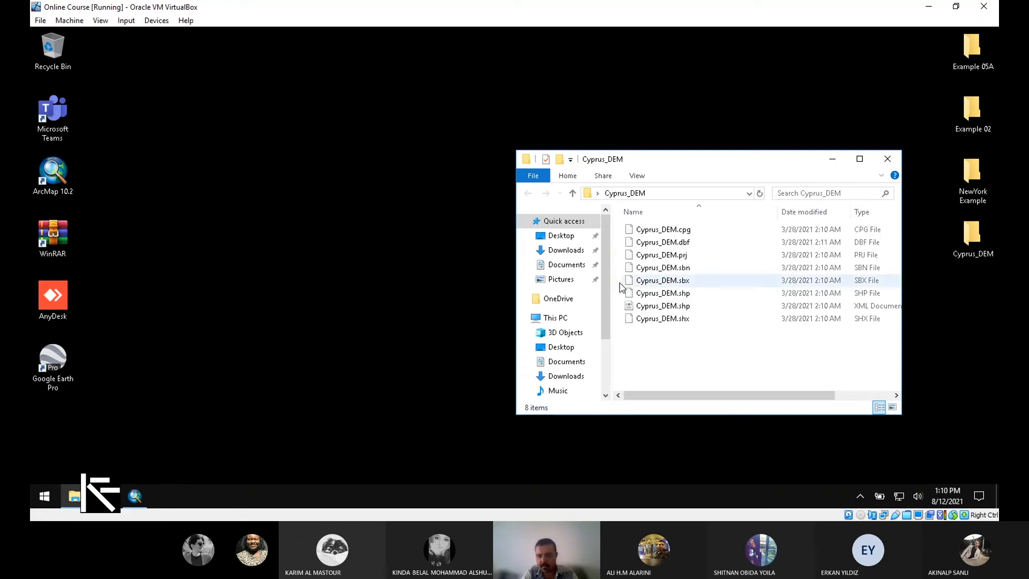
pyautogui.click(891, 162)
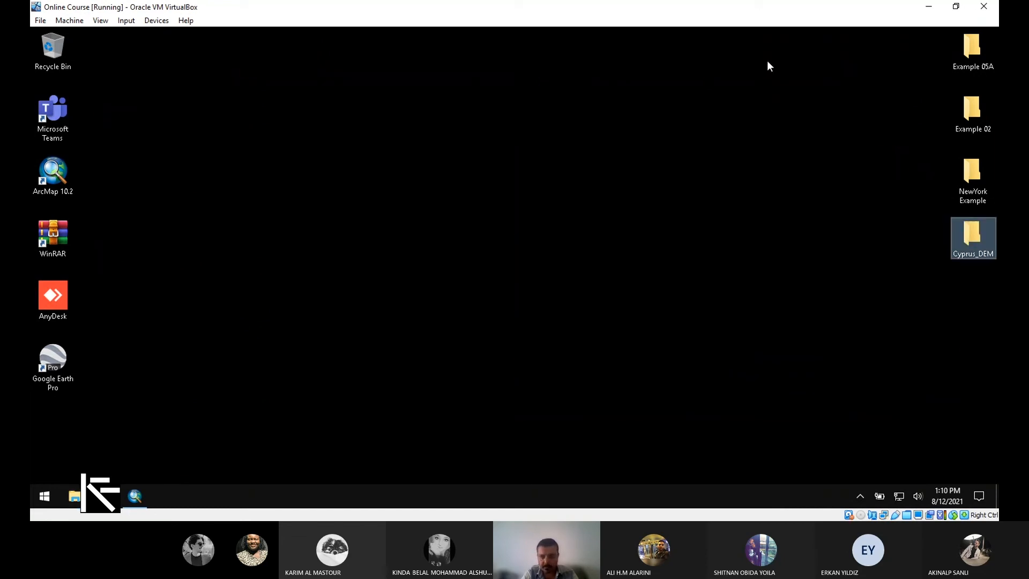
# Step: Switch back to ArcMap and add a folder connection to the desktop's Cyprus_DEM folder while adding data
pyautogui.click(141, 494)
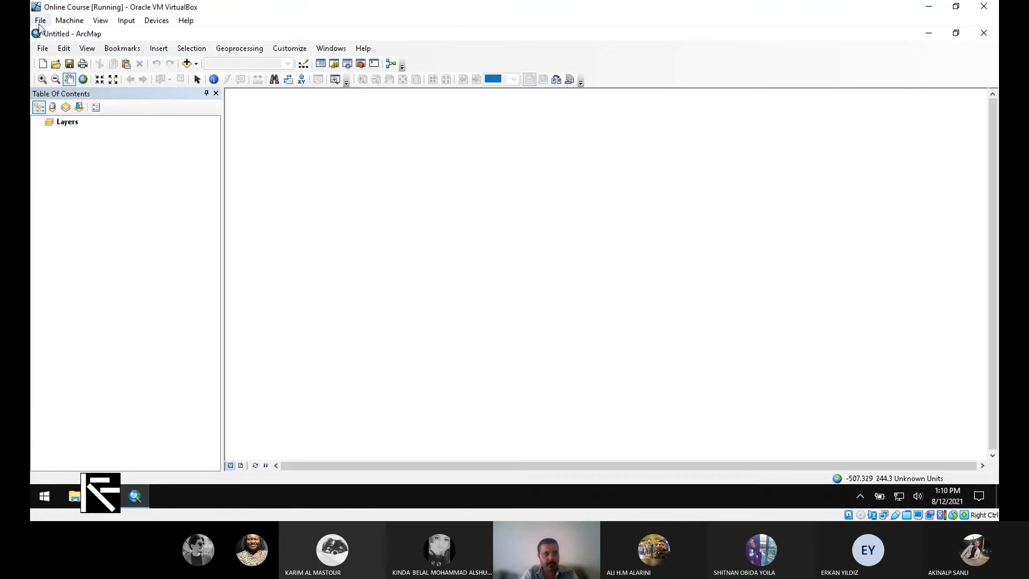
pyautogui.click(196, 64)
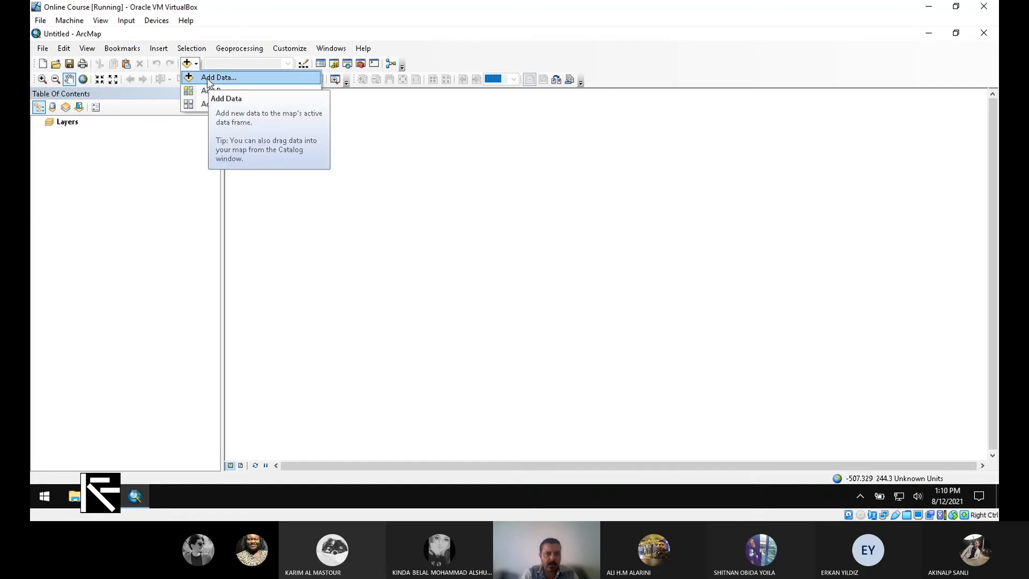
pyautogui.click(237, 79)
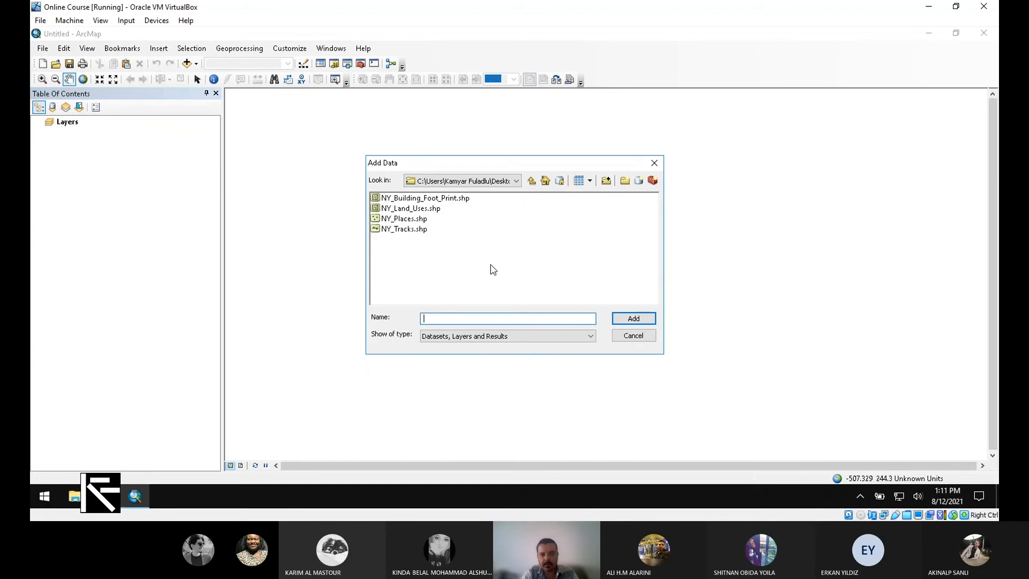
pyautogui.click(515, 183)
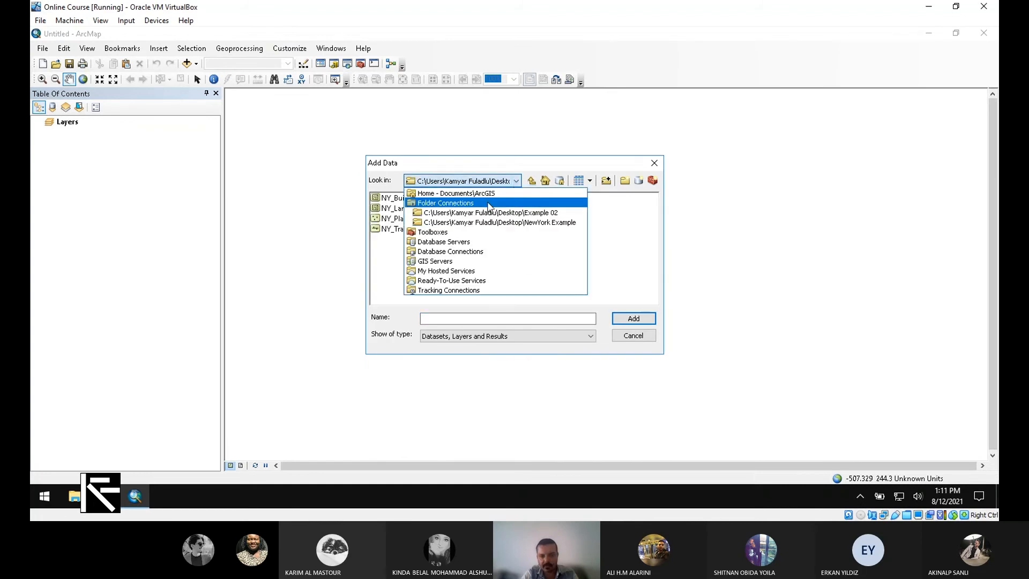
pyautogui.click(490, 203)
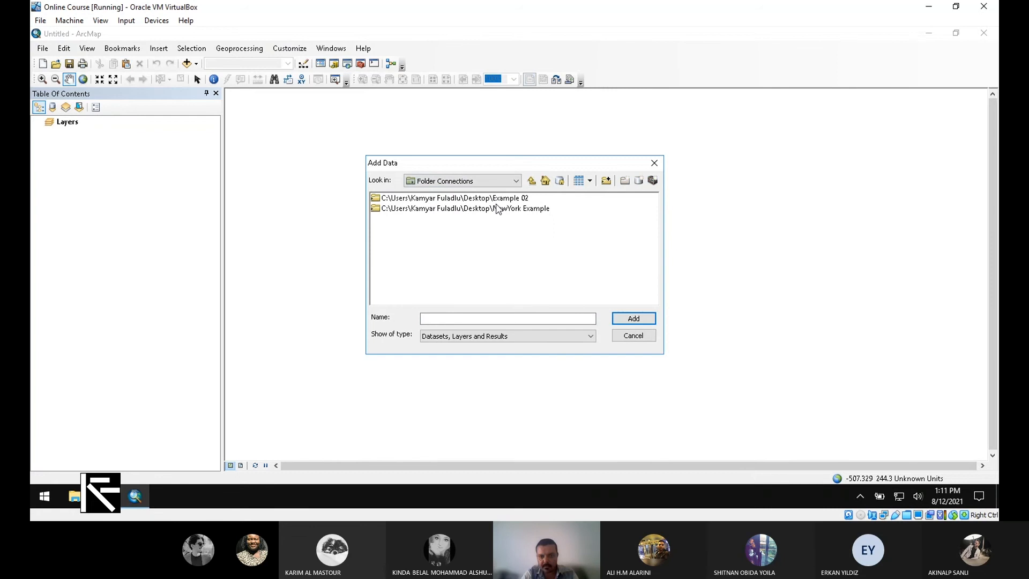
pyautogui.click(608, 181)
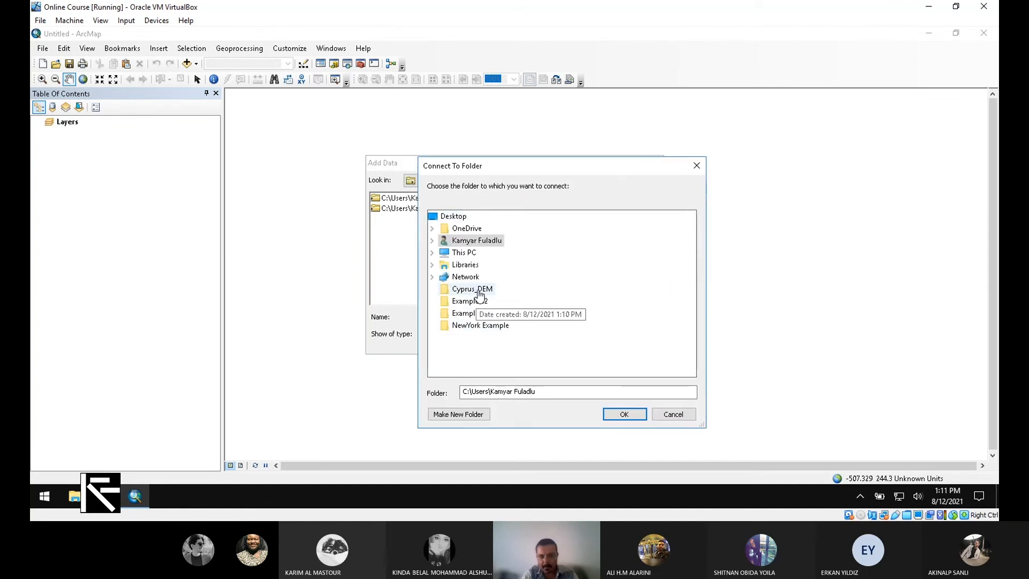
pyautogui.click(447, 289)
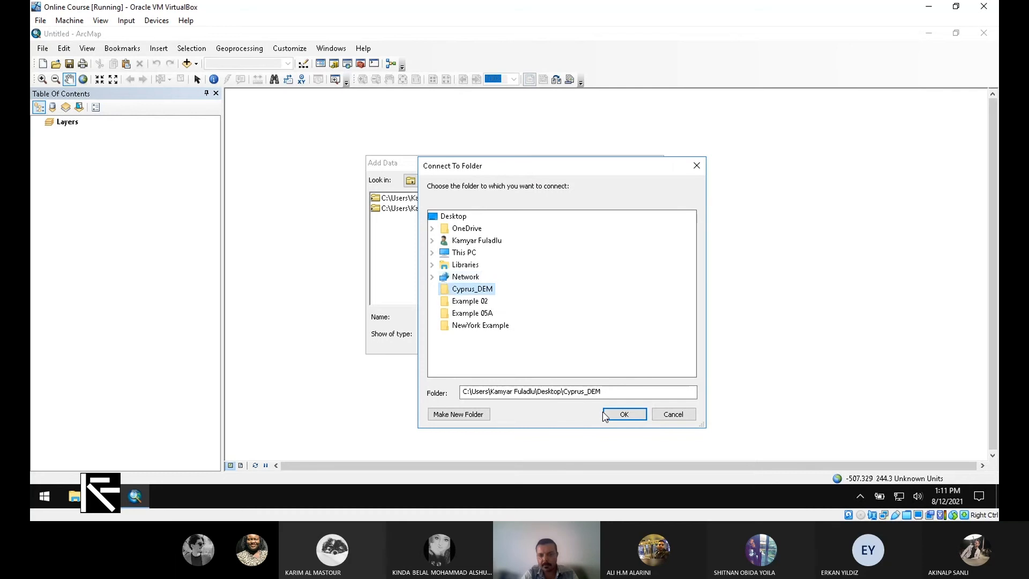
pyautogui.click(623, 415)
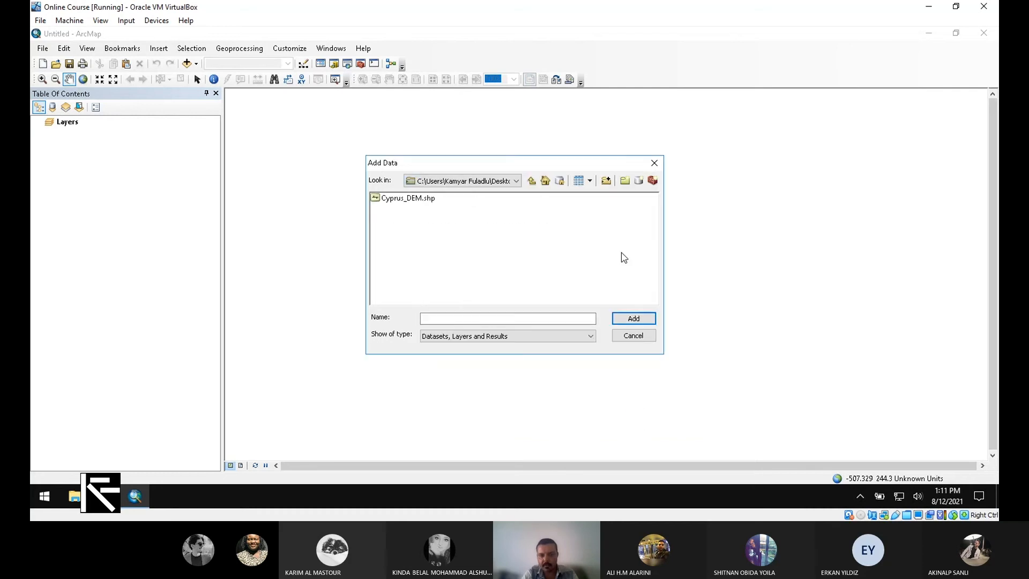
# Step: Add Cyprus_DEM.shp from the connected Cyprus_DEM folder to the map
pyautogui.click(532, 181)
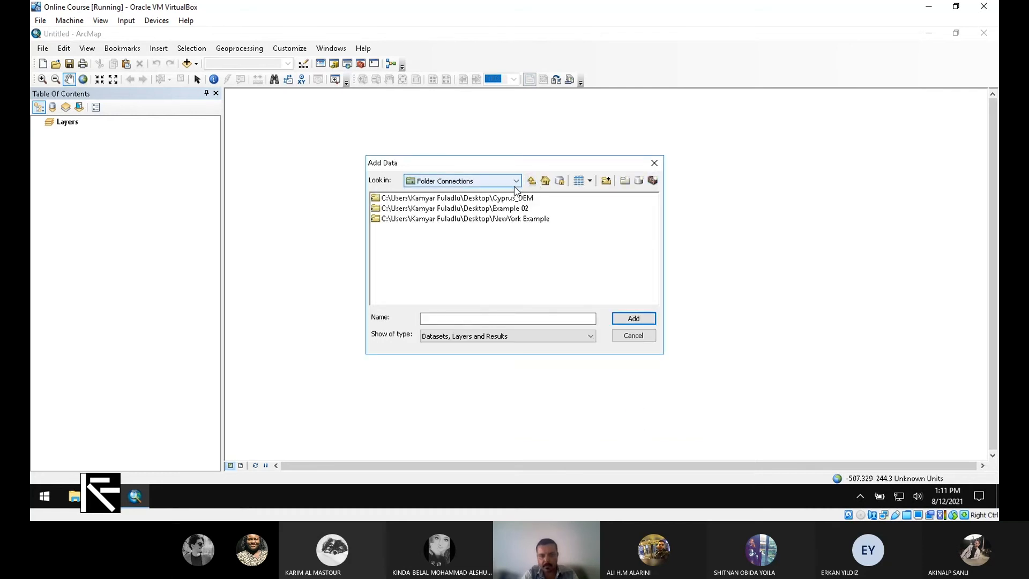
pyautogui.click(510, 182)
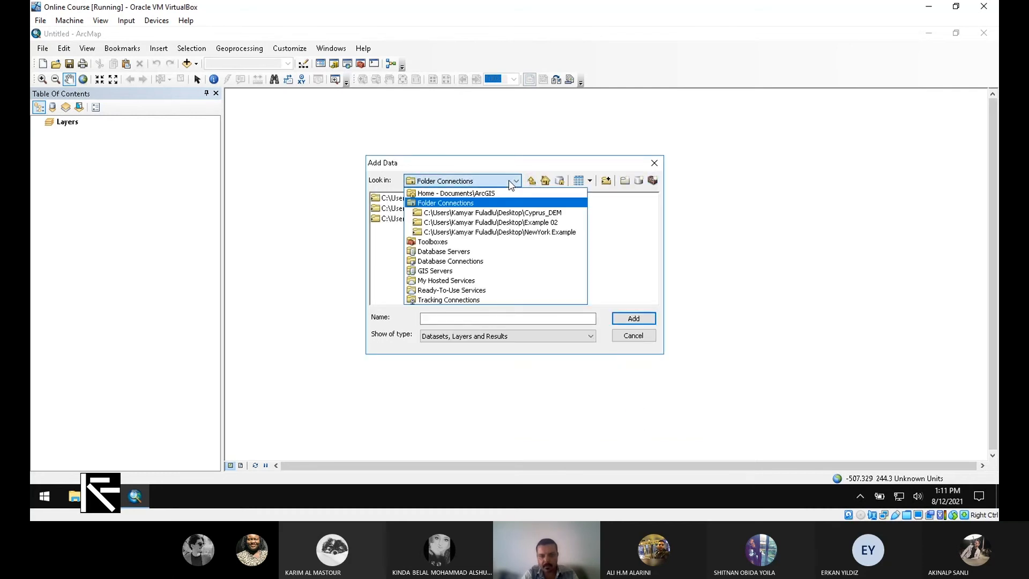
pyautogui.click(517, 212)
pyautogui.click(411, 200)
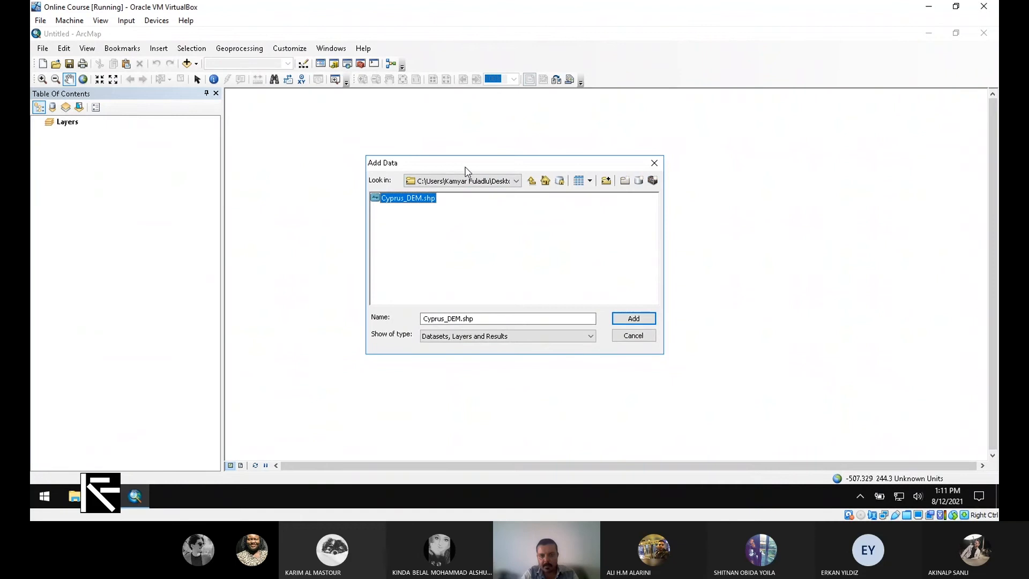
pyautogui.moveTo(465, 168); pyautogui.dragTo(651, 179)
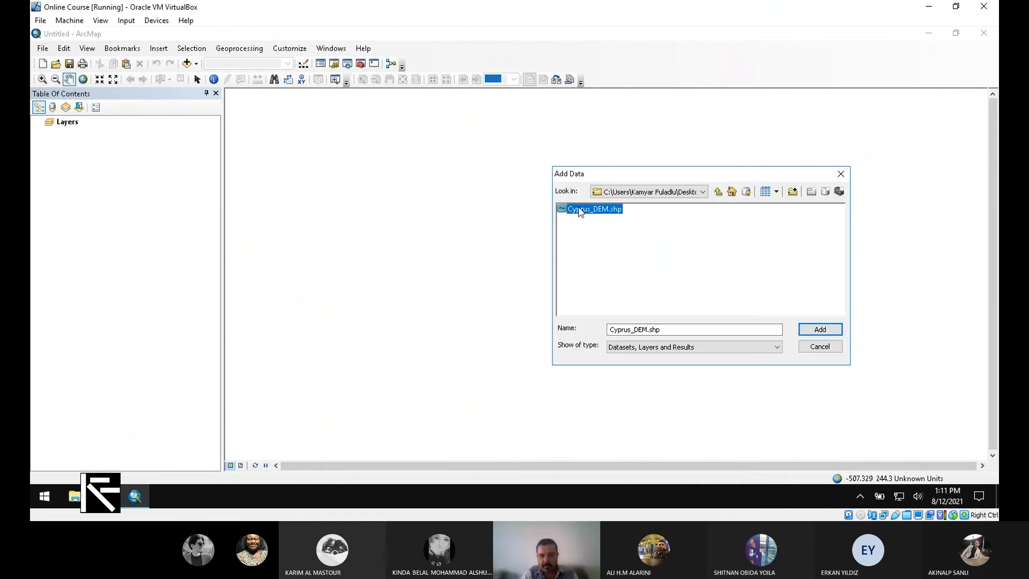
pyautogui.click(810, 326)
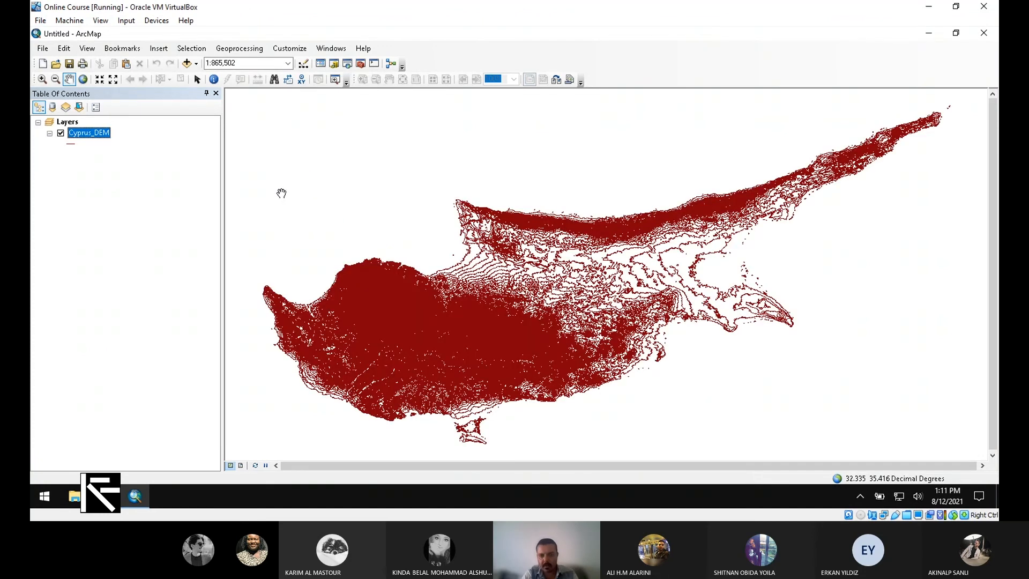
# Step: Examine the Cyprus_DEM contour lines along the southern and eastern coasts and across the whole island at different scales
pyautogui.scroll(-3, 584, 325)
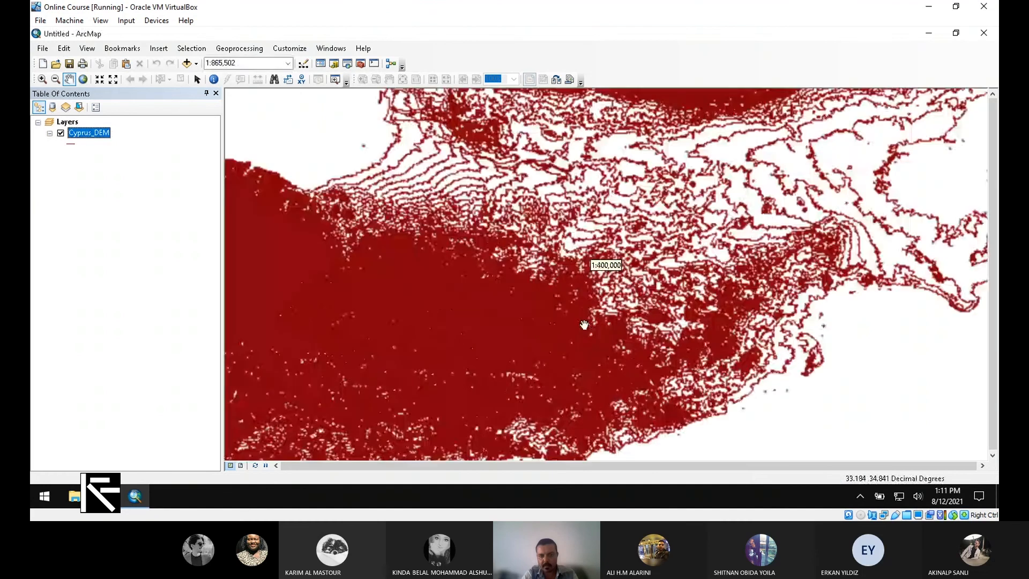
pyautogui.moveTo(585, 324); pyautogui.dragTo(539, 150)
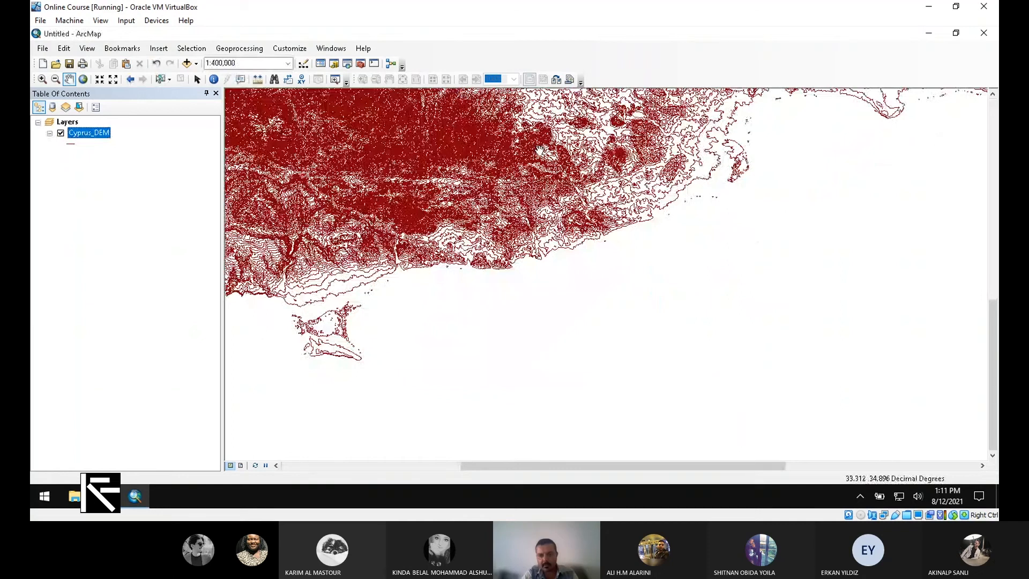
pyautogui.scroll(2, 540, 151)
pyautogui.scroll(-2, 546, 309)
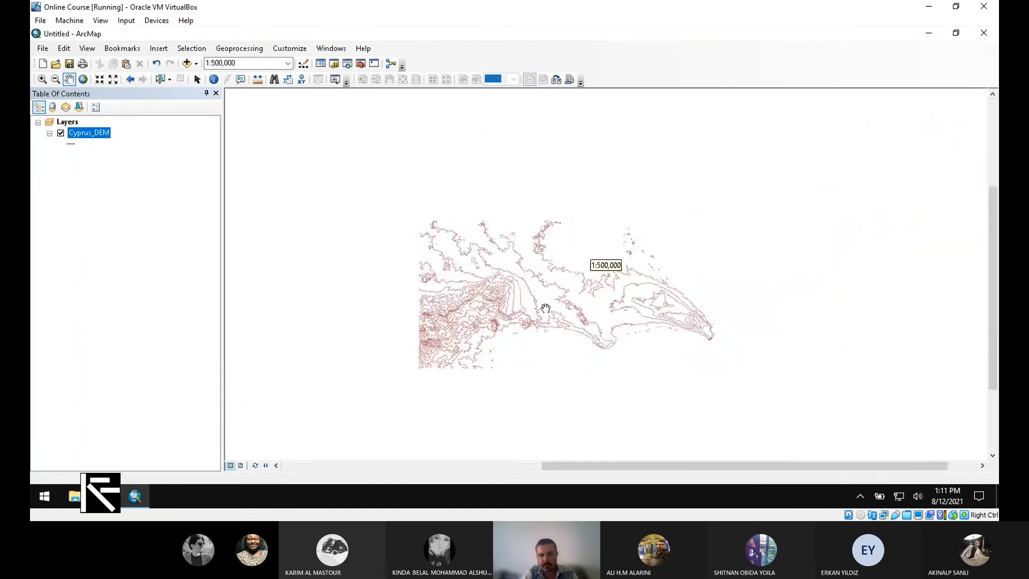
pyautogui.scroll(2, 546, 309)
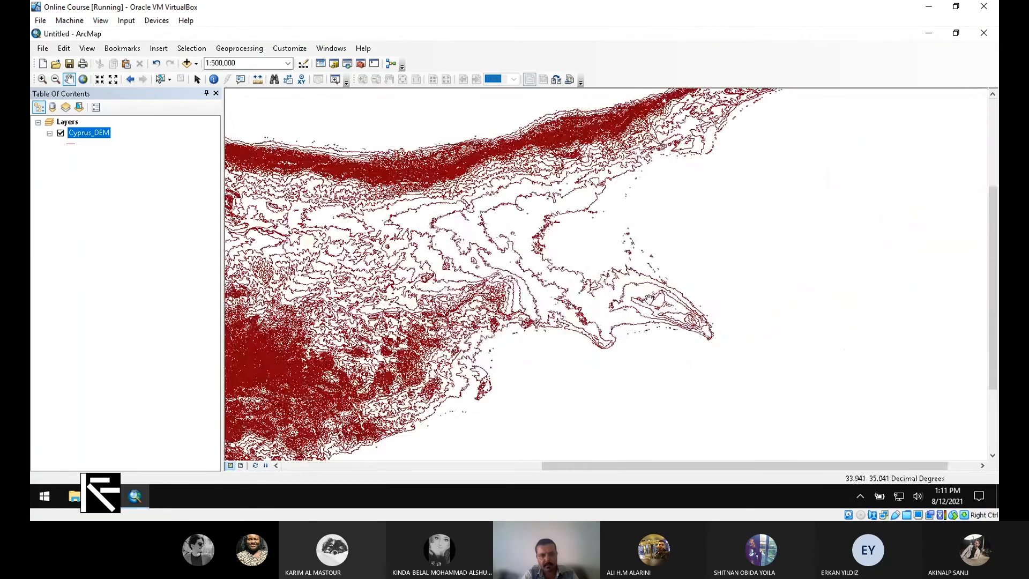
pyautogui.scroll(-2, 443, 280)
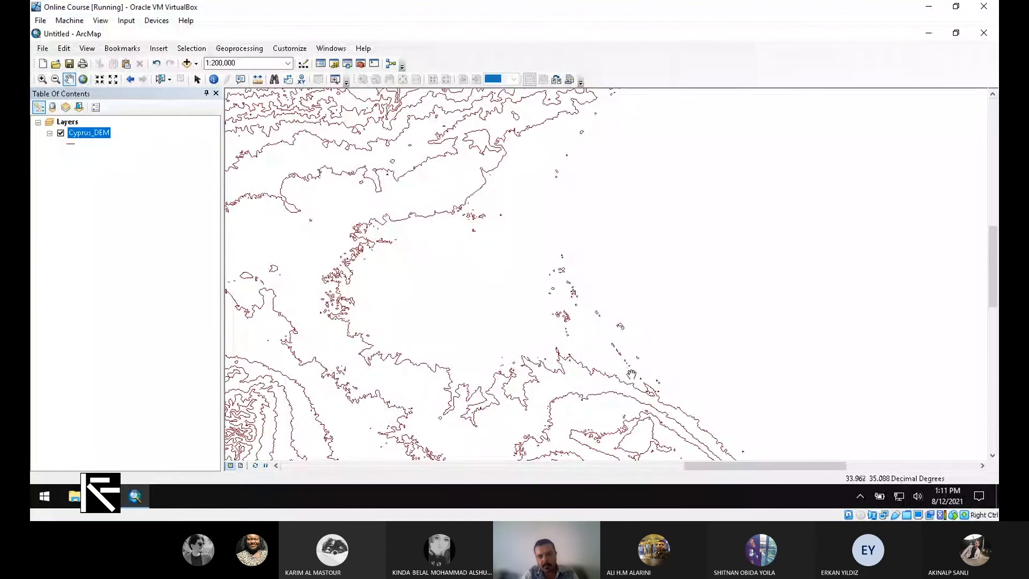
pyautogui.moveTo(685, 419); pyautogui.dragTo(663, 440)
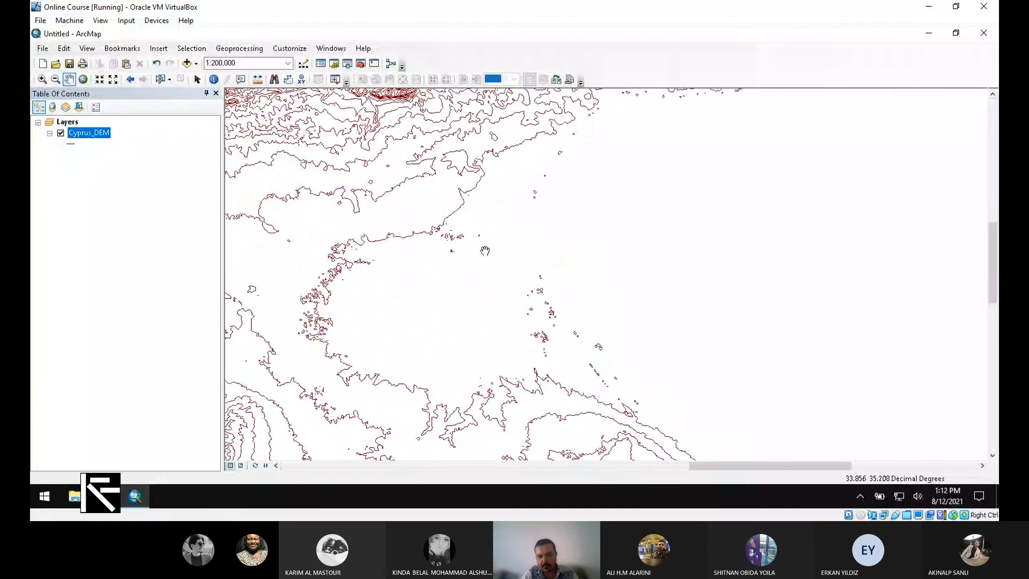
pyautogui.scroll(-1, 562, 317)
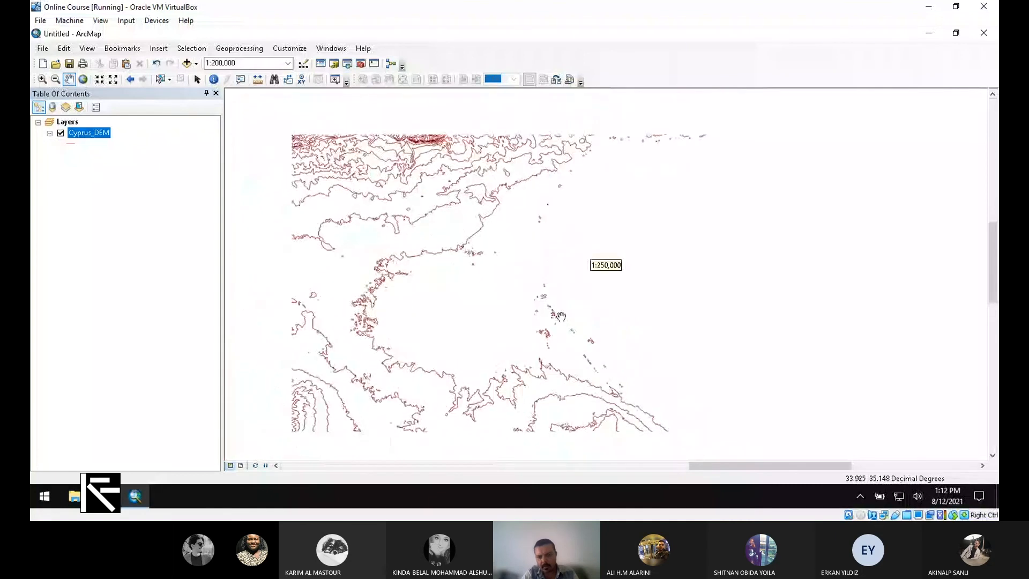
pyautogui.scroll(1, 562, 317)
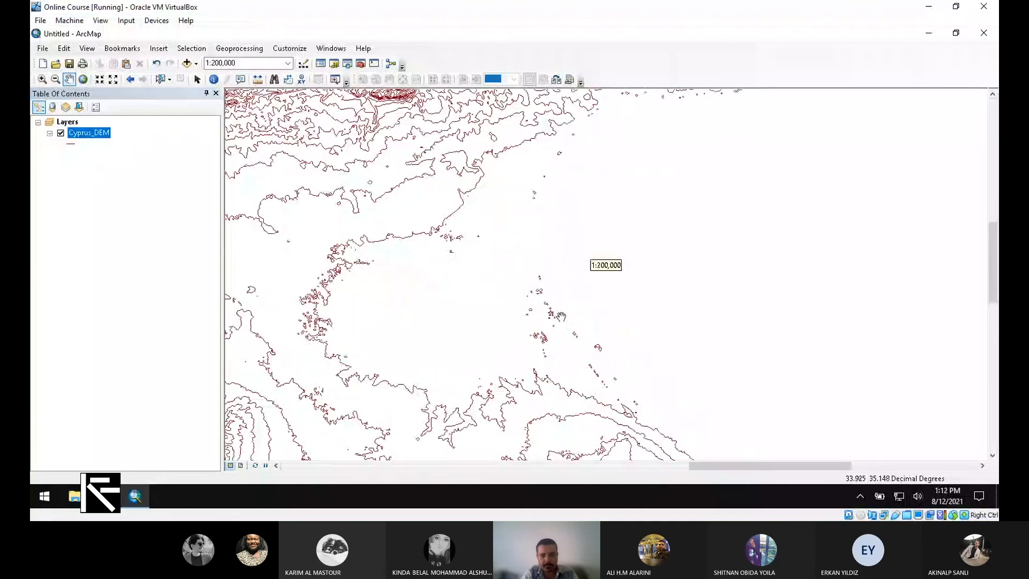
pyautogui.scroll(-1, 560, 317)
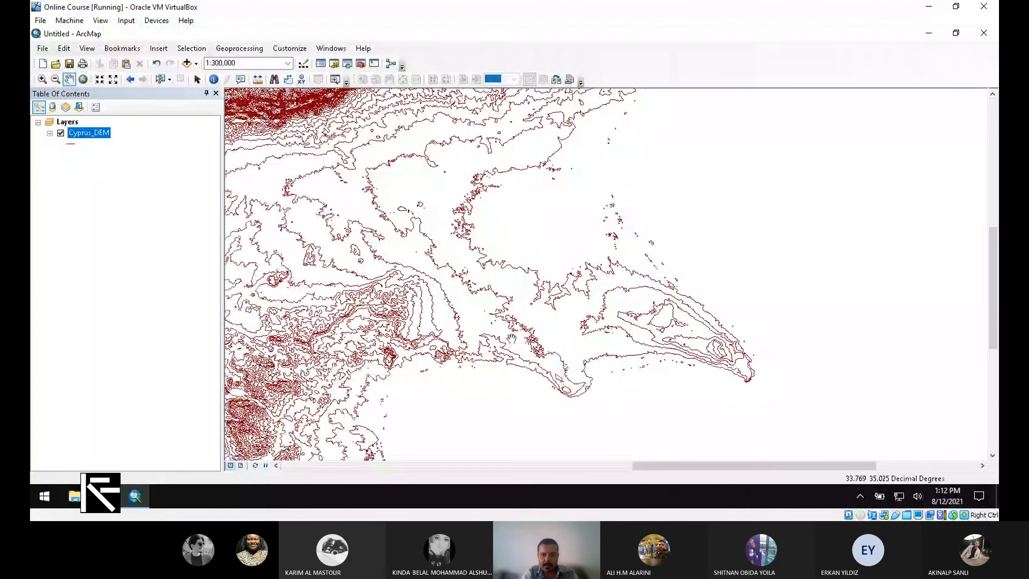
pyautogui.moveTo(561, 307); pyautogui.dragTo(655, 320)
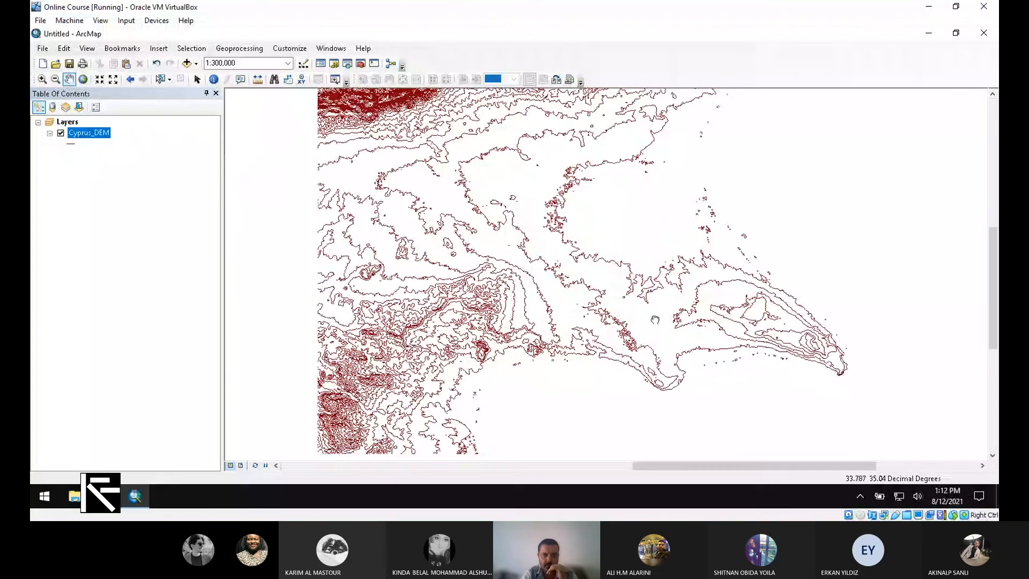
pyautogui.scroll(-1, 584, 323)
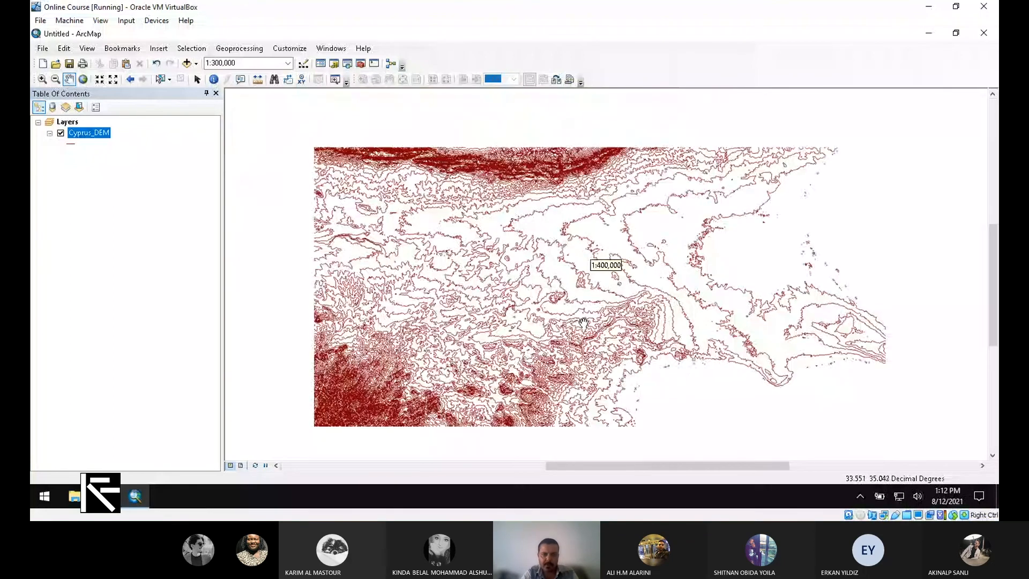
pyautogui.scroll(-2, 584, 323)
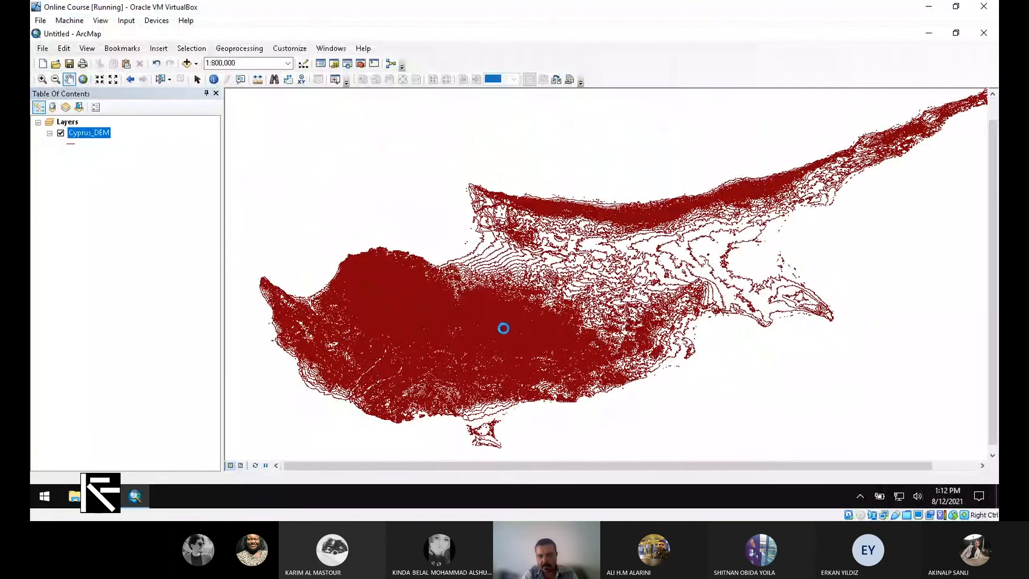
# Step: Symbolize the Cyprus_DEM layer with graduated colors based on the elevation field, apply it, and uncover the map to check the drawing
pyautogui.rightClick(88, 132)
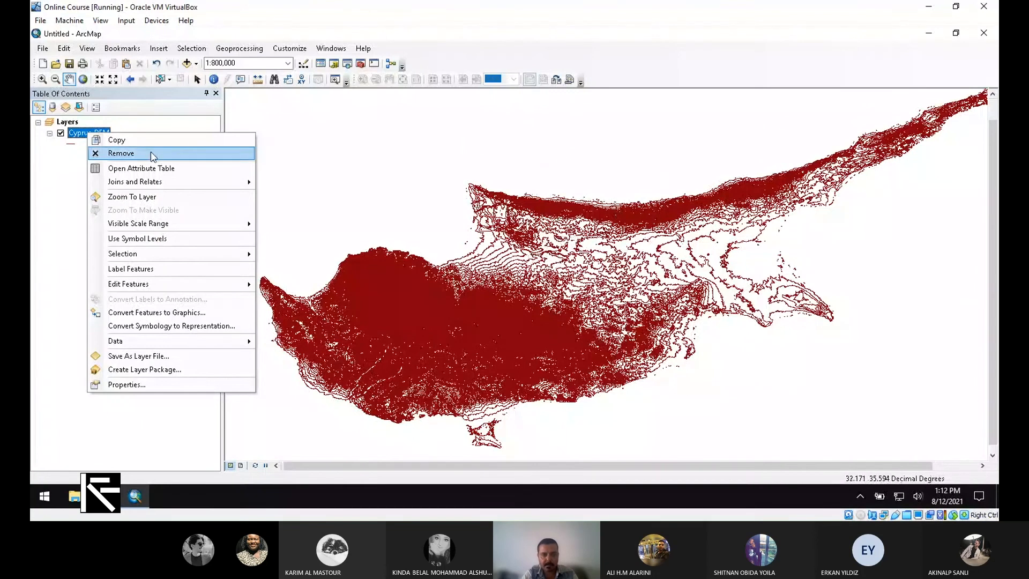
pyautogui.click(171, 385)
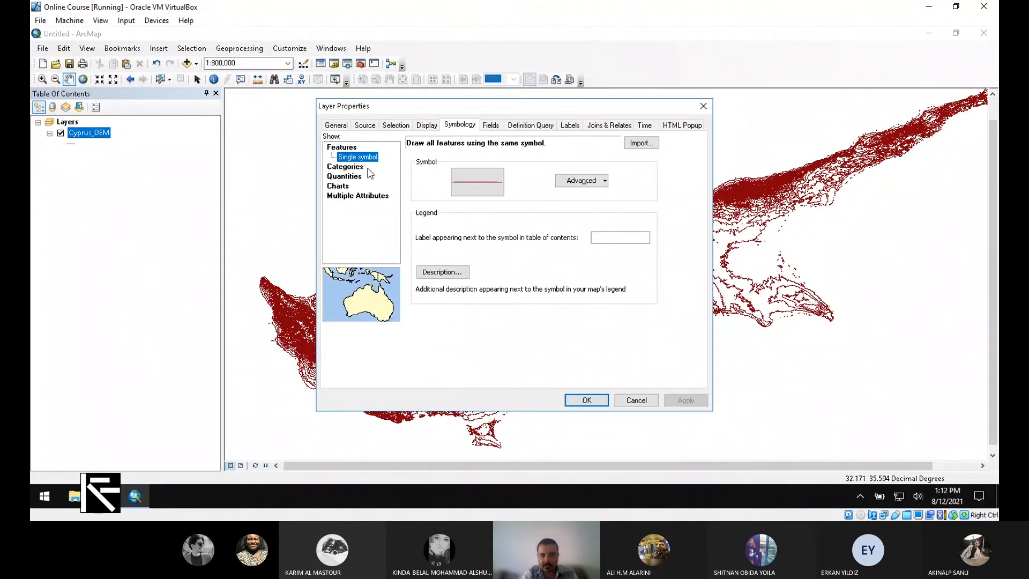
pyautogui.click(365, 167)
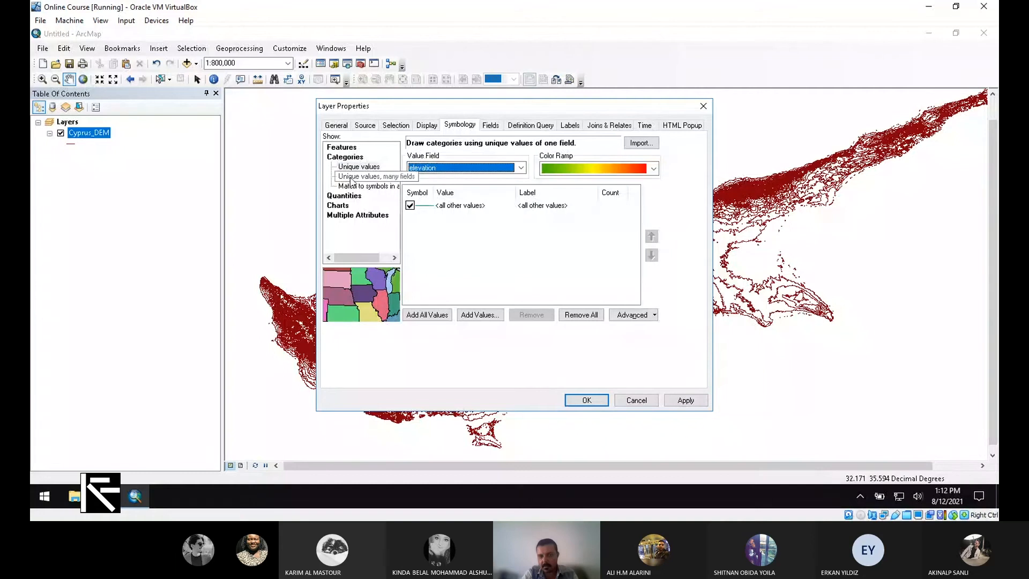
pyautogui.click(345, 195)
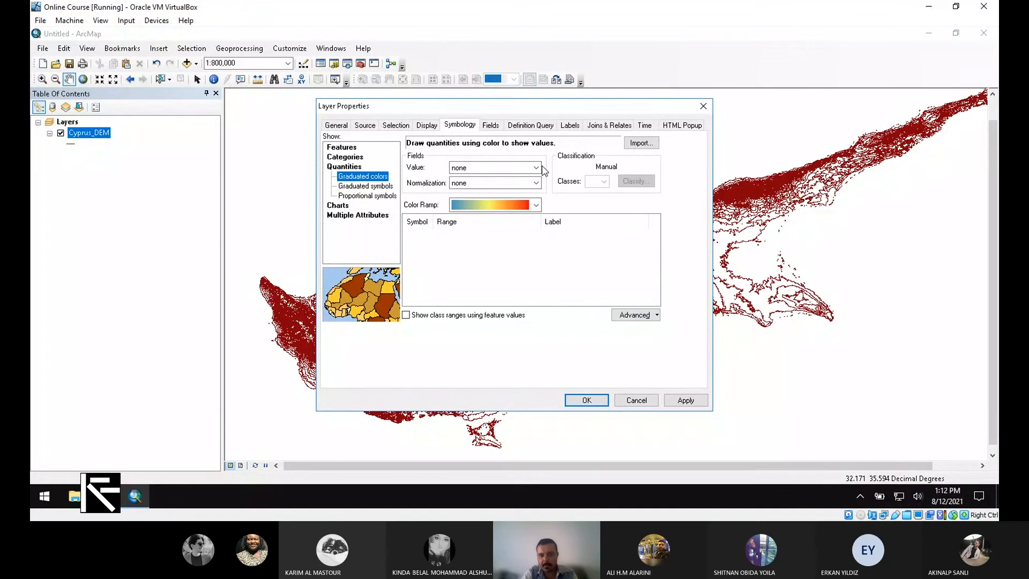
pyautogui.click(536, 168)
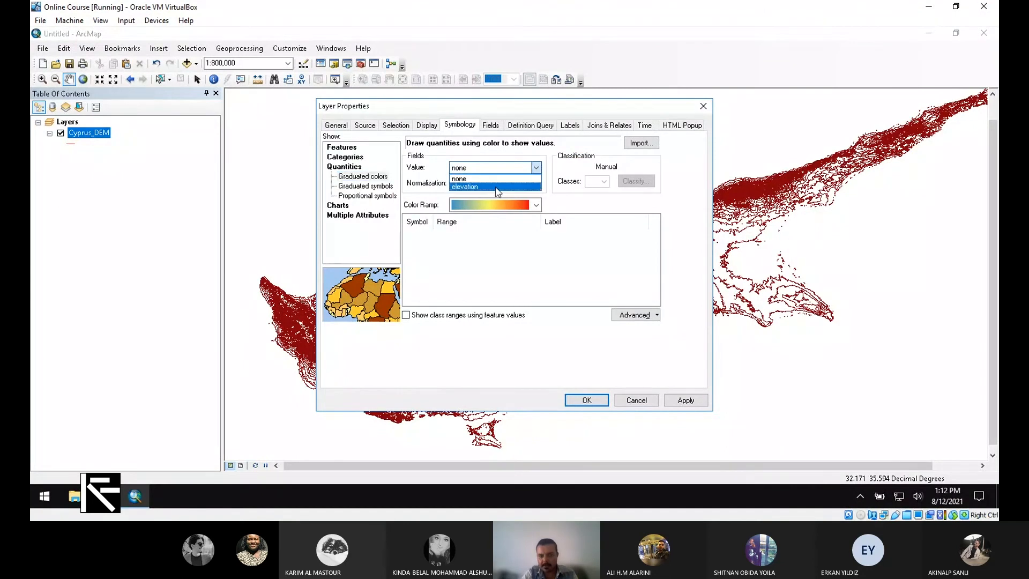
pyautogui.click(478, 187)
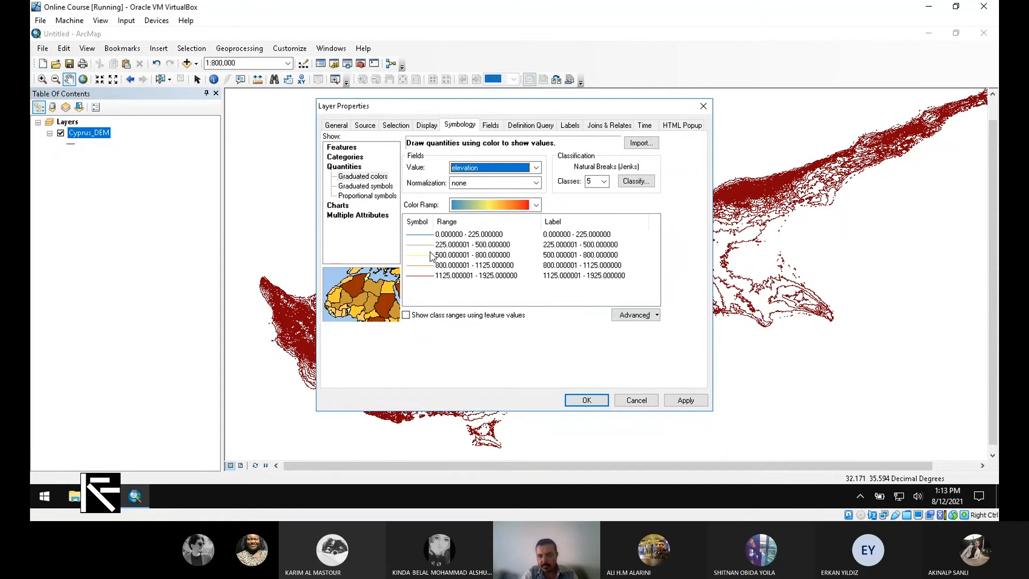
pyautogui.click(686, 400)
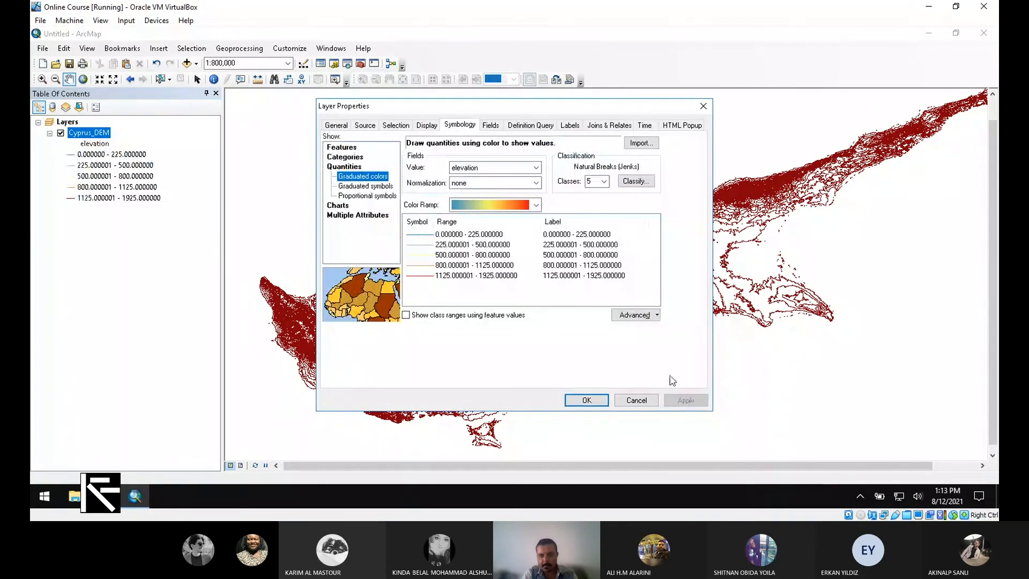
pyautogui.moveTo(510, 110); pyautogui.dragTo(777, 425)
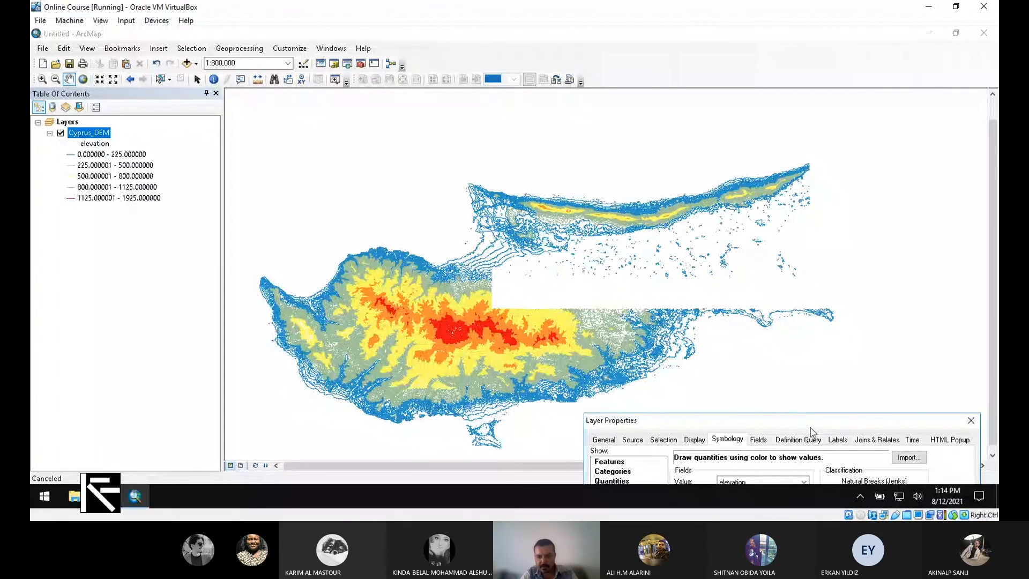
pyautogui.moveTo(810, 428); pyautogui.dragTo(643, 132)
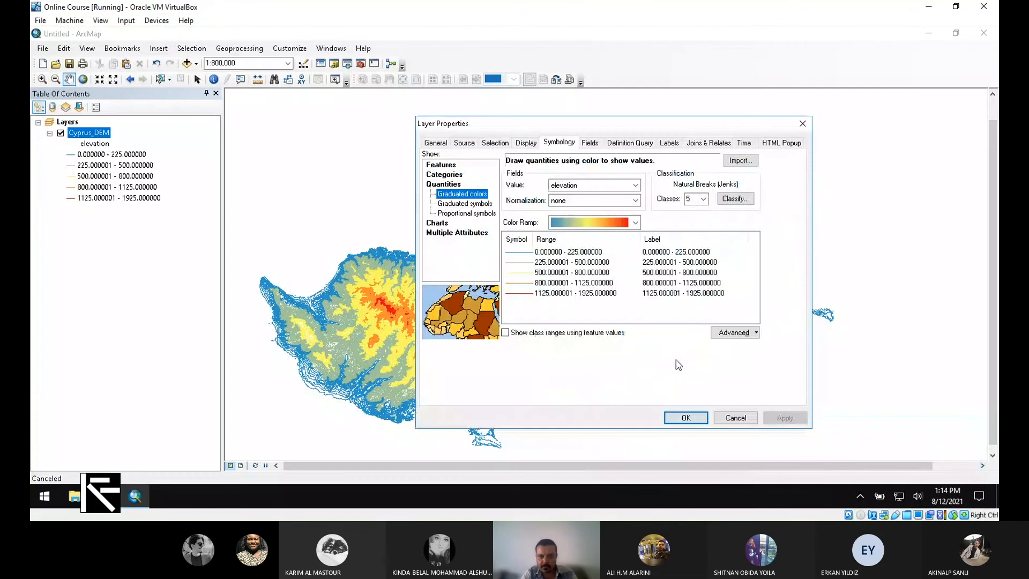
# Step: Try a blue-to-red and then a purple color ramp for the elevation classes
pyautogui.click(636, 223)
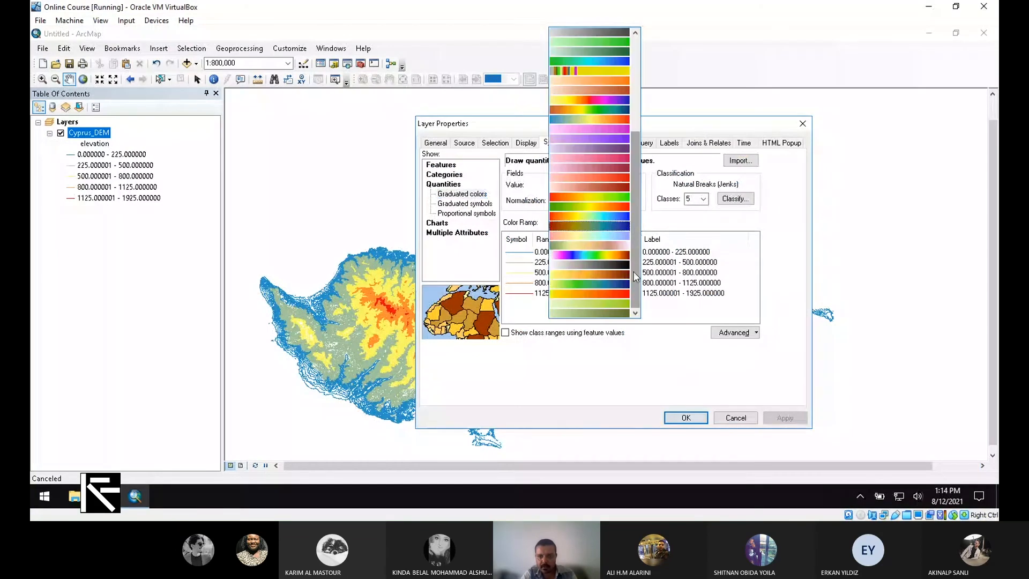
pyautogui.moveTo(633, 205); pyautogui.dragTo(632, 137)
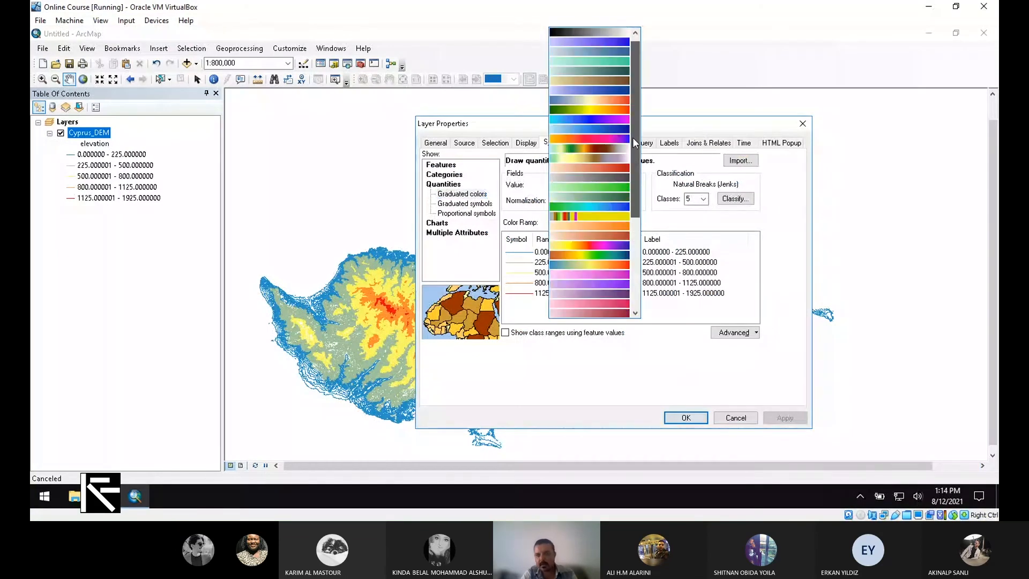
pyautogui.click(607, 101)
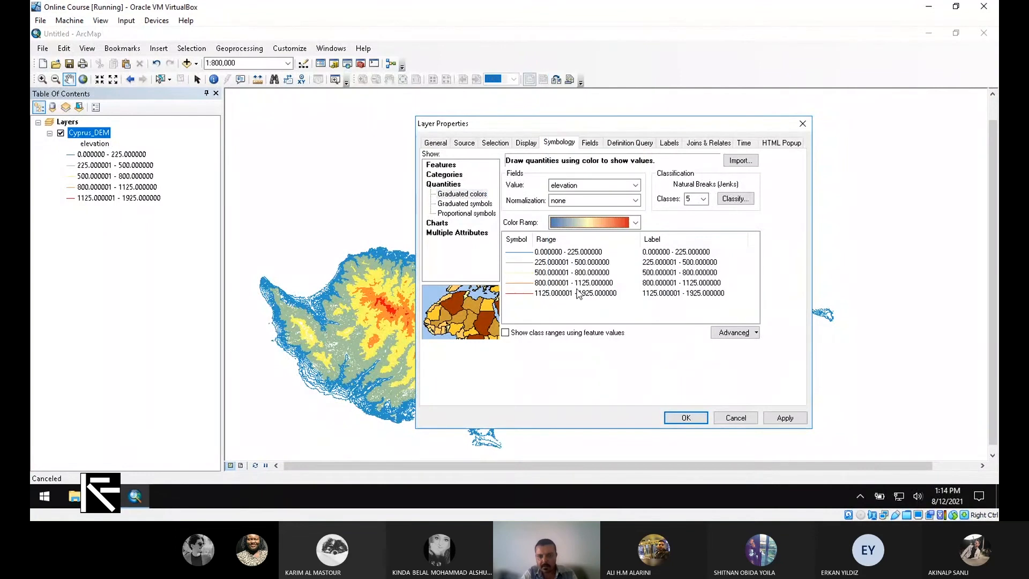
pyautogui.click(631, 221)
pyautogui.click(631, 221)
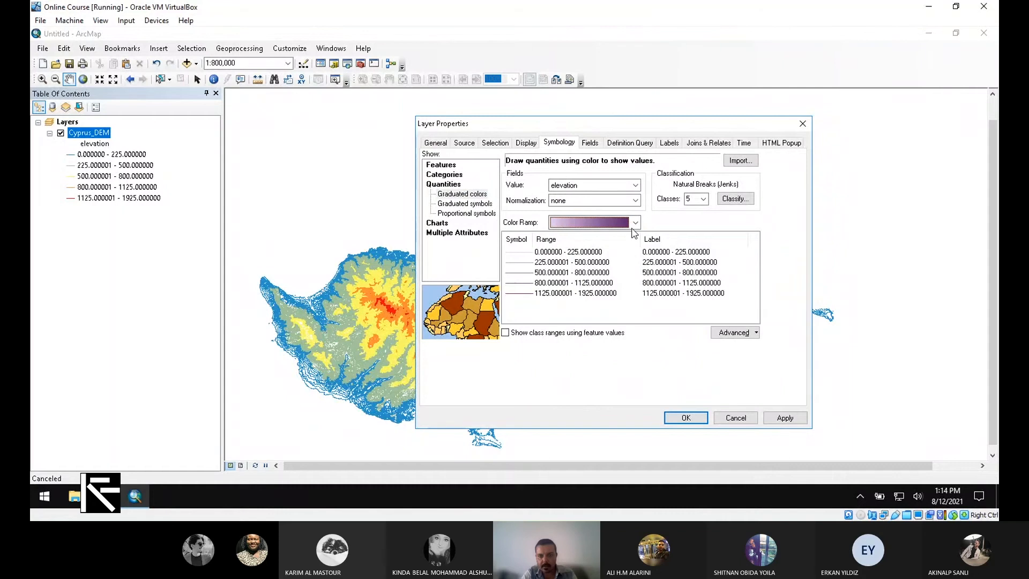
# Step: Apply the dark green, yellow and red color ramp to the elevation classes
pyautogui.click(634, 224)
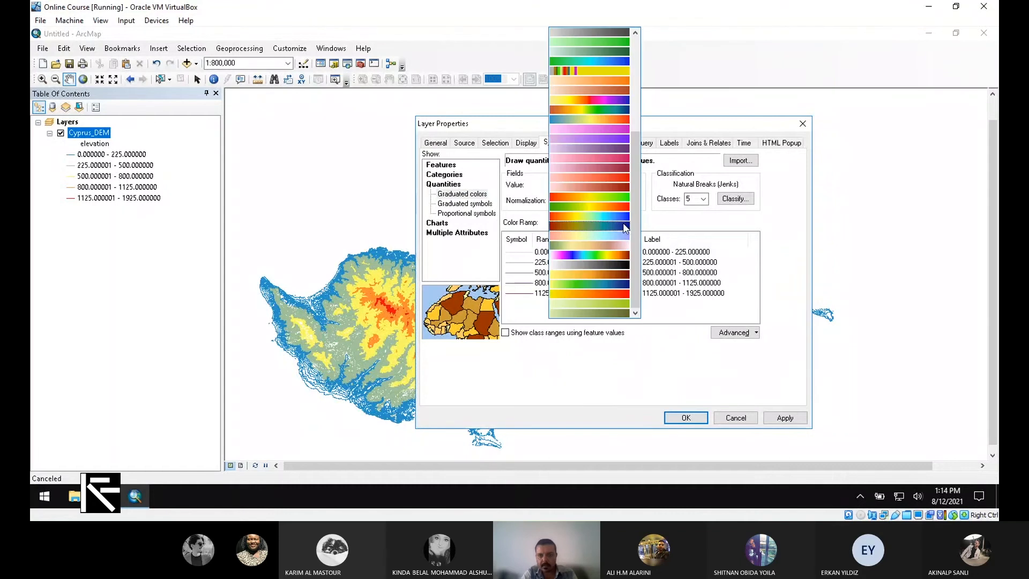
pyautogui.scroll(3, 624, 228)
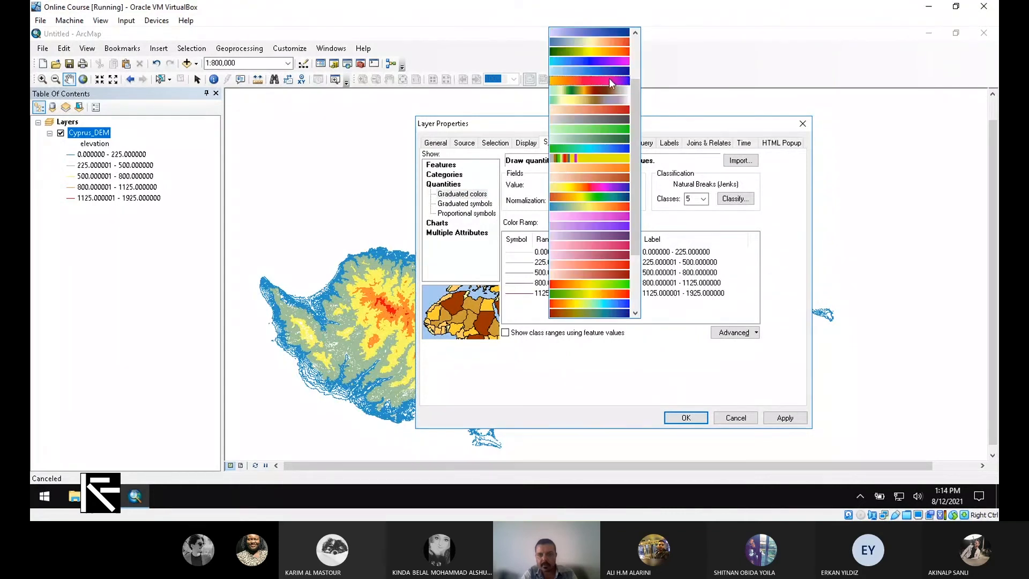
pyautogui.click(608, 54)
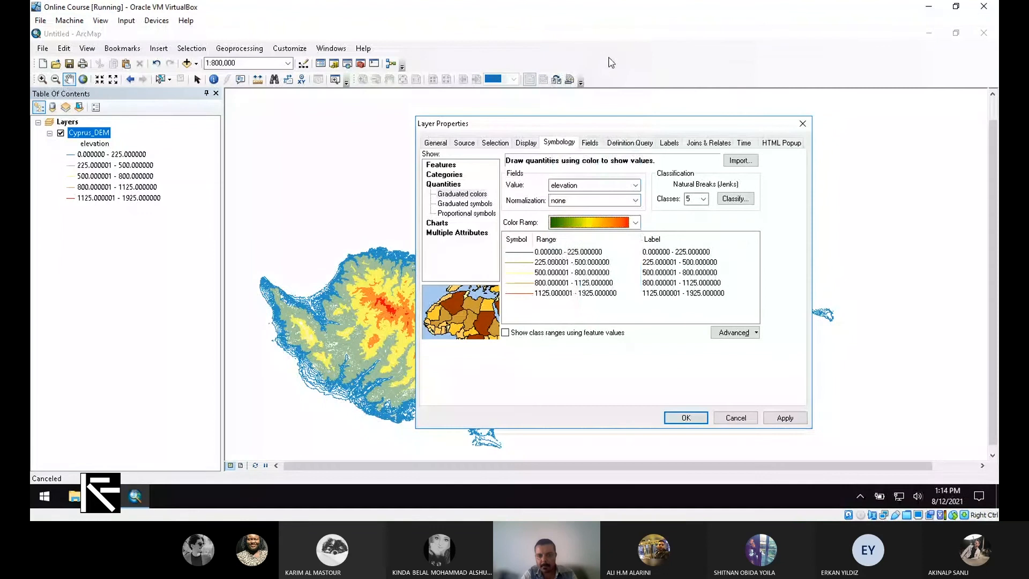
pyautogui.click(785, 418)
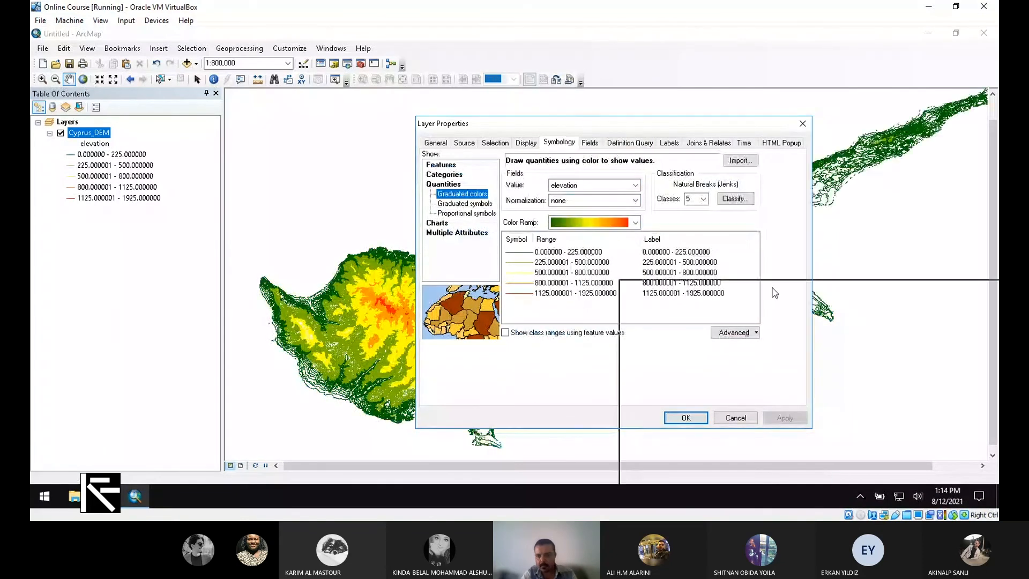
pyautogui.moveTo(775, 292); pyautogui.dragTo(659, 110)
# Step: Apply the rainbow color ramp from pink to dark red to the elevation classes and move the layer properties aside to check the map
pyautogui.click(680, 168)
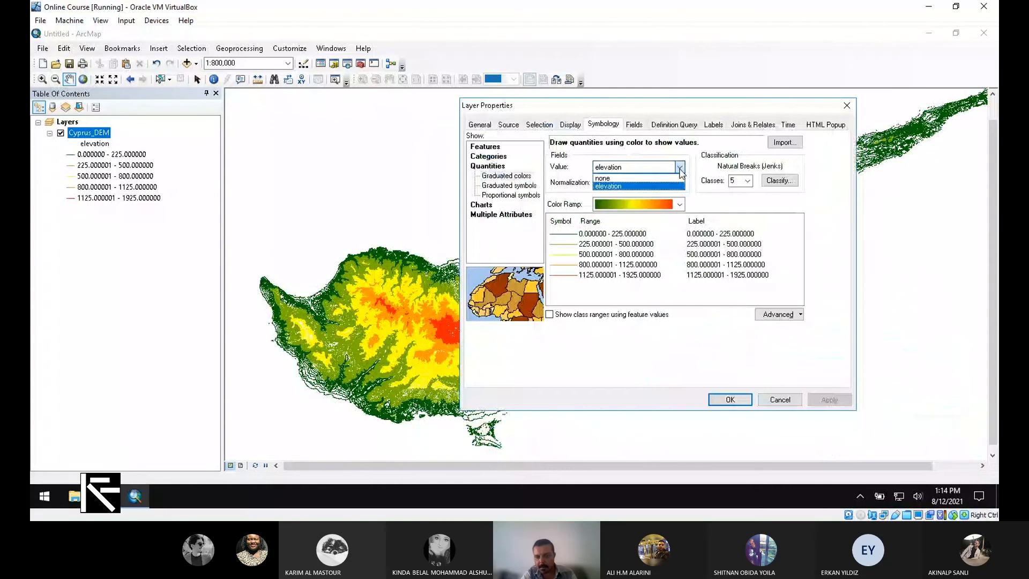
pyautogui.click(680, 186)
pyautogui.click(679, 205)
pyautogui.scroll(-5, 677, 341)
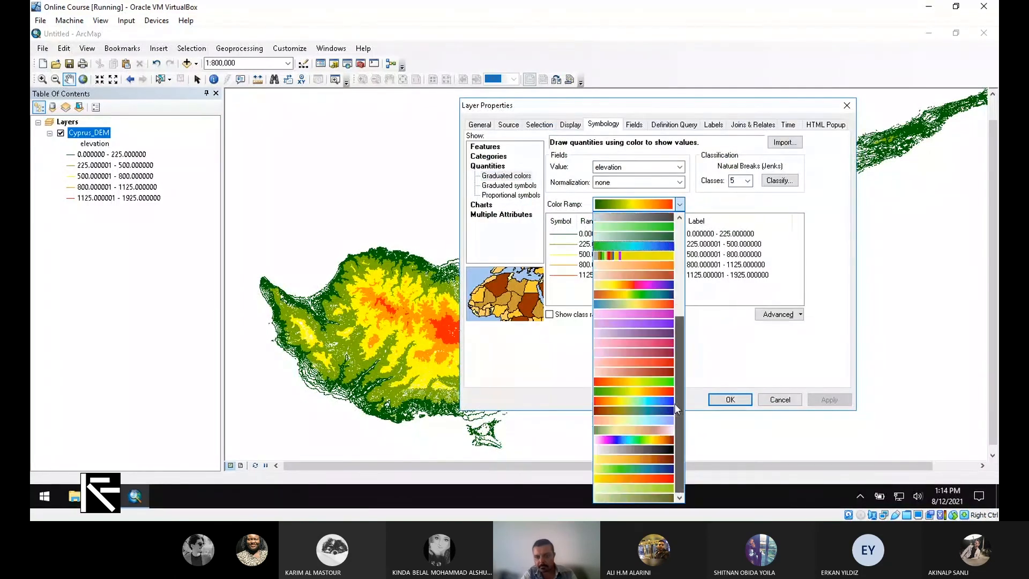
pyautogui.click(658, 443)
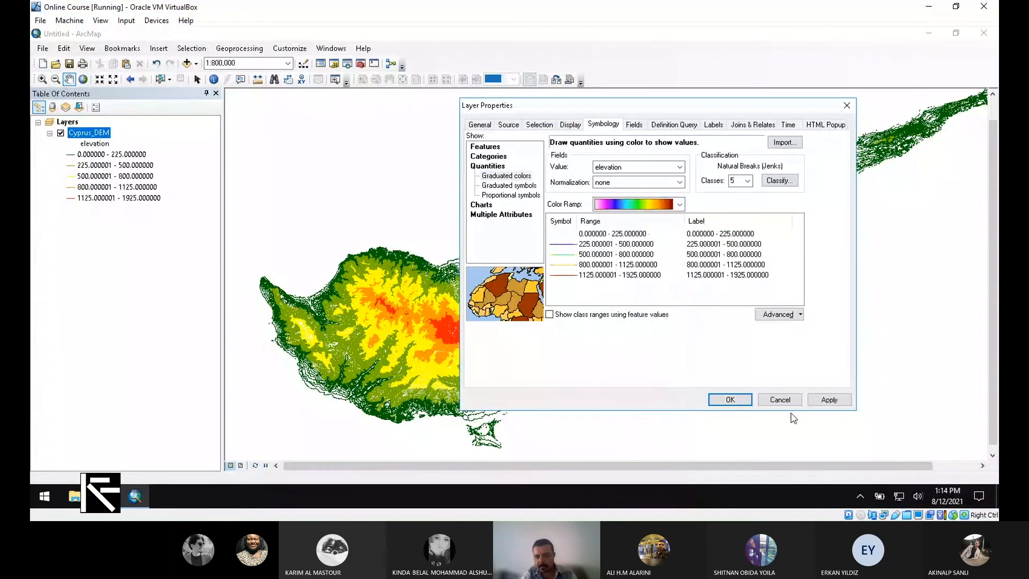
pyautogui.click(829, 399)
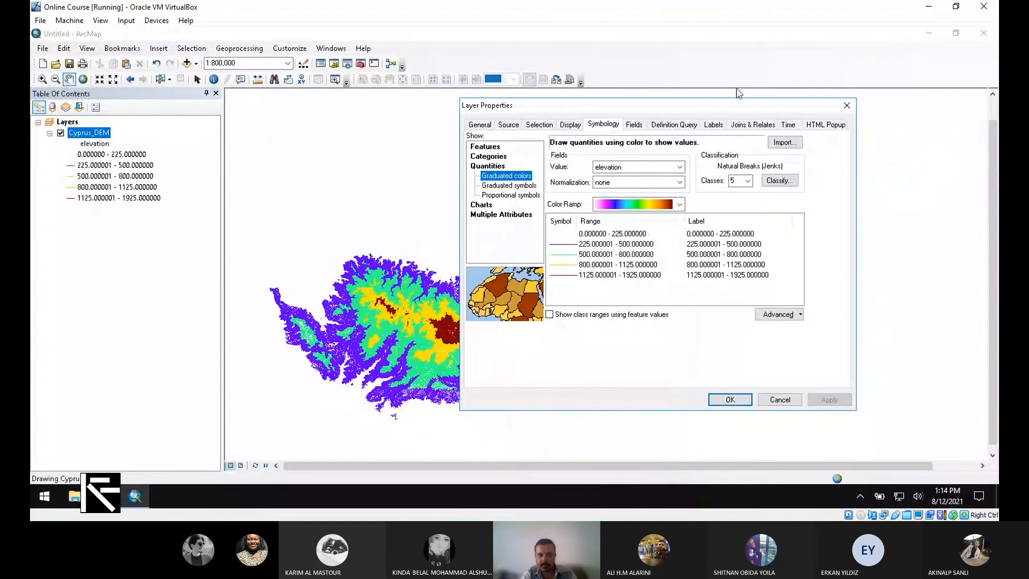
pyautogui.moveTo(818, 345); pyautogui.dragTo(815, 343)
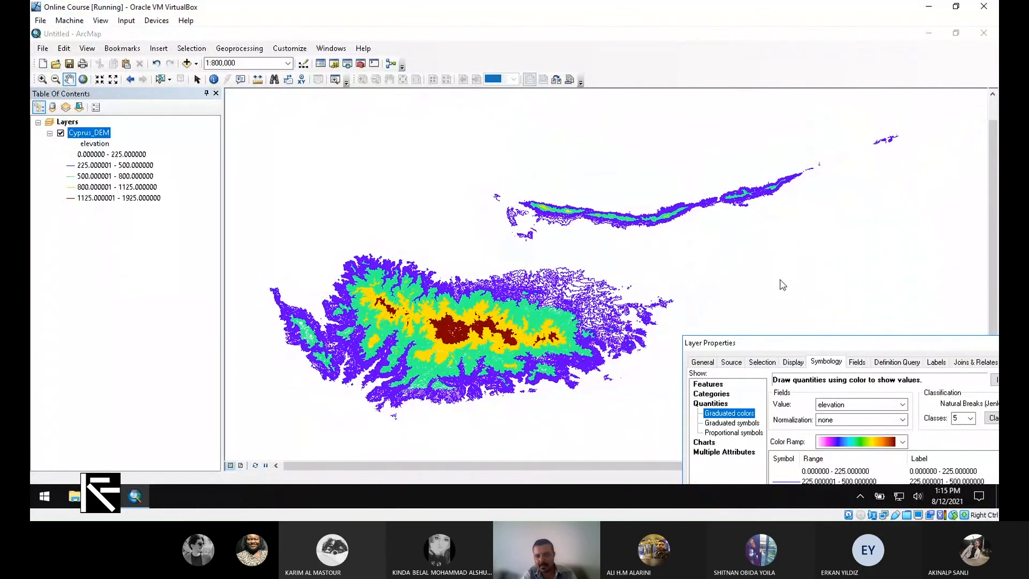
pyautogui.moveTo(836, 349); pyautogui.dragTo(756, 129)
pyautogui.moveTo(683, 124); pyautogui.dragTo(709, 157)
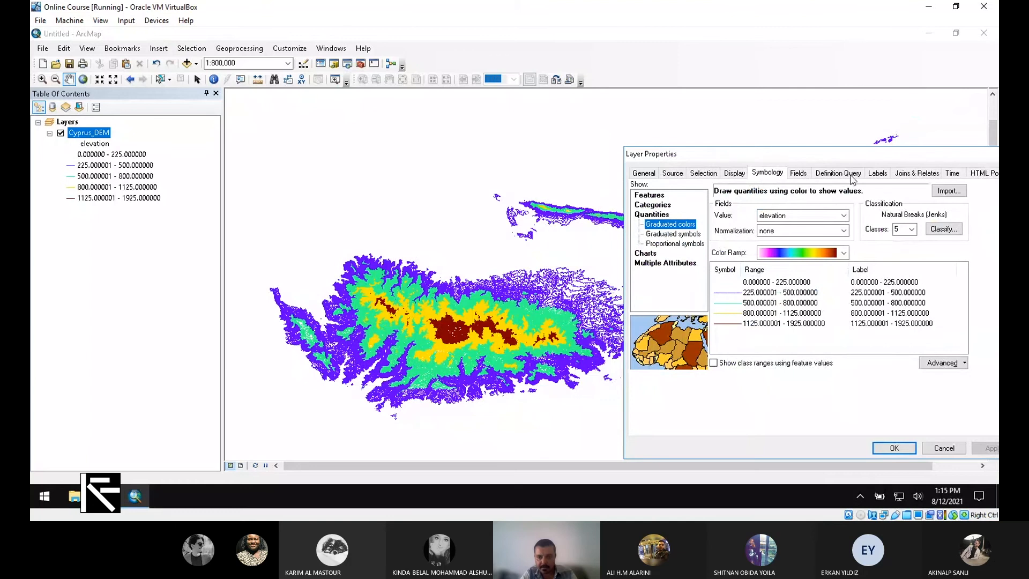
# Step: Apply the yellow, green and dark blue color ramp to the elevation classes and move the layer properties aside to check the map
pyautogui.click(844, 216)
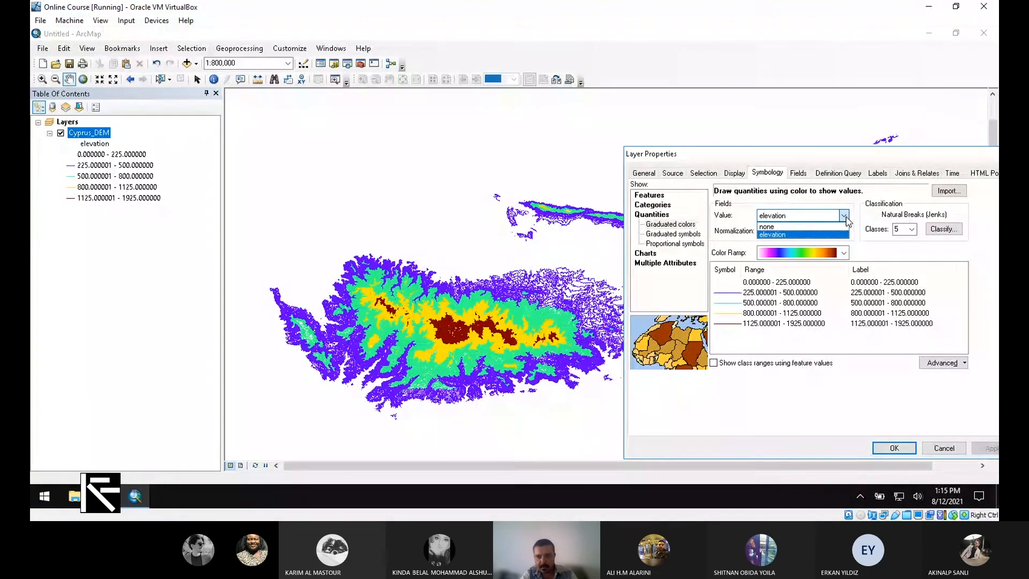
pyautogui.click(843, 253)
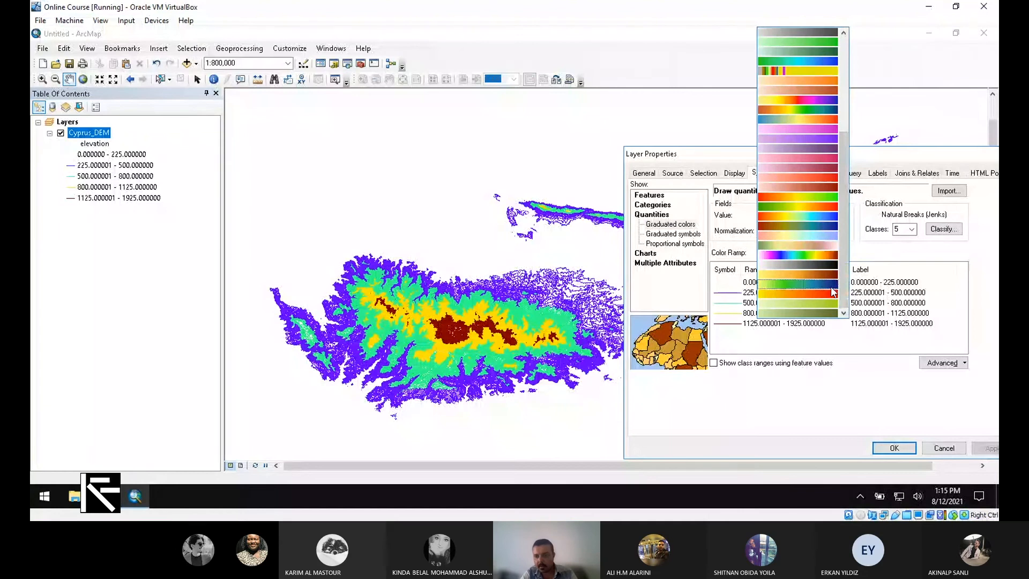
pyautogui.click(831, 286)
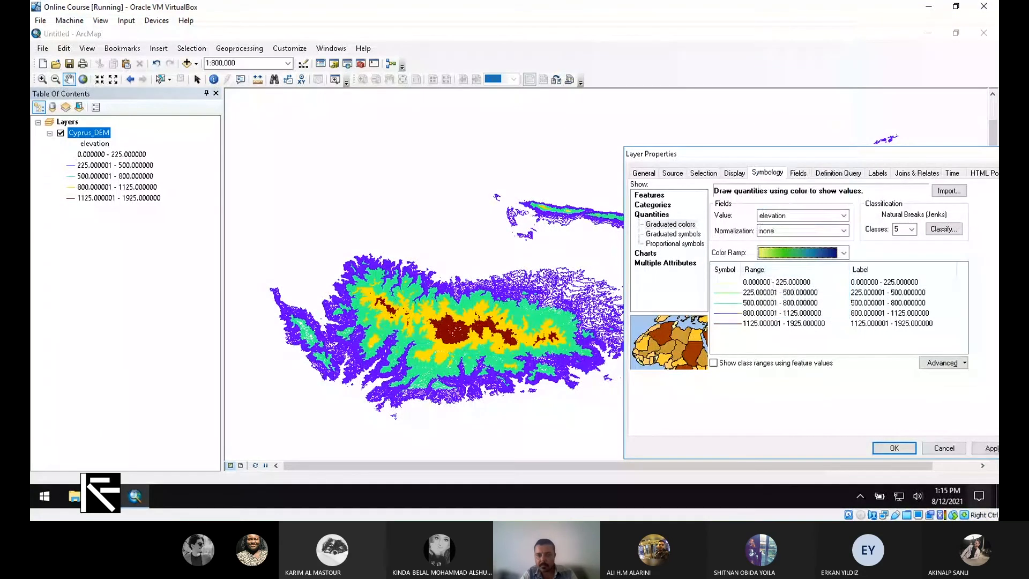
pyautogui.click(978, 449)
pyautogui.moveTo(710, 159); pyautogui.dragTo(753, 135)
# Step: Apply the bright blue, yellow and red color ramp to the elevation classes
pyautogui.click(879, 228)
pyautogui.moveTo(894, 249); pyautogui.dragTo(884, 144)
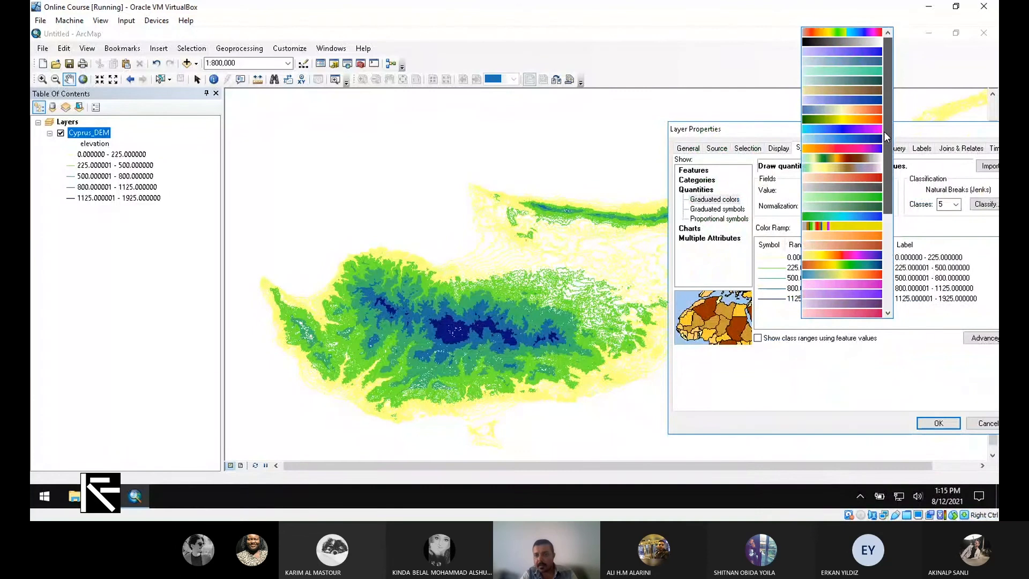
pyautogui.click(860, 274)
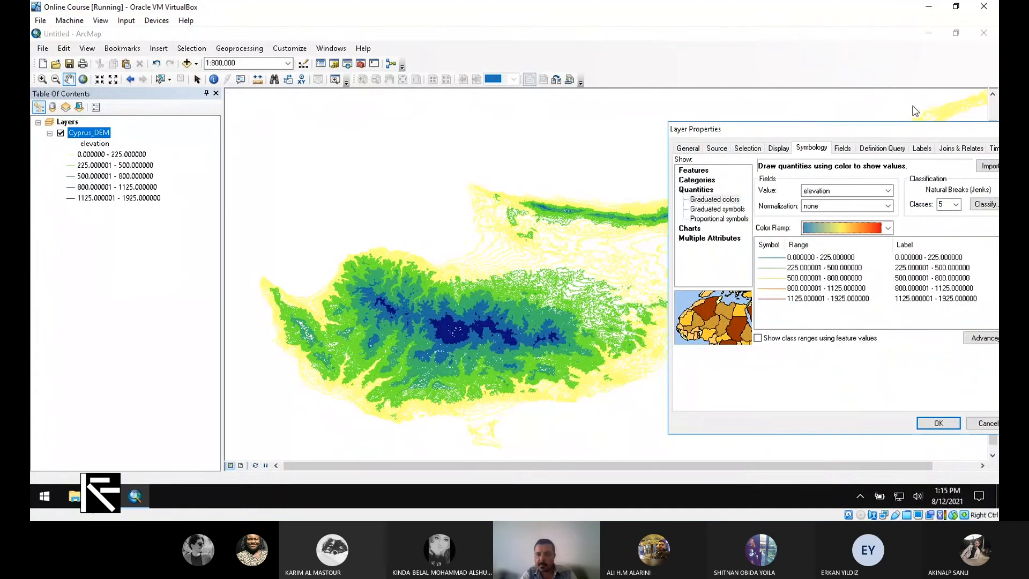
pyautogui.moveTo(911, 128); pyautogui.dragTo(791, 105)
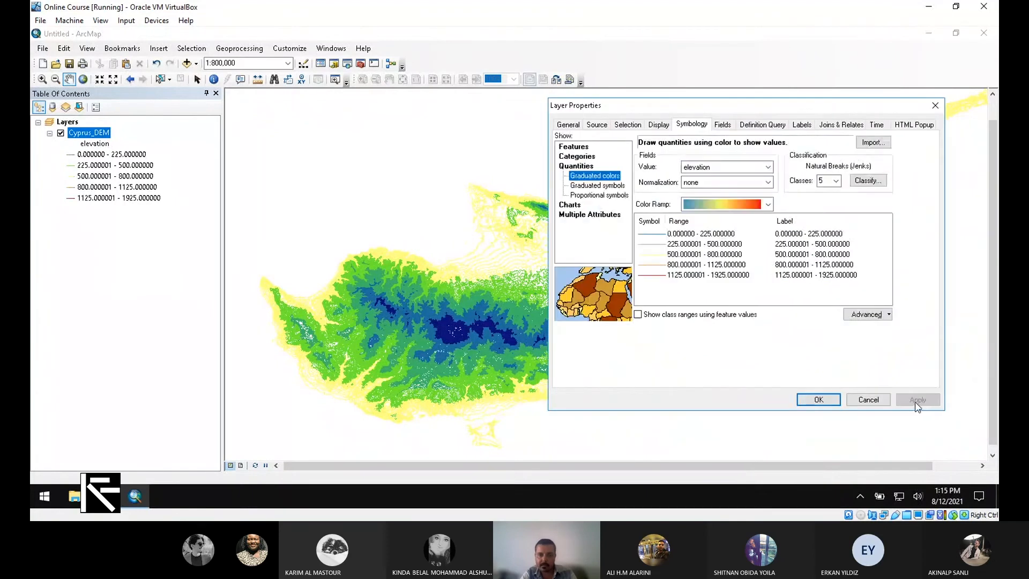
pyautogui.click(917, 401)
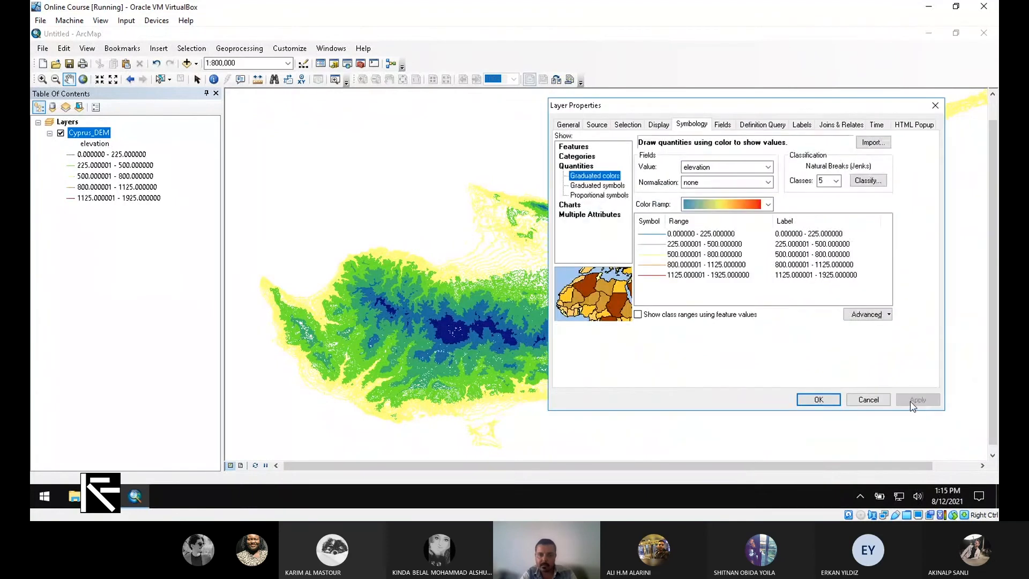
# Step: Apply the muted blue, pale yellow and orange-red color ramp to the elevation classes
pyautogui.click(769, 205)
pyautogui.scroll(2, 770, 261)
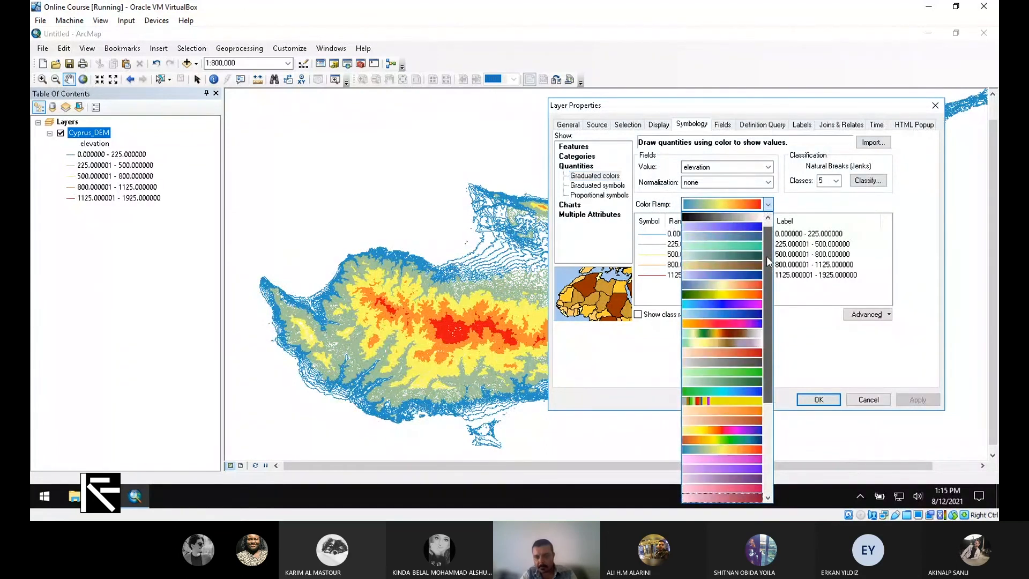
pyautogui.click(751, 282)
pyautogui.click(918, 400)
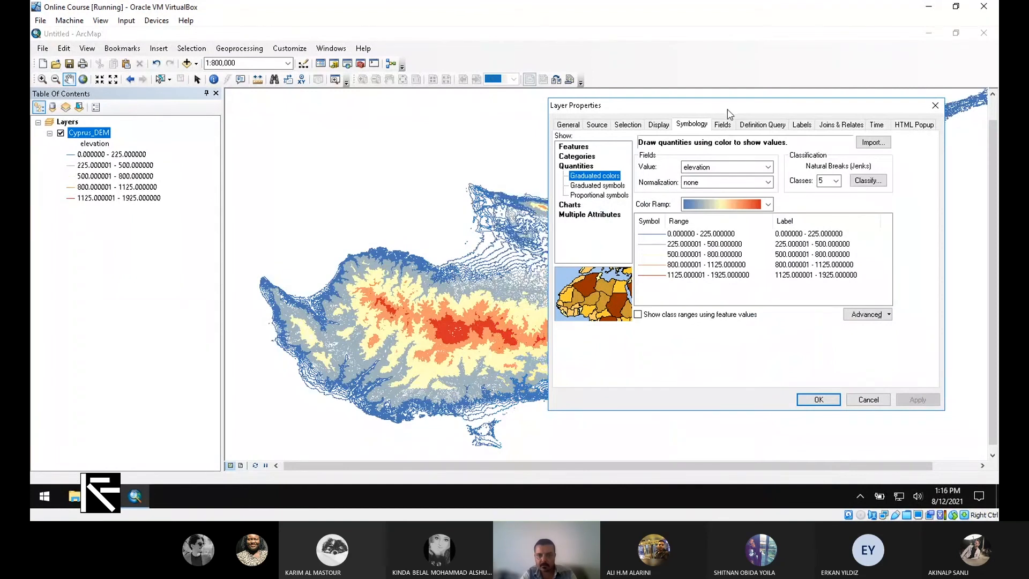
# Step: Set the elevation classification to 10 classes, apply it, and move the layer properties aside to inspect the map
pyautogui.moveTo(729, 114)
pyautogui.mouseDown()
pyautogui.moveTo(883, 114)
pyautogui.moveTo(713, 113)
pyautogui.mouseUp()
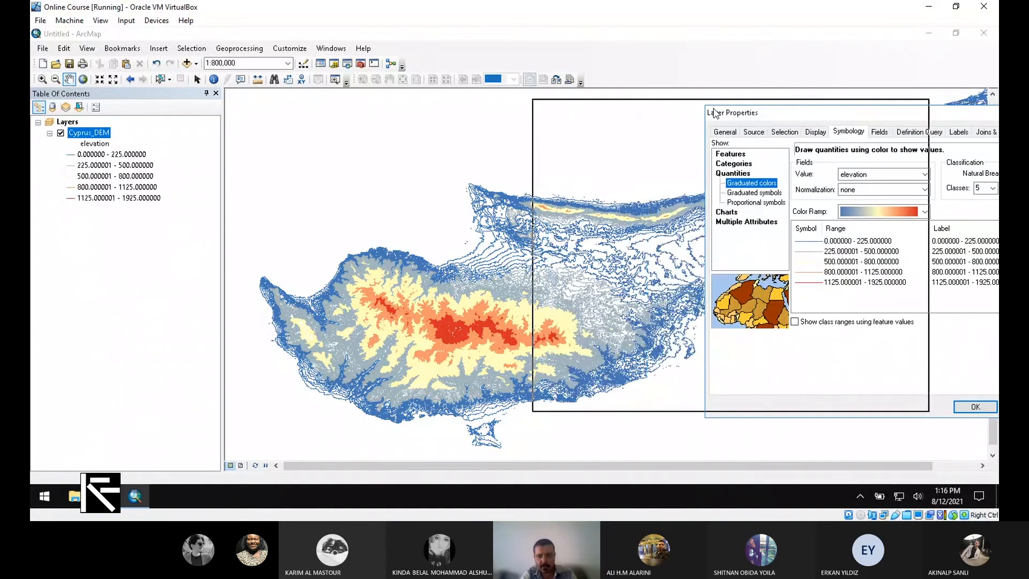
pyautogui.moveTo(713, 113); pyautogui.dragTo(714, 112)
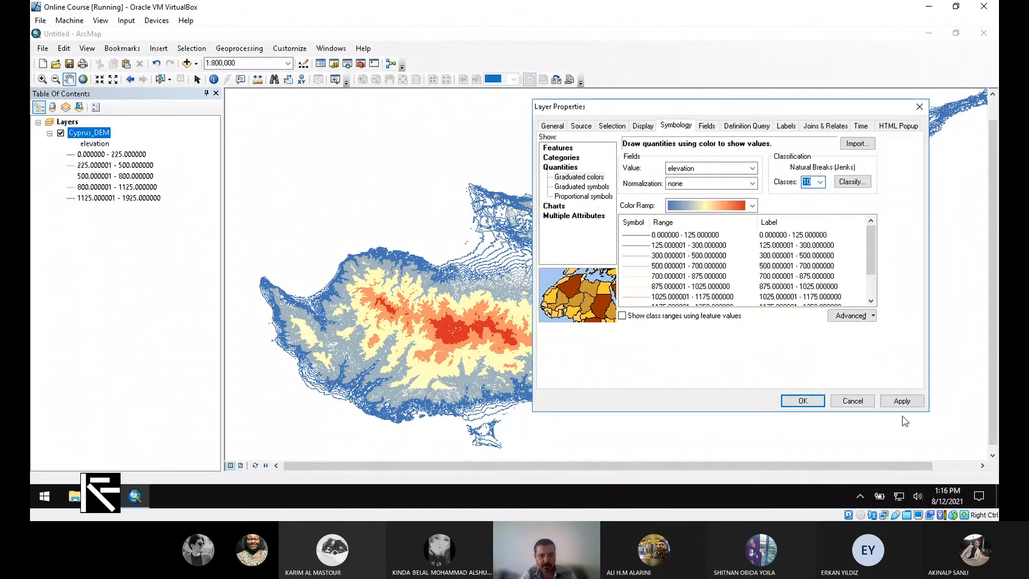
pyautogui.click(903, 402)
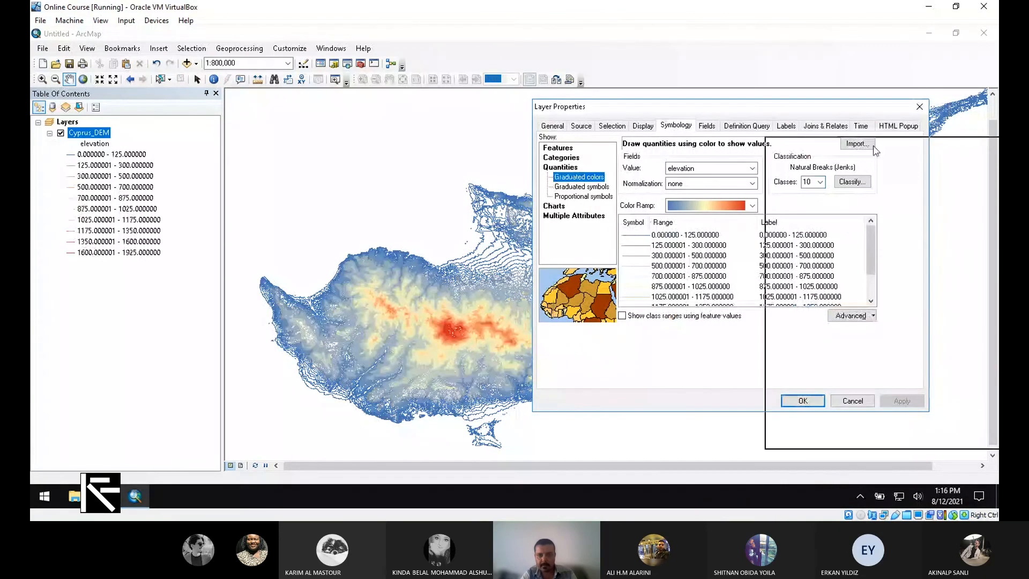
pyautogui.moveTo(874, 147); pyautogui.dragTo(730, 339)
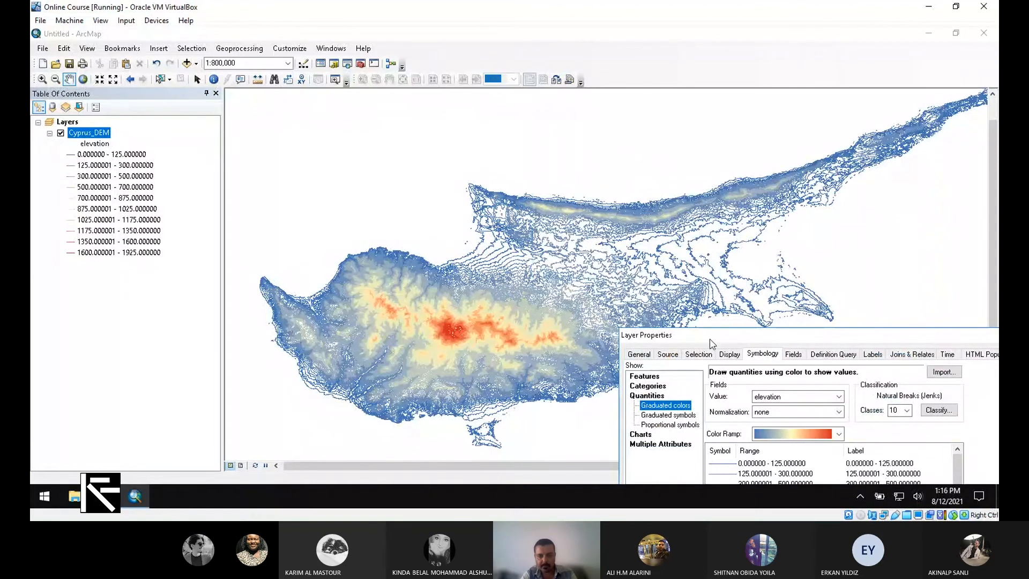
pyautogui.moveTo(740, 345); pyautogui.dragTo(494, 302)
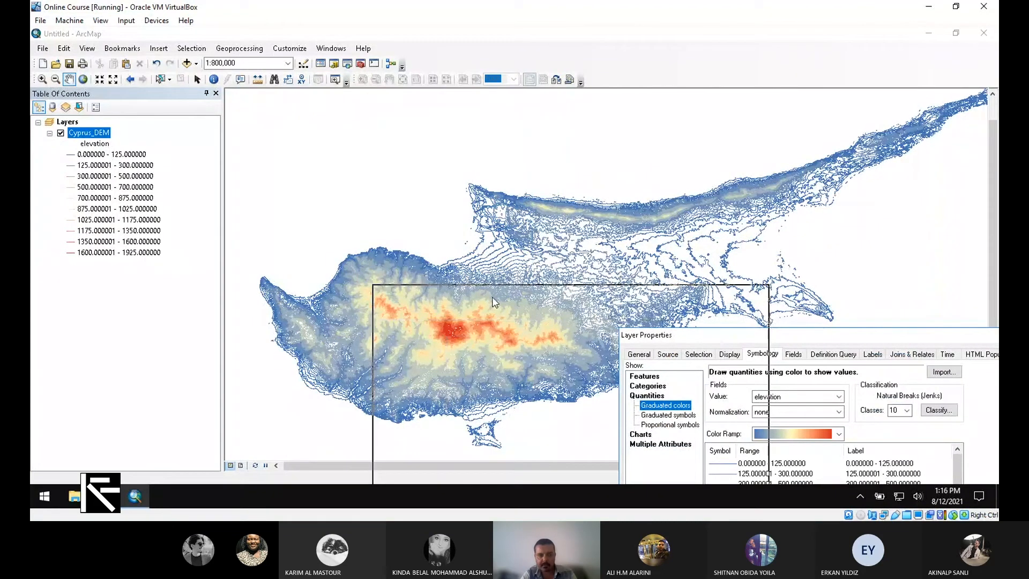
pyautogui.moveTo(494, 302); pyautogui.dragTo(701, 124)
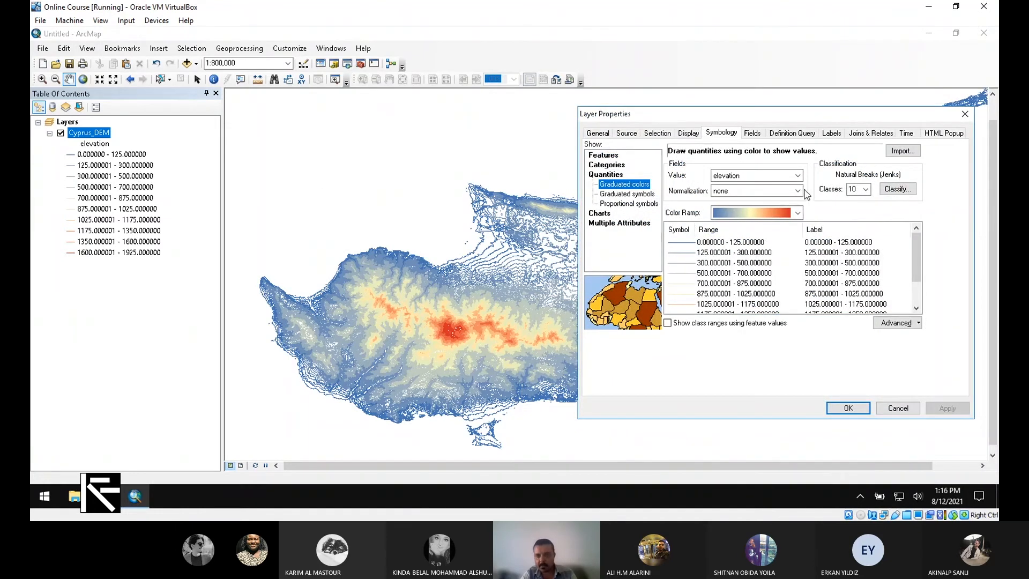
# Step: Set the number of elevation classes to 5 and apply the change
pyautogui.doubleClick(859, 189)
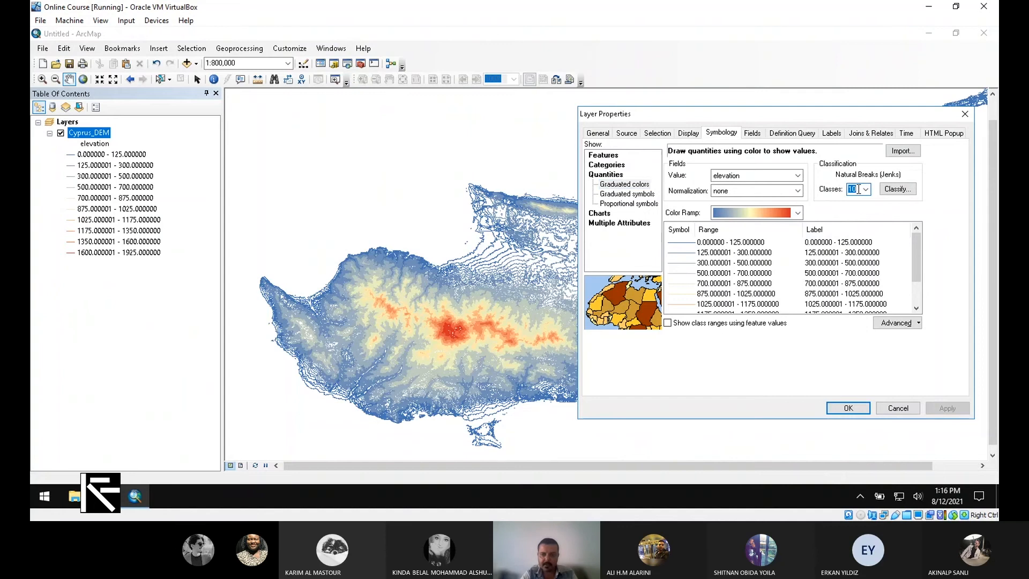
pyautogui.write('5')
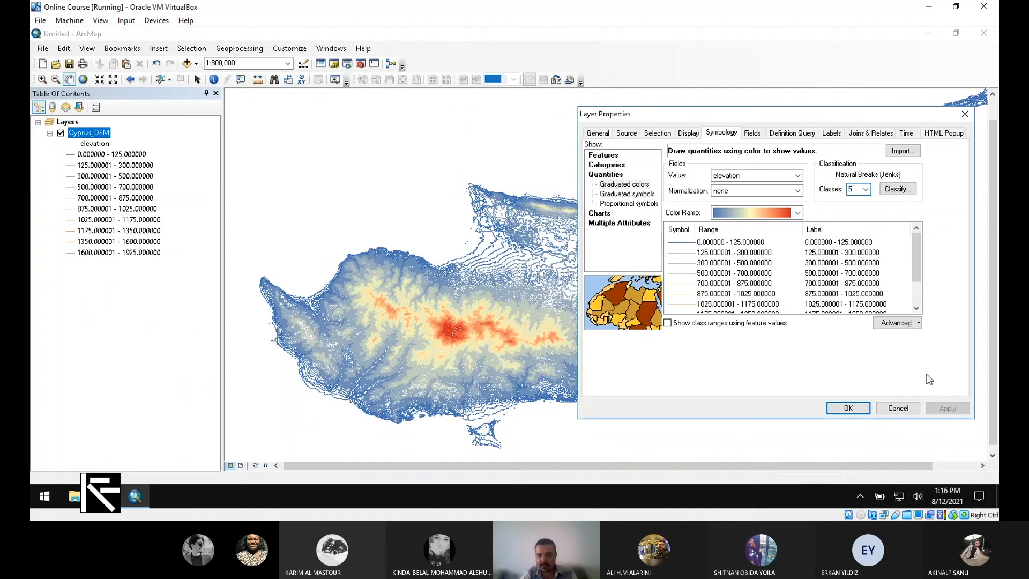
pyautogui.press('Tab')
pyautogui.click(949, 409)
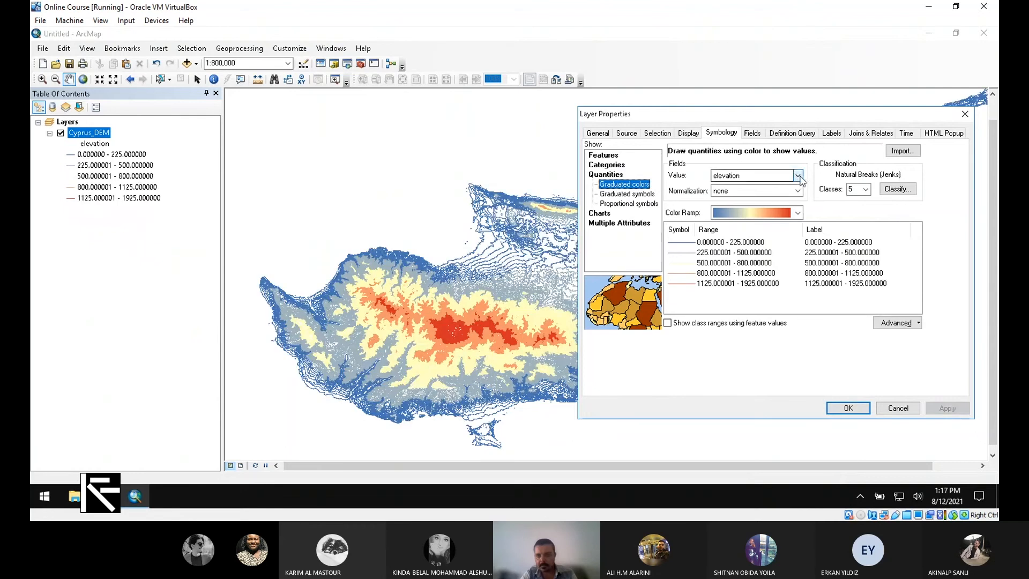
# Step: Apply the red, yellow and bright green color ramp to the elevation classes
pyautogui.click(798, 213)
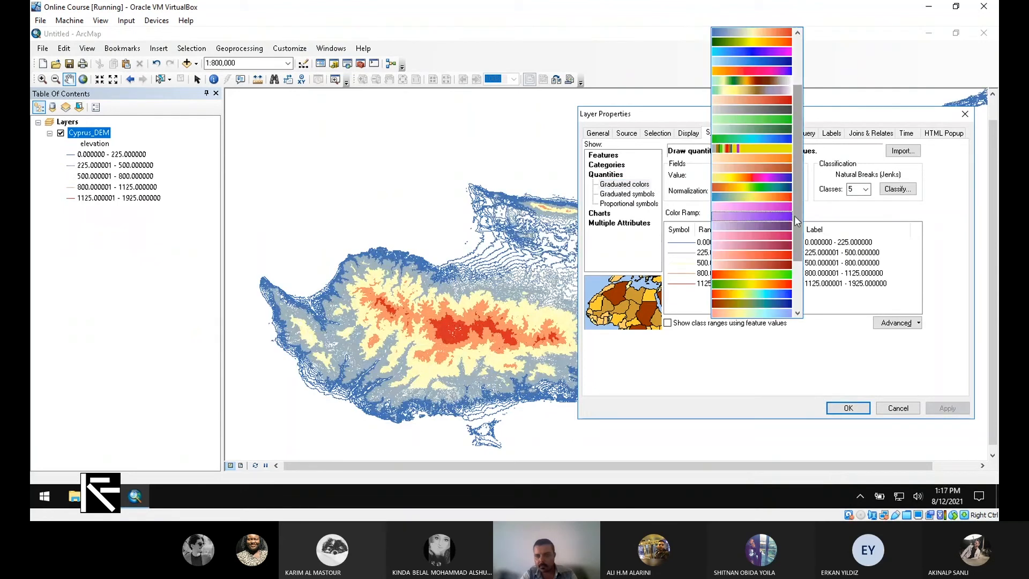
pyautogui.scroll(-1, 795, 220)
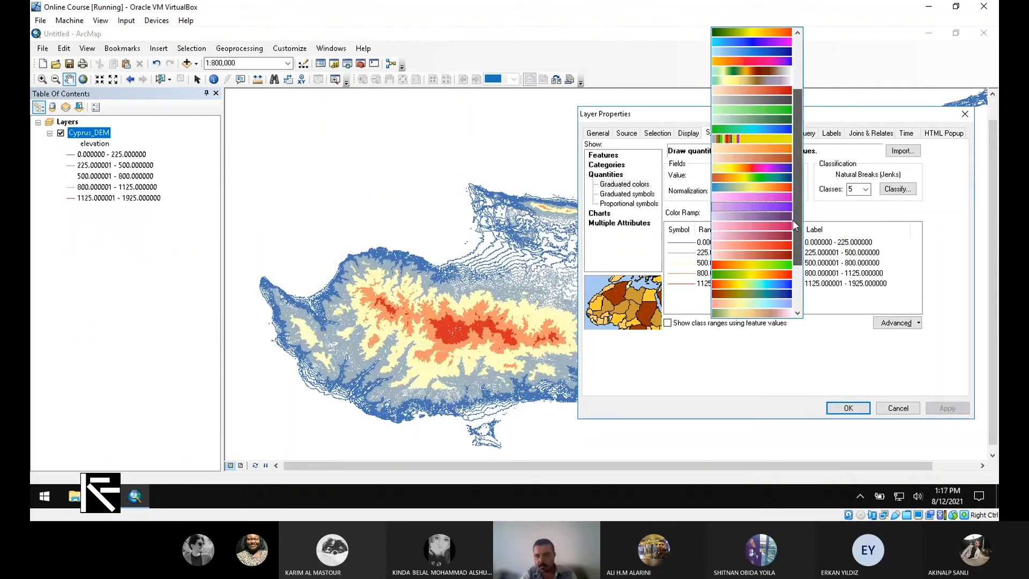
pyautogui.click(769, 265)
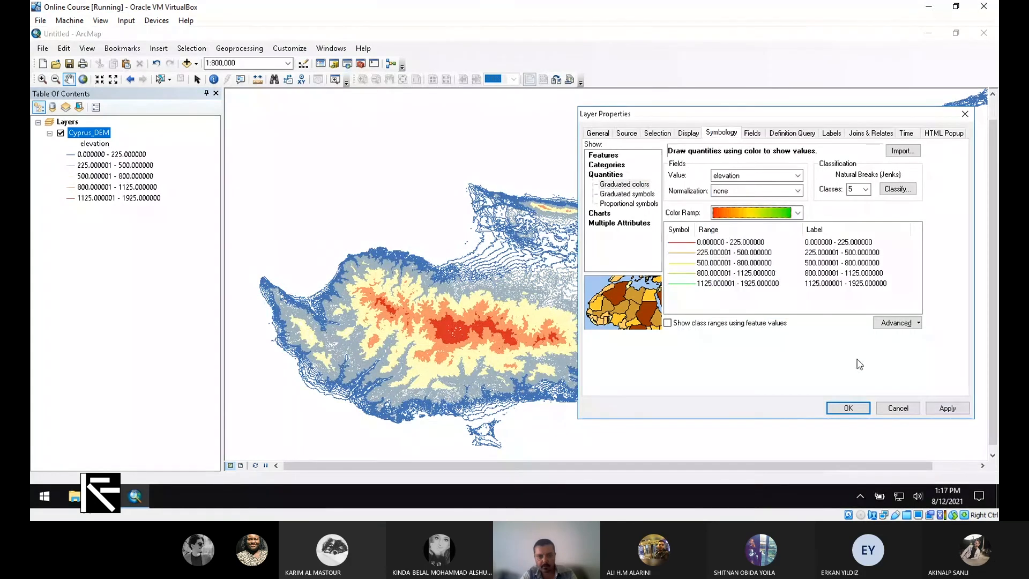
pyautogui.click(948, 408)
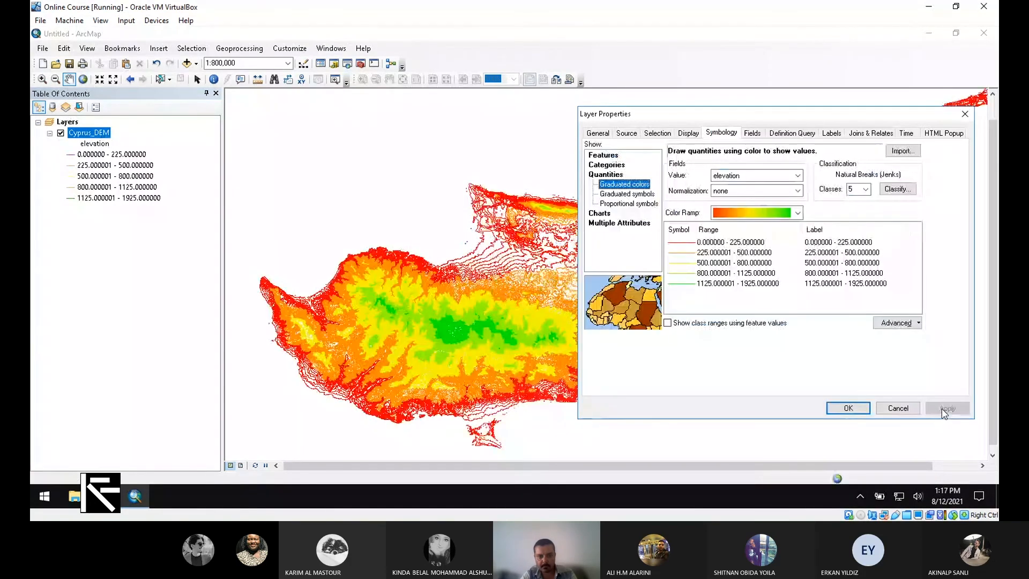
# Step: Apply the dark green, yellow and red color ramp to the elevation classes and close the layer properties
pyautogui.click(798, 213)
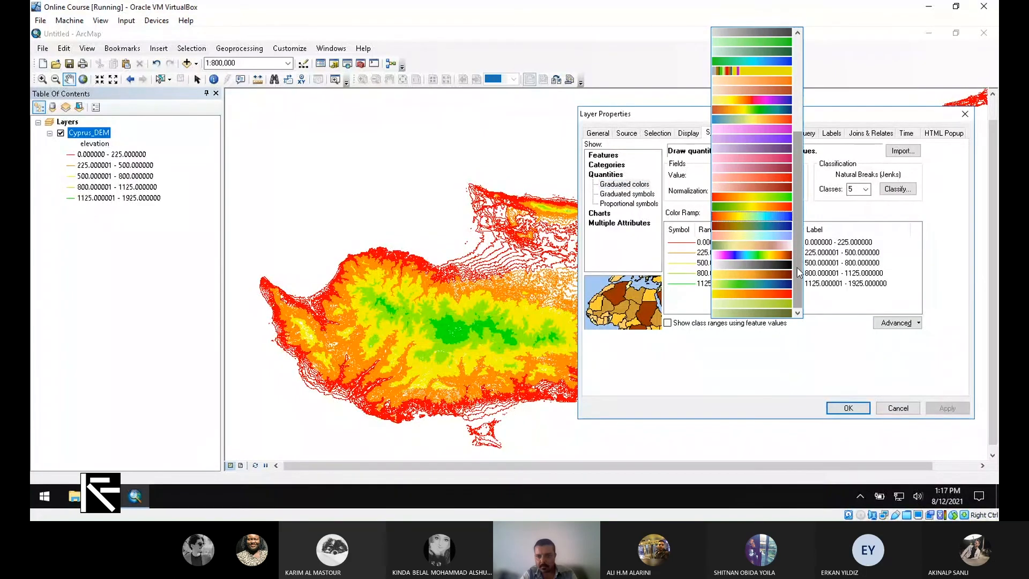
pyautogui.moveTo(799, 256); pyautogui.dragTo(799, 216)
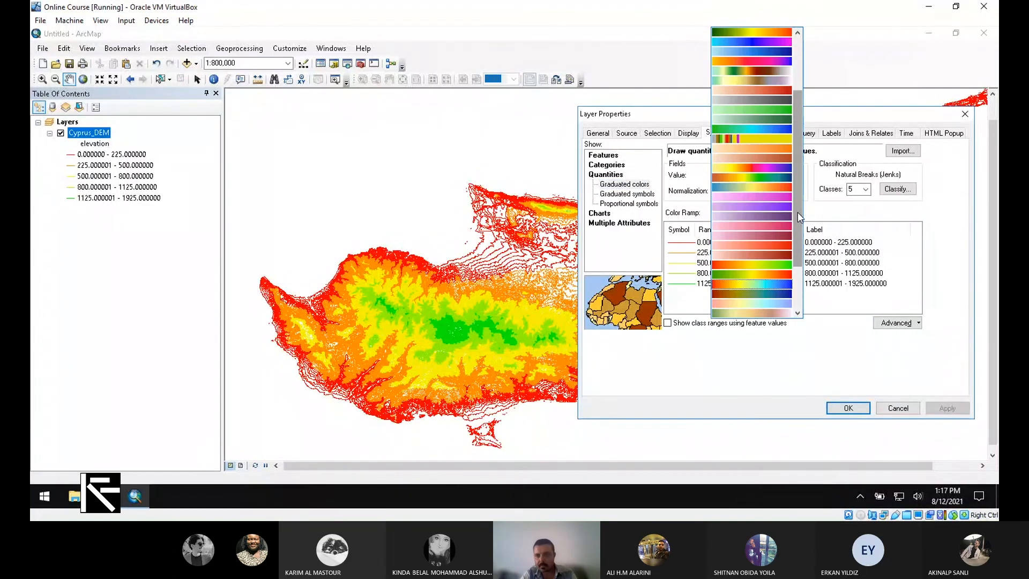
pyautogui.scroll(2, 758, 214)
pyautogui.click(758, 213)
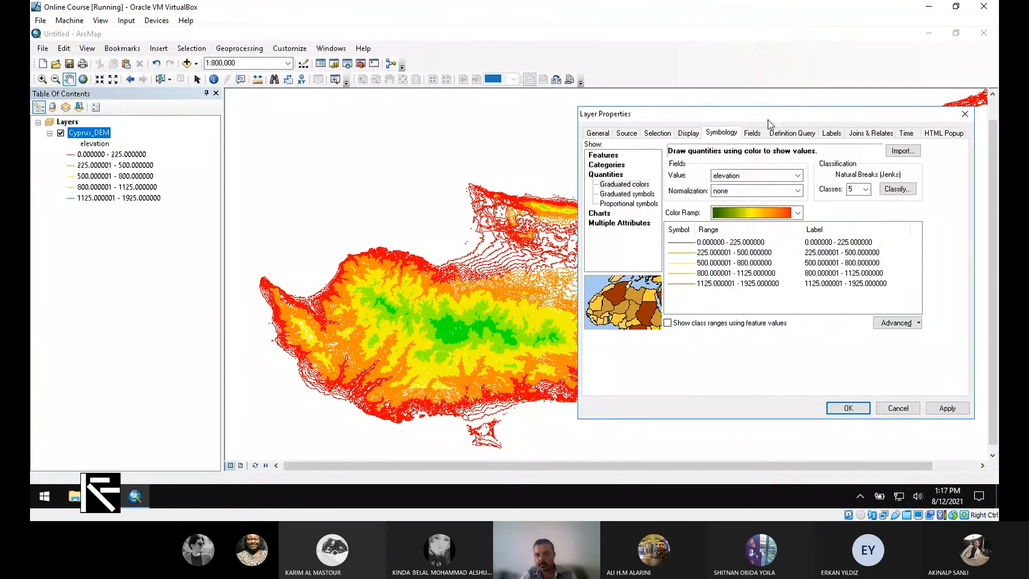
pyautogui.click(939, 409)
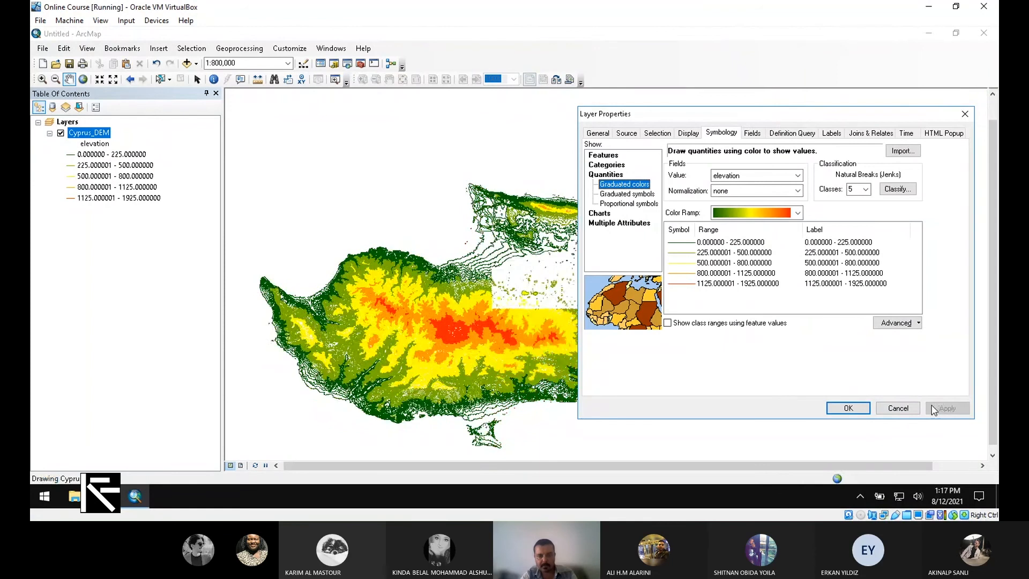
pyautogui.click(839, 413)
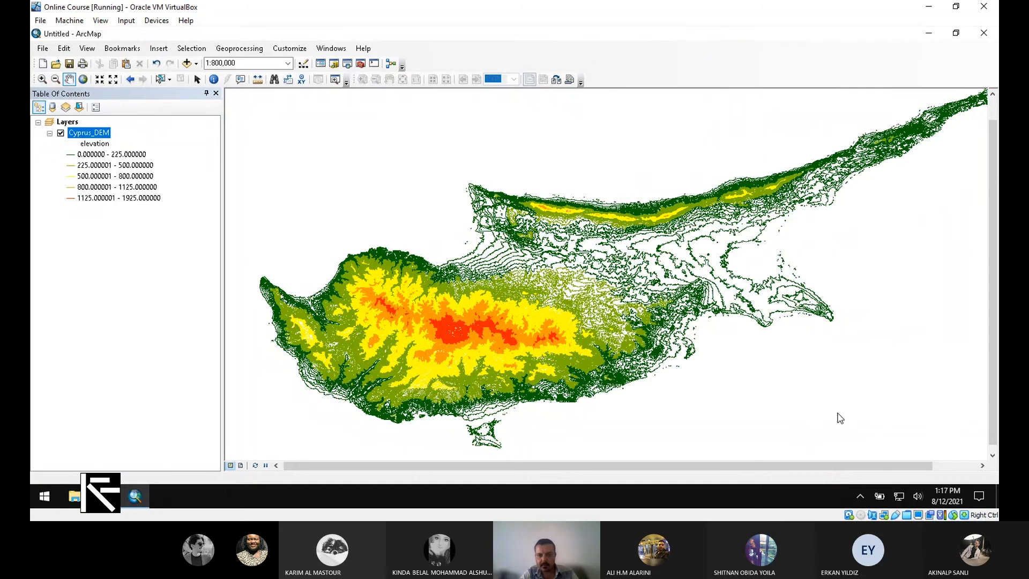
# Step: Examine the symbolized contours up close, preview the map in layout view, and return to data view with the Pan tool active
pyautogui.scroll(1, 685, 297)
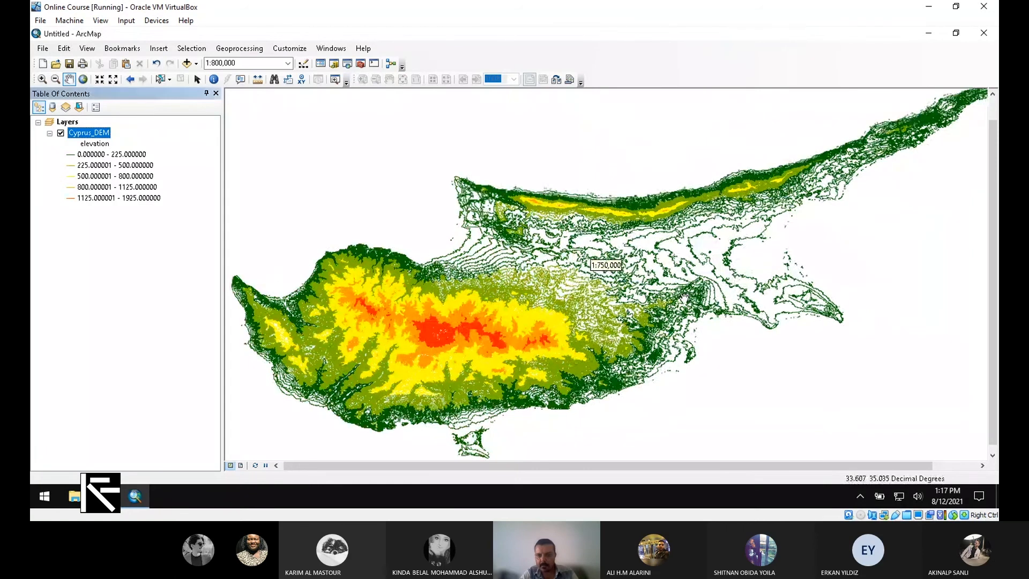
pyautogui.scroll(1, 684, 297)
pyautogui.scroll(-2, 684, 297)
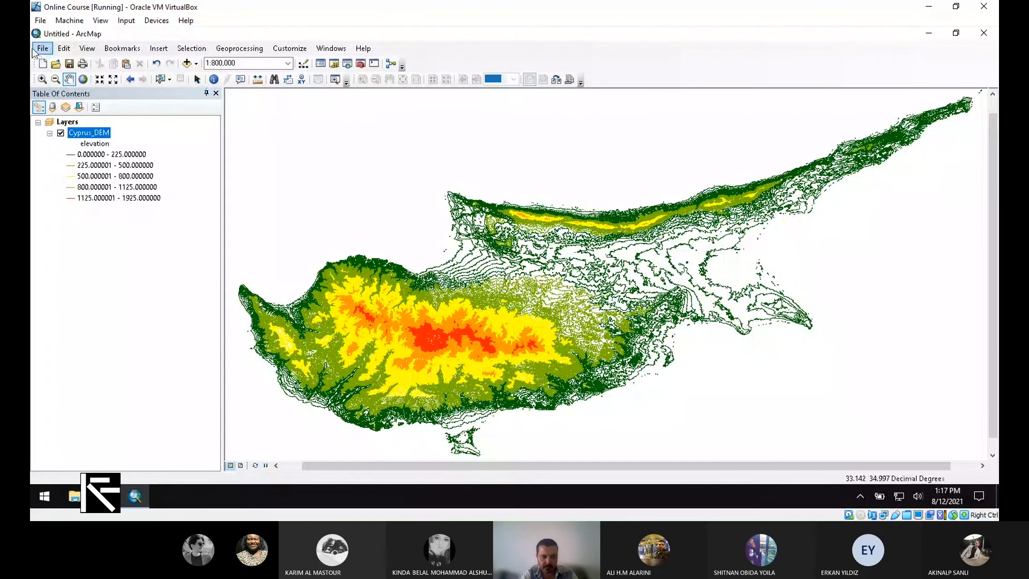
pyautogui.click(242, 465)
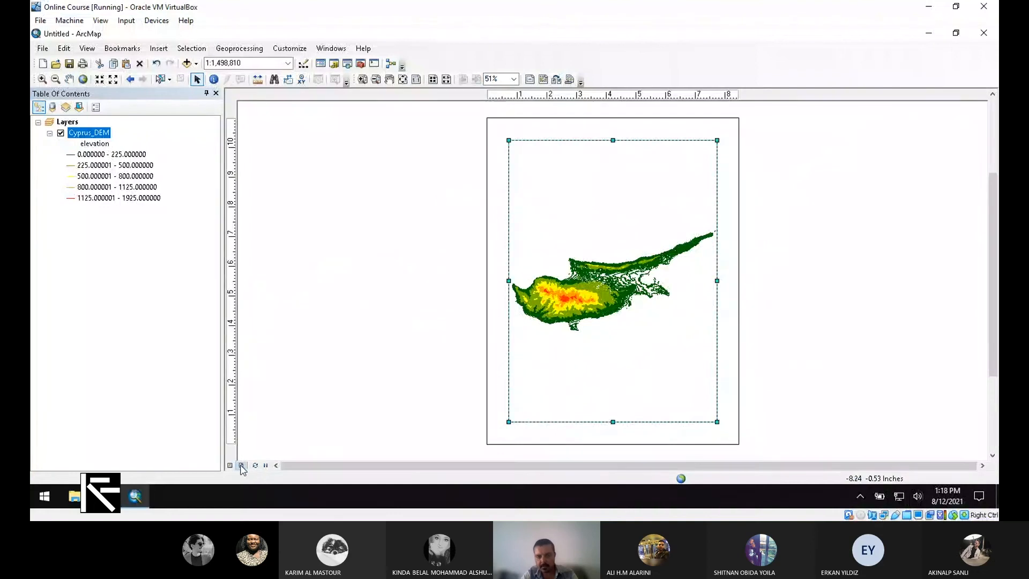
pyautogui.click(230, 466)
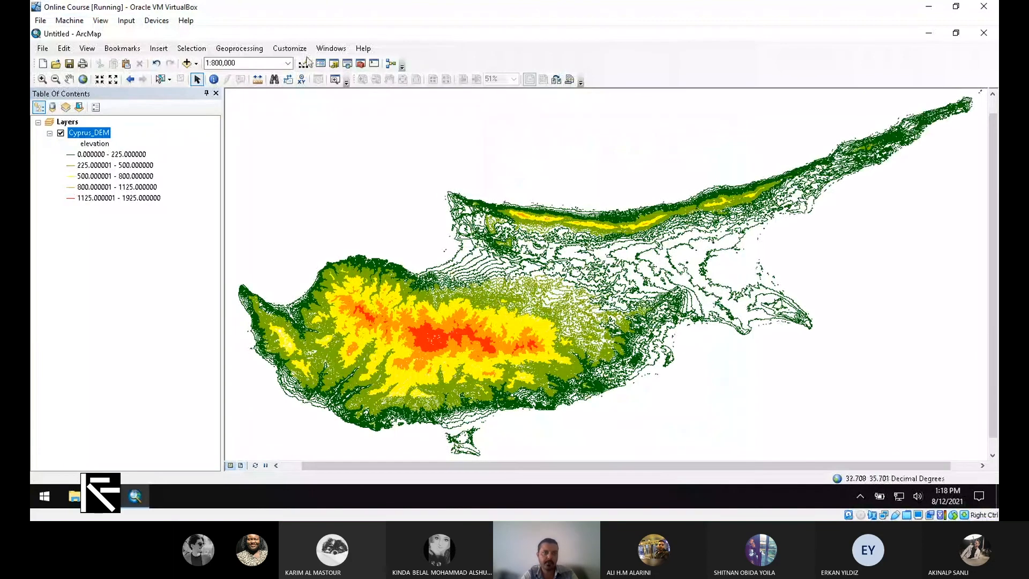
pyautogui.click(69, 79)
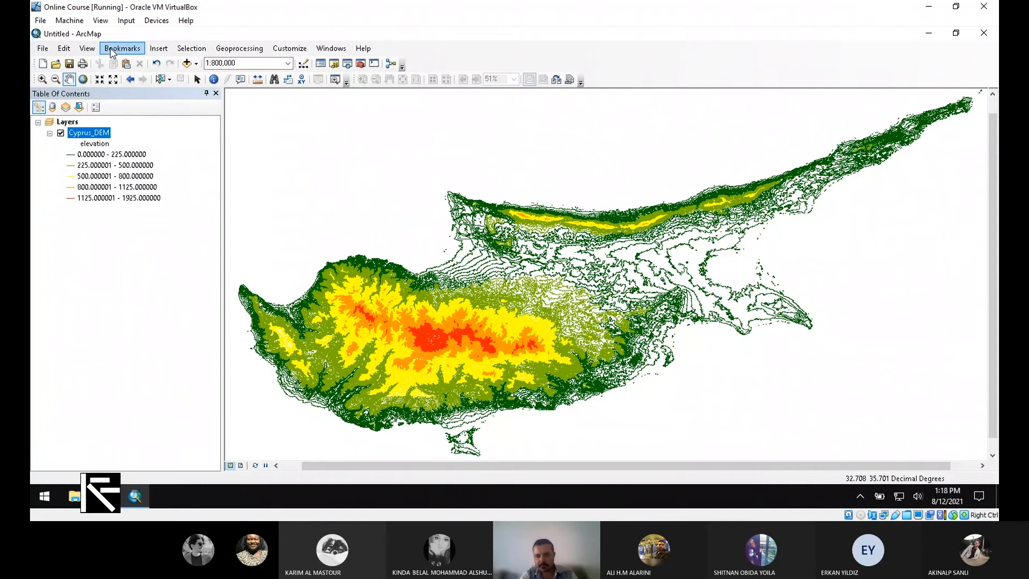
# Step: Switch to layout view and set the map page size to A4 in landscape orientation
pyautogui.click(86, 48)
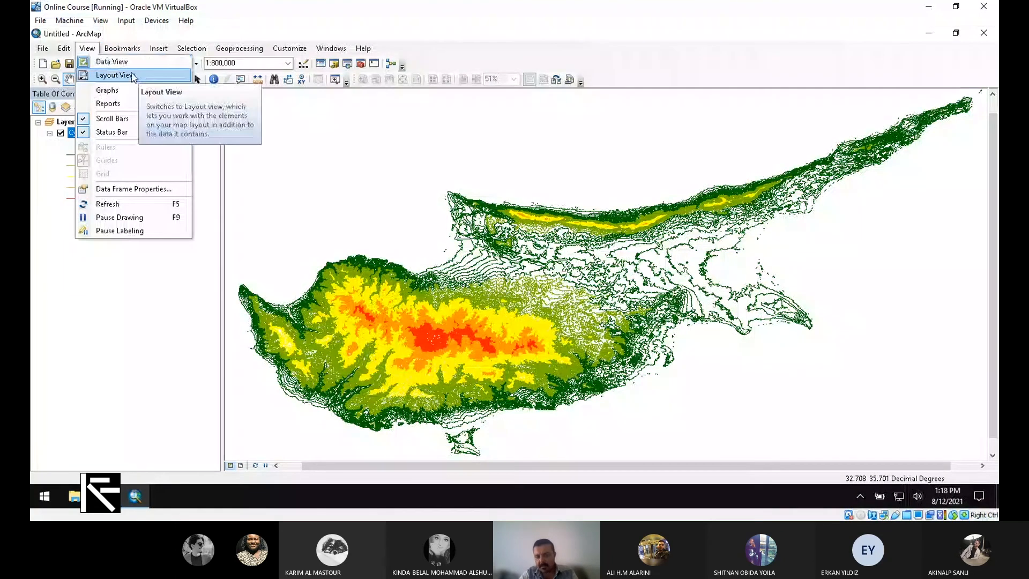
pyautogui.click(133, 77)
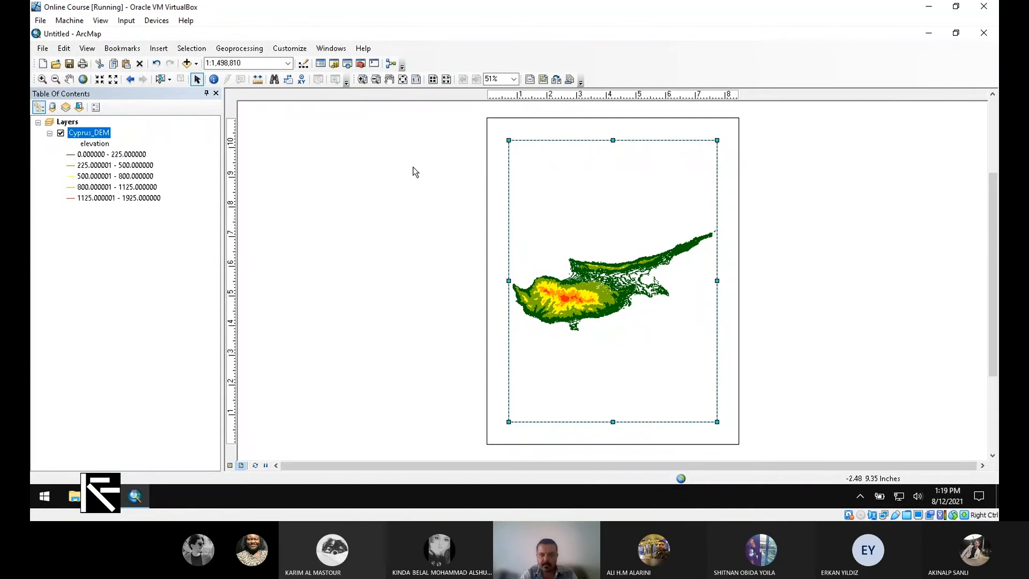
pyautogui.rightClick(412, 142)
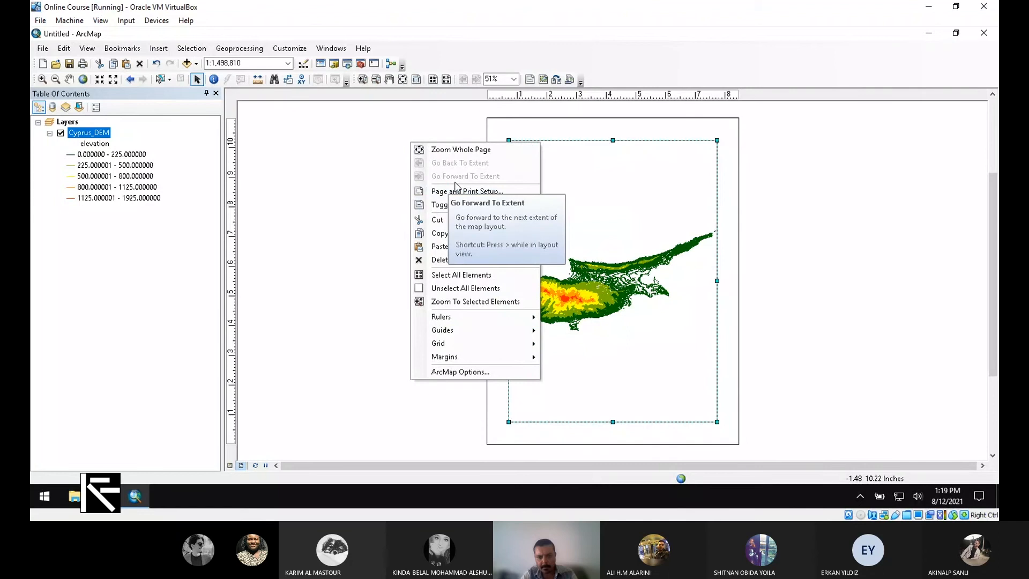
pyautogui.click(459, 191)
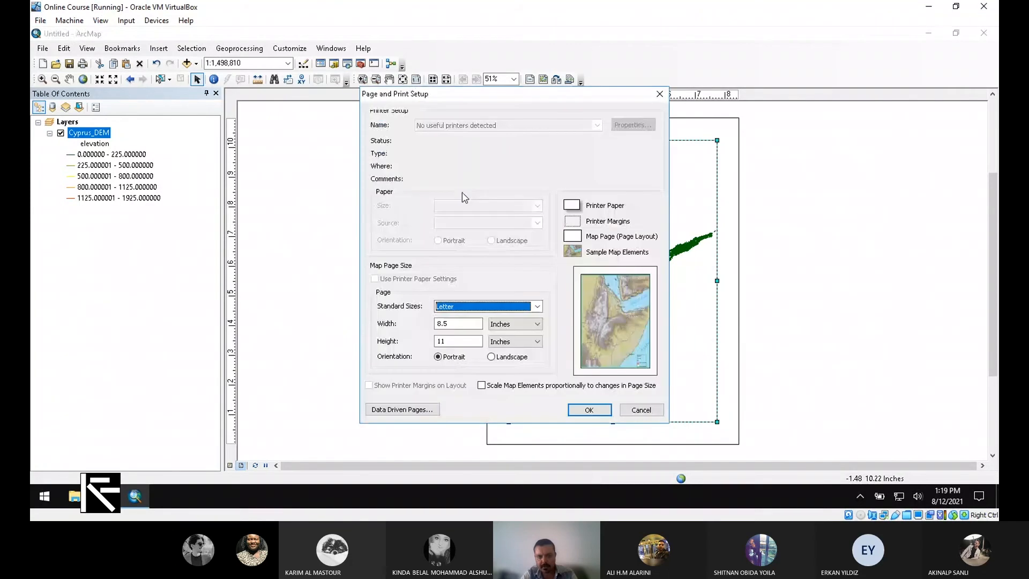
pyautogui.click(525, 307)
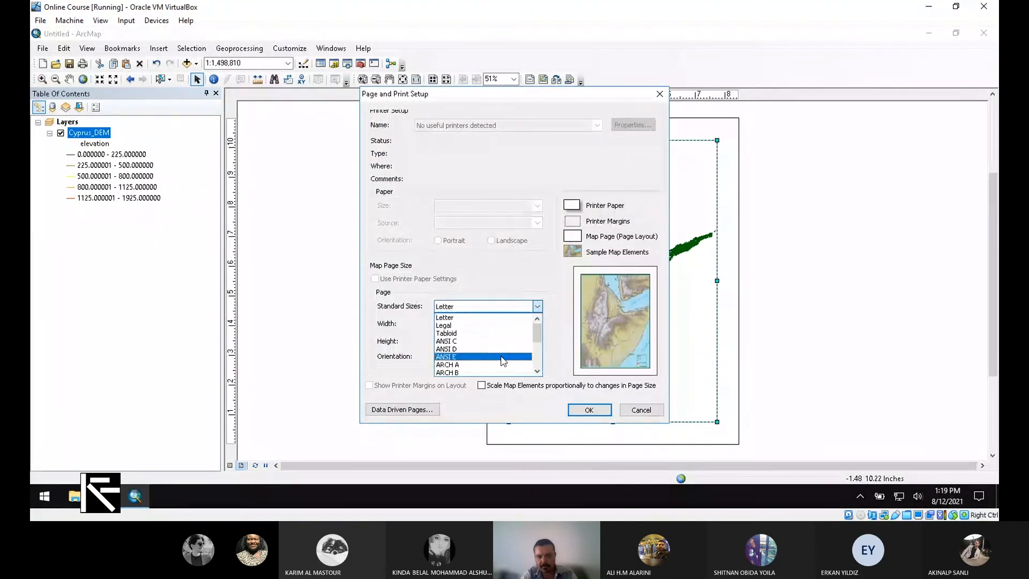
pyautogui.scroll(-1, 486, 337)
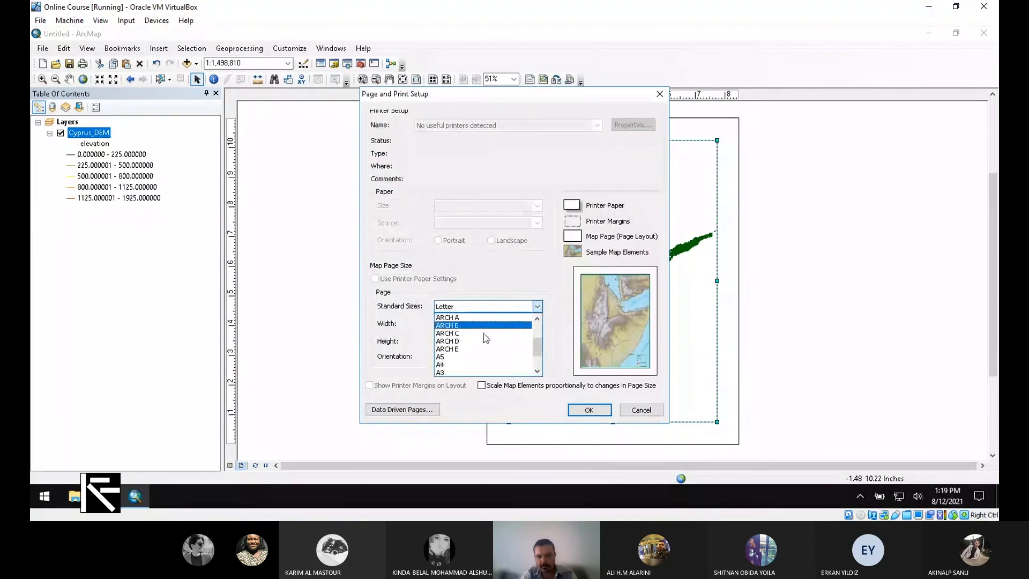
pyautogui.click(474, 365)
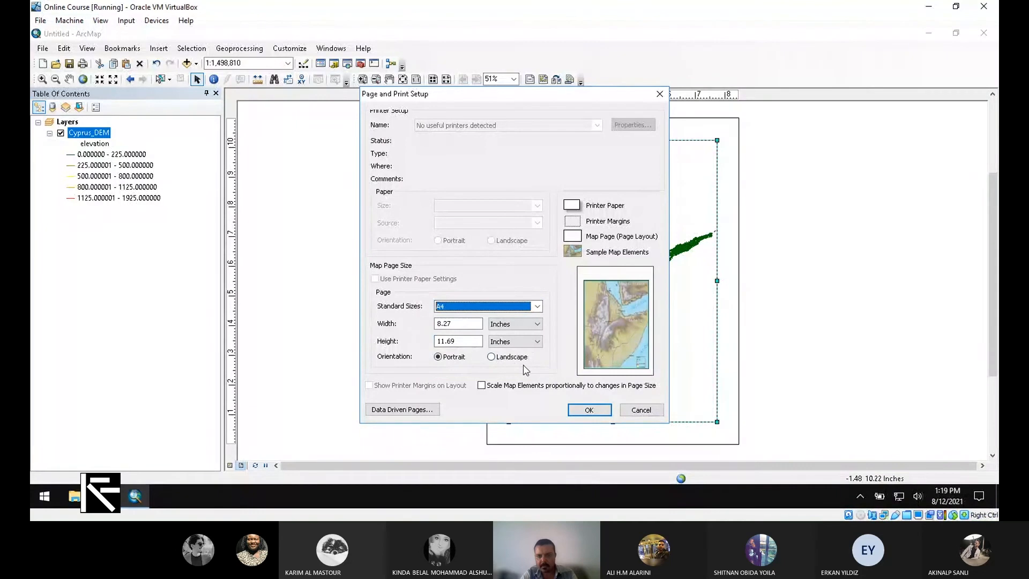
pyautogui.moveTo(428, 94); pyautogui.dragTo(232, 103)
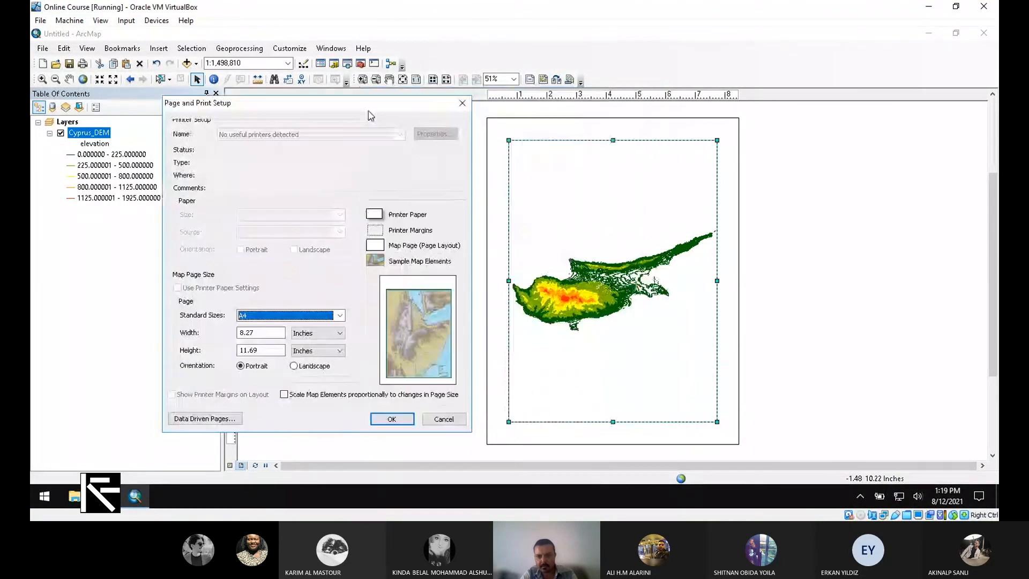
pyautogui.click(295, 366)
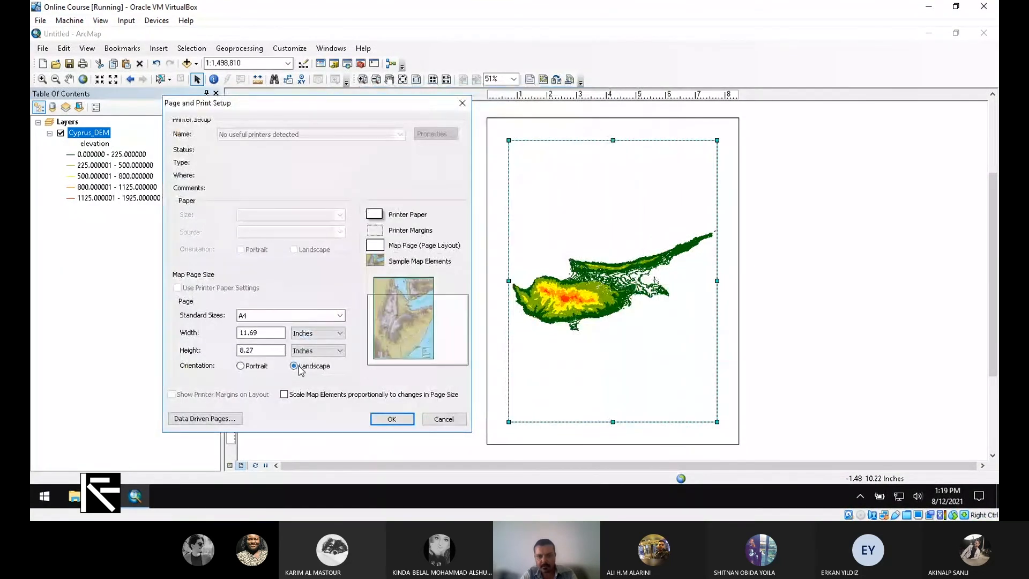
pyautogui.click(403, 420)
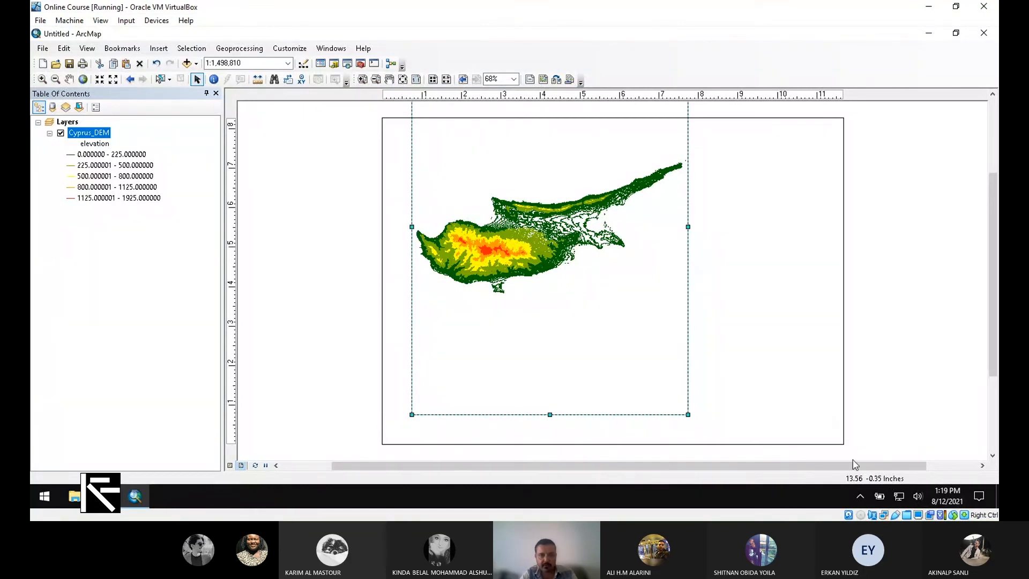
# Step: In the layout view options, set the ruler units to centimeters and the smallest division to 1/10 cm
pyautogui.click(330, 48)
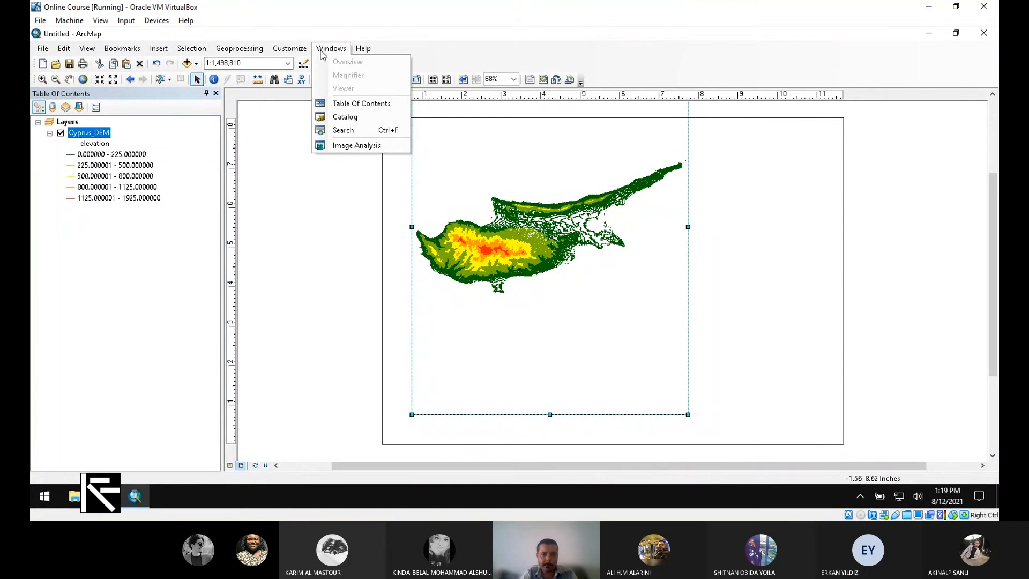
pyautogui.click(305, 48)
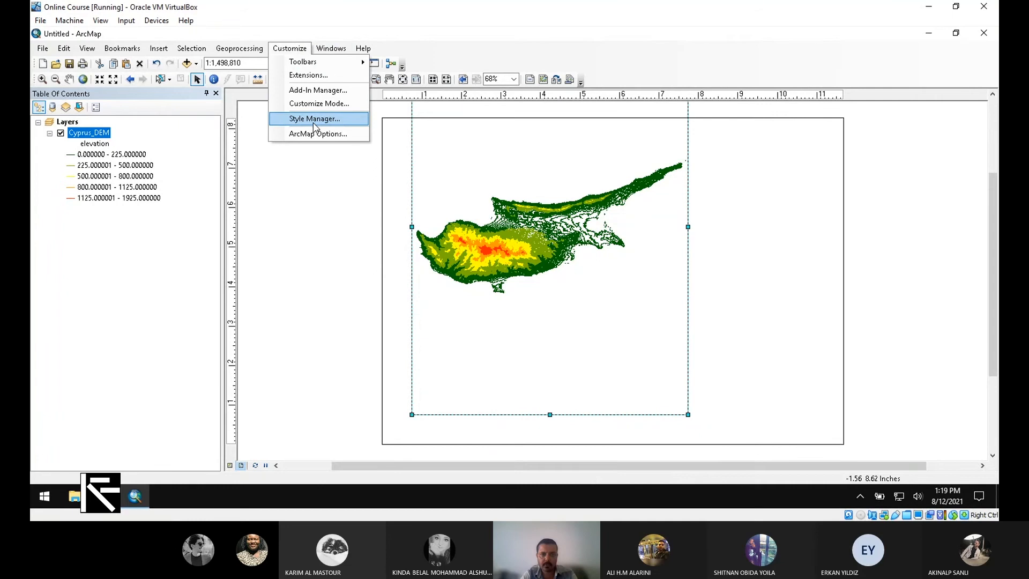
pyautogui.click(341, 134)
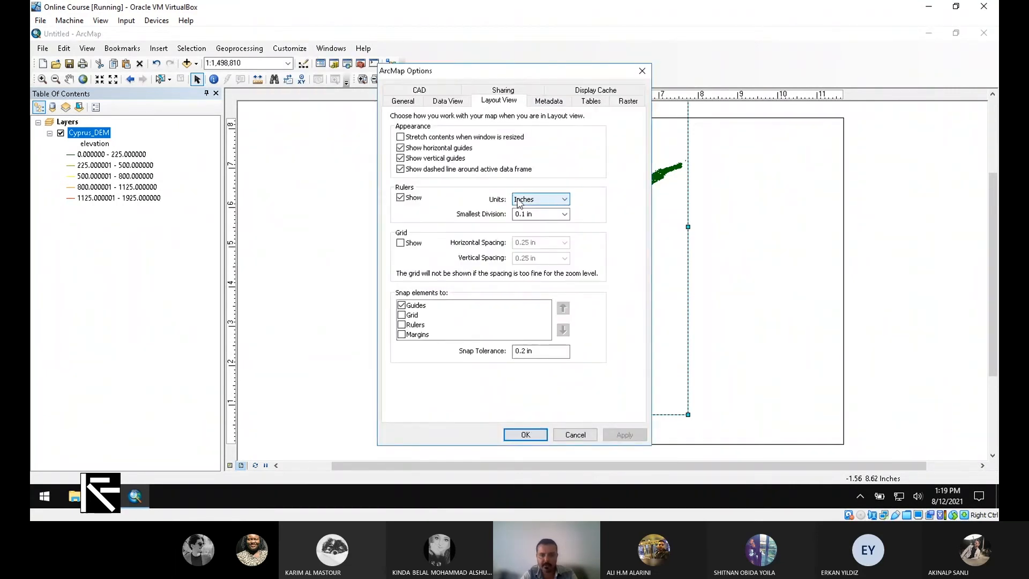
pyautogui.click(564, 199)
pyautogui.click(554, 210)
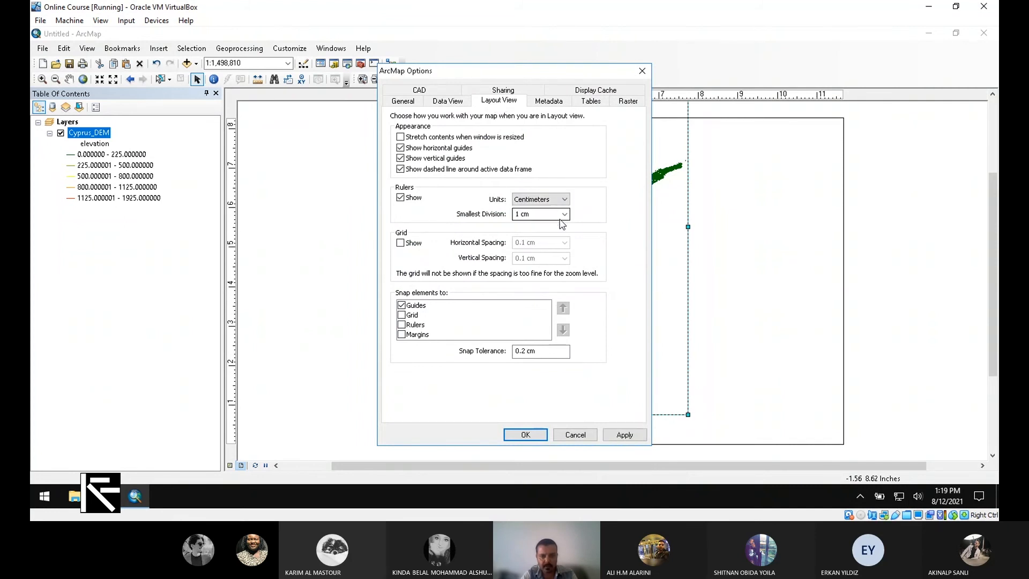
pyautogui.click(565, 216)
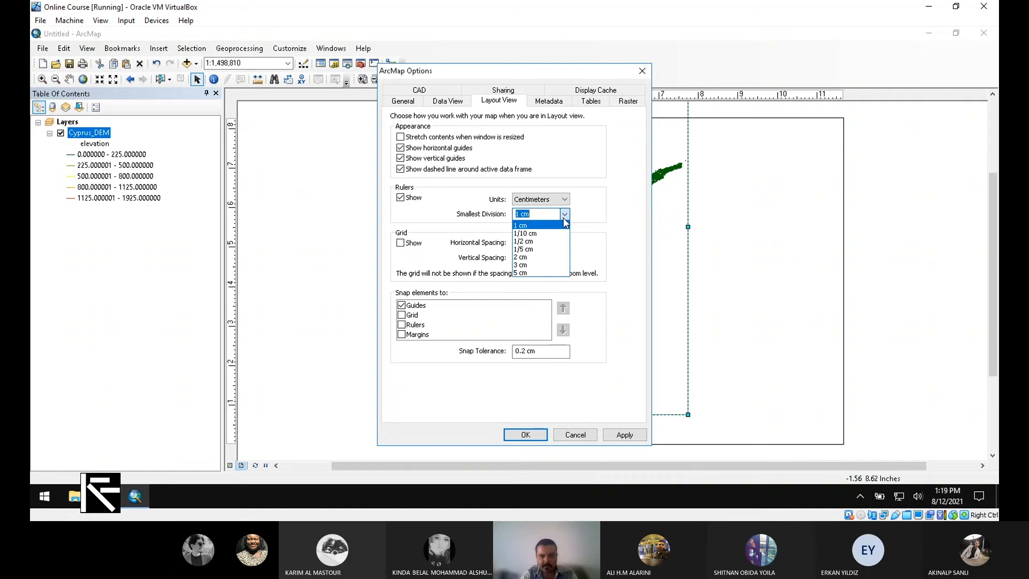
pyautogui.click(536, 233)
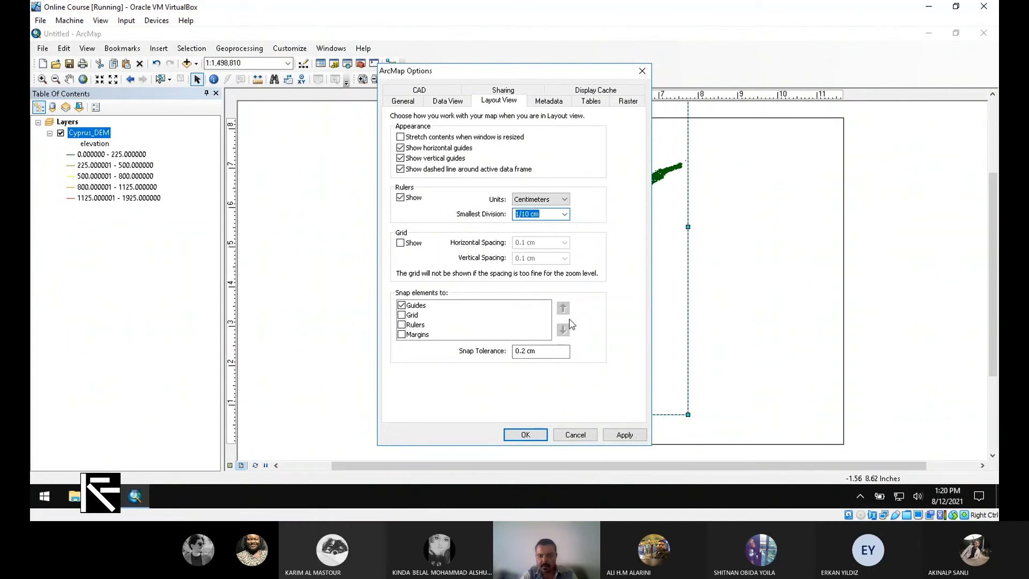
# Step: Turn on the layout grid and apply the layout view options
pyautogui.click(400, 243)
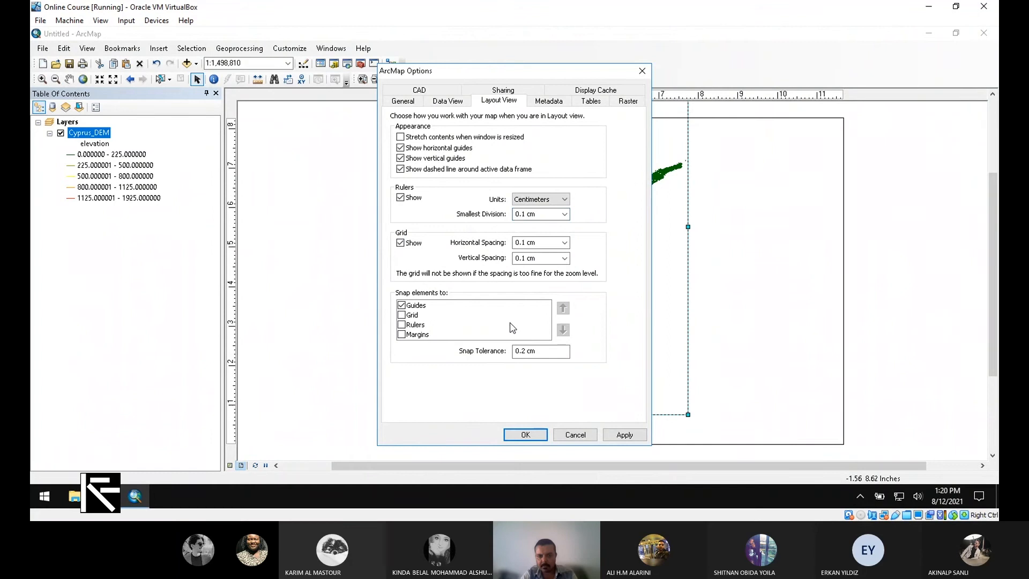
pyautogui.click(624, 437)
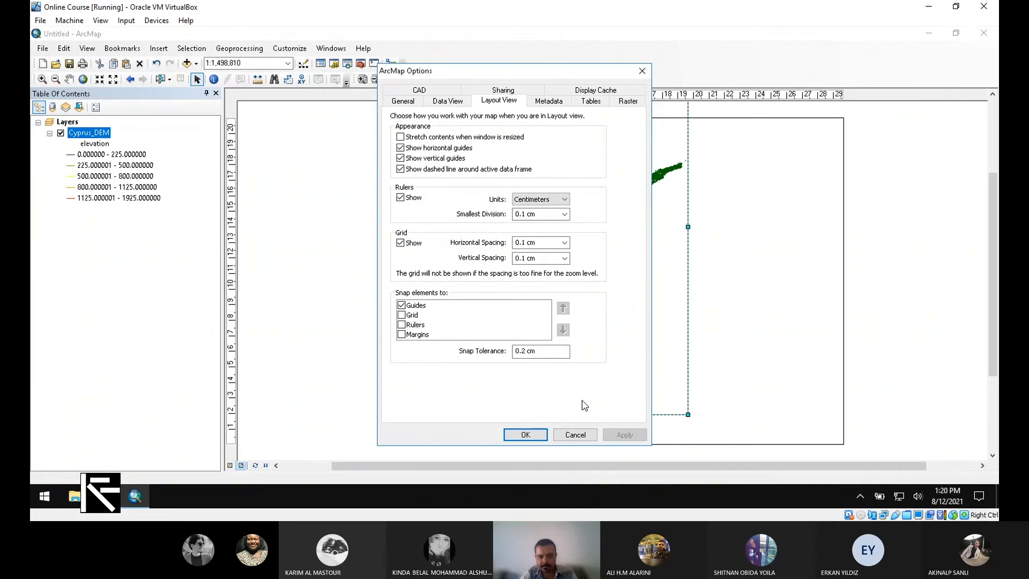
pyautogui.click(535, 435)
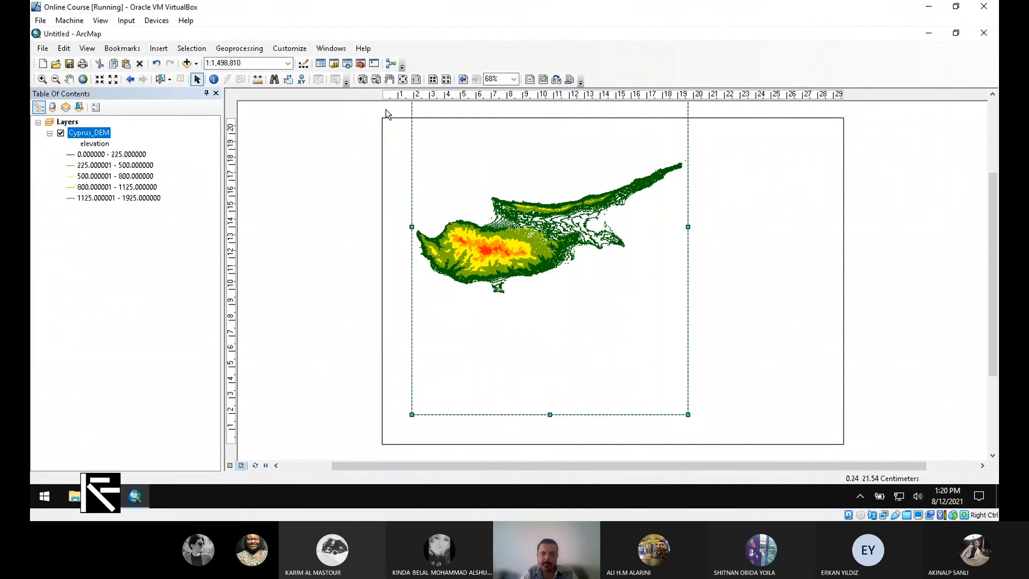
# Step: Place a vertical guide and a horizontal guide about 0.5 cm inside the page's left and bottom edges
pyautogui.click(390, 96)
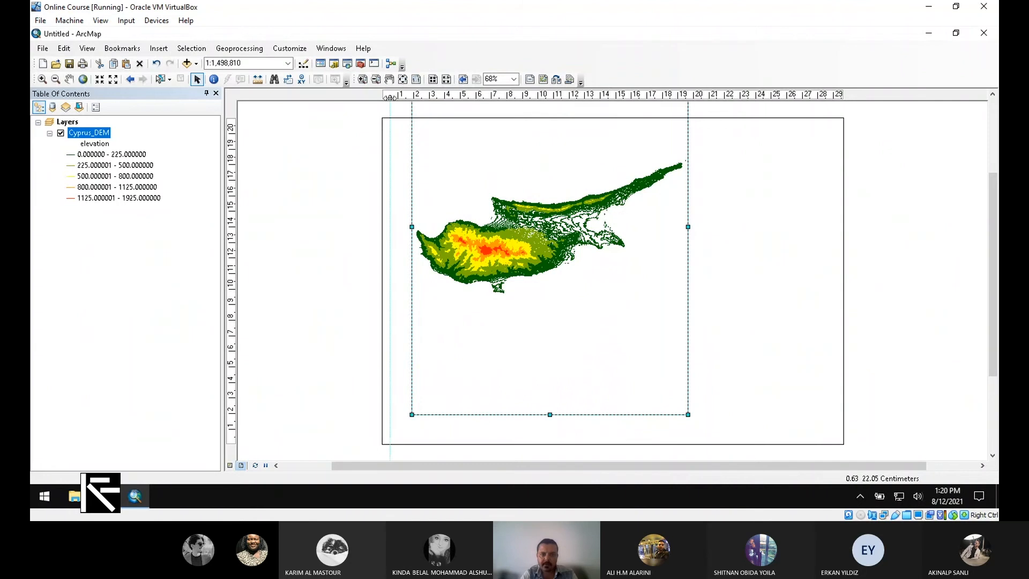
pyautogui.moveTo(390, 97); pyautogui.dragTo(389, 97)
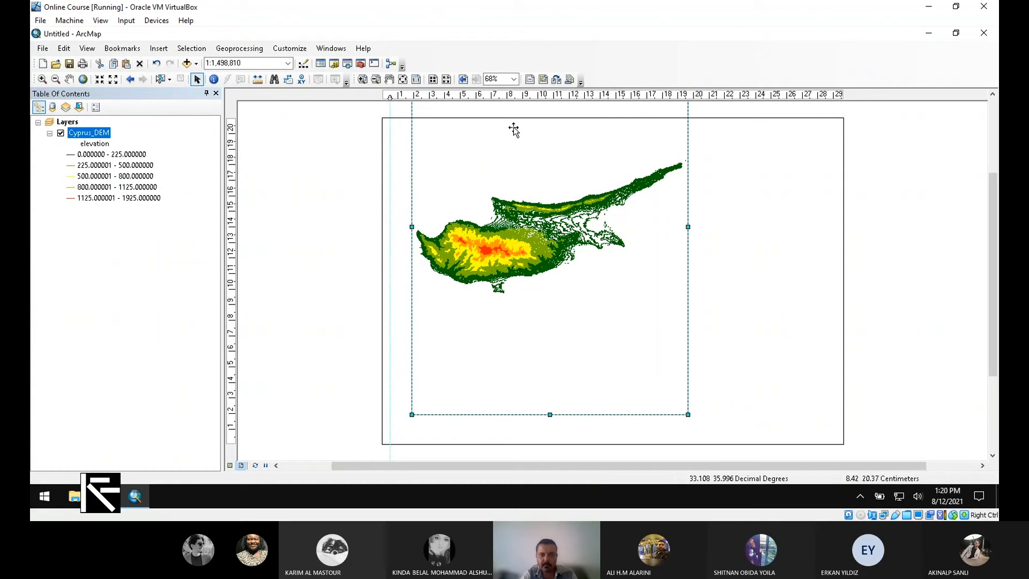
pyautogui.moveTo(234, 443); pyautogui.dragTo(235, 429)
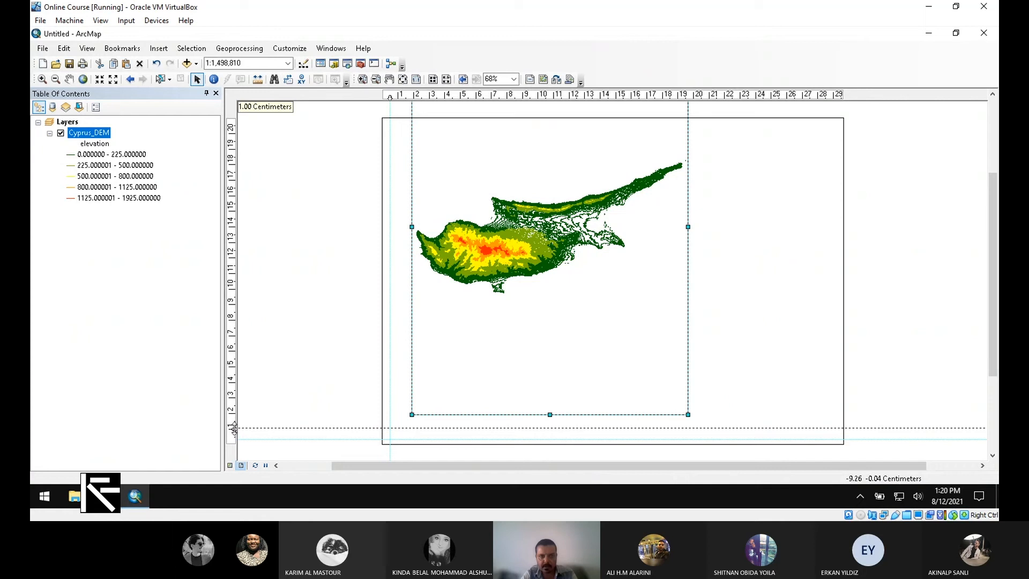
pyautogui.moveTo(235, 427); pyautogui.dragTo(234, 436)
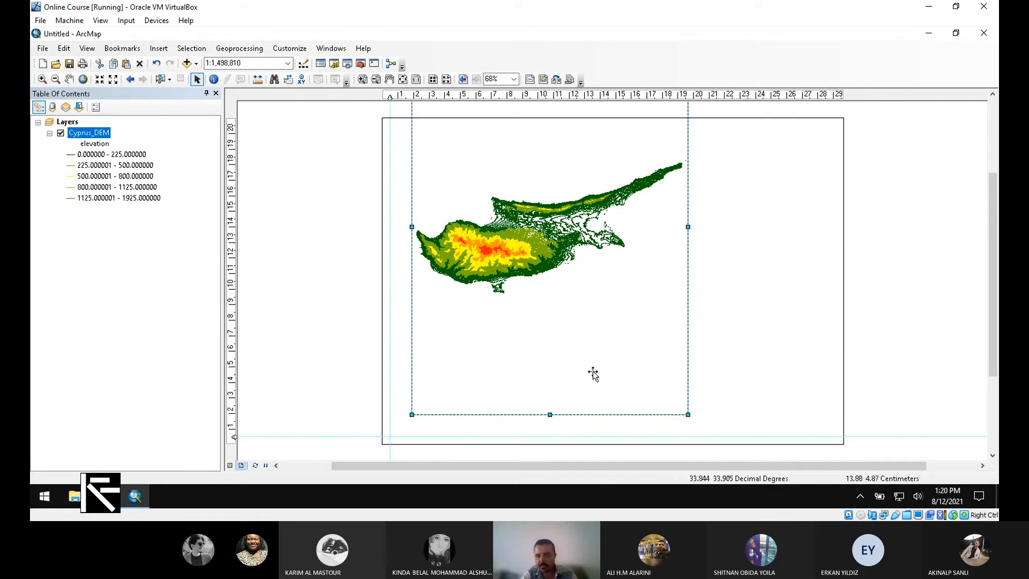
# Step: Place a vertical guide at about 29.2 cm near the page's right edge and a horizontal guide just inside its top edge
pyautogui.moveTo(841, 95); pyautogui.dragTo(836, 95)
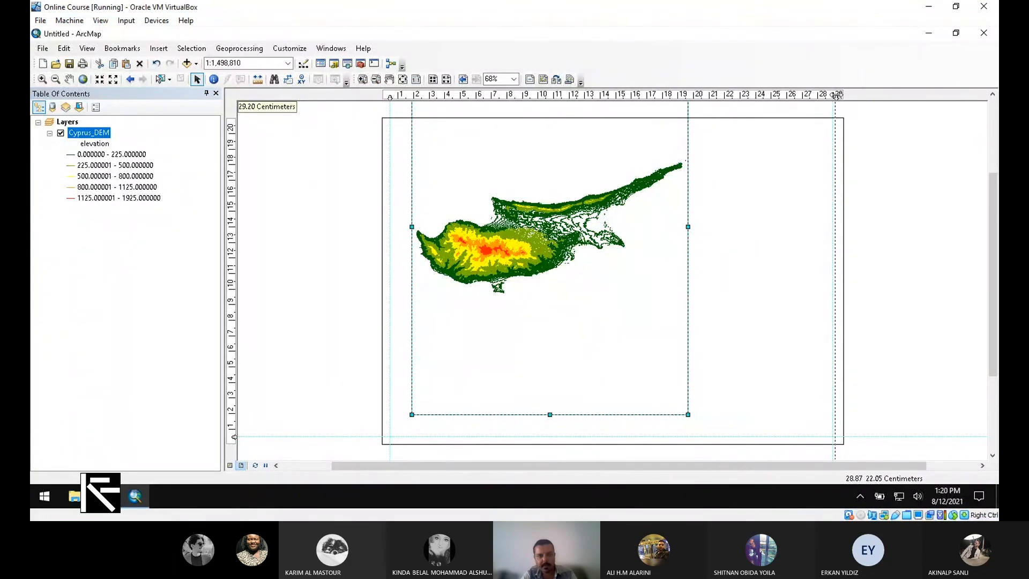
pyautogui.rightClick(836, 96)
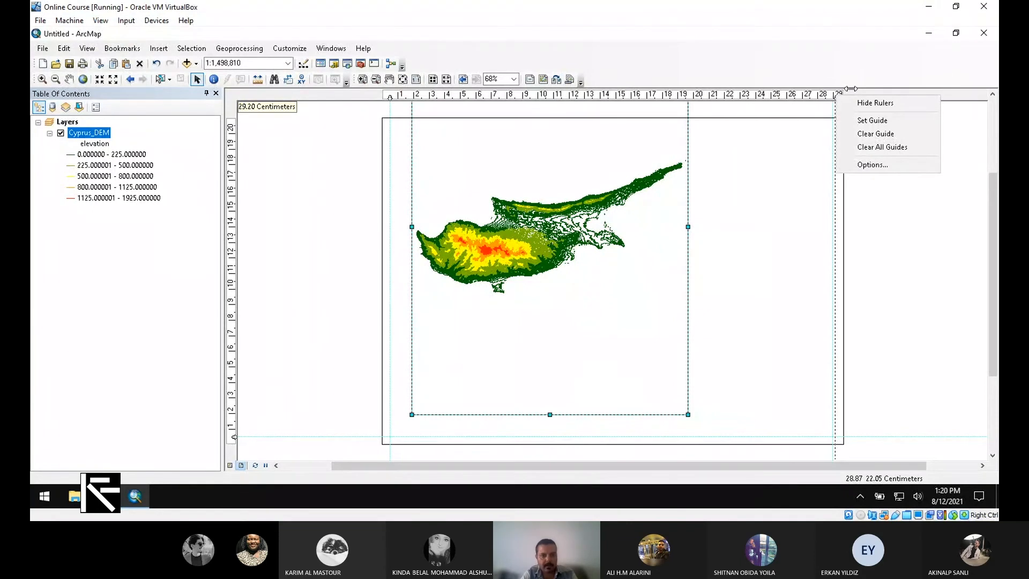
pyautogui.click(777, 128)
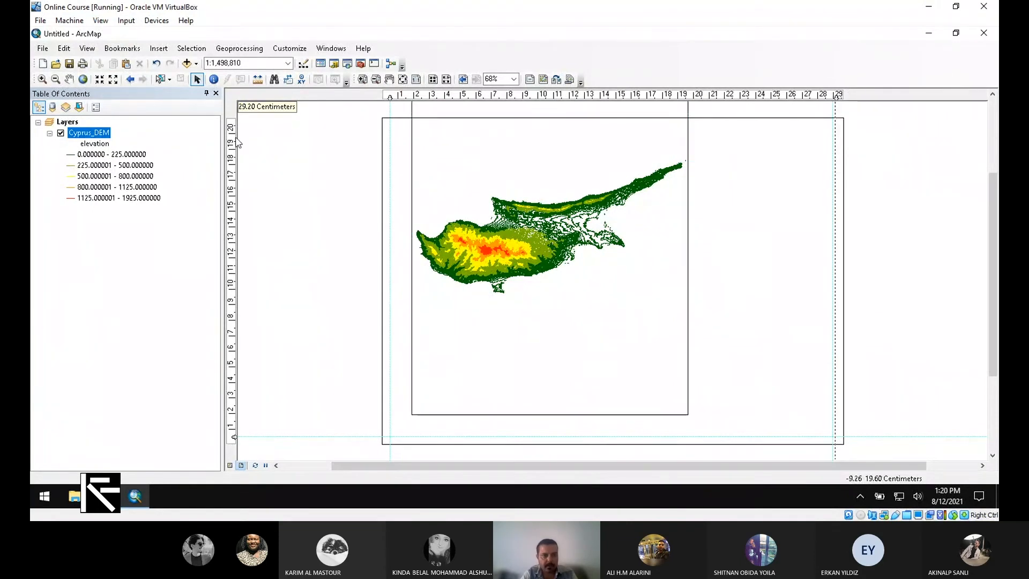
pyautogui.click(235, 136)
pyautogui.moveTo(235, 136)
pyautogui.mouseDown()
pyautogui.moveTo(234, 117)
pyautogui.moveTo(231, 146)
pyautogui.mouseUp()
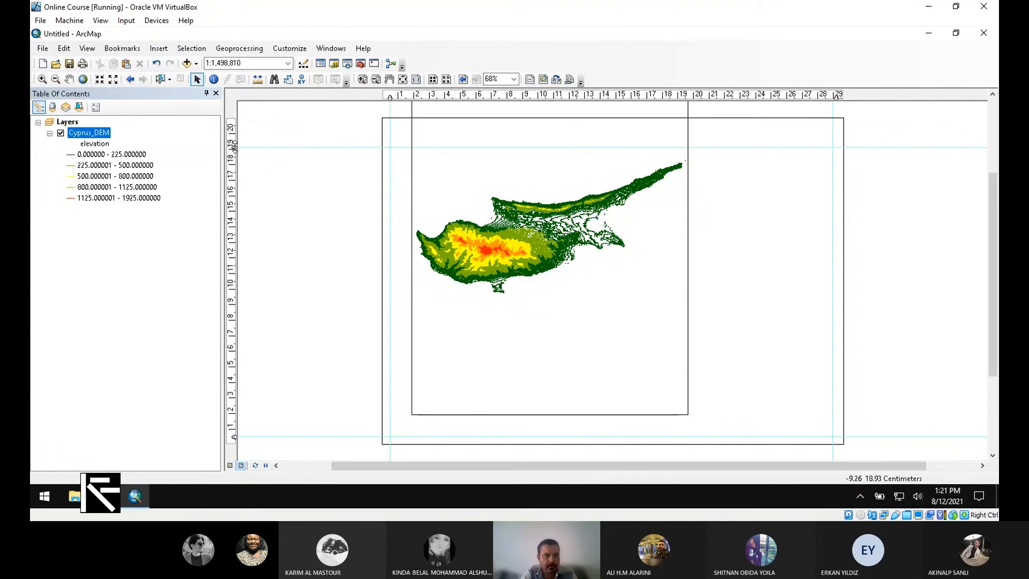
pyautogui.moveTo(234, 146); pyautogui.dragTo(232, 131)
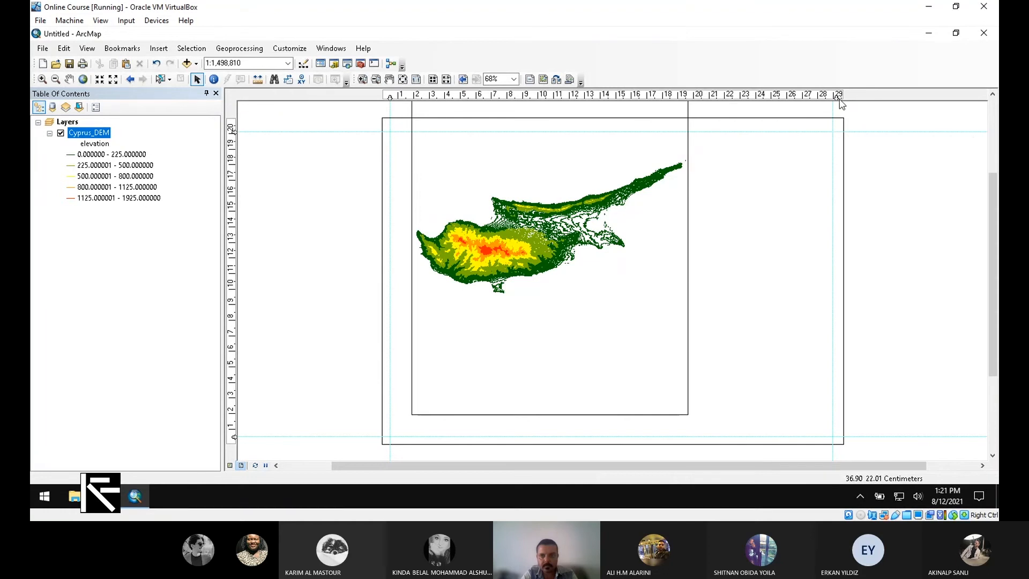
pyautogui.moveTo(834, 98); pyautogui.dragTo(837, 98)
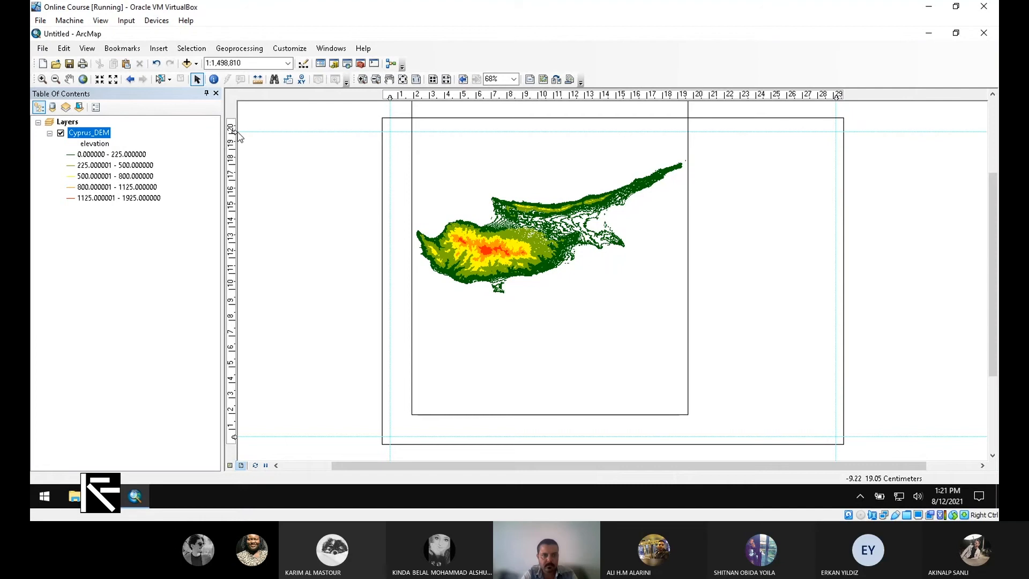
pyautogui.moveTo(233, 132)
pyautogui.mouseDown()
pyautogui.moveTo(234, 115)
pyautogui.moveTo(234, 125)
pyautogui.mouseUp()
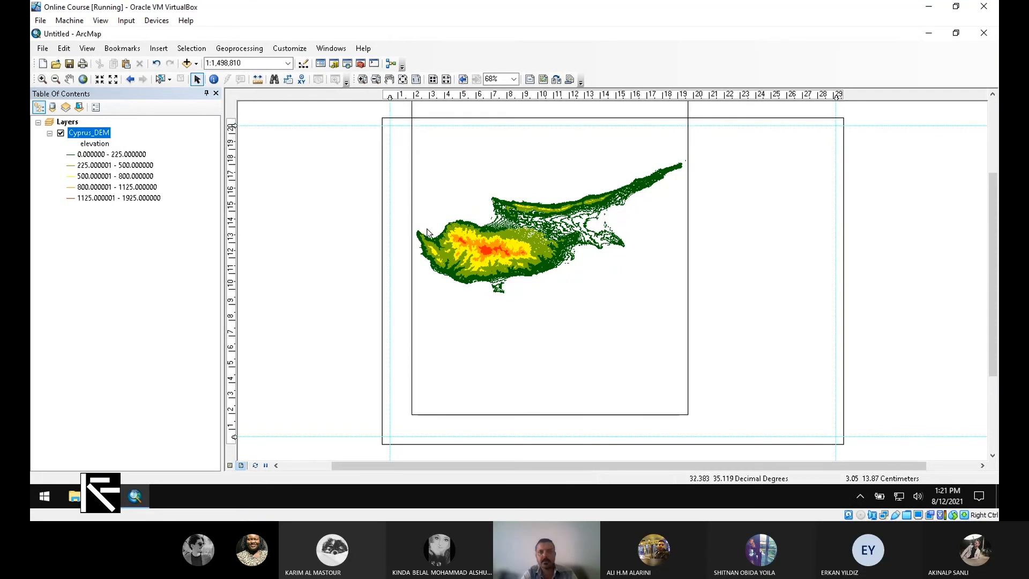
# Step: Move the data frame down the page and stretch its upper-right corner to the intersection of the top and right guides
pyautogui.click(677, 296)
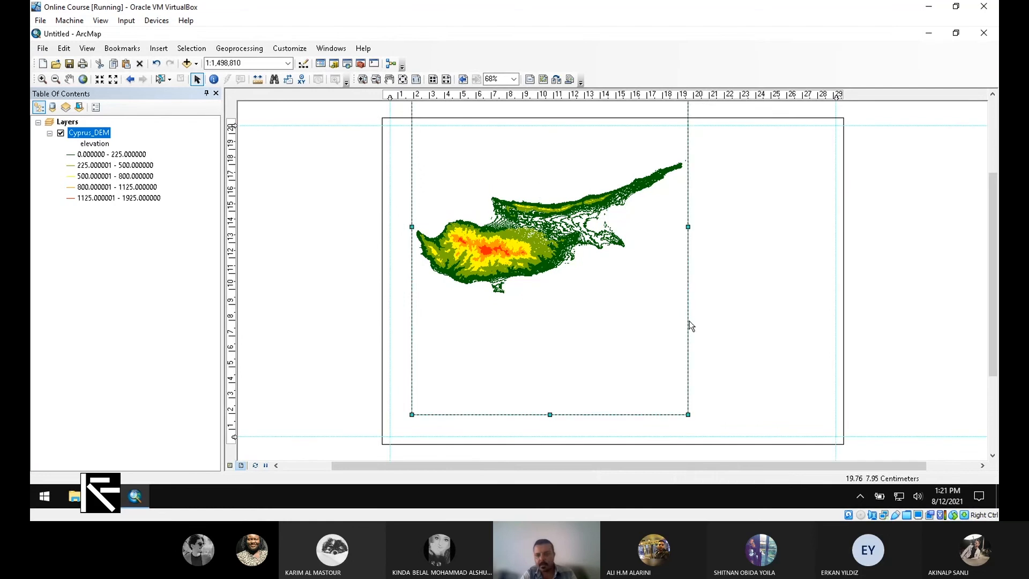
pyautogui.moveTo(684, 182); pyautogui.dragTo(672, 239)
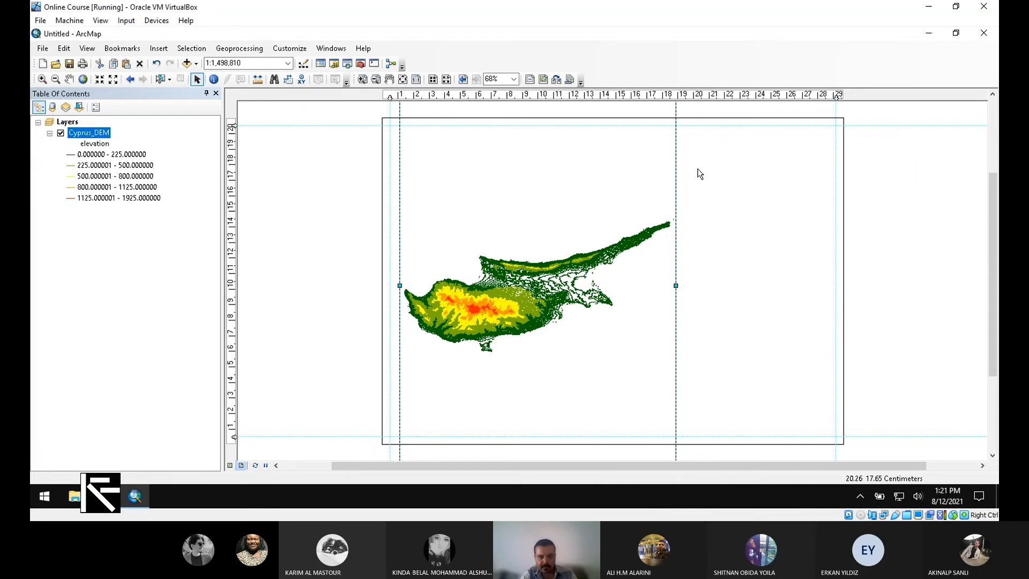
pyautogui.moveTo(658, 142); pyautogui.dragTo(605, 261)
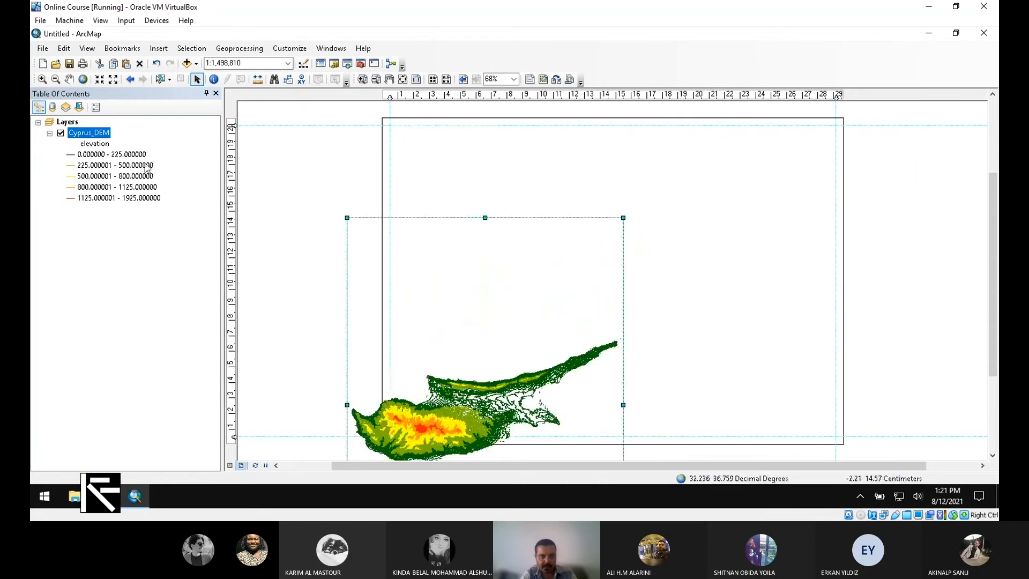
pyautogui.click(68, 123)
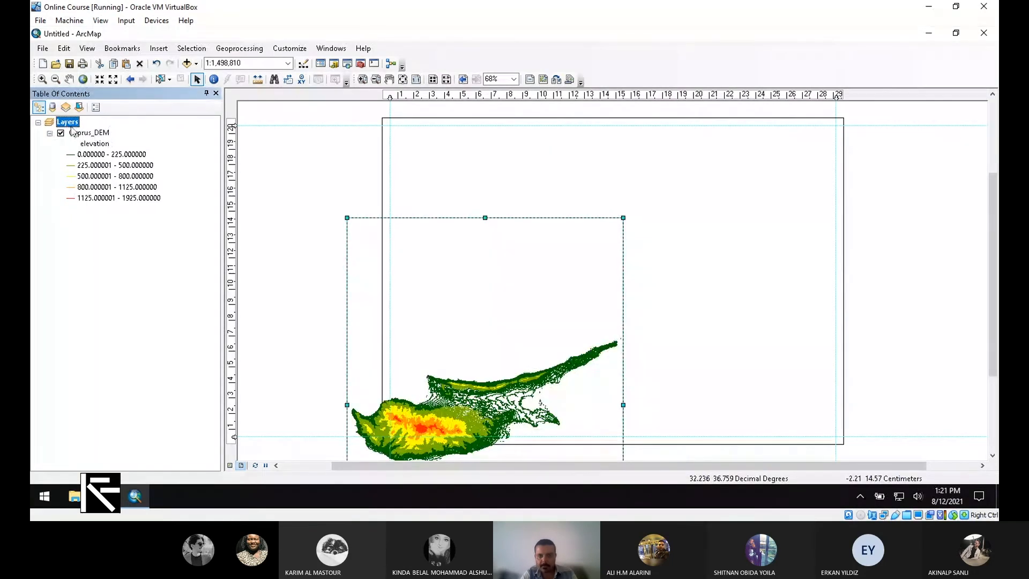
pyautogui.moveTo(623, 218); pyautogui.dragTo(835, 128)
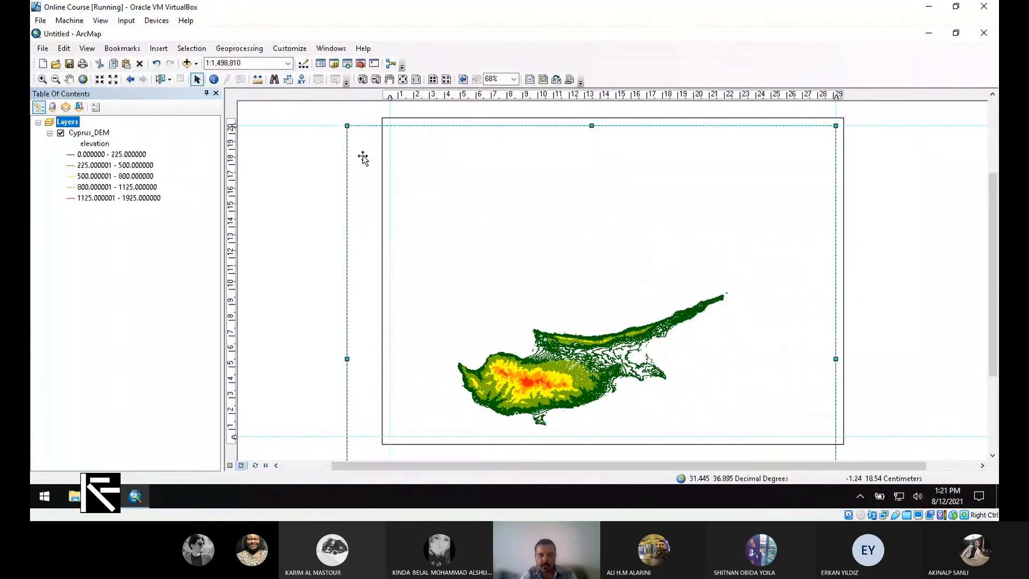
# Step: Fit the data frame's upper-left corner to the left and top guides and its lower edge to the bottom guide
pyautogui.moveTo(347, 126); pyautogui.dragTo(391, 123)
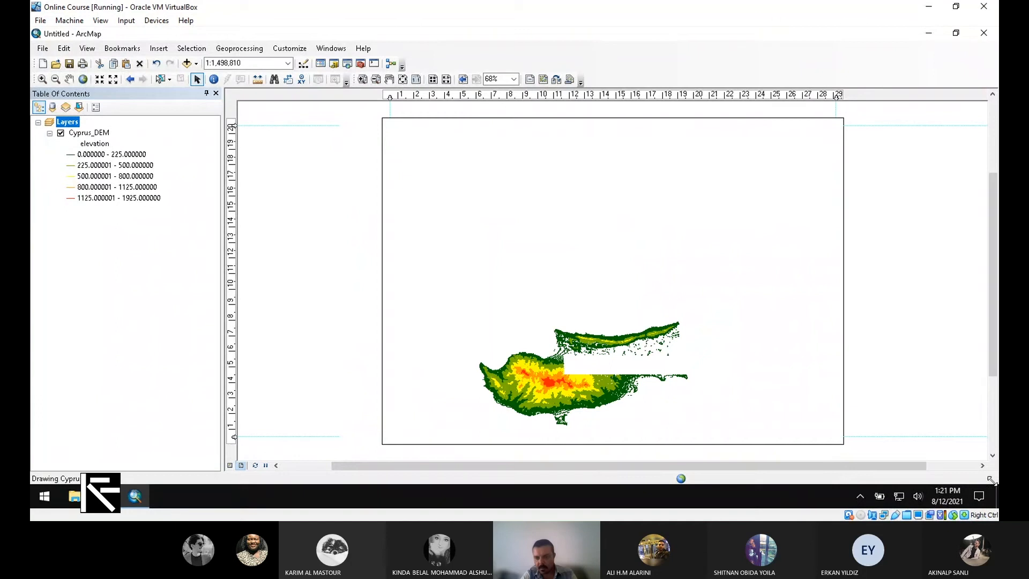
pyautogui.click(992, 457)
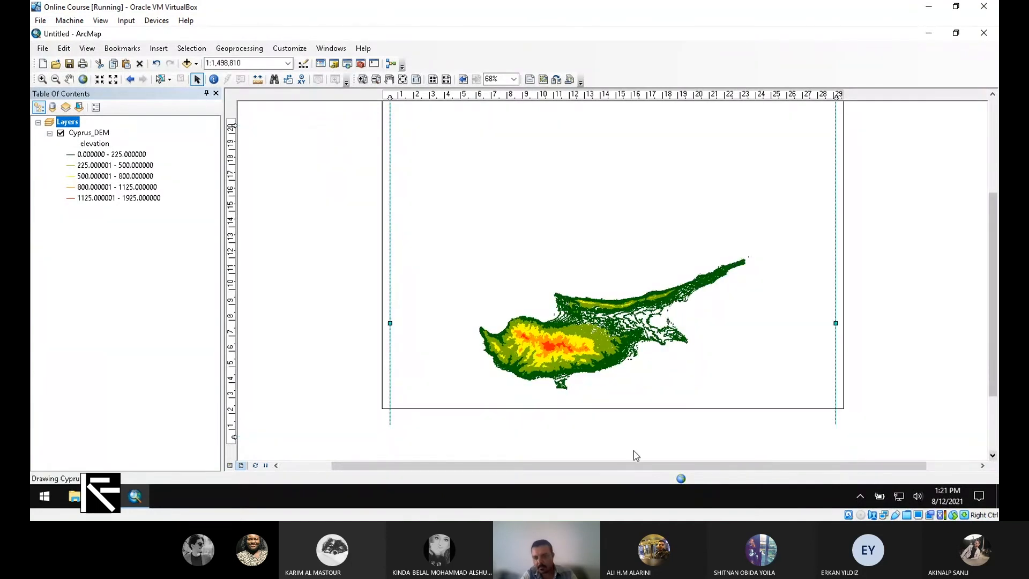
pyautogui.click(994, 437)
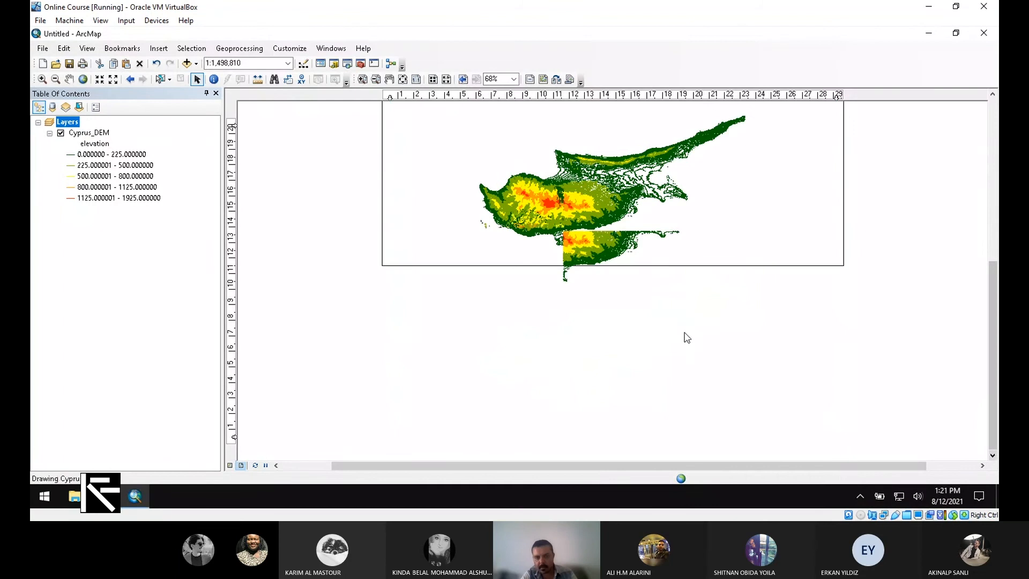
pyautogui.click(594, 298)
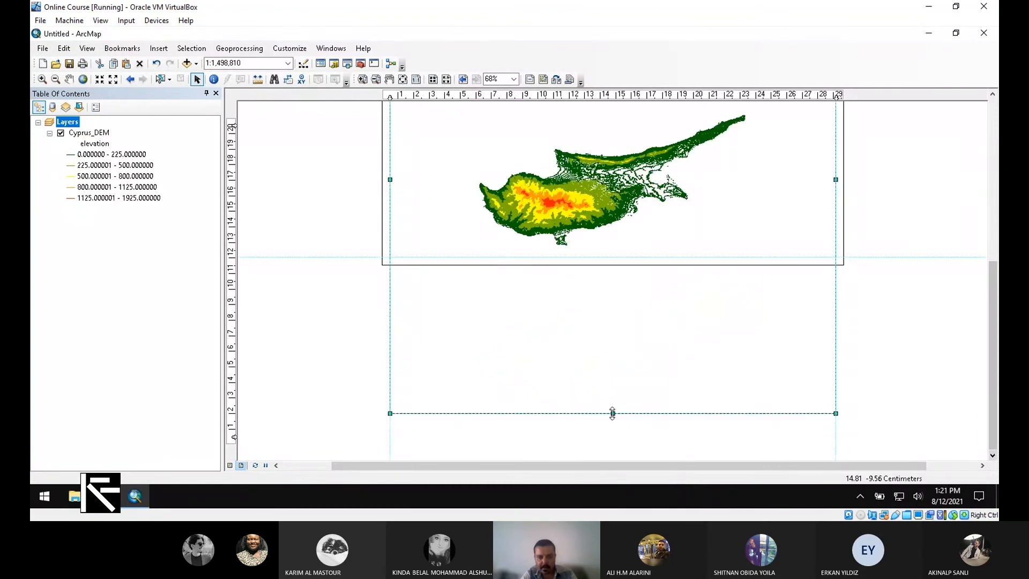
pyautogui.moveTo(613, 413); pyautogui.dragTo(613, 256)
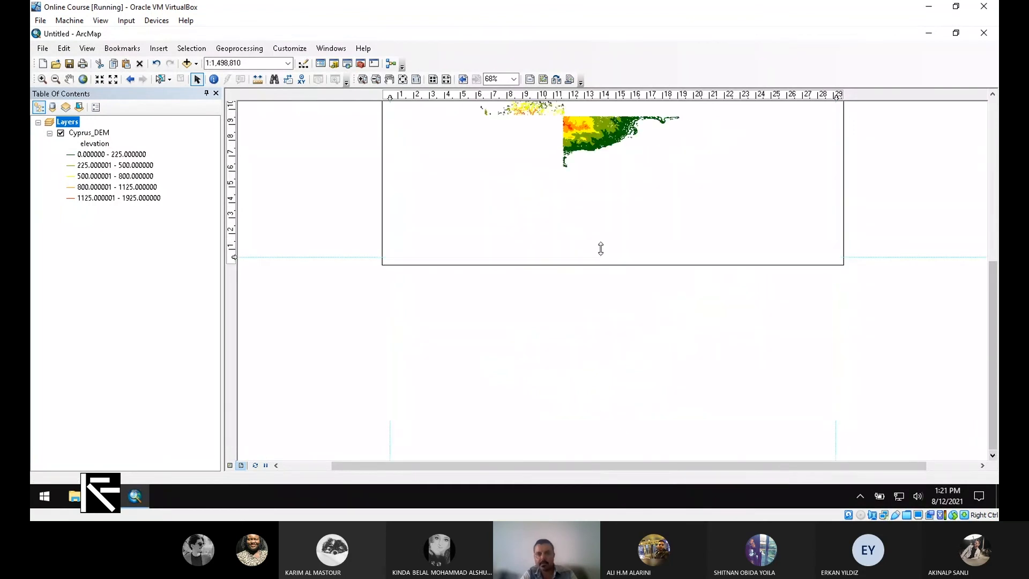
pyautogui.moveTo(992, 315); pyautogui.dragTo(989, 232)
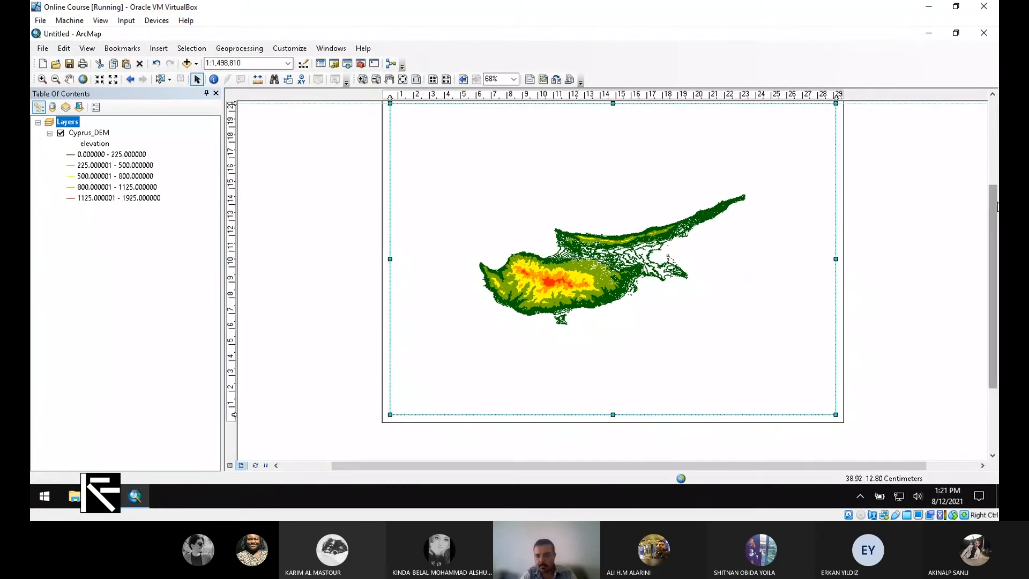
pyautogui.moveTo(996, 204); pyautogui.dragTo(994, 192)
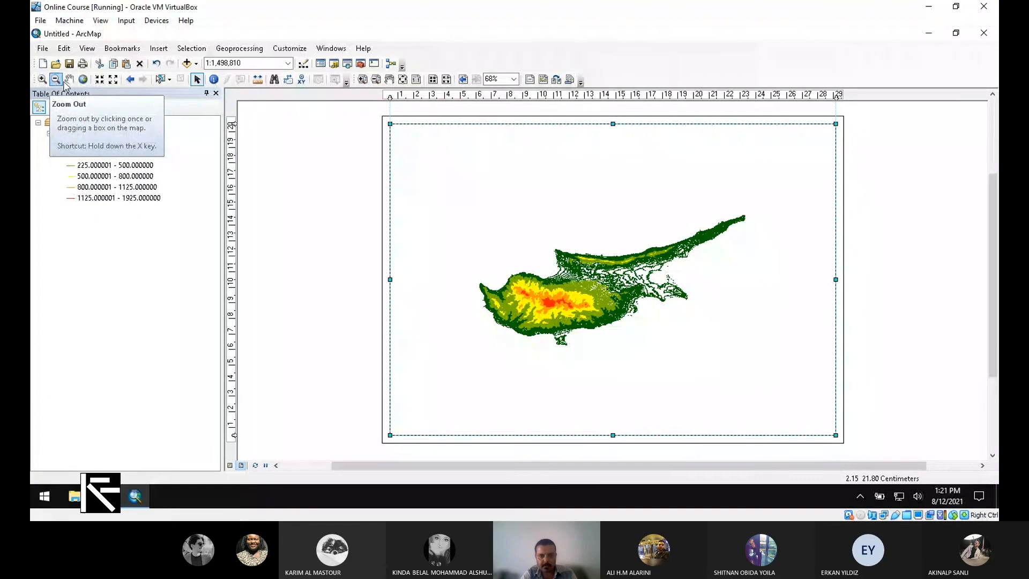
# Step: Zoom the data frame out and back in, and try a map scale of 1:1,500,000
pyautogui.click(113, 80)
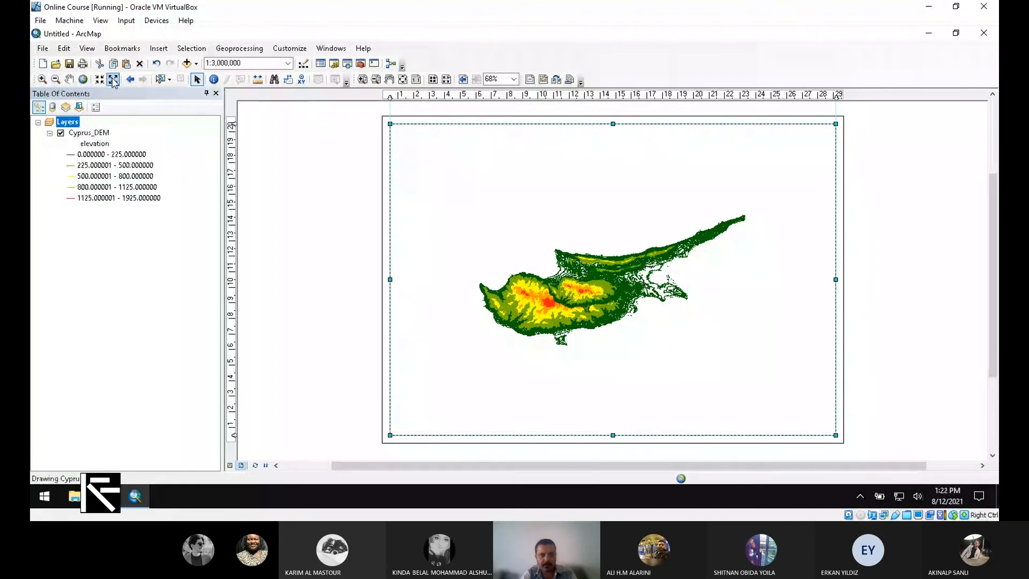
pyautogui.click(100, 80)
pyautogui.click(100, 80)
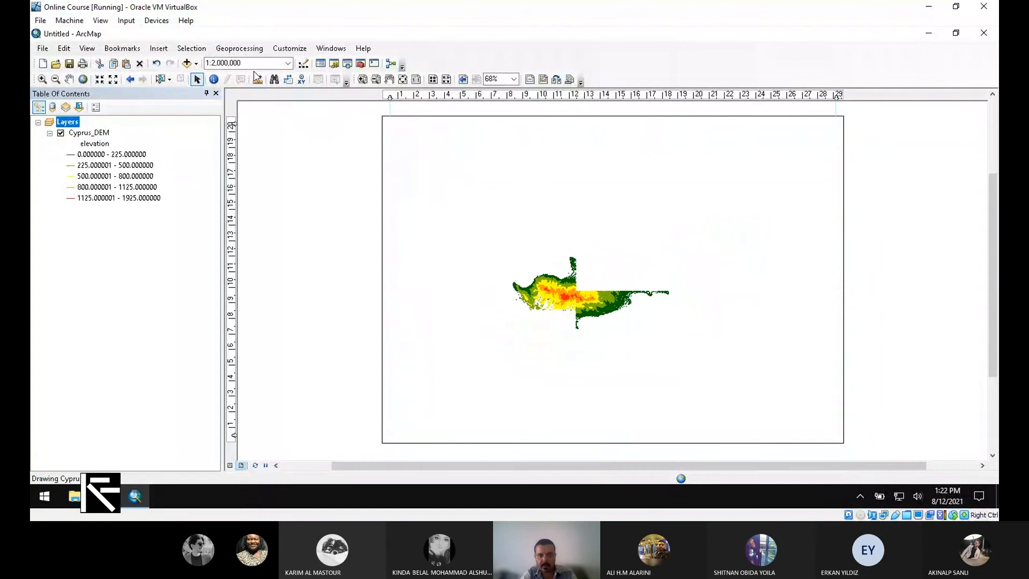
pyautogui.write('1500000')
pyautogui.press('Return')
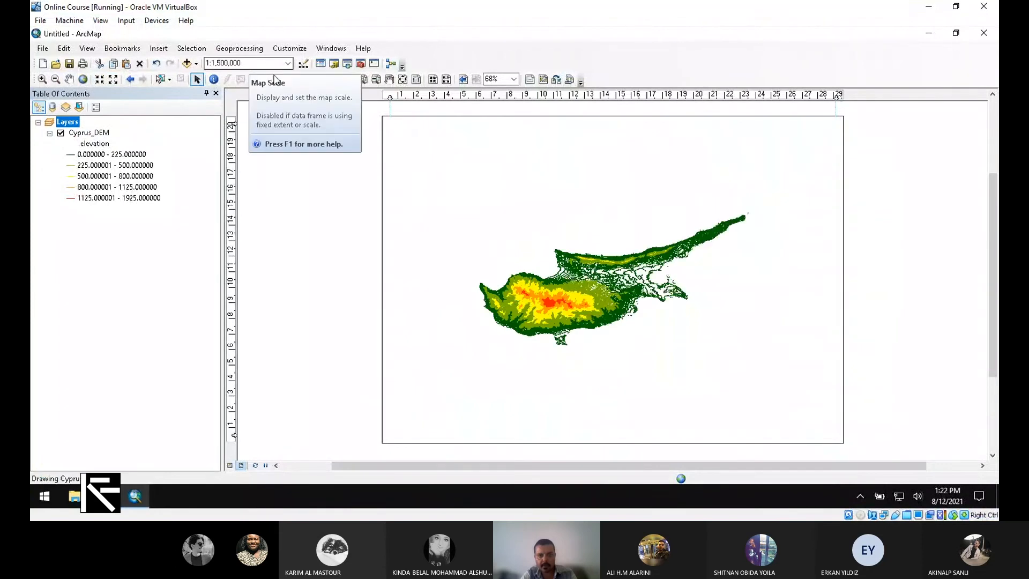
# Step: Enlarge the map inside the data frame to a scale of 1:1,000,000 and deselect the frame
pyautogui.click(101, 80)
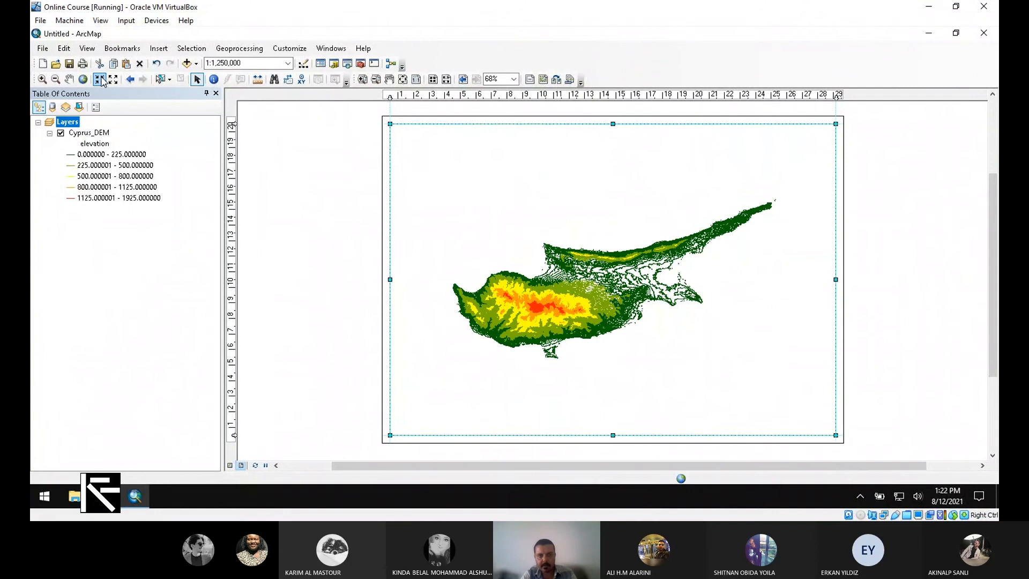
pyautogui.click(101, 80)
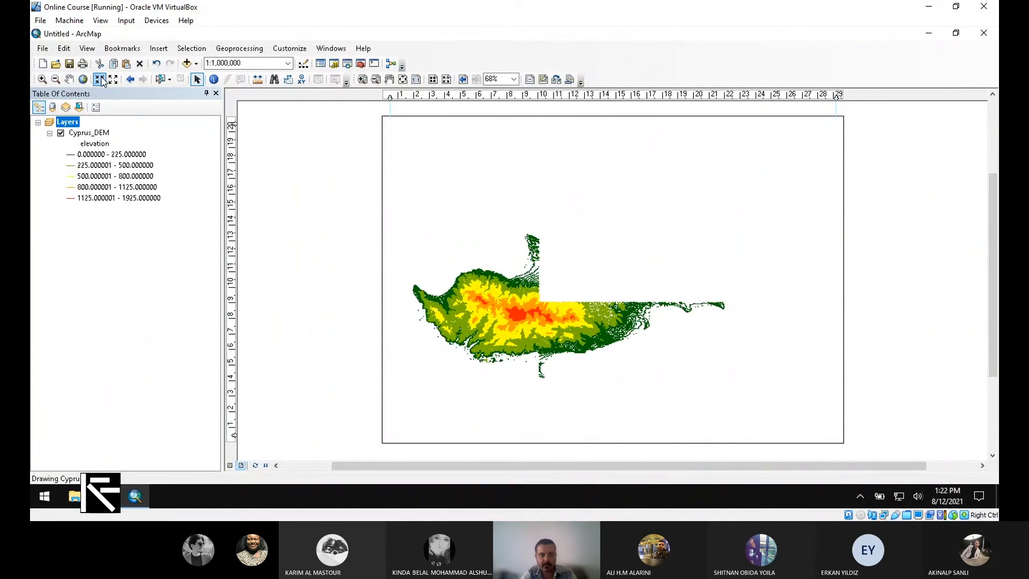
pyautogui.click(101, 80)
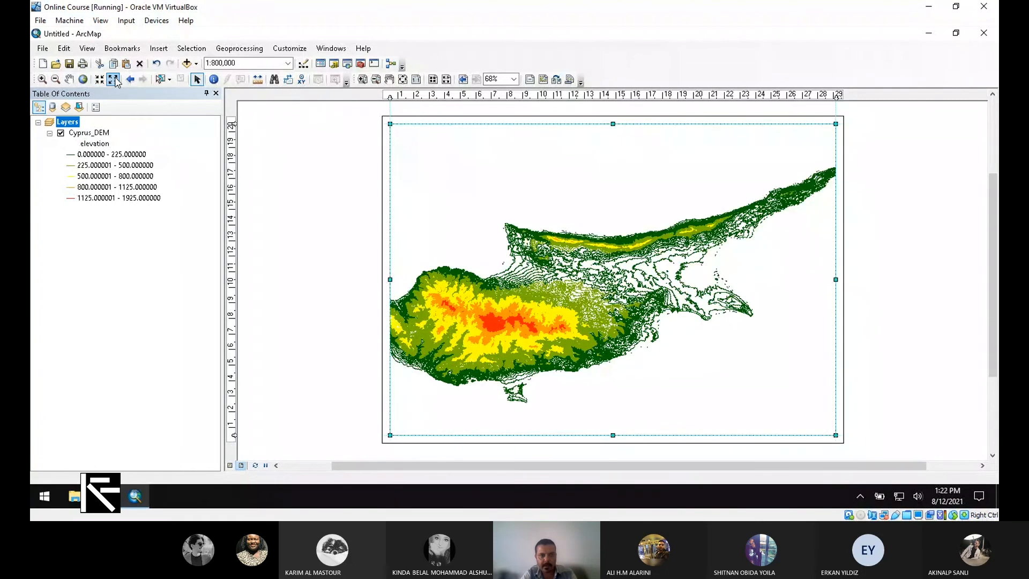
pyautogui.click(114, 79)
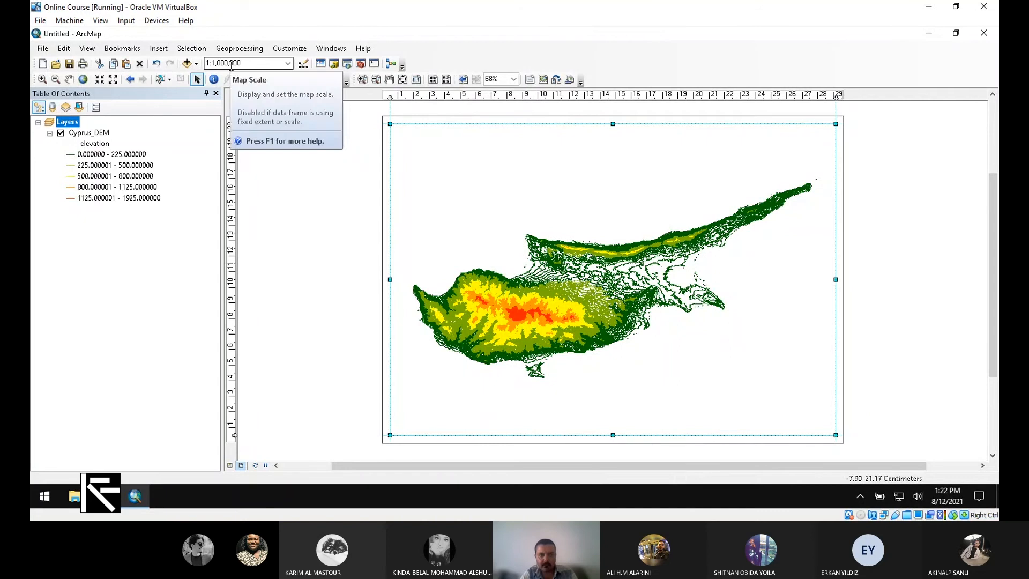
pyautogui.click(288, 64)
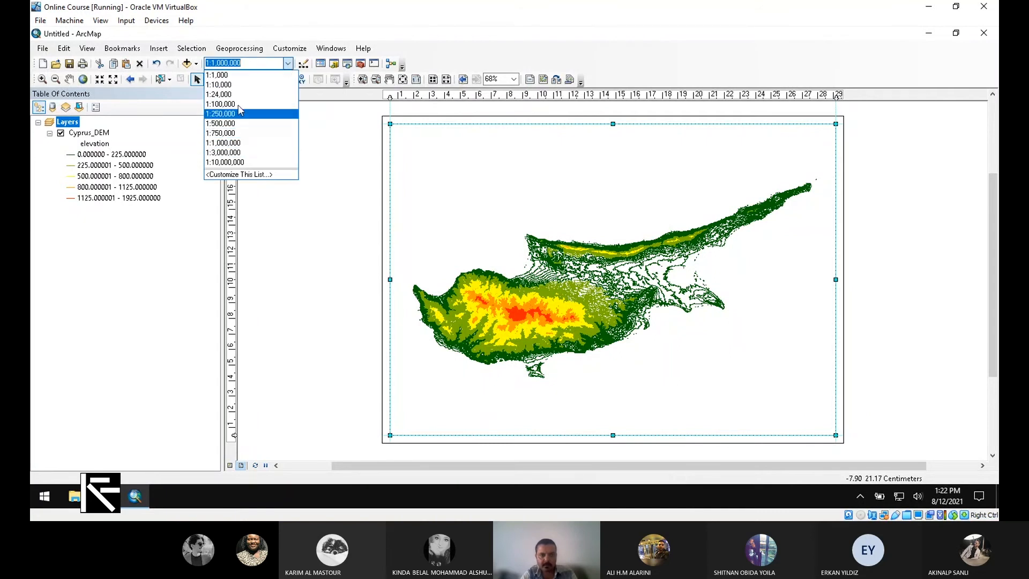
pyautogui.click(260, 63)
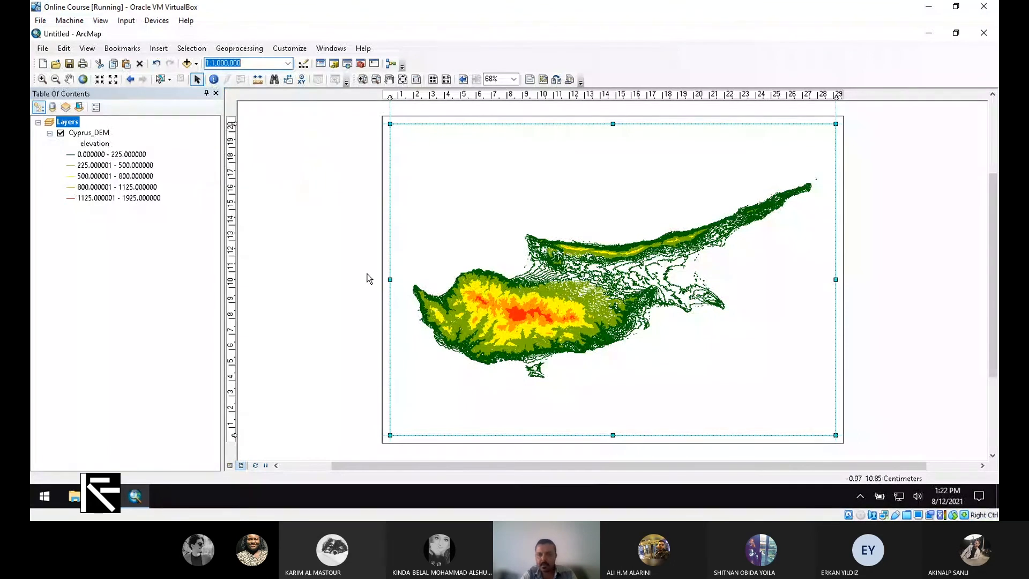
pyautogui.click(369, 278)
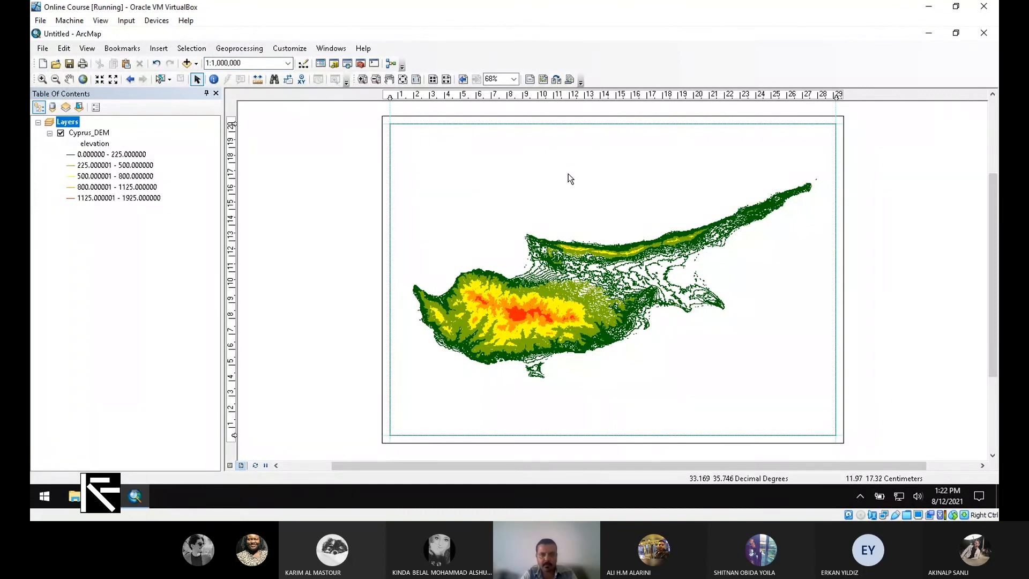
# Step: Set the map document's title property to "Cyprus Digital Elevation Model (DEM)" and accept the properties
pyautogui.click(43, 52)
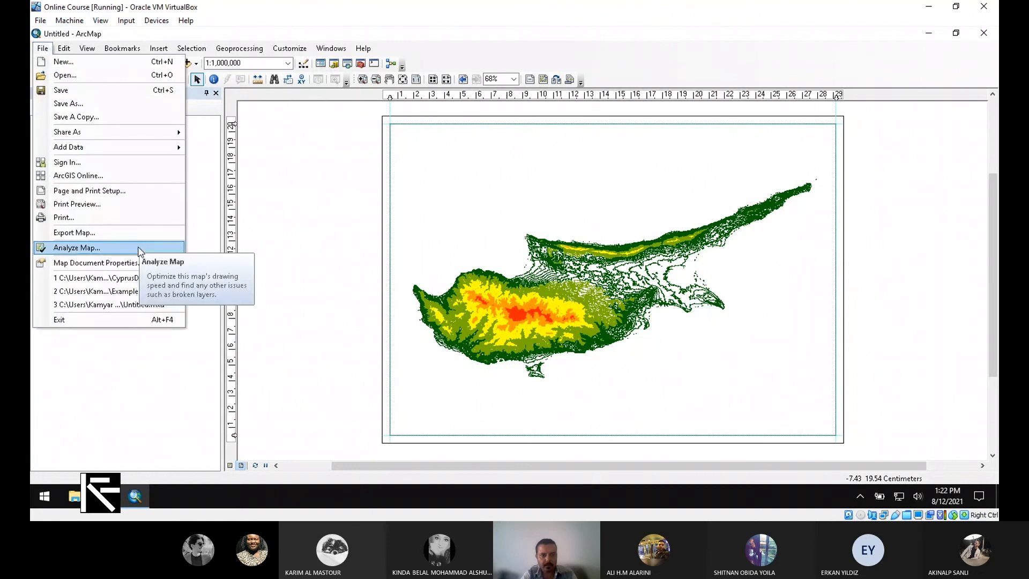
pyautogui.click(134, 262)
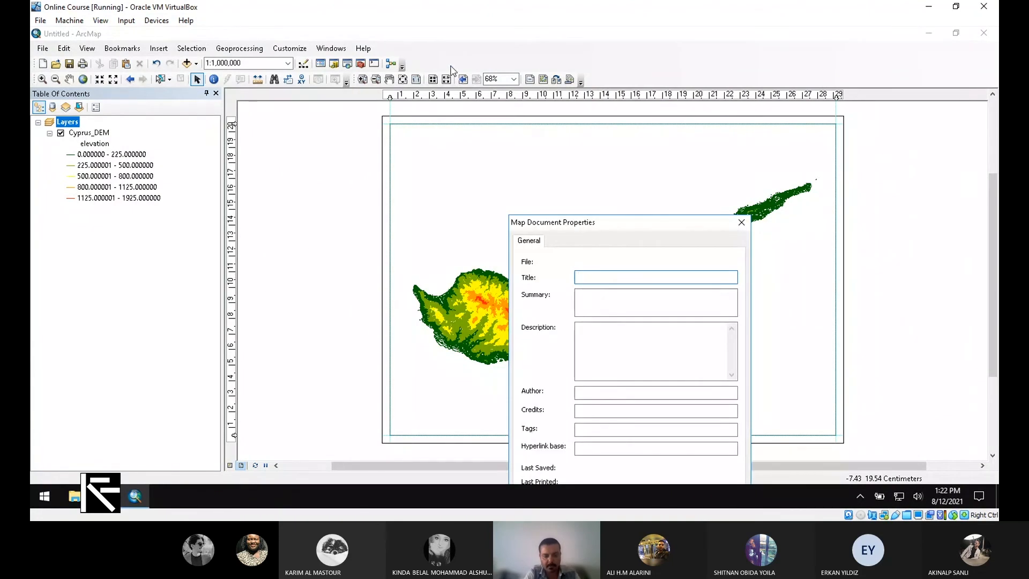
pyautogui.write('Cypr')
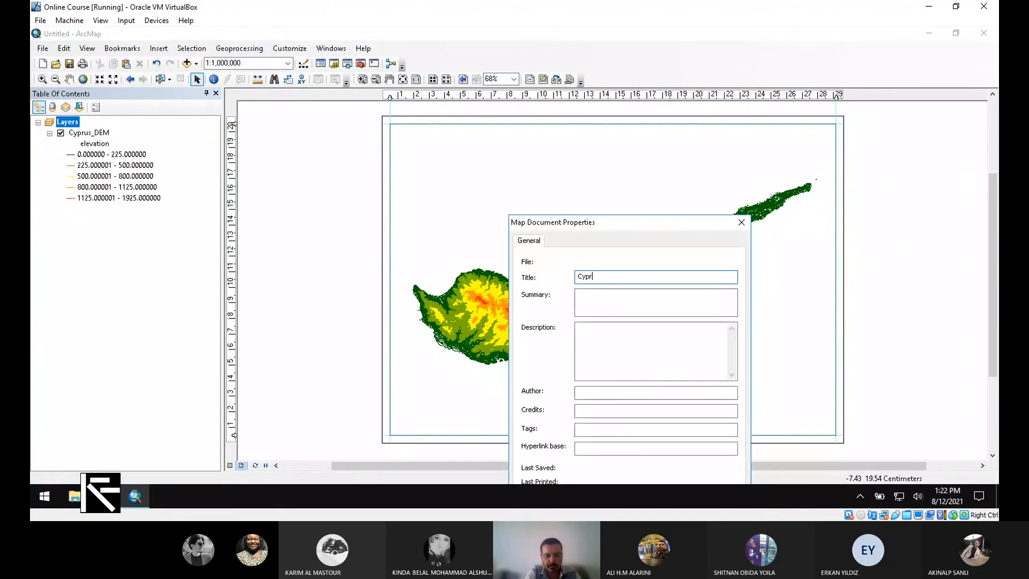
pyautogui.write('us Digital Elev')
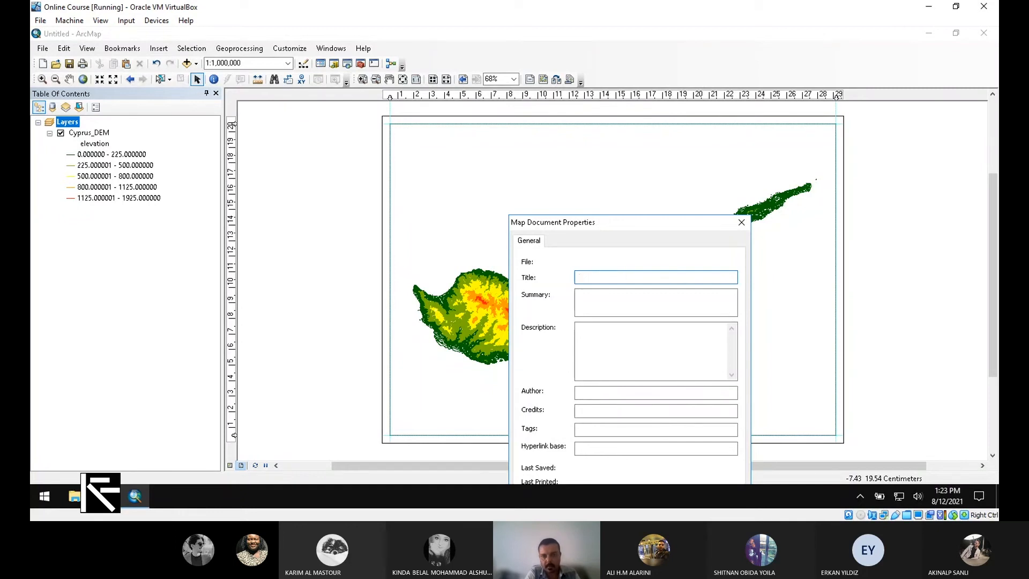
pyautogui.write('ation Mo')
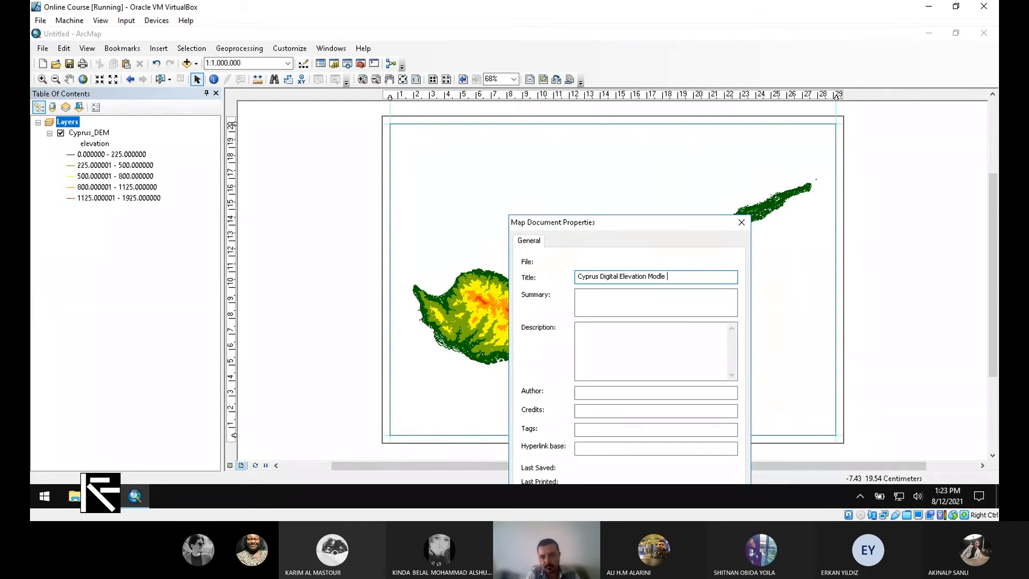
pyautogui.write('dle')
pyautogui.press('BackSpace')
pyautogui.press('BackSpace')
pyautogui.press('BackSpace')
pyautogui.write('el (')
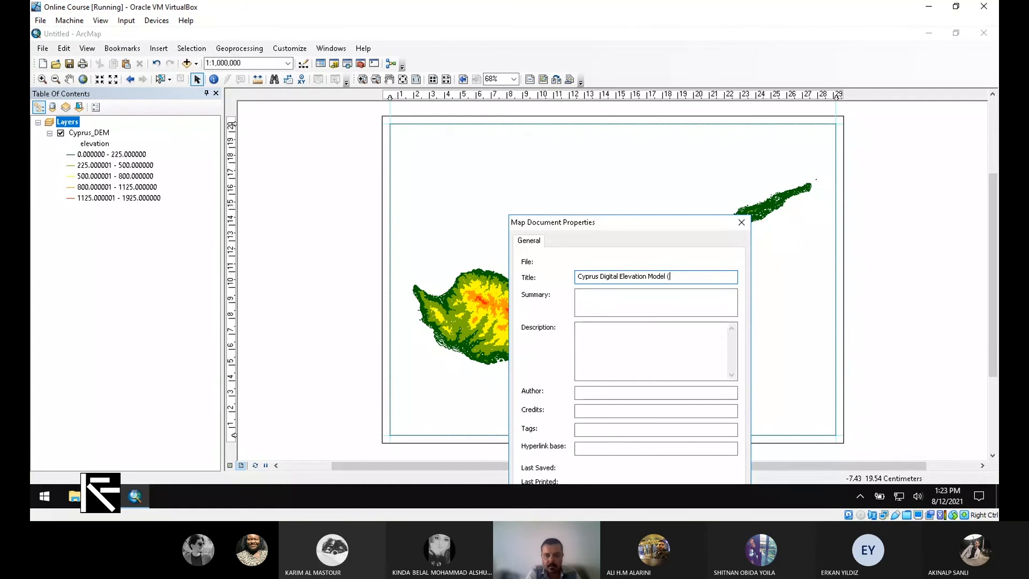
pyautogui.write(')DEM')
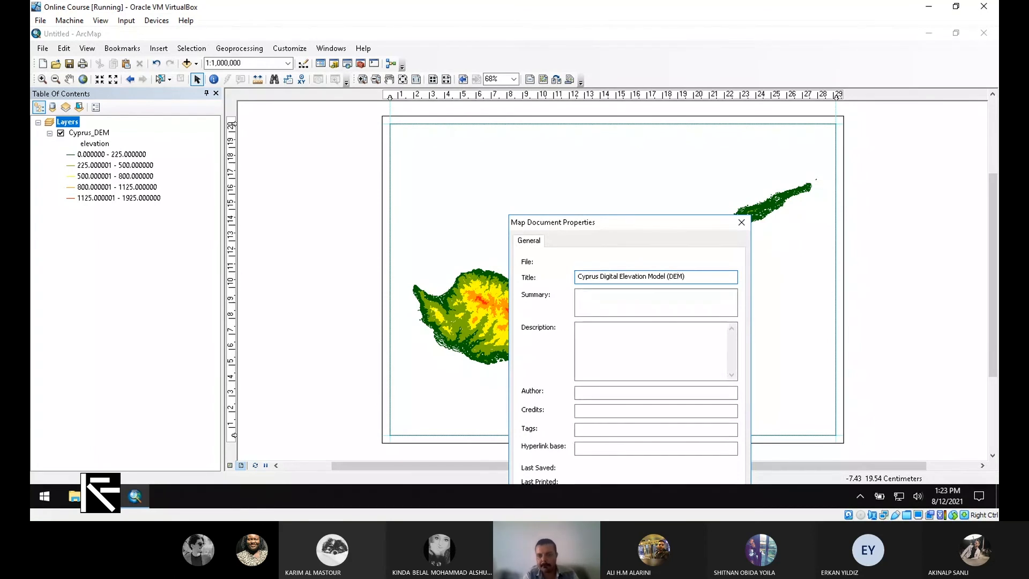
pyautogui.moveTo(641, 223); pyautogui.dragTo(545, 127)
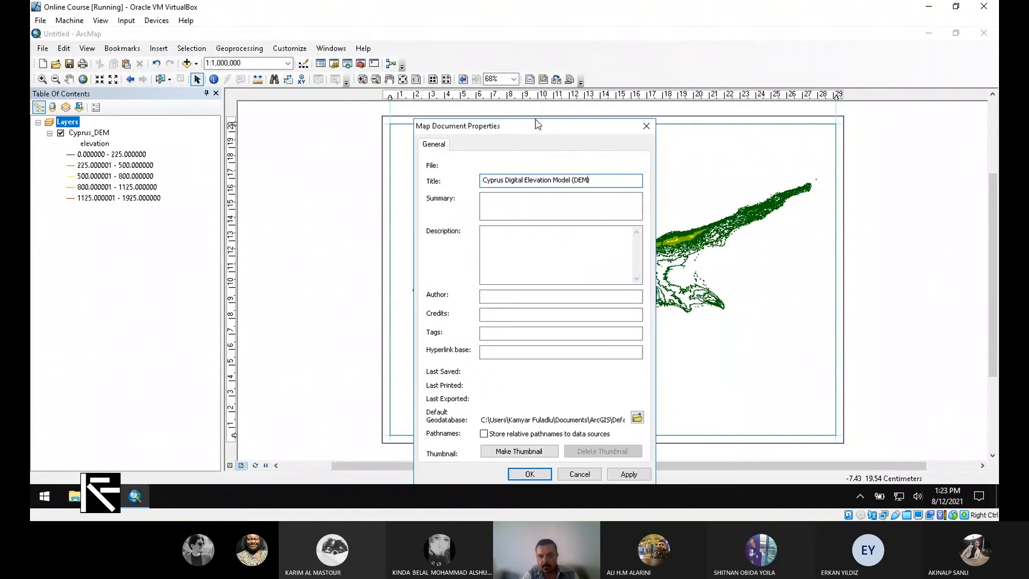
pyautogui.click(529, 474)
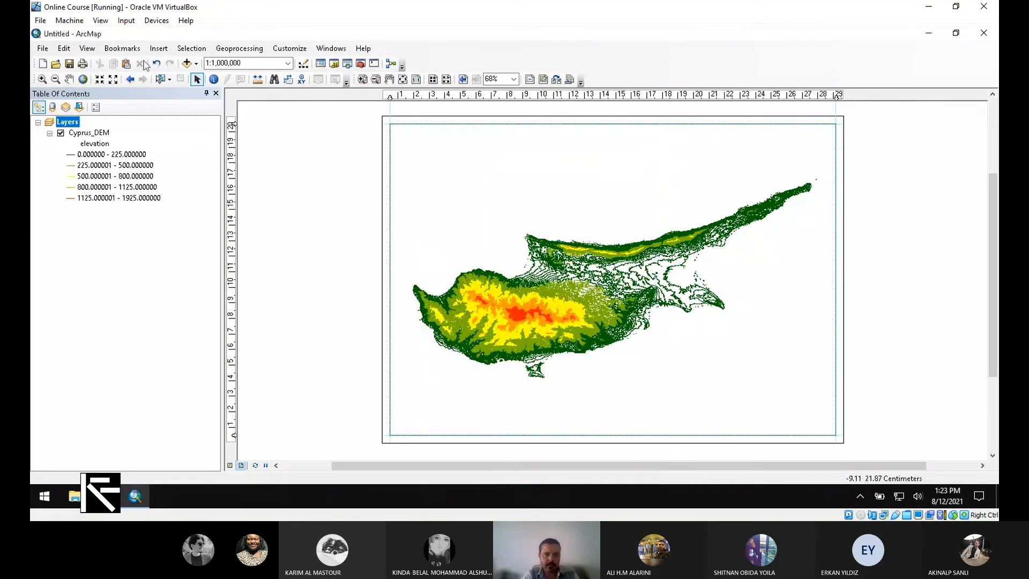
# Step: Insert the document title on the layout and move it into the data frame's upper-left corner
pyautogui.click(159, 49)
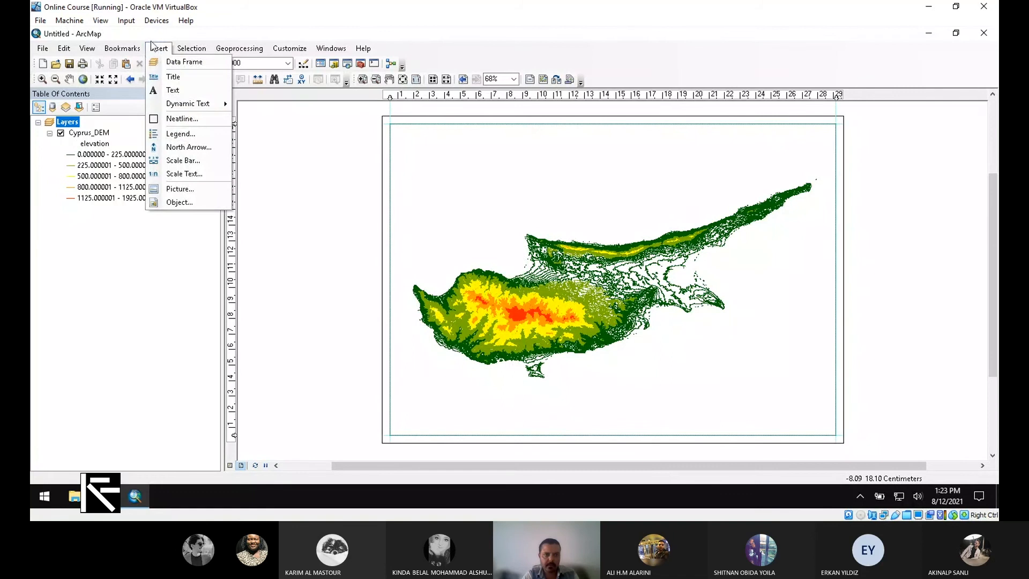
pyautogui.click(187, 81)
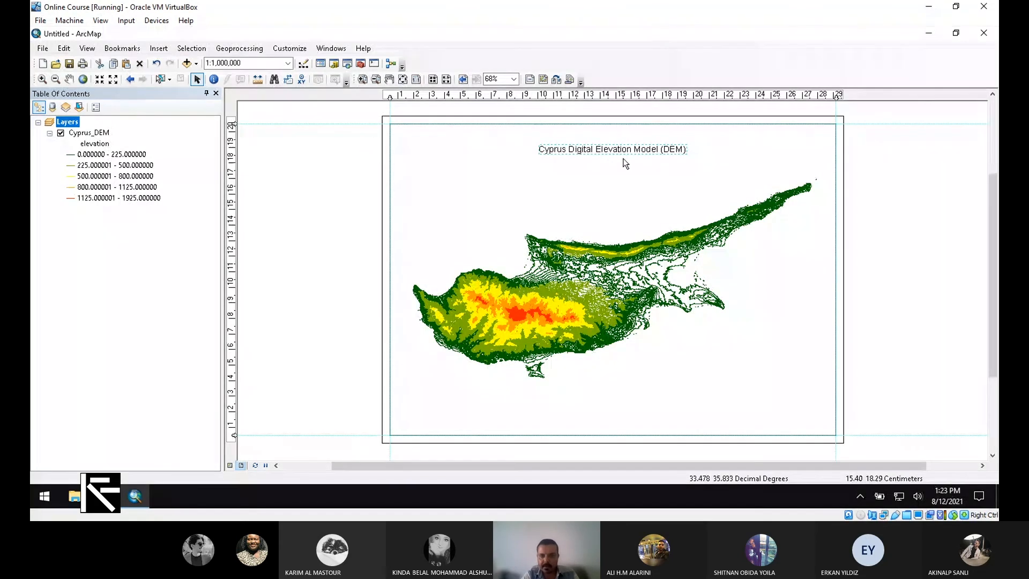
pyautogui.moveTo(624, 147); pyautogui.dragTo(478, 141)
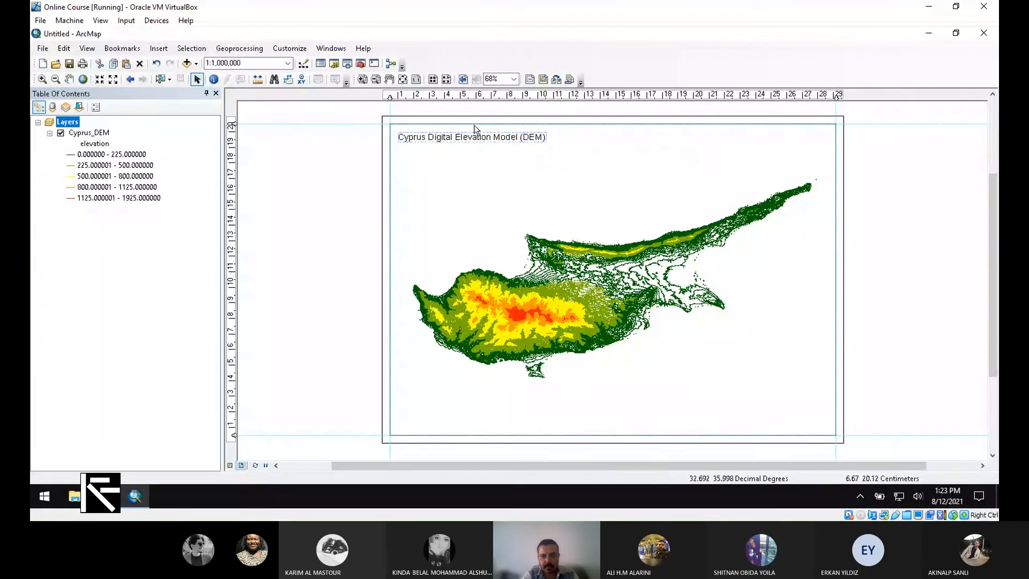
# Step: Place guides about 1 cm inside the data frame's left and top edges and snap the title to their intersection
pyautogui.click(416, 97)
pyautogui.moveTo(416, 96); pyautogui.dragTo(405, 97)
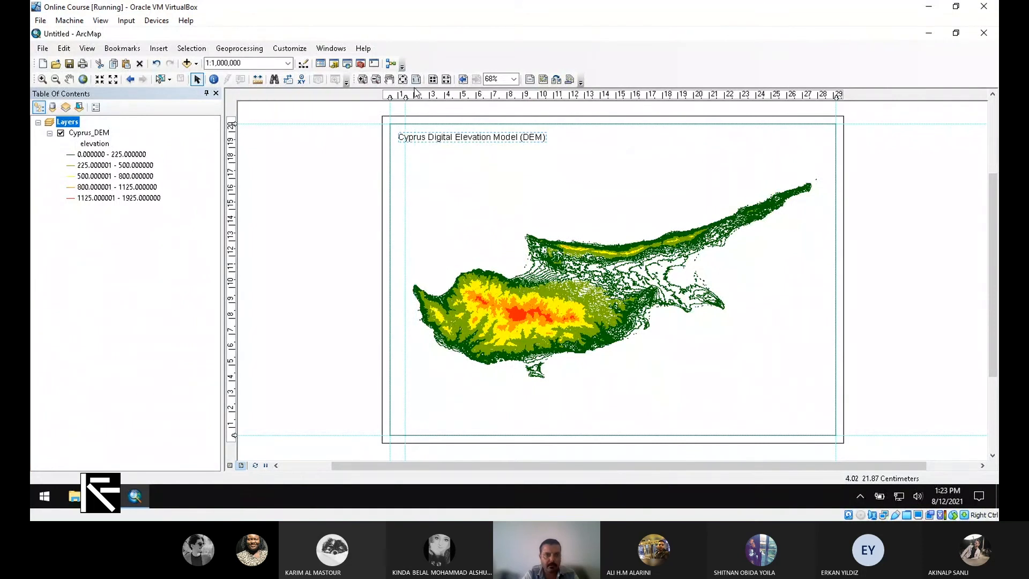
pyautogui.click(232, 139)
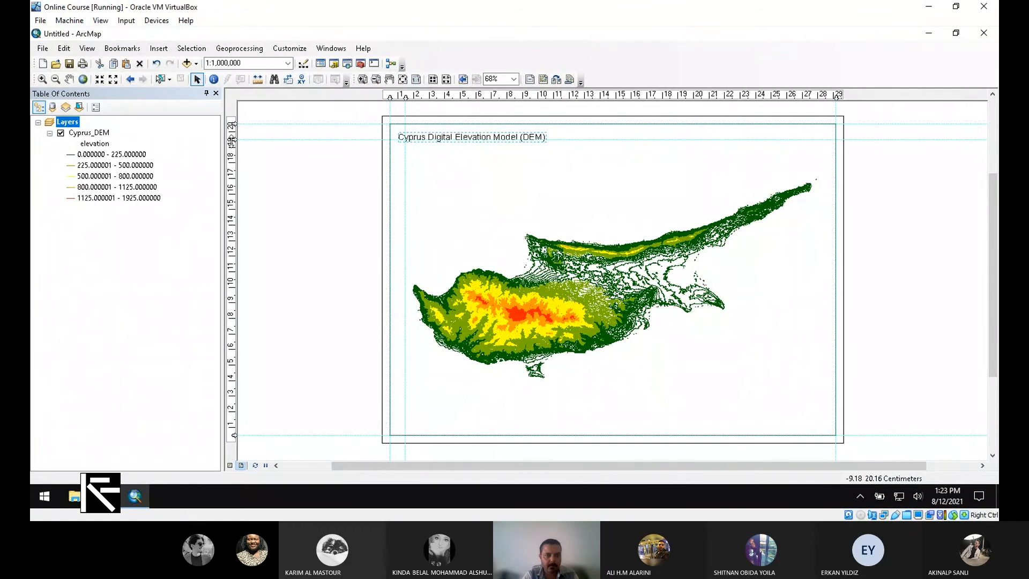
pyautogui.moveTo(232, 140); pyautogui.dragTo(233, 139)
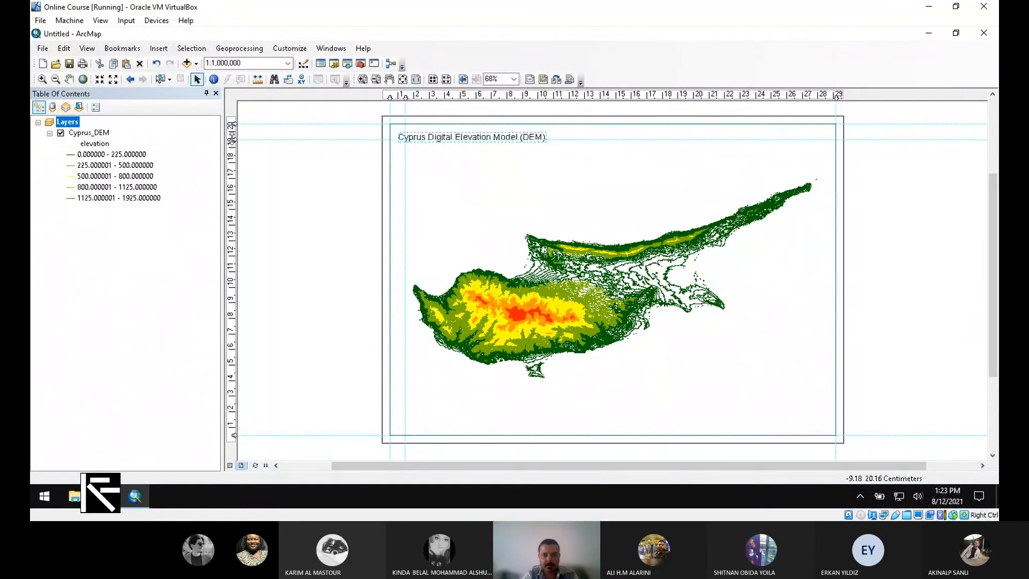
pyautogui.moveTo(477, 136); pyautogui.dragTo(483, 143)
# Step: Format the map title in bold at size 26 and snap it back to the guide intersection in the frame's upper-left corner
pyautogui.rightClick(477, 145)
pyautogui.click(517, 350)
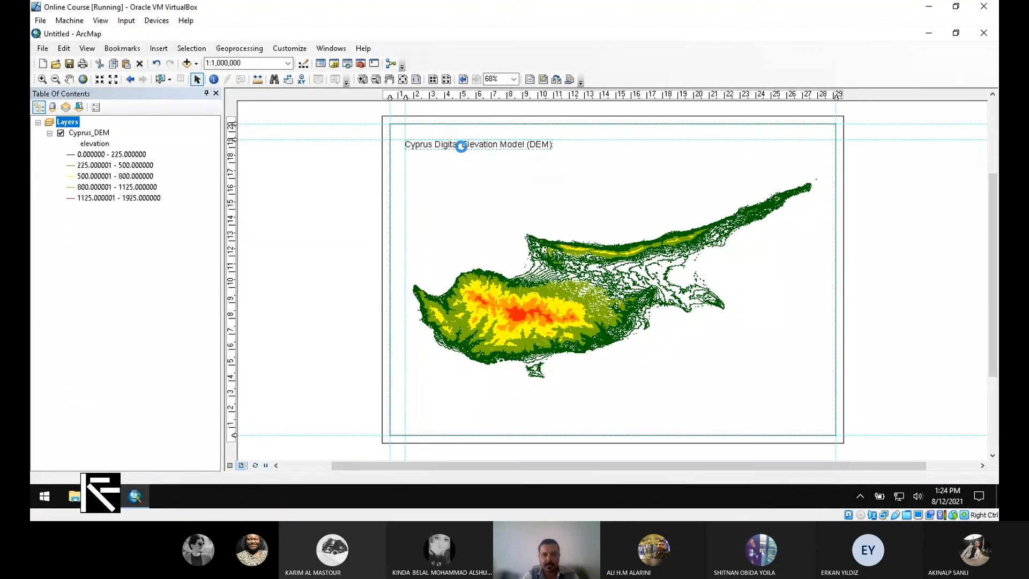
pyautogui.doubleClick(484, 272)
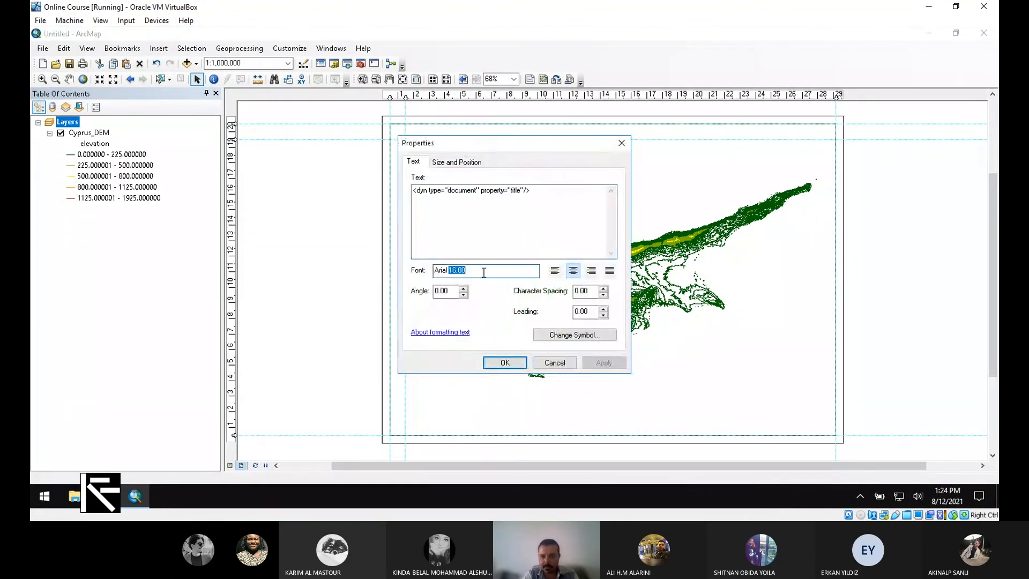
pyautogui.click(597, 341)
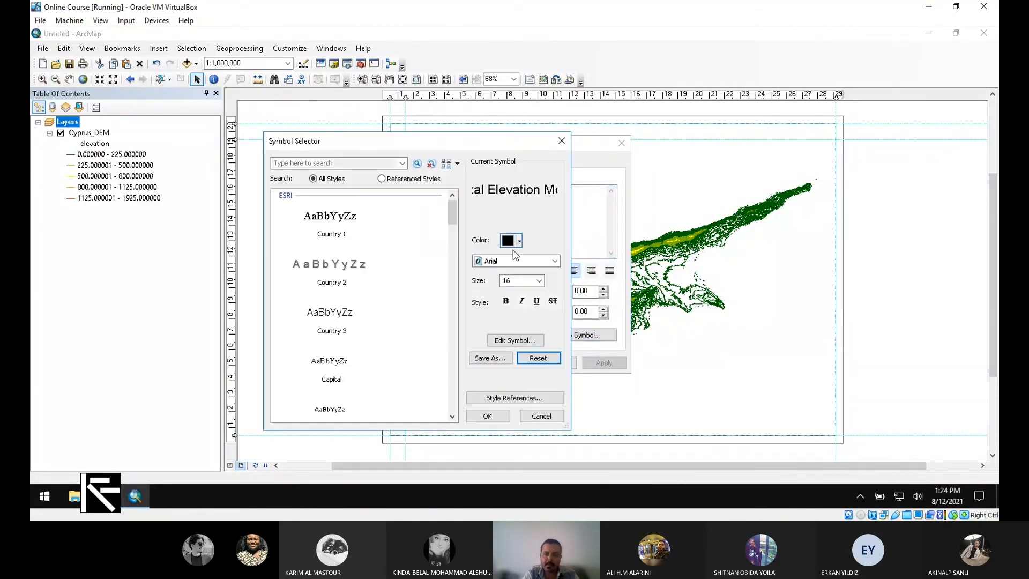
pyautogui.click(507, 301)
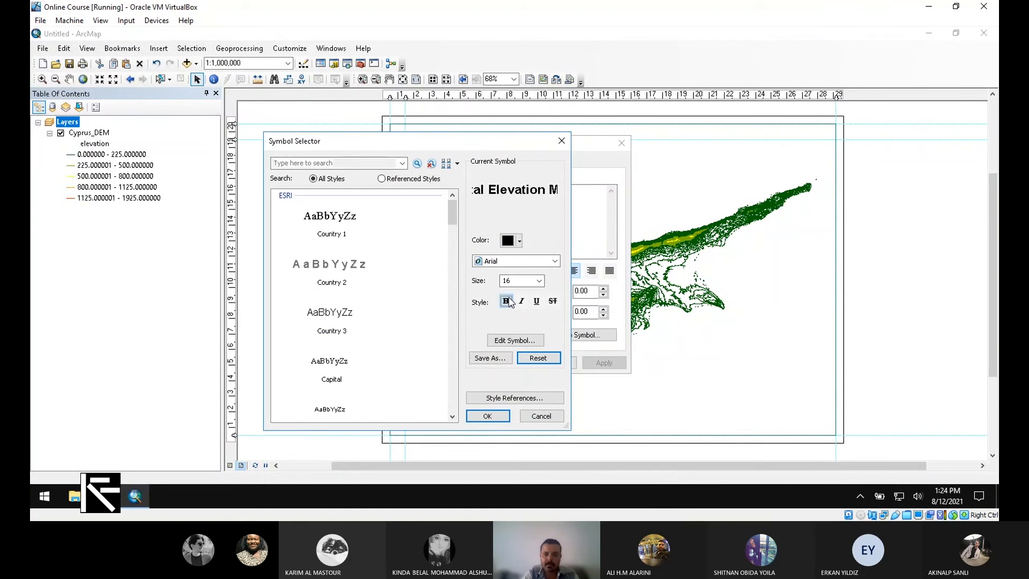
pyautogui.moveTo(524, 281); pyautogui.dragTo(494, 278)
pyautogui.write('26')
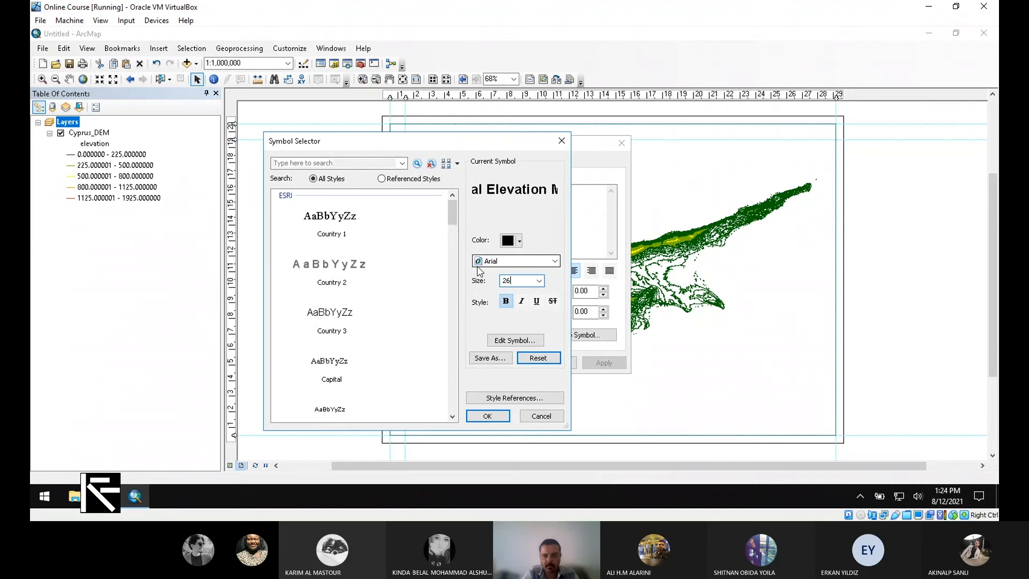
pyautogui.click(487, 416)
pyautogui.moveTo(508, 152); pyautogui.dragTo(622, 185)
pyautogui.click(620, 397)
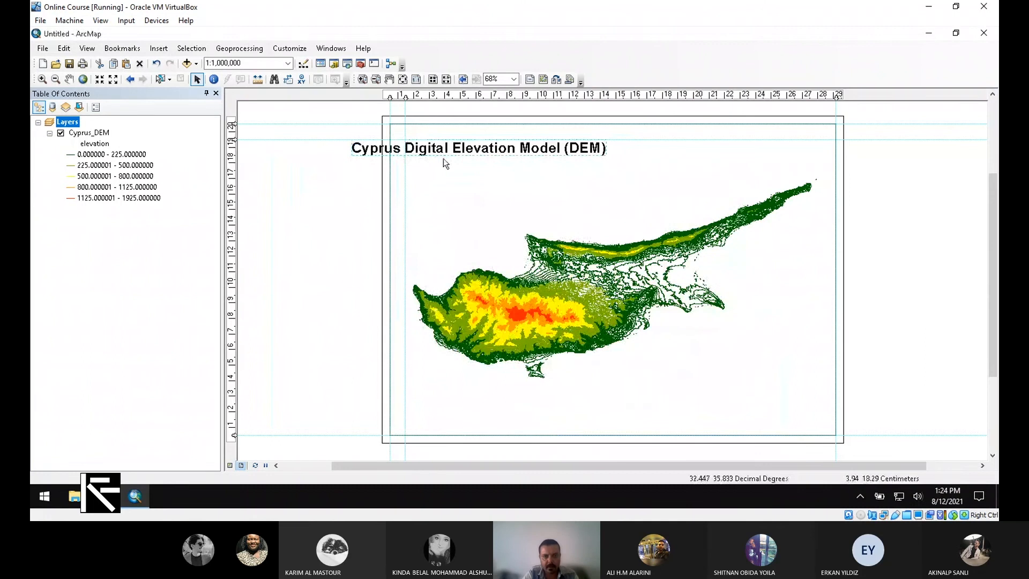
pyautogui.moveTo(445, 158); pyautogui.dragTo(495, 151)
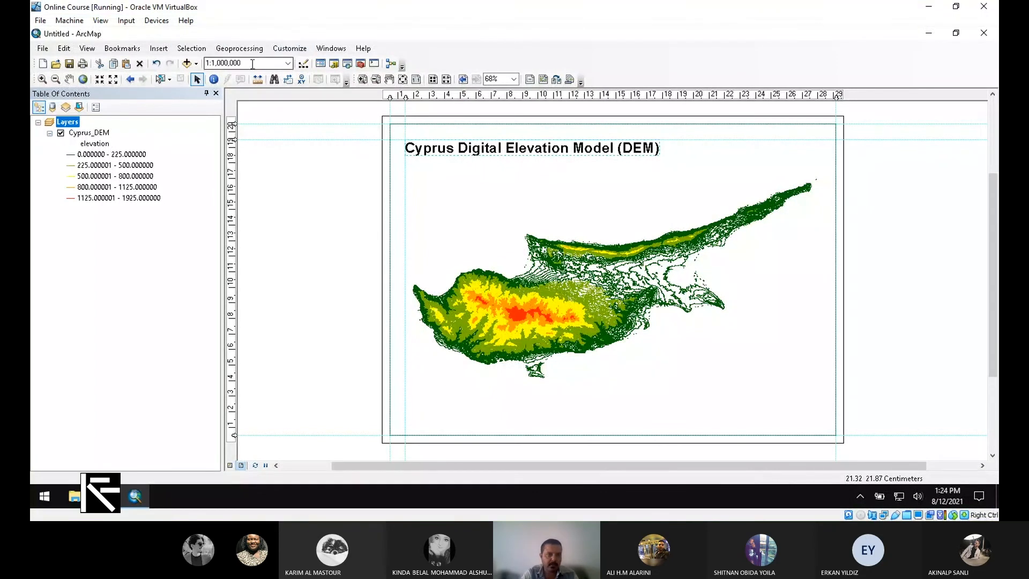
# Step: Insert the ESRI North 6 north arrow and move it into the data frame's upper-right corner
pyautogui.click(158, 48)
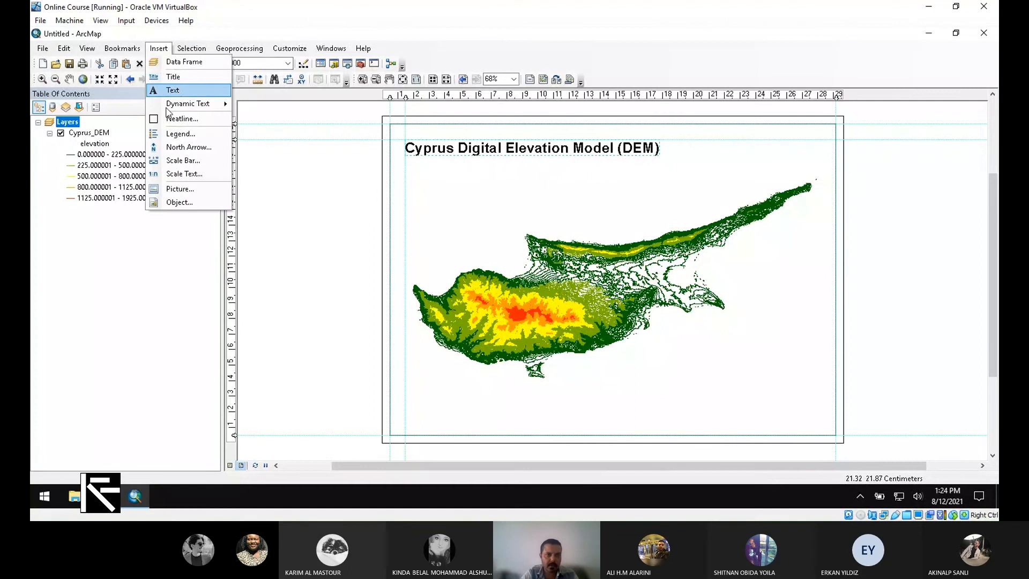
pyautogui.click(187, 147)
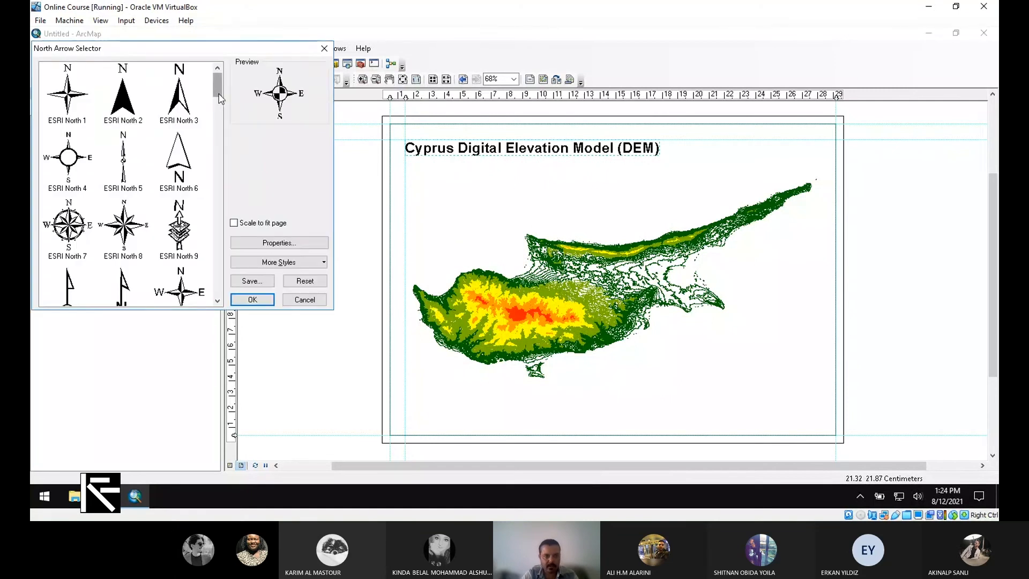
pyautogui.scroll(-5, 202, 195)
pyautogui.scroll(10, 211, 167)
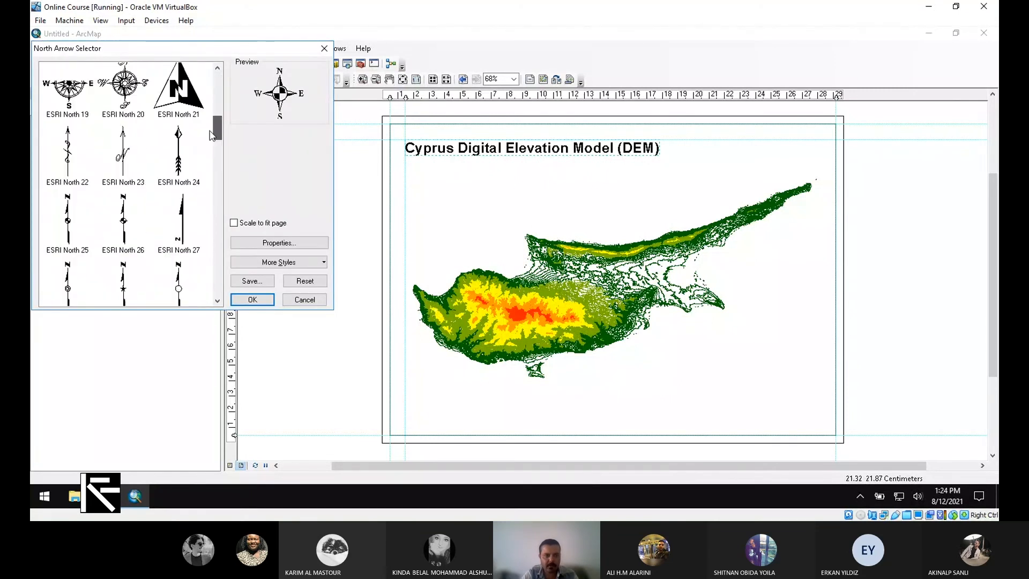
pyautogui.click(173, 157)
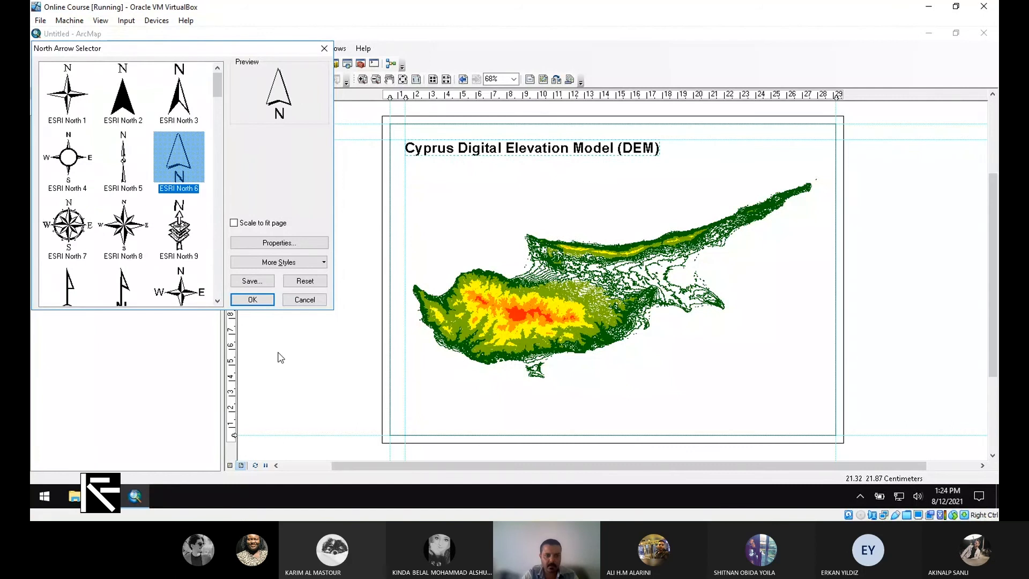
pyautogui.click(256, 299)
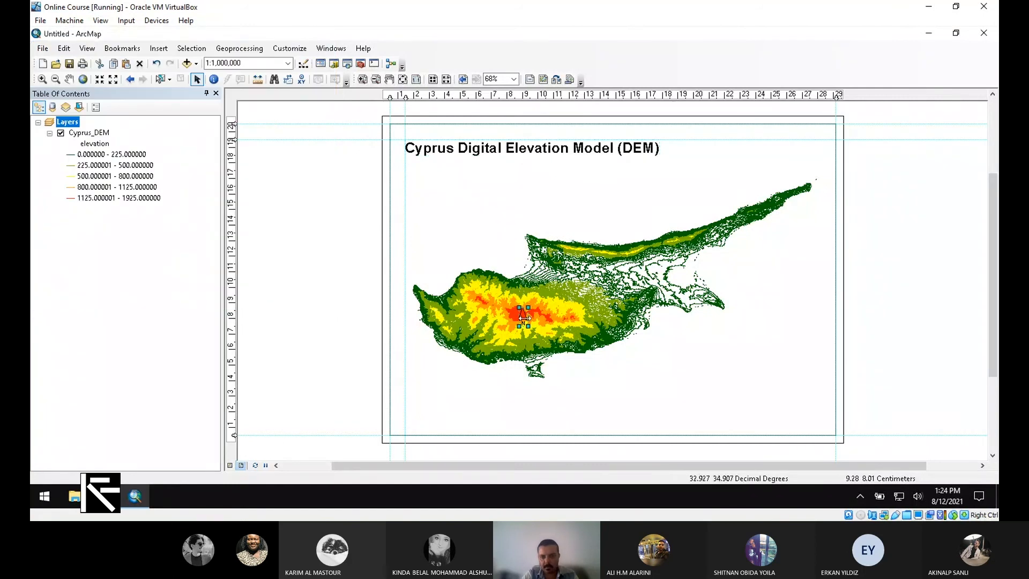
pyautogui.moveTo(524, 318); pyautogui.dragTo(826, 153)
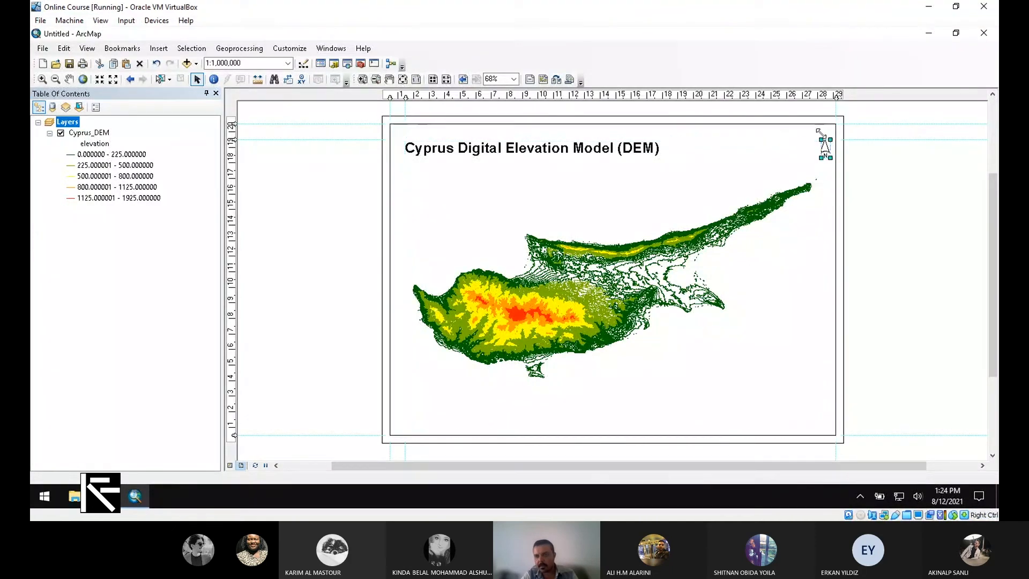
# Step: Place a vertical guide about 1 cm inside the data frame's right edge, aligning the north arrow with it, and deselect the arrow
pyautogui.moveTo(824, 97); pyautogui.dragTo(817, 96)
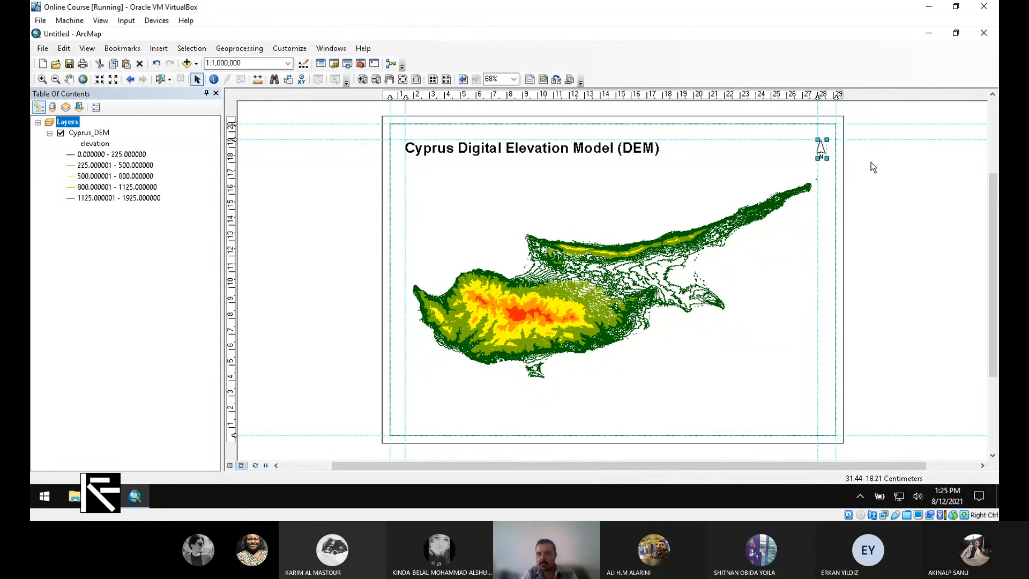
pyautogui.click(876, 217)
pyautogui.click(821, 150)
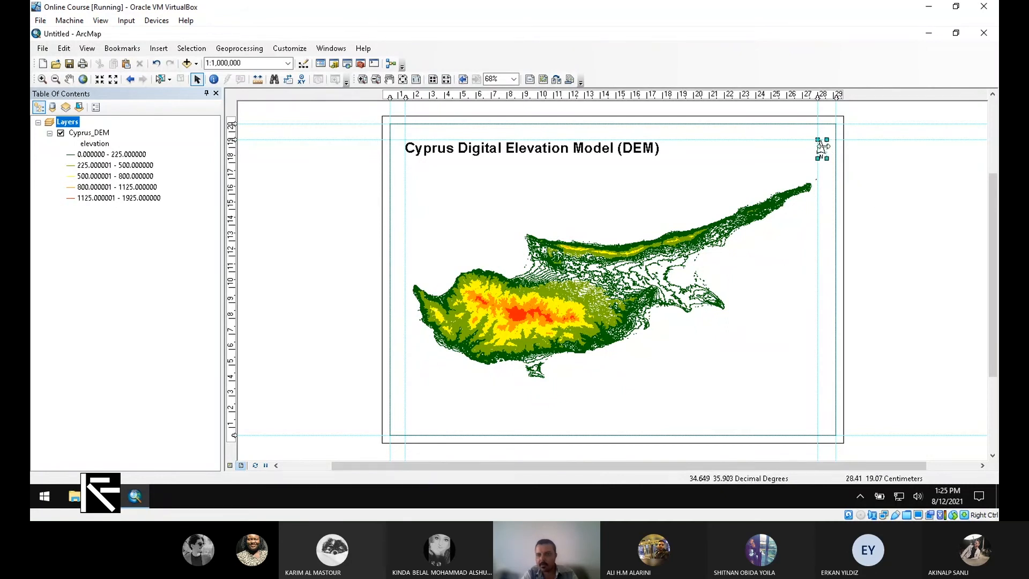
pyautogui.click(891, 207)
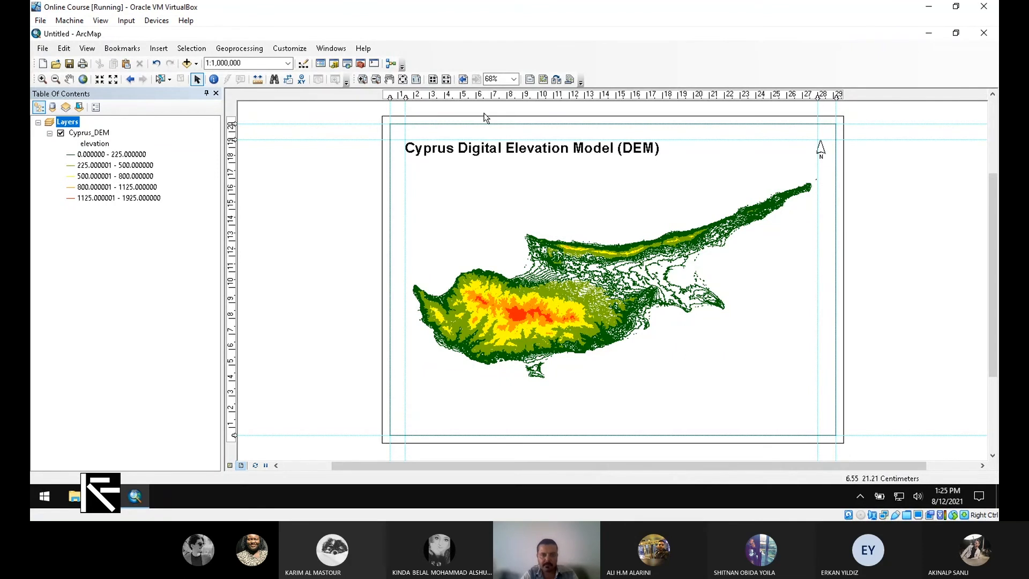
# Step: Shift the four outer guides inward, leaving a margin of about 1 cm on the page's left, top and bottom and slightly more on its right
pyautogui.moveTo(389, 97); pyautogui.dragTo(397, 97)
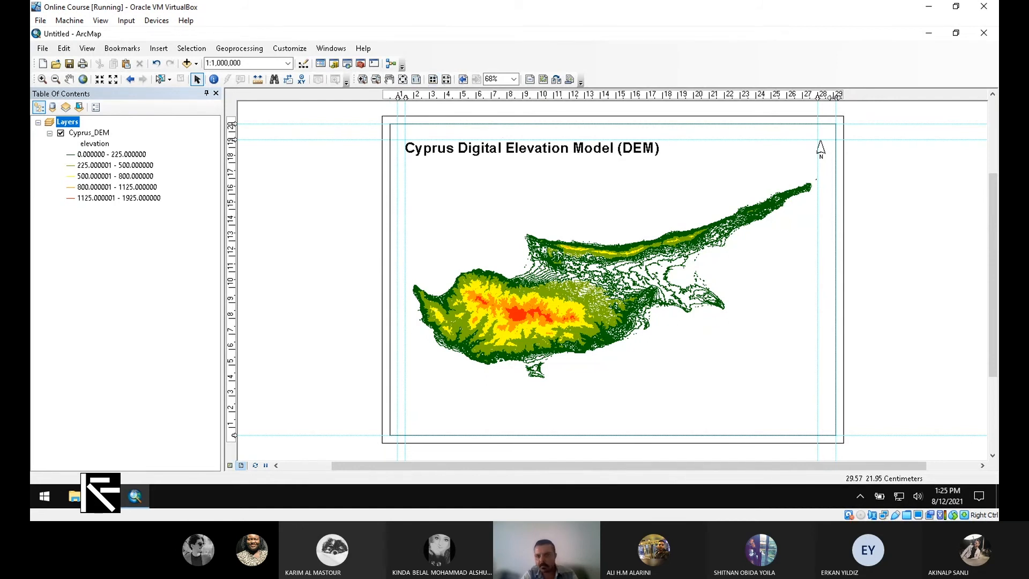
pyautogui.moveTo(837, 97); pyautogui.dragTo(818, 103)
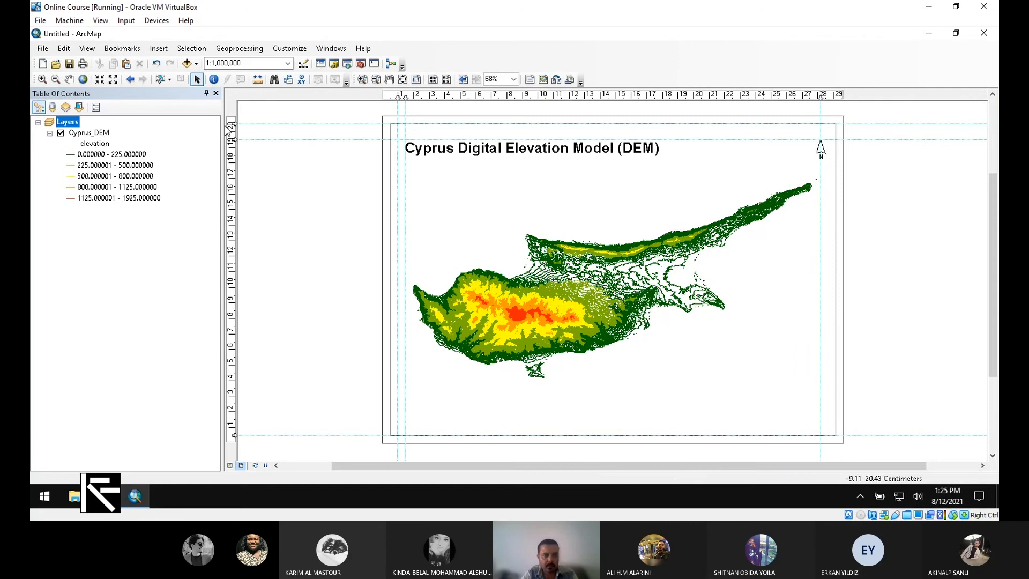
pyautogui.moveTo(230, 125); pyautogui.dragTo(235, 132)
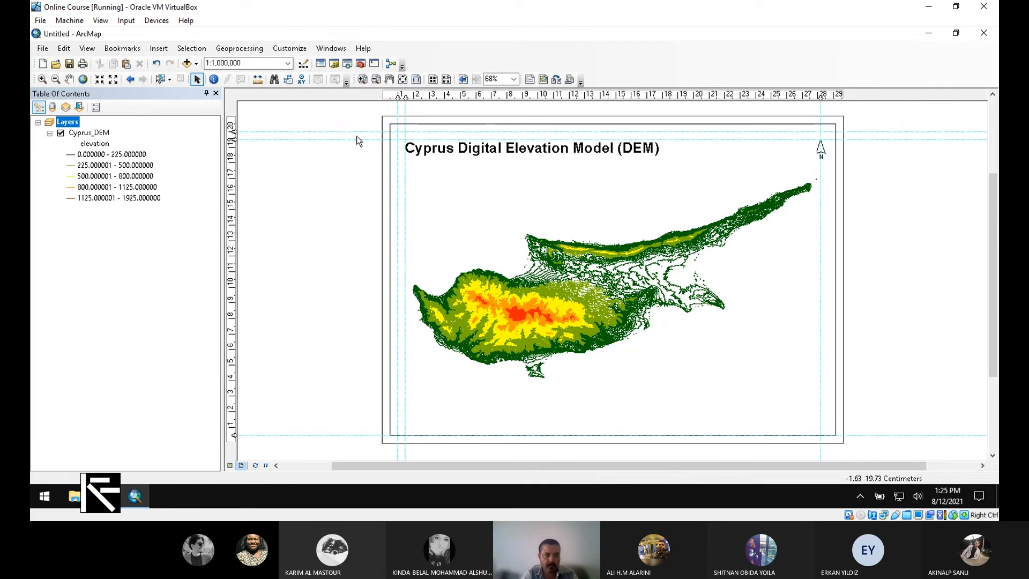
pyautogui.moveTo(234, 435); pyautogui.dragTo(234, 427)
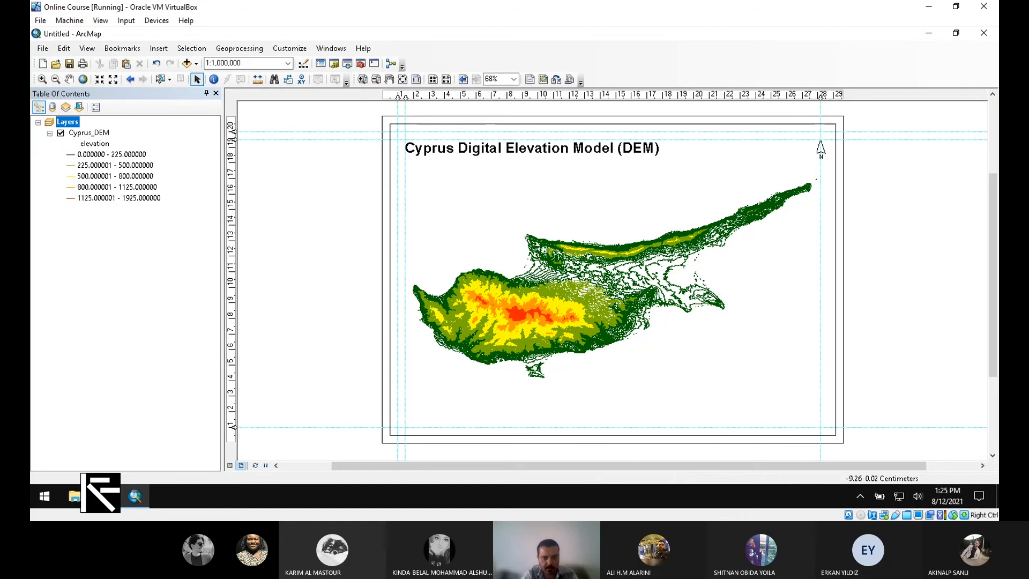
# Step: Resize the data frame so its bottom, left, right and top edges snap to the repositioned guides
pyautogui.click(531, 416)
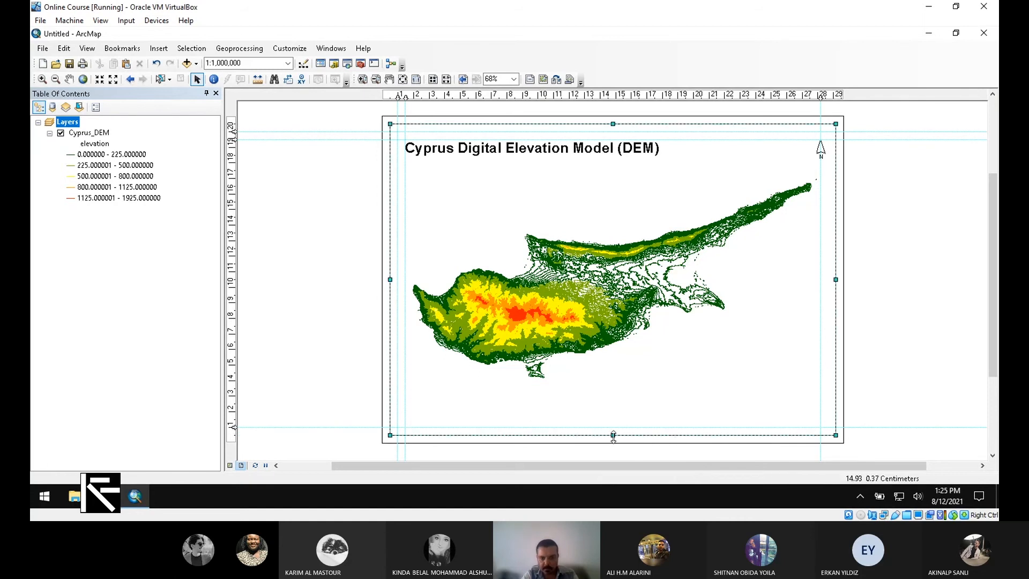
pyautogui.moveTo(613, 436); pyautogui.dragTo(613, 435)
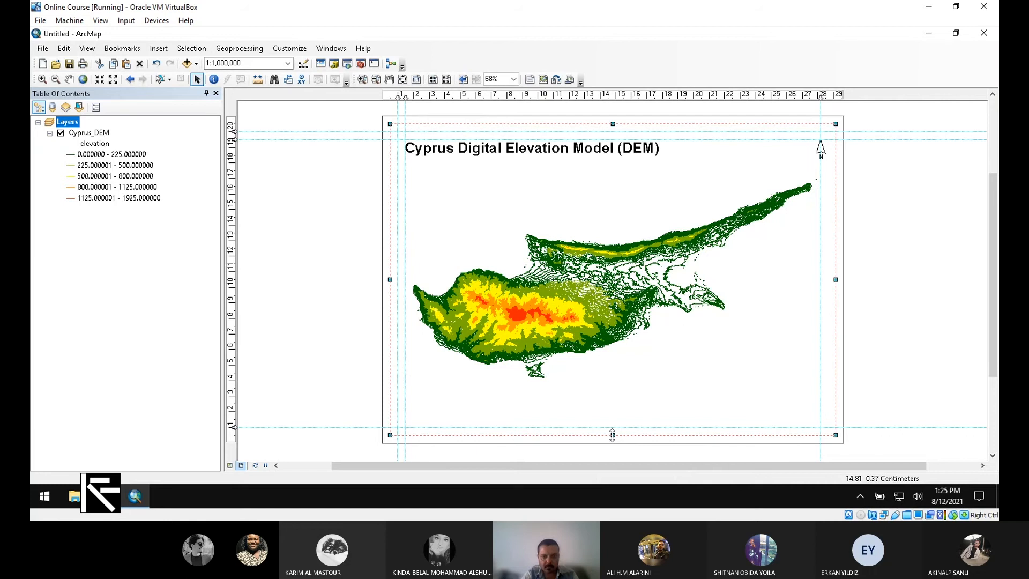
pyautogui.moveTo(612, 436); pyautogui.dragTo(612, 427)
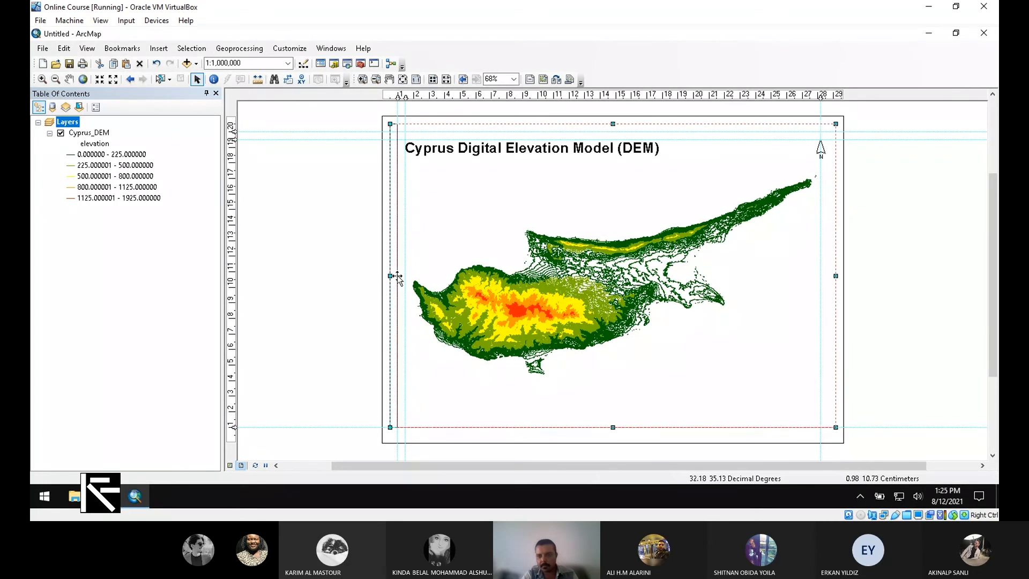
pyautogui.moveTo(398, 278); pyautogui.dragTo(397, 277)
pyautogui.moveTo(836, 276); pyautogui.dragTo(820, 277)
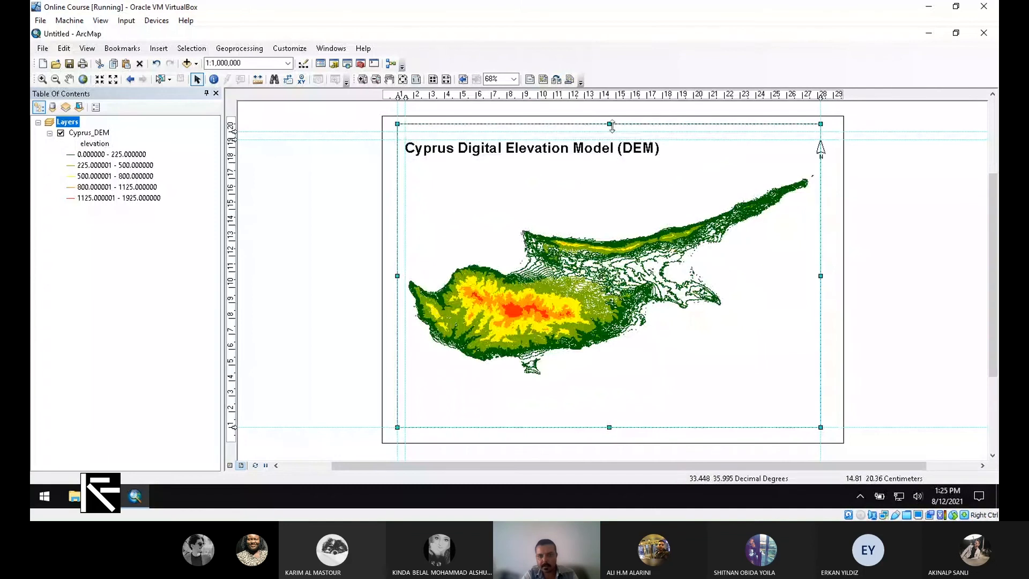
pyautogui.moveTo(610, 123); pyautogui.dragTo(610, 132)
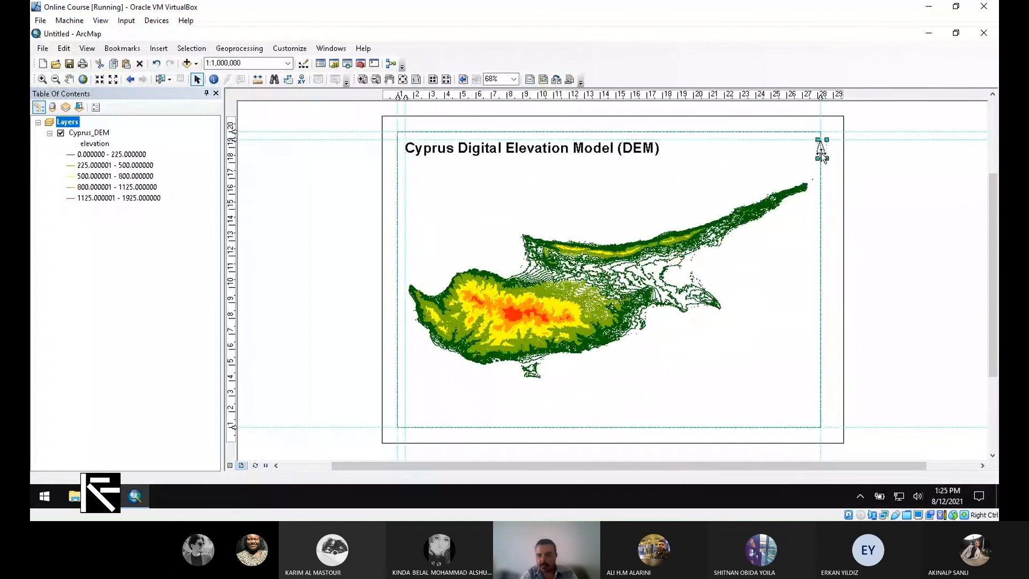
# Step: Enlarge the north arrow slightly and move it fully inside the data frame's upper-right corner
pyautogui.click(820, 149)
pyautogui.moveTo(811, 163); pyautogui.dragTo(807, 157)
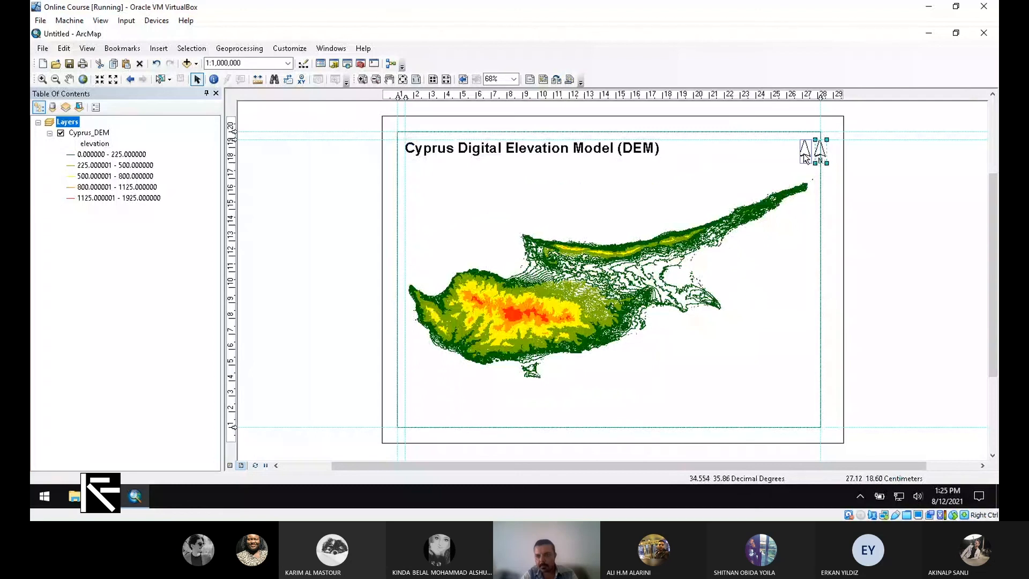
pyautogui.click(912, 195)
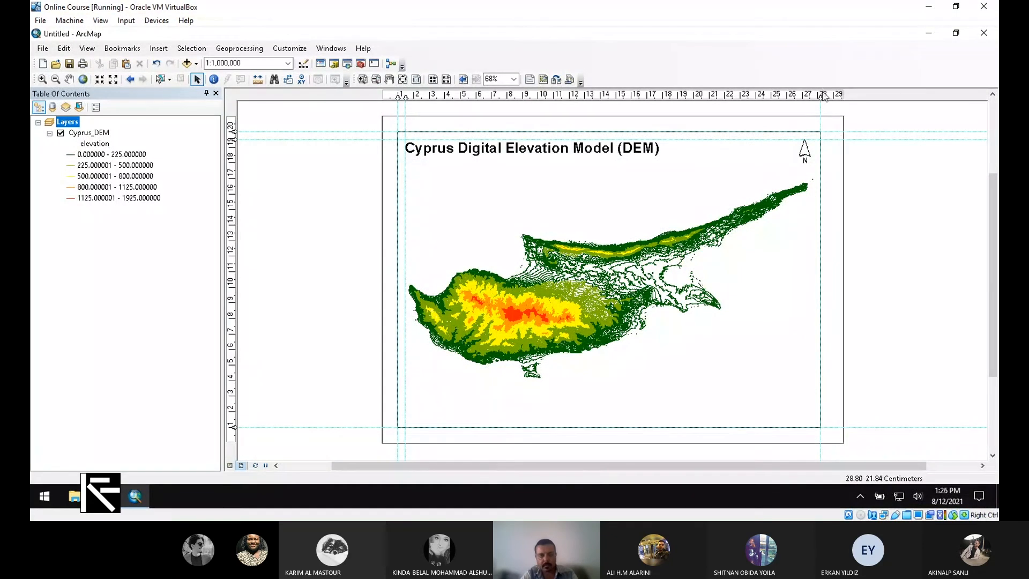
# Step: Extend the data frame's right edge to a guide about 1 cm from the page edge and shift the north arrow closer to it
pyautogui.moveTo(821, 96); pyautogui.dragTo(828, 97)
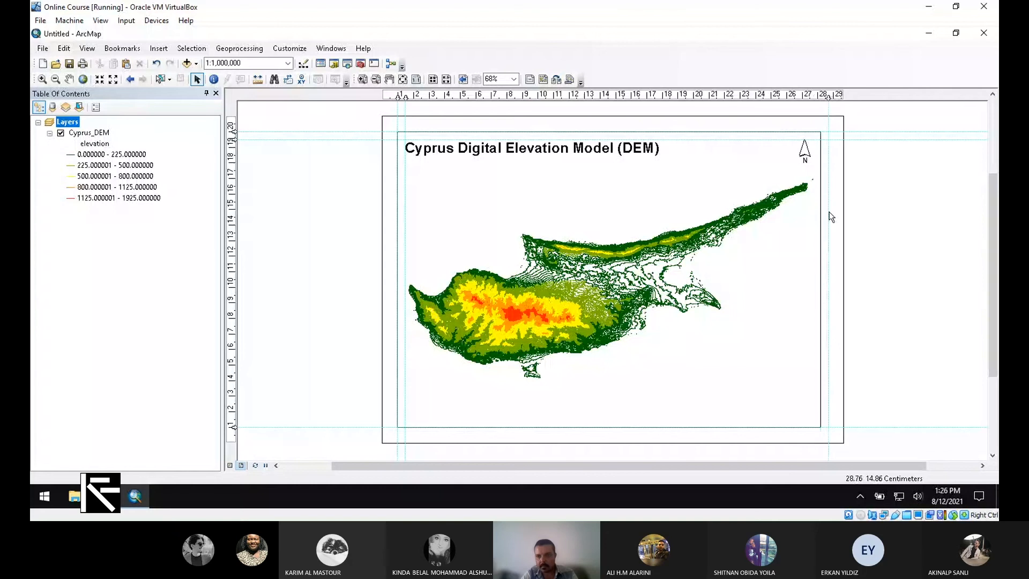
pyautogui.click(822, 279)
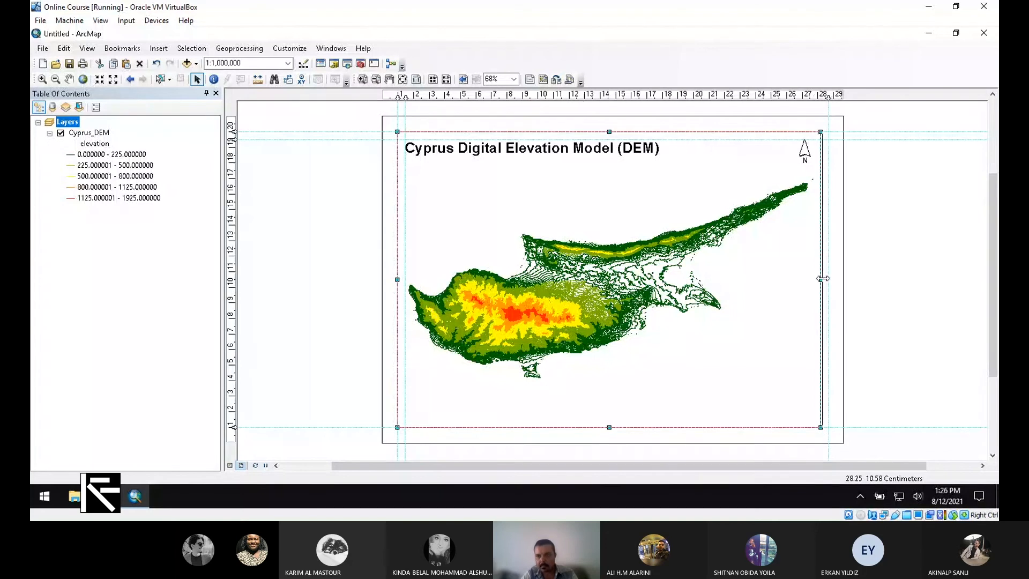
pyautogui.moveTo(823, 278); pyautogui.dragTo(830, 278)
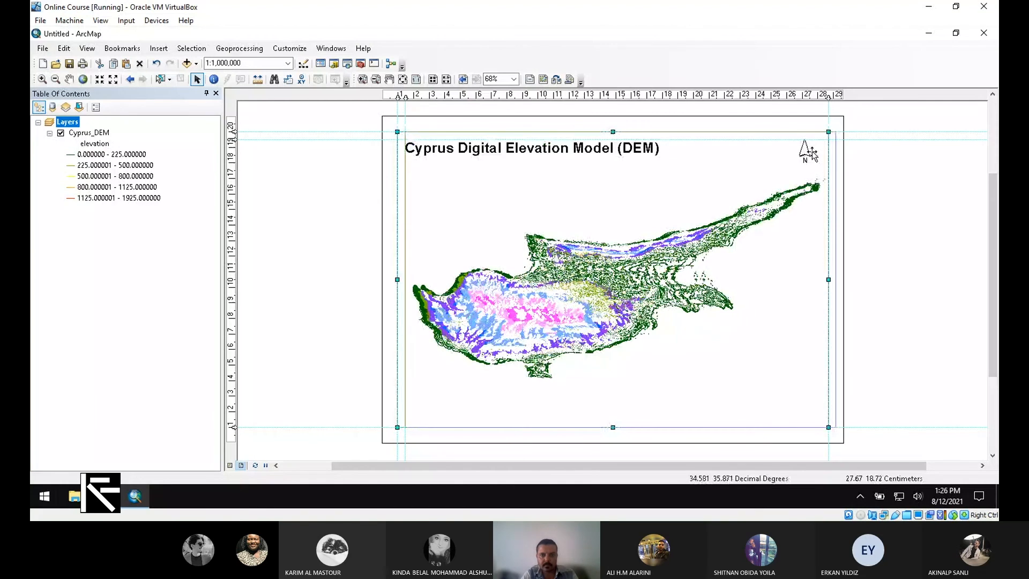
pyautogui.moveTo(812, 152); pyautogui.dragTo(818, 153)
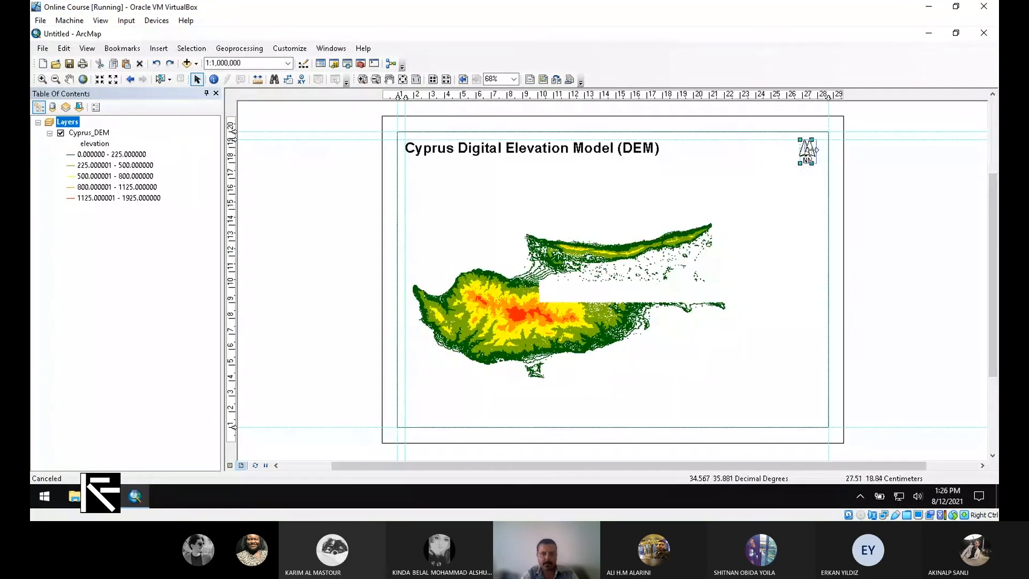
pyautogui.click(873, 288)
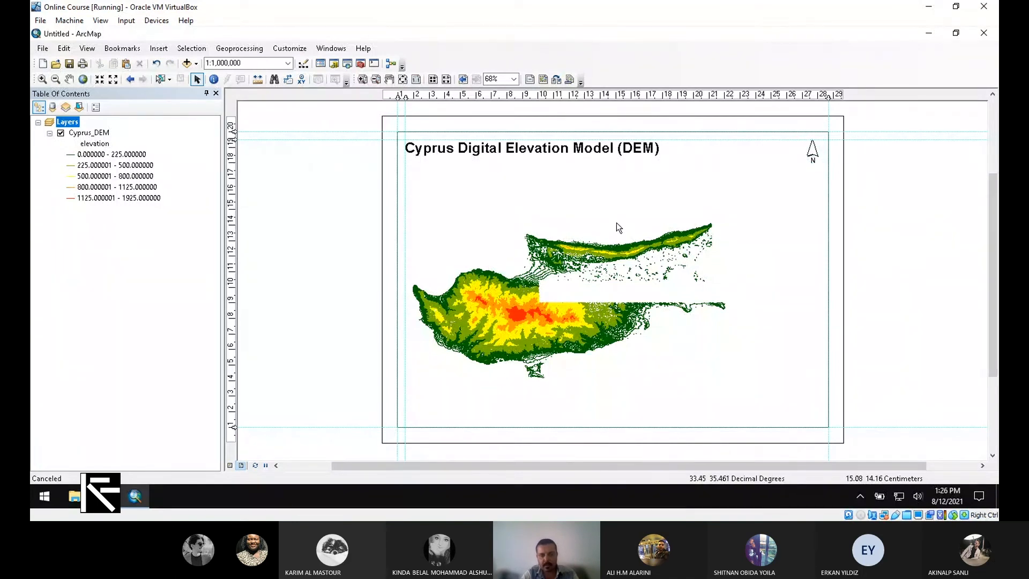
# Step: Insert an Alternating Scale Bar 1 scale bar and place it inside the data frame's lower-right corner
pyautogui.click(154, 49)
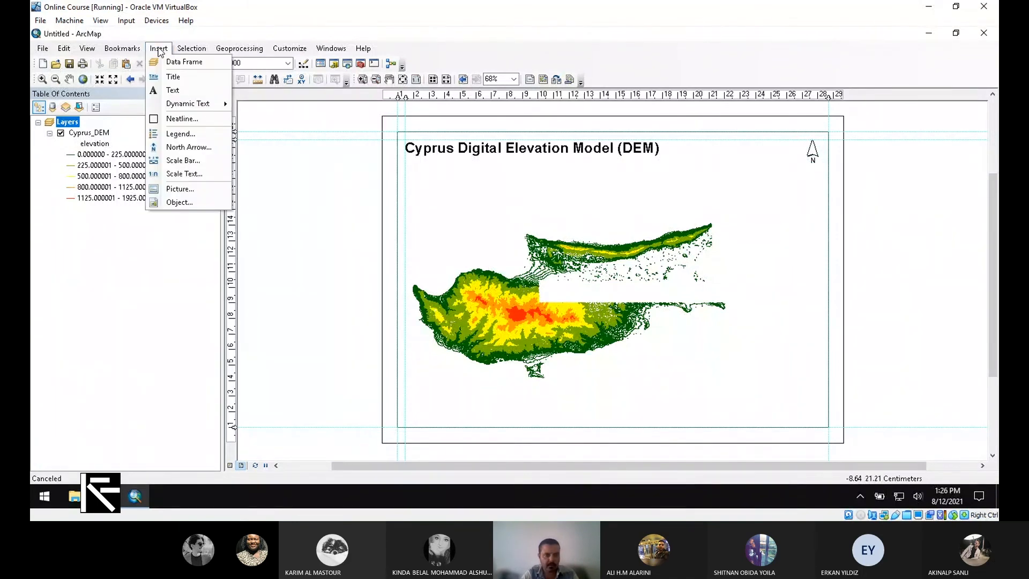
pyautogui.click(183, 160)
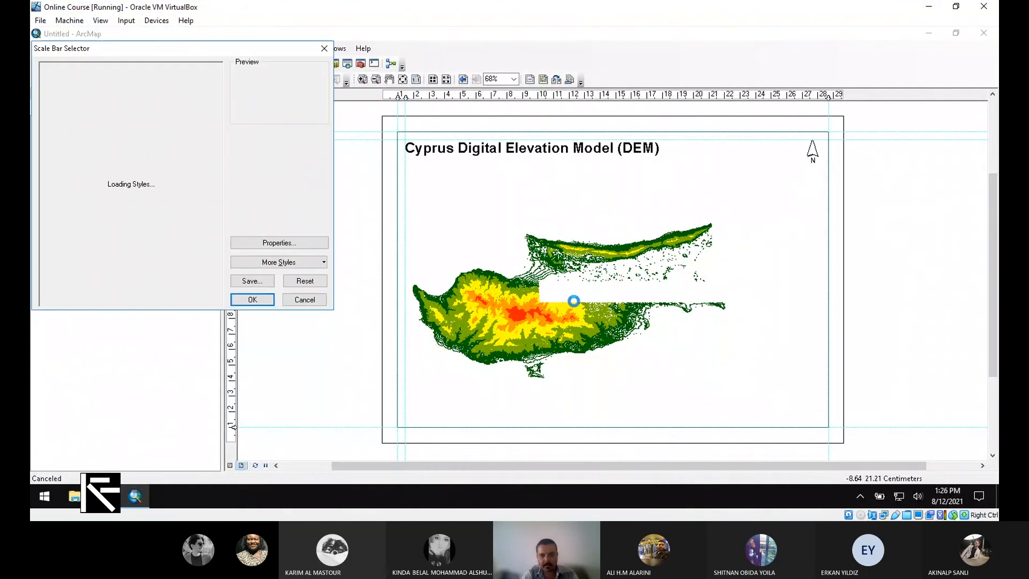
pyautogui.moveTo(197, 50); pyautogui.dragTo(371, 135)
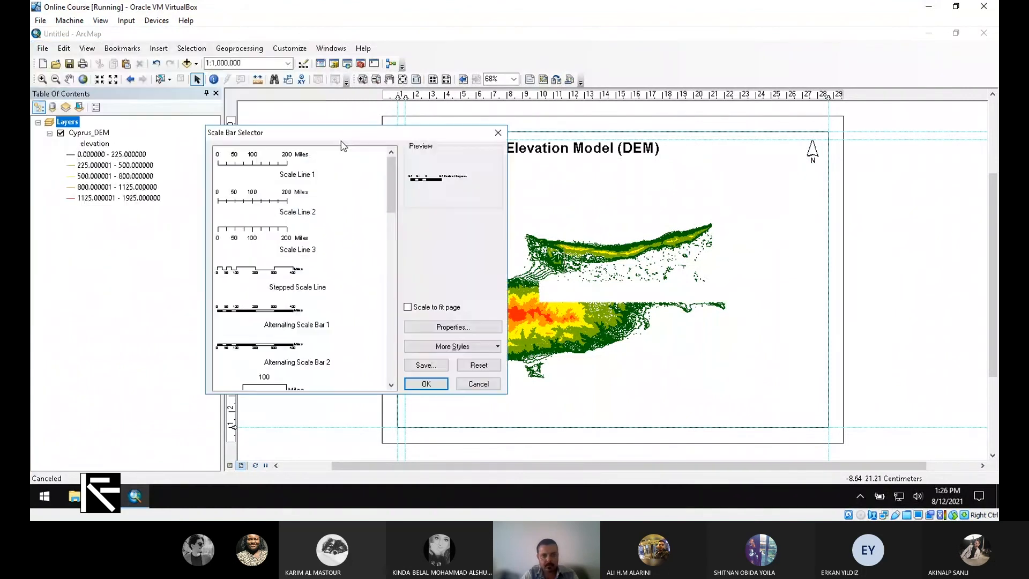
pyautogui.scroll(-3, 386, 230)
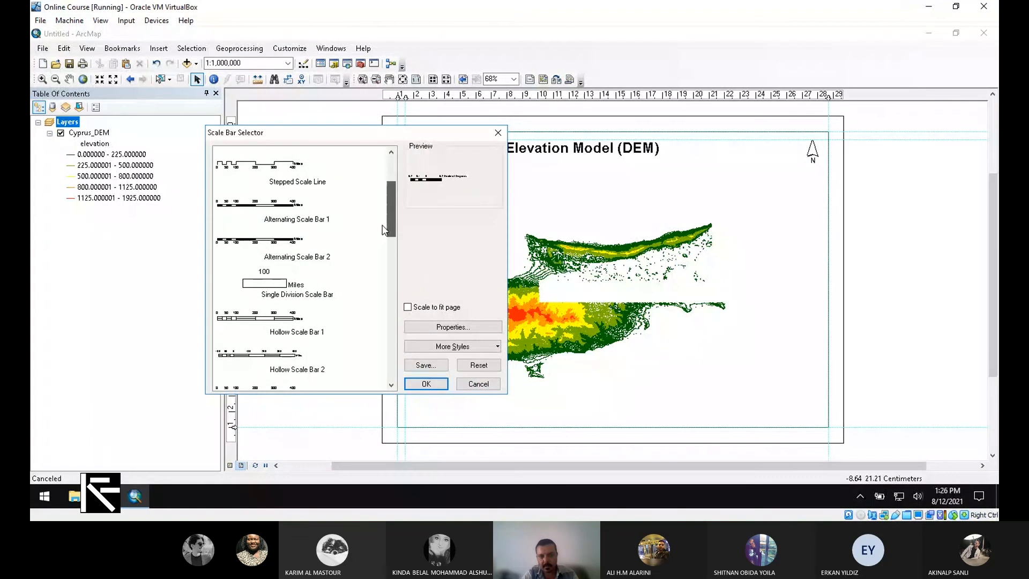
pyautogui.scroll(3, 385, 229)
pyautogui.click(277, 316)
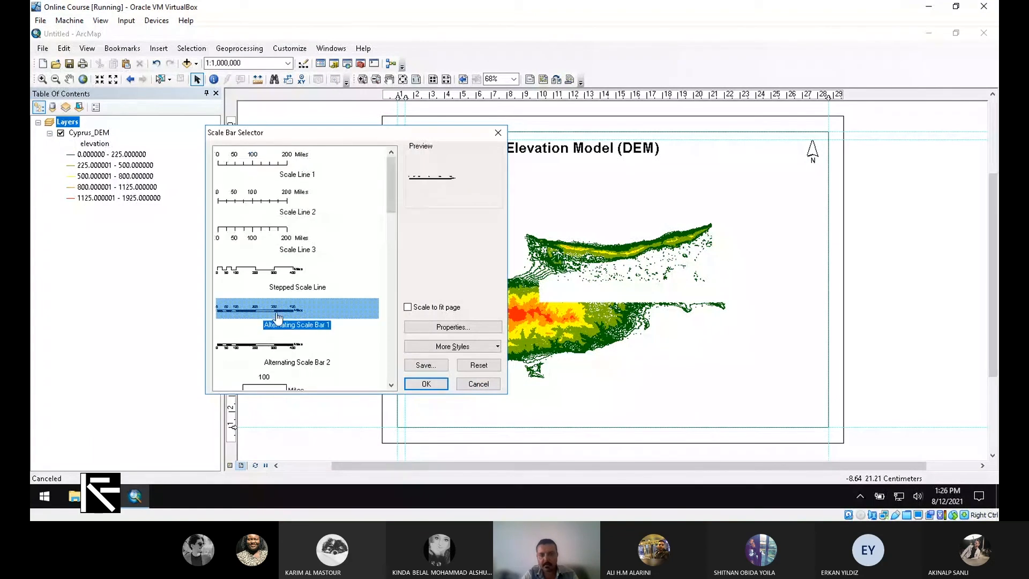
pyautogui.click(428, 384)
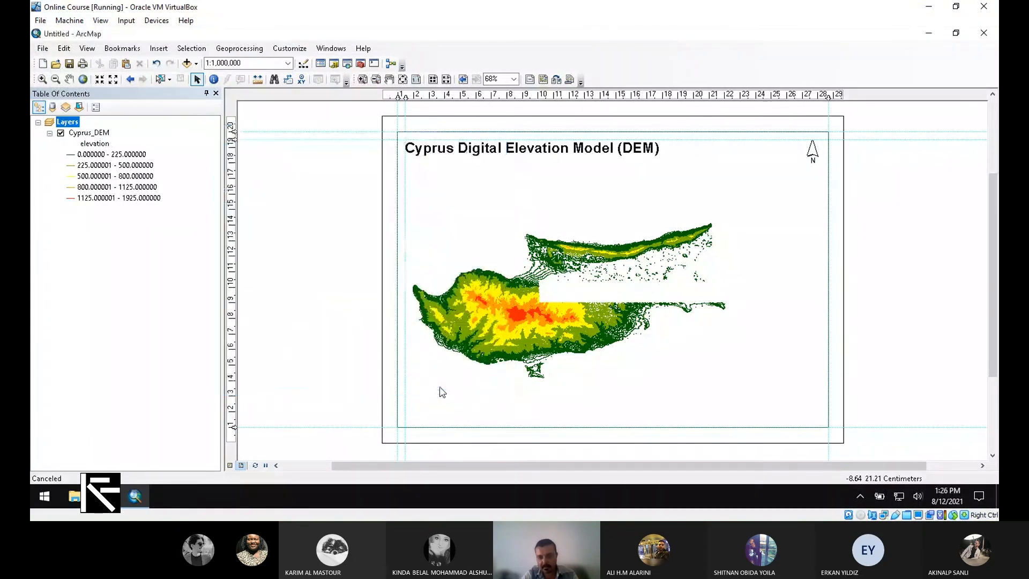
pyautogui.moveTo(630, 283); pyautogui.dragTo(786, 403)
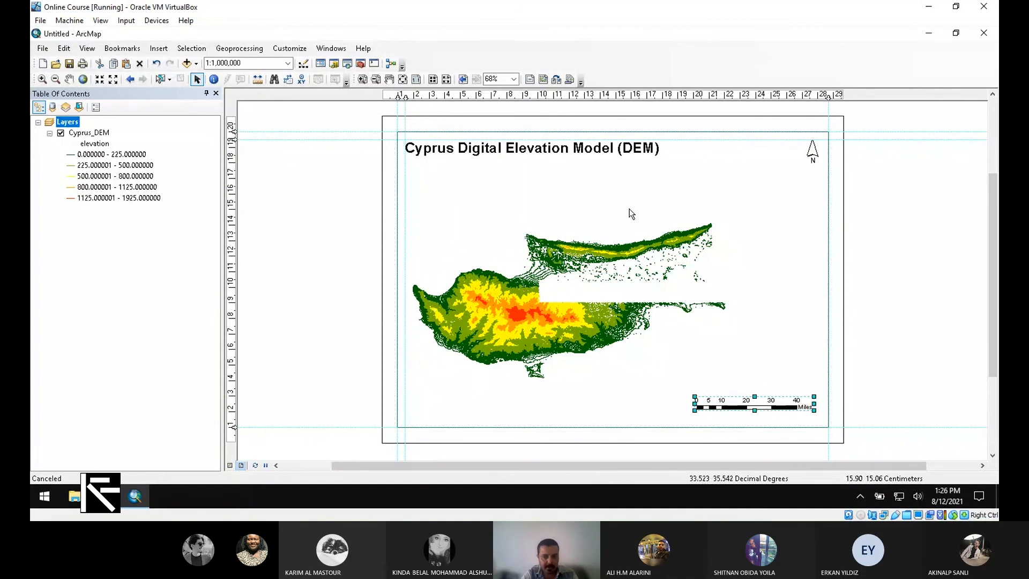
# Step: Set the scale bar's division units to Kilometers and its unit label to "Km."
pyautogui.click(793, 406)
pyautogui.doubleClick(793, 405)
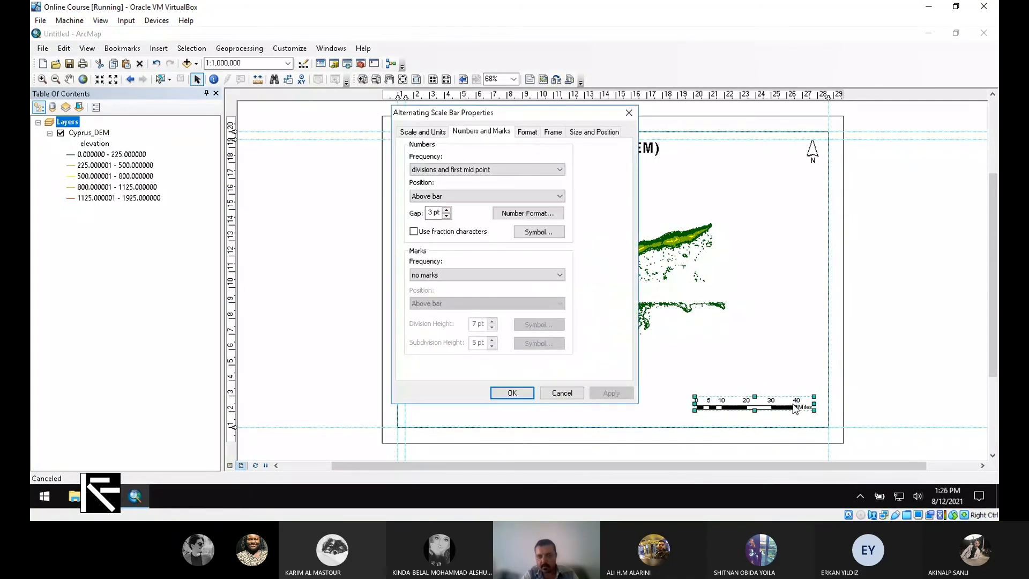
pyautogui.click(423, 132)
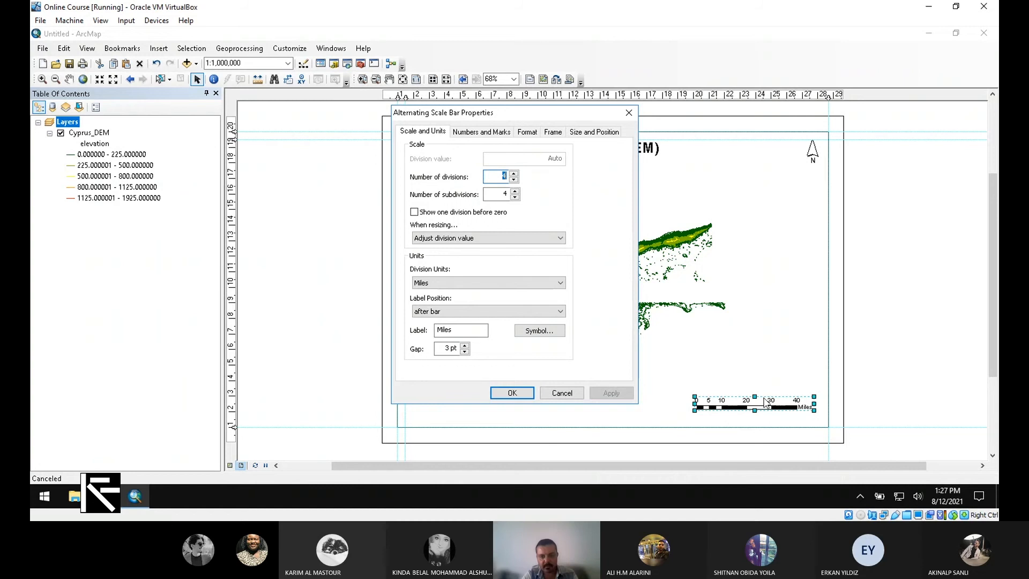
pyautogui.click(541, 283)
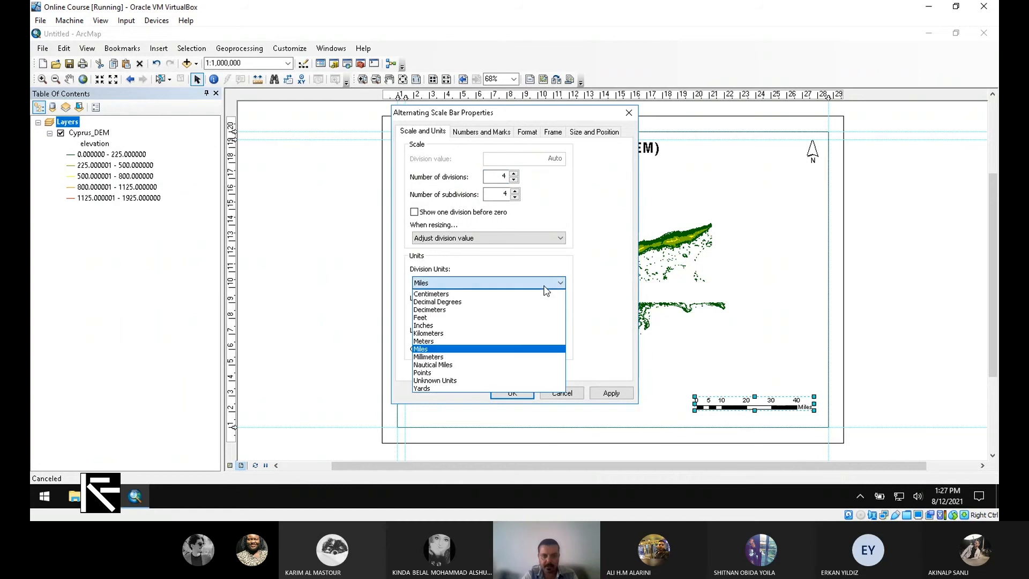
pyautogui.click(529, 337)
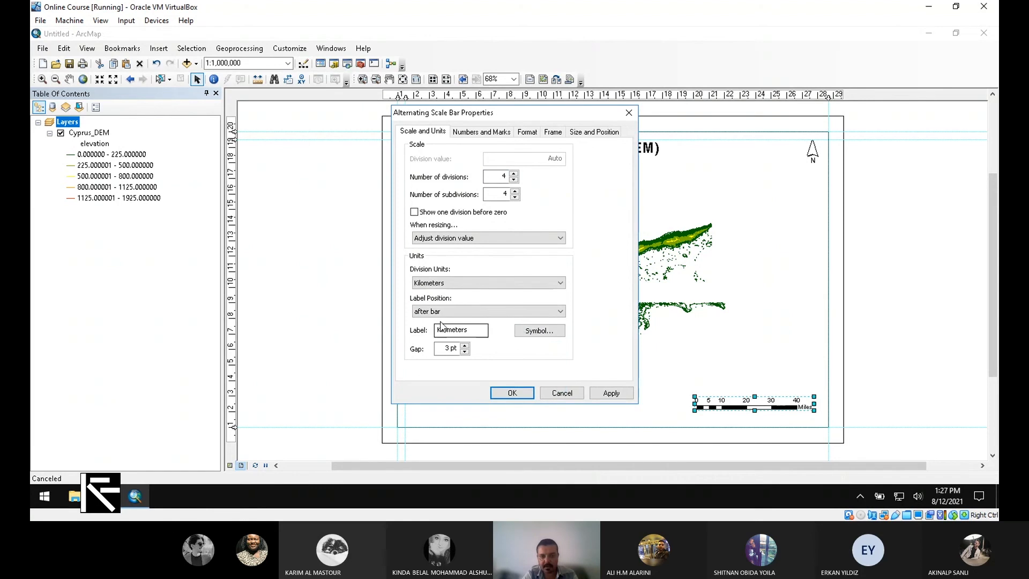
pyautogui.moveTo(473, 331); pyautogui.dragTo(389, 322)
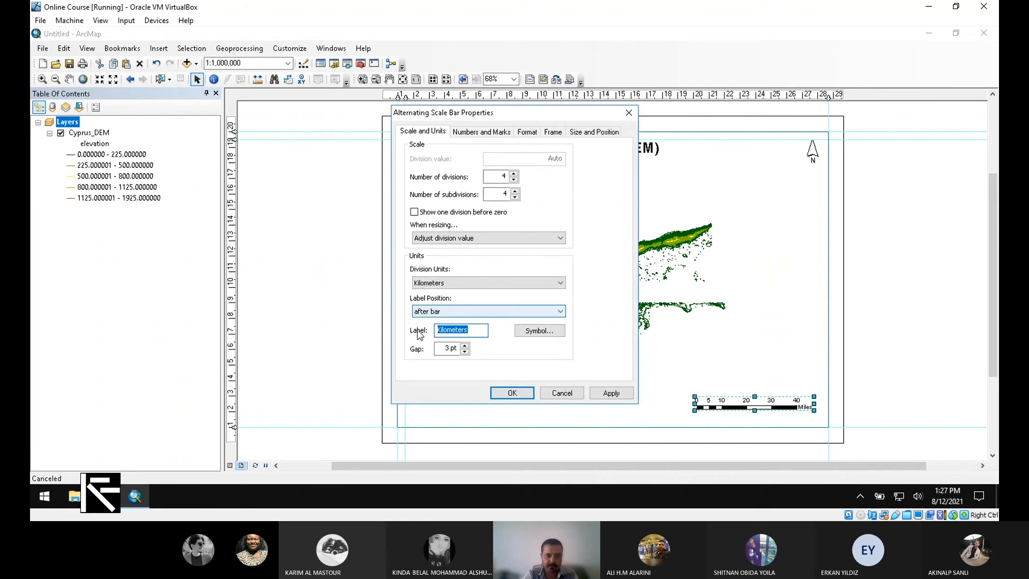
pyautogui.write('K')
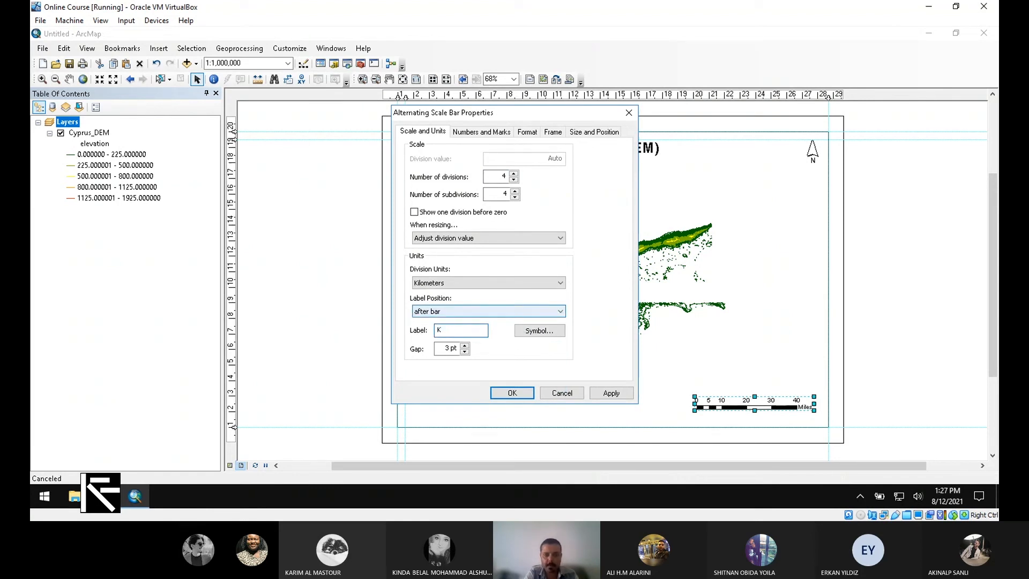
pyautogui.write('m')
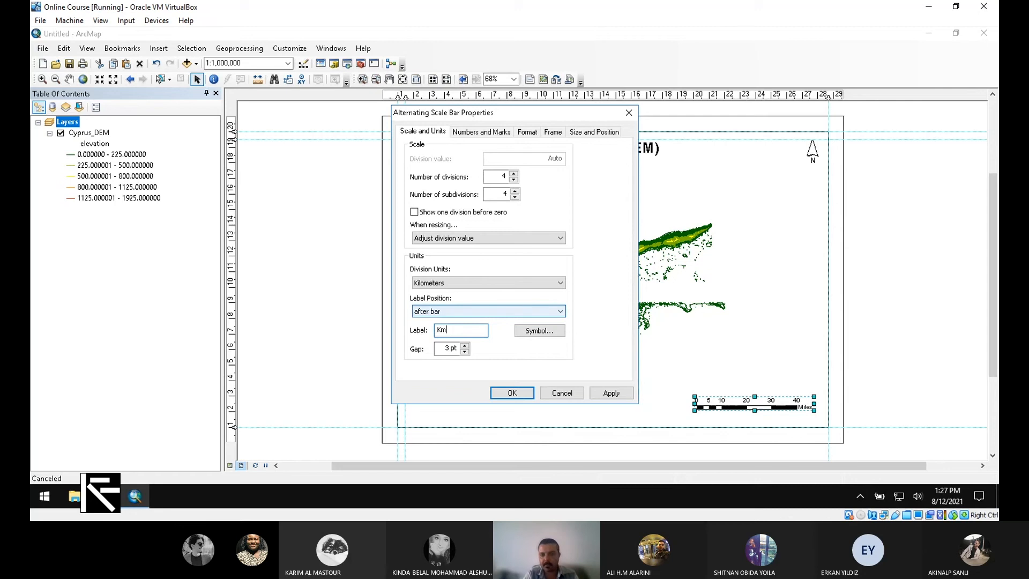
pyautogui.write('.')
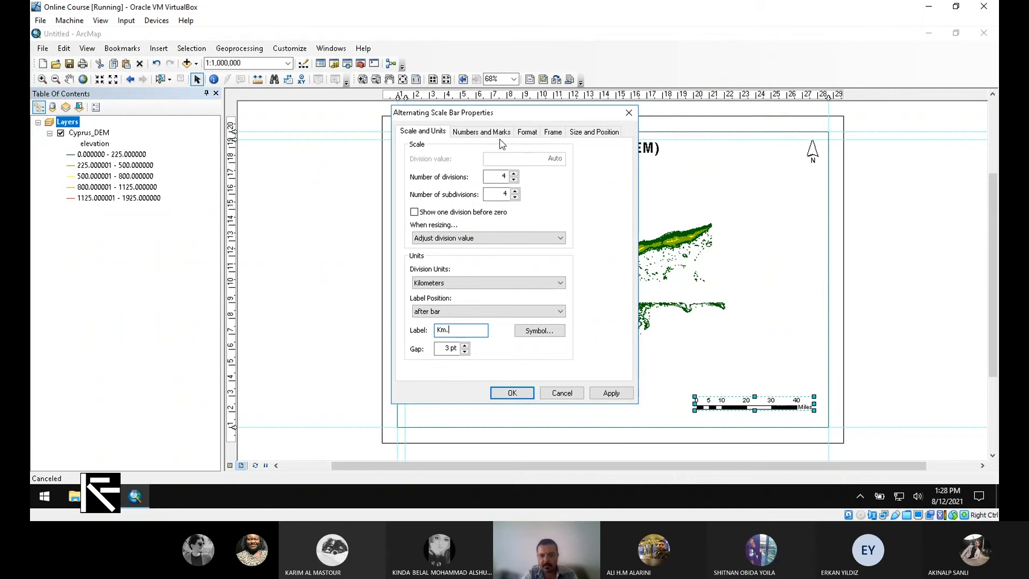
# Step: Set the scale bar to 3 divisions and 2 subdivisions
pyautogui.doubleClick(503, 176)
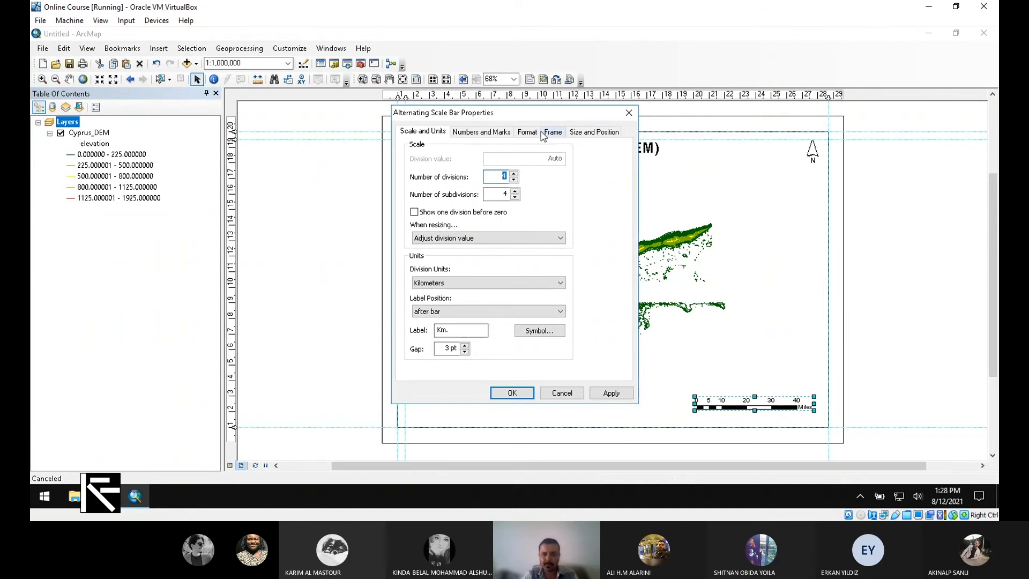
pyautogui.write('3')
pyautogui.press('Tab')
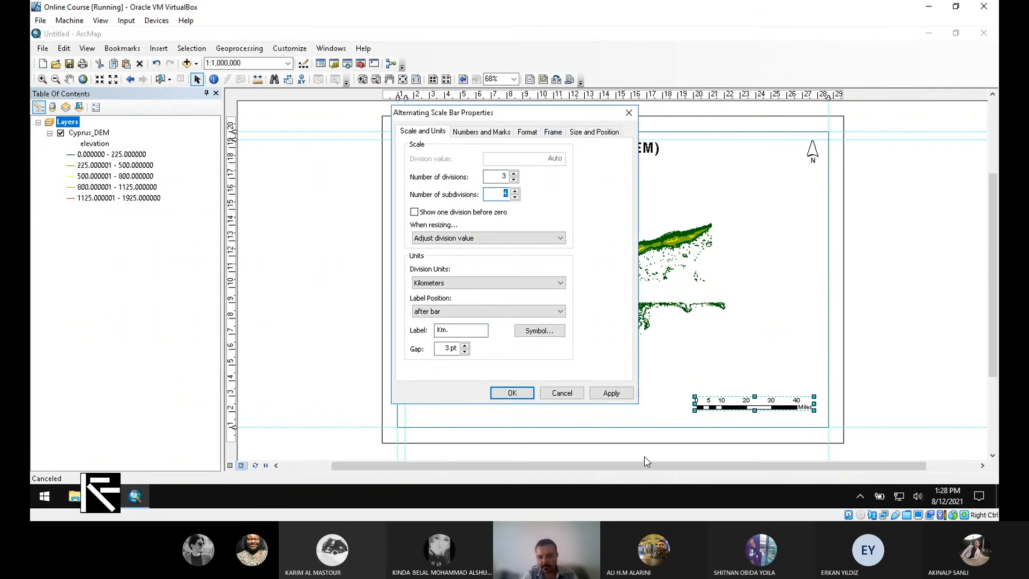
pyautogui.click(611, 393)
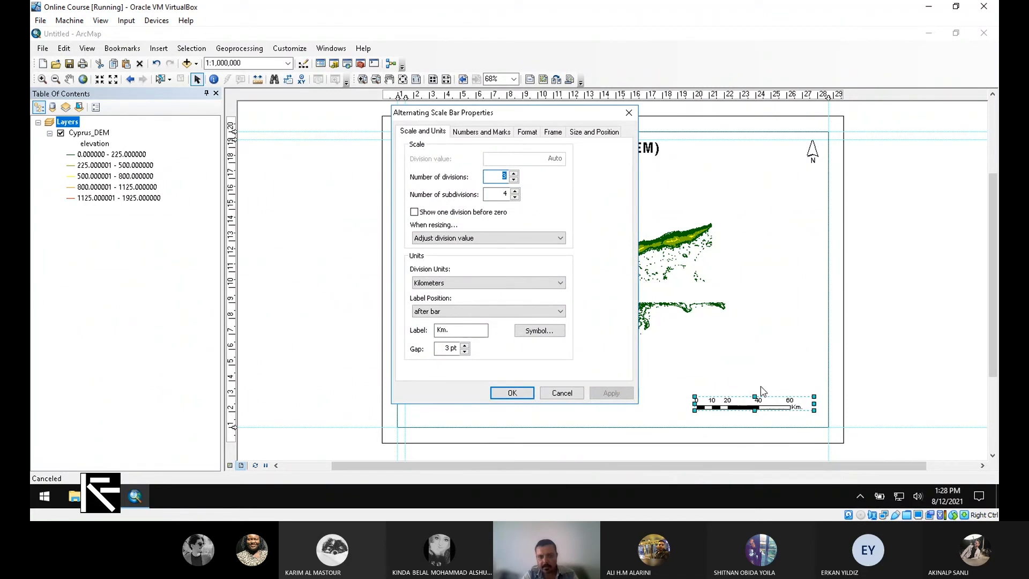
pyautogui.press('Tab')
pyautogui.write('2')
pyautogui.click(622, 394)
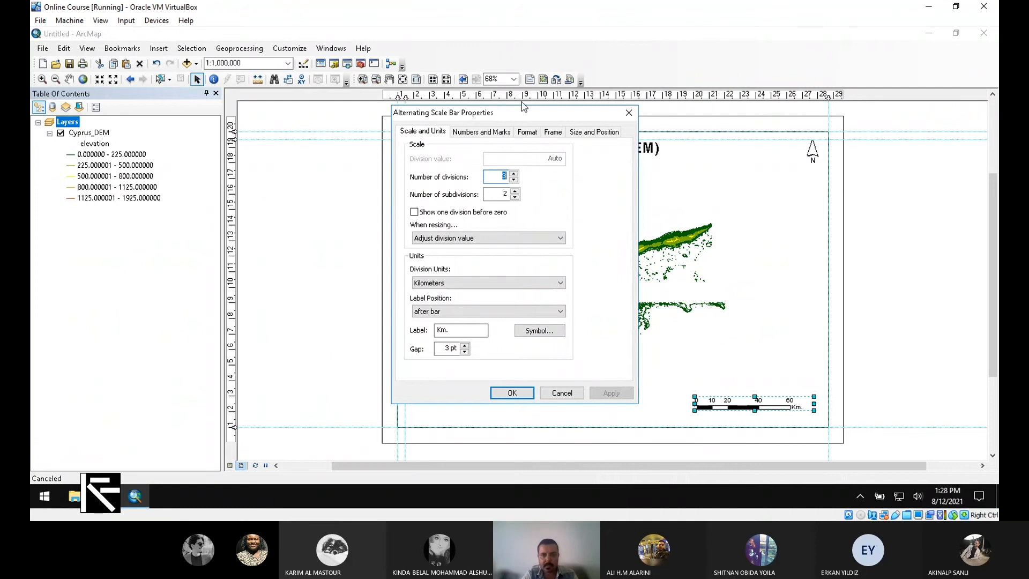
# Step: Position the scale bar's numbers below the bar and close its properties
pyautogui.click(484, 134)
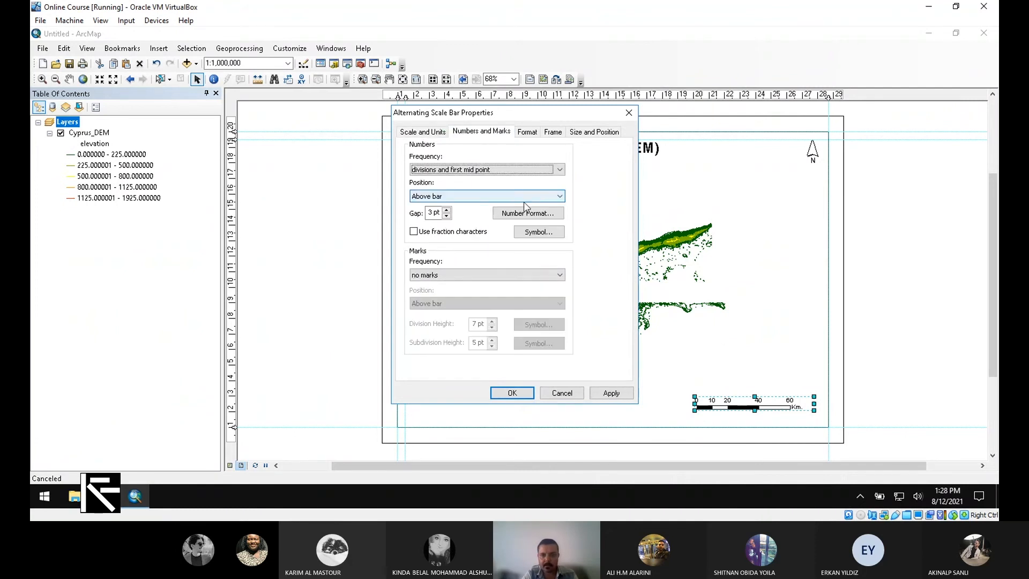
pyautogui.click(553, 197)
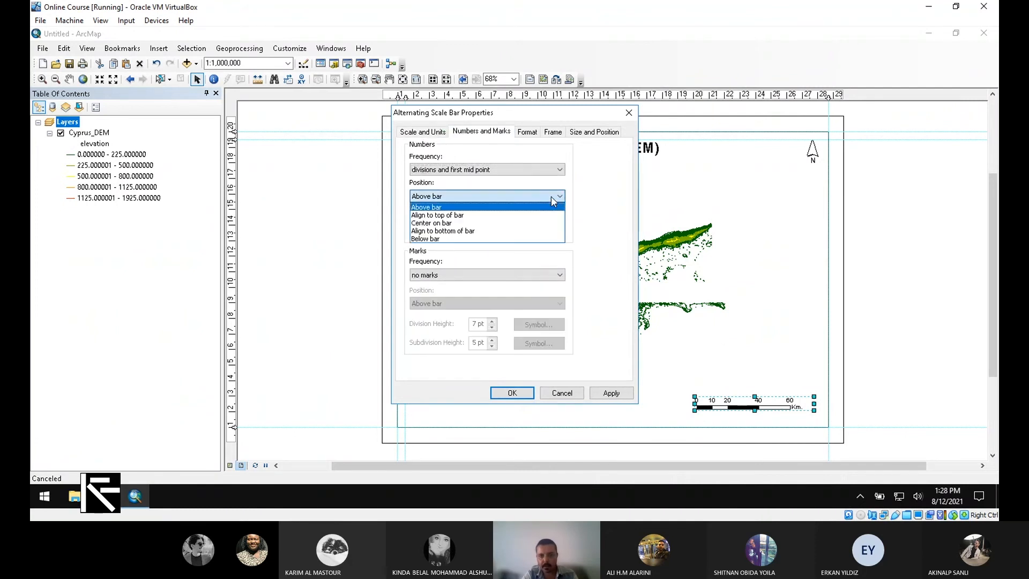
pyautogui.click(525, 239)
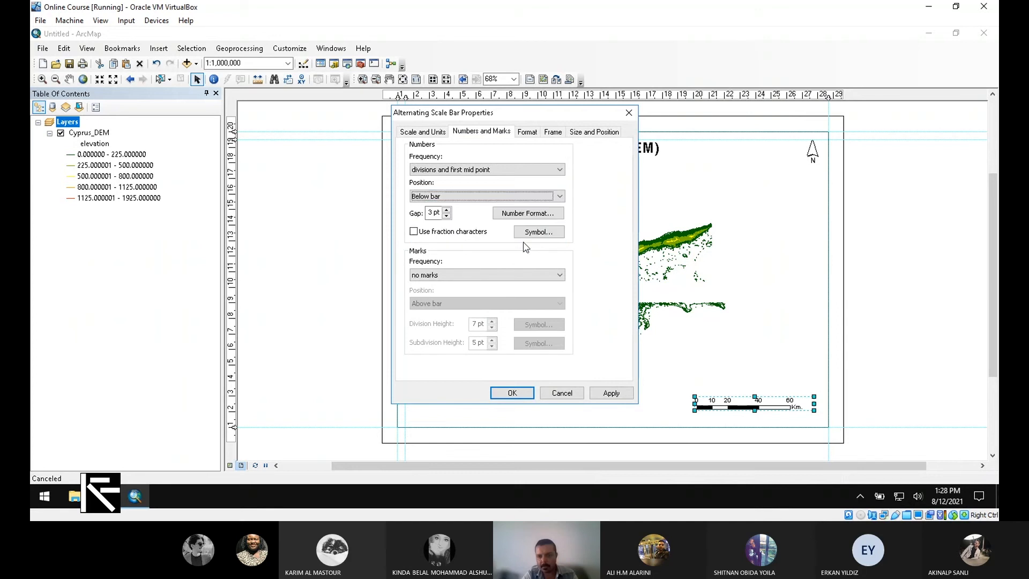
pyautogui.click(610, 393)
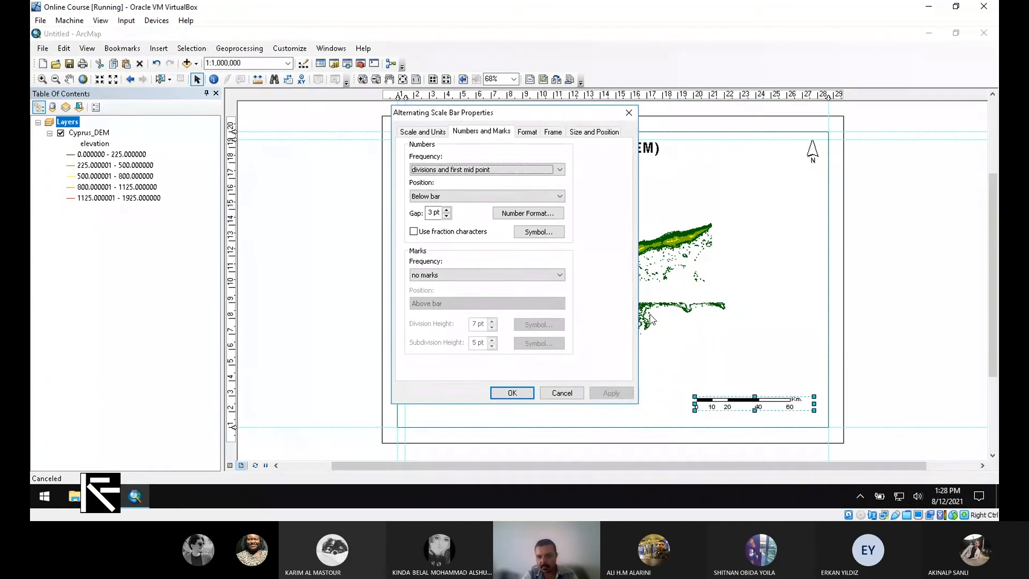
pyautogui.click(511, 394)
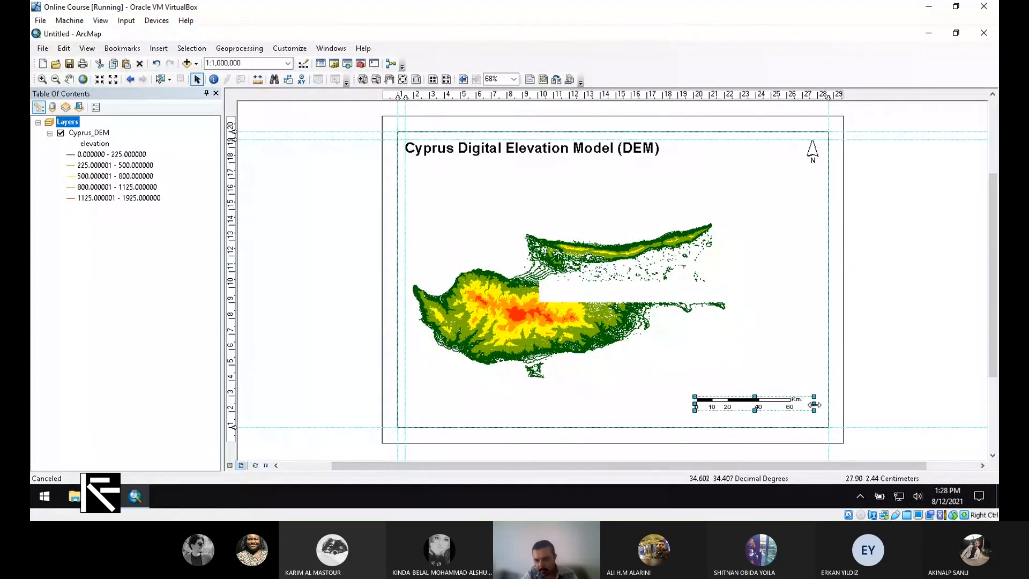
# Step: Make the scale bar about twice as tall and widen it at both ends within the data frame's lower-right corner
pyautogui.moveTo(814, 405); pyautogui.dragTo(825, 410)
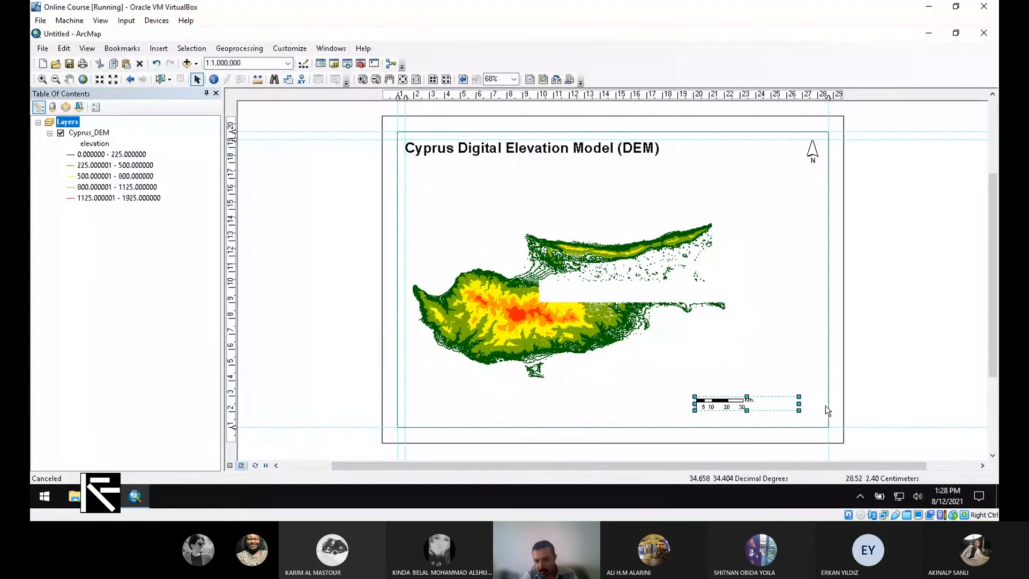
pyautogui.moveTo(747, 397); pyautogui.dragTo(746, 384)
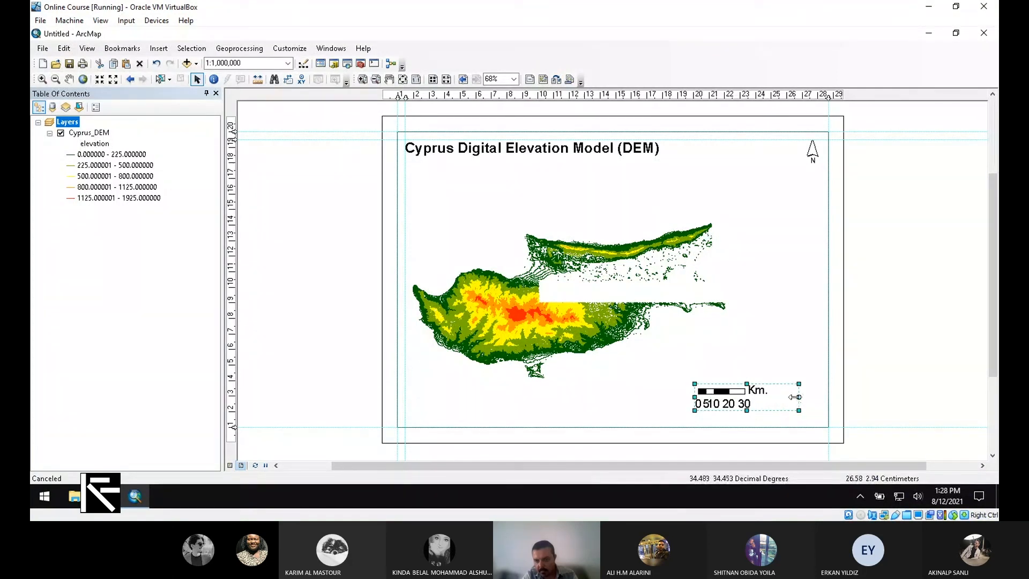
pyautogui.moveTo(795, 398); pyautogui.dragTo(820, 397)
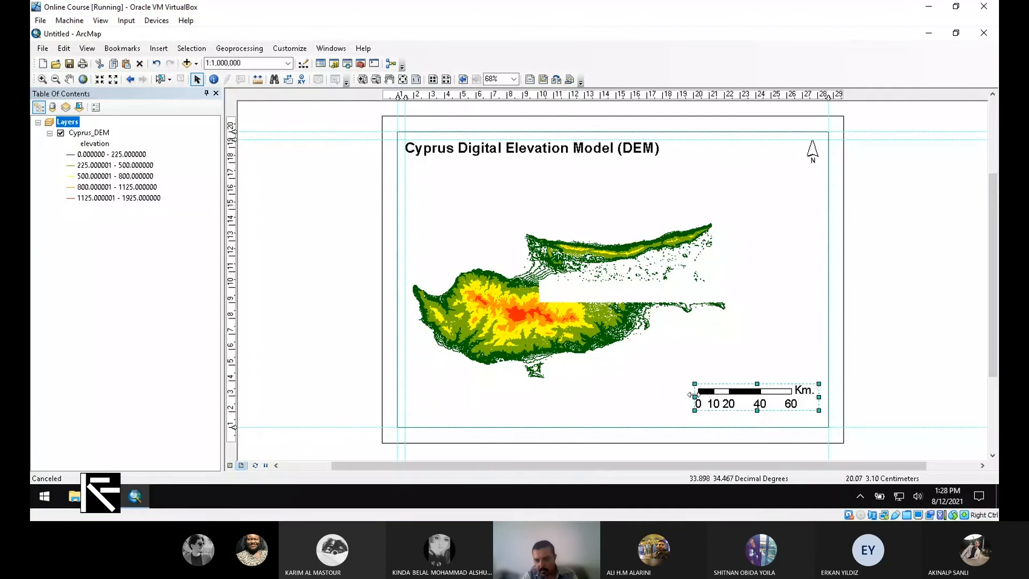
pyautogui.moveTo(695, 397); pyautogui.dragTo(680, 397)
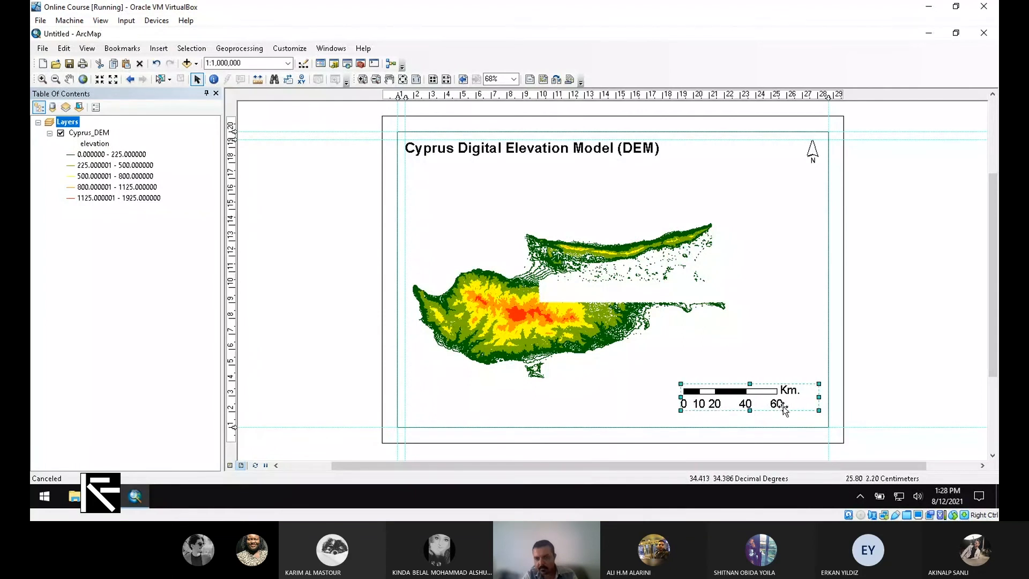
# Step: Set the scale bar to 4 divisions and resize it from both ends so that it spans 80 km
pyautogui.doubleClick(764, 403)
pyautogui.click(429, 133)
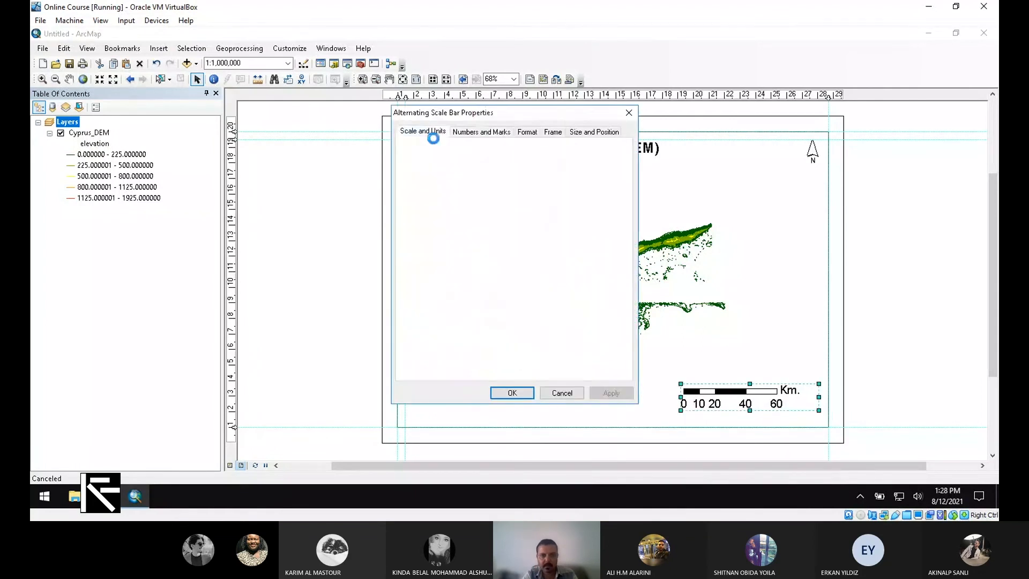
pyautogui.doubleClick(501, 177)
pyautogui.write('4')
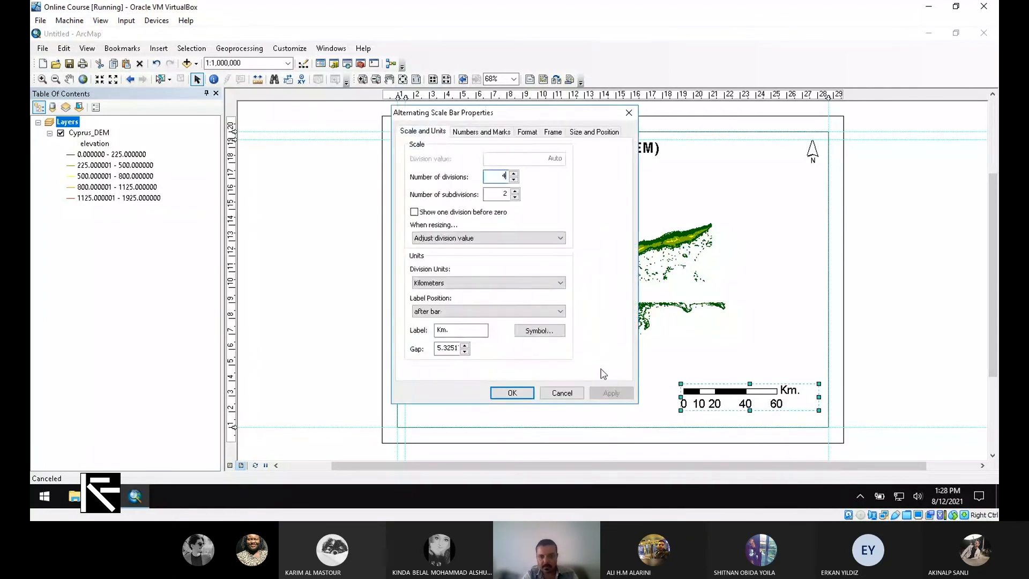
pyautogui.press('Tab')
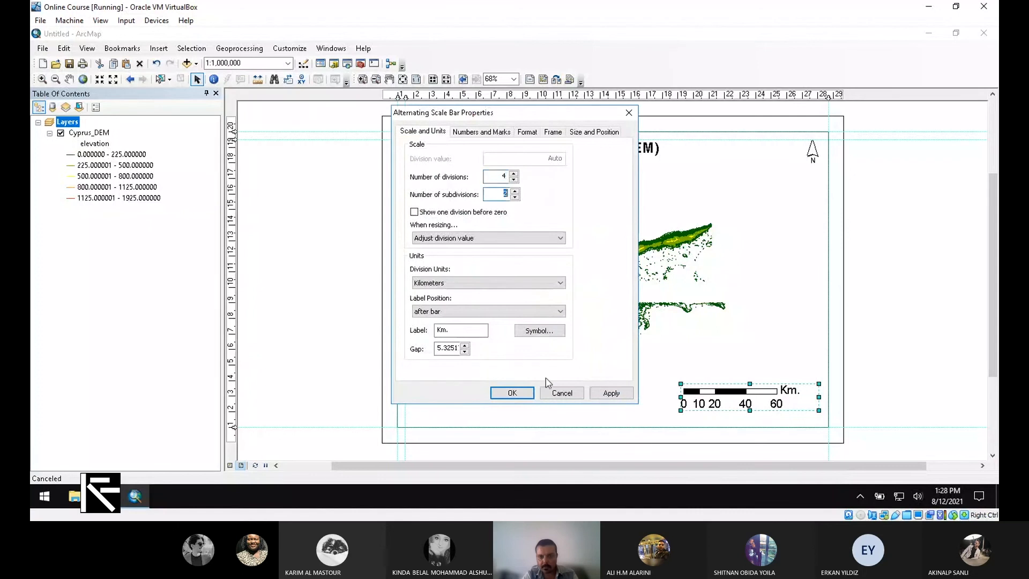
pyautogui.click(612, 394)
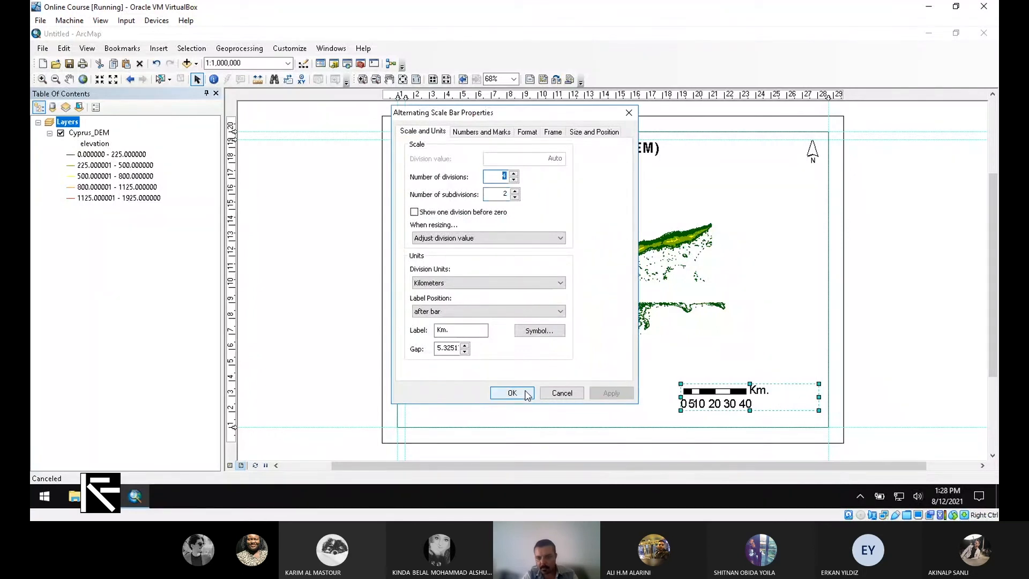
pyautogui.click(512, 393)
pyautogui.moveTo(680, 397); pyautogui.dragTo(635, 397)
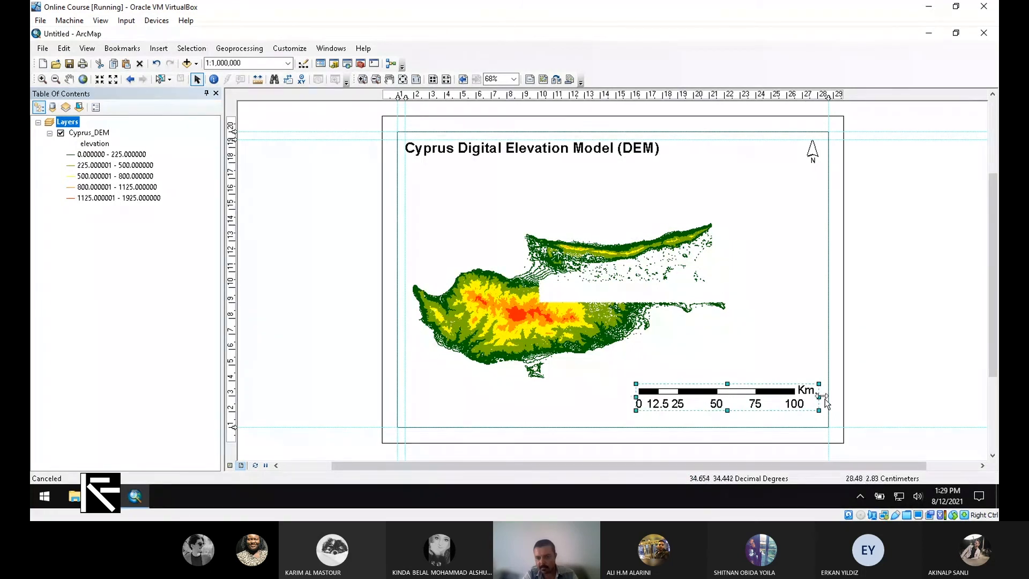
pyautogui.moveTo(819, 398); pyautogui.dragTo(794, 397)
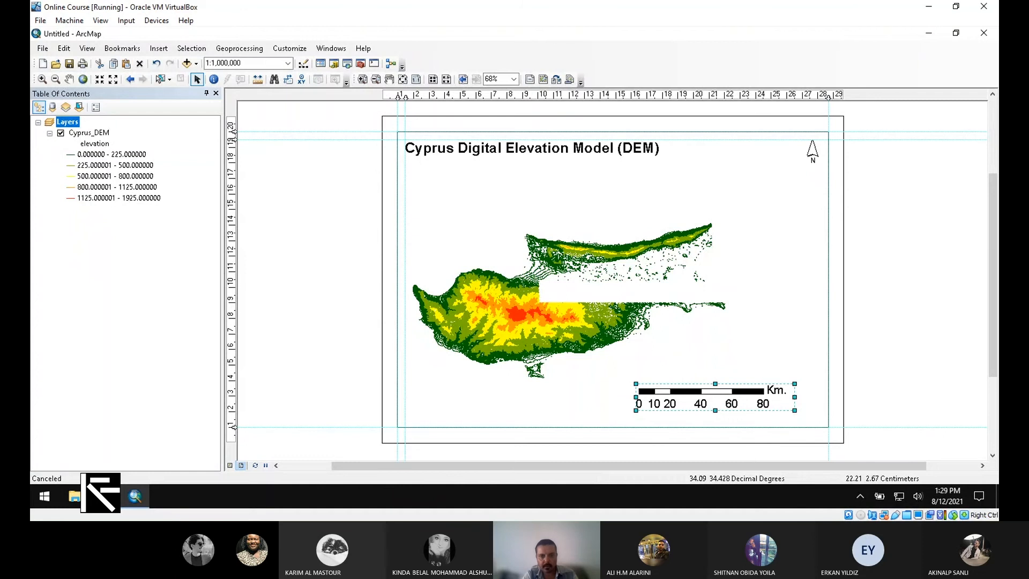
# Step: Set the scale bar to 2 divisions with 2 subdivisions and narrow it slightly from its right end
pyautogui.doubleClick(728, 402)
pyautogui.write('2')
pyautogui.press('Tab')
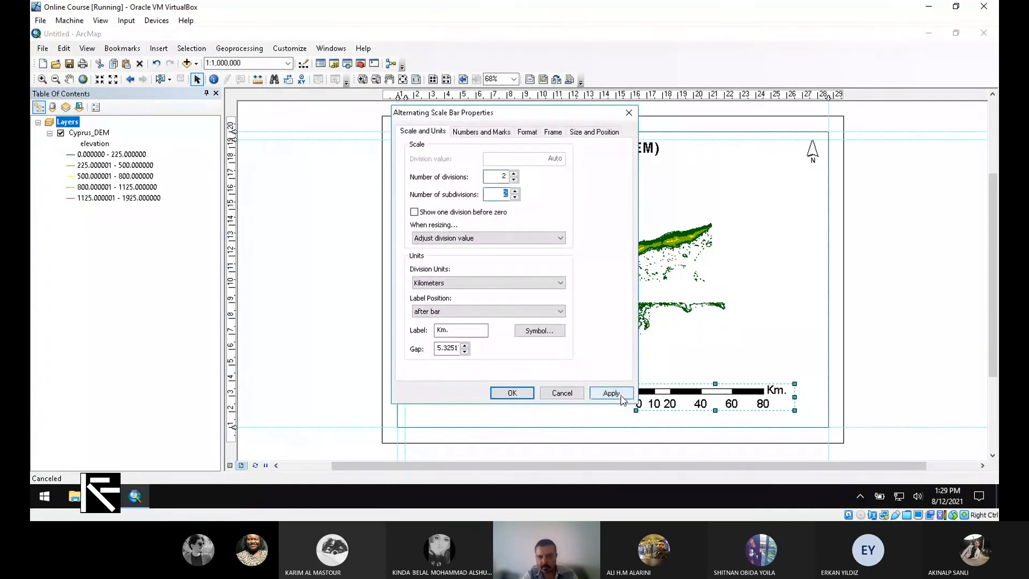
pyautogui.click(611, 396)
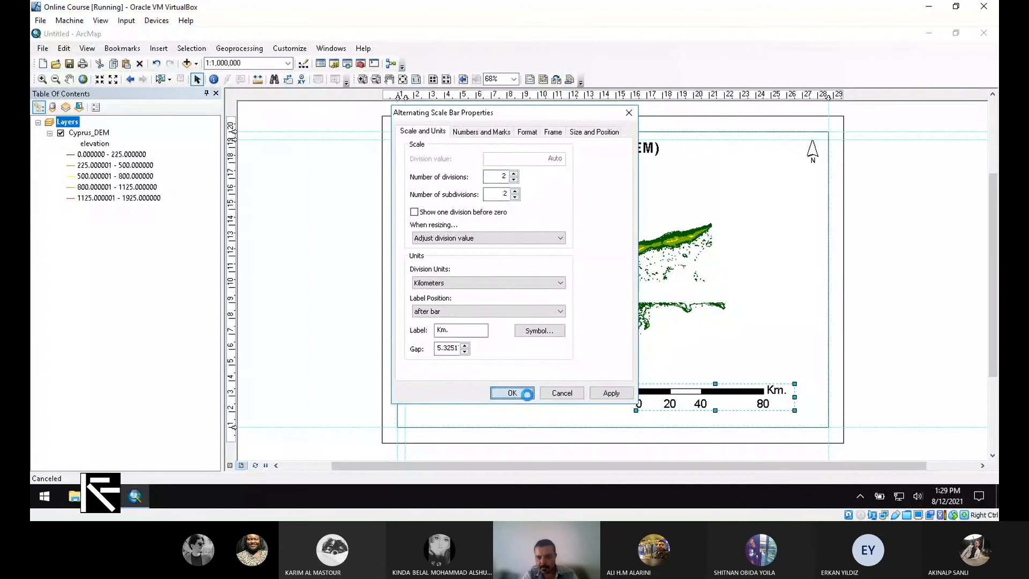
pyautogui.click(522, 393)
pyautogui.moveTo(794, 397)
pyautogui.mouseDown()
pyautogui.moveTo(733, 396)
pyautogui.moveTo(785, 397)
pyautogui.mouseUp()
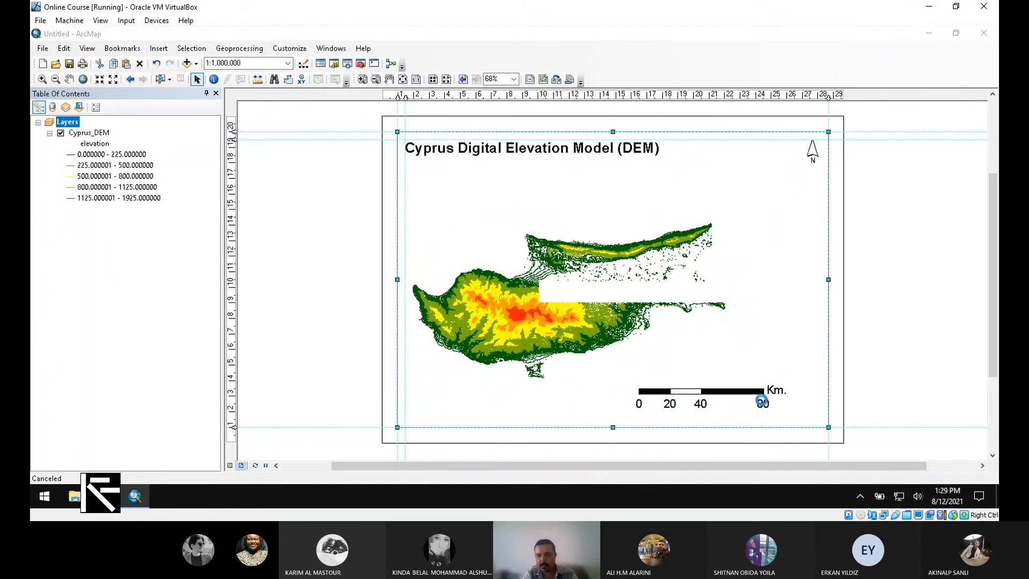
# Step: Set the scale bar to 4 divisions spanning 100 km and move it down into the data frame's lower-right corner
pyautogui.doubleClick(761, 397)
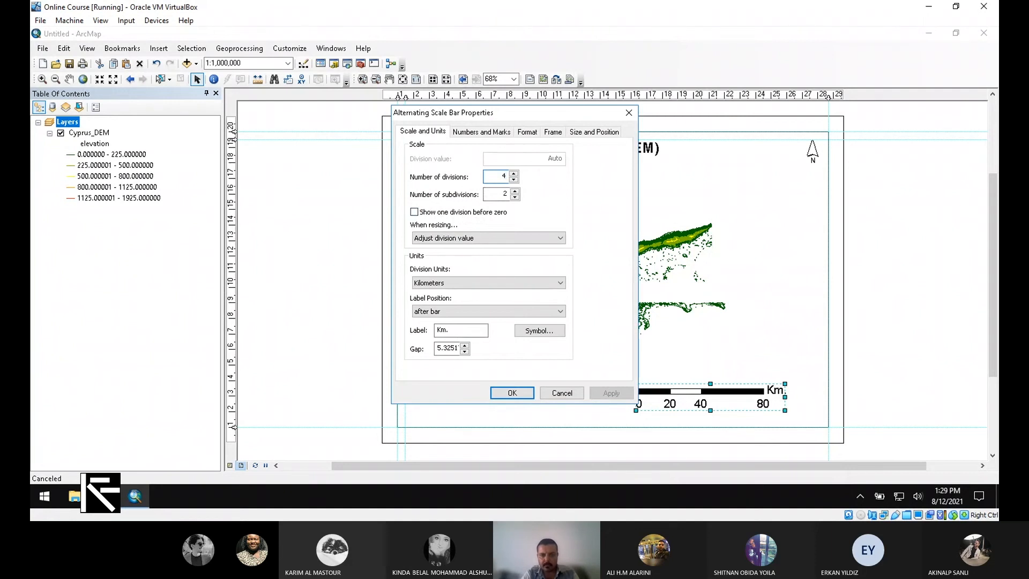
pyautogui.click(512, 393)
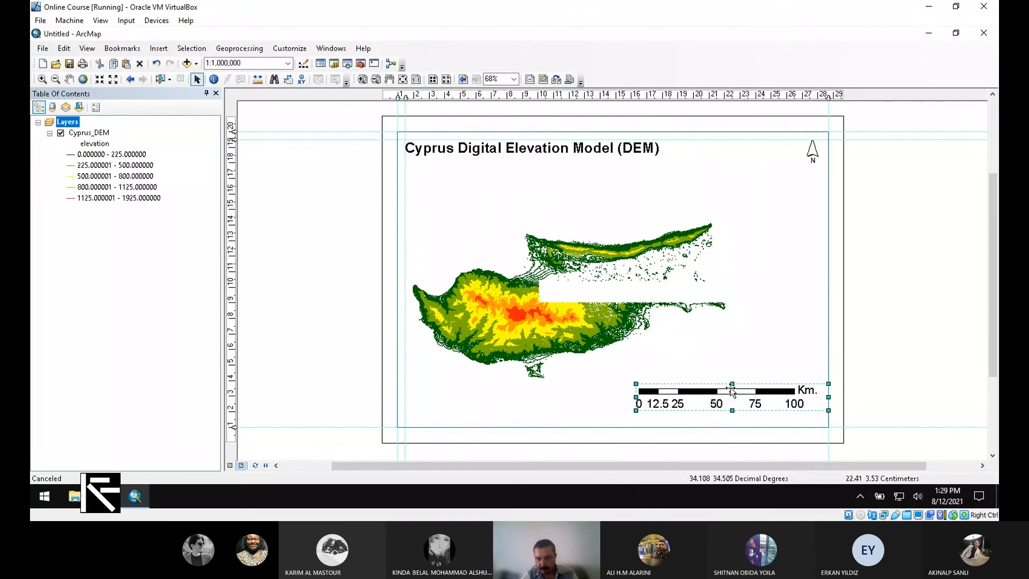
pyautogui.moveTo(732, 384); pyautogui.dragTo(760, 419)
pyautogui.click(918, 328)
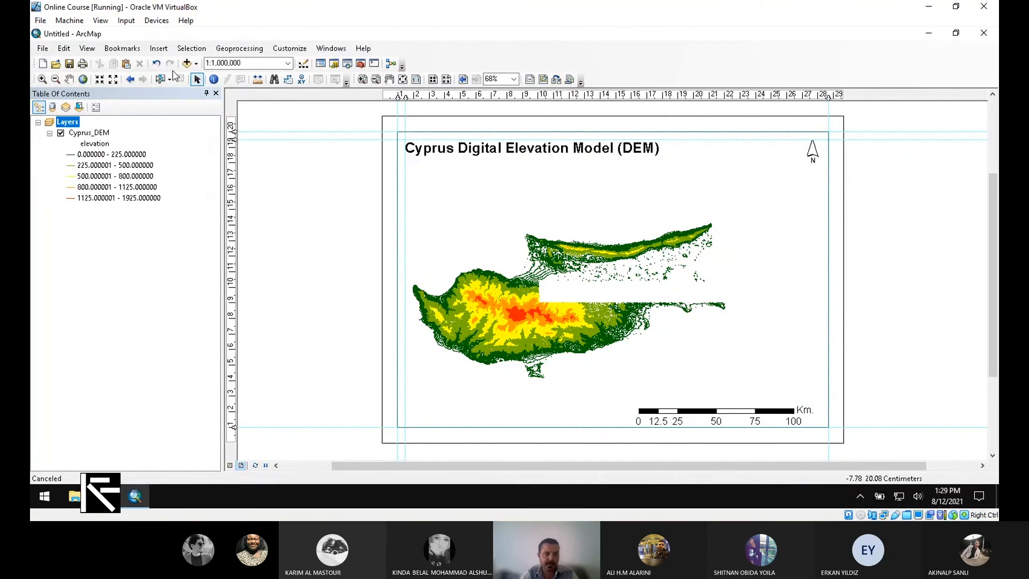
# Step: Start a map legend, clear its item list and add Cyprus_DEM back as the only legend item
pyautogui.click(158, 49)
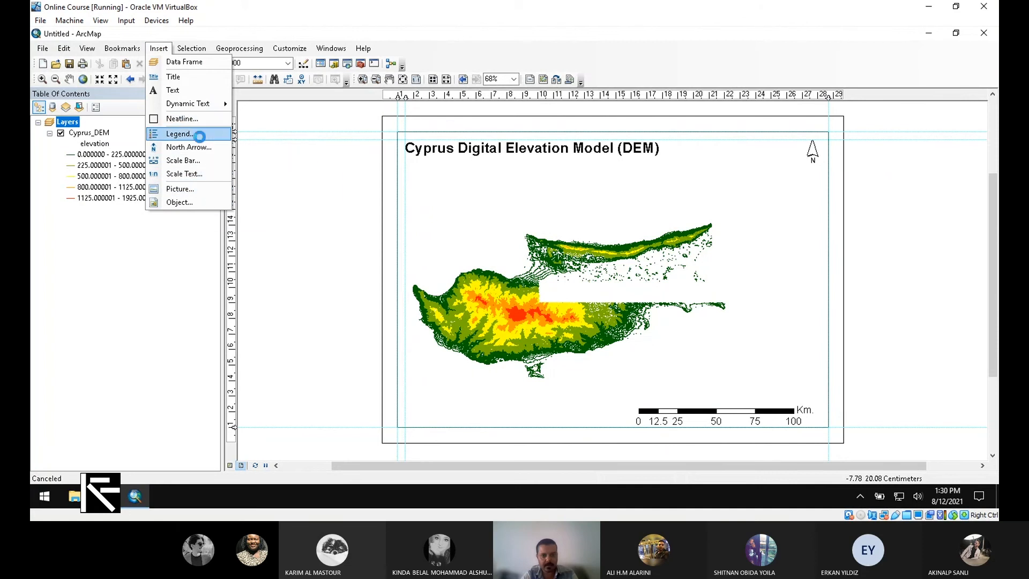
pyautogui.click(197, 134)
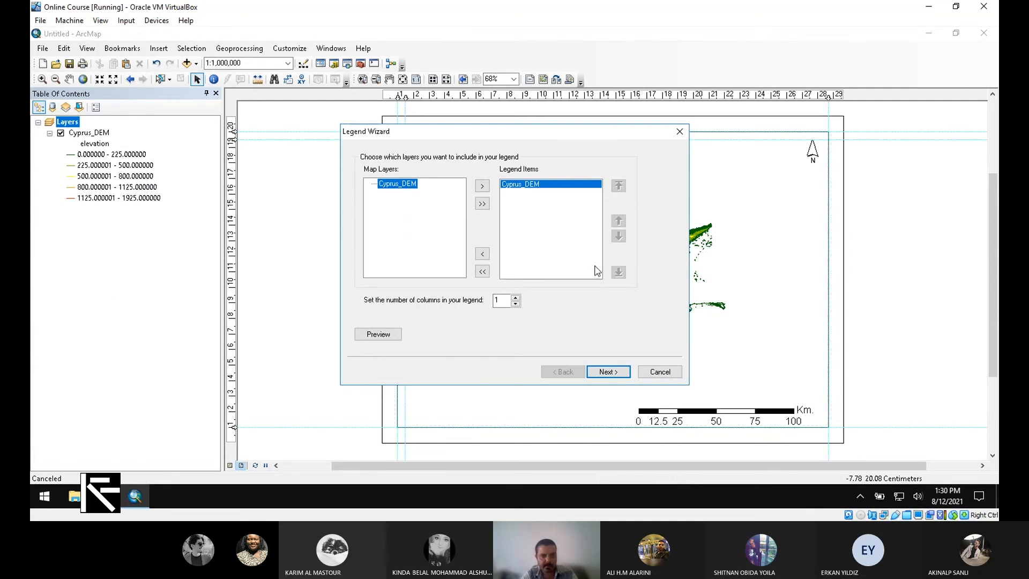
pyautogui.click(482, 272)
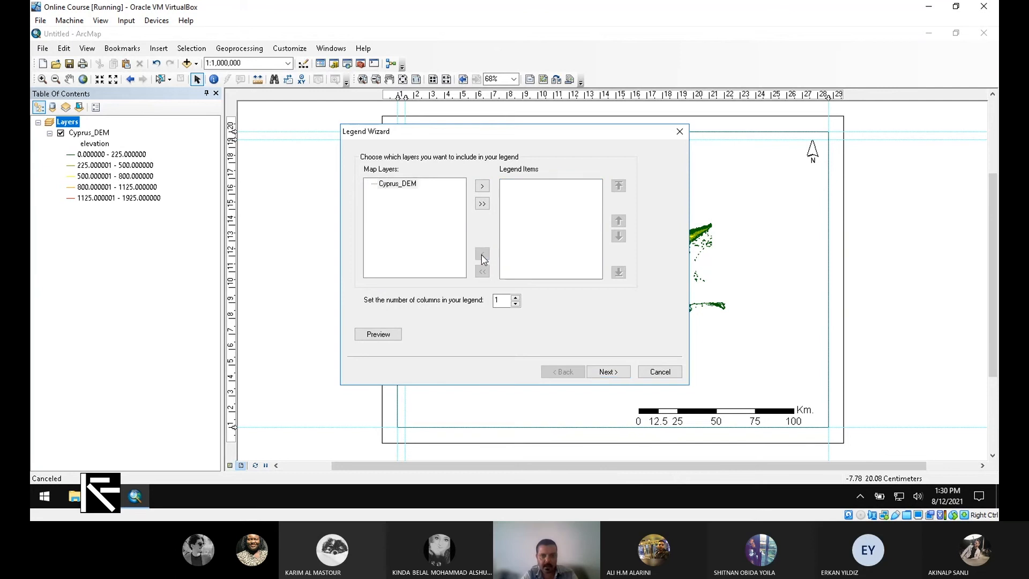
pyautogui.click(394, 185)
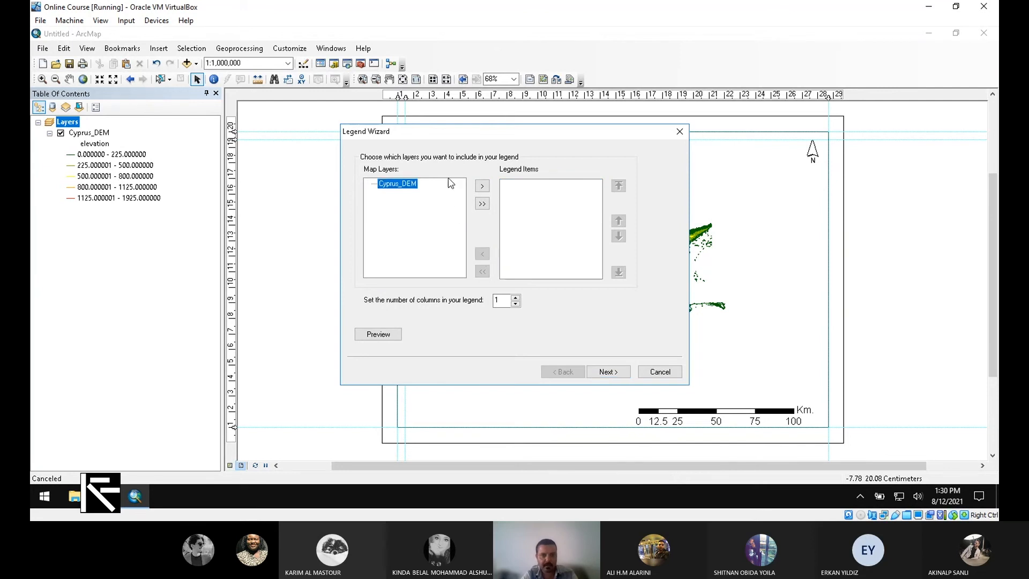
pyautogui.click(482, 186)
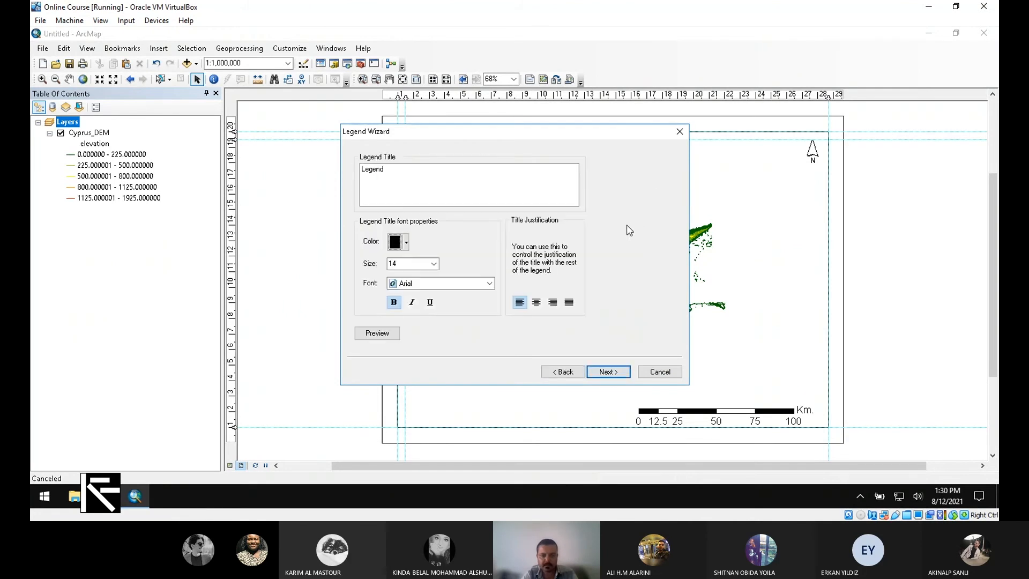
# Step: Keep "Legend" as the legend's title with the default bold 14-point Arial font
pyautogui.moveTo(409, 172); pyautogui.dragTo(299, 165)
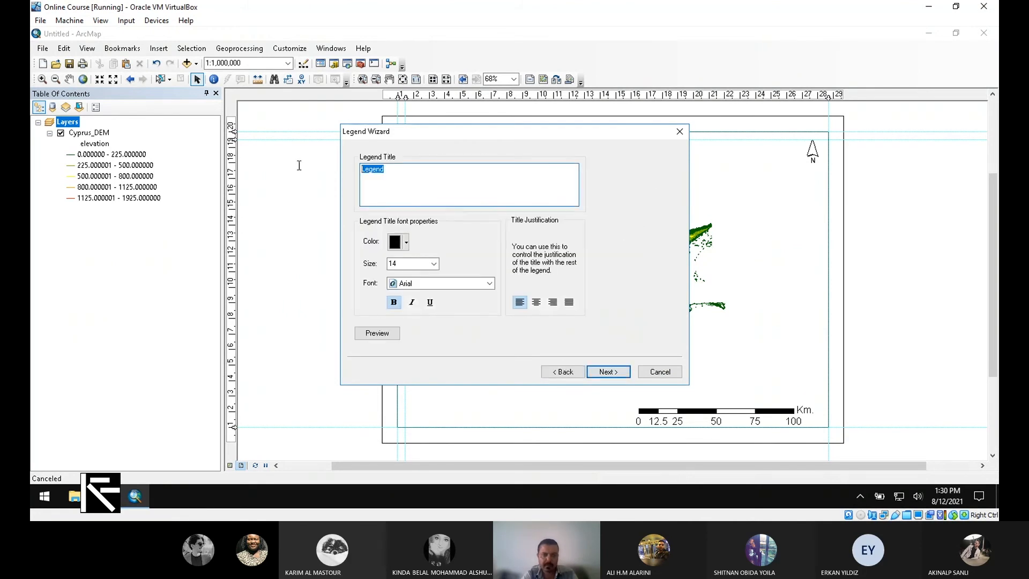
pyautogui.moveTo(409, 168); pyautogui.dragTo(344, 170)
pyautogui.click(611, 375)
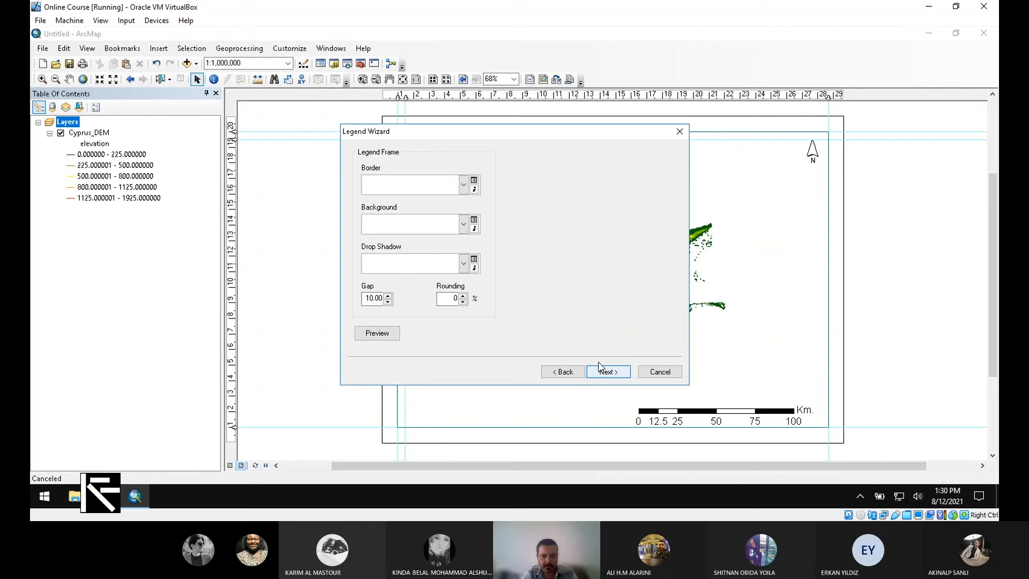
# Step: Leave the legend without a border, background or drop shadow and accept the default symbol patch settings
pyautogui.click(464, 185)
pyautogui.click(464, 186)
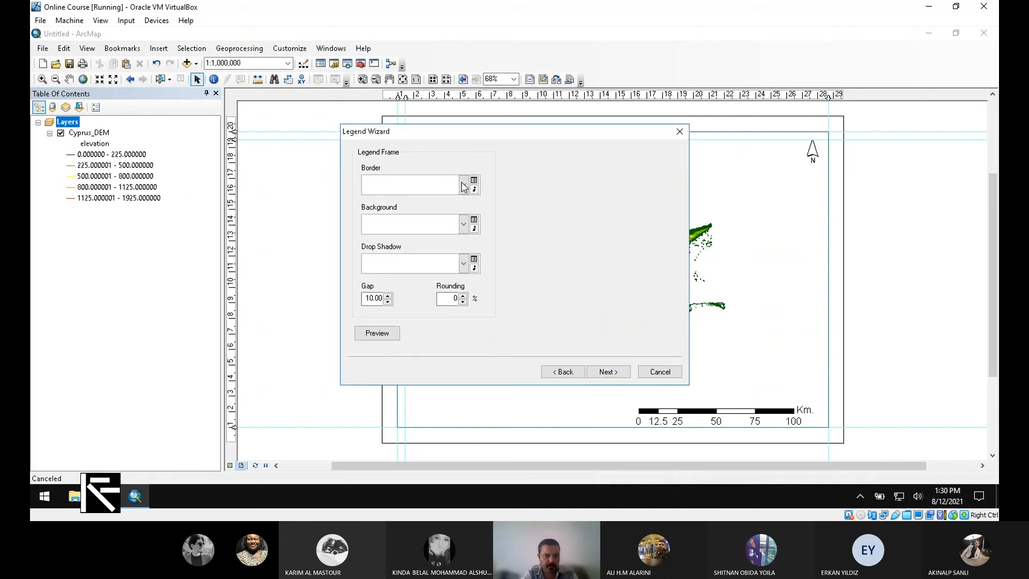
pyautogui.click(464, 226)
pyautogui.click(465, 230)
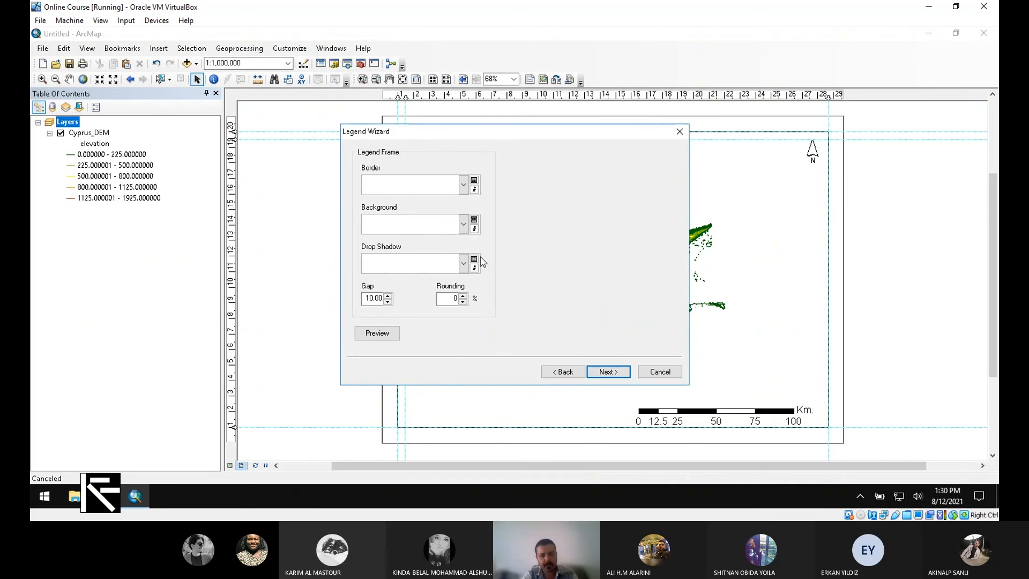
pyautogui.moveTo(533, 137); pyautogui.dragTo(526, 167)
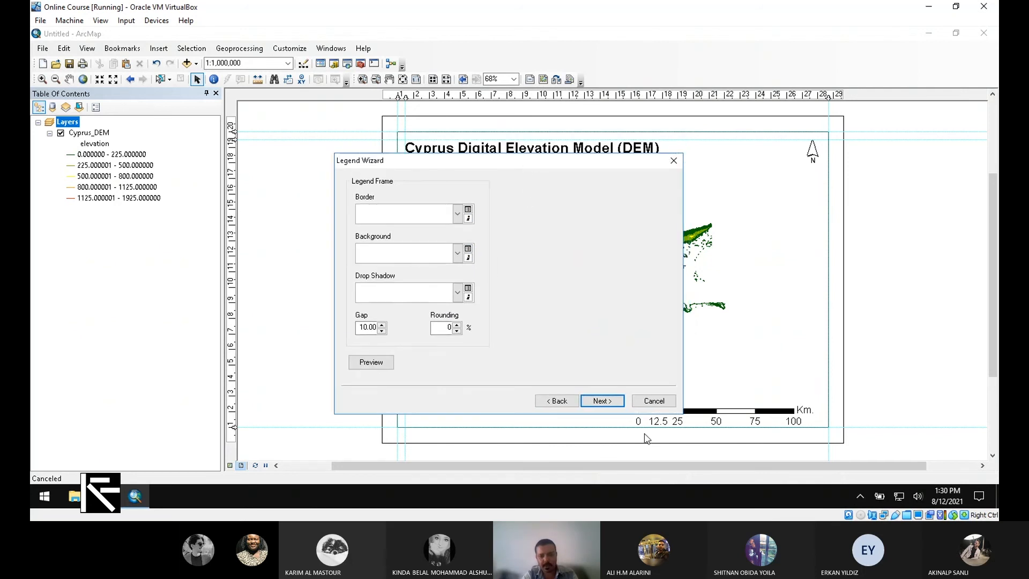
pyautogui.click(601, 402)
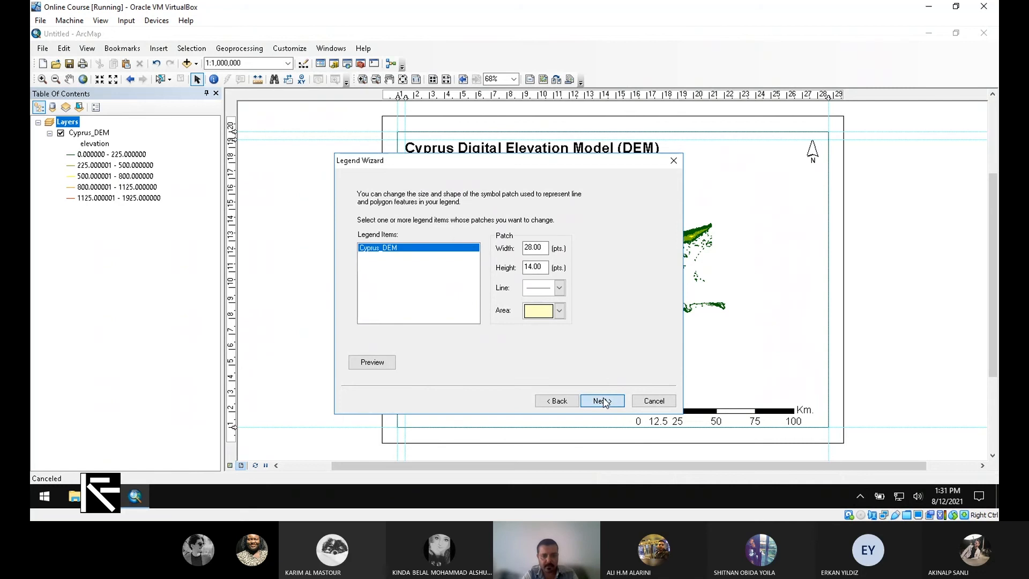
pyautogui.click(602, 401)
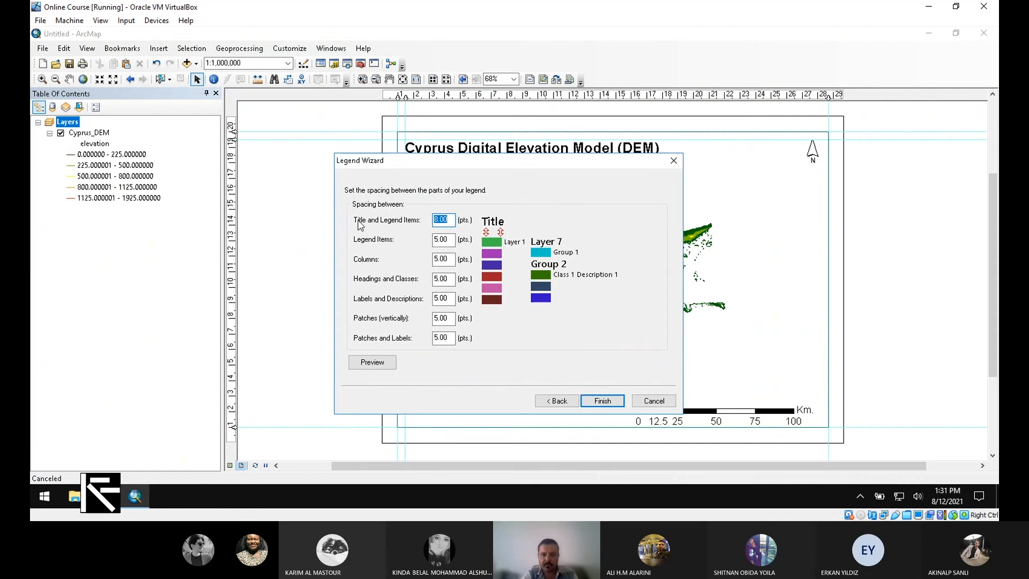
# Step: Go through the legend's spacing settings, create the legend with the default spacings and place it above the scale bar
pyautogui.click(449, 239)
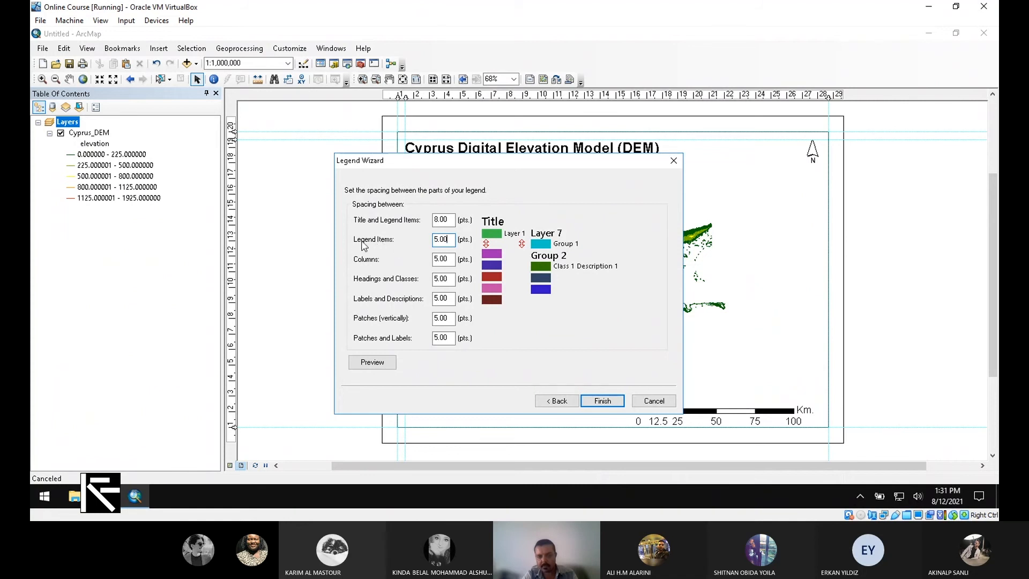
pyautogui.click(444, 261)
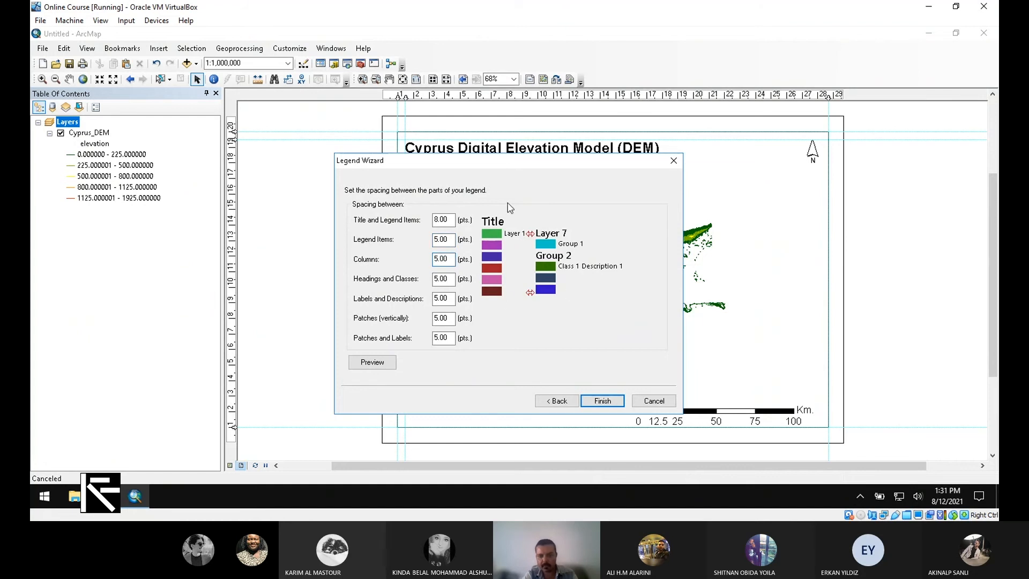
pyautogui.click(449, 278)
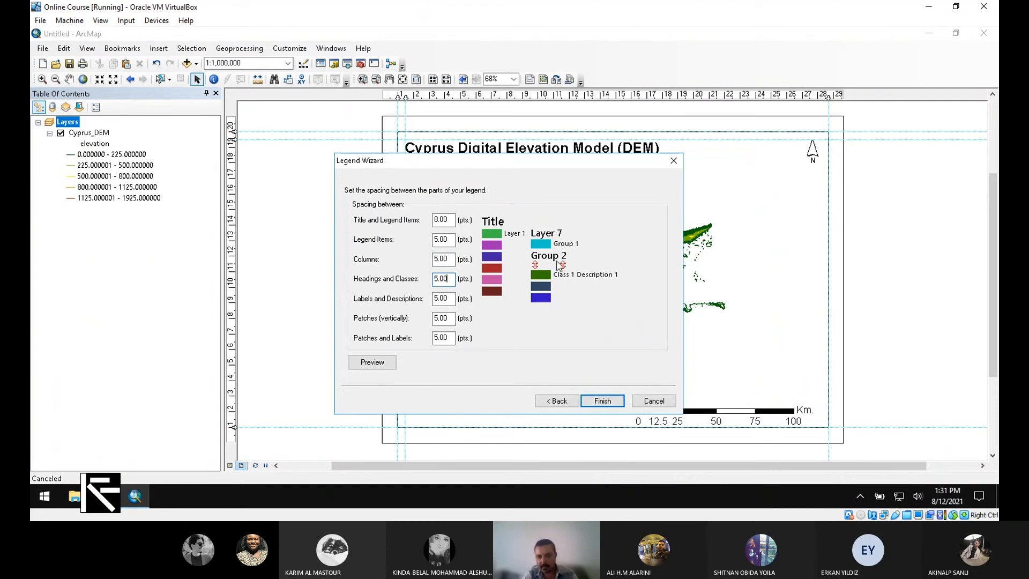
pyautogui.click(450, 301)
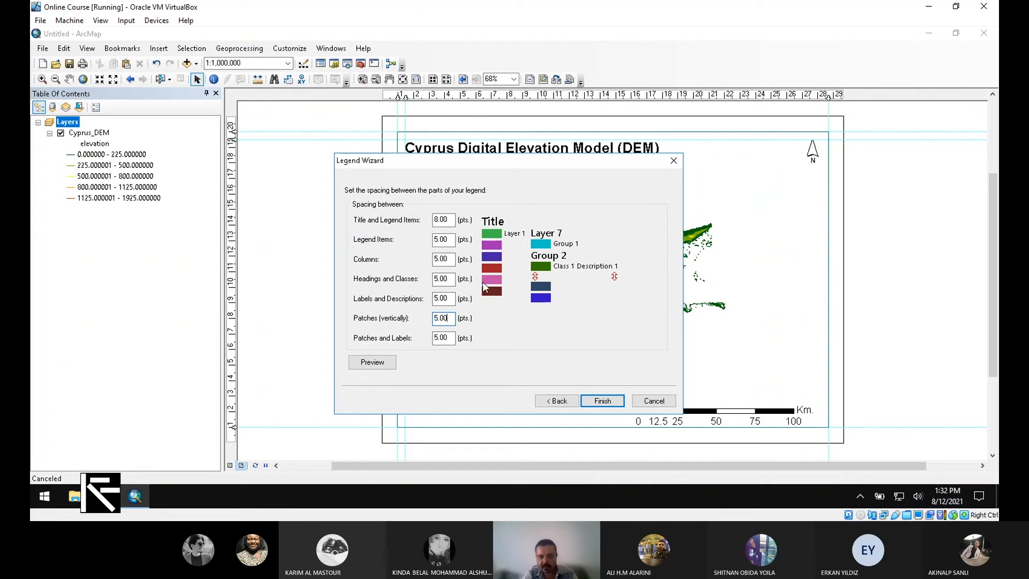
pyautogui.click(452, 337)
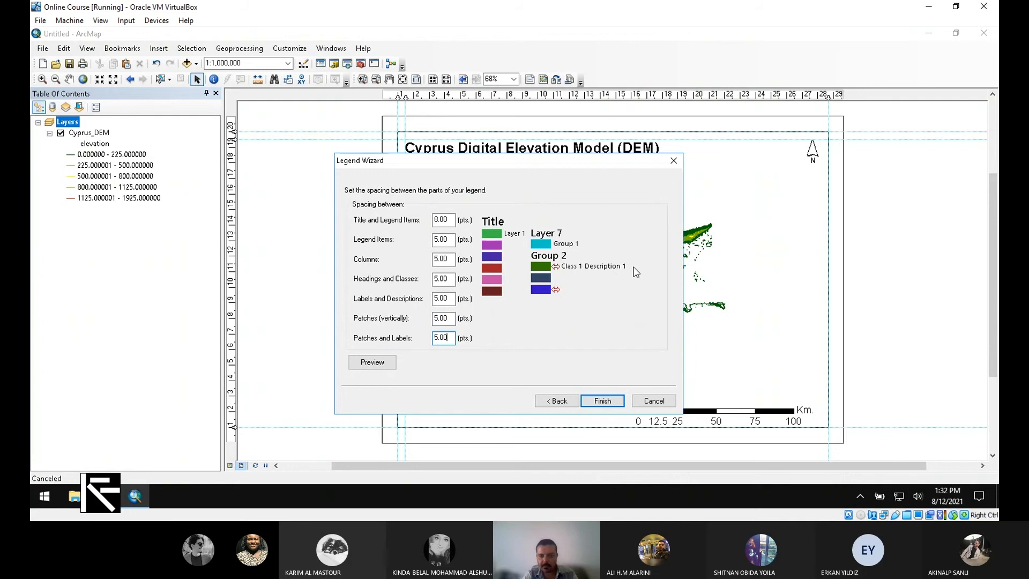
pyautogui.click(602, 401)
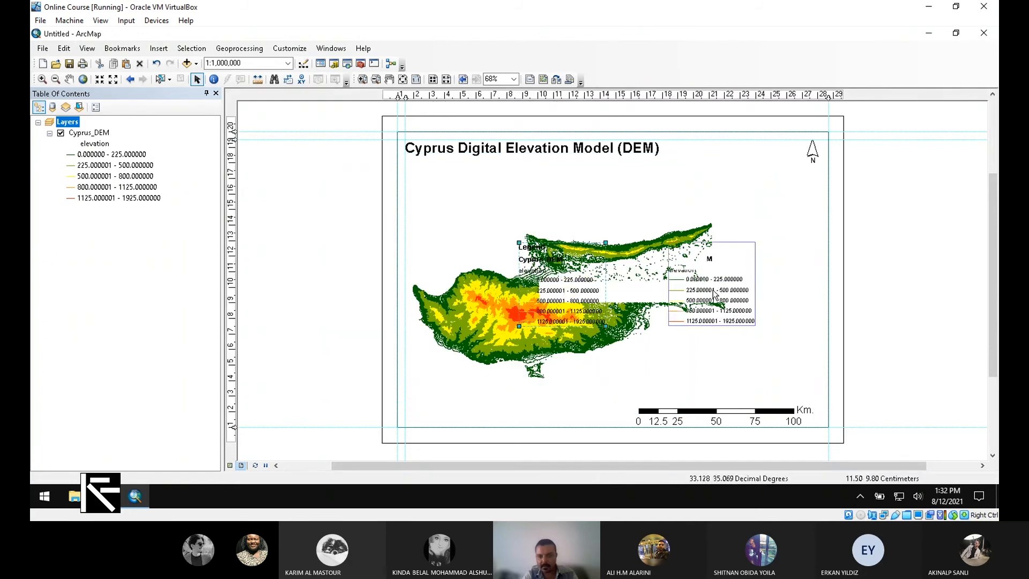
pyautogui.moveTo(714, 294); pyautogui.dragTo(767, 356)
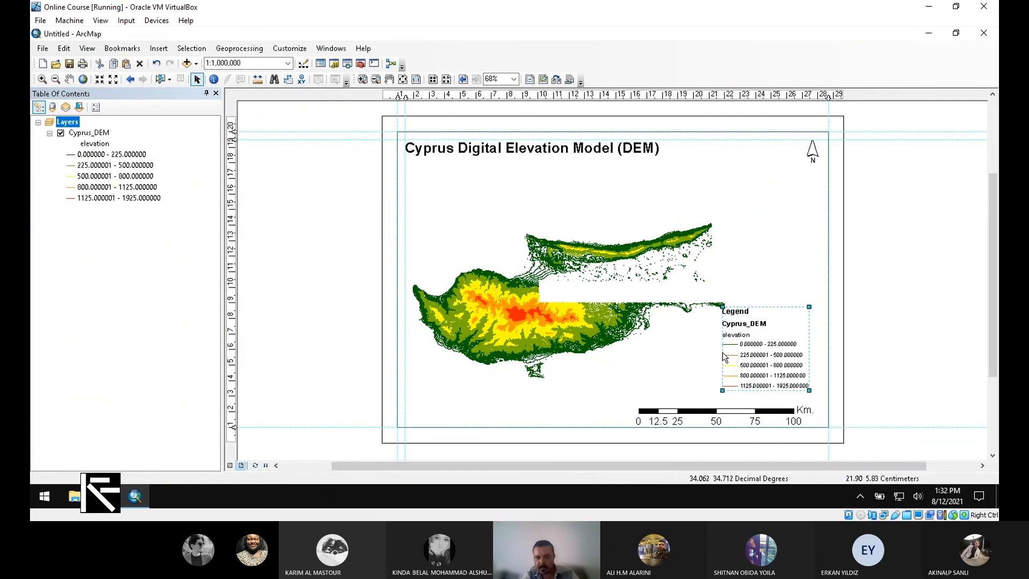
# Step: Pan the map within the data frame so that the whole island fits between the left edge and the north arrow
pyautogui.click(543, 214)
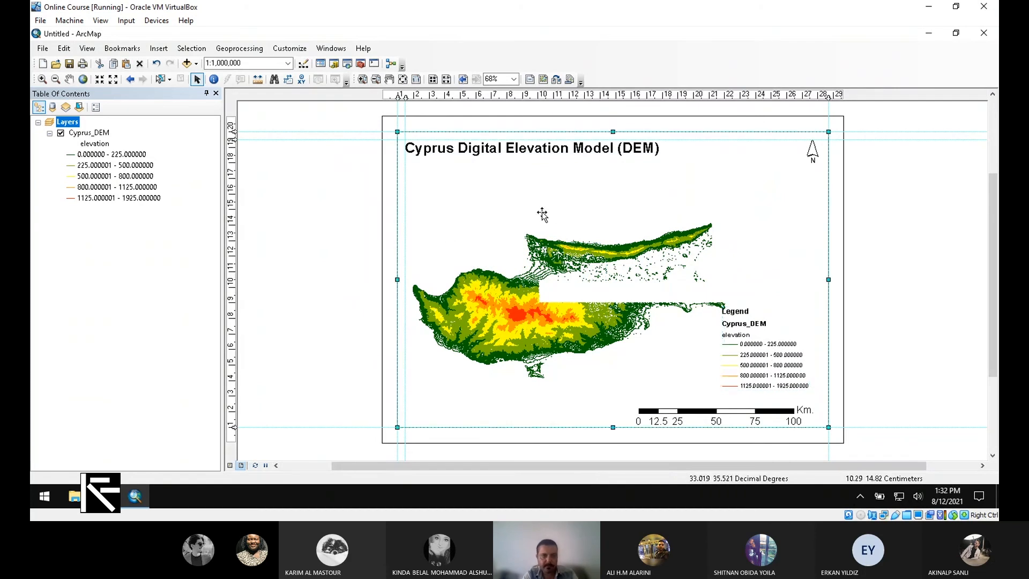
pyautogui.click(69, 79)
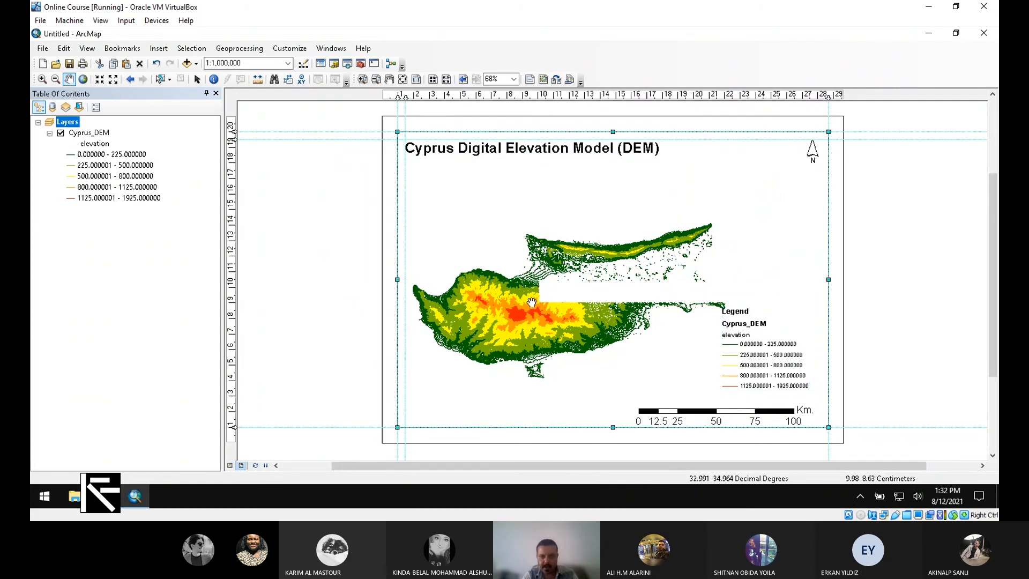
pyautogui.moveTo(532, 302); pyautogui.dragTo(539, 272)
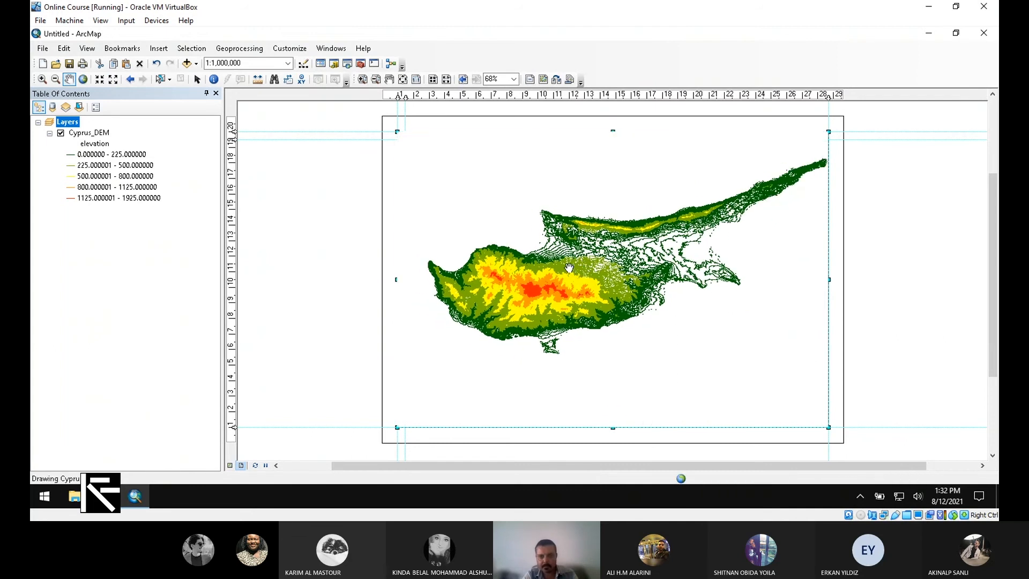
pyautogui.moveTo(570, 268); pyautogui.dragTo(550, 262)
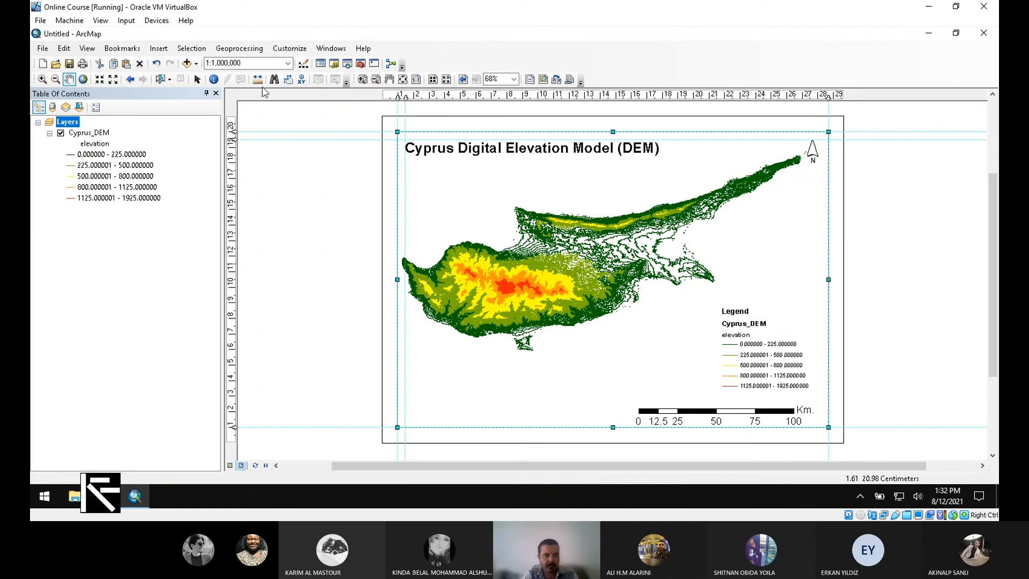
# Step: Move the legend to the data frame's lower-left corner, aligned with the inner vertical guide and the bottom guide
pyautogui.click(197, 79)
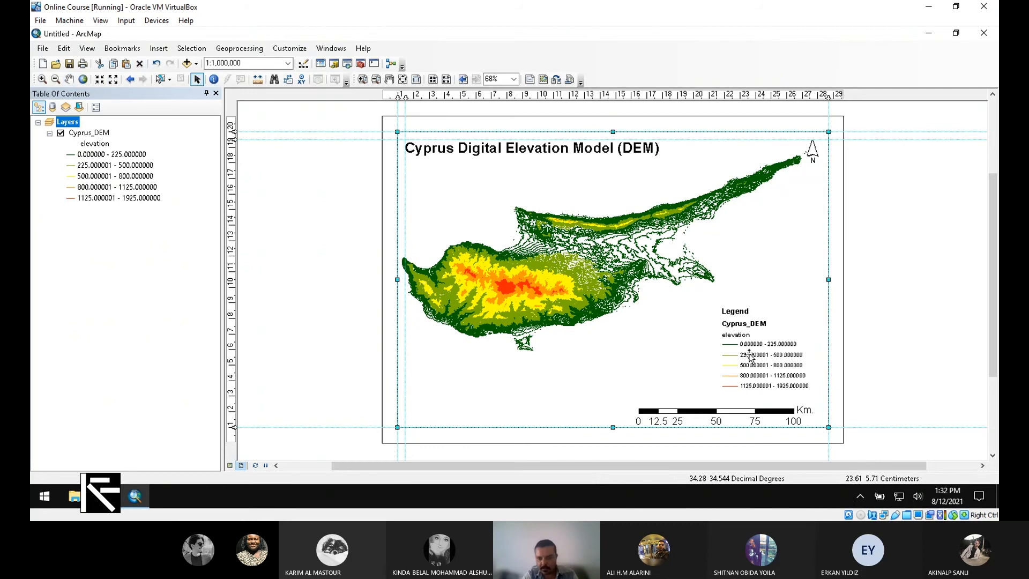
pyautogui.moveTo(767, 378); pyautogui.dragTo(450, 403)
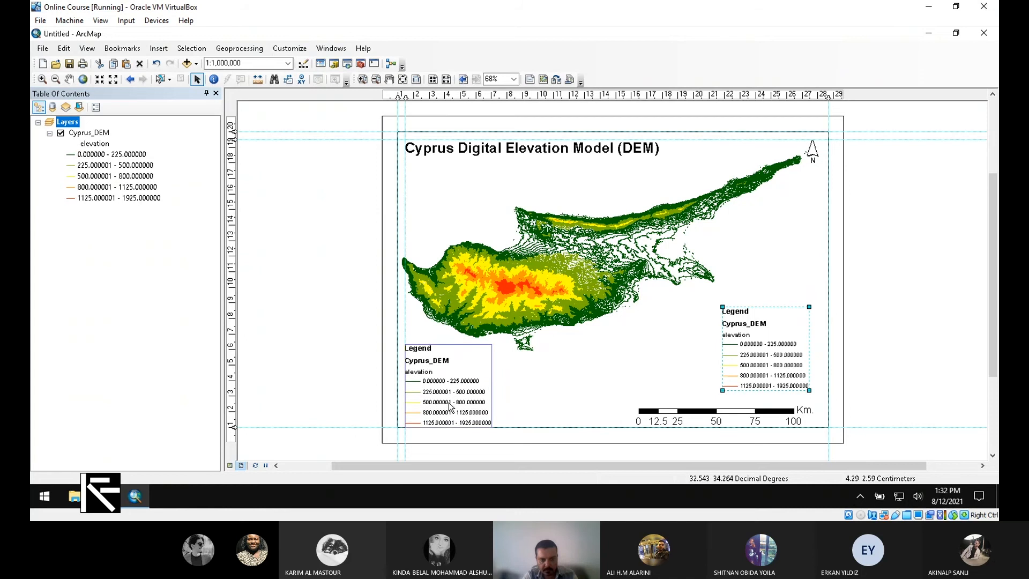
pyautogui.click(329, 340)
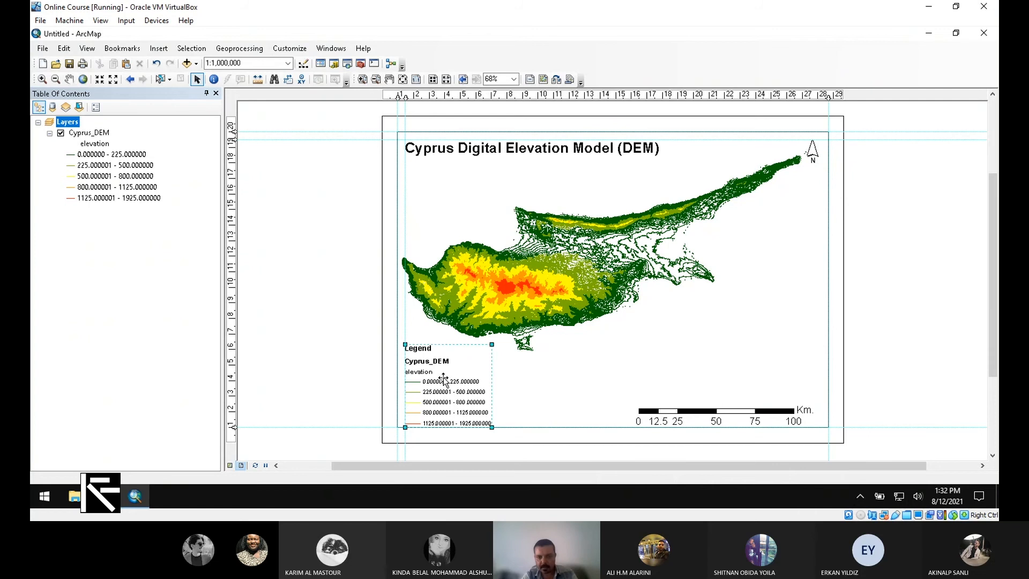
# Step: Hide the layer name and the heading of the Cyprus_DEM item in the legend, keeping only its class labels
pyautogui.rightClick(443, 377)
pyautogui.click(466, 370)
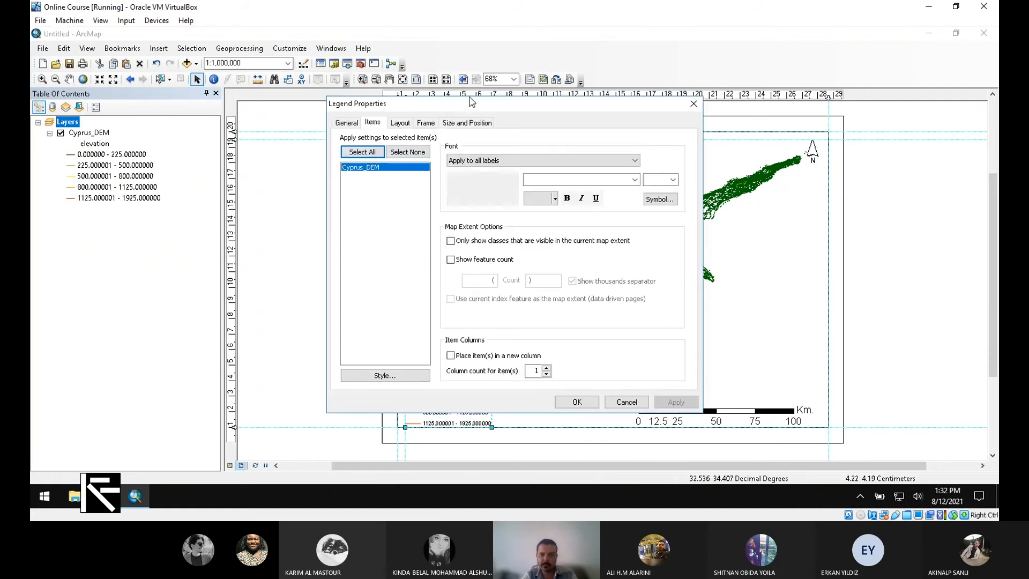
pyautogui.moveTo(471, 102); pyautogui.dragTo(695, 155)
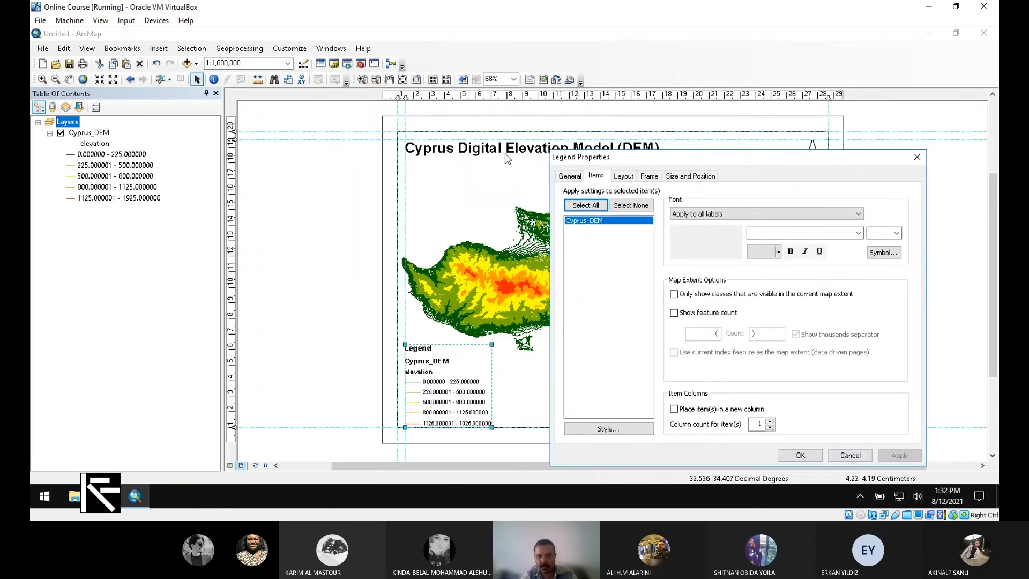
pyautogui.click(630, 430)
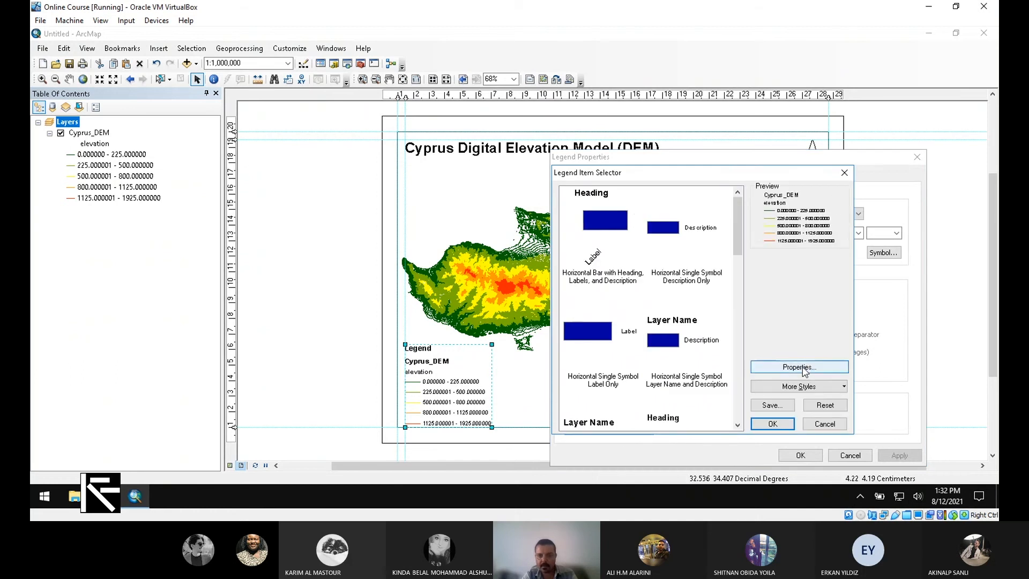
pyautogui.click(799, 367)
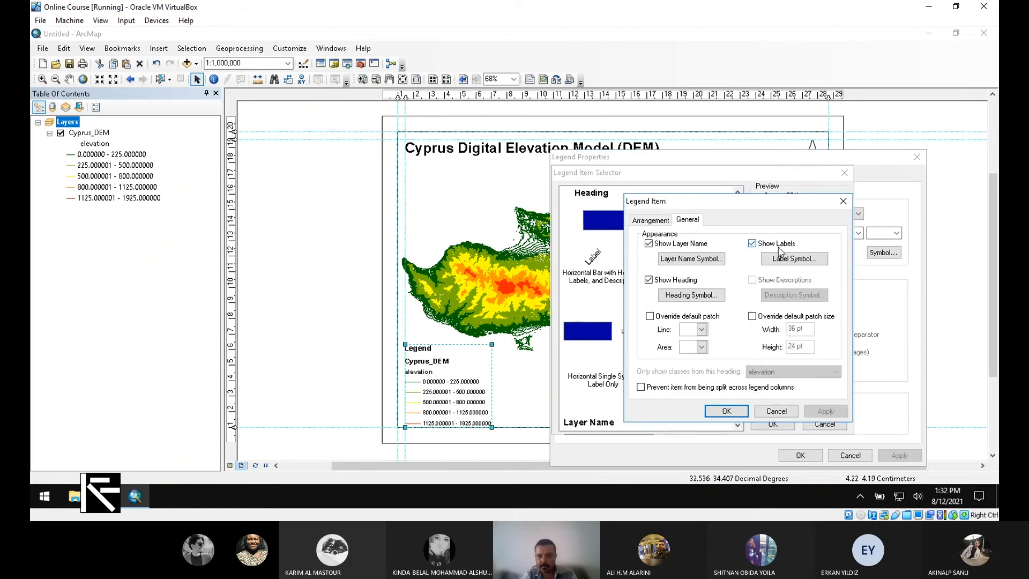
pyautogui.click(649, 243)
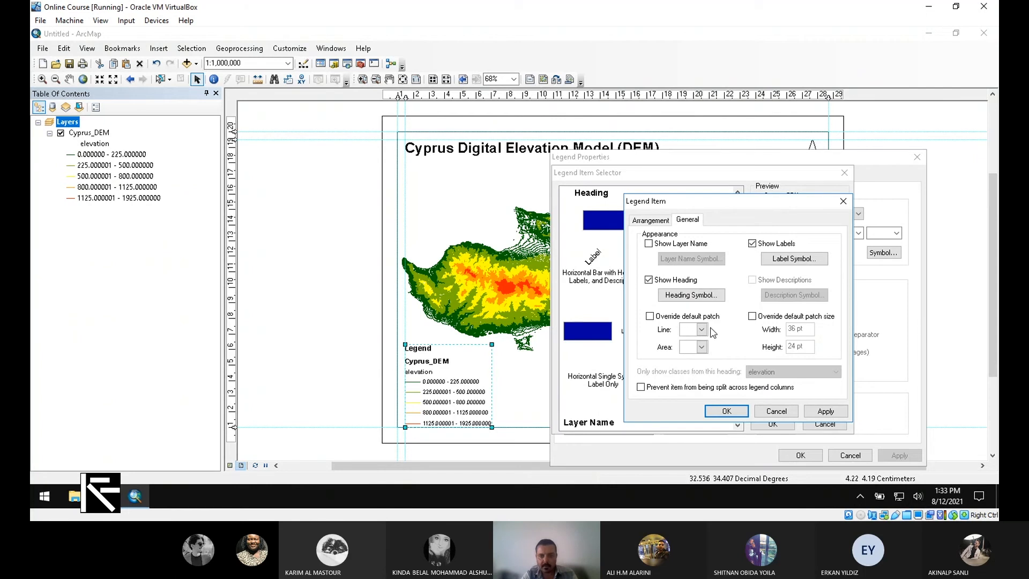
pyautogui.click(655, 282)
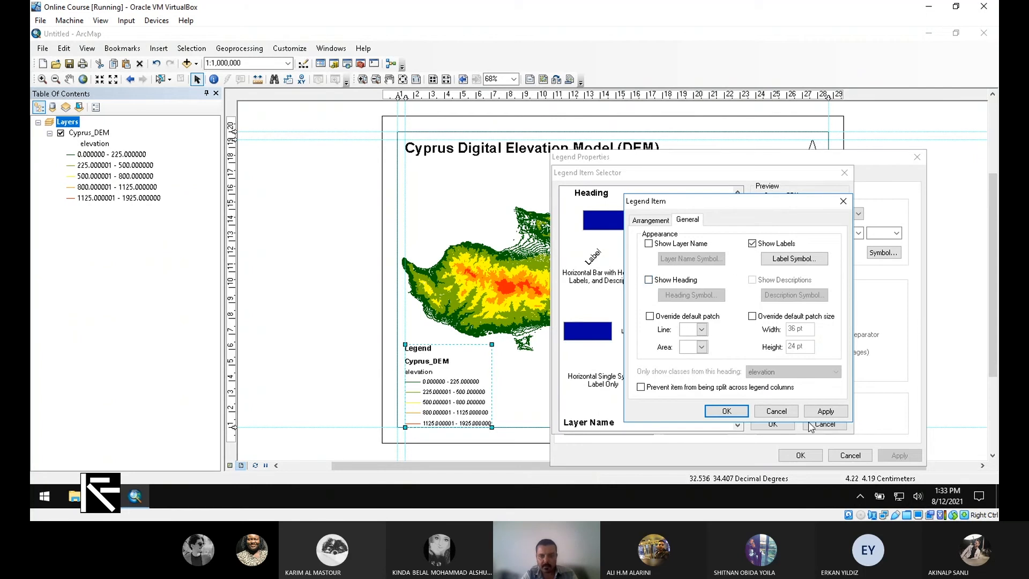
pyautogui.click(721, 410)
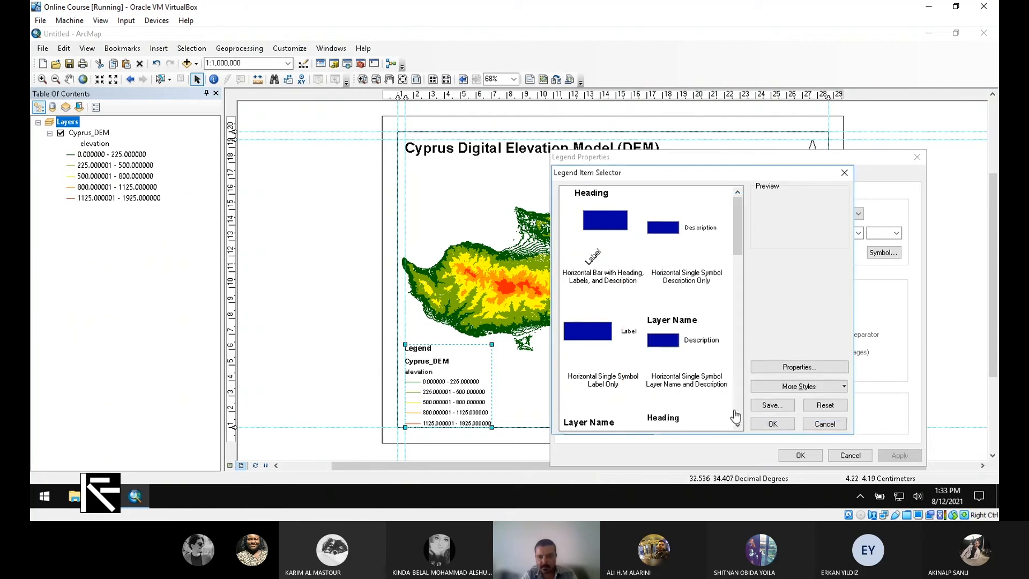
pyautogui.click(772, 423)
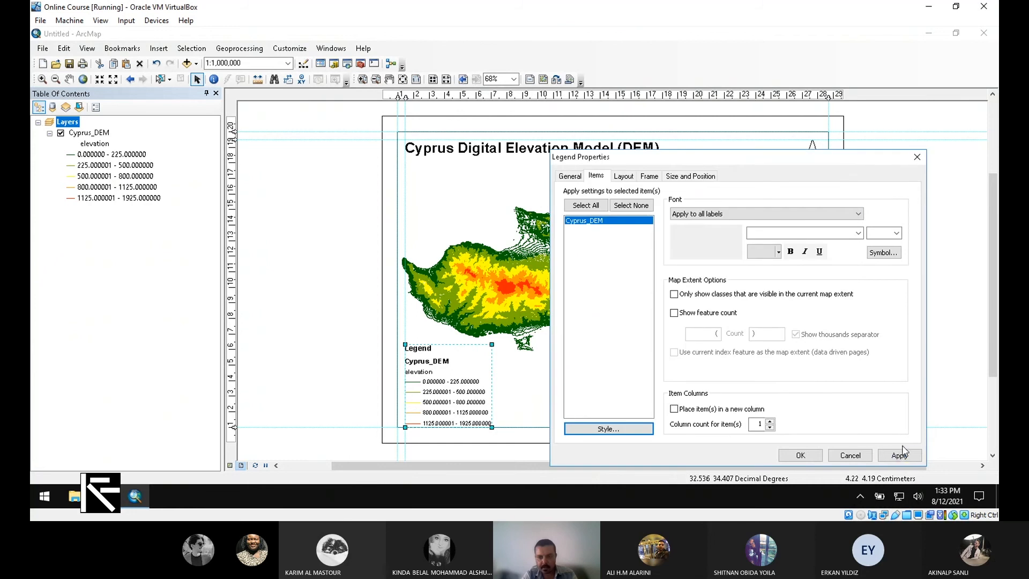
pyautogui.click(900, 454)
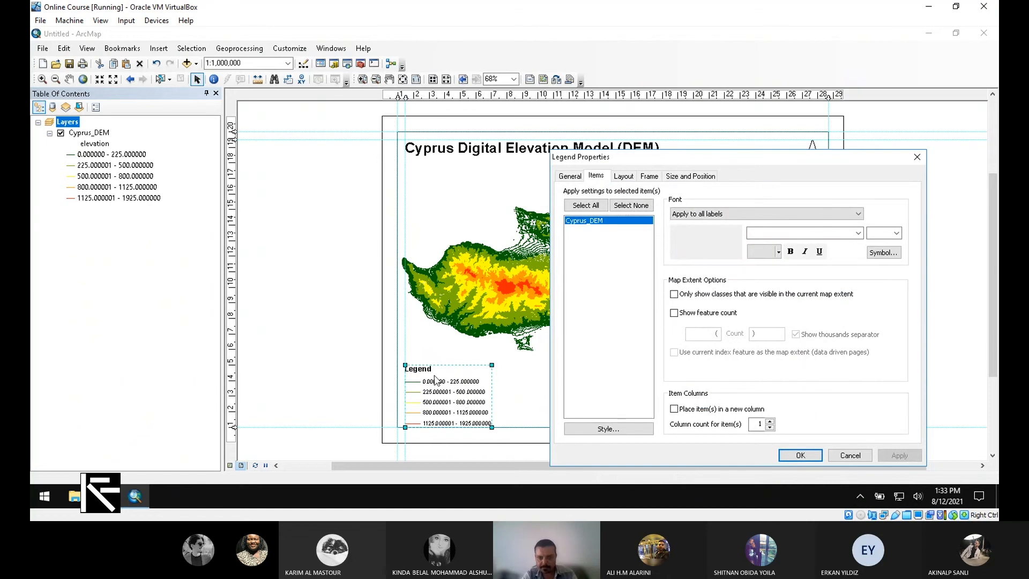
# Step: Try the ZigZag, Arc and Flowing Water shapes as the legend's default line patch
pyautogui.click(624, 177)
pyautogui.click(593, 332)
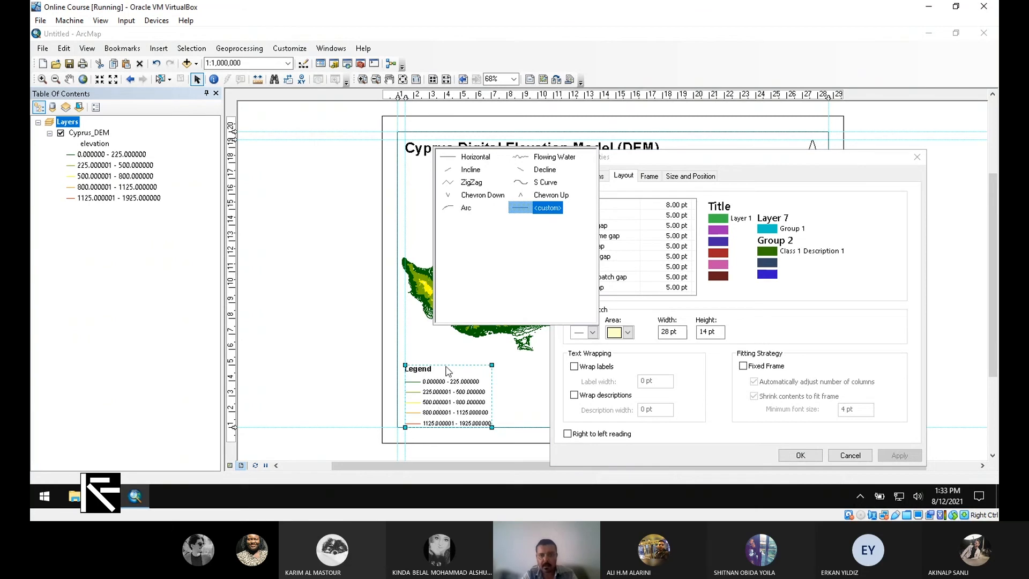
pyautogui.click(457, 183)
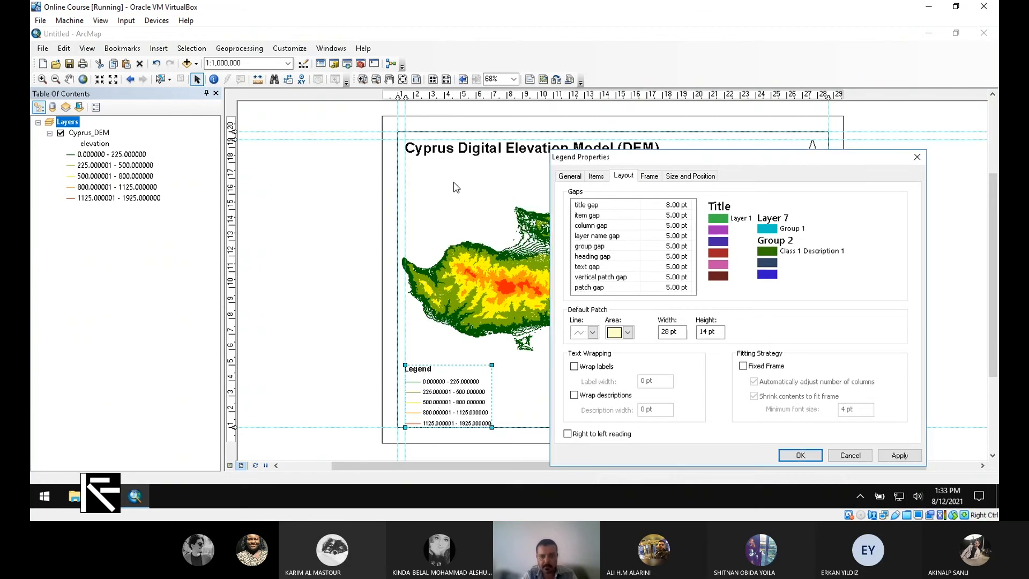
pyautogui.click(888, 455)
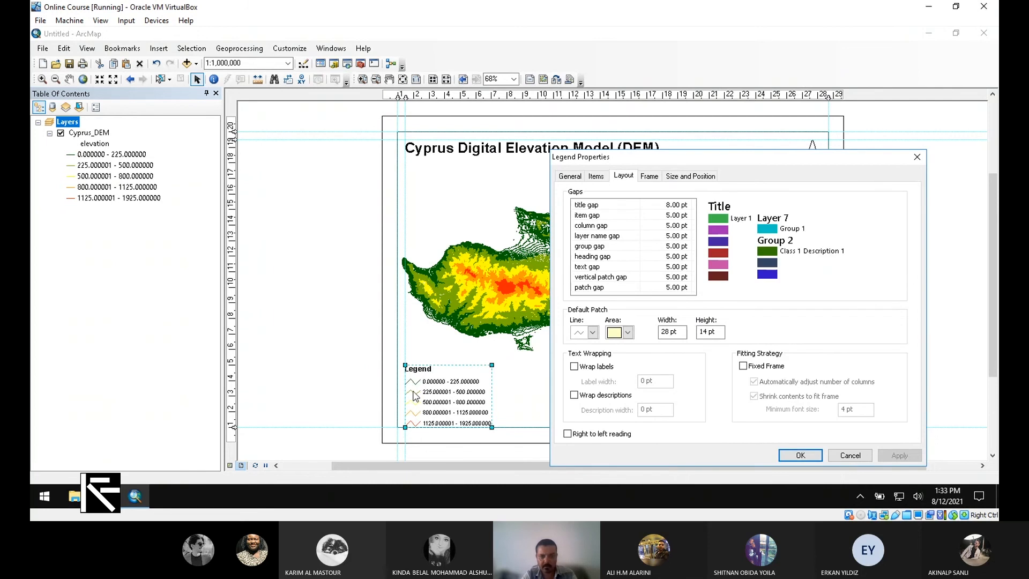
pyautogui.click(593, 332)
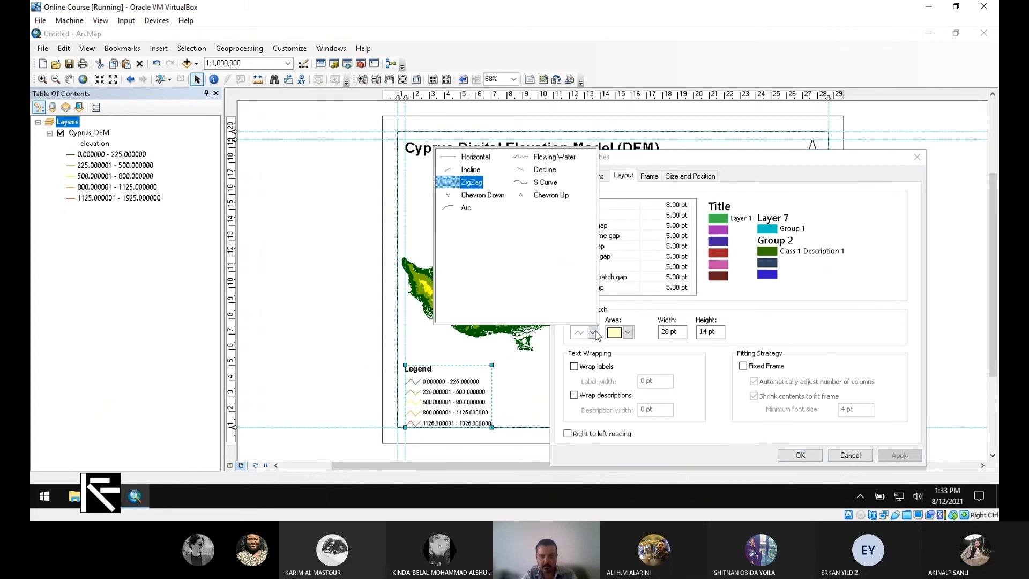
pyautogui.click(450, 208)
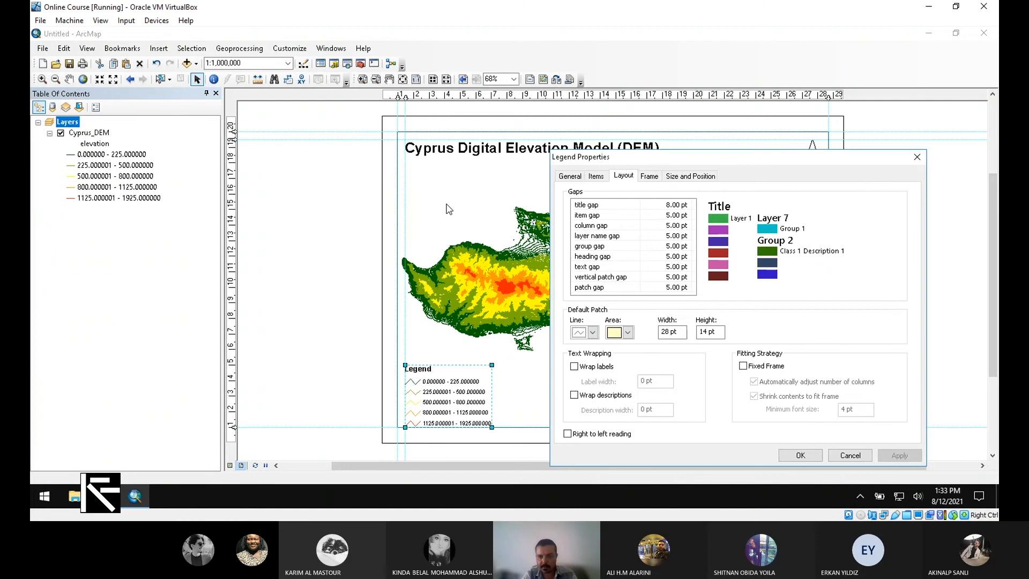
pyautogui.click(900, 455)
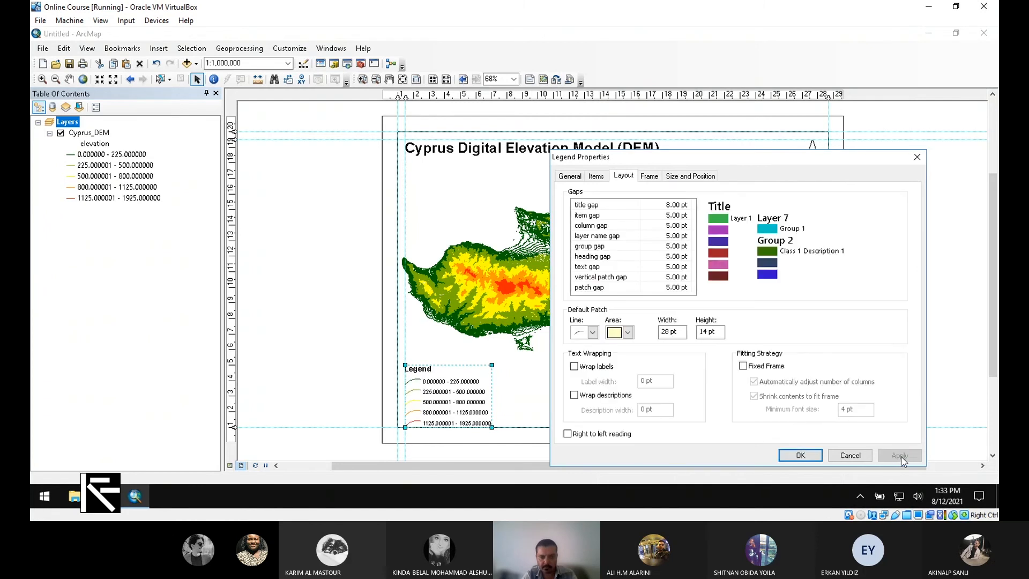
pyautogui.click(594, 332)
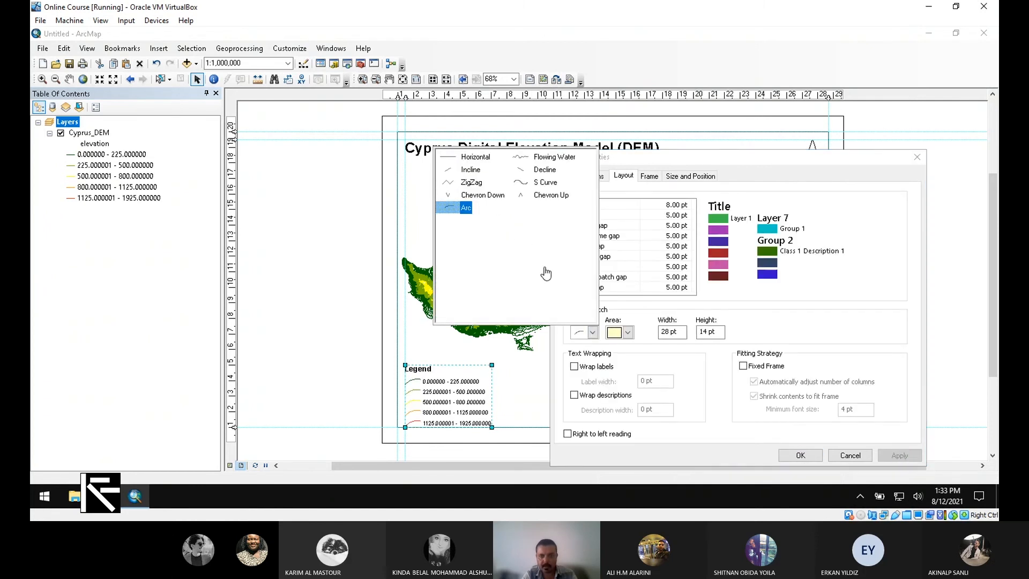
pyautogui.click(528, 157)
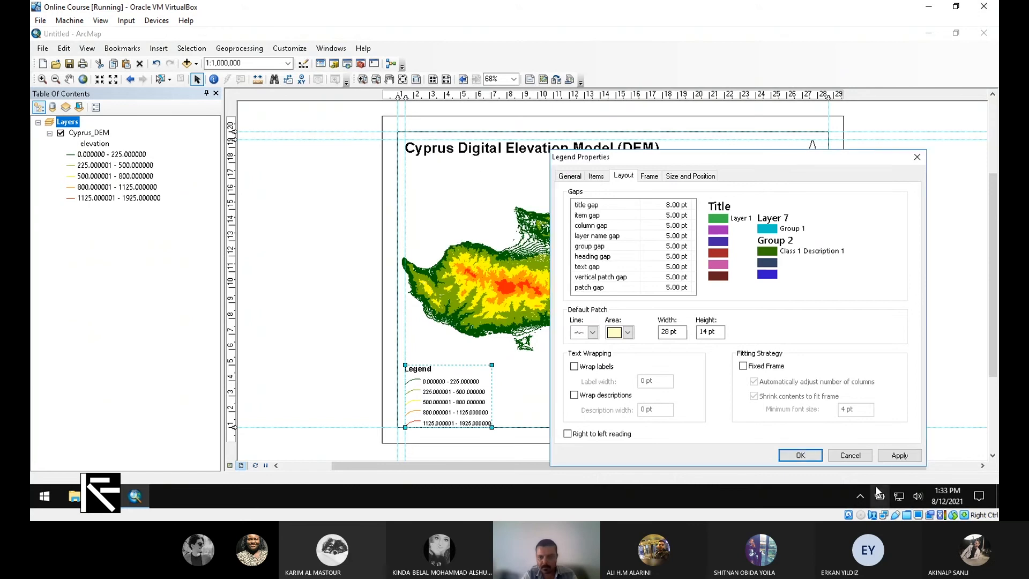
pyautogui.click(896, 456)
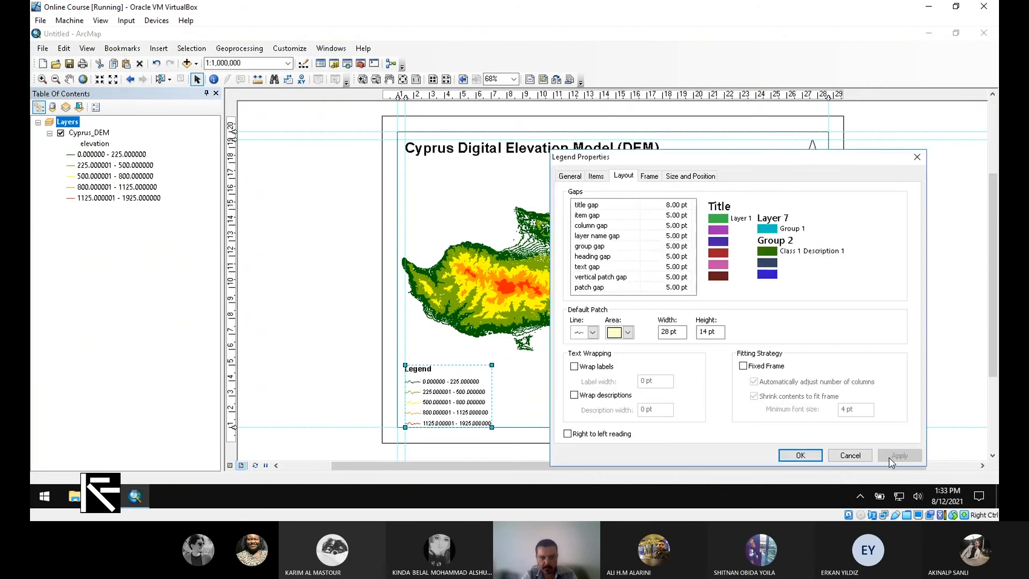
# Step: Set the legend's default line patch to S Curve and accept the legend properties
pyautogui.click(593, 333)
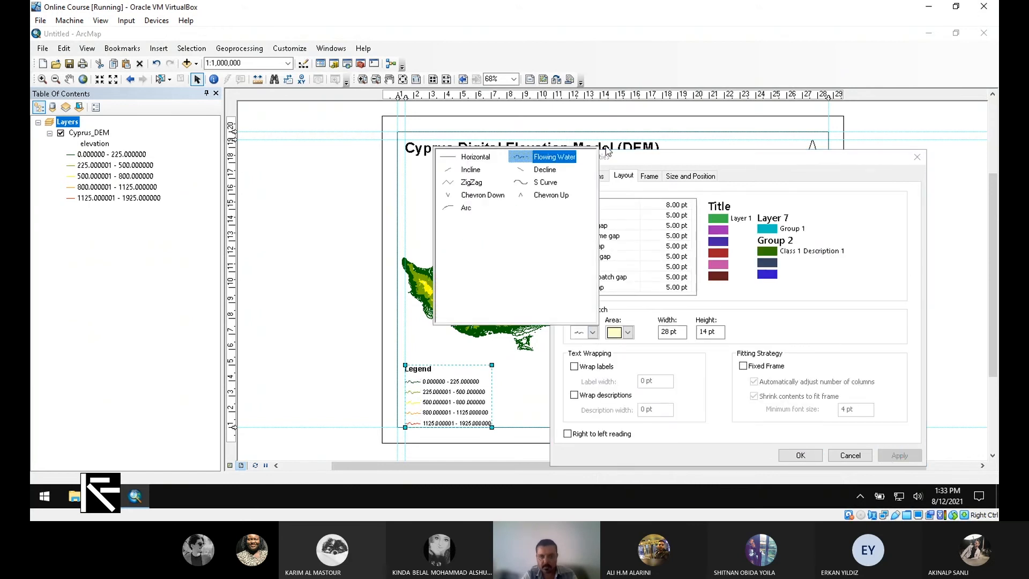
pyautogui.click(520, 183)
pyautogui.click(900, 455)
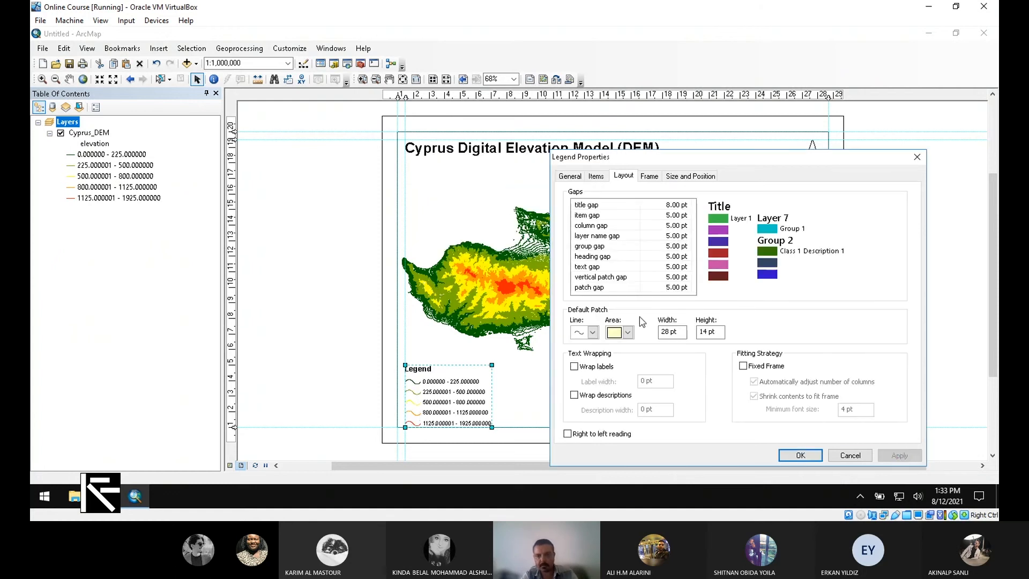
pyautogui.click(800, 455)
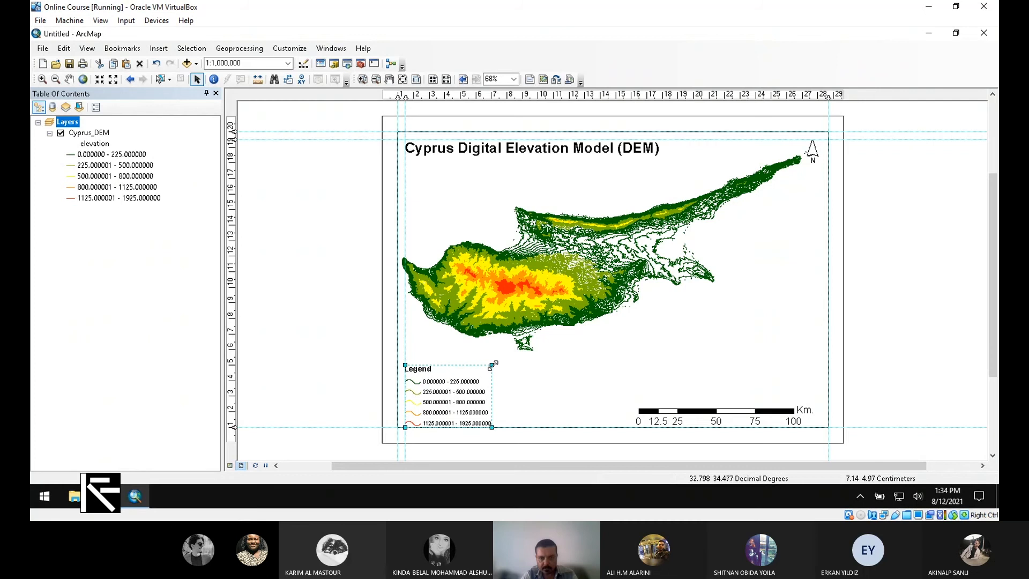
# Step: Enlarge the legend slightly from its upper-right corner and reduce the height of the scale bar
pyautogui.moveTo(491, 368); pyautogui.dragTo(502, 357)
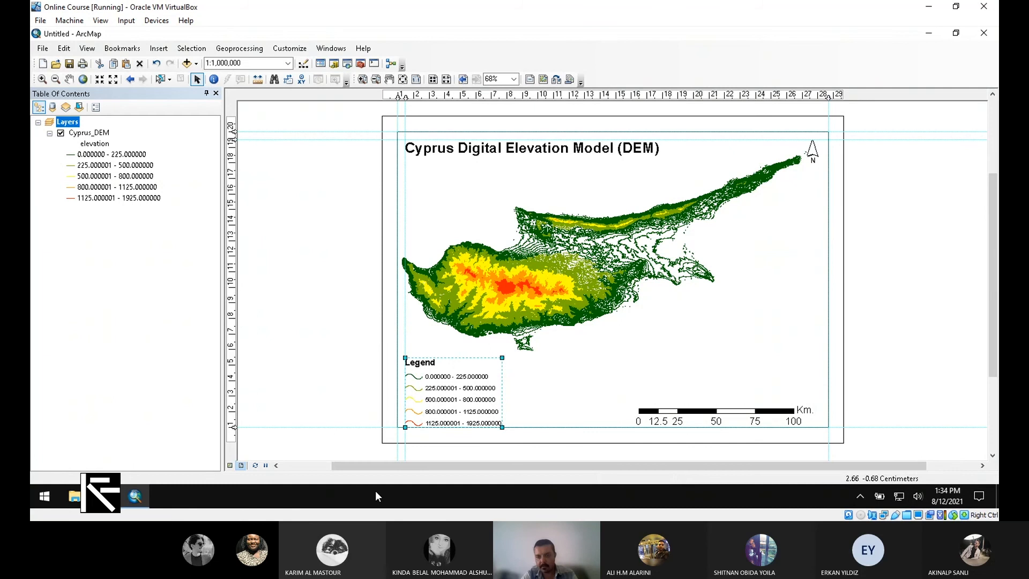
pyautogui.click(768, 422)
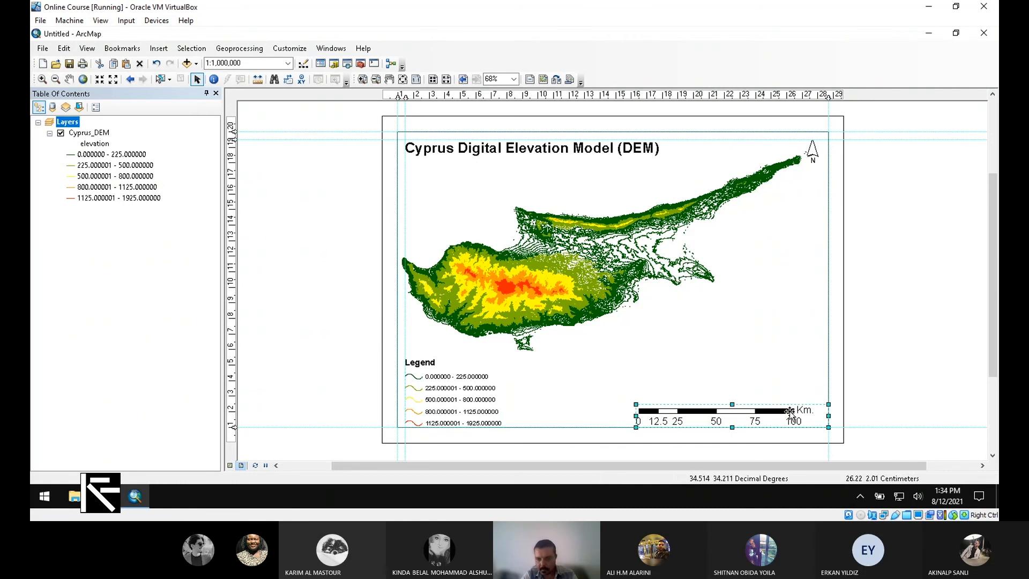
pyautogui.moveTo(735, 403); pyautogui.dragTo(737, 414)
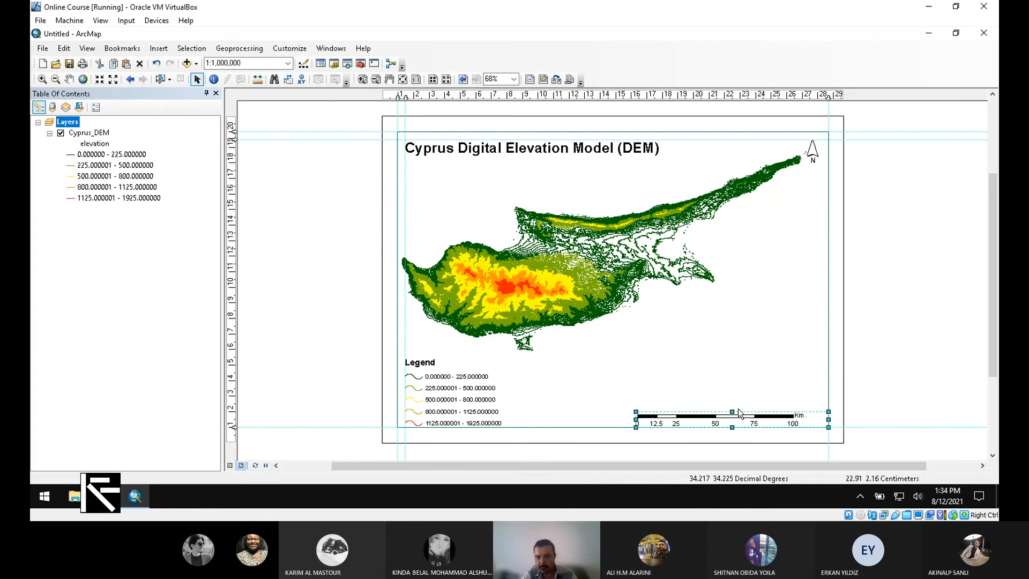
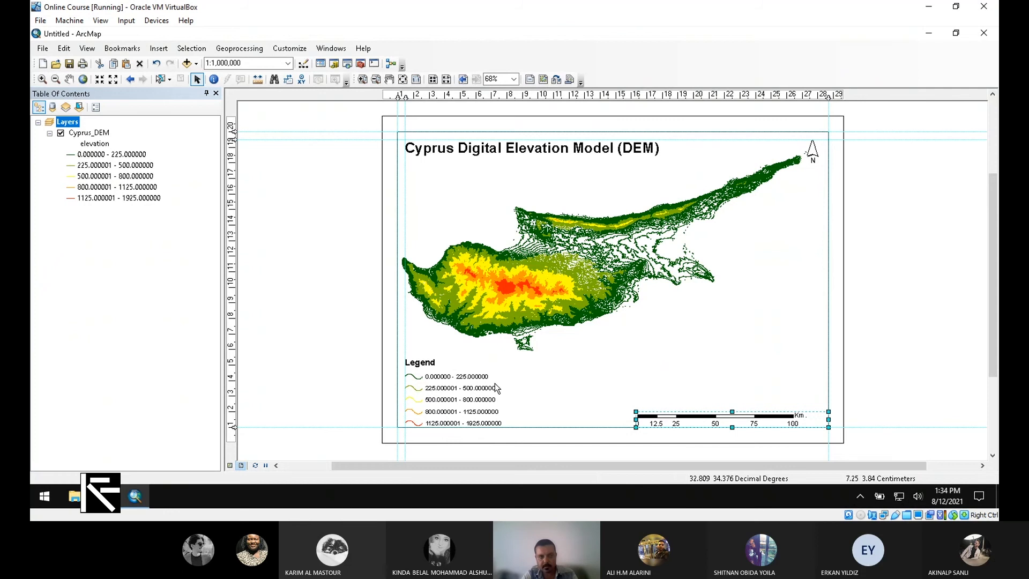
# Step: In the Cyprus_DEM layer's symbology, label the lowest elevation class (0–225) as "Very Low"
pyautogui.click(95, 133)
pyautogui.rightClick(96, 133)
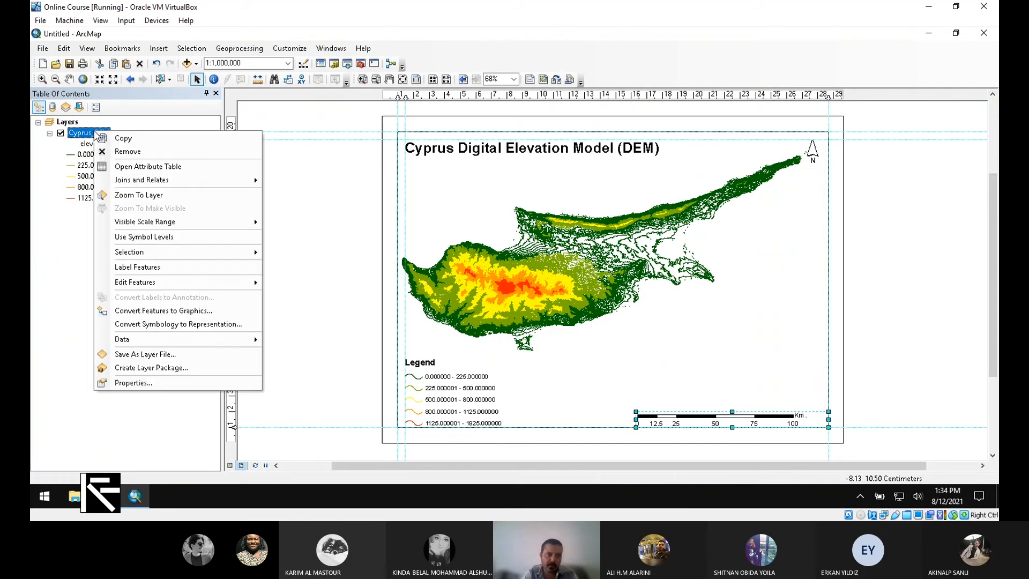
pyautogui.click(186, 383)
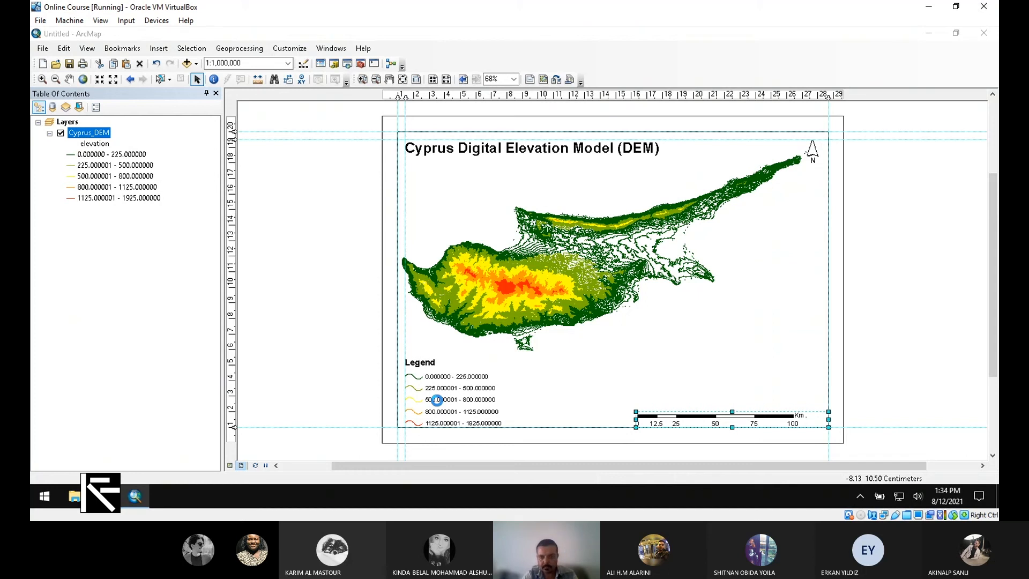
pyautogui.moveTo(509, 106); pyautogui.dragTo(748, 178)
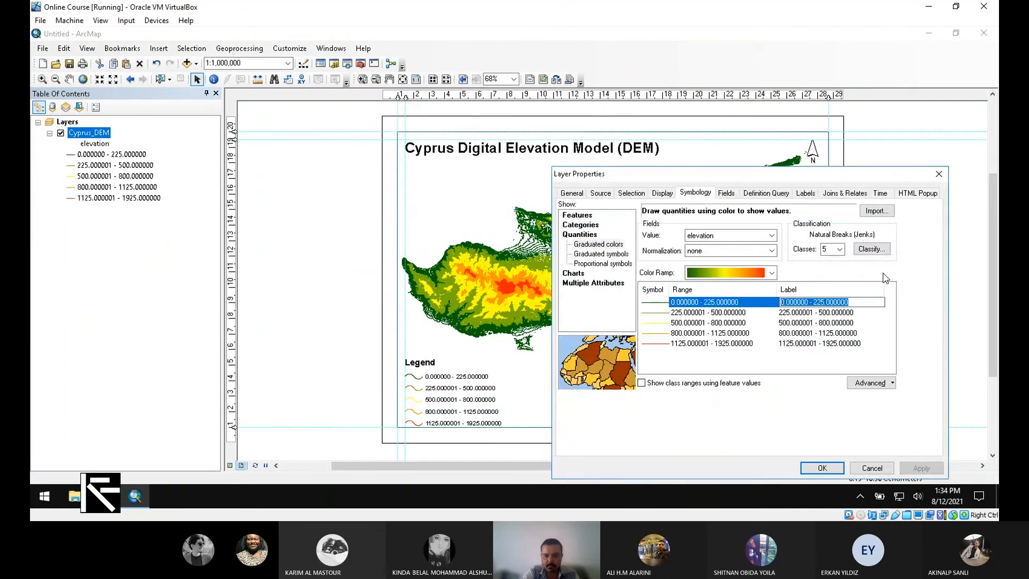
pyautogui.write('Low')
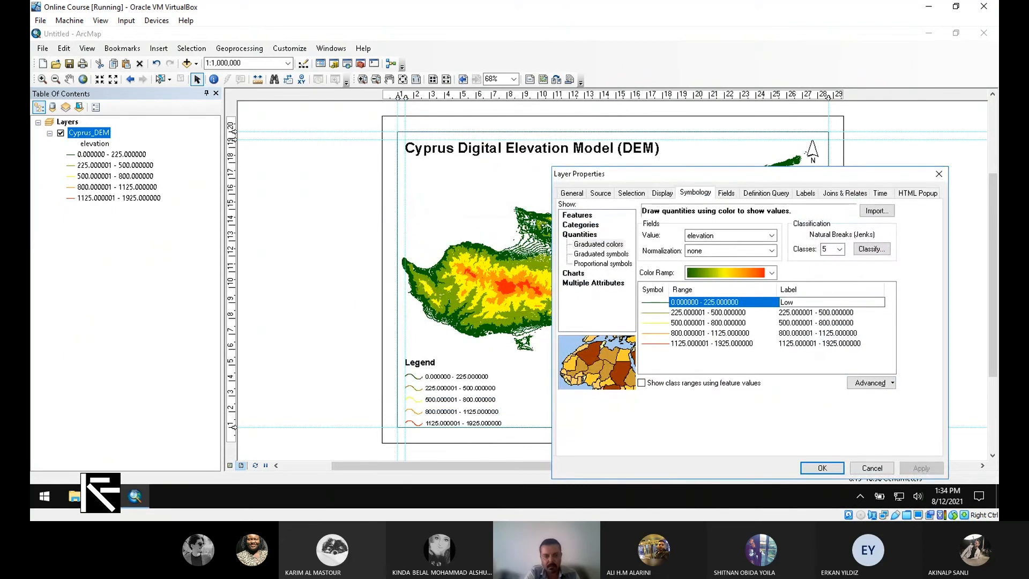
pyautogui.write('Ver')
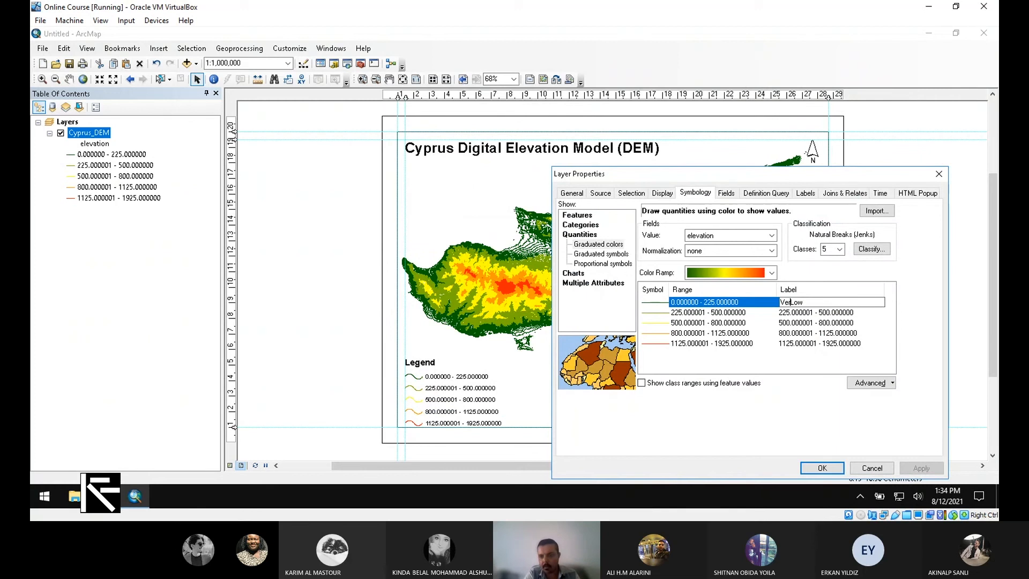
pyautogui.write('y')
pyautogui.press('End')
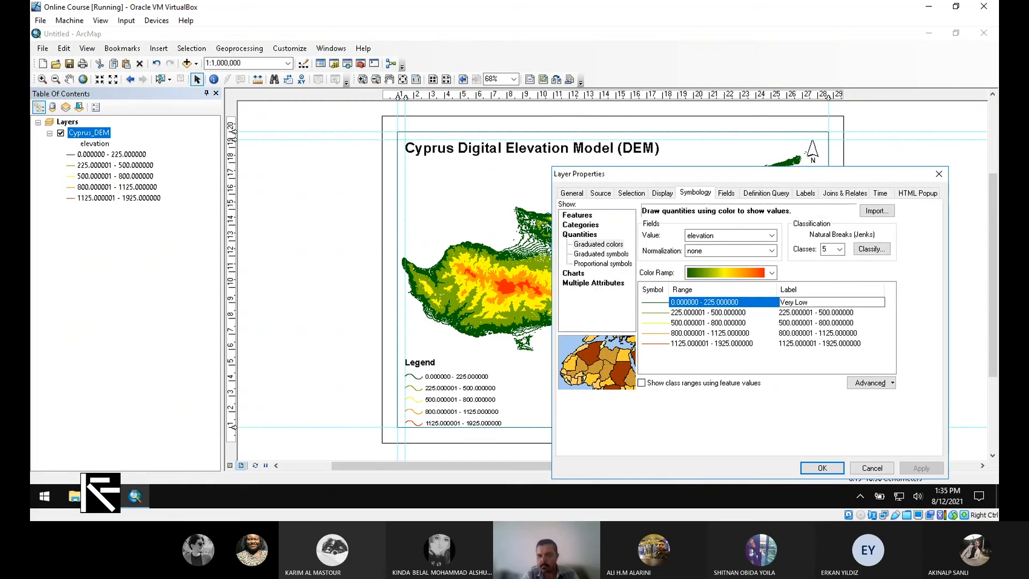
# Step: Label the 225–500 elevation class as "Low" and the 500–800 class as "Moderate"
pyautogui.click(831, 313)
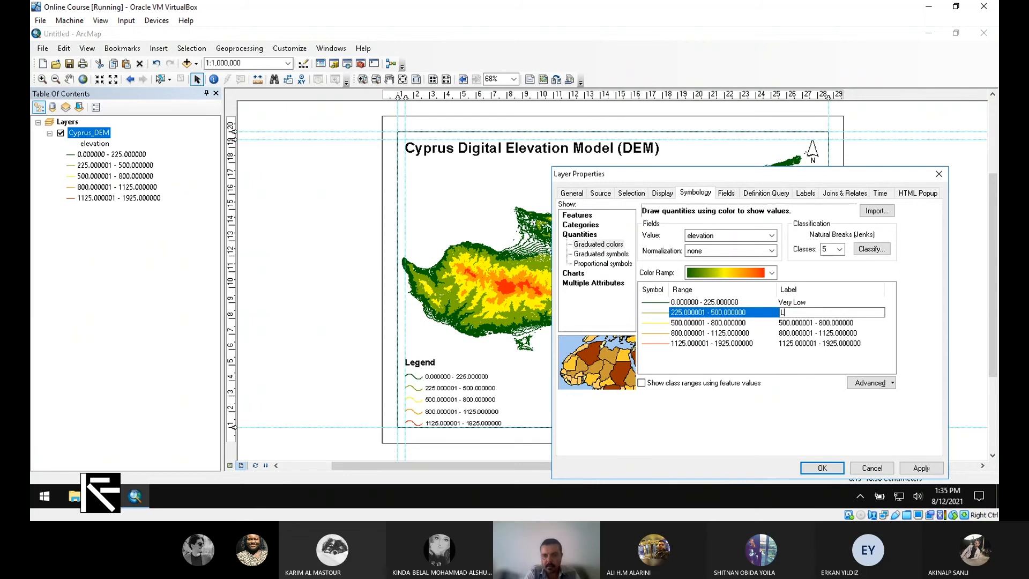
pyautogui.write('ow')
pyautogui.click(862, 321)
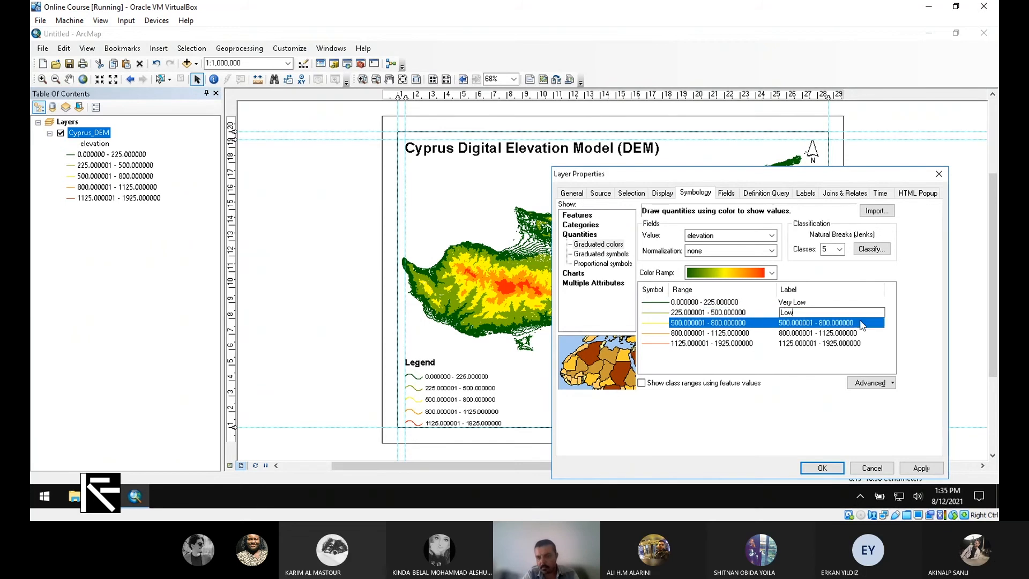
pyautogui.write('Moderat')
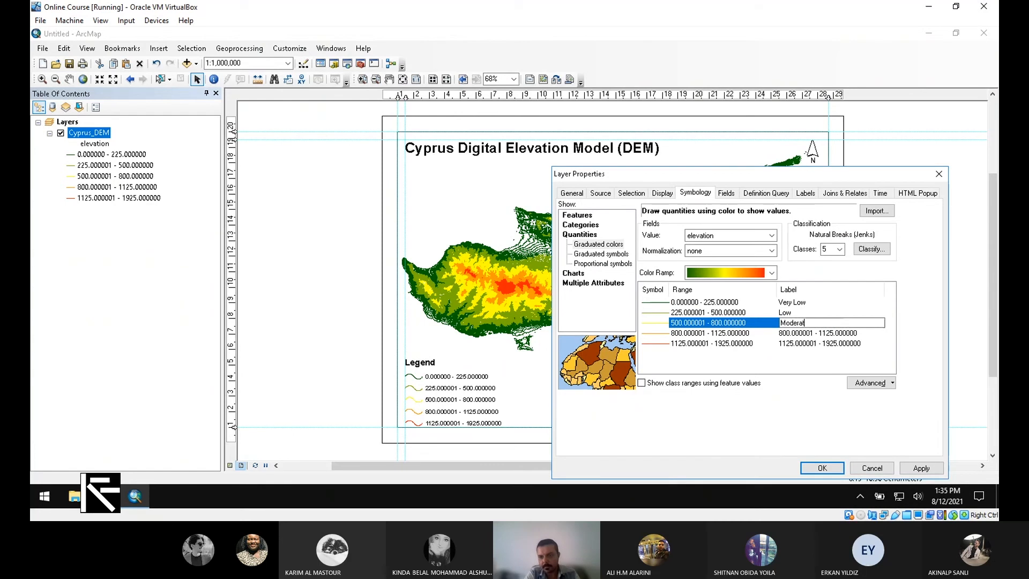
pyautogui.write('e')
pyautogui.press('Tab')
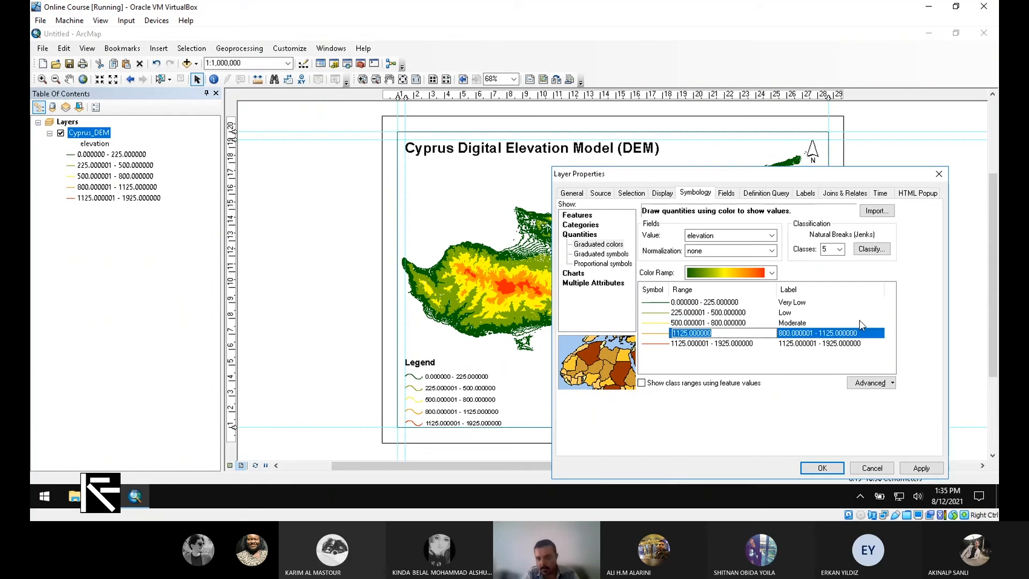
# Step: Label the 800–1125 elevation class "High" and the 1125–1925 class "Very High", and accept the layer properties
pyautogui.click(832, 333)
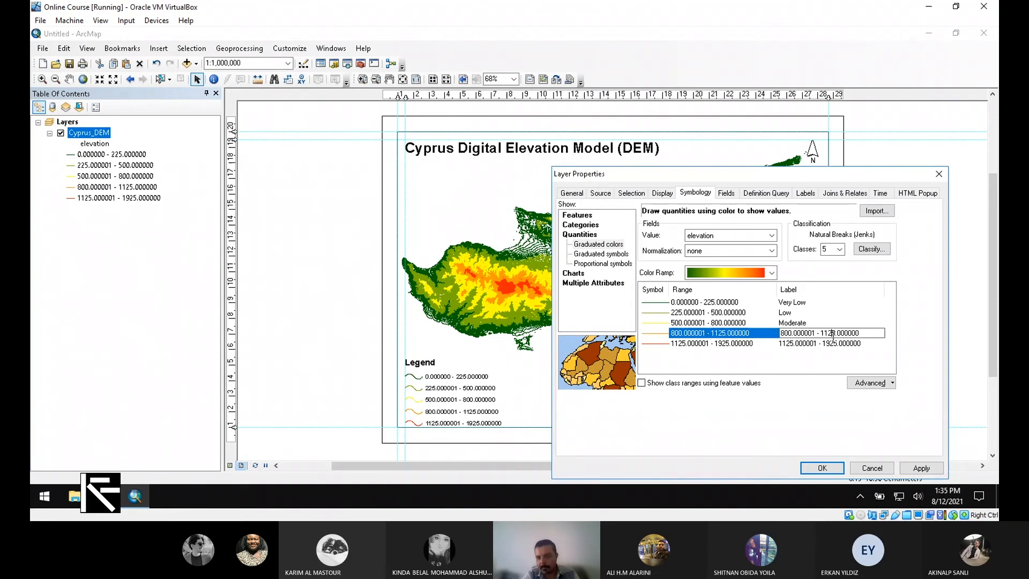
pyautogui.write('High')
pyautogui.click(850, 343)
pyautogui.doubleClick(849, 343)
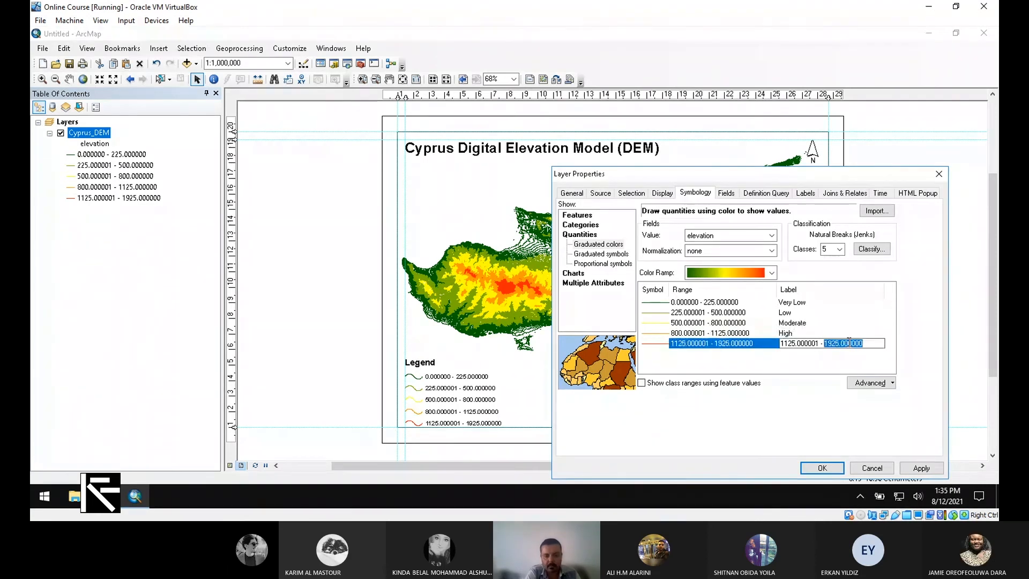
pyautogui.hotkey('ctrl', 'a')
pyautogui.write('Very High')
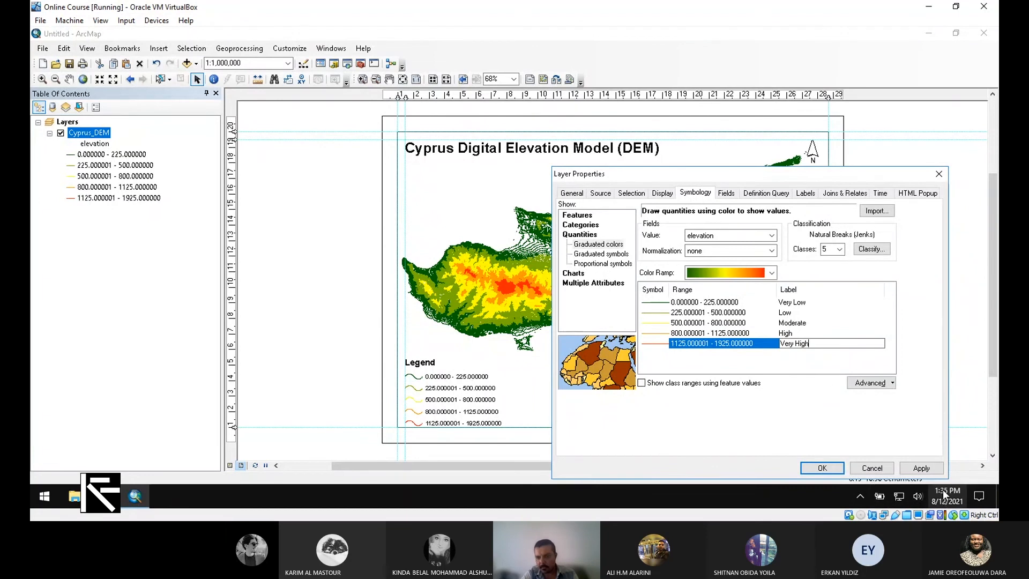
pyautogui.click(928, 472)
pyautogui.click(923, 471)
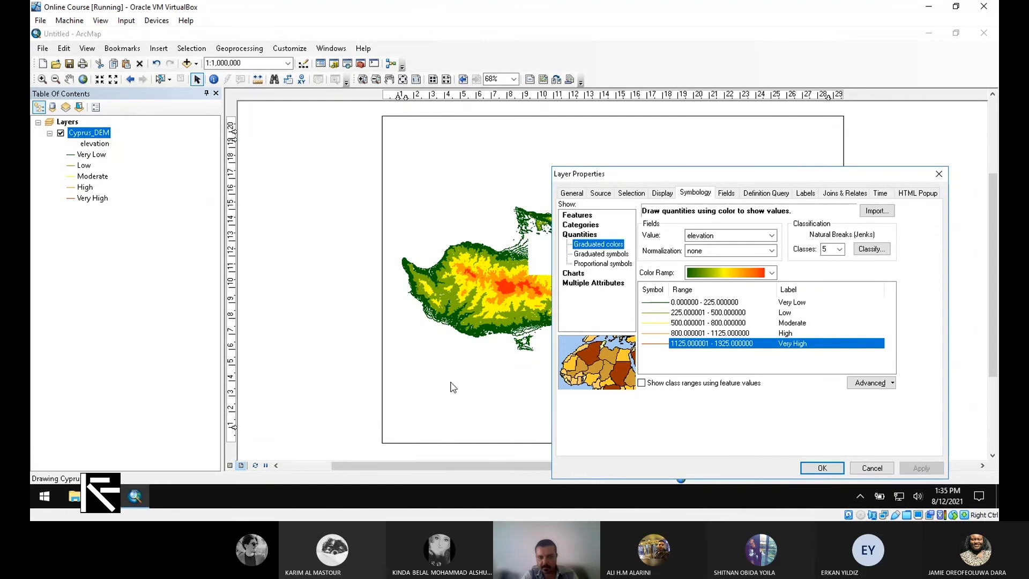
pyautogui.click(824, 467)
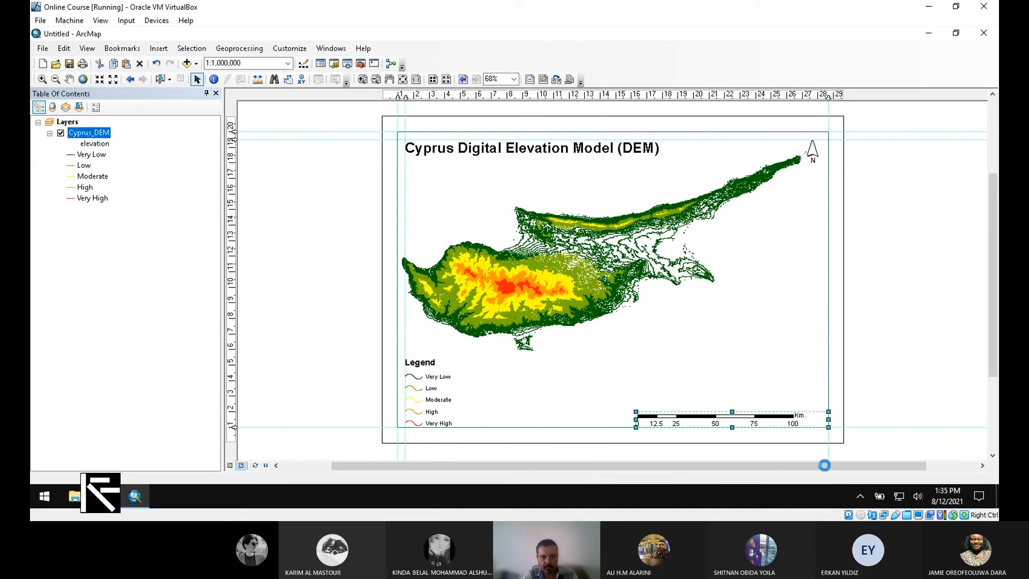
# Step: Enlarge the legend slightly from its upper-right corner and turn on the feature count for its Cyprus_DEM item
pyautogui.click(442, 385)
pyautogui.moveTo(452, 357); pyautogui.dragTo(459, 348)
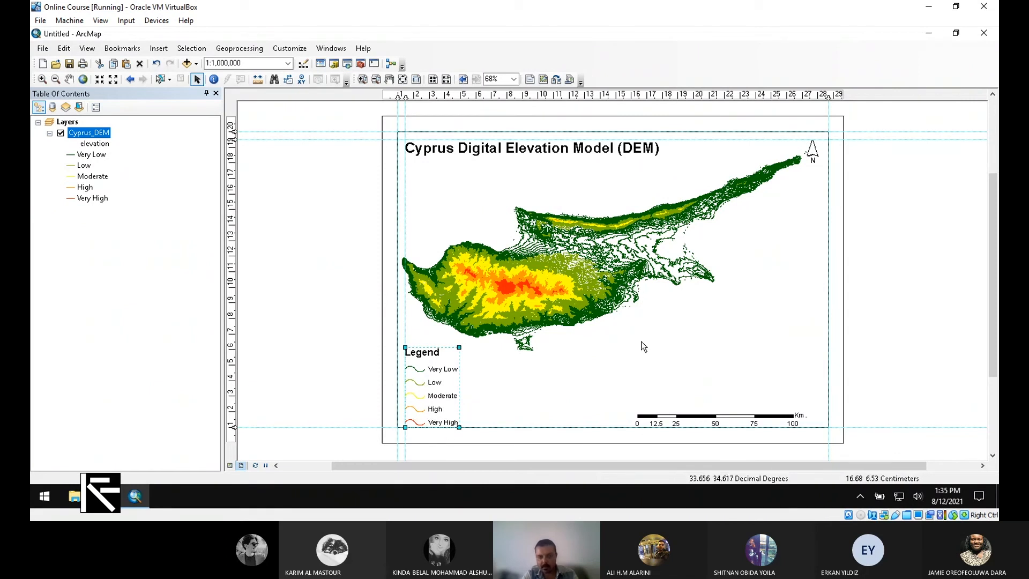
pyautogui.rightClick(436, 371)
pyautogui.click(469, 359)
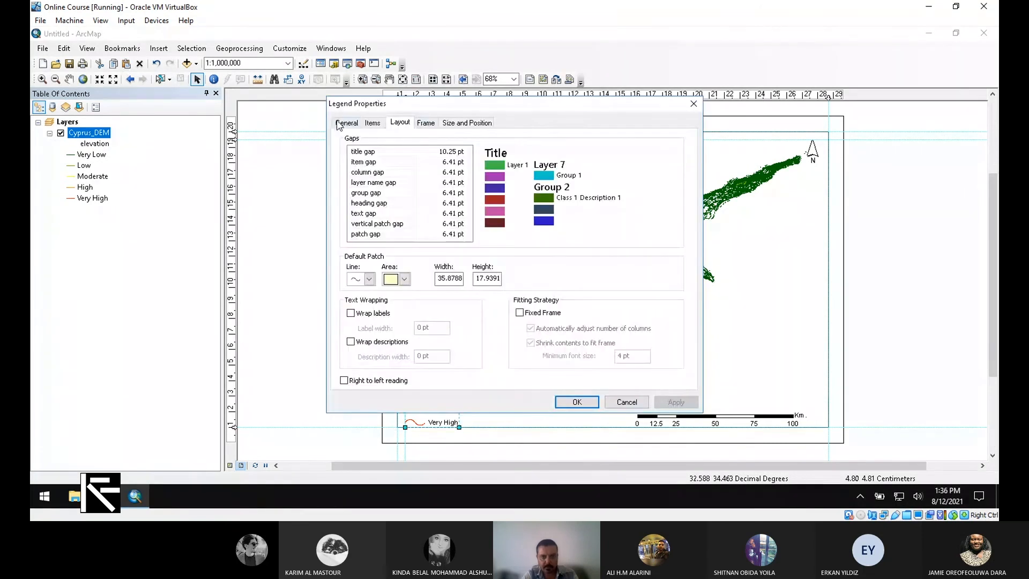
pyautogui.click(372, 123)
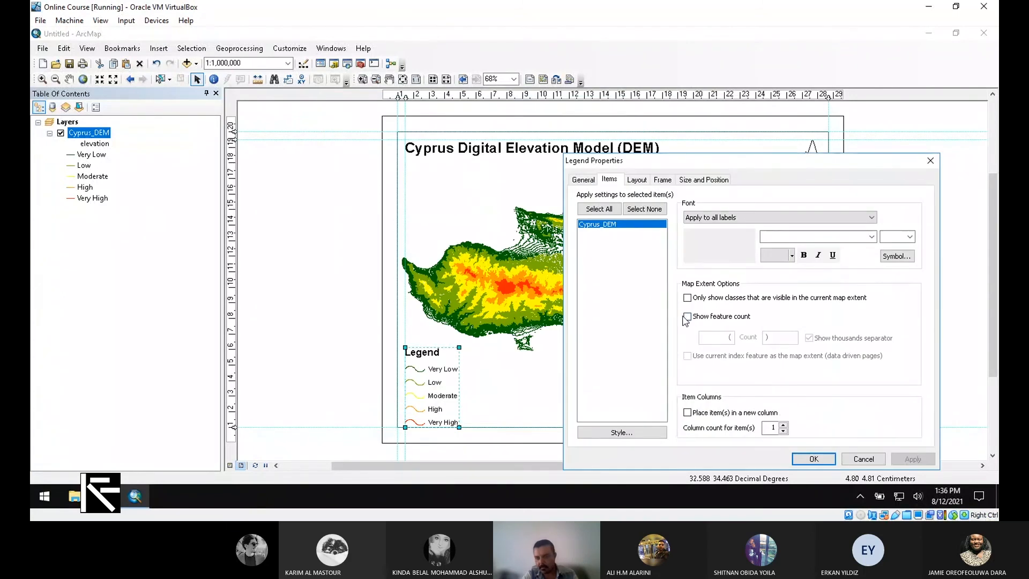
pyautogui.click(687, 316)
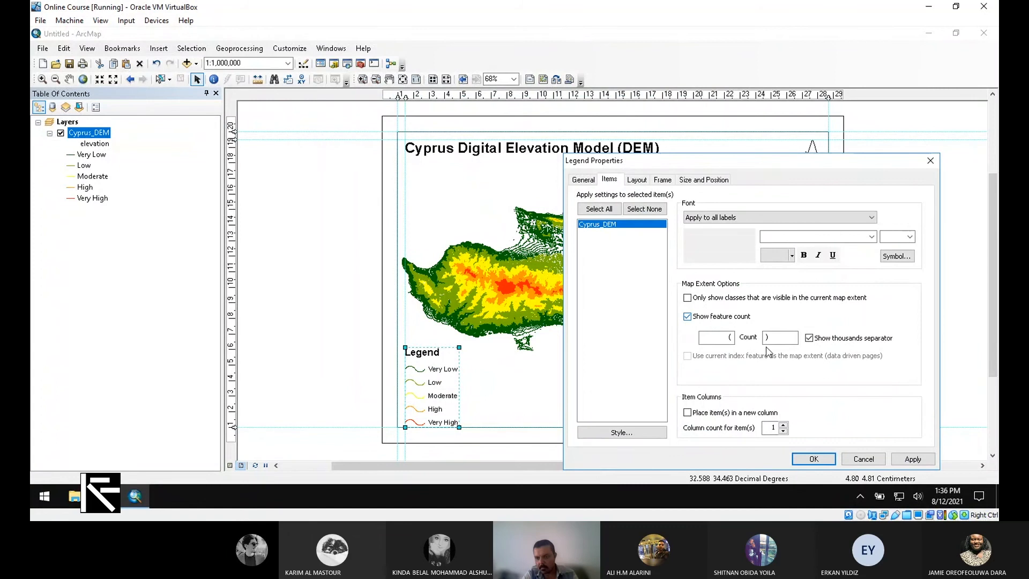
pyautogui.click(912, 459)
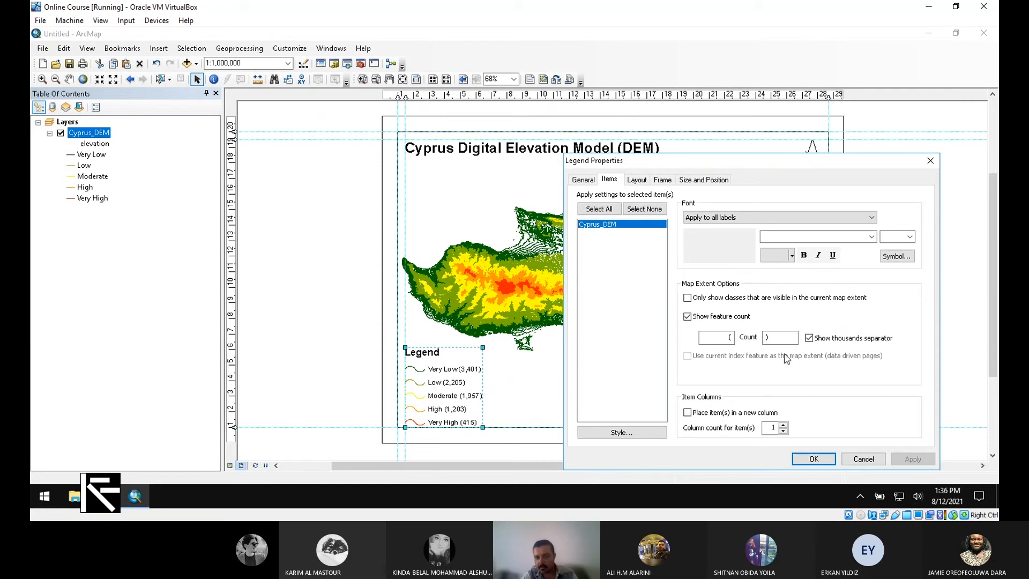
# Step: Add "No." before the opening parenthesis of the legend's feature count and apply the change
pyautogui.click(709, 335)
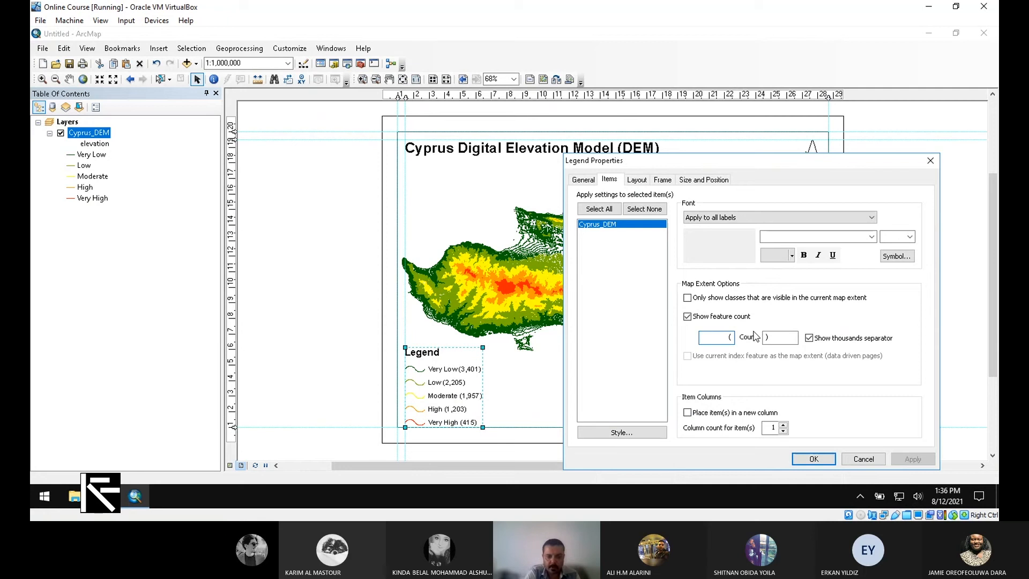
pyautogui.write('N')
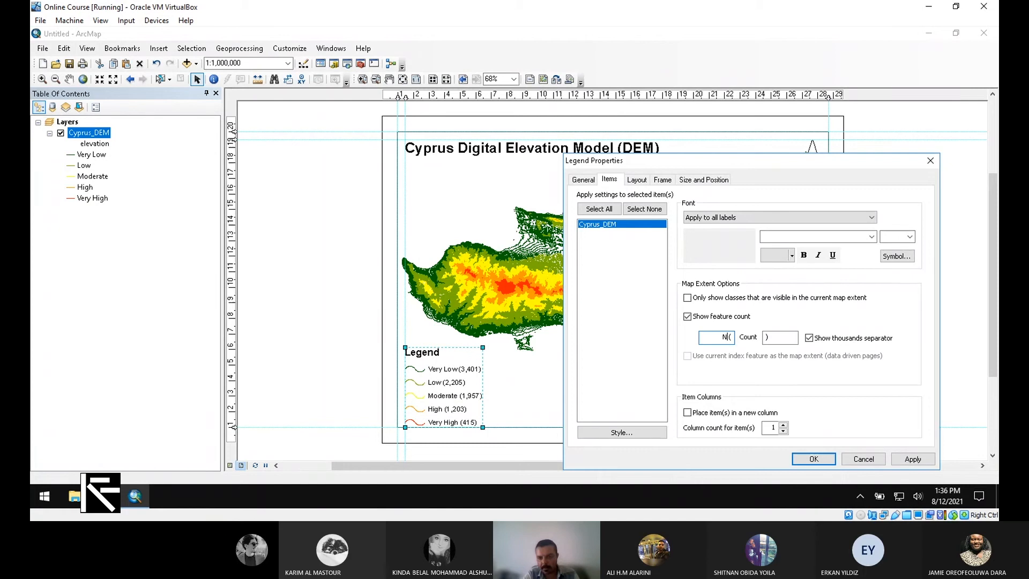
pyautogui.write('o.')
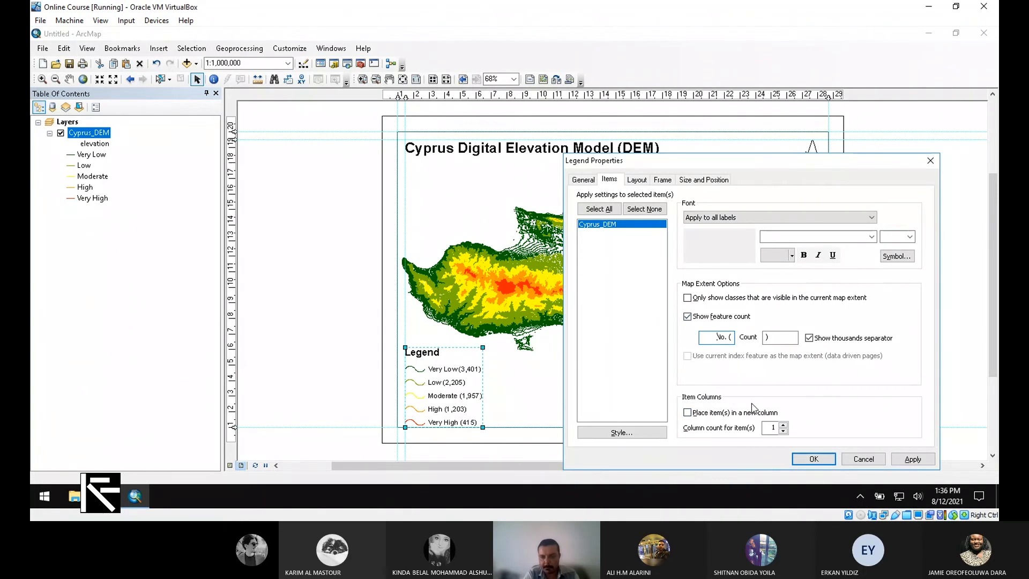
pyautogui.press('Home')
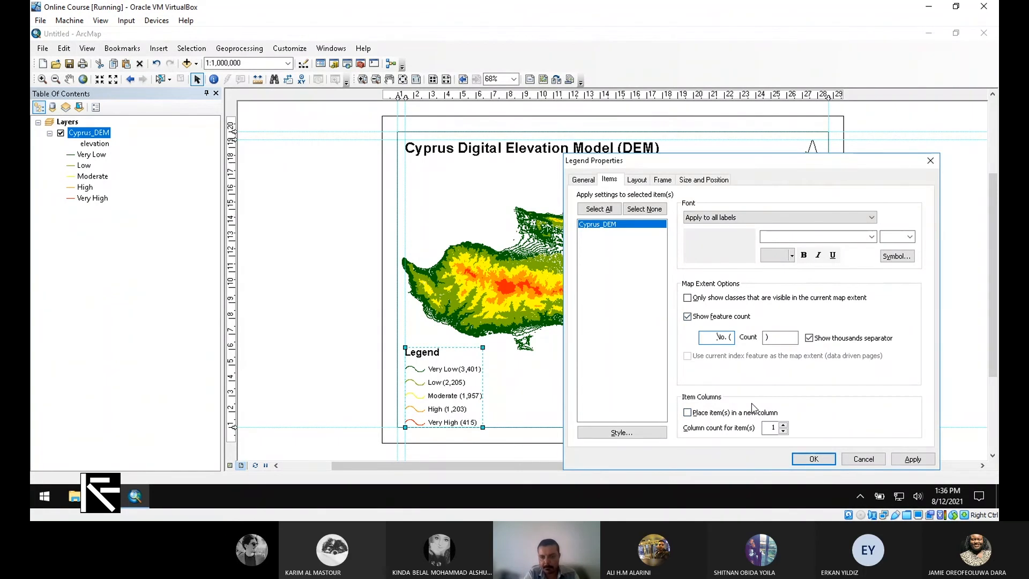
pyautogui.click(911, 461)
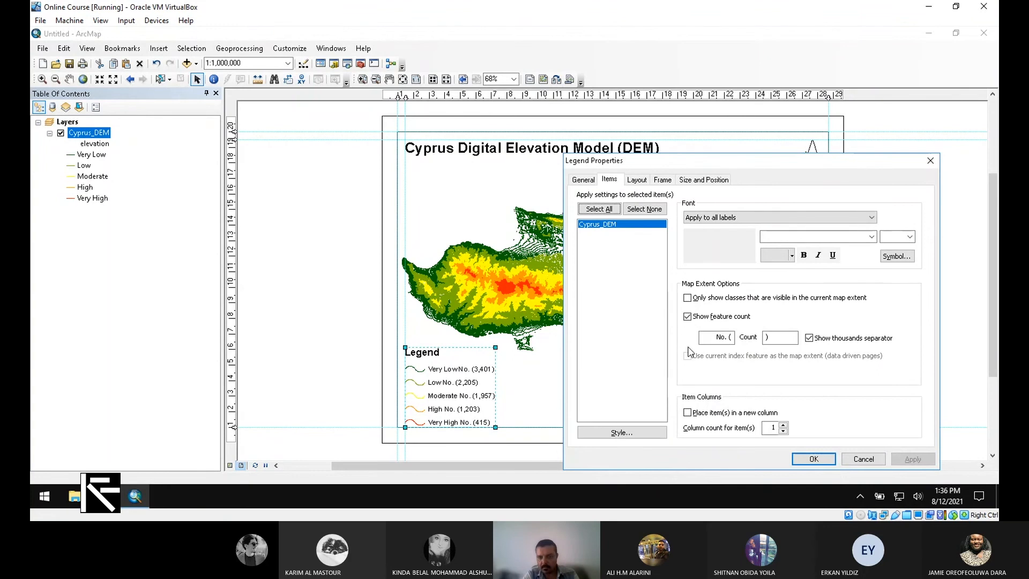
# Step: Select the "No." text in the feature count prefix for editing
pyautogui.doubleClick(720, 337)
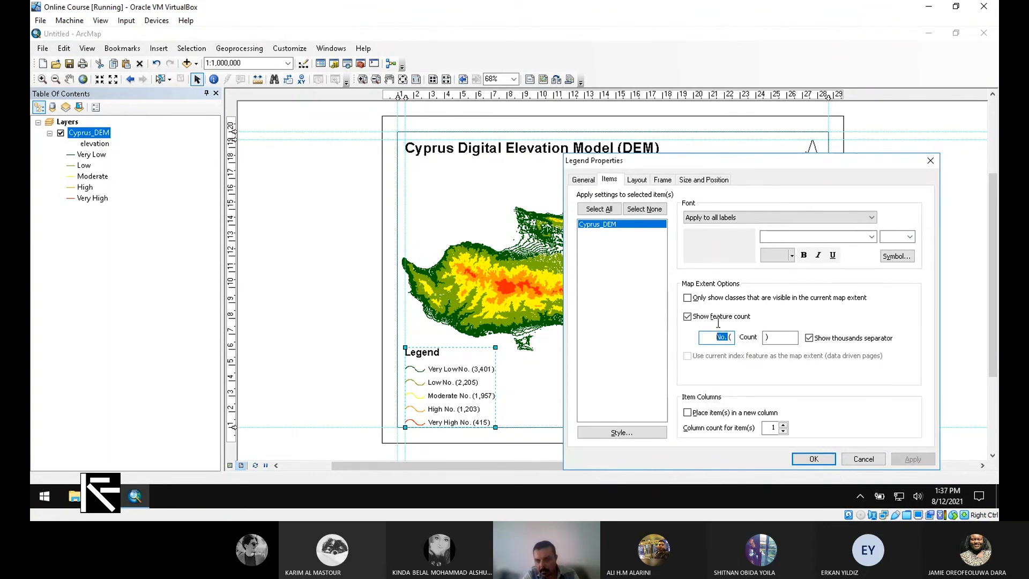
# Step: Set the prefix of the Cyprus_DEM legend feature counts to "(No." and apply the legend changes
pyautogui.press('BackSpace')
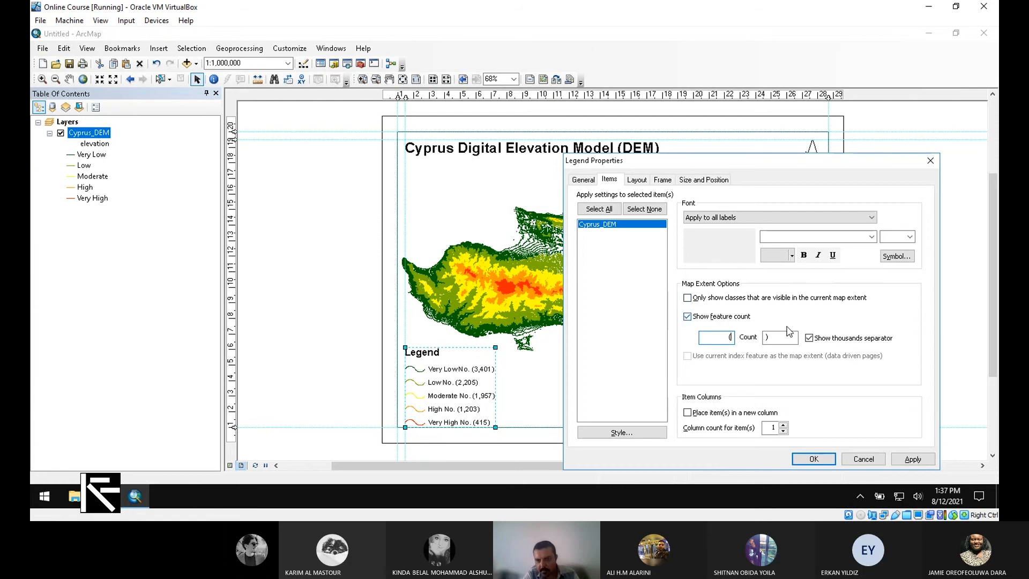
pyautogui.click(915, 458)
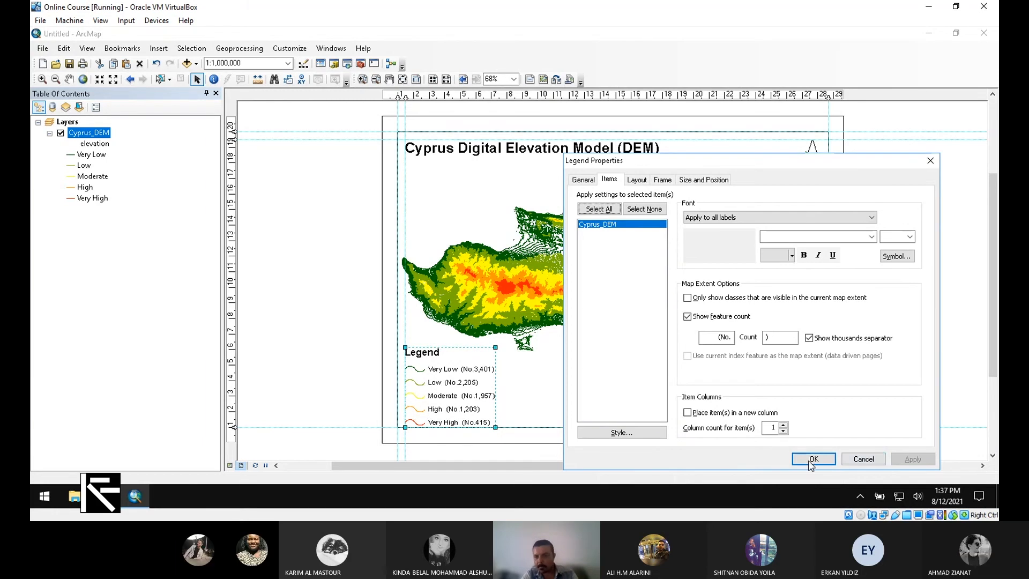
pyautogui.click(810, 458)
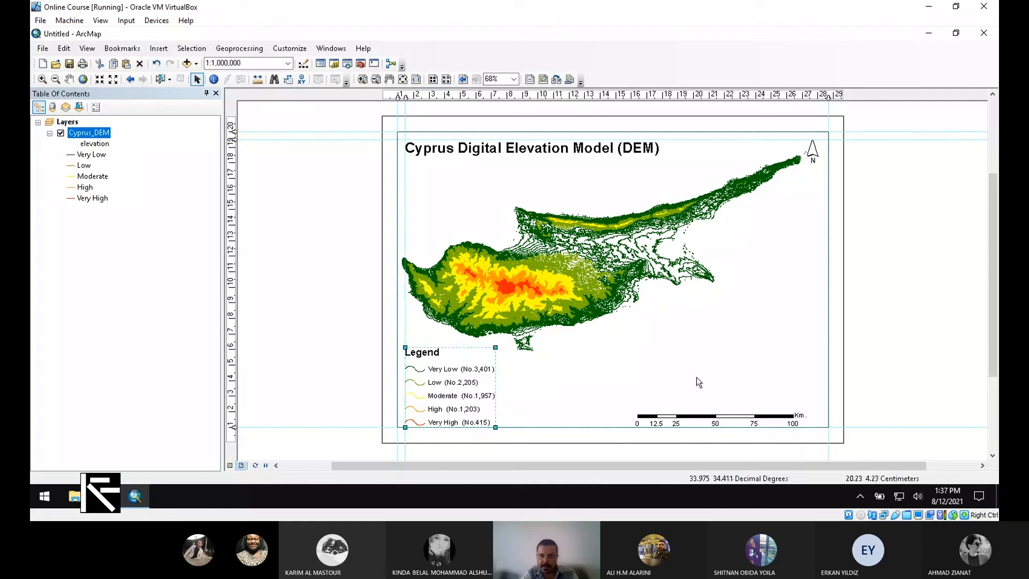
pyautogui.click(742, 152)
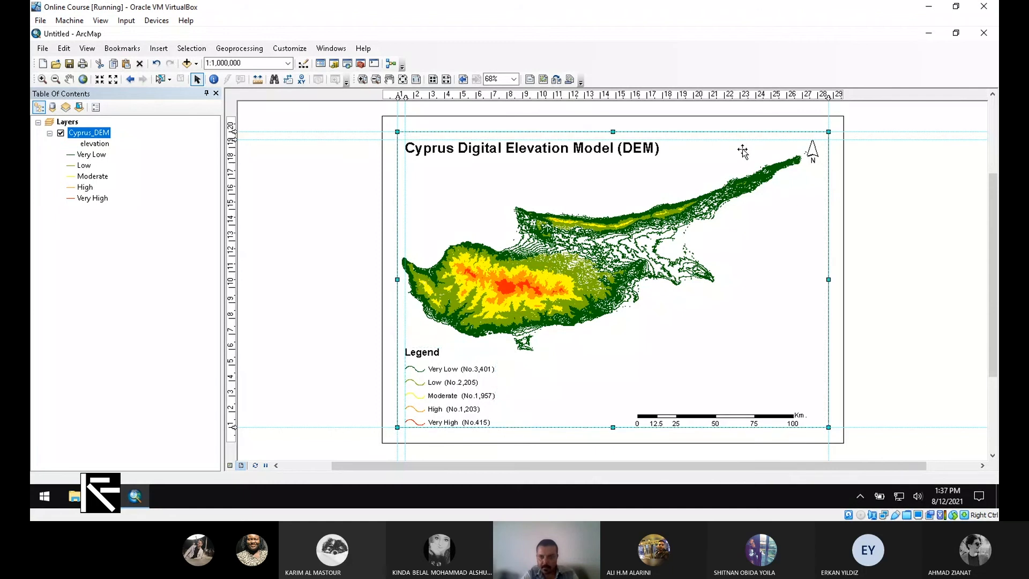
pyautogui.rightClick(743, 152)
pyautogui.click(799, 368)
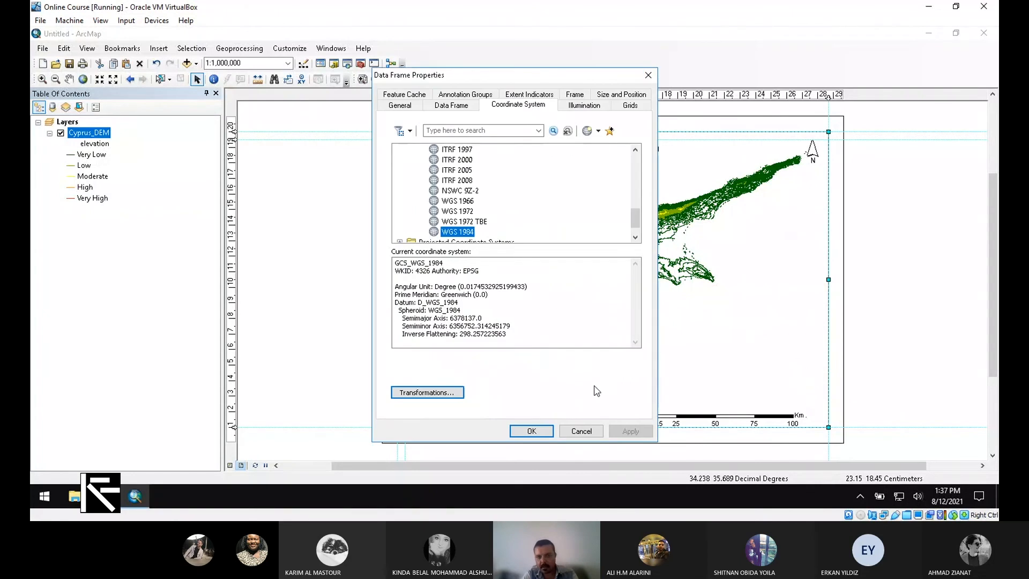
pyautogui.moveTo(543, 81); pyautogui.dragTo(332, 100)
pyautogui.click(438, 92)
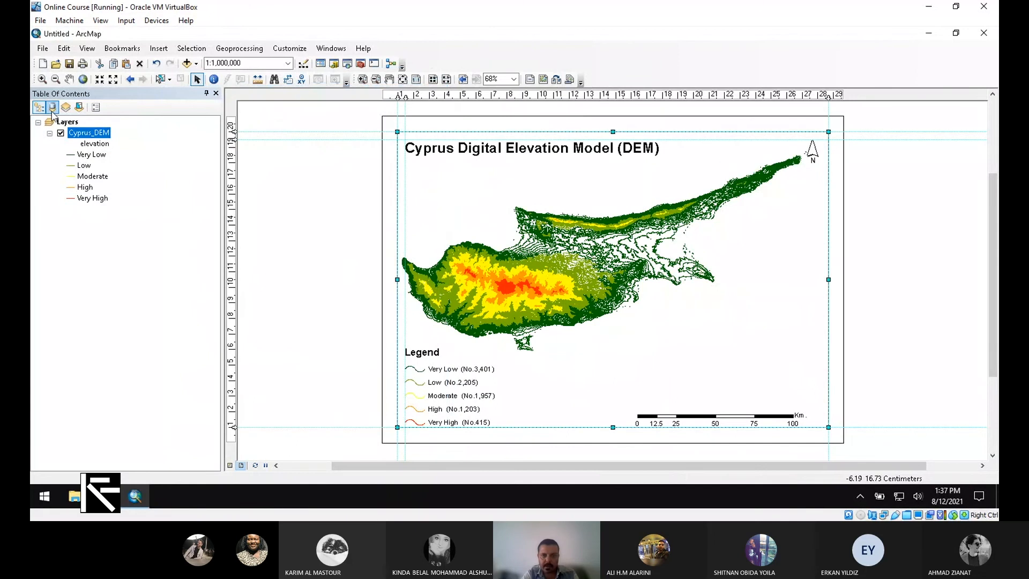
# Step: Open the grid settings of the map's data frame and start a new reference grid
pyautogui.rightClick(646, 167)
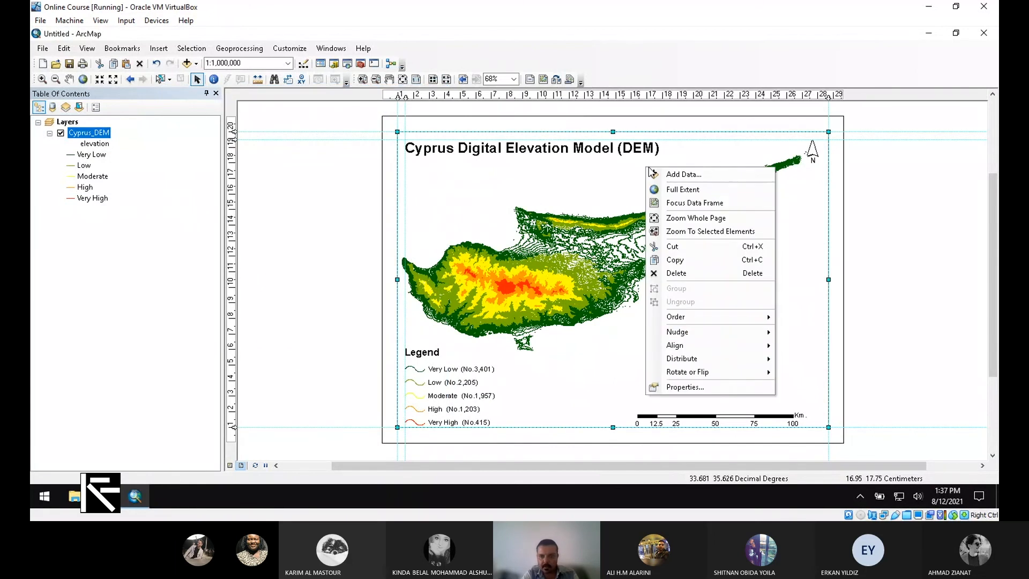
pyautogui.click(734, 392)
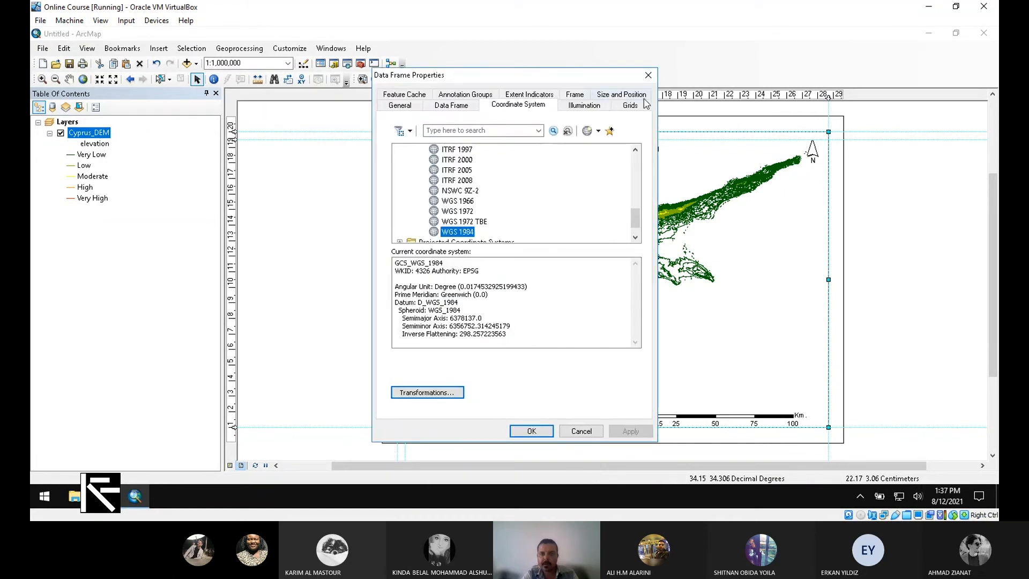
pyautogui.click(629, 106)
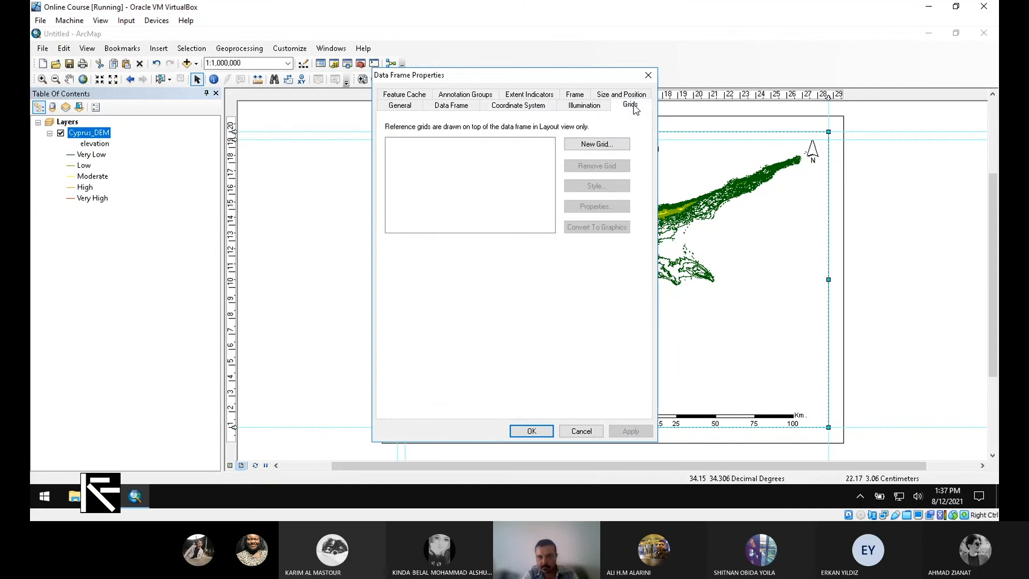
pyautogui.moveTo(553, 80); pyautogui.dragTo(313, 104)
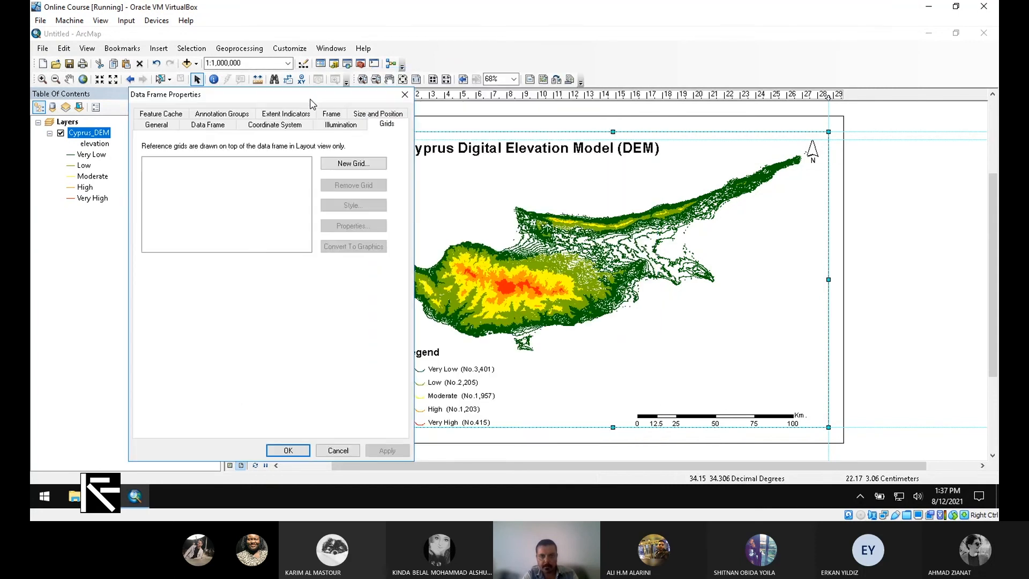
pyautogui.click(353, 163)
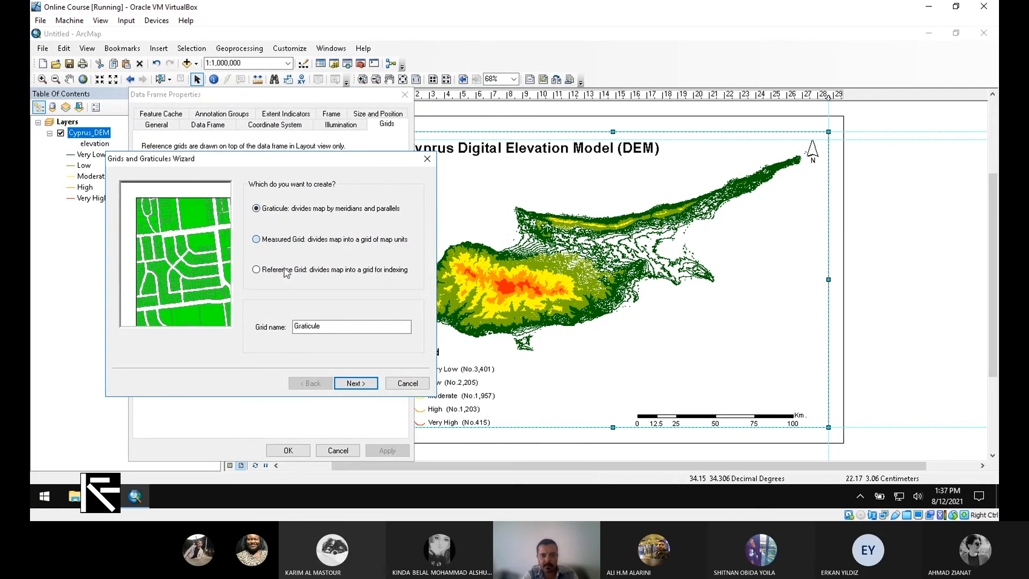
# Step: Compare the measured, reference and graticule grid types, and choose Graticule for dividing the map by meridians and parallels
pyautogui.click(269, 240)
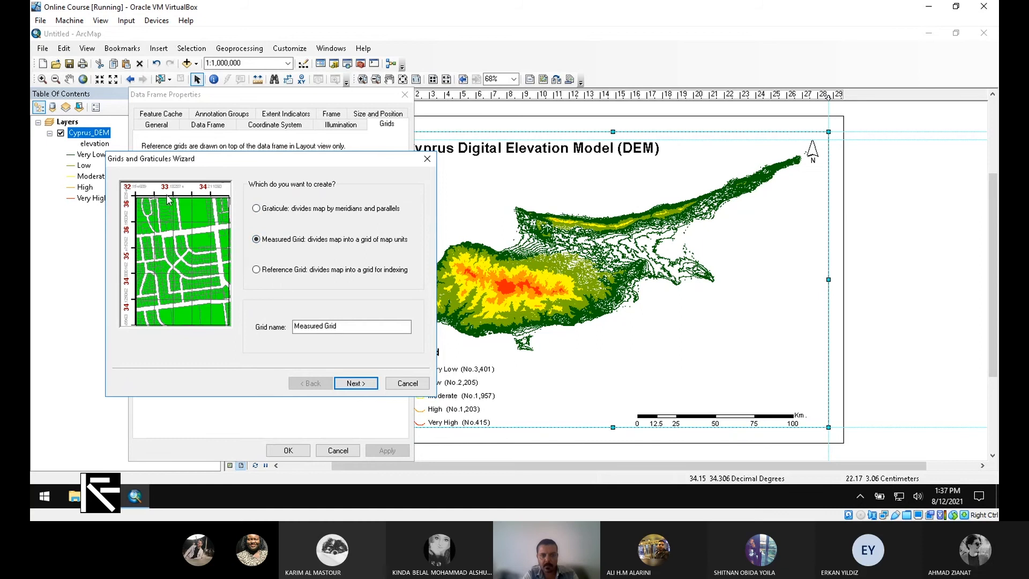
pyautogui.click(298, 271)
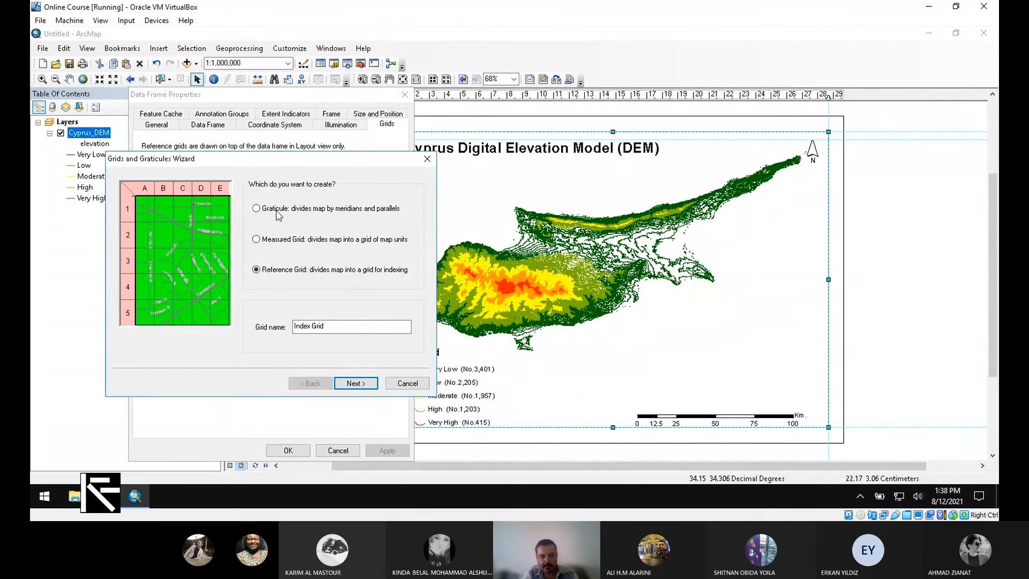
pyautogui.click(276, 209)
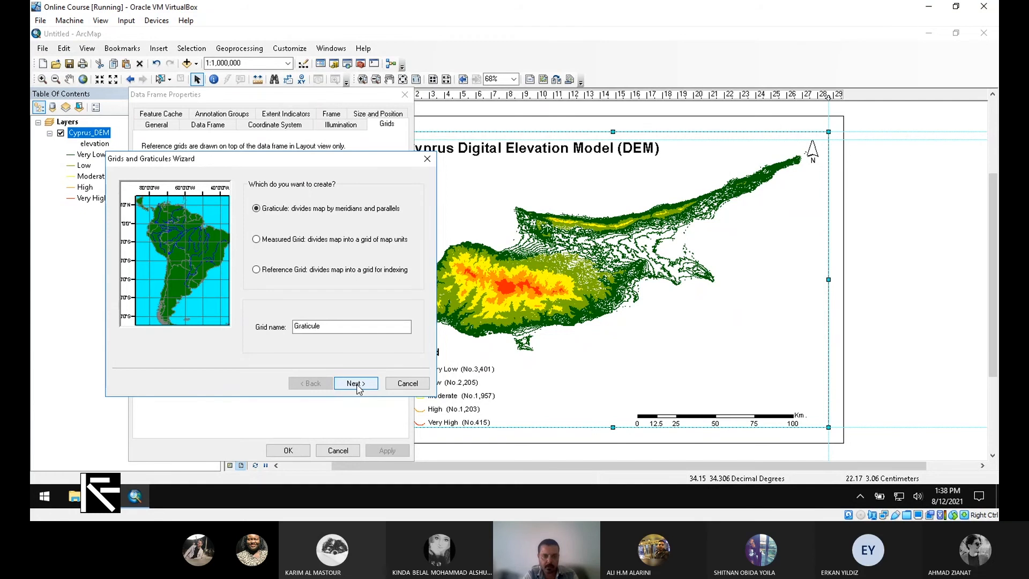
pyautogui.click(310, 272)
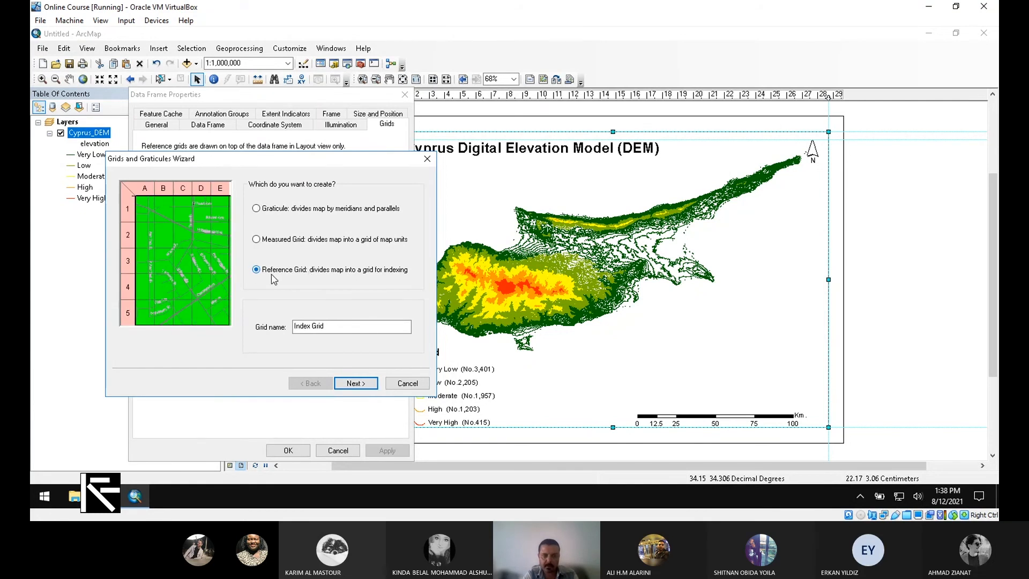
pyautogui.click(266, 245)
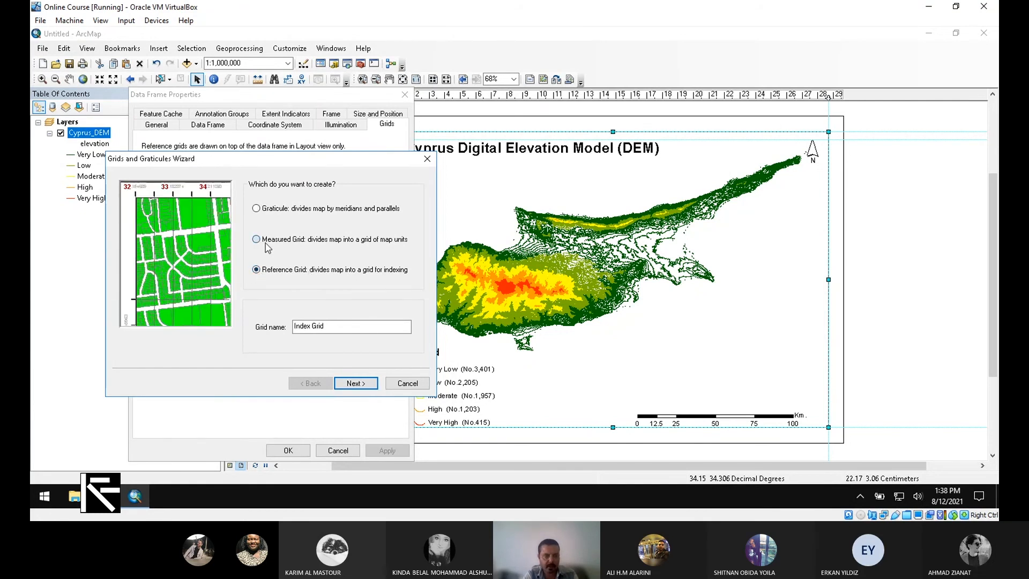
pyautogui.click(263, 273)
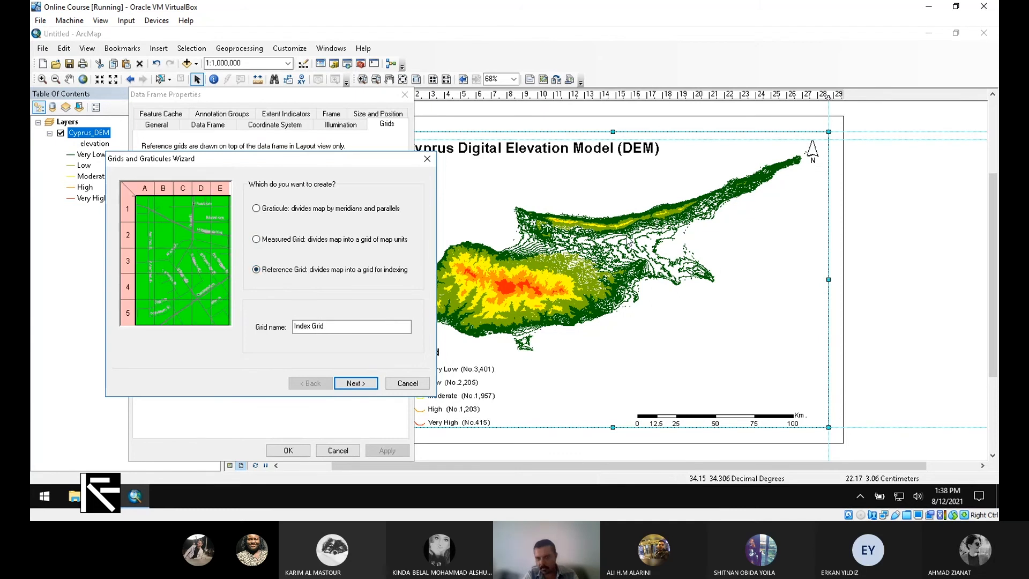
pyautogui.click(331, 214)
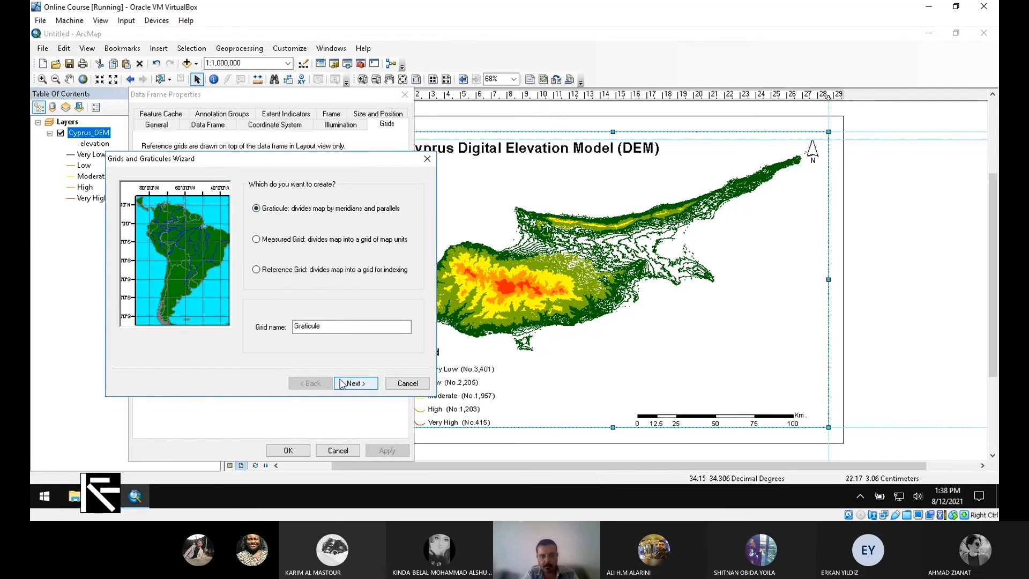
pyautogui.click(370, 385)
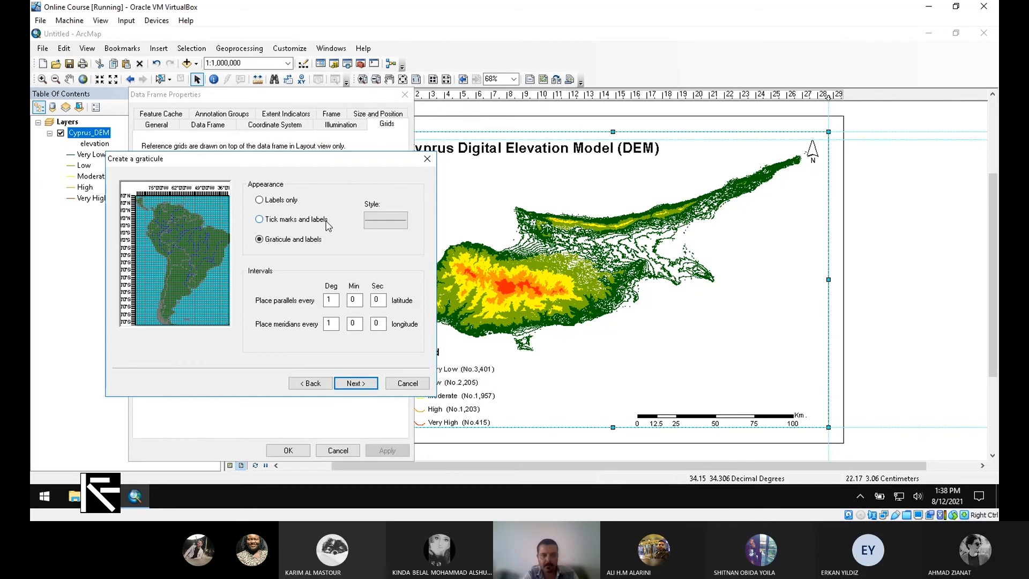
# Step: Preview the graticule appearance options and choose tick marks and labels with 1-degree latitude and longitude intervals
pyautogui.click(283, 222)
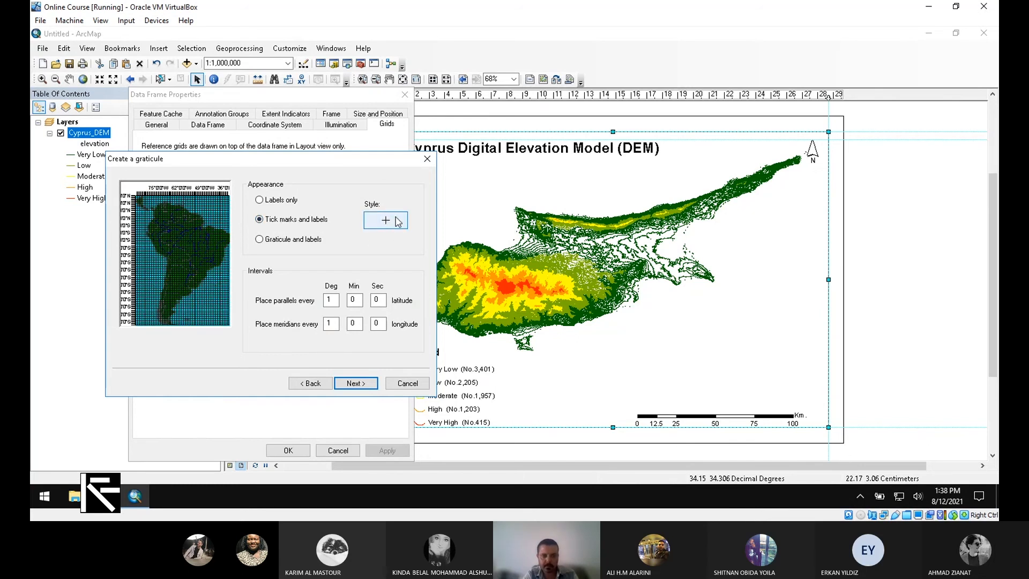
pyautogui.click(279, 201)
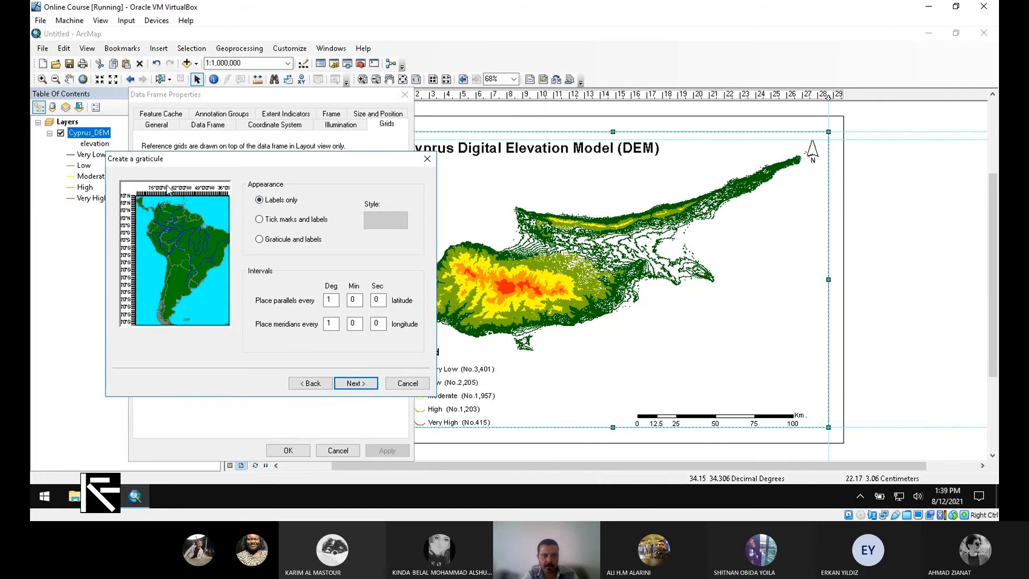
pyautogui.click(293, 240)
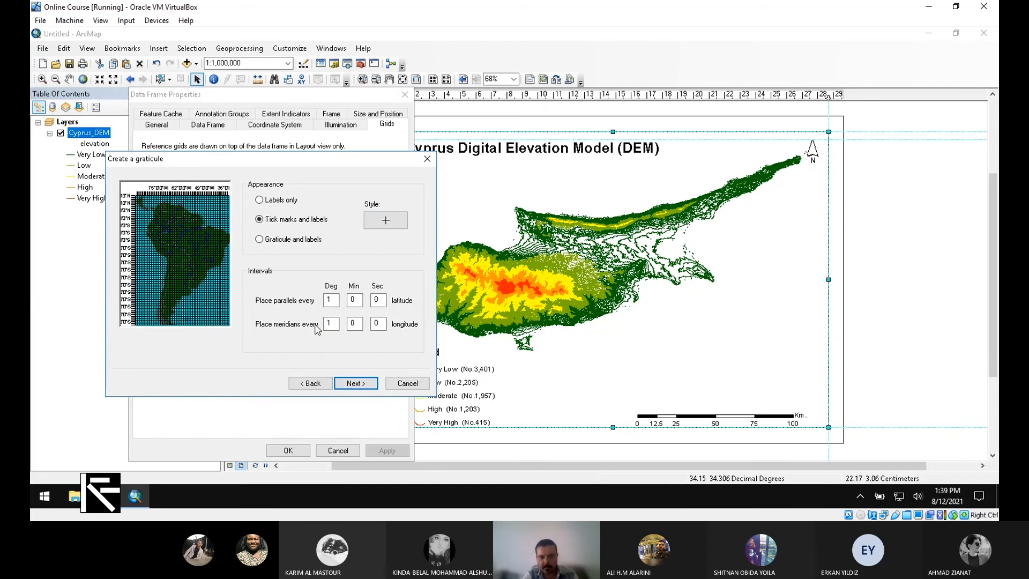
pyautogui.click(369, 385)
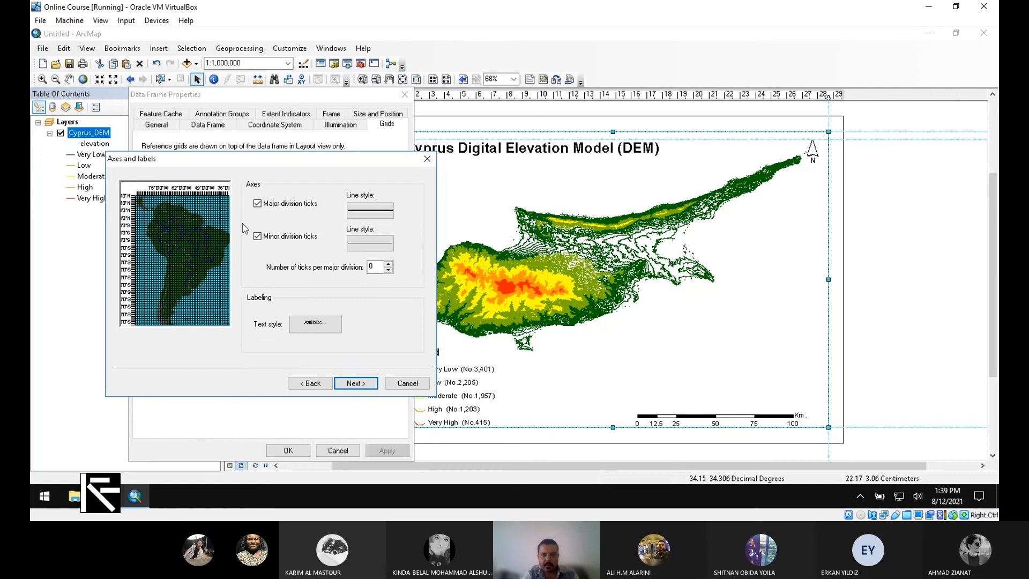
# Step: Turn off the graticule's major division ticks and leave minor division ticks enabled
pyautogui.click(271, 211)
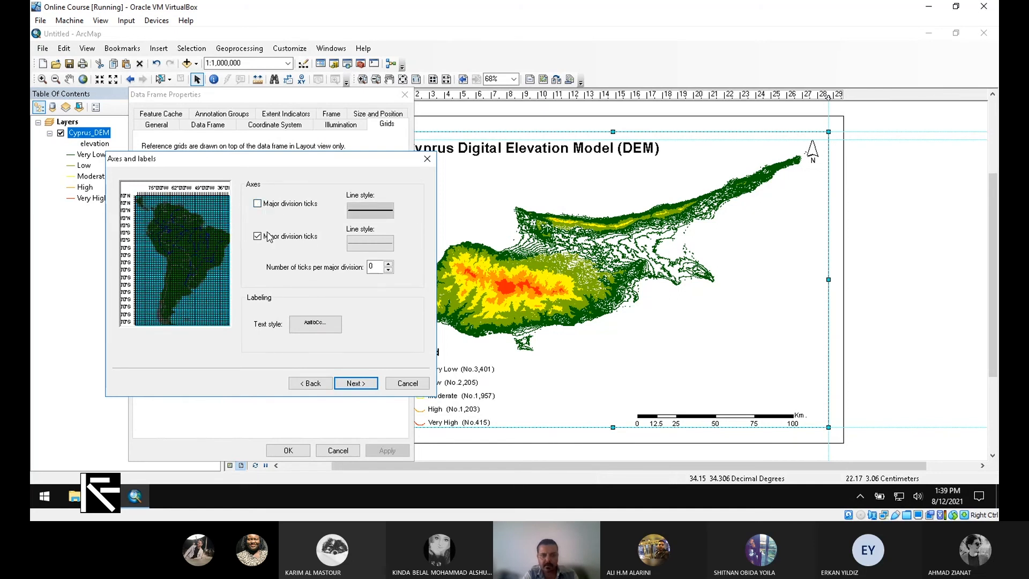
pyautogui.click(258, 237)
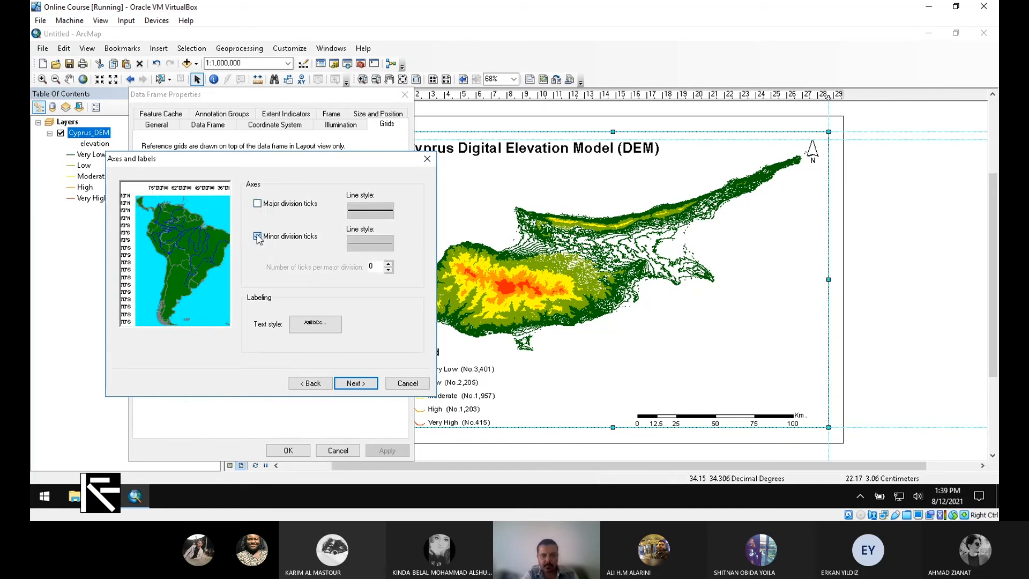
pyautogui.click(257, 235)
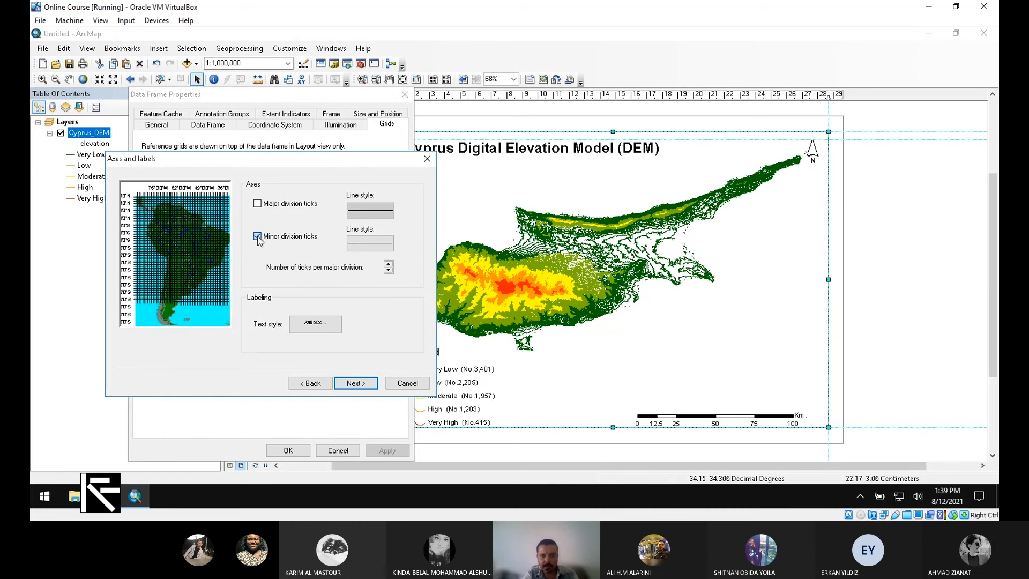
pyautogui.click(257, 238)
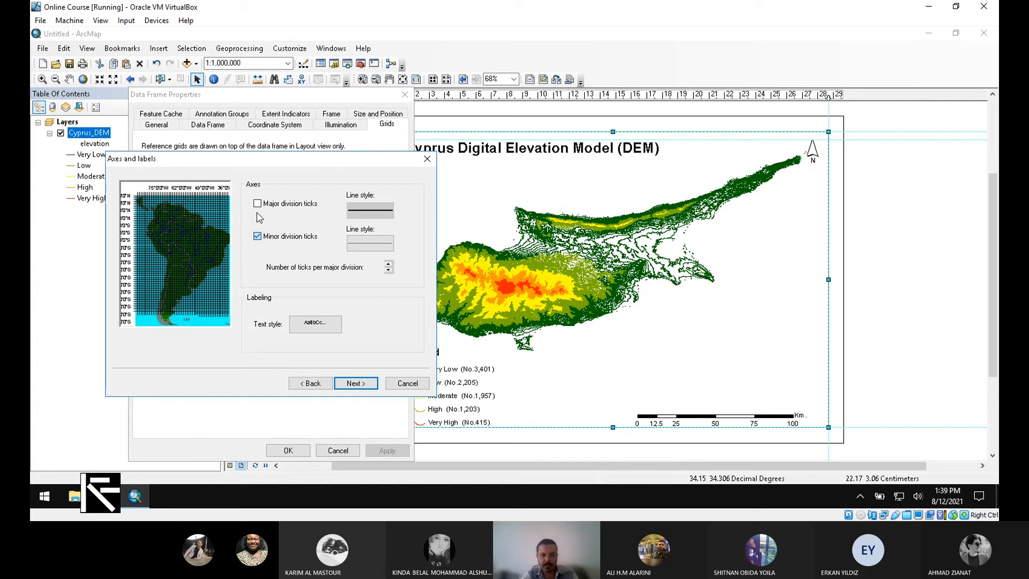
# Step: Finish the graticule with a simple border as a fixed grid that updates with the data frame, and apply it to the map
pyautogui.click(356, 384)
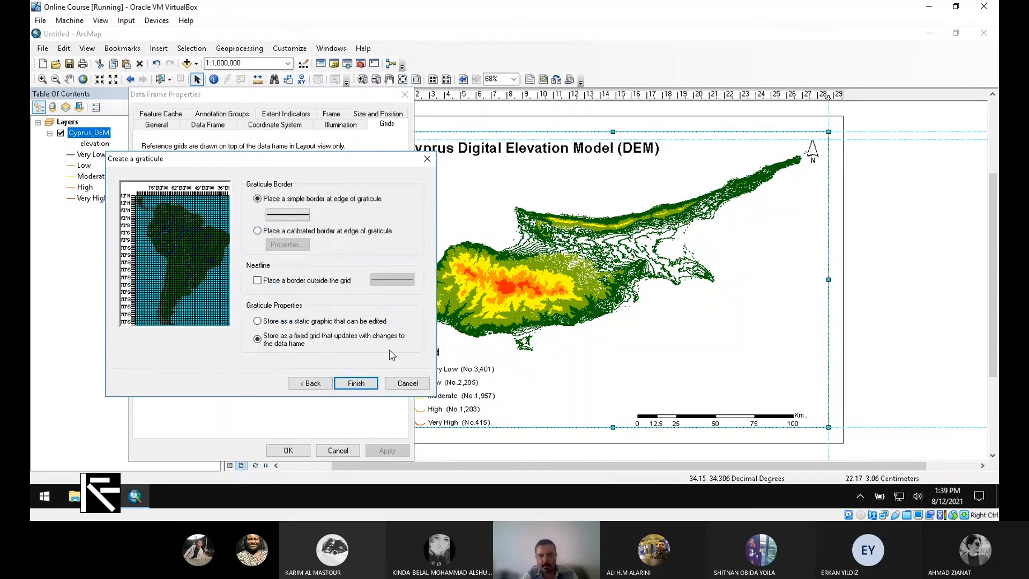
pyautogui.click(357, 384)
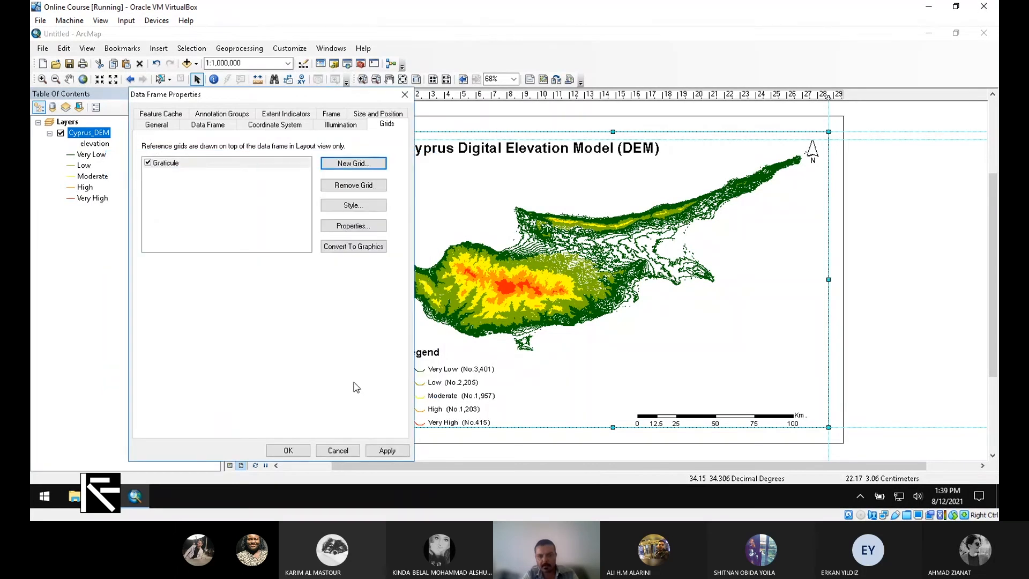
pyautogui.click(388, 451)
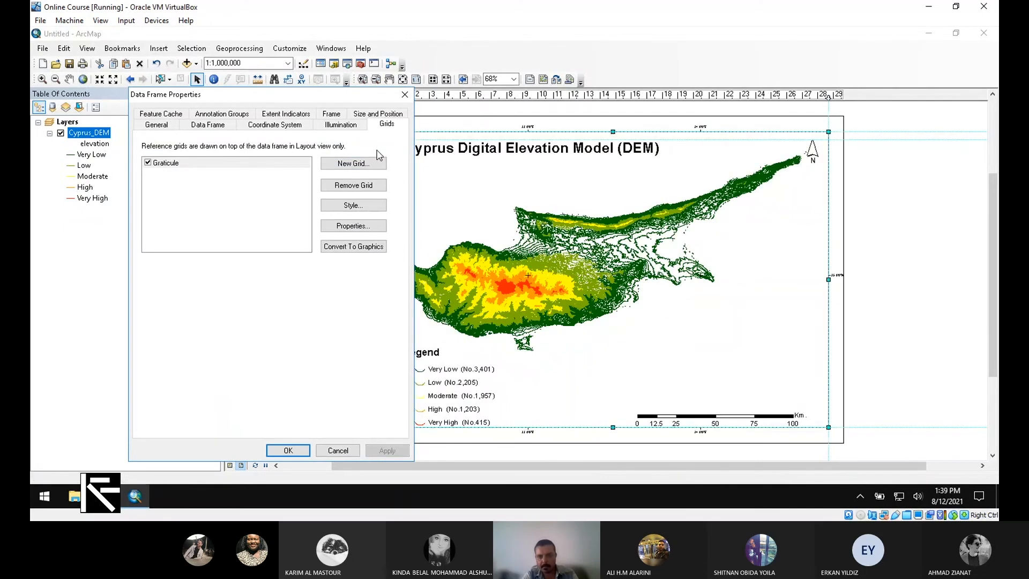
pyautogui.moveTo(346, 102); pyautogui.dragTo(211, 103)
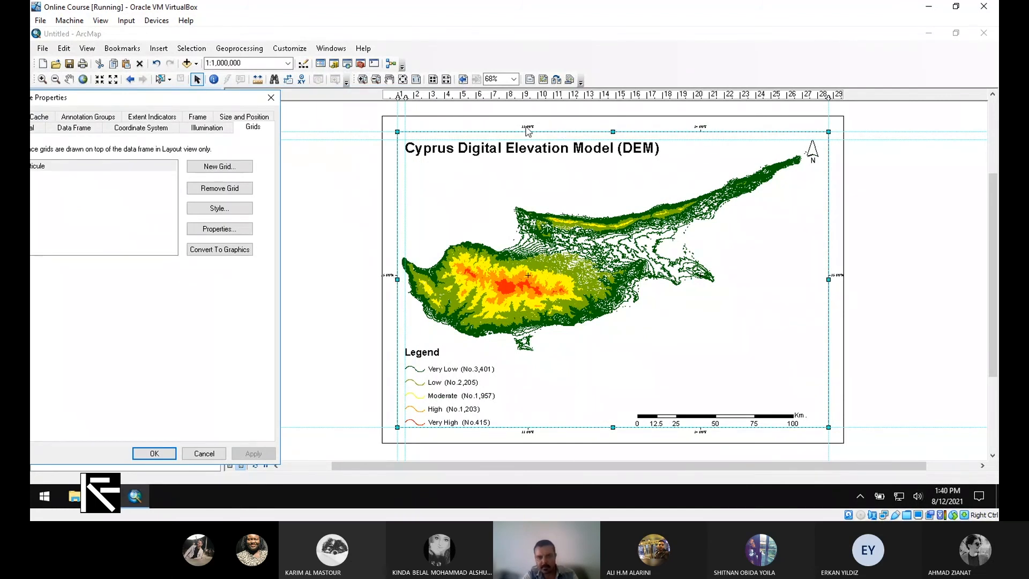
pyautogui.click(154, 454)
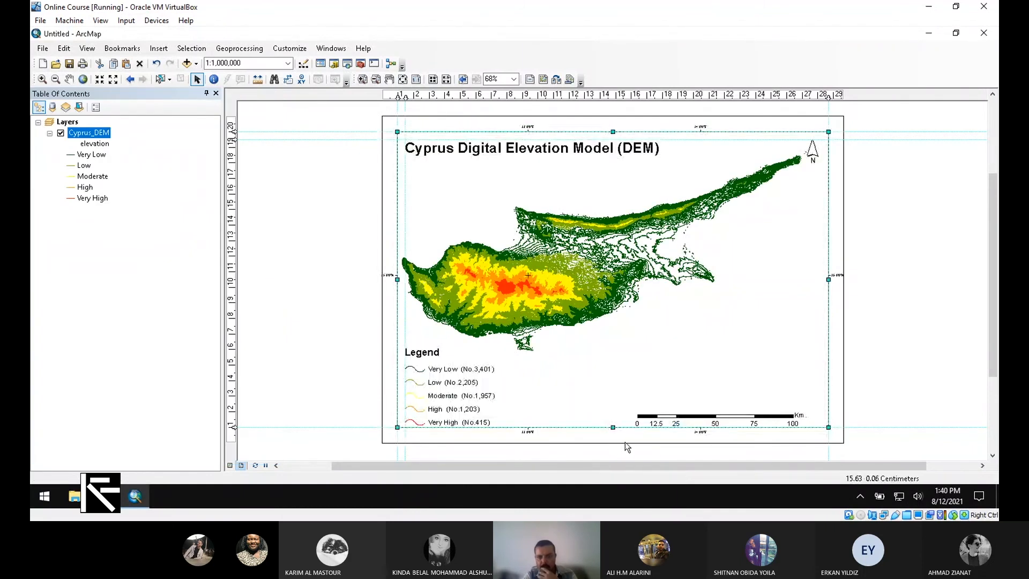
# Step: Examine the graticule's longitude labels along the lower edge of the map layout up close
pyautogui.scroll(-3, 625, 445)
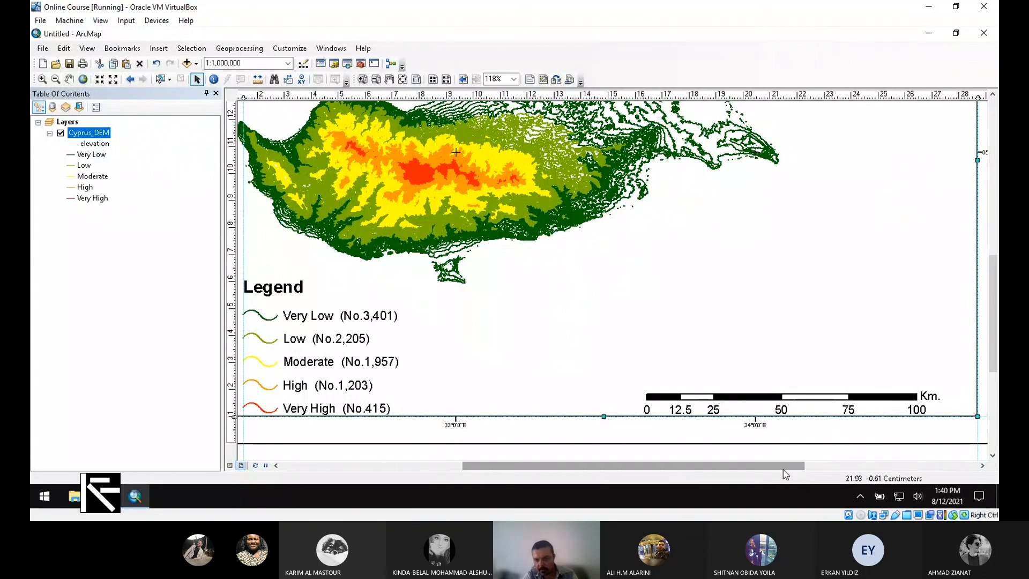
pyautogui.moveTo(788, 465)
pyautogui.mouseDown()
pyautogui.moveTo(856, 472)
pyautogui.moveTo(638, 470)
pyautogui.mouseUp()
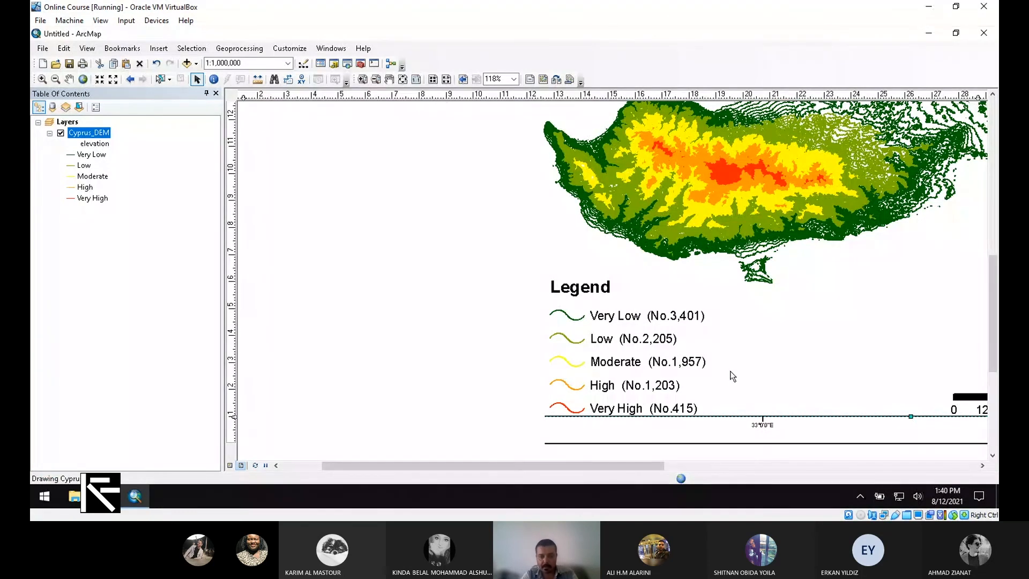
pyautogui.hscroll(5, 733, 376)
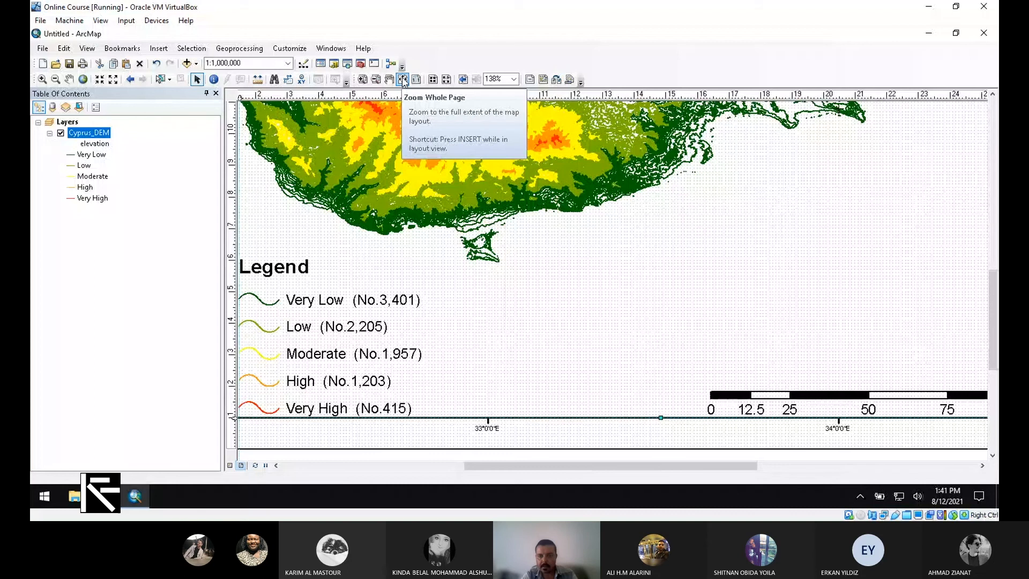
# Step: Show the whole layout page, open the data frame's grid settings for the graticule, and move the dialog clear of the map
pyautogui.click(403, 80)
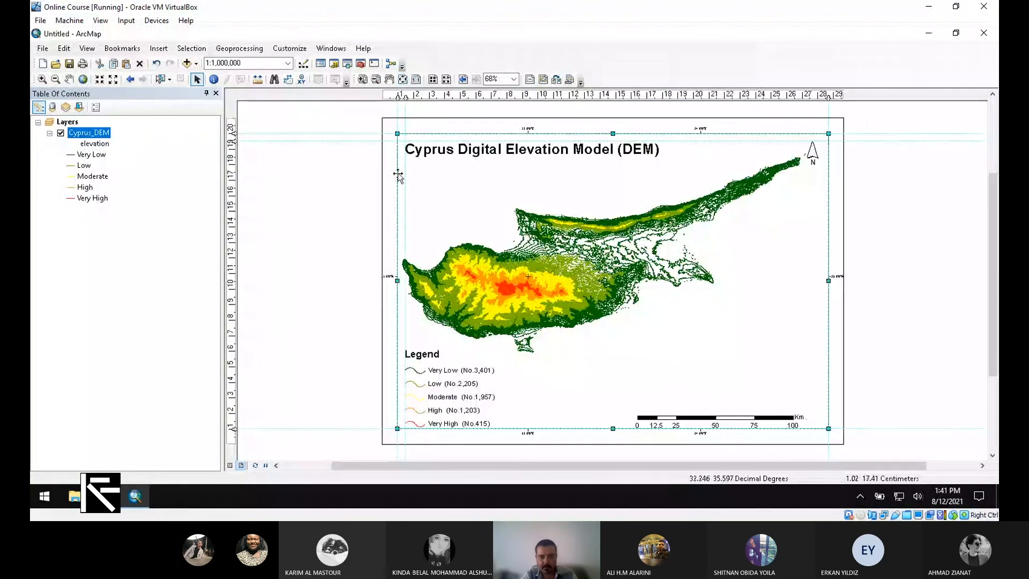
pyautogui.rightClick(397, 173)
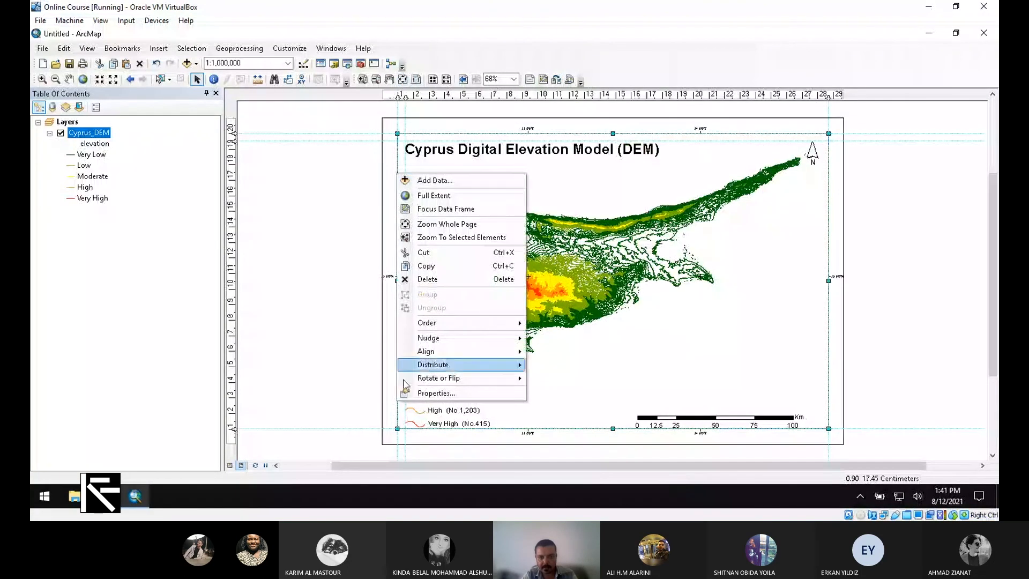
pyautogui.click(427, 397)
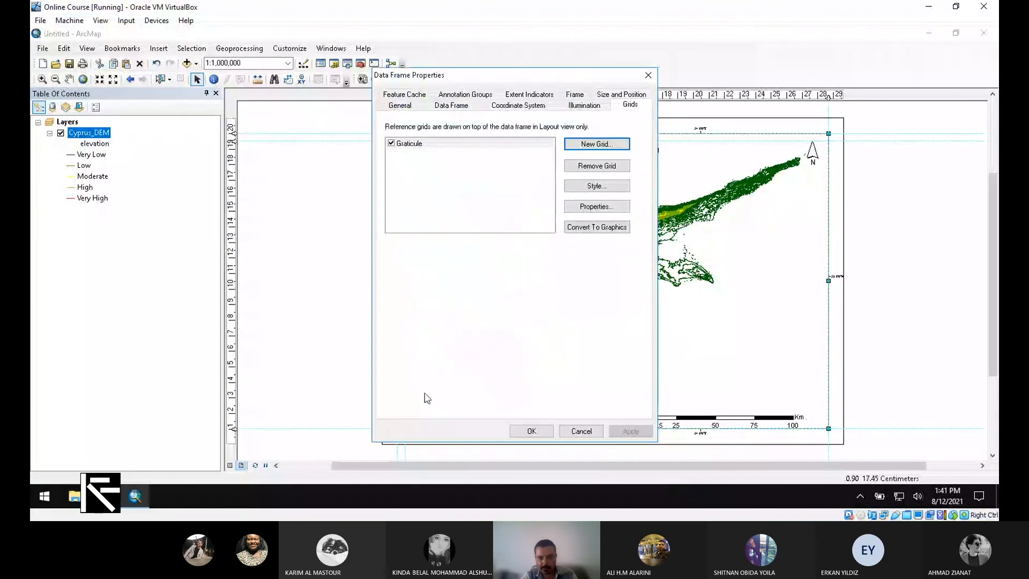
pyautogui.click(436, 145)
pyautogui.click(556, 80)
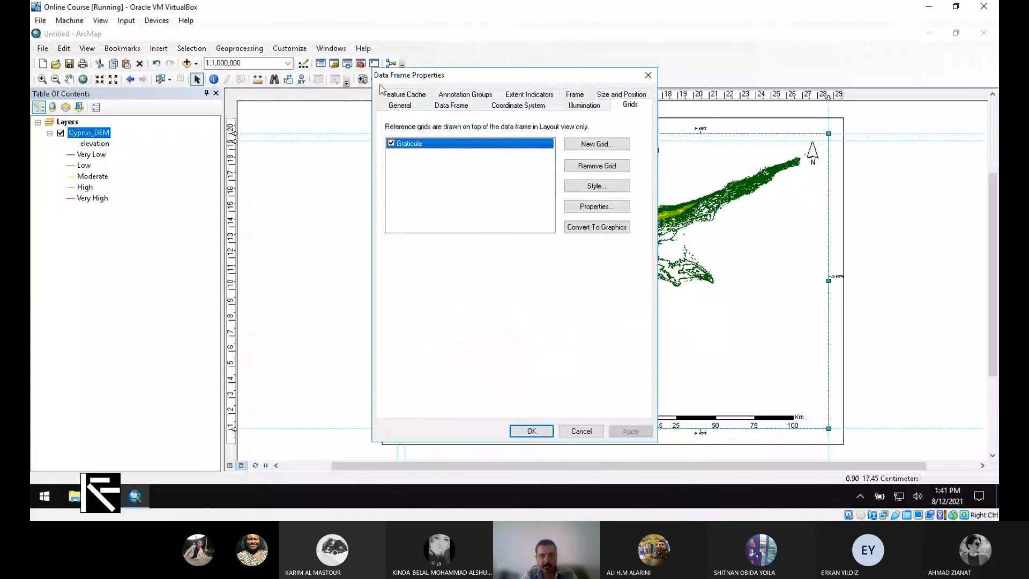
pyautogui.moveTo(528, 79); pyautogui.dragTo(286, 102)
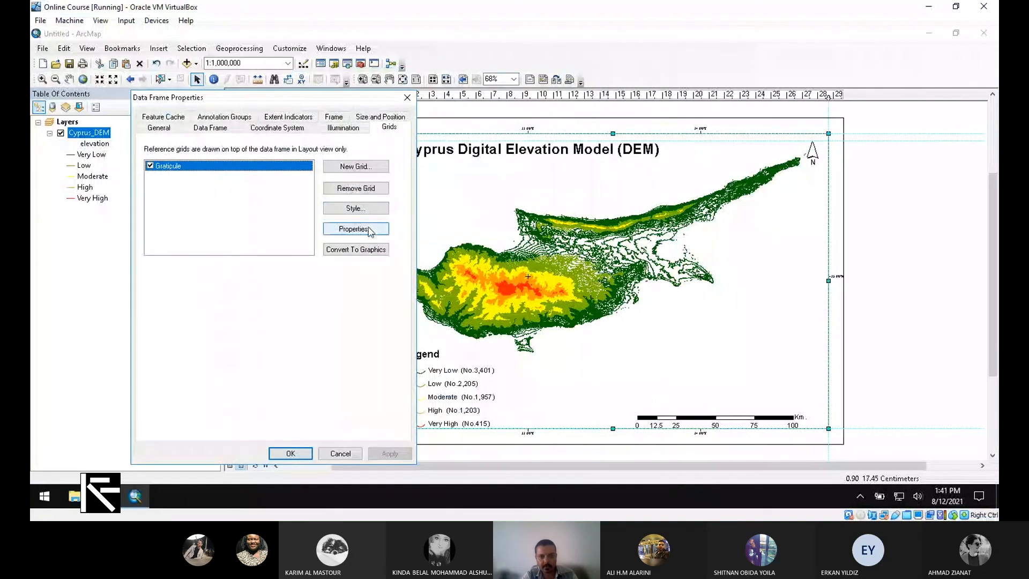
pyautogui.moveTo(329, 101); pyautogui.dragTo(256, 96)
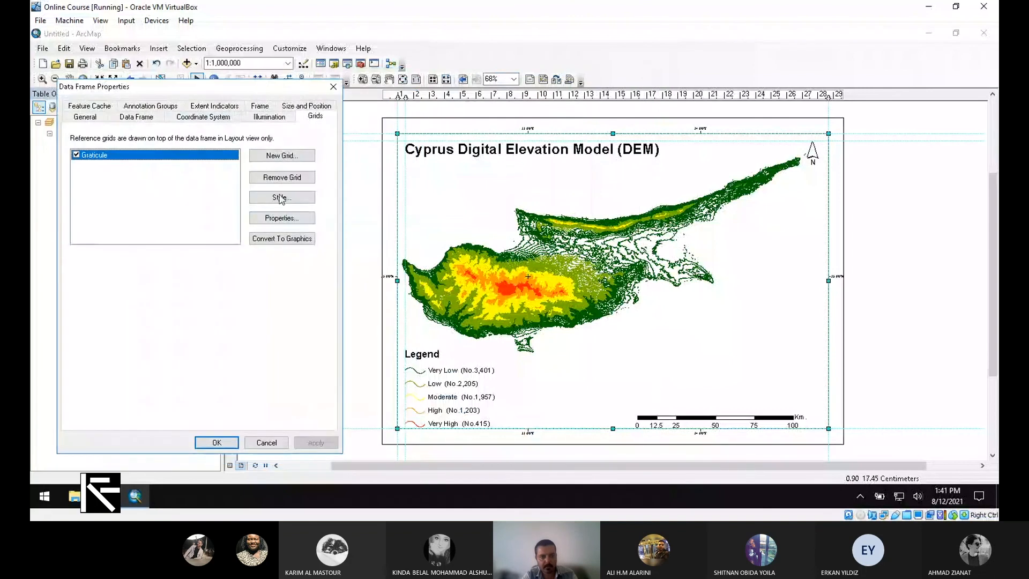
# Step: Set the graticule's X axis interval to 0 degrees 30 minutes
pyautogui.click(301, 217)
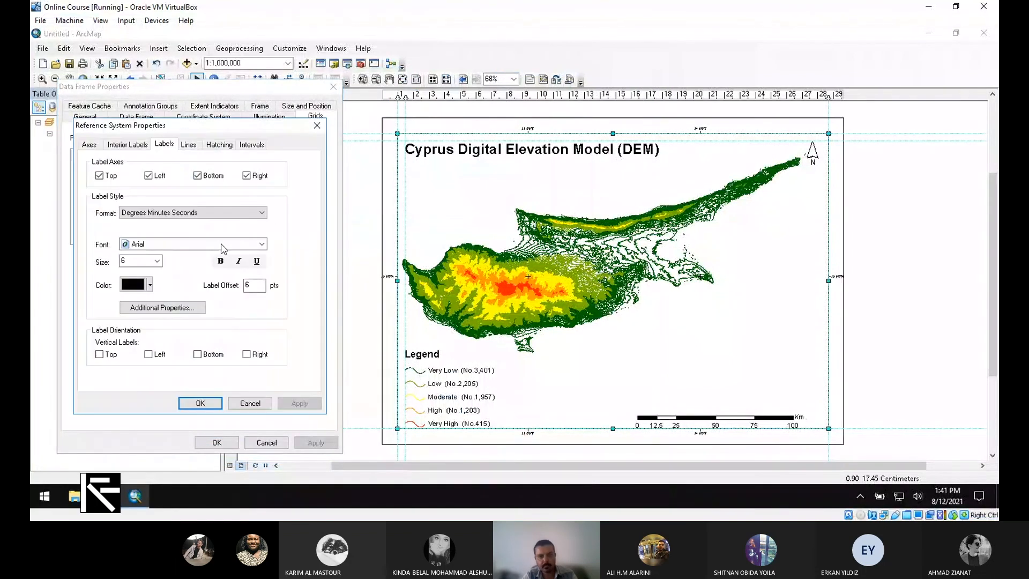
pyautogui.click(251, 145)
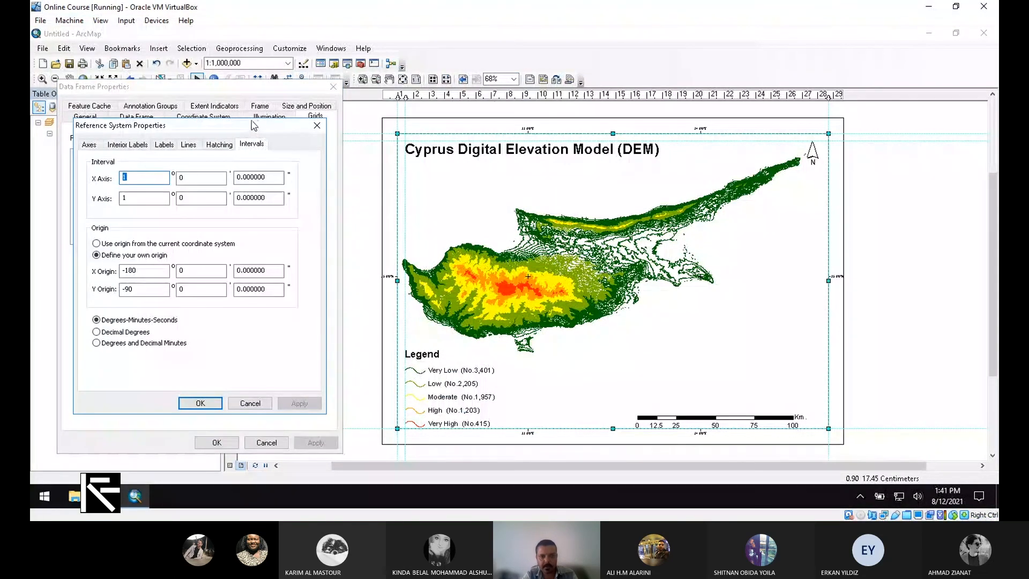
pyautogui.moveTo(251, 127); pyautogui.dragTo(268, 168)
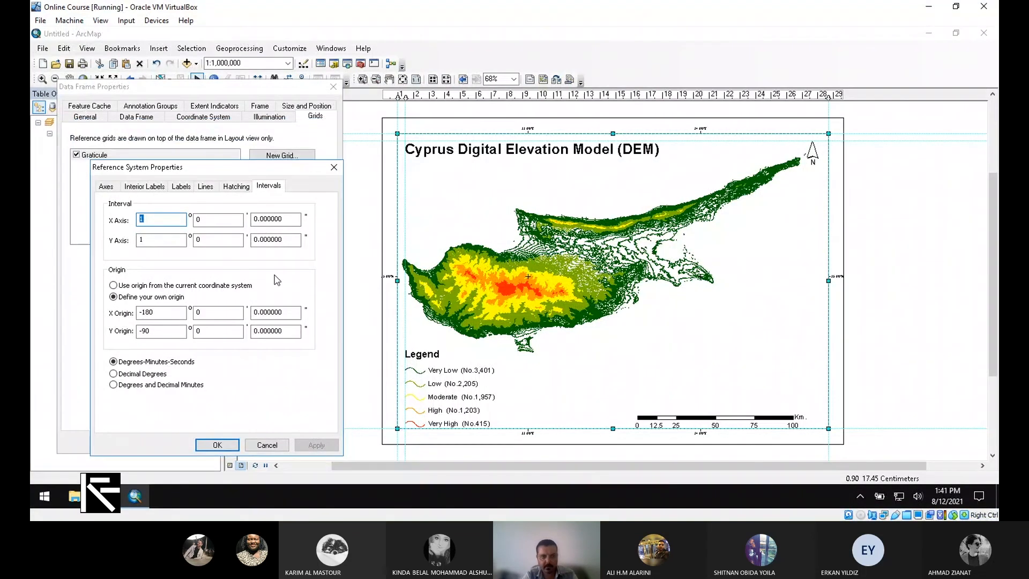
pyautogui.write('0')
pyautogui.press('Tab')
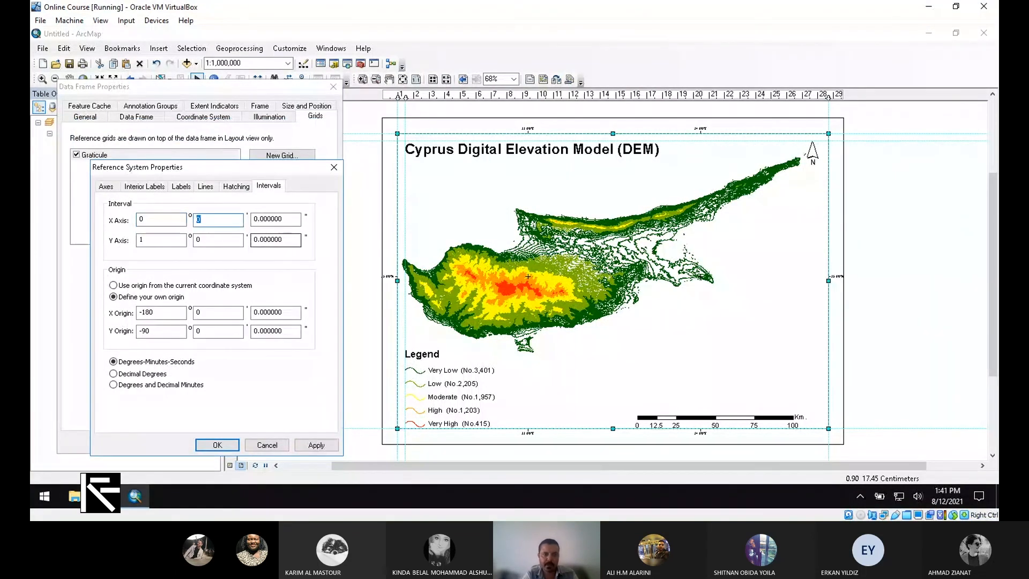
pyautogui.write('30')
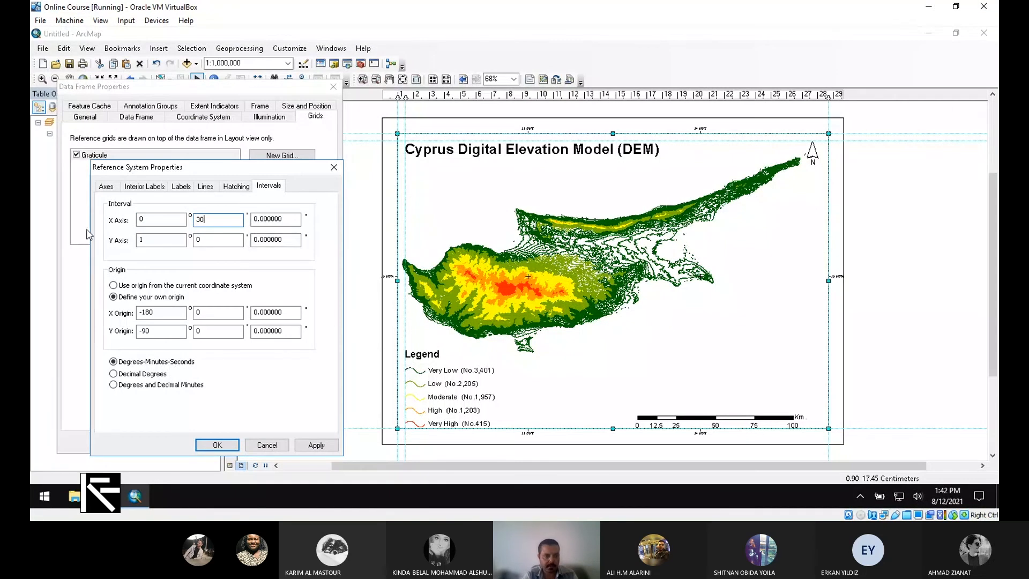
# Step: Set the graticule's Y axis interval to 0 degrees 30 minutes and apply the intervals to the map
pyautogui.press('Tab')
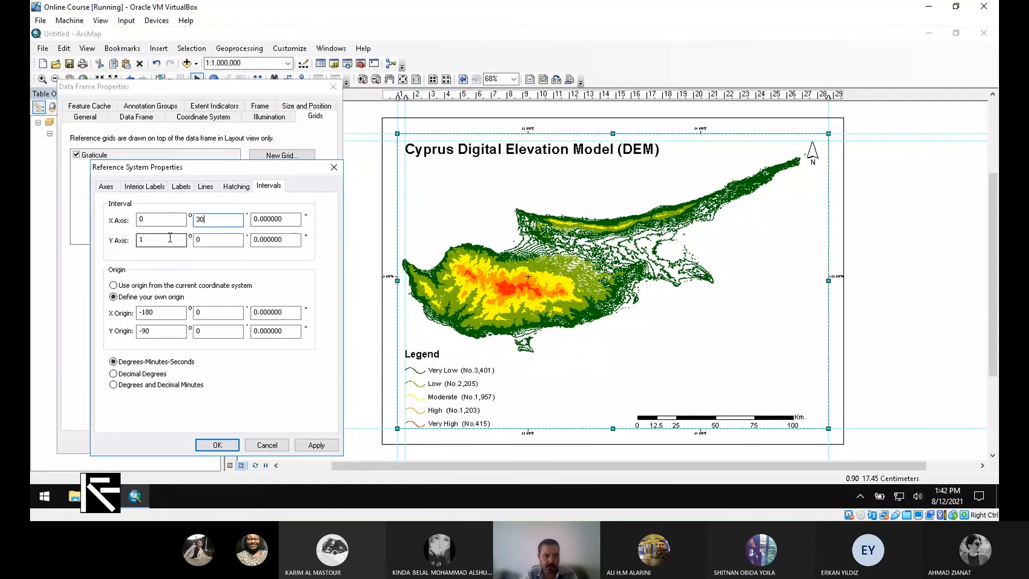
pyautogui.write('0')
pyautogui.press('Tab')
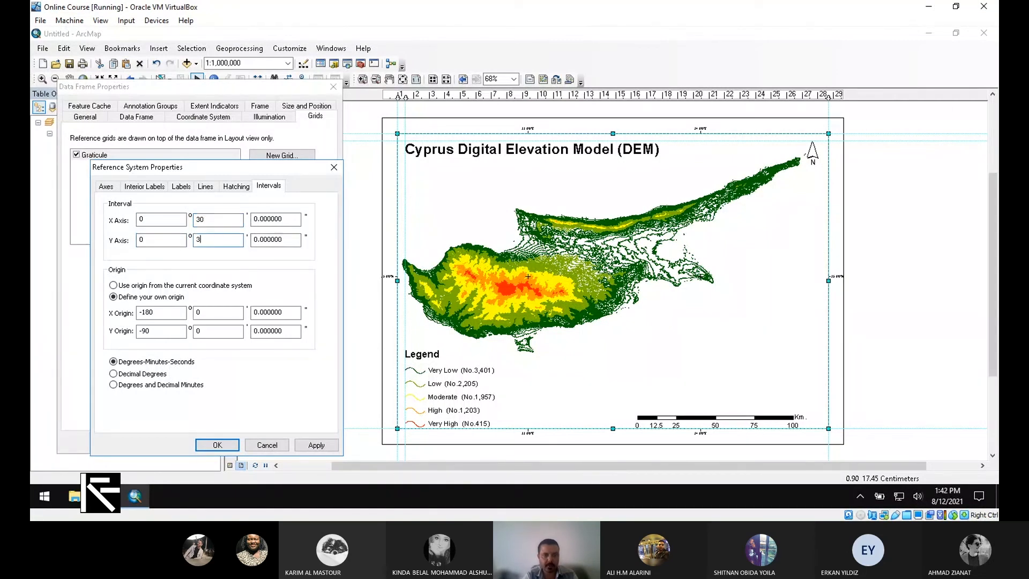
pyautogui.write('30')
pyautogui.click(322, 445)
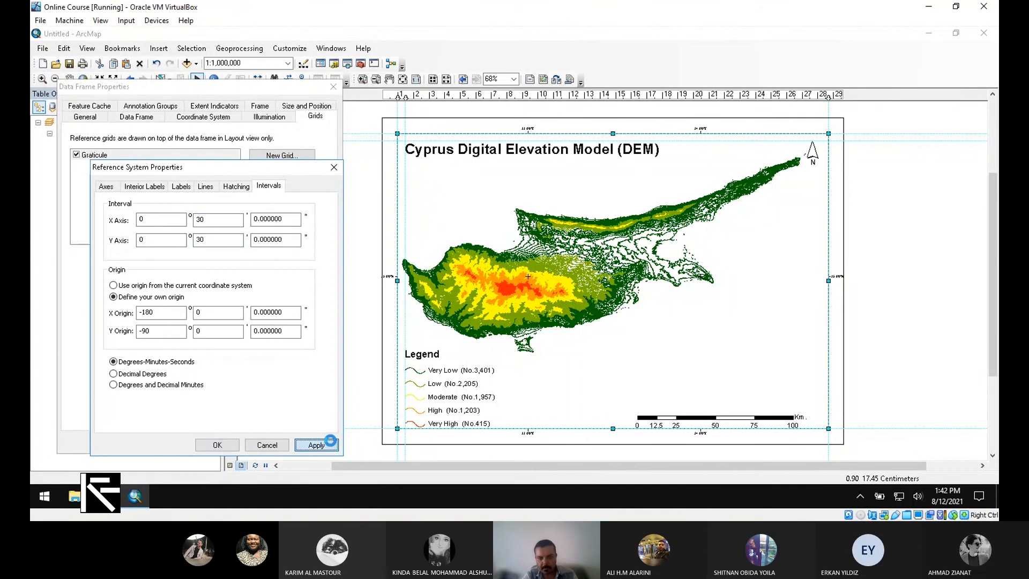
pyautogui.click(232, 448)
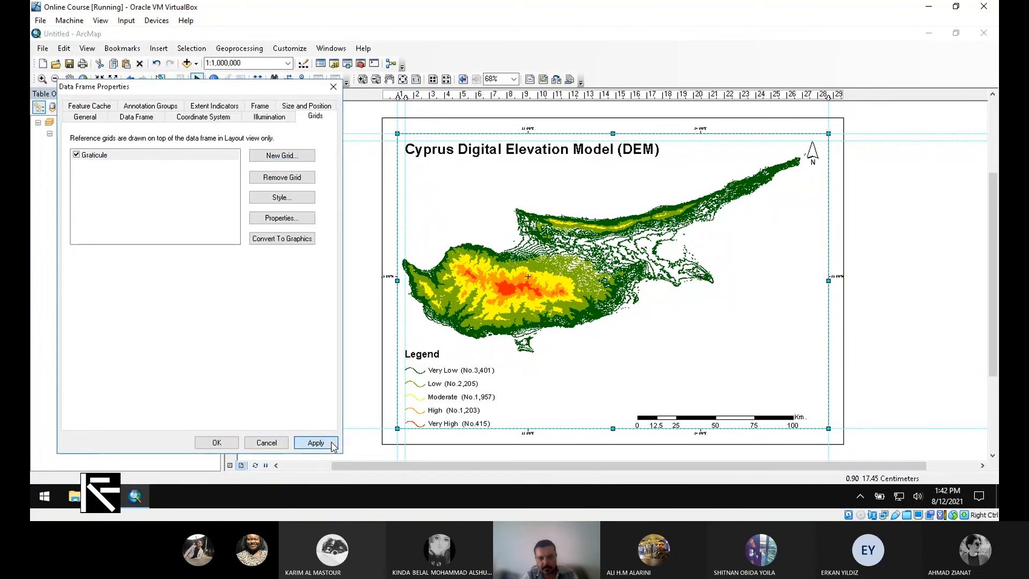
pyautogui.click(331, 444)
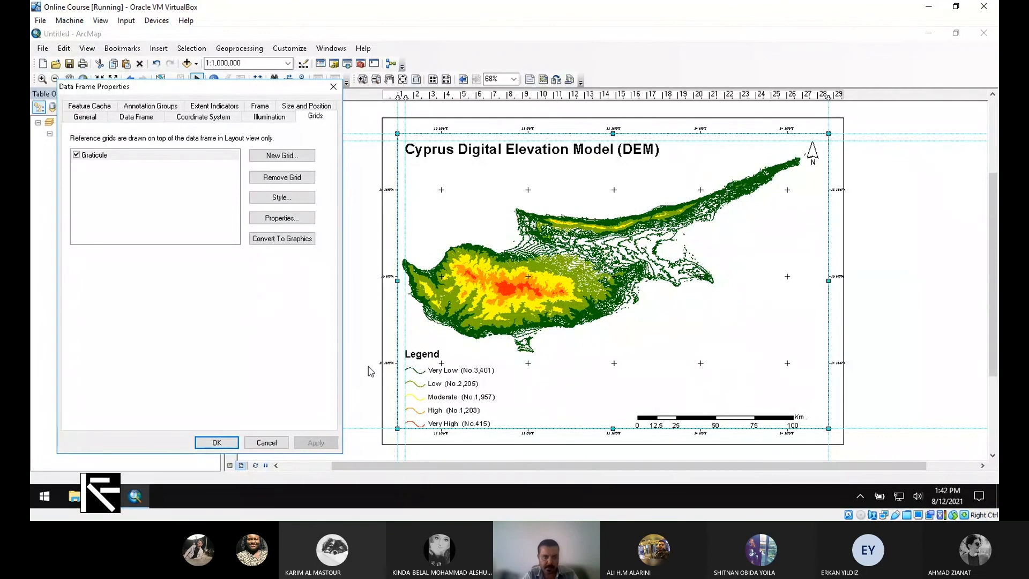
# Step: Reduce the graticule's Y axis interval to 15 minutes and apply it to the map
pyautogui.click(288, 217)
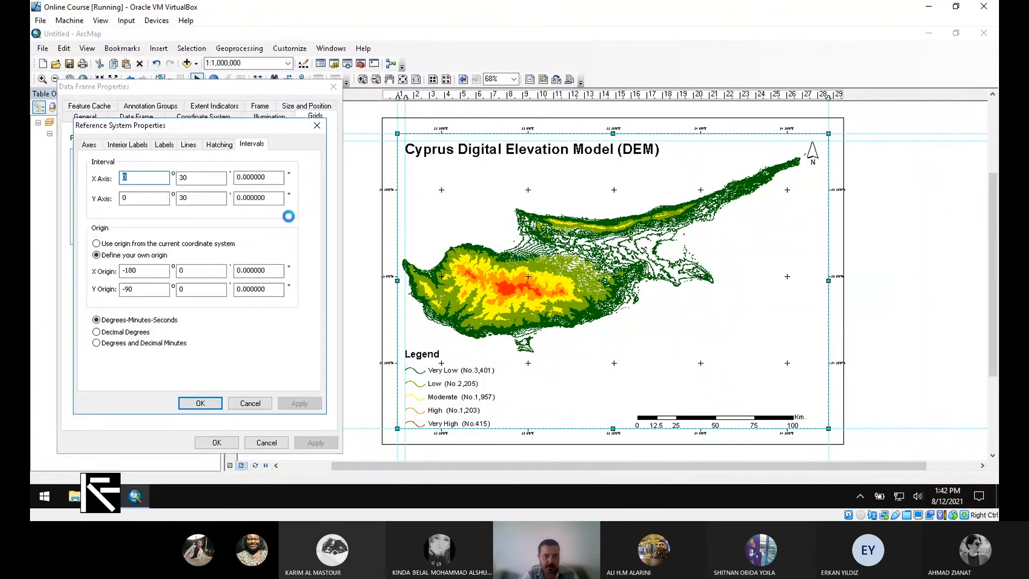
pyautogui.press('Tab')
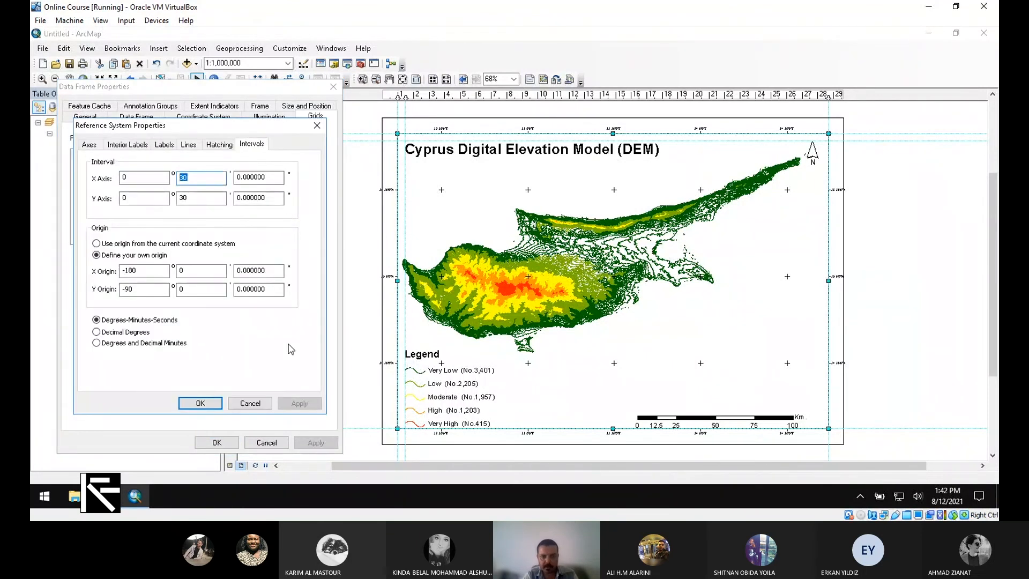
pyautogui.doubleClick(203, 198)
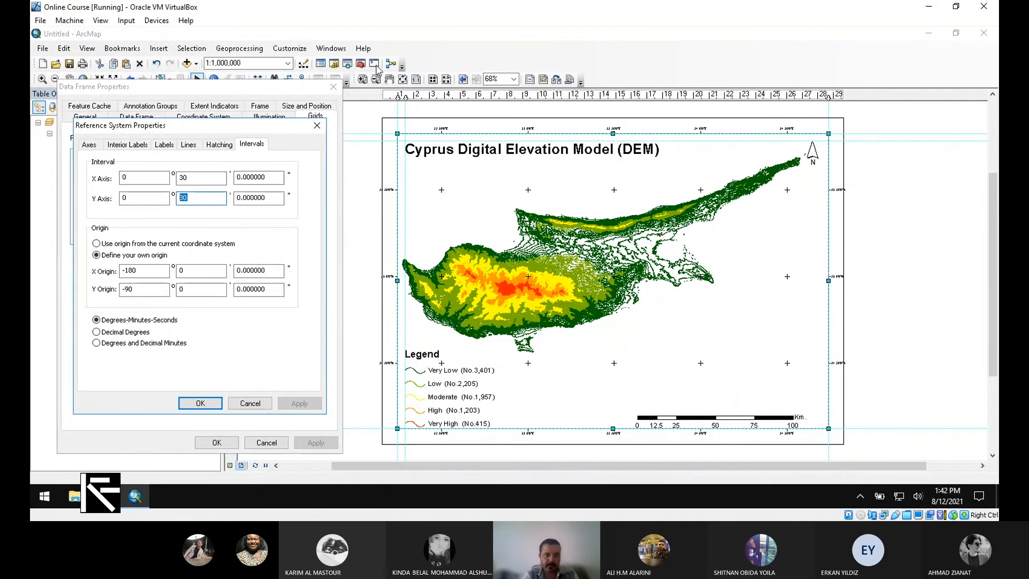
pyautogui.write('15')
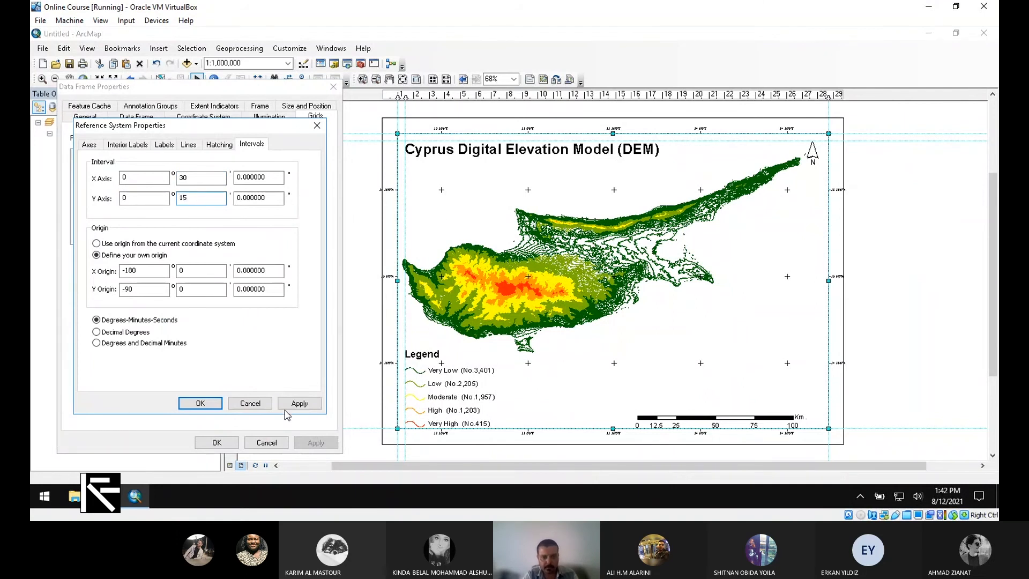
pyautogui.click(299, 403)
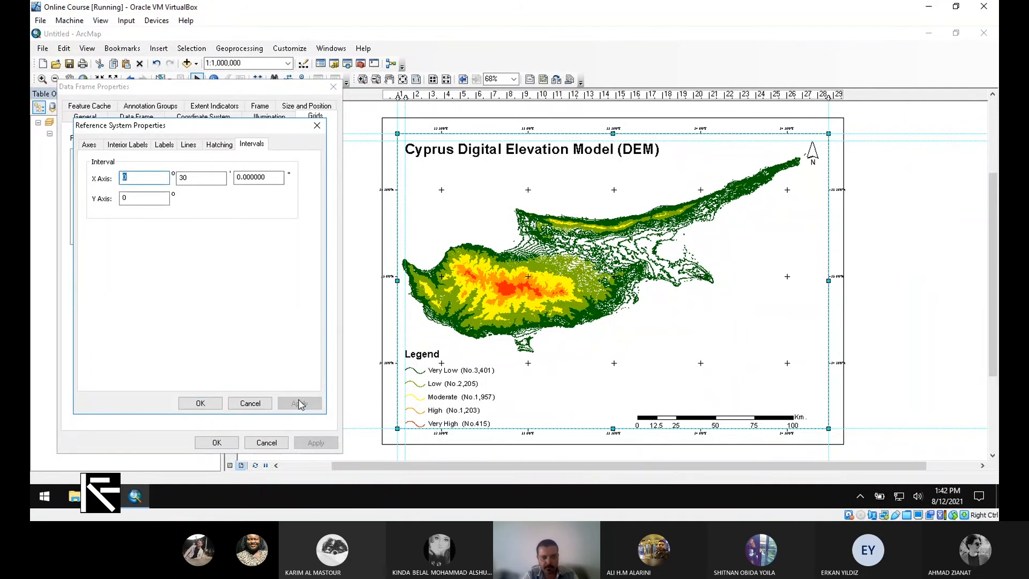
pyautogui.click(200, 403)
pyautogui.click(316, 442)
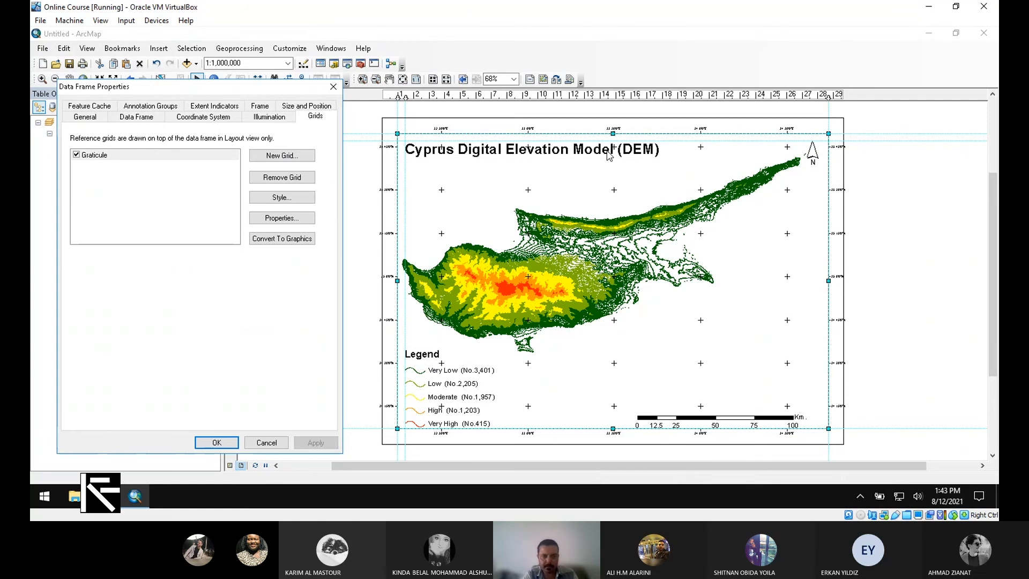
# Step: Turn off the graticule labels on the top and right axes and apply the change
pyautogui.click(281, 218)
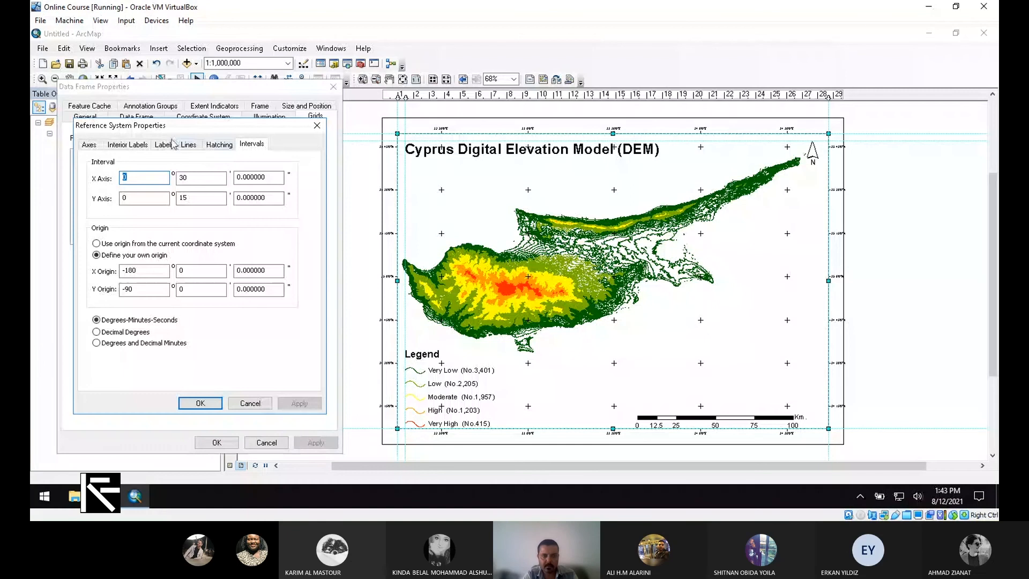
pyautogui.click(170, 144)
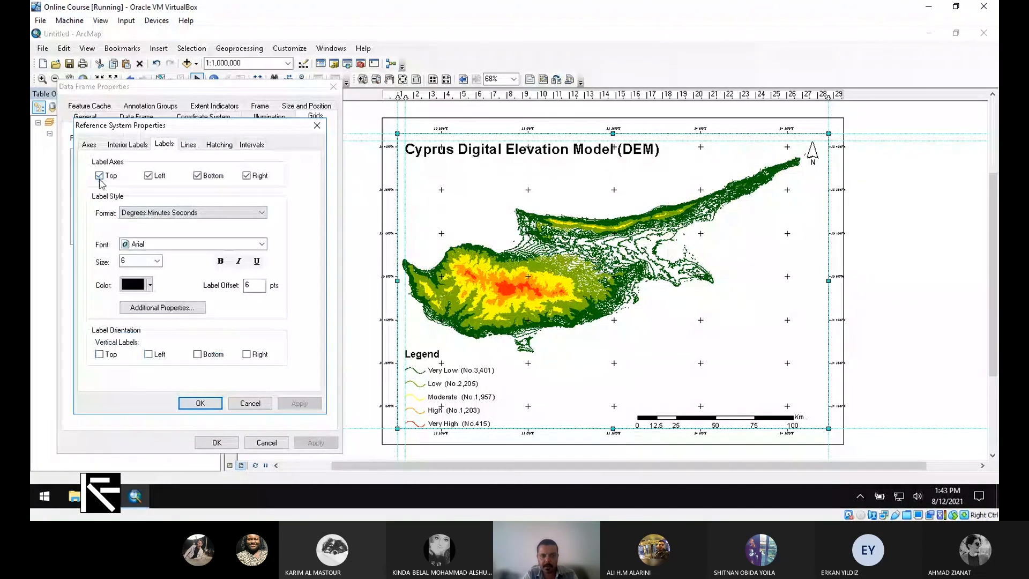
pyautogui.click(100, 176)
pyautogui.click(246, 176)
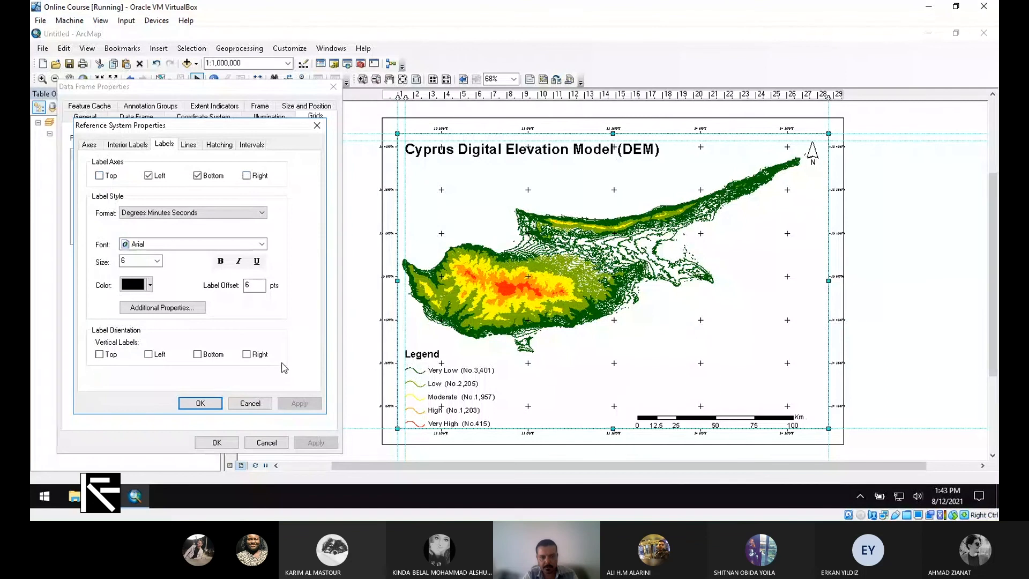
pyautogui.click(200, 403)
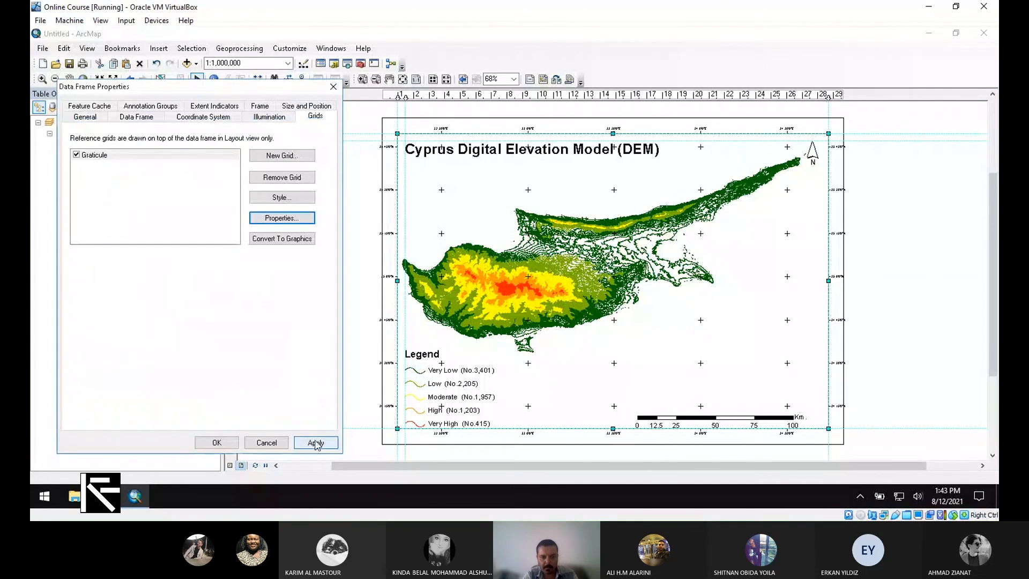
pyautogui.click(316, 442)
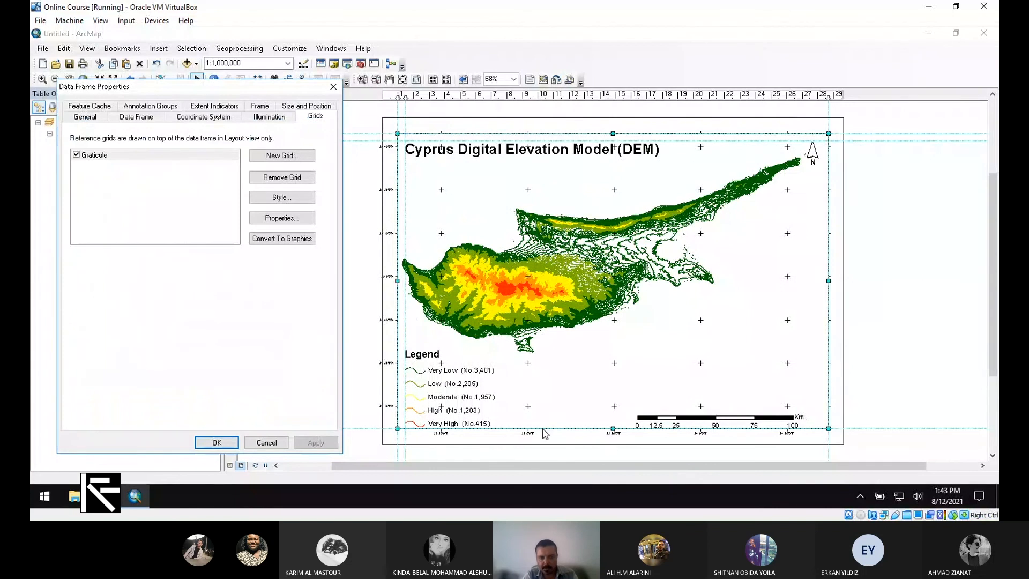
# Step: Orient the graticule's left axis labels vertically and update the map
pyautogui.click(172, 155)
pyautogui.click(282, 177)
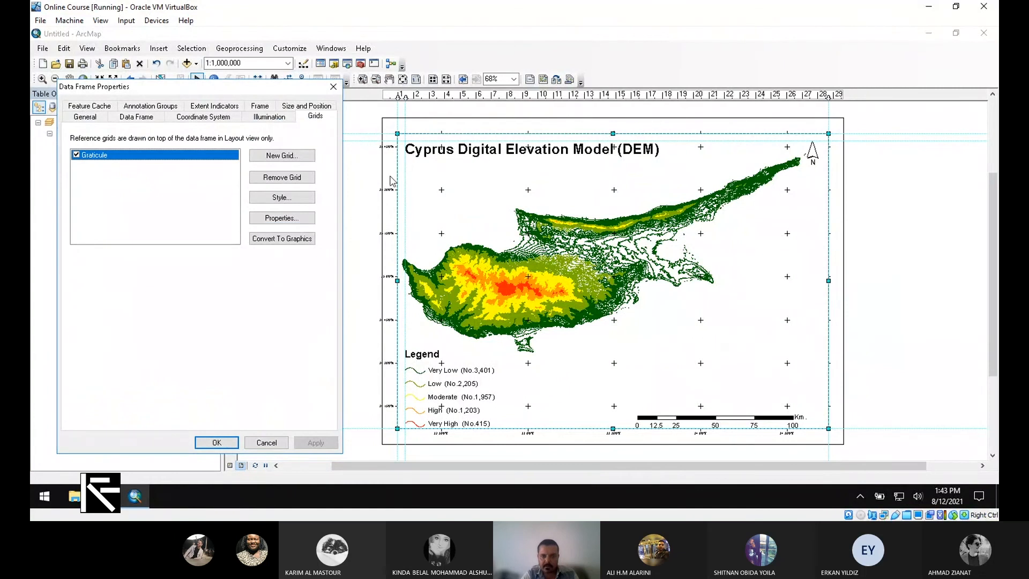
pyautogui.click(307, 217)
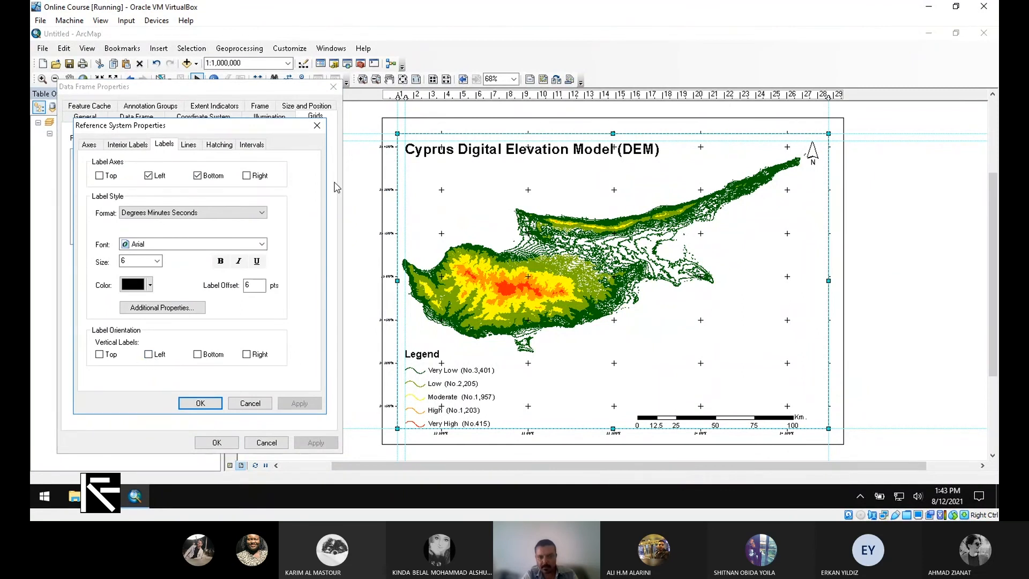
pyautogui.click(148, 354)
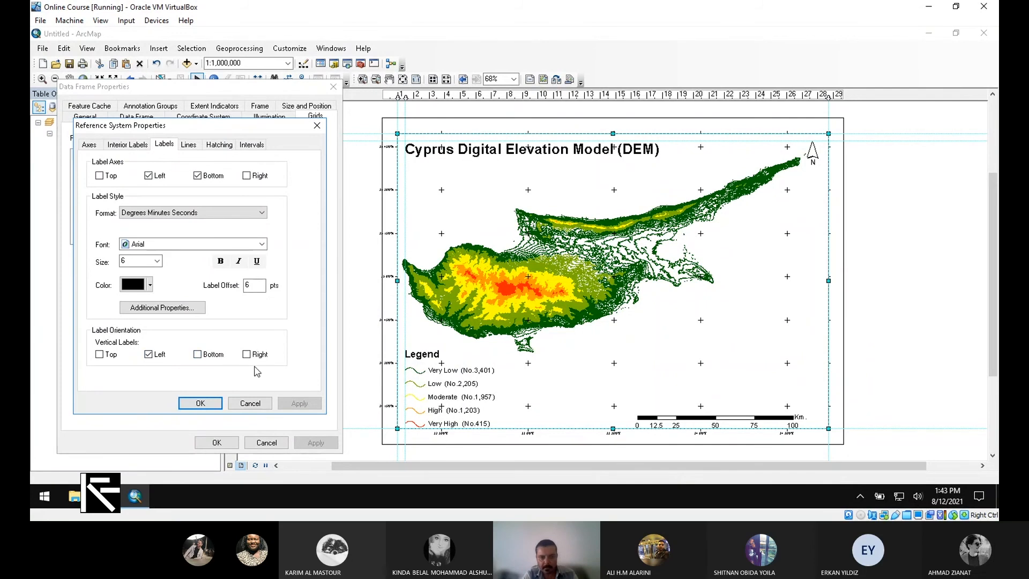
pyautogui.click(200, 403)
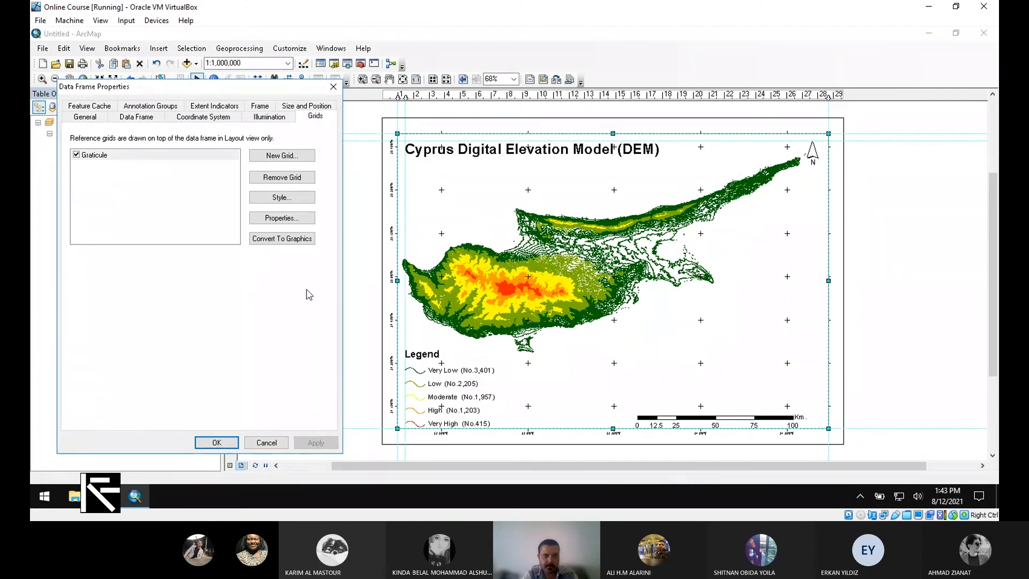
# Step: Set the graticule label font size to 9 and apply it to the map
pyautogui.click(287, 218)
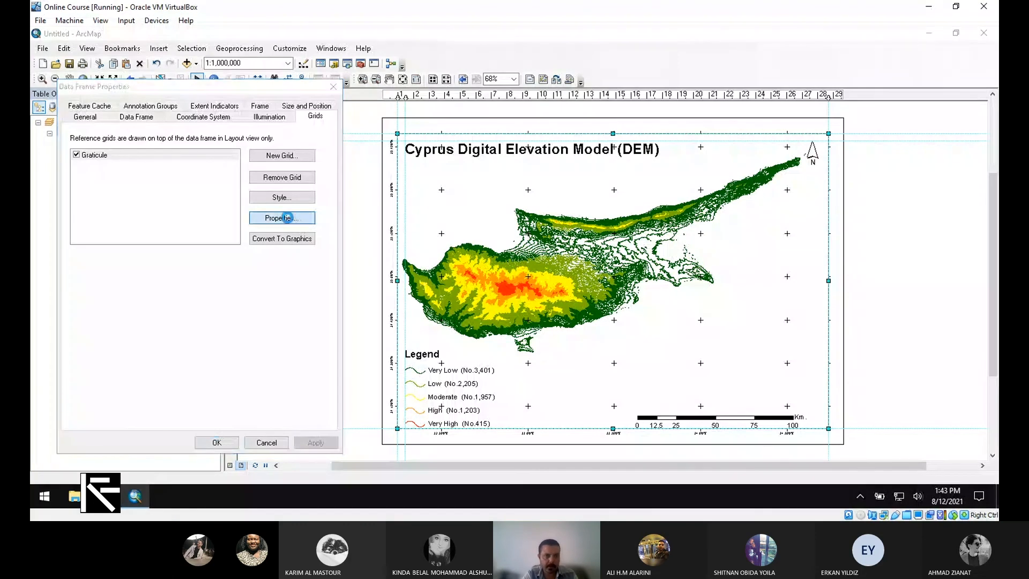
pyautogui.click(164, 144)
pyautogui.click(157, 261)
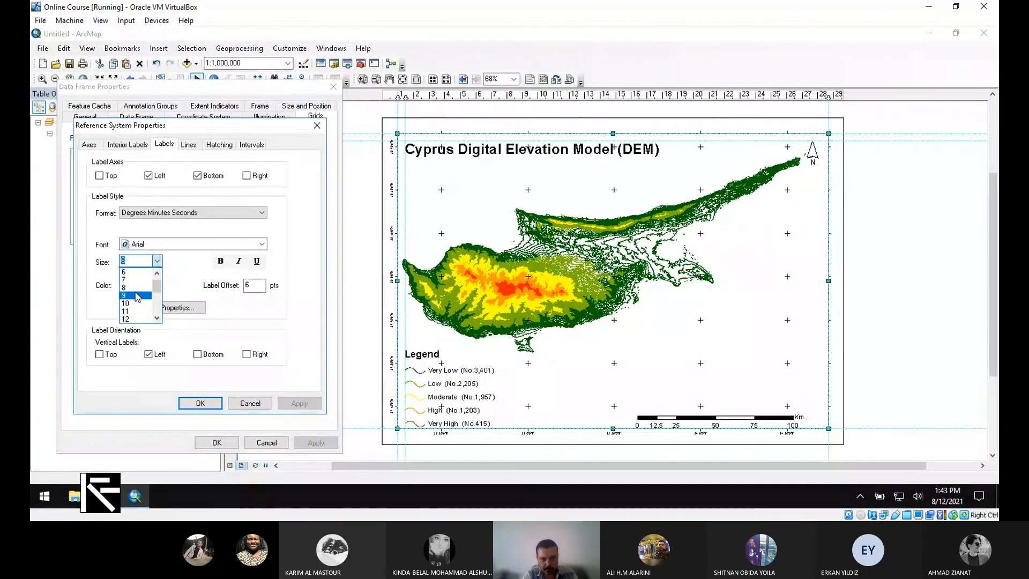
pyautogui.click(136, 296)
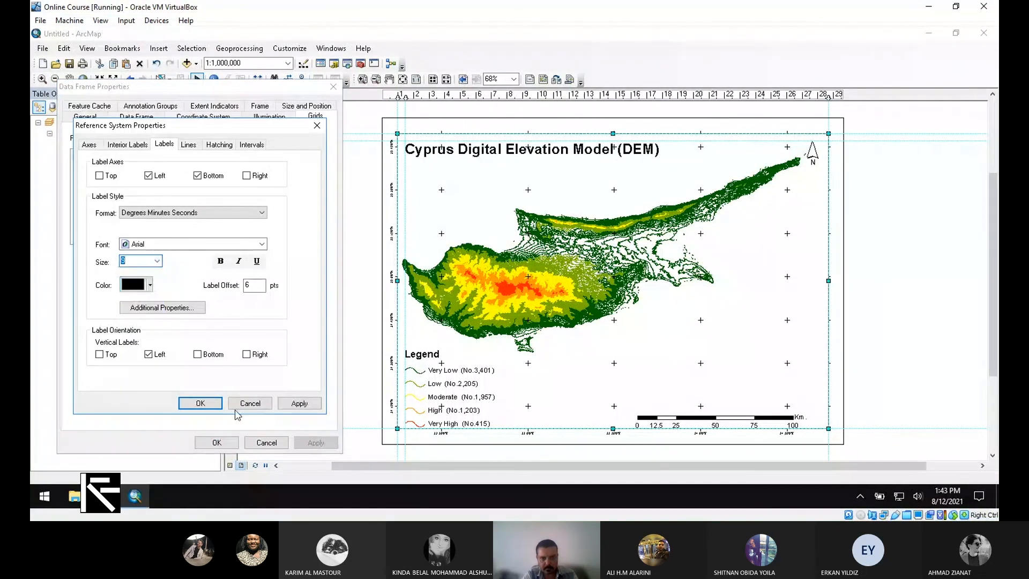
pyautogui.press('Return')
pyautogui.click(316, 442)
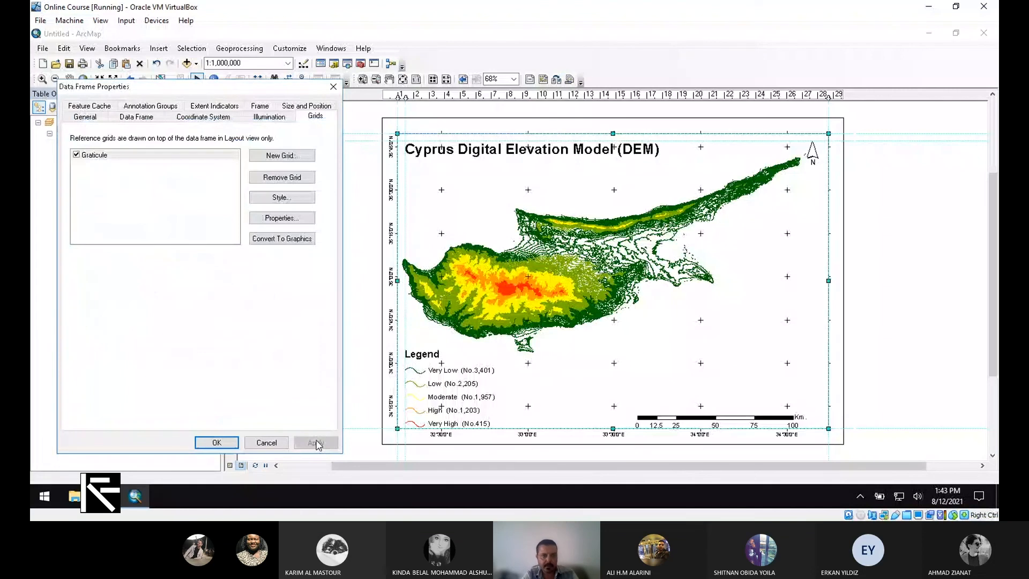
# Step: Hide the graticule's lines and ticks inside the data frame and apply the change to the map
pyautogui.click(224, 170)
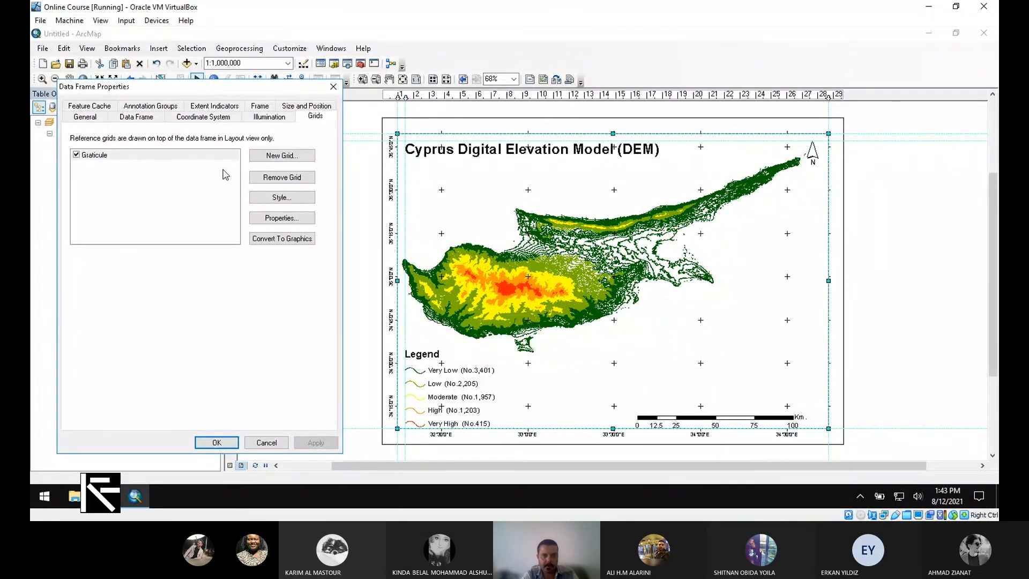
pyautogui.click(283, 221)
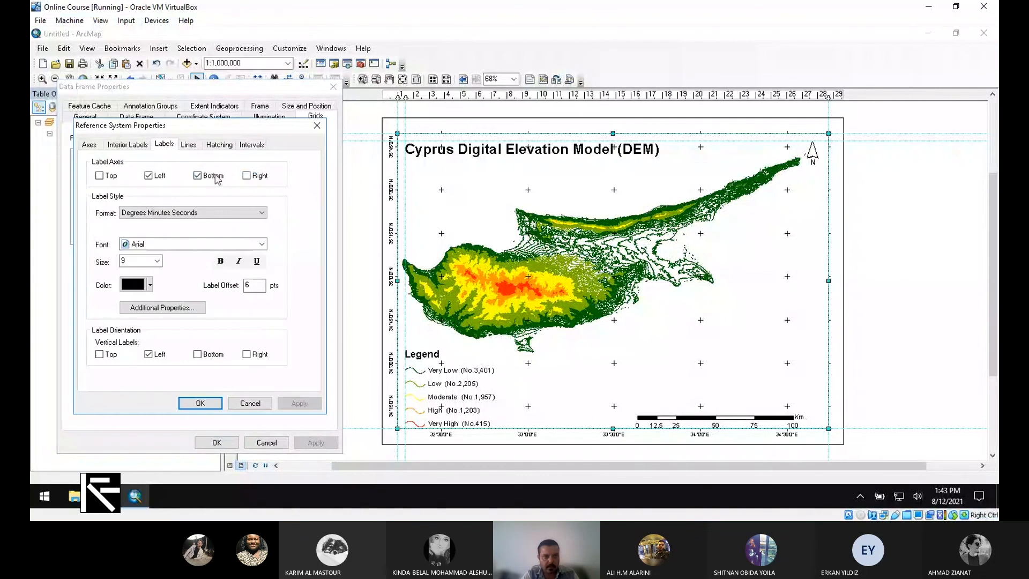
pyautogui.click(129, 146)
pyautogui.click(90, 145)
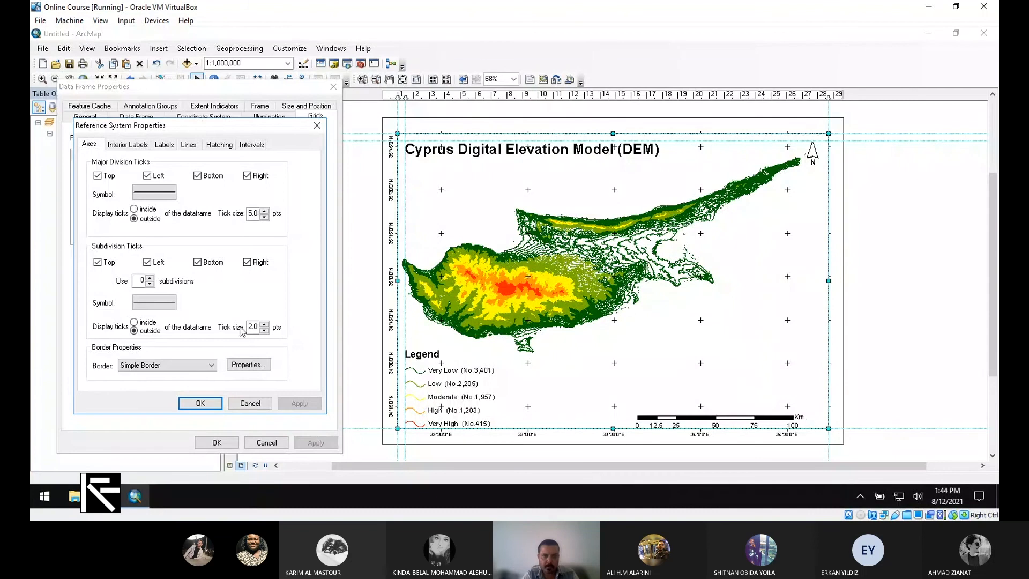
pyautogui.click(141, 322)
pyautogui.click(135, 331)
pyautogui.click(188, 144)
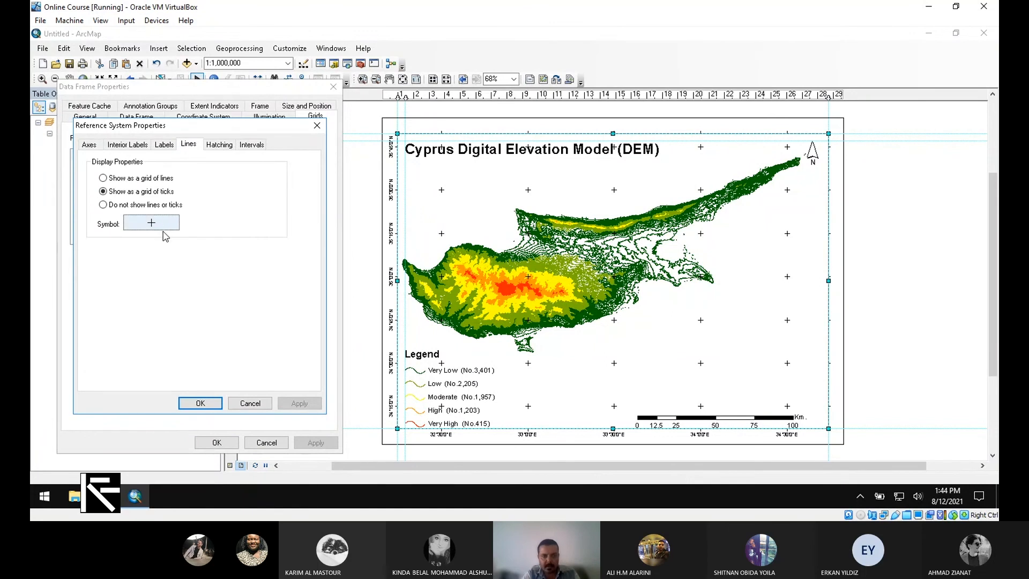
pyautogui.click(132, 205)
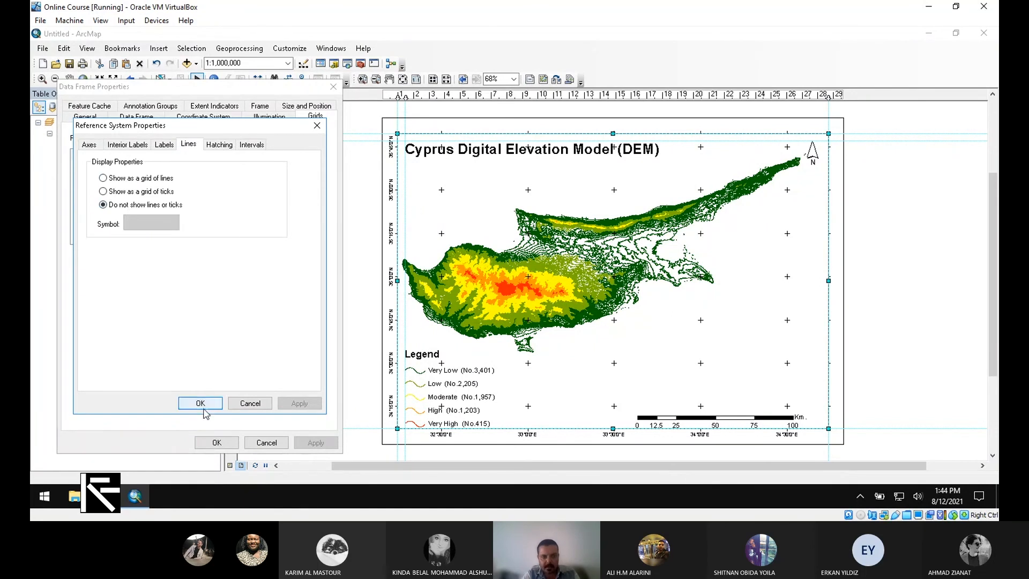
pyautogui.click(200, 403)
pyautogui.click(302, 440)
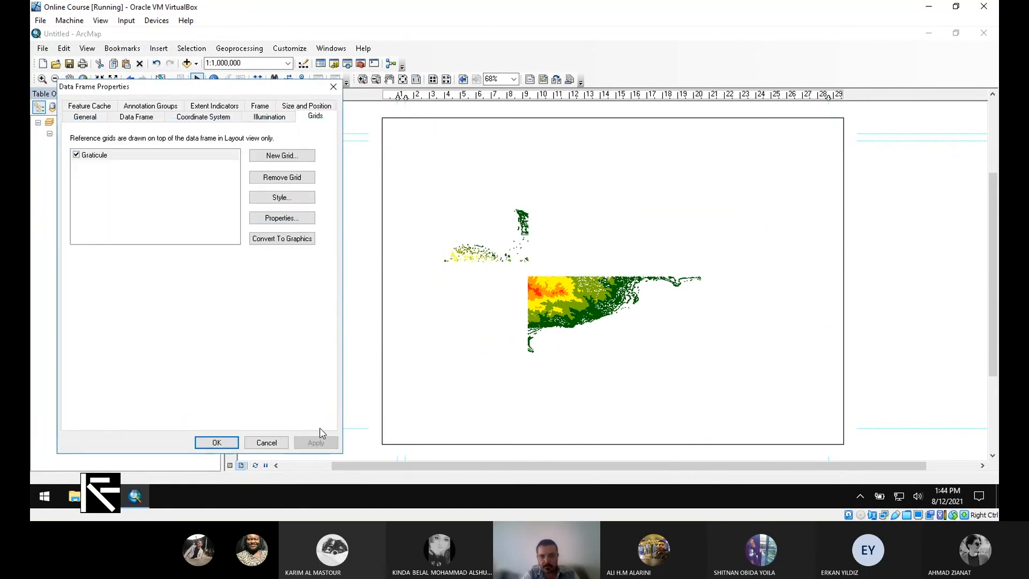
# Step: Show the graticule as a grid of lines and apply it to the map
pyautogui.click(308, 219)
pyautogui.click(115, 178)
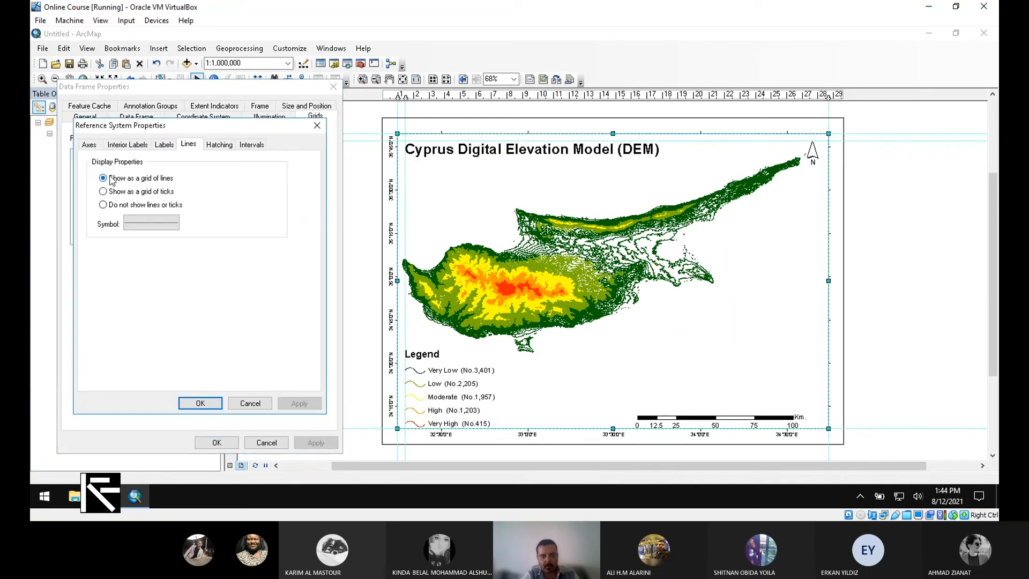
pyautogui.click(206, 408)
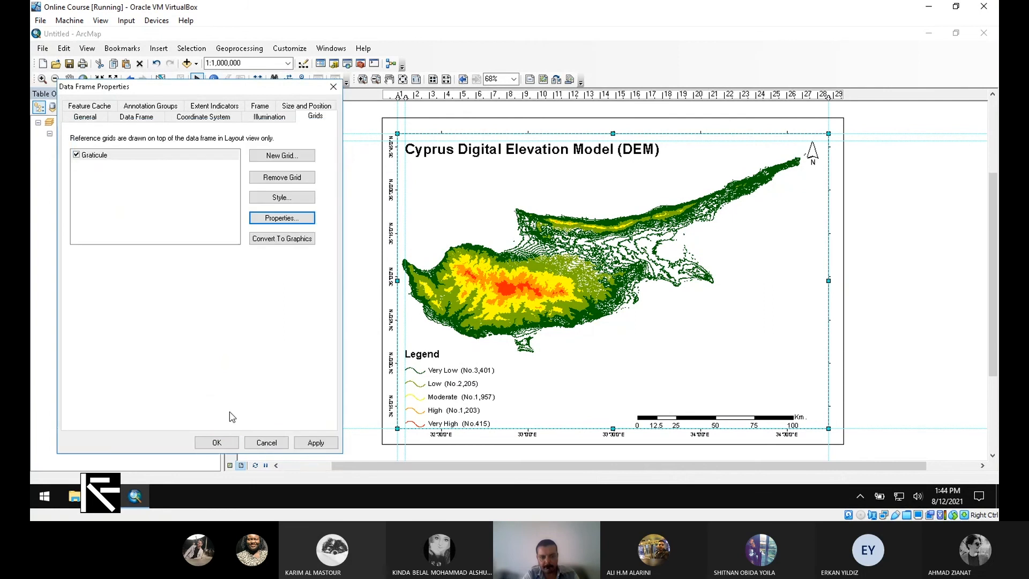
pyautogui.click(322, 444)
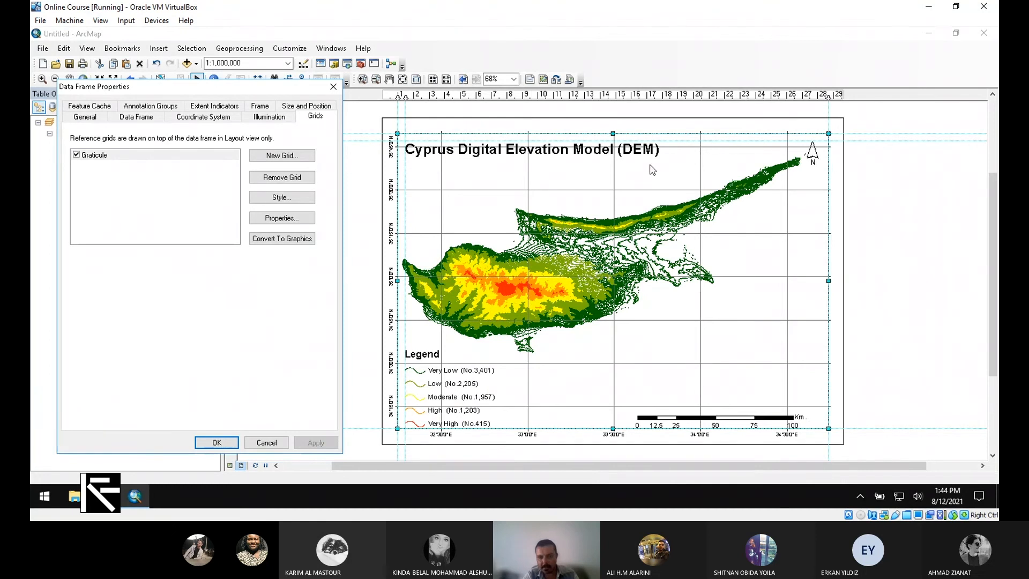
# Step: Show the graticule as a grid of ticks, apply it and close the data frame properties
pyautogui.click(292, 220)
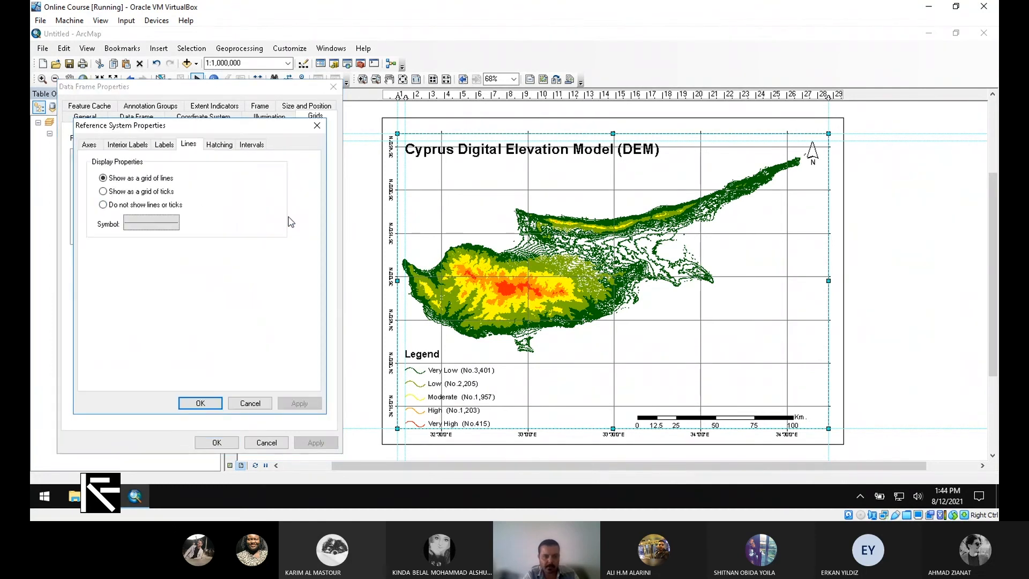
pyautogui.click(141, 205)
pyautogui.click(200, 403)
pyautogui.click(312, 443)
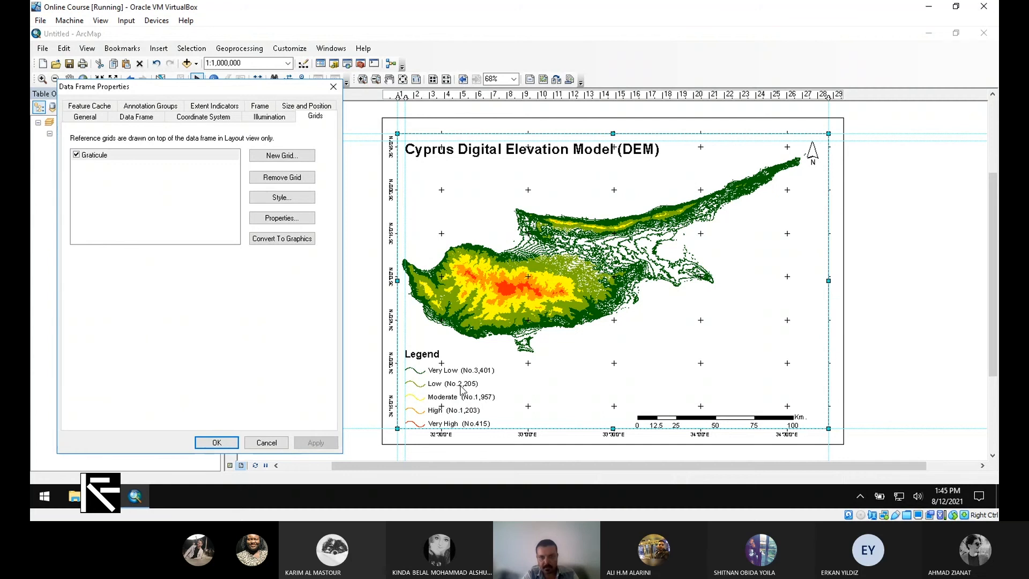
pyautogui.click(216, 443)
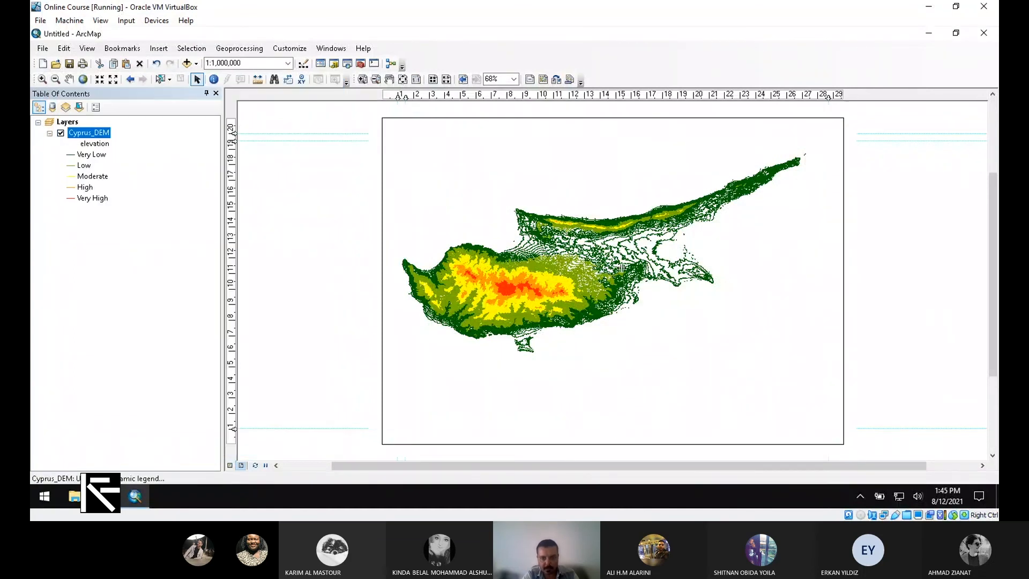
# Step: Move the legend to the map's right side below the north arrow and the scale bar into the lower-left corner
pyautogui.moveTo(442, 390); pyautogui.dragTo(770, 250)
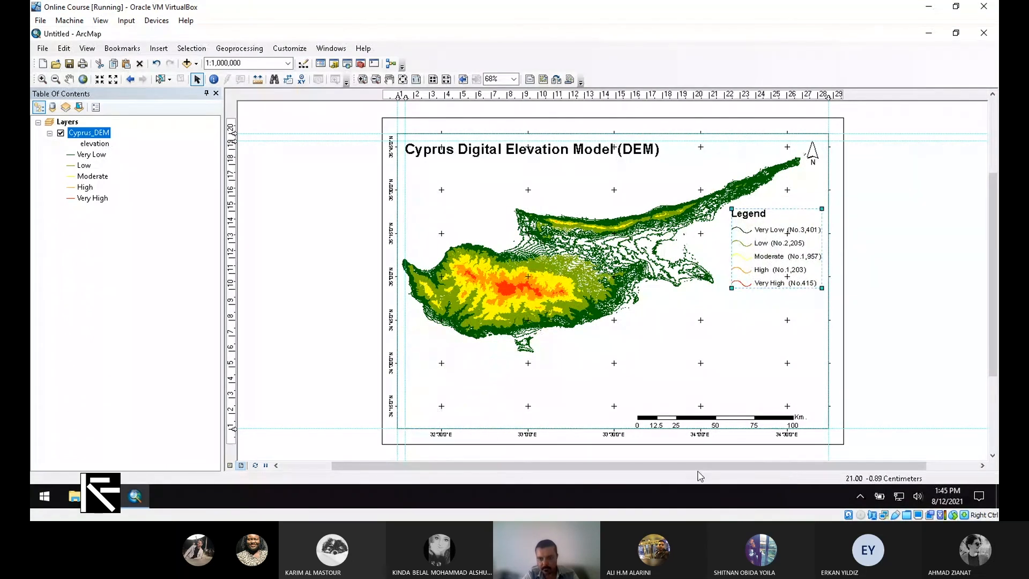
pyautogui.click(703, 417)
pyautogui.moveTo(702, 417); pyautogui.dragTo(472, 409)
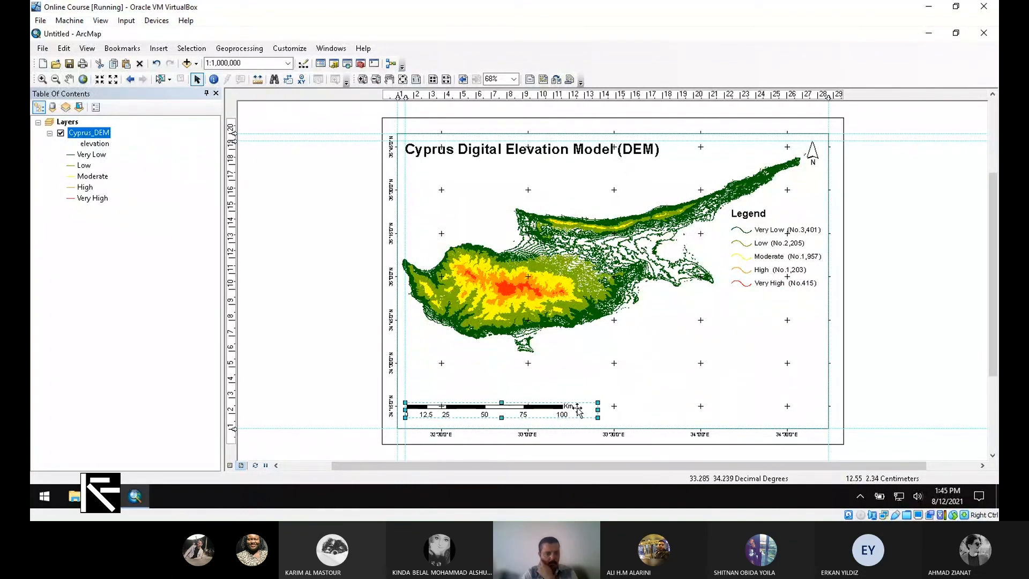
pyautogui.moveTo(503, 415); pyautogui.dragTo(496, 426)
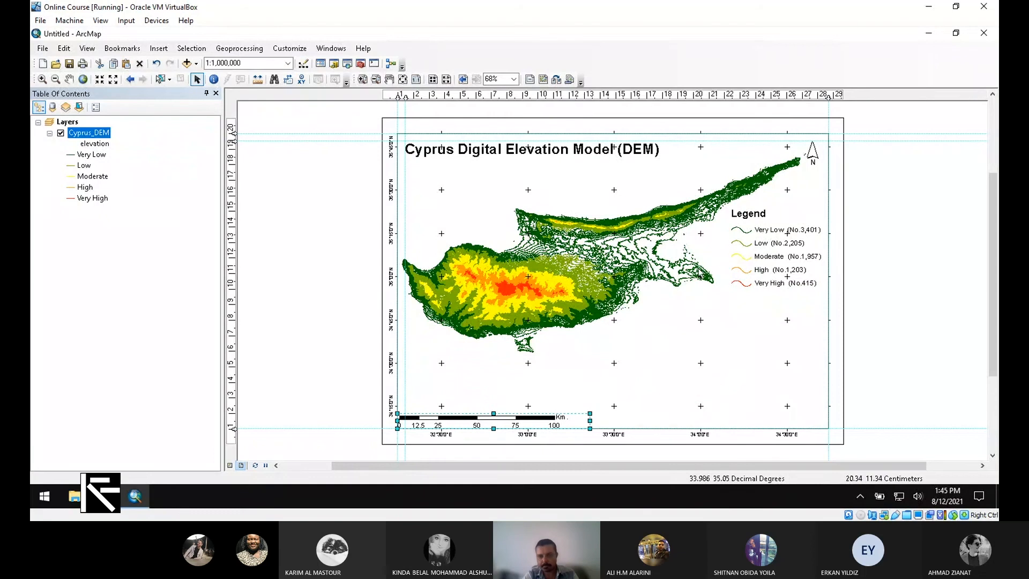
pyautogui.click(564, 258)
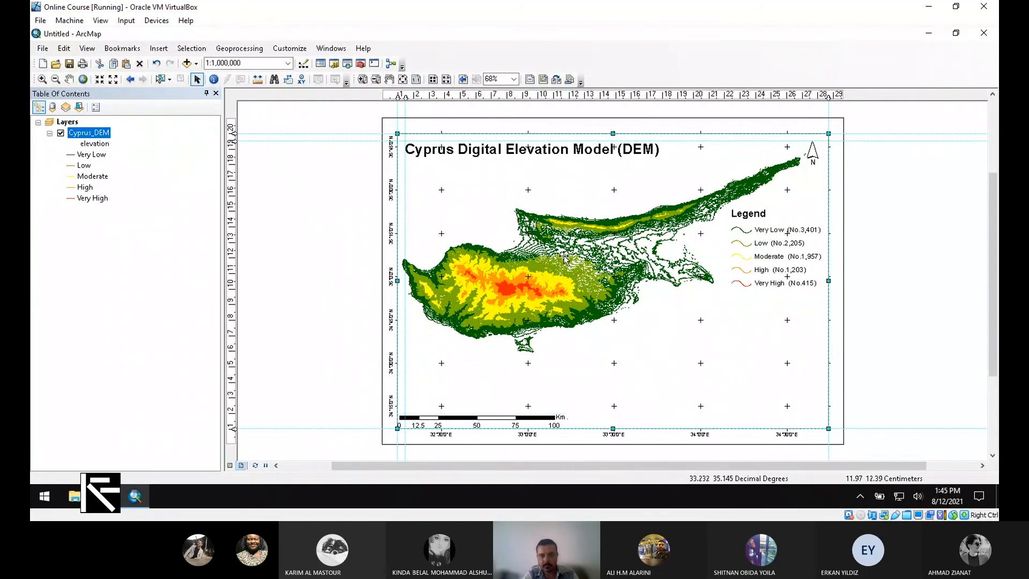
pyautogui.click(320, 195)
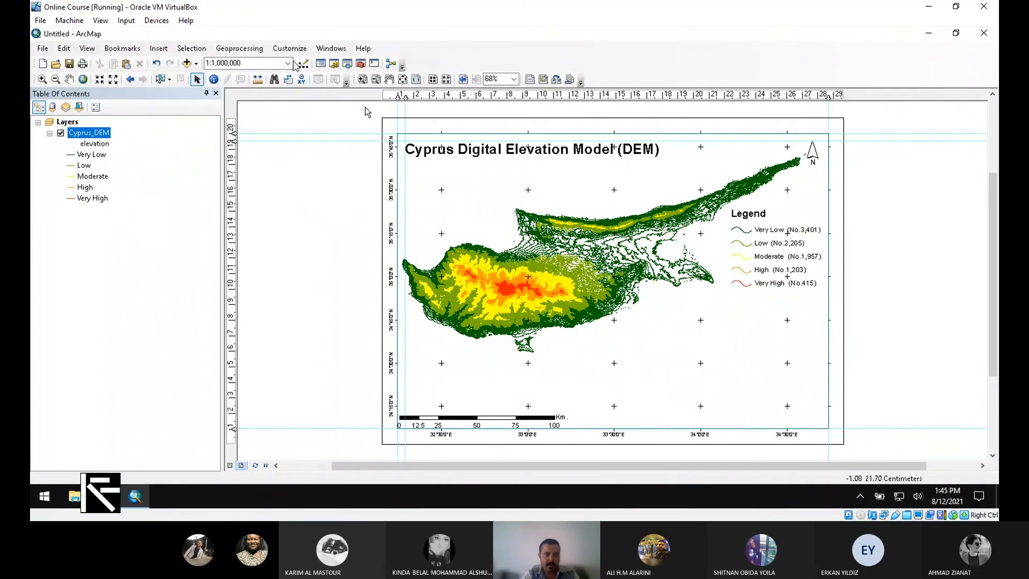
# Step: Insert an Author dynamic text element in the lower-right part of the map layout
pyautogui.click(167, 49)
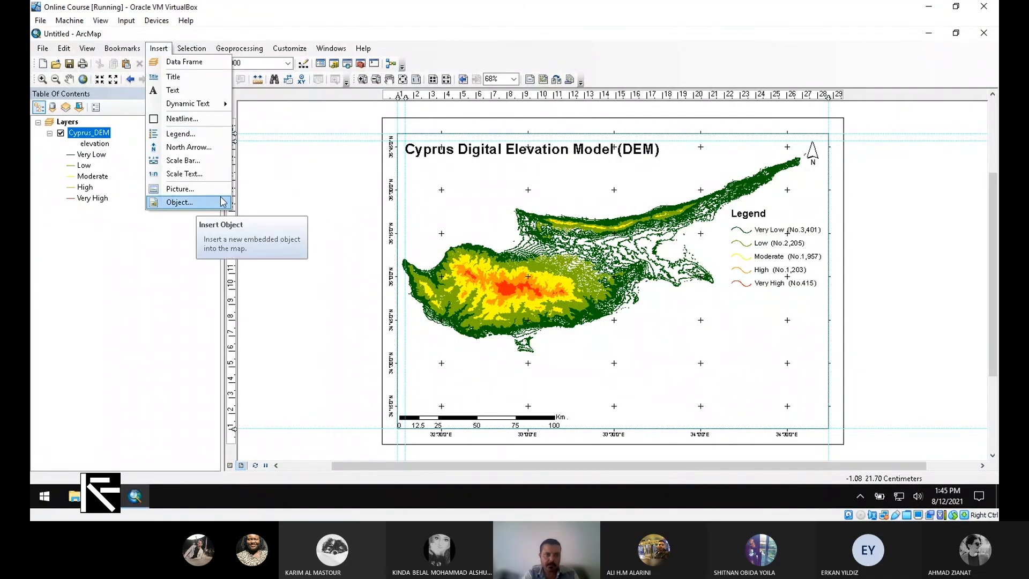
pyautogui.moveTo(215, 110)
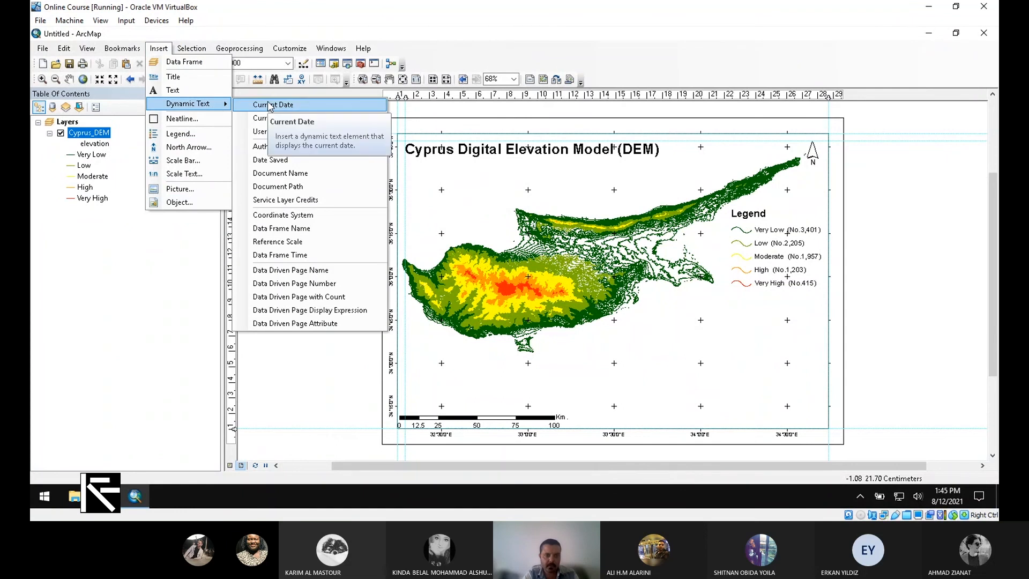
pyautogui.click(294, 143)
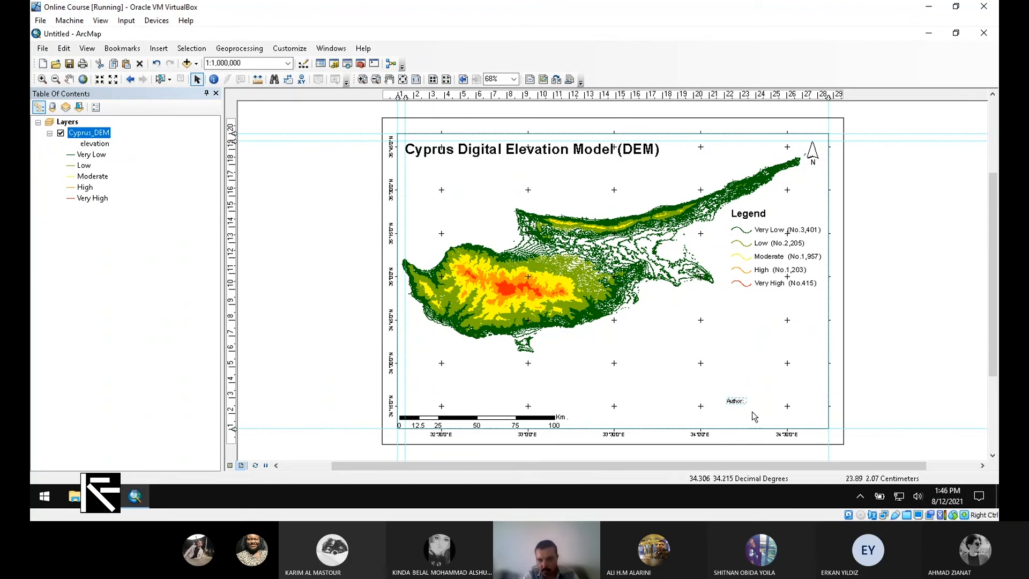
pyautogui.click(740, 401)
pyautogui.doubleClick(740, 402)
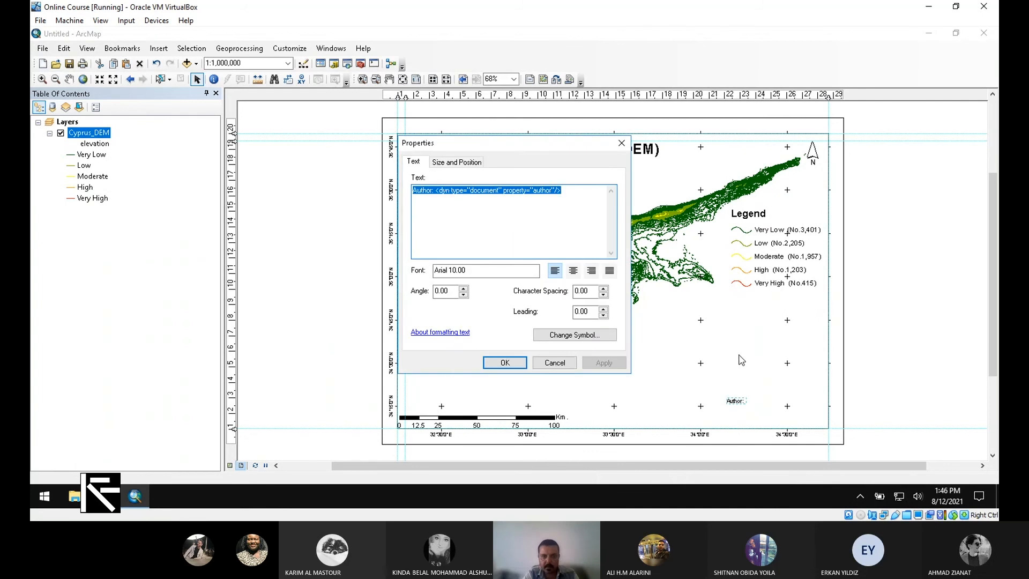
pyautogui.click(622, 143)
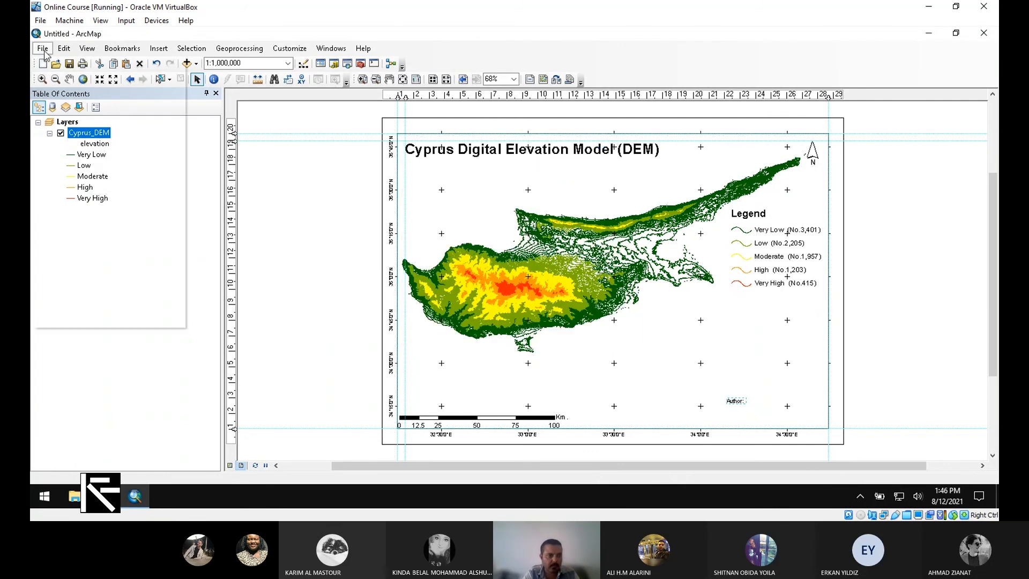
# Step: Enter the author's full name in the map document properties and apply it
pyautogui.click(42, 48)
pyautogui.click(85, 263)
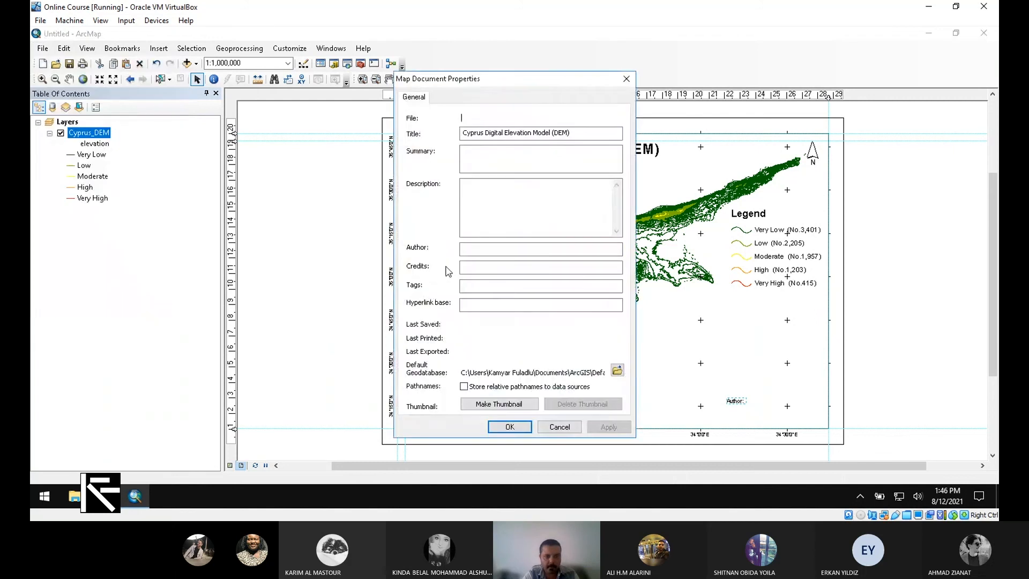
pyautogui.click(489, 250)
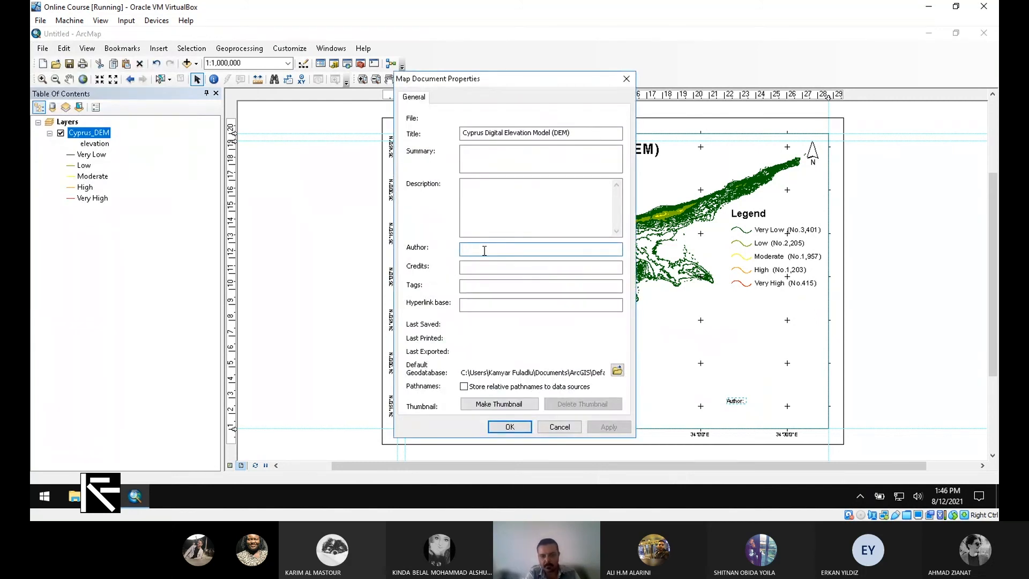
pyautogui.write('Kamya')
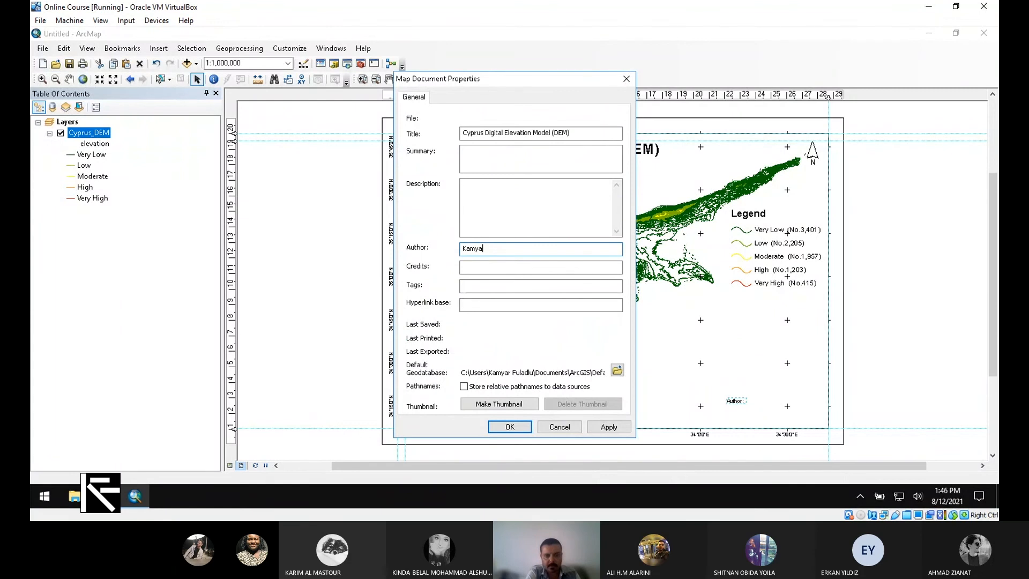
pyautogui.write('r FULADLU')
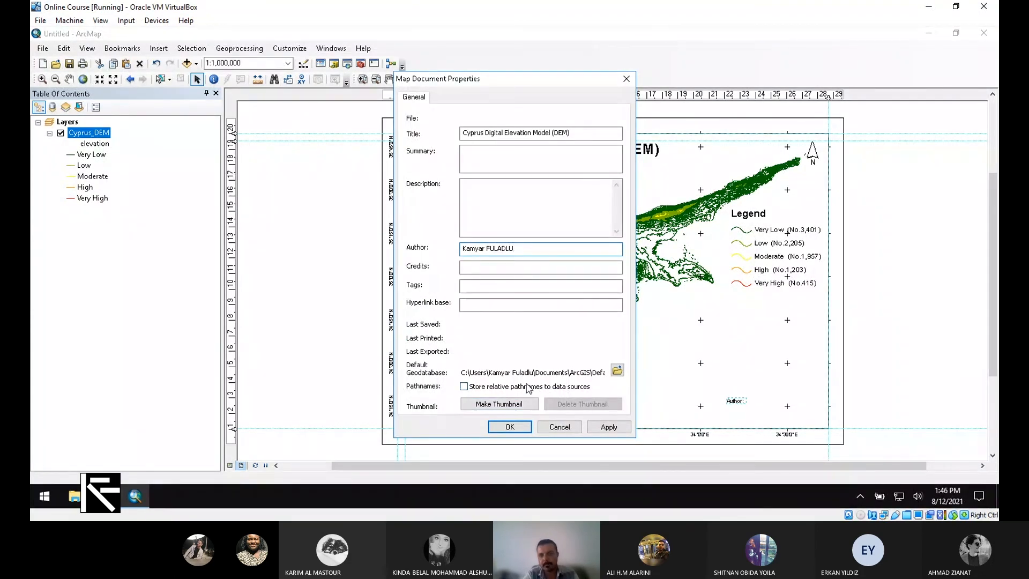
pyautogui.click(608, 426)
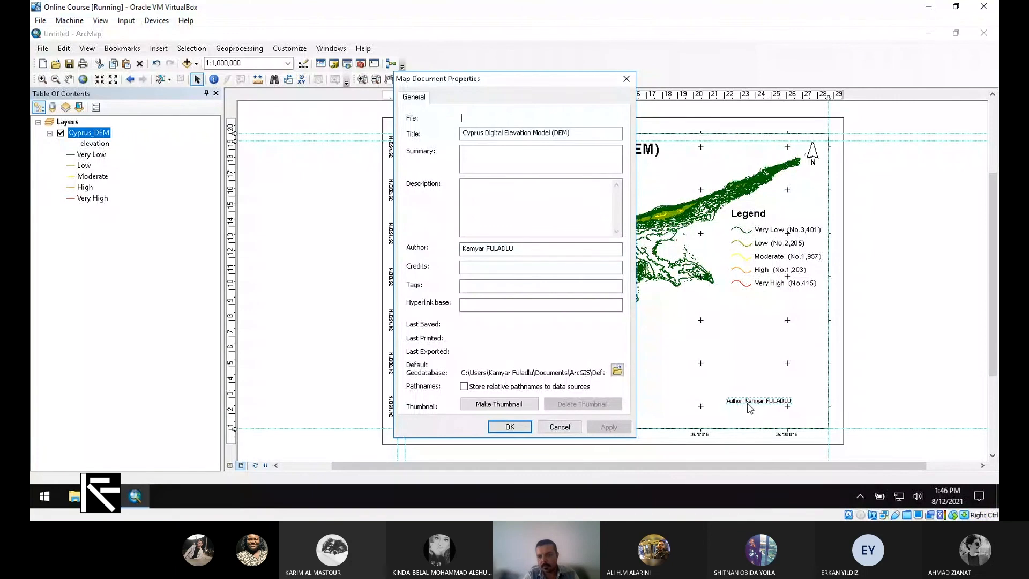
pyautogui.click(510, 427)
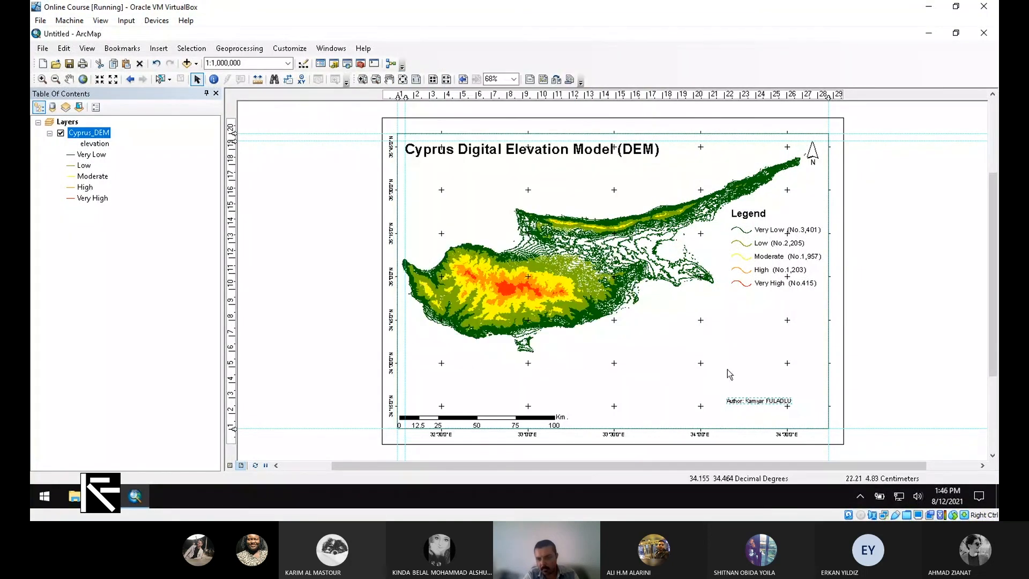
# Step: Set the author text's font size to 12 and its angle to 90 degrees
pyautogui.doubleClick(758, 402)
pyautogui.click(564, 337)
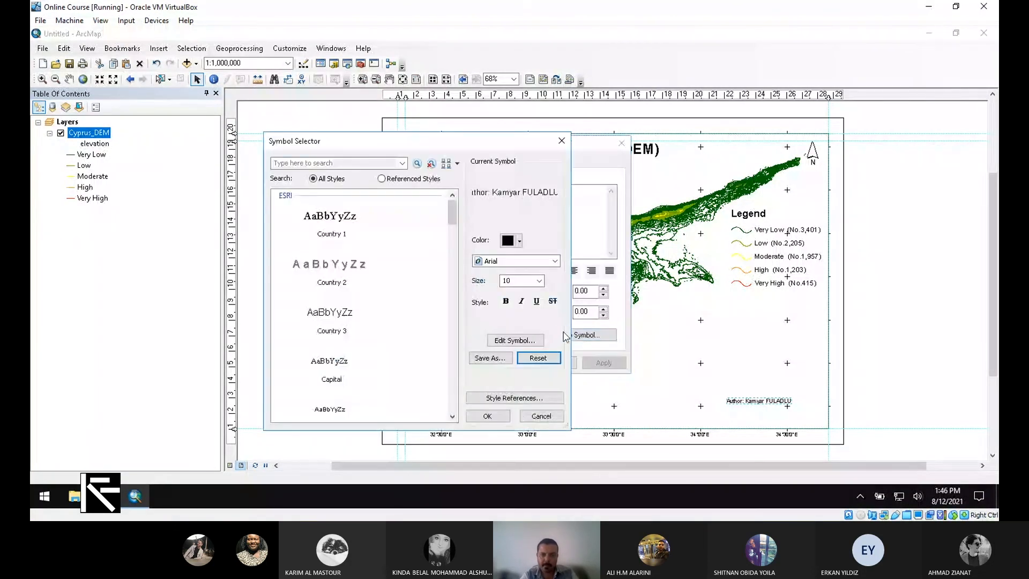
pyautogui.click(539, 280)
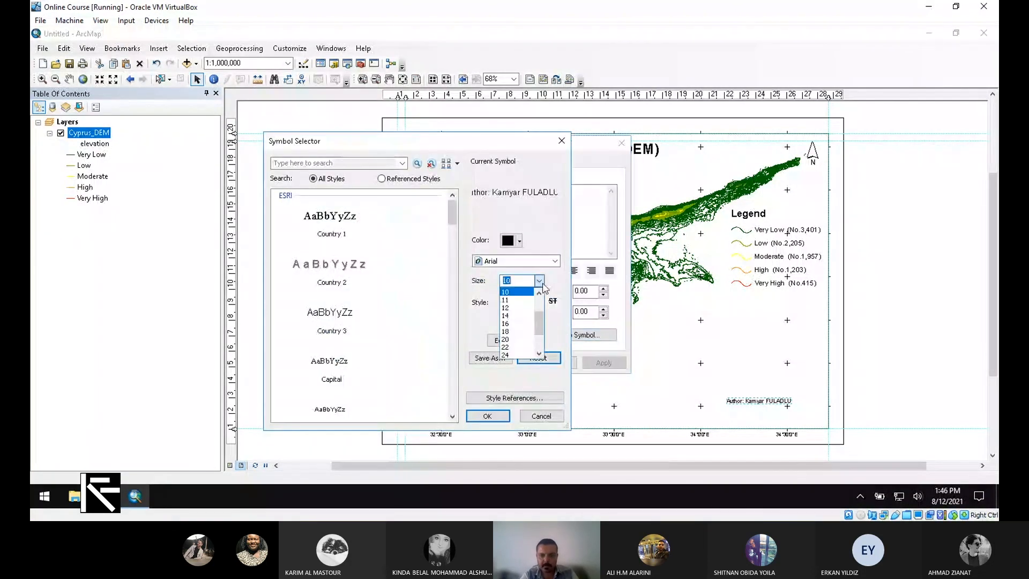
pyautogui.click(525, 308)
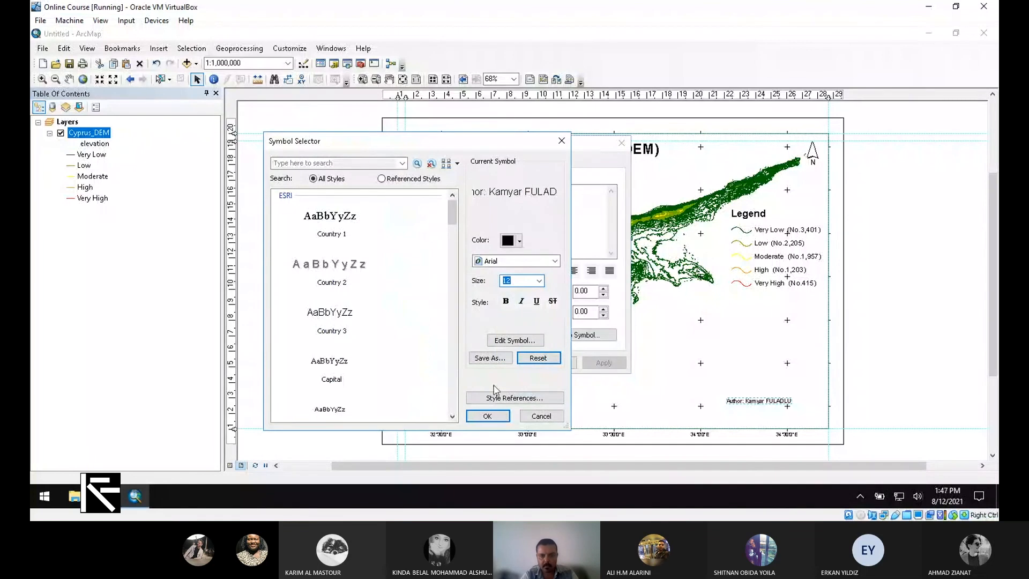
pyautogui.click(488, 417)
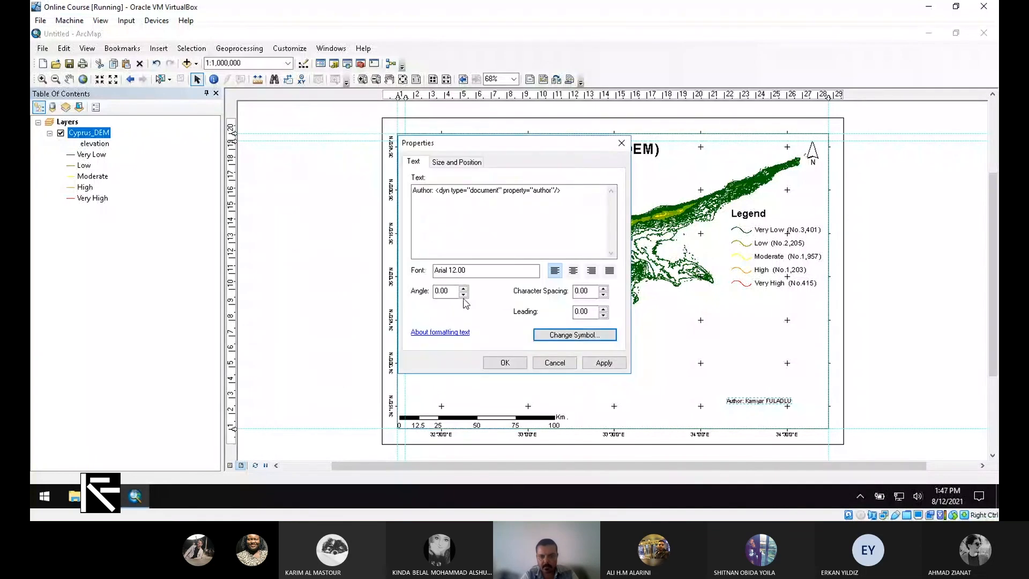
pyautogui.moveTo(452, 292); pyautogui.dragTo(360, 273)
pyautogui.write('90')
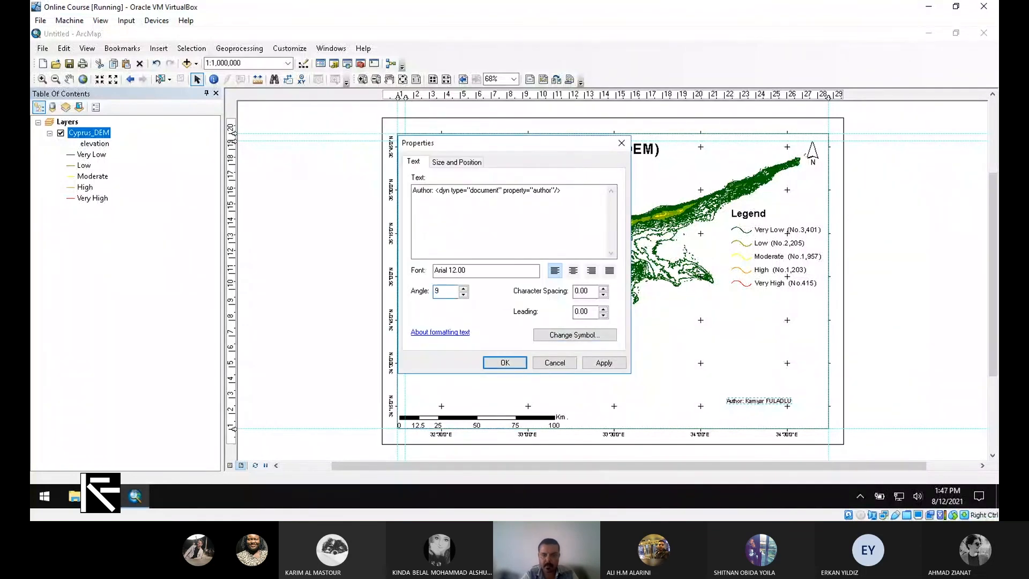
pyautogui.click(521, 363)
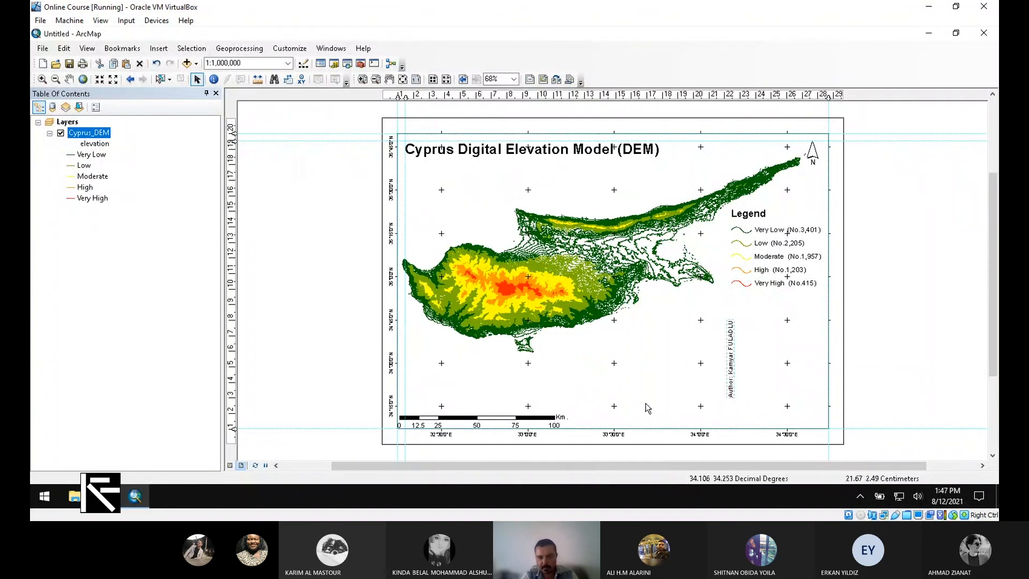
# Step: Shift the scale bar slightly right to the inner guide and move the rotated author text into the map's lower-left corner beside it
pyautogui.click(480, 421)
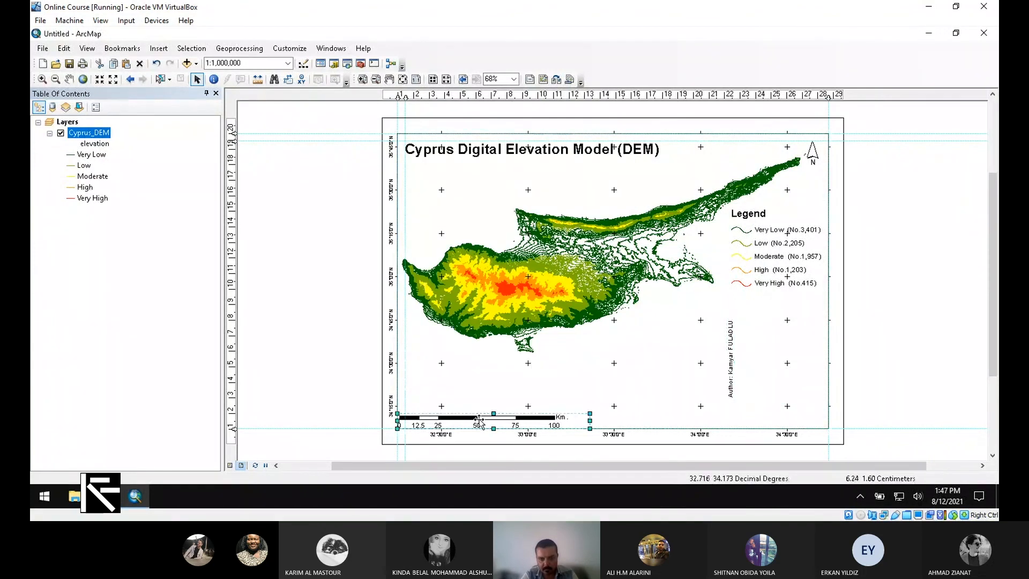
pyautogui.moveTo(479, 421); pyautogui.dragTo(488, 421)
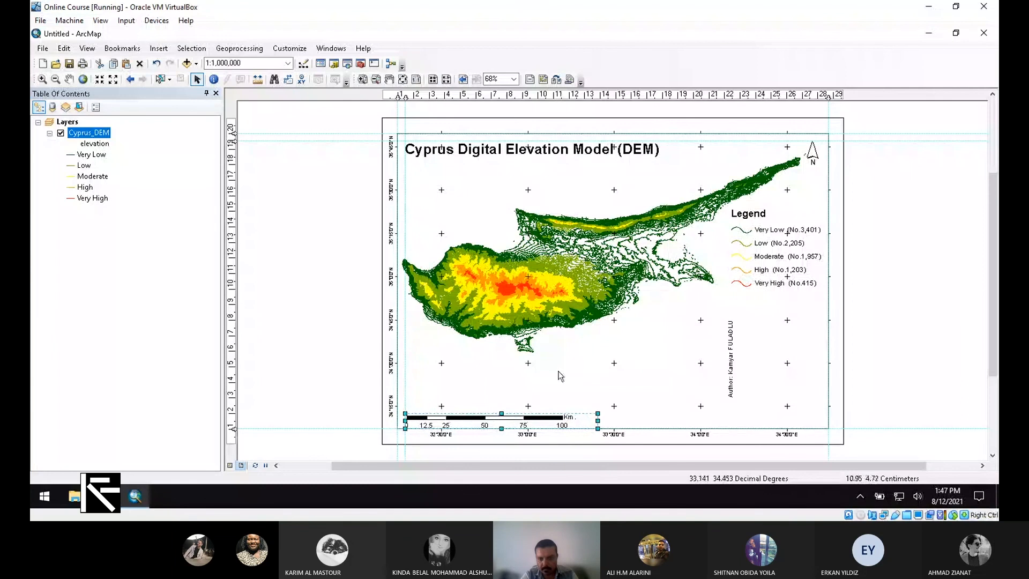
pyautogui.moveTo(733, 361); pyautogui.dragTo(404, 391)
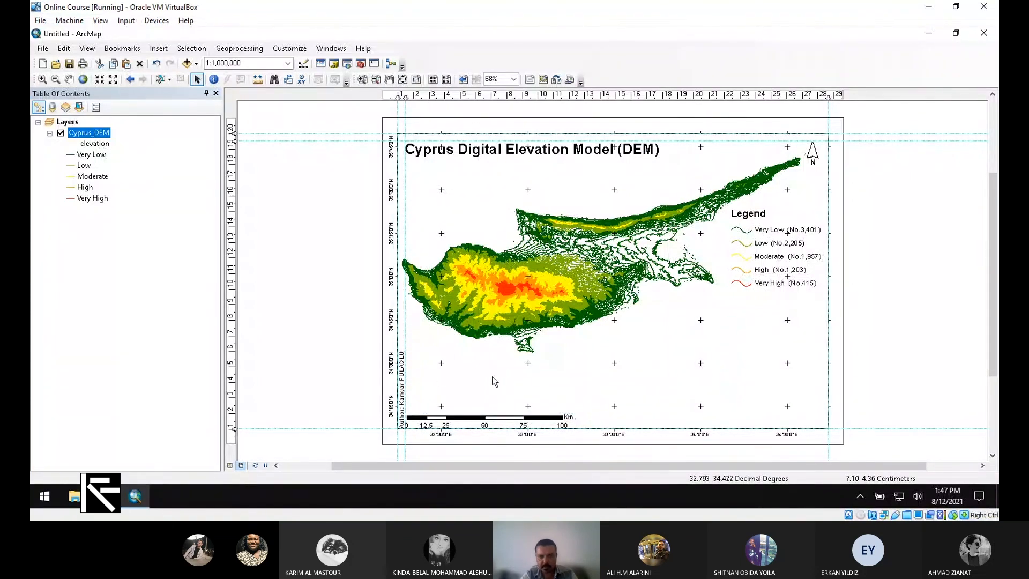
pyautogui.click(287, 299)
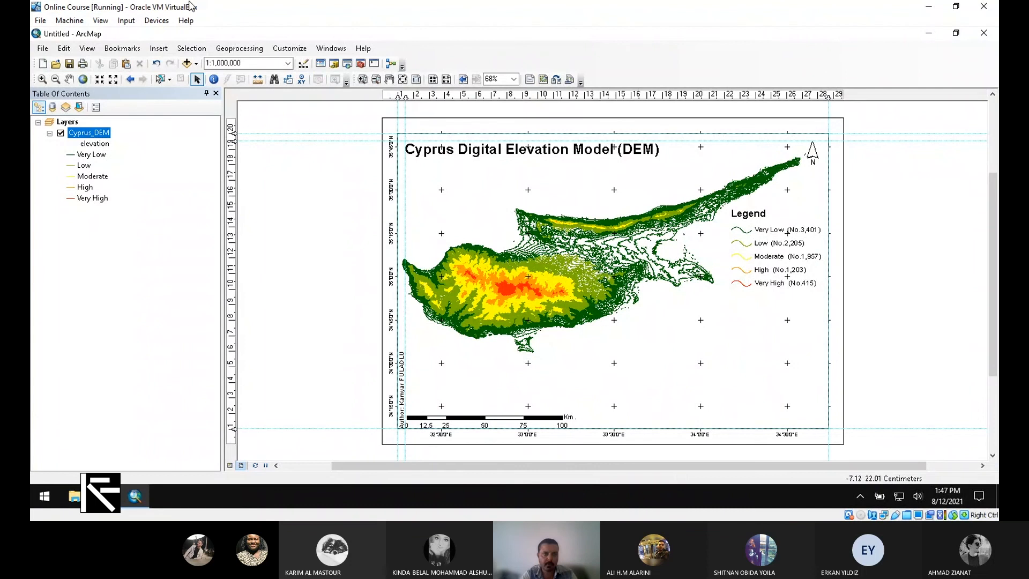
# Step: Insert a Coordinate System dynamic text element and place it just above the scale bar
pyautogui.click(158, 48)
pyautogui.moveTo(202, 103)
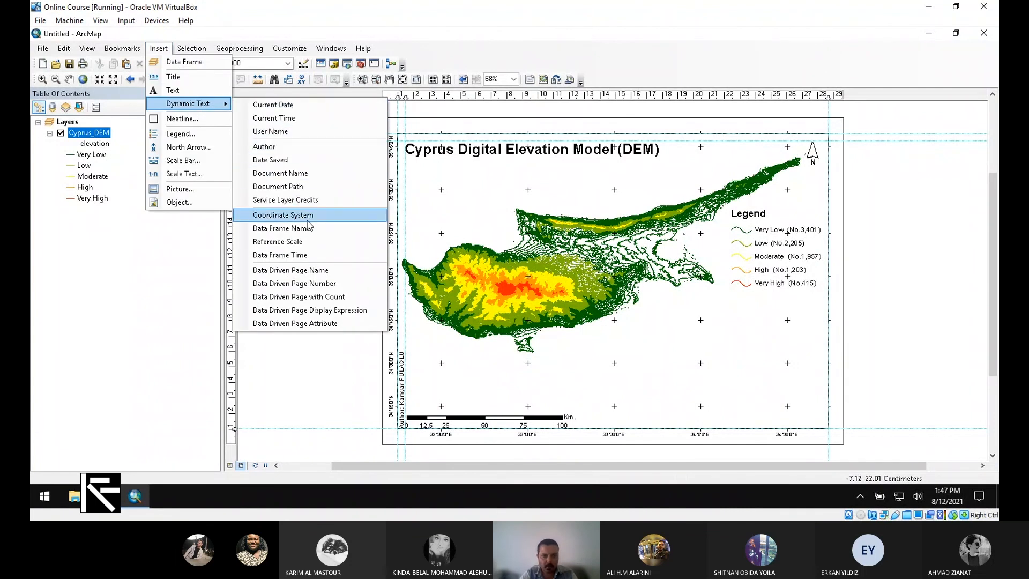
pyautogui.click(308, 218)
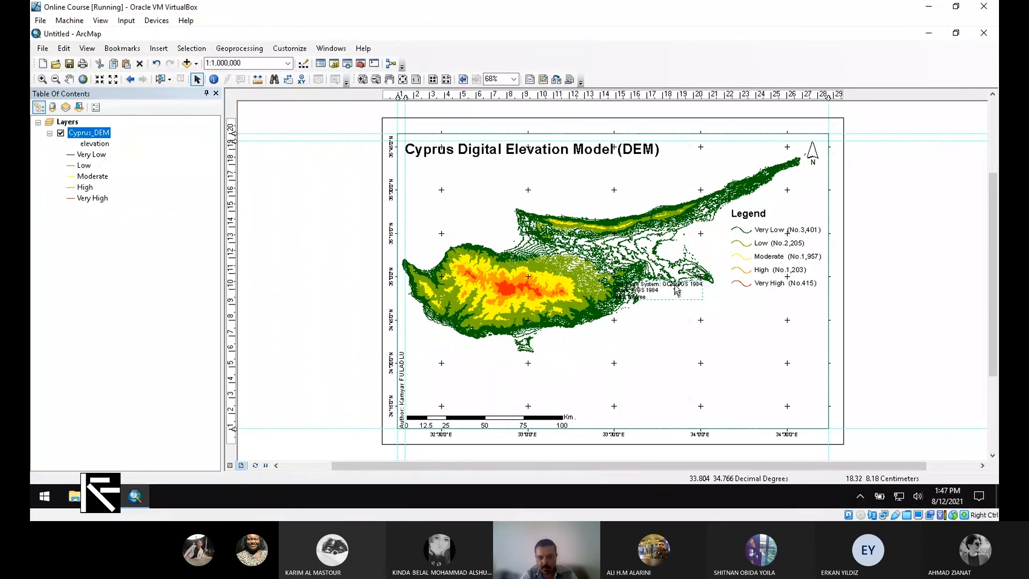
pyautogui.moveTo(675, 287); pyautogui.dragTo(463, 390)
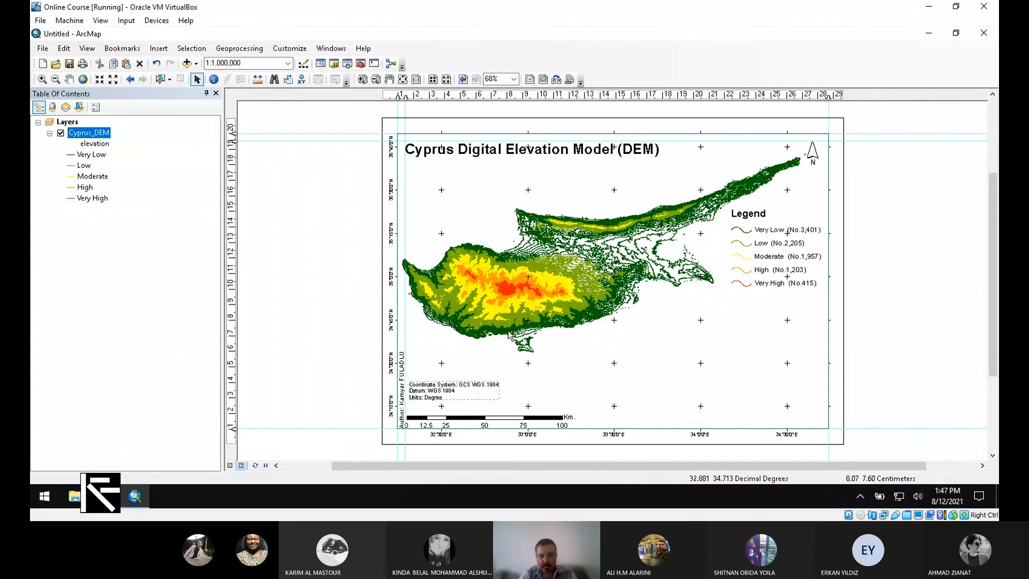
# Step: Insert a Current Date dynamic text element and place it between the coordinate system text and the scale bar
pyautogui.click(159, 49)
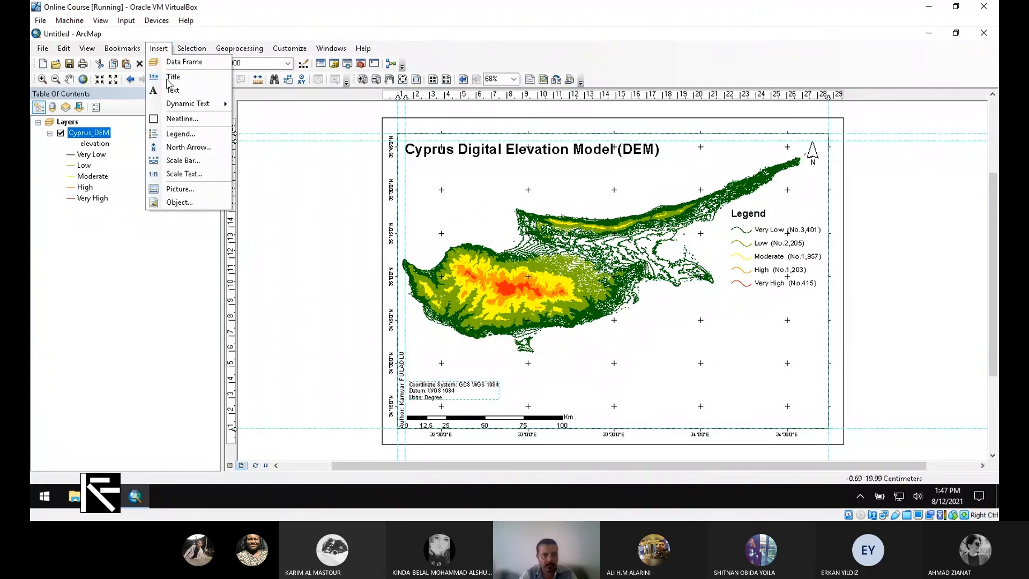
pyautogui.moveTo(216, 110)
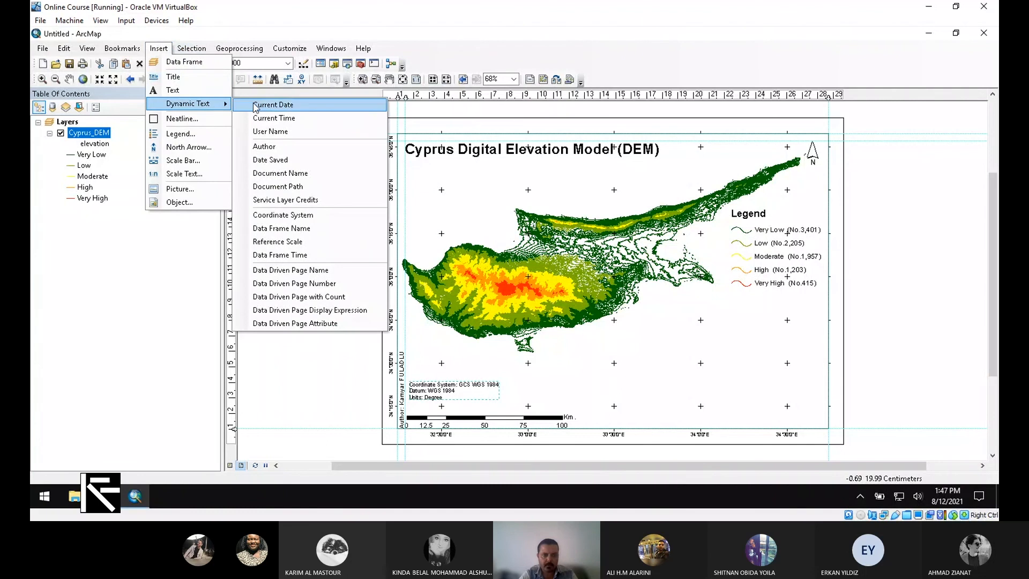
pyautogui.click(310, 112)
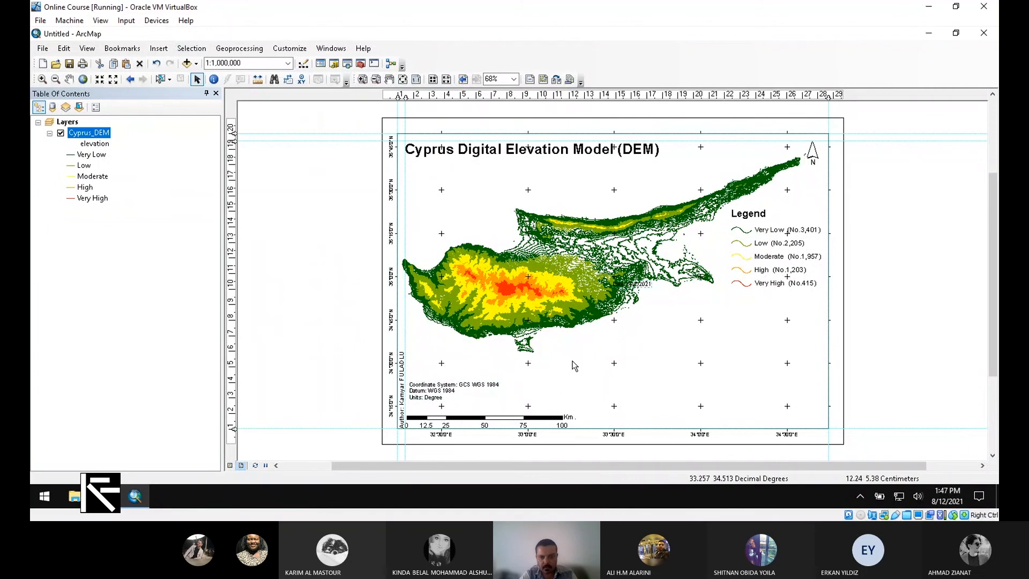
pyautogui.moveTo(640, 288); pyautogui.dragTo(434, 411)
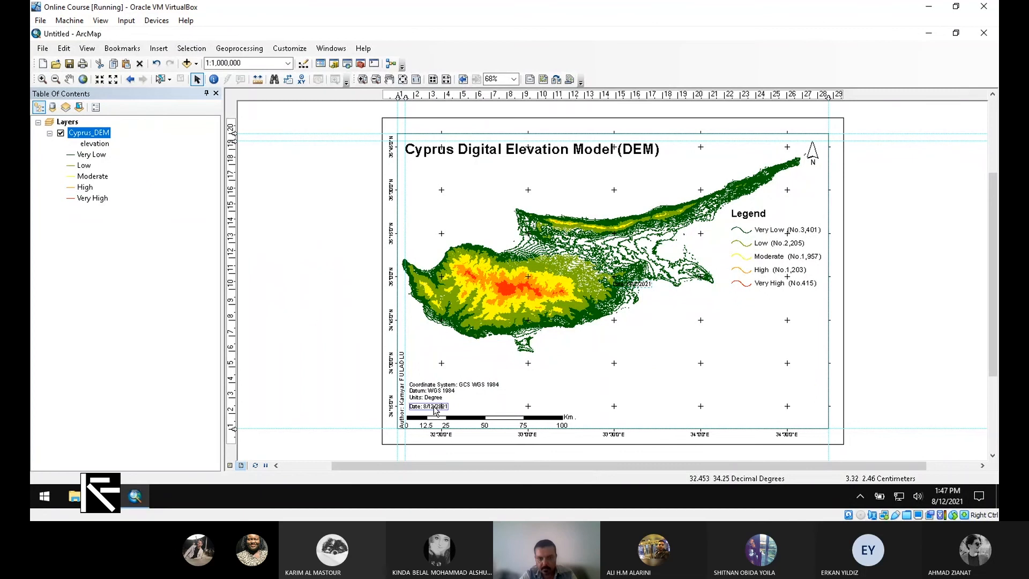
pyautogui.click(343, 288)
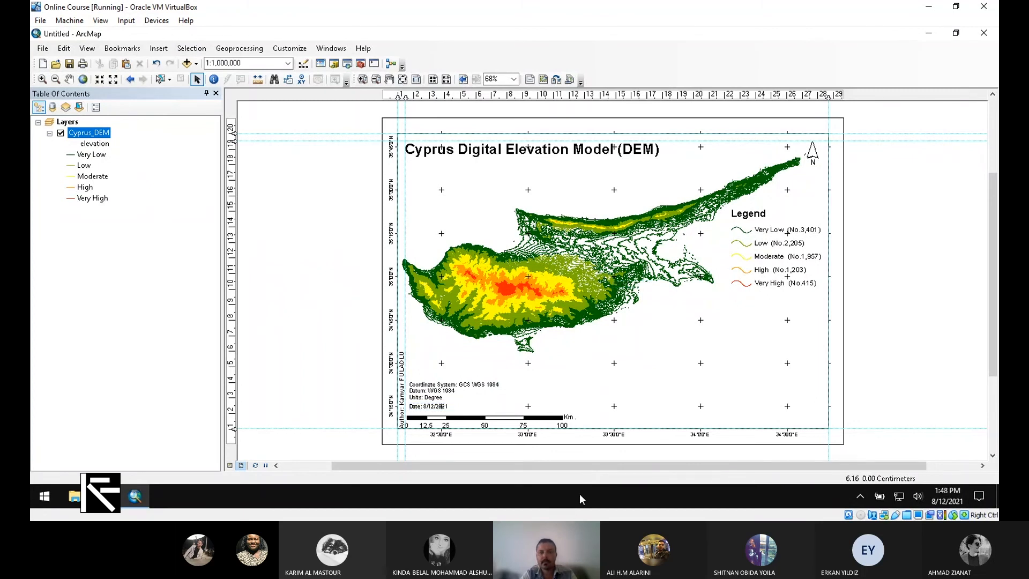
# Step: Insert a new data frame and place it in the lower-right part of the map layout, below the legend
pyautogui.click(161, 49)
pyautogui.moveTo(191, 48)
pyautogui.click(453, 36)
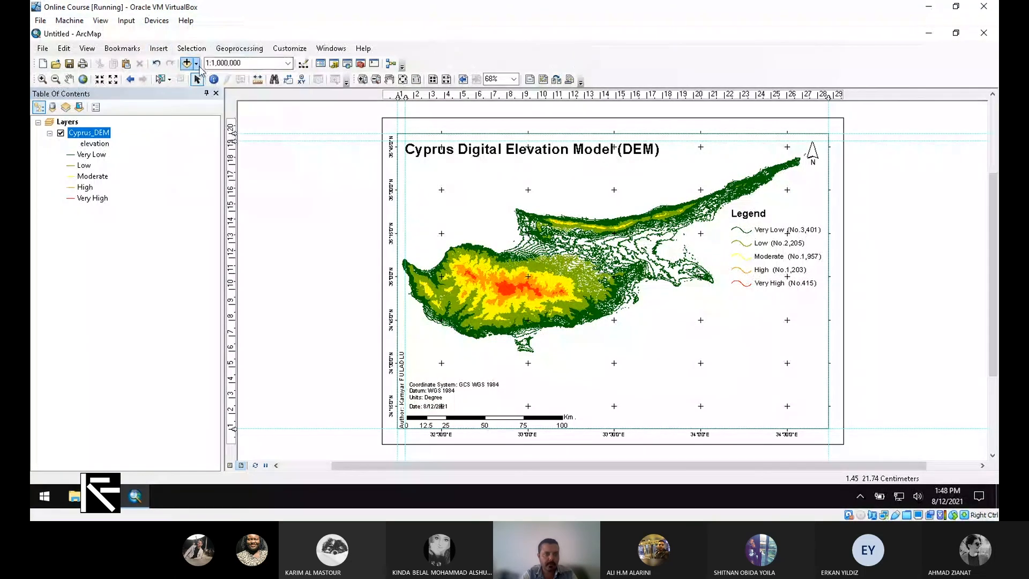
pyautogui.click(160, 50)
pyautogui.click(162, 59)
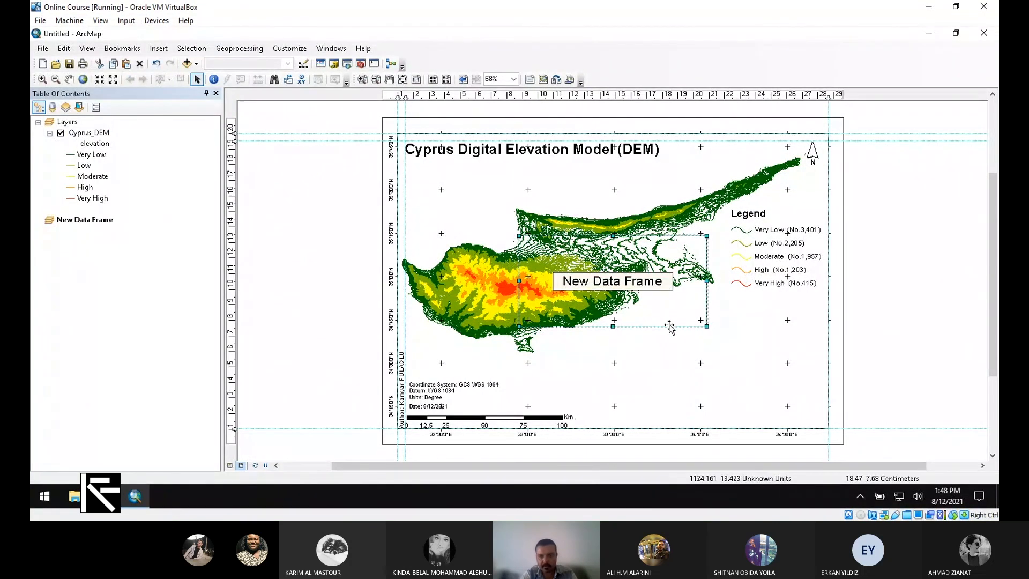
pyautogui.moveTo(670, 325); pyautogui.dragTo(778, 417)
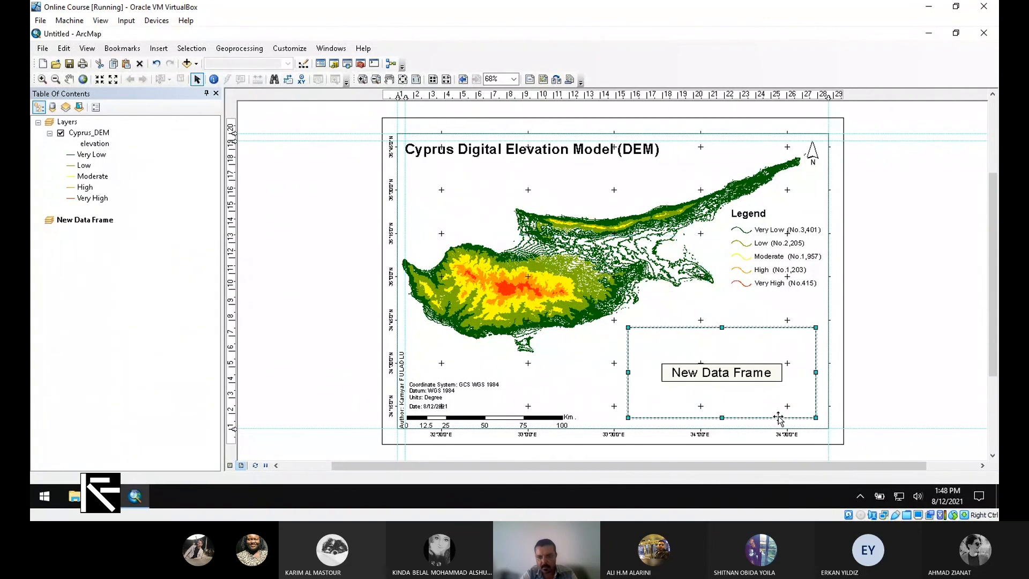
# Step: Rename the new data frame as Detail in its properties
pyautogui.click(85, 225)
pyautogui.rightClick(83, 225)
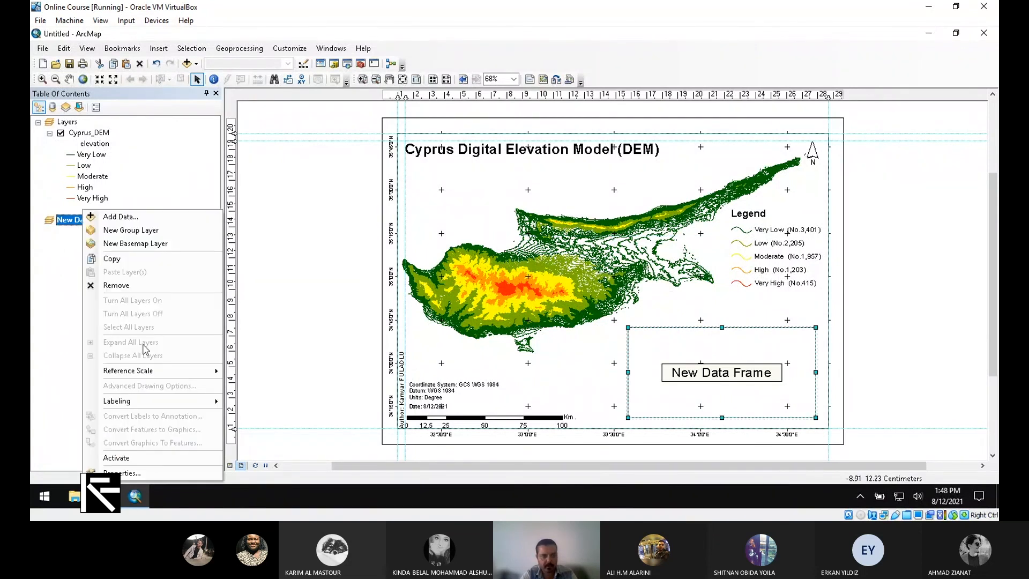
pyautogui.click(141, 476)
pyautogui.moveTo(481, 79); pyautogui.dragTo(631, 199)
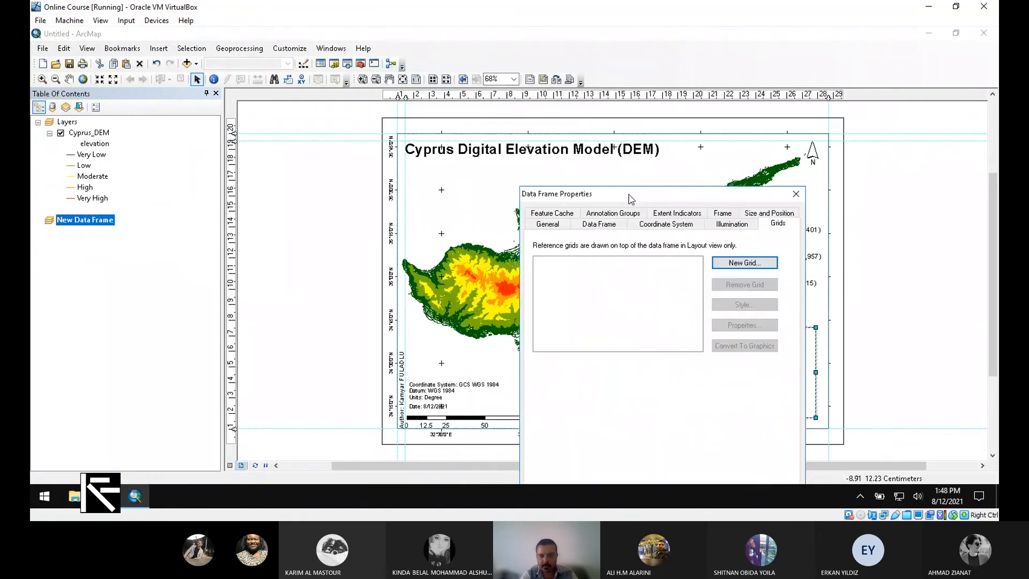
pyautogui.click(548, 217)
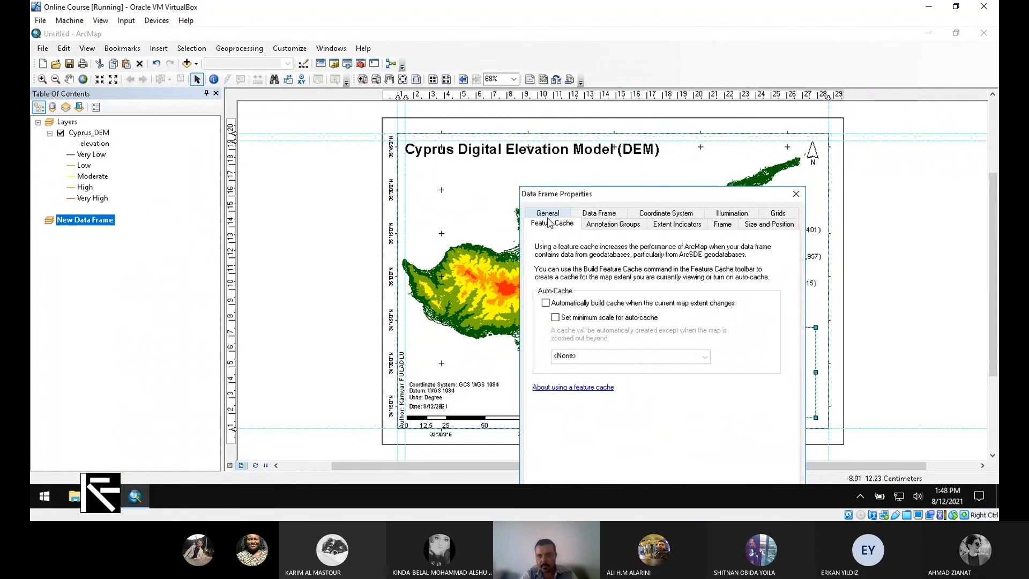
pyautogui.click(547, 213)
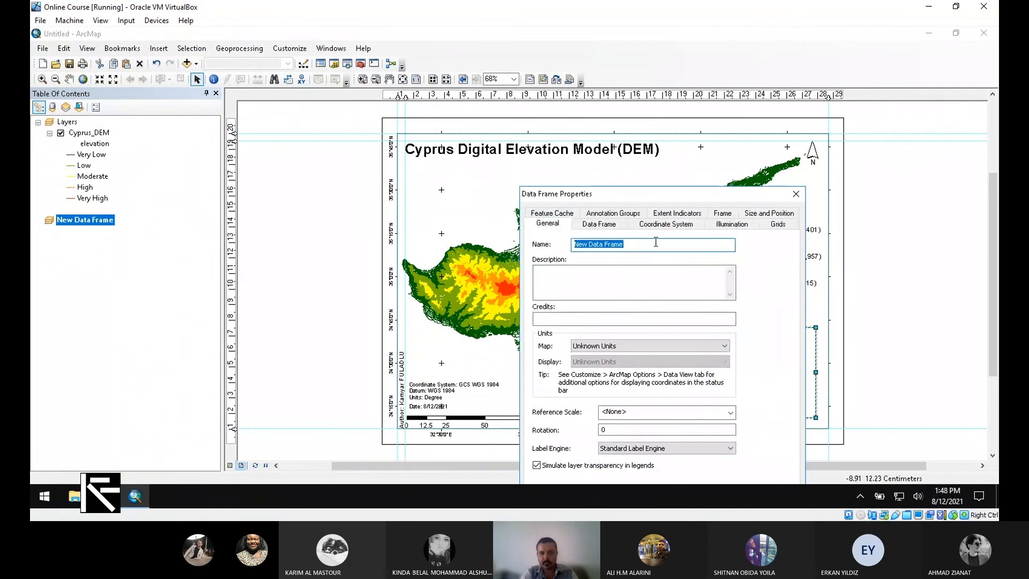
pyautogui.write('De')
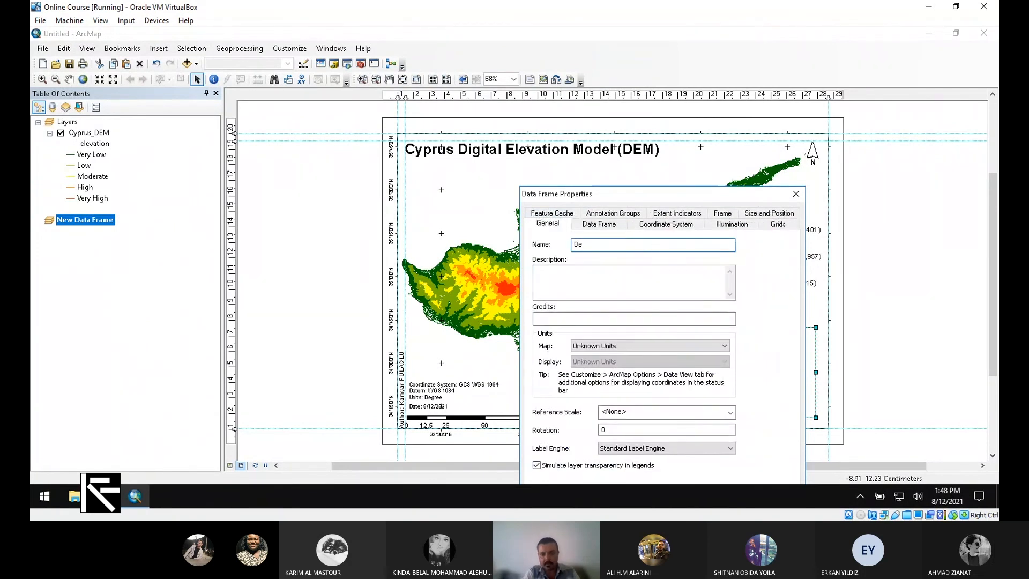
pyautogui.write('tai')
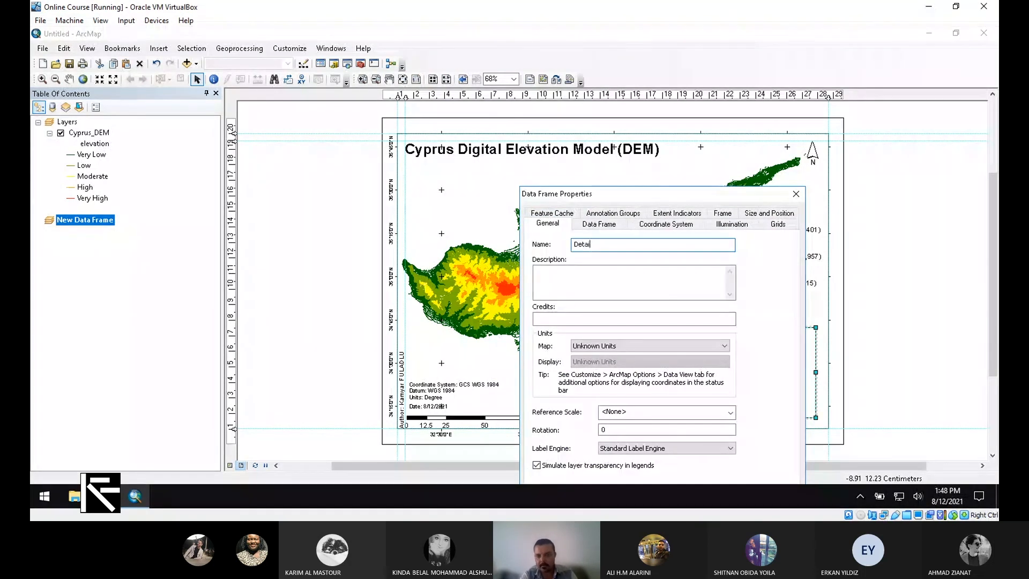
pyautogui.write('l')
pyautogui.moveTo(733, 198); pyautogui.dragTo(657, 124)
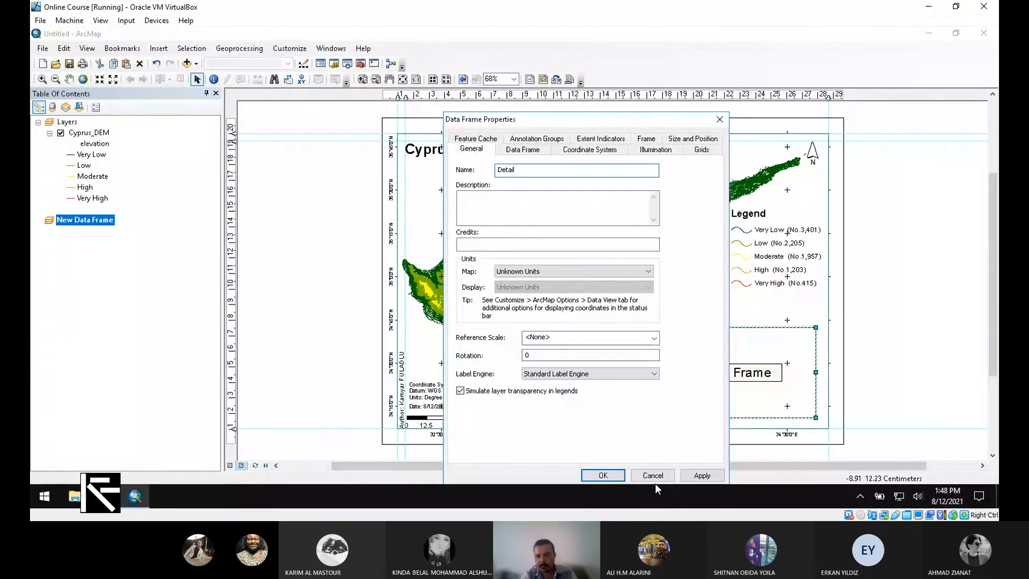
pyautogui.click(603, 476)
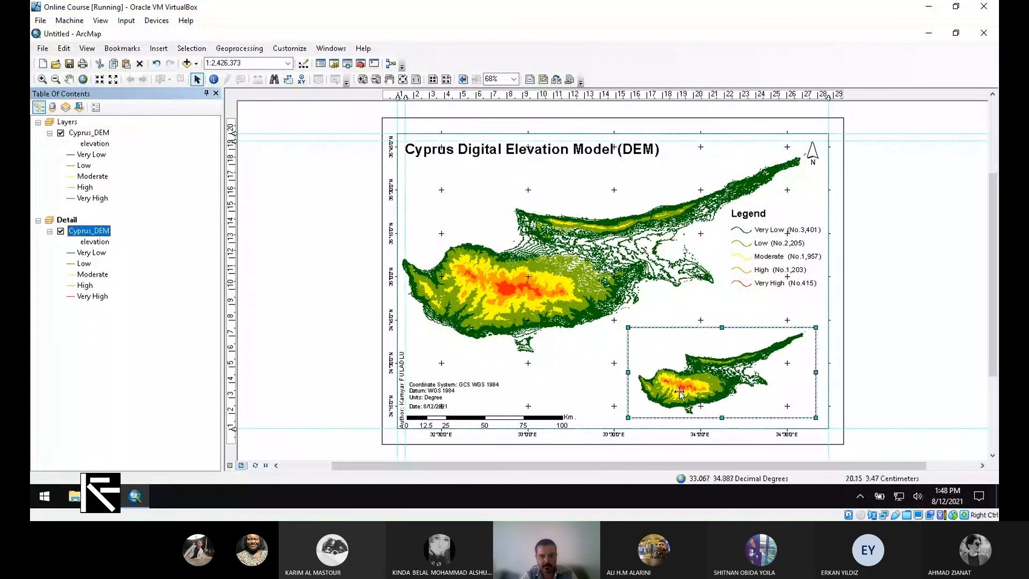
# Step: Give the Detail data frame a Hollow background style and set its background color to white
pyautogui.rightClick(662, 350)
pyautogui.click(702, 342)
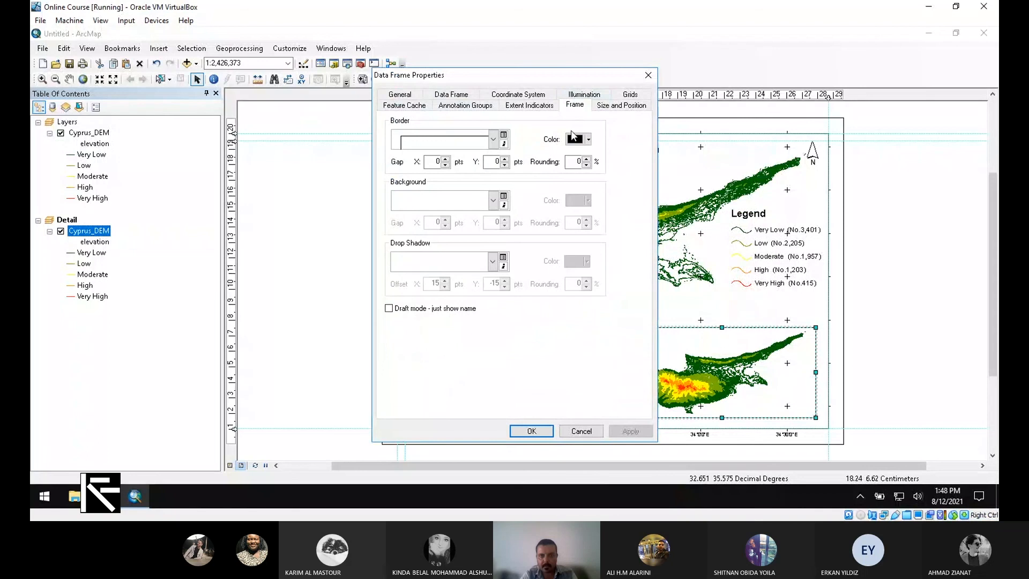
pyautogui.click(494, 201)
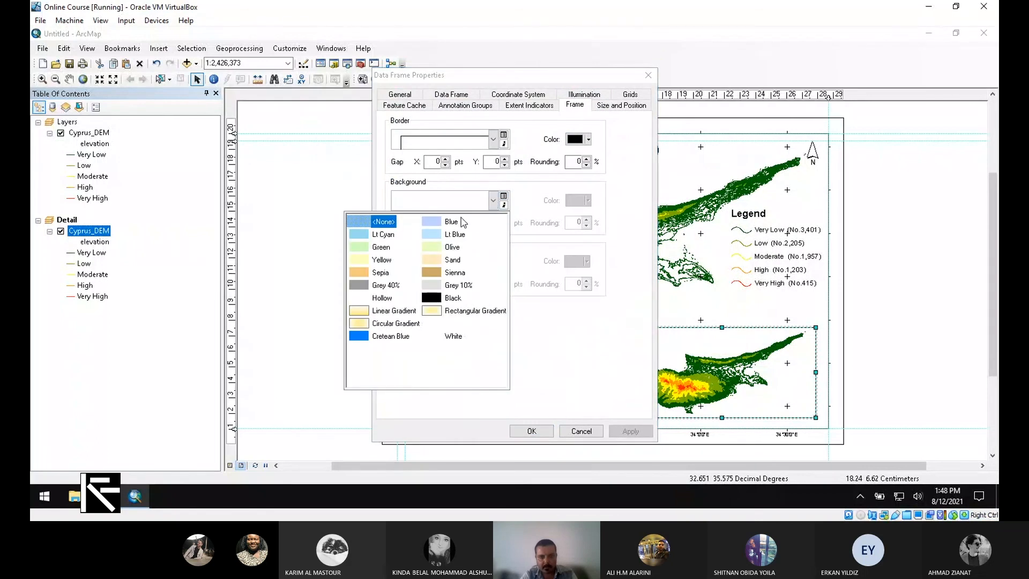
pyautogui.click(361, 301)
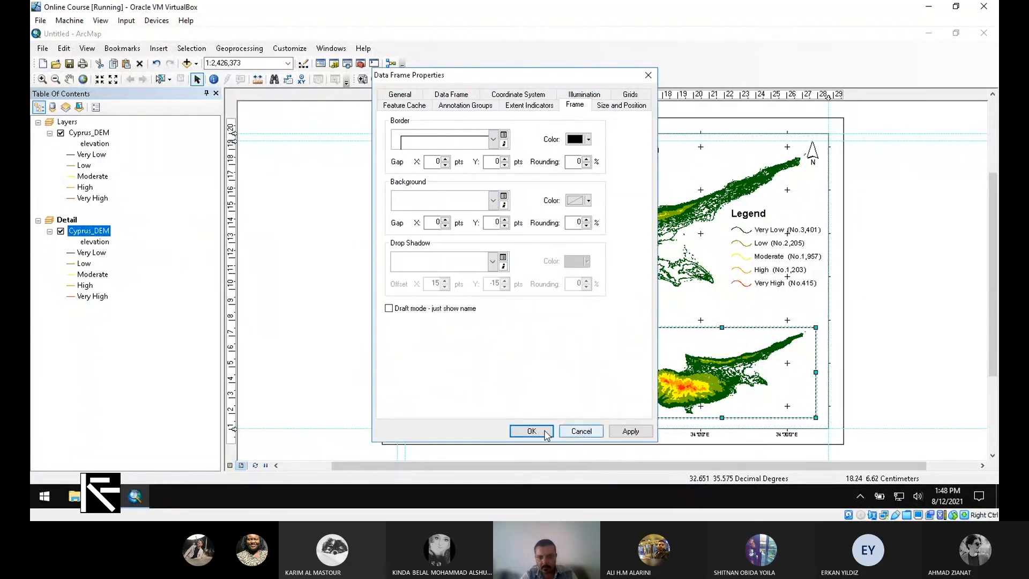
pyautogui.click(632, 432)
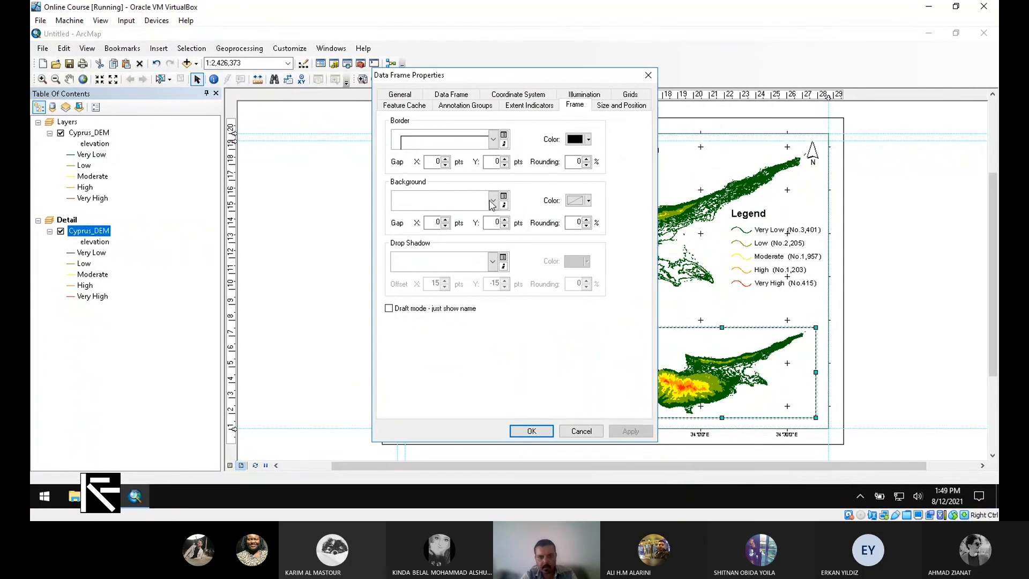
pyautogui.click(590, 201)
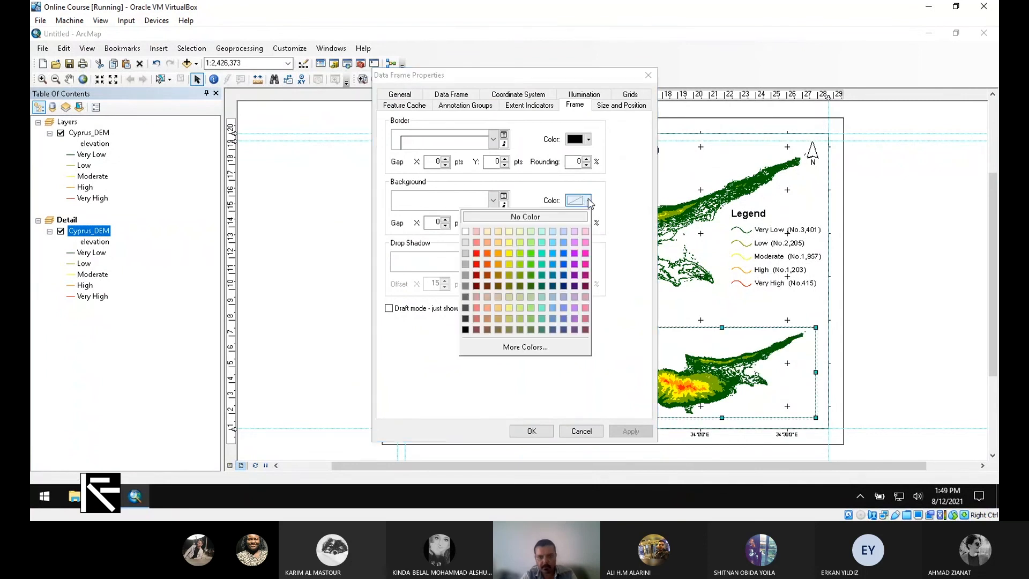
pyautogui.click(589, 201)
pyautogui.click(630, 431)
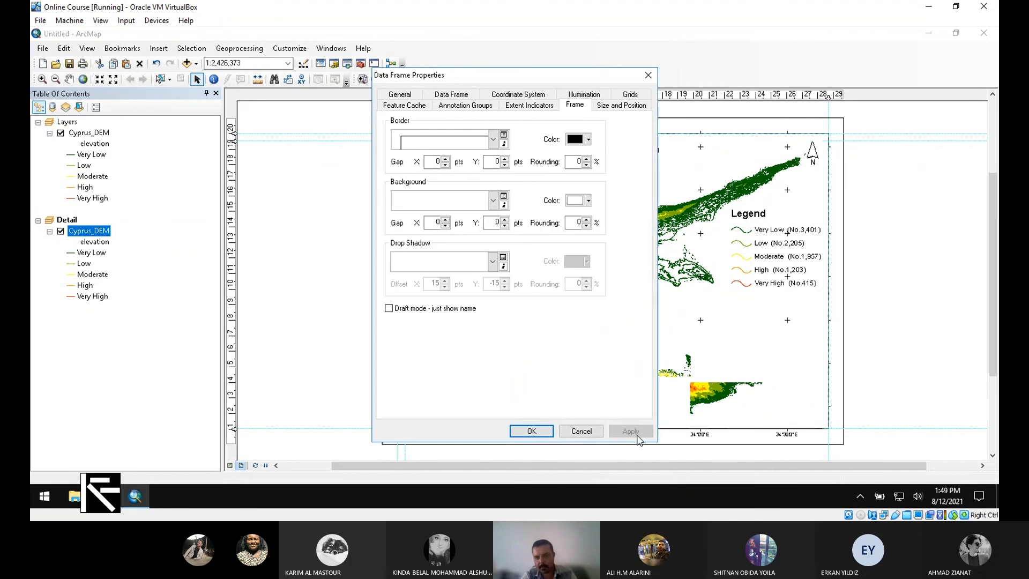
pyautogui.click(532, 431)
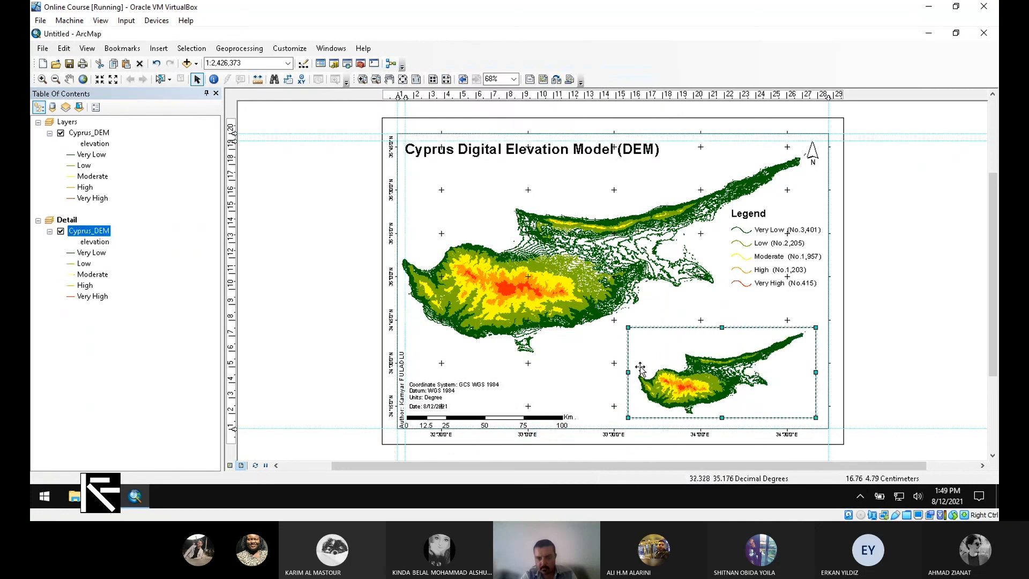
# Step: Resize the Detail data frame below the legend, pulling its left edge inward and its top edge upward
pyautogui.moveTo(628, 372); pyautogui.dragTo(644, 374)
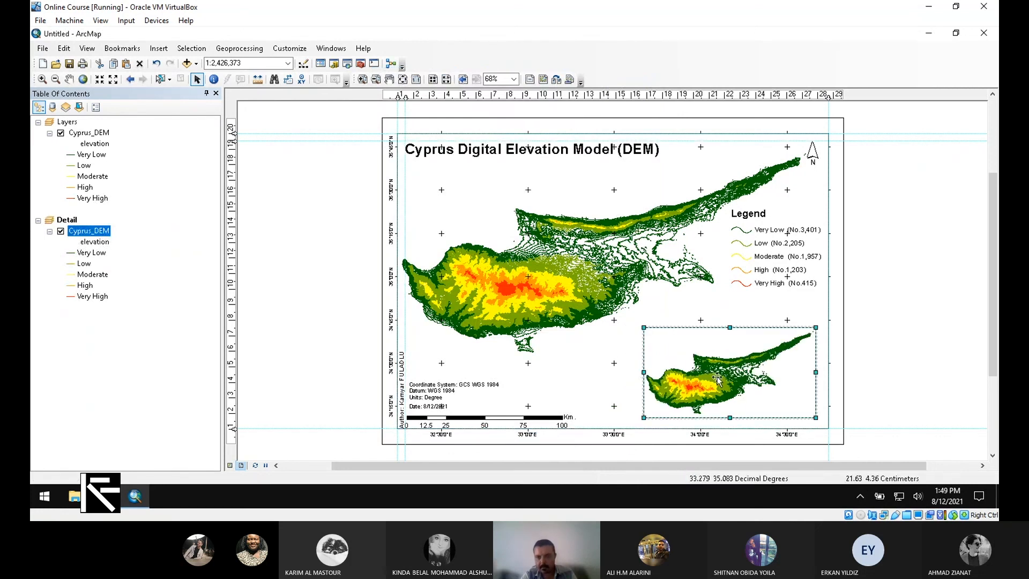
pyautogui.moveTo(644, 373); pyautogui.dragTo(678, 373)
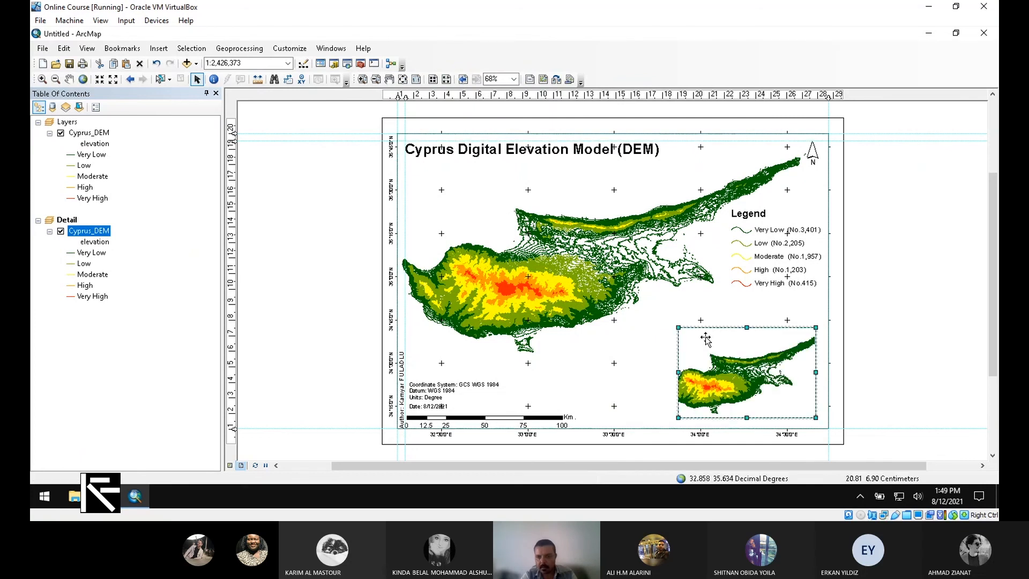
pyautogui.press('Delete')
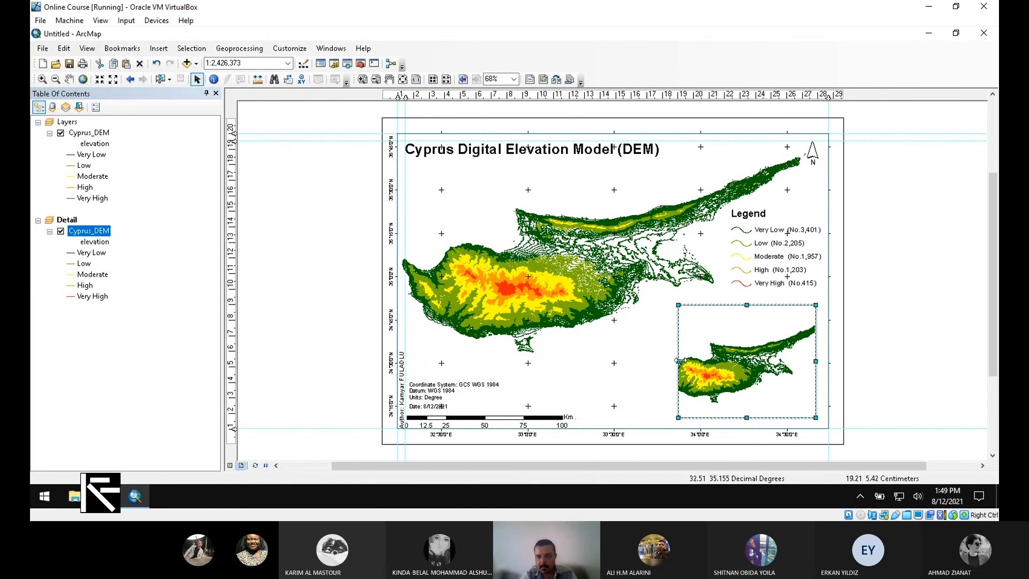
pyautogui.moveTo(674, 375); pyautogui.dragTo(651, 375)
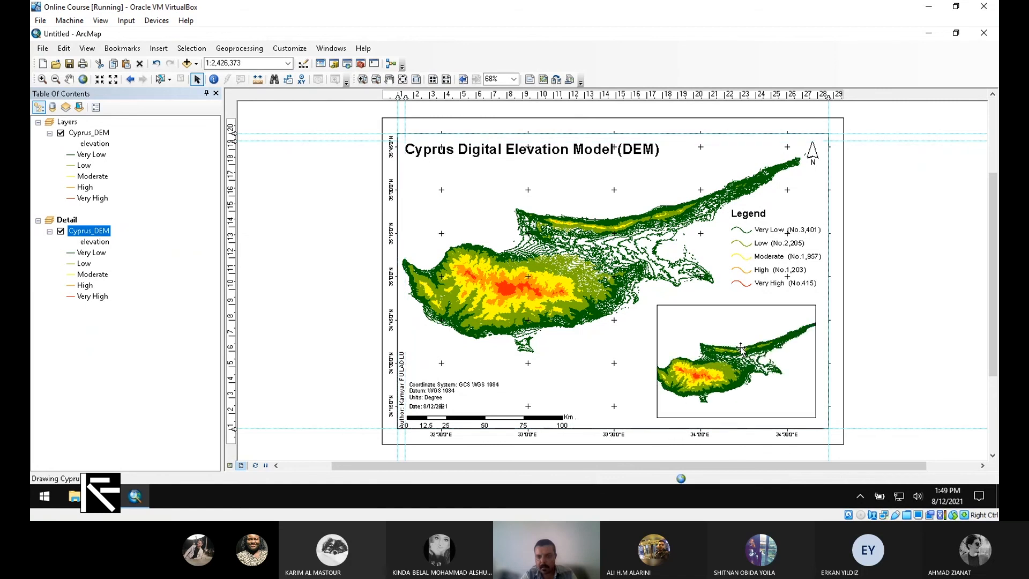
# Step: Zoom the map inside the Detail data frame out in repeated fixed steps
pyautogui.click(255, 62)
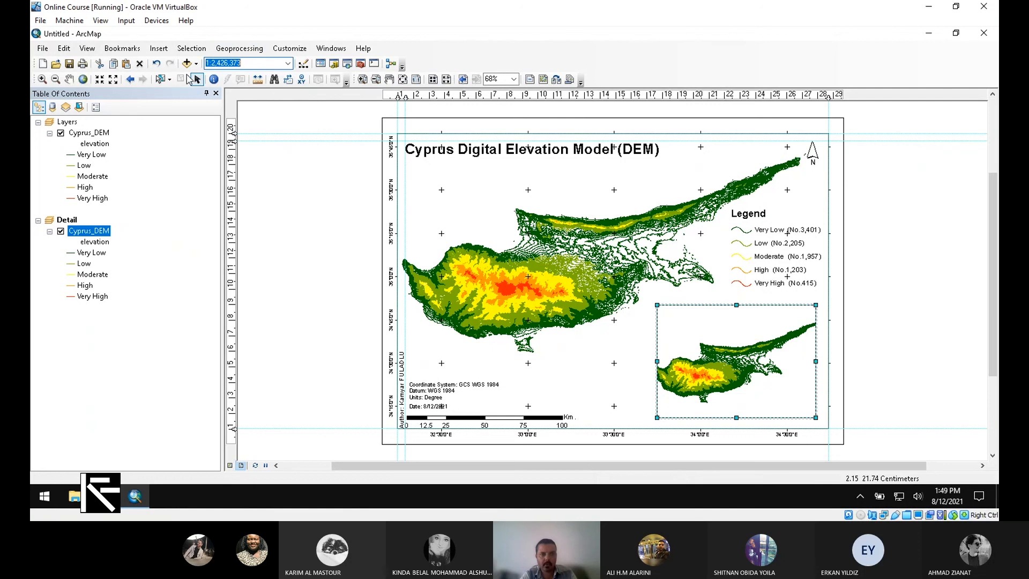
pyautogui.click(115, 80)
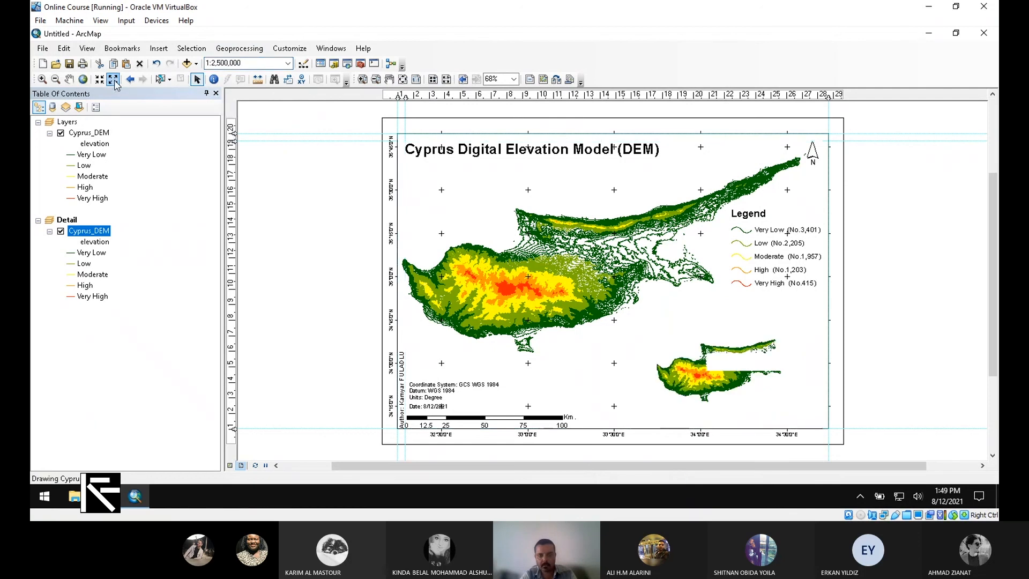
pyautogui.click(114, 80)
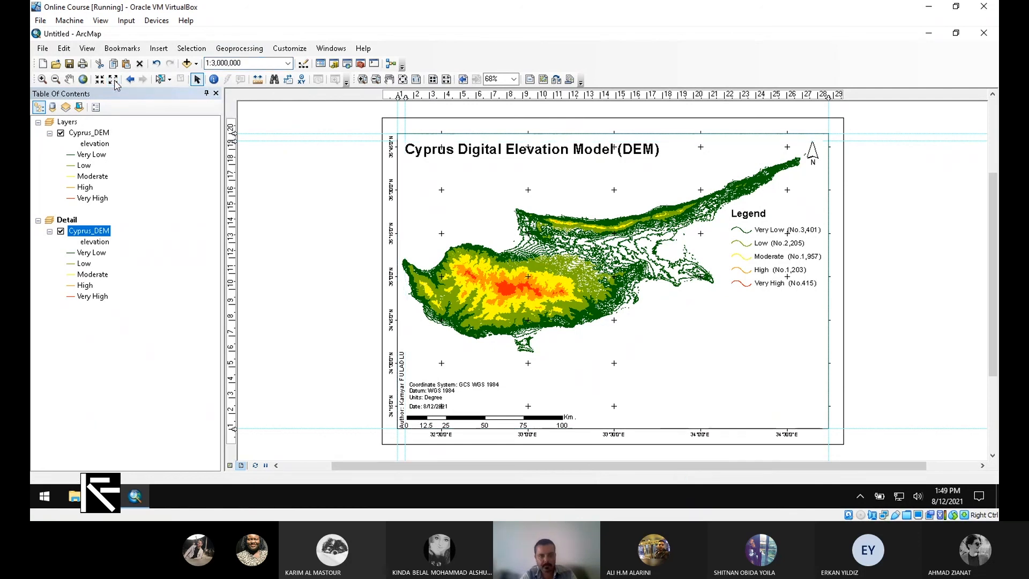
pyautogui.click(114, 81)
pyautogui.click(114, 80)
pyautogui.click(114, 80)
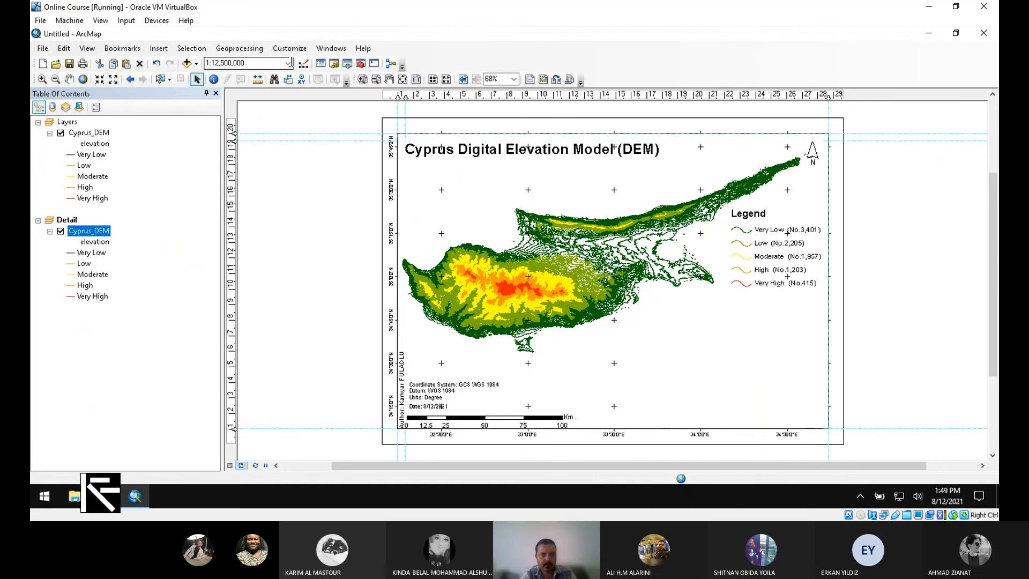
# Step: Set the Detail data frame's map scale to 1:250,000, trying 1:500,000 first
pyautogui.click(288, 64)
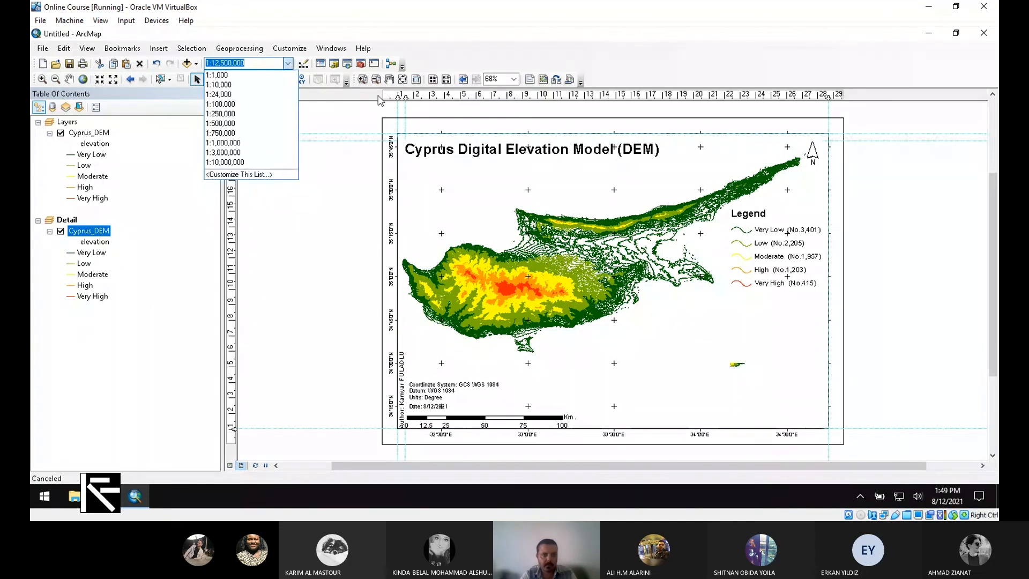
pyautogui.click(230, 126)
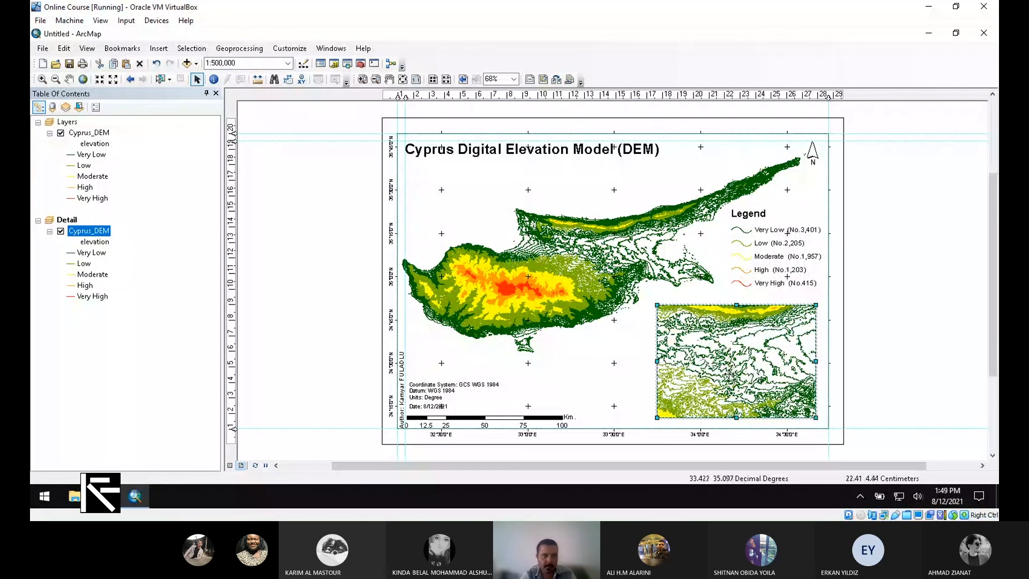
pyautogui.click(287, 63)
pyautogui.click(231, 109)
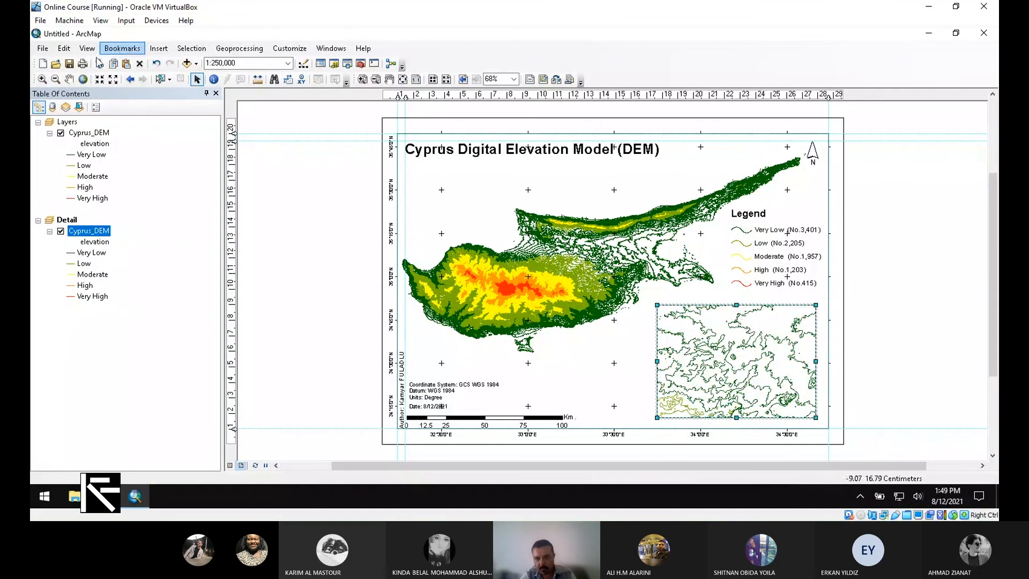
# Step: Pan the map inside the Detail data frame to the red and orange high-elevation area of the western mountains
pyautogui.click(69, 79)
pyautogui.moveTo(698, 385); pyautogui.dragTo(727, 350)
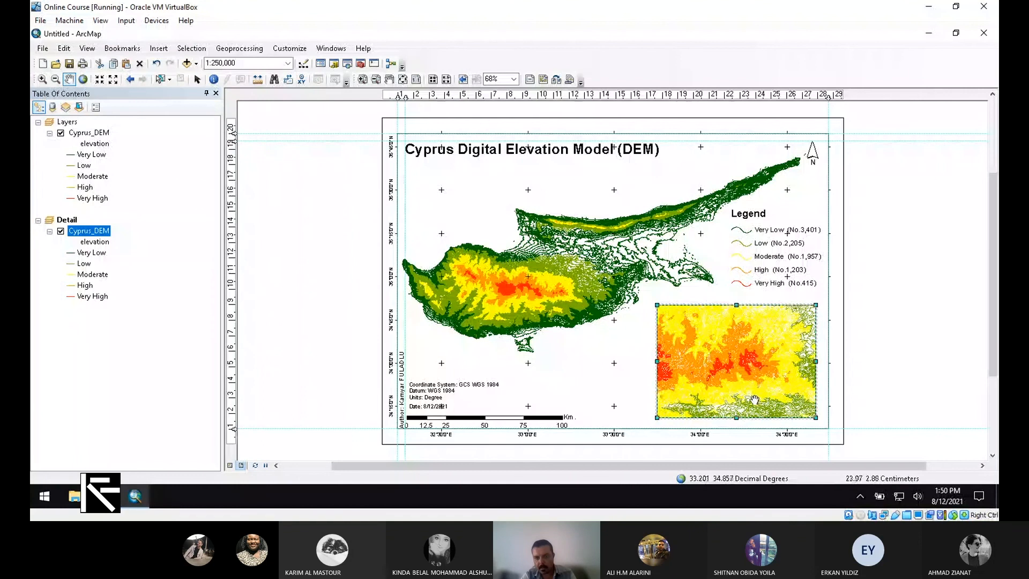
pyautogui.moveTo(716, 378); pyautogui.dragTo(744, 379)
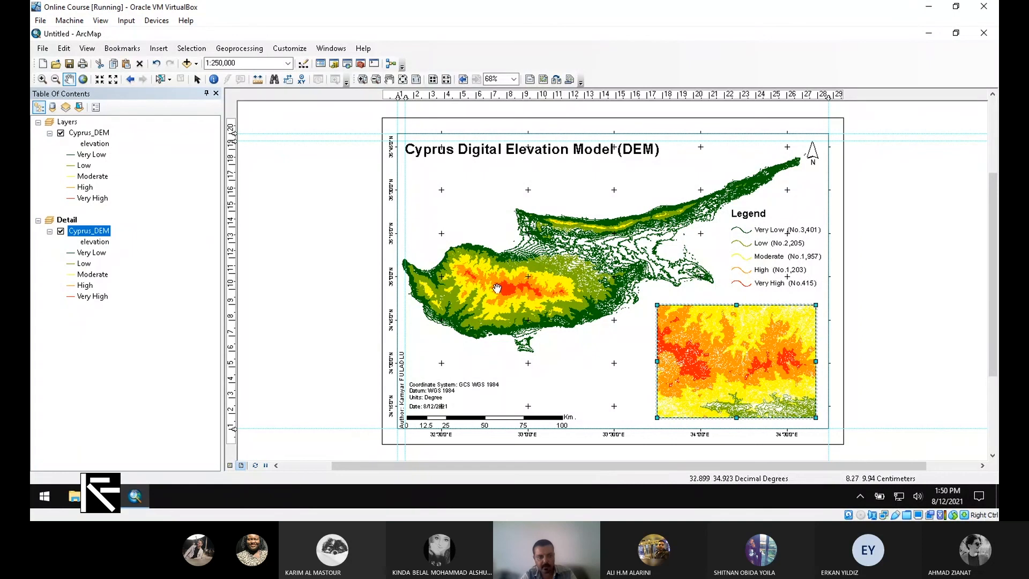
# Step: Reclassify the Cyprus_DEM layer in the Detail data frame into 10 graduated-color elevation classes
pyautogui.rightClick(105, 238)
pyautogui.click(228, 474)
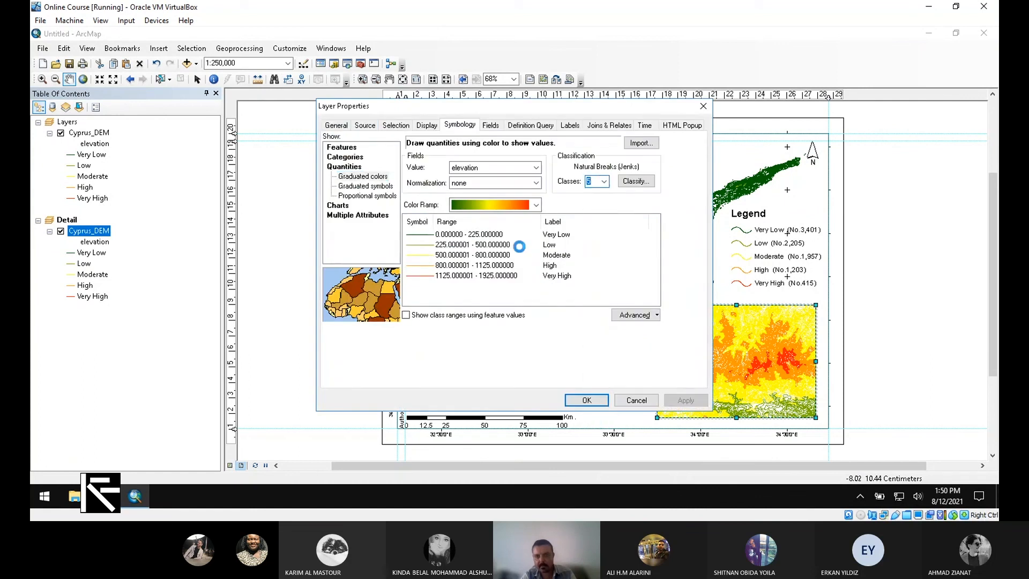
pyautogui.scroll(-5, 519, 247)
pyautogui.click(676, 401)
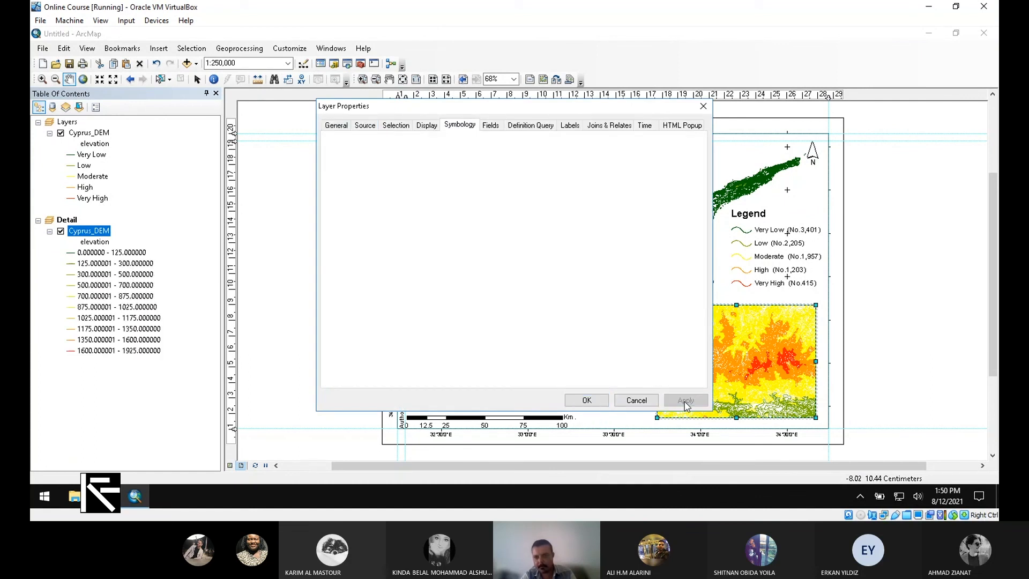
pyautogui.click(586, 400)
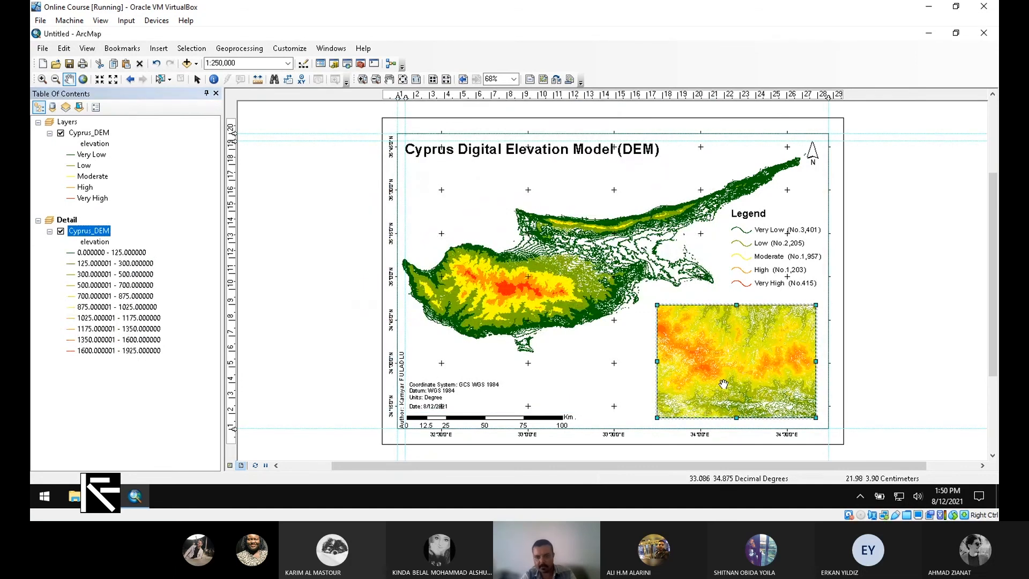
# Step: Shift the Detail map slightly up and to the right within its frame, and widen the frame on both sides
pyautogui.moveTo(701, 399); pyautogui.dragTo(731, 377)
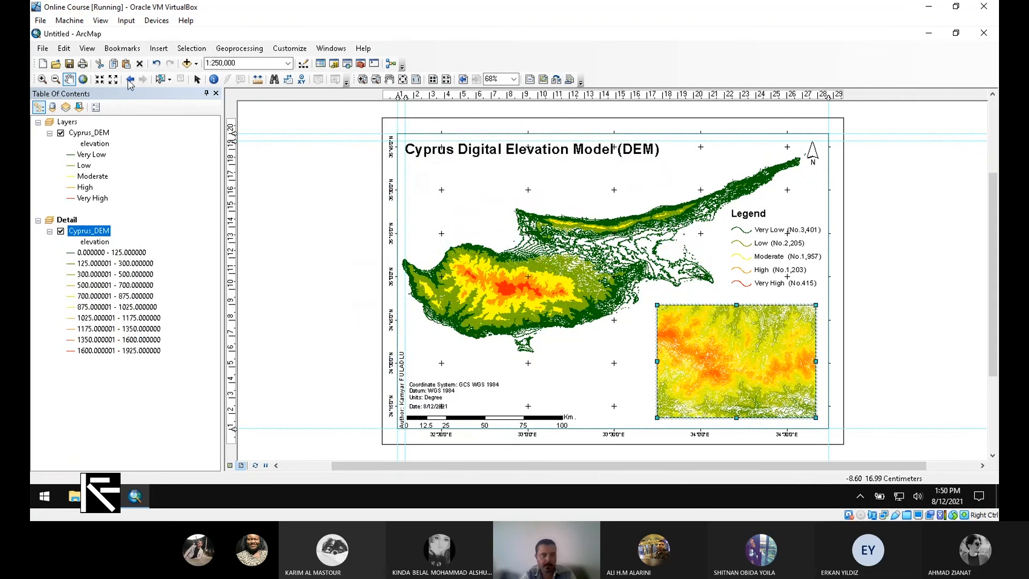
pyautogui.click(197, 79)
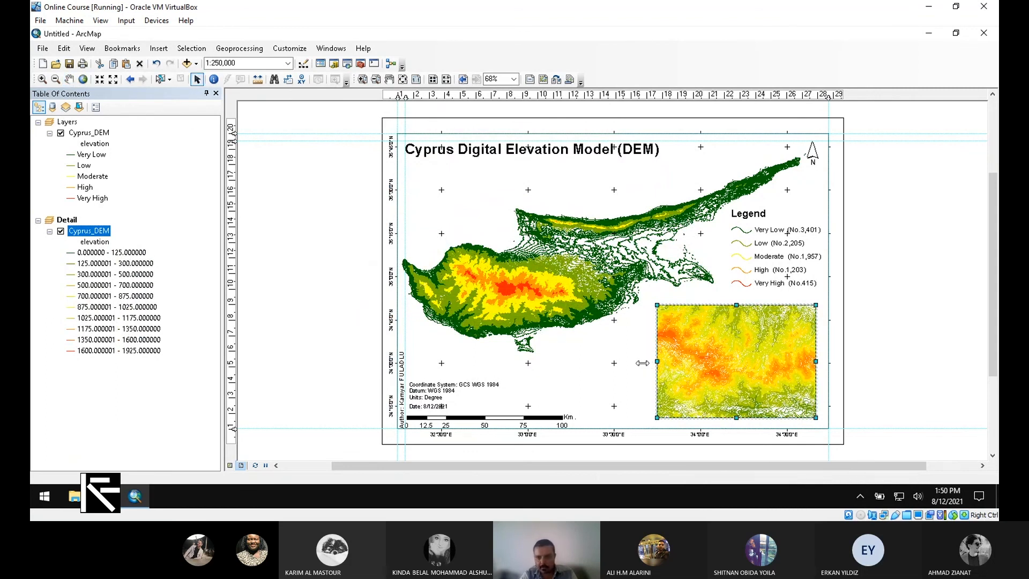
pyautogui.moveTo(643, 363); pyautogui.dragTo(629, 363)
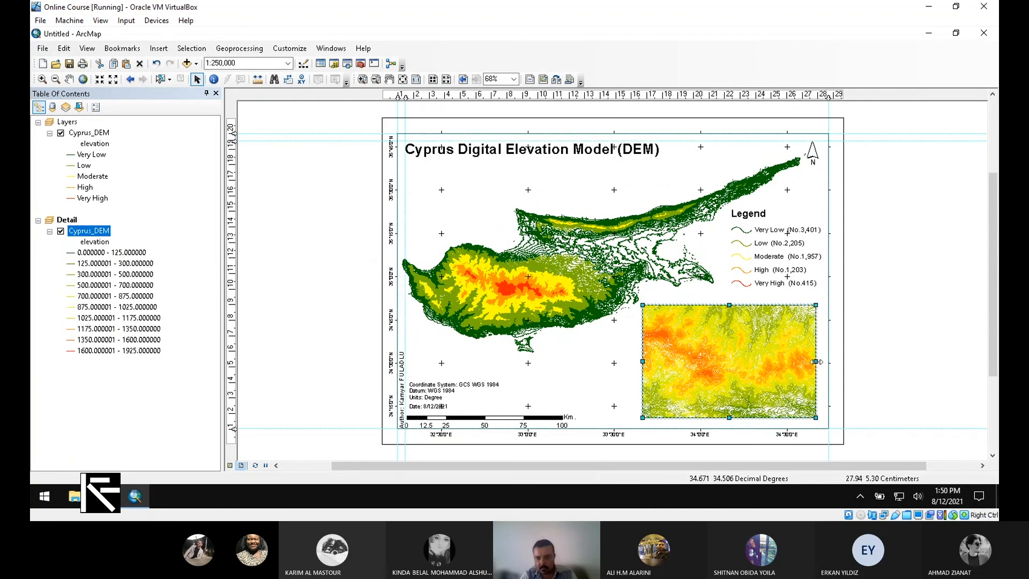
pyautogui.moveTo(816, 361); pyautogui.dragTo(820, 361)
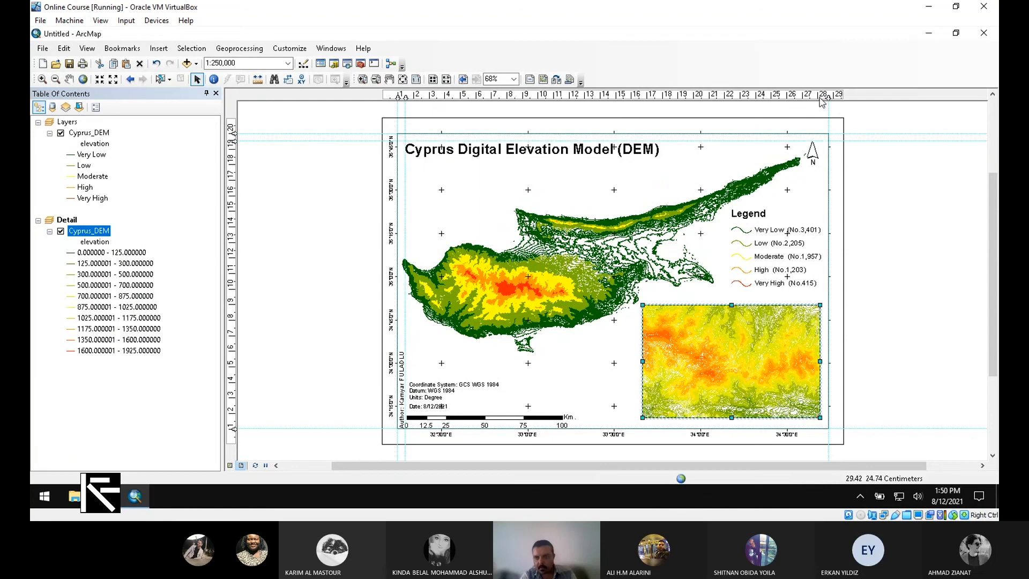
# Step: Add a vertical ruler guide along the Detail frame's right edge and a horizontal guide at about 1.9 cm near its bottom edge
pyautogui.moveTo(821, 98); pyautogui.dragTo(820, 97)
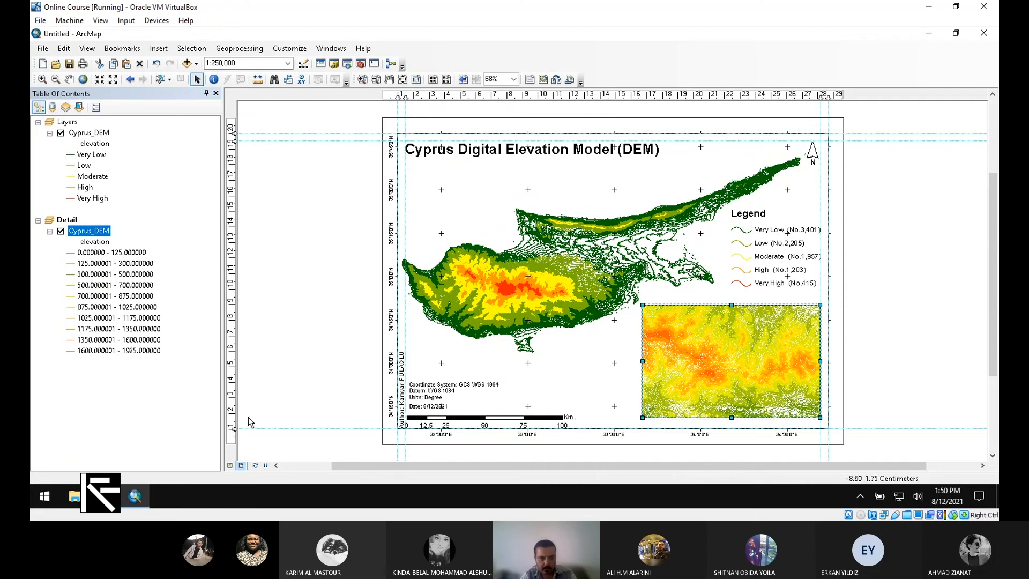
pyautogui.click(233, 414)
pyautogui.moveTo(233, 415); pyautogui.dragTo(236, 413)
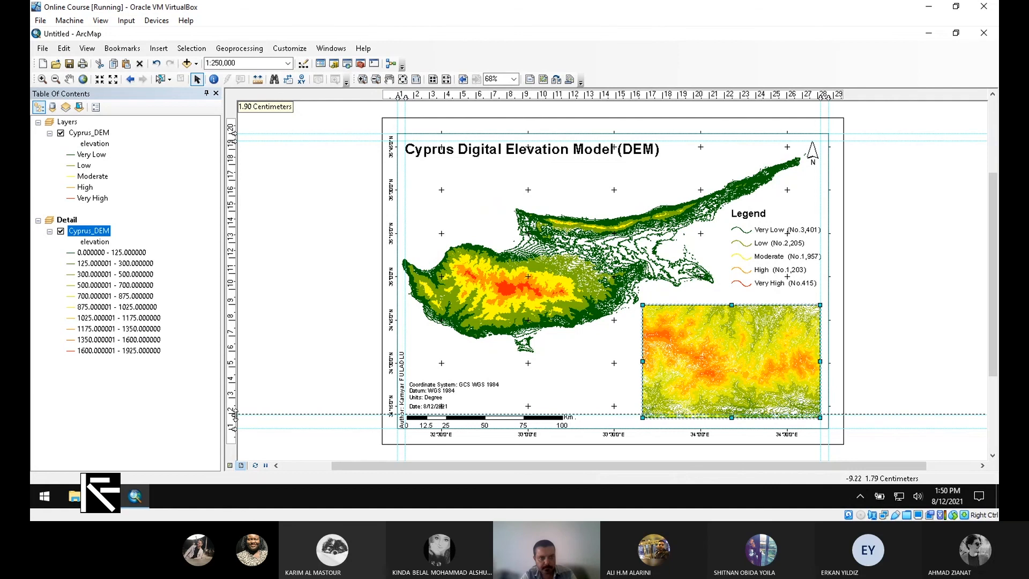
pyautogui.moveTo(235, 413); pyautogui.dragTo(235, 414)
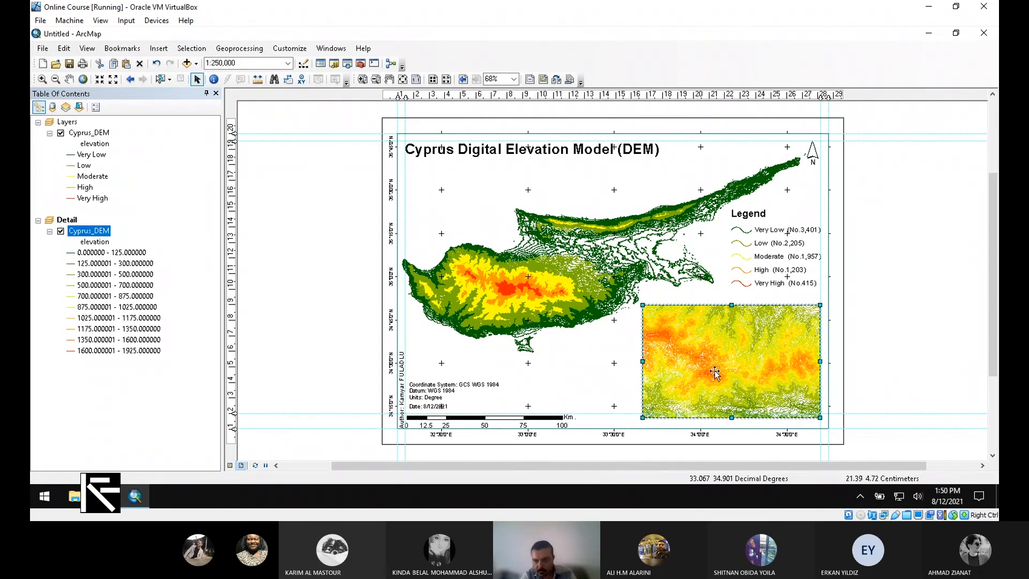
# Step: Align the Detail data frame's bottom and right edges with the new guides, and lower its top edge slightly
pyautogui.click(743, 424)
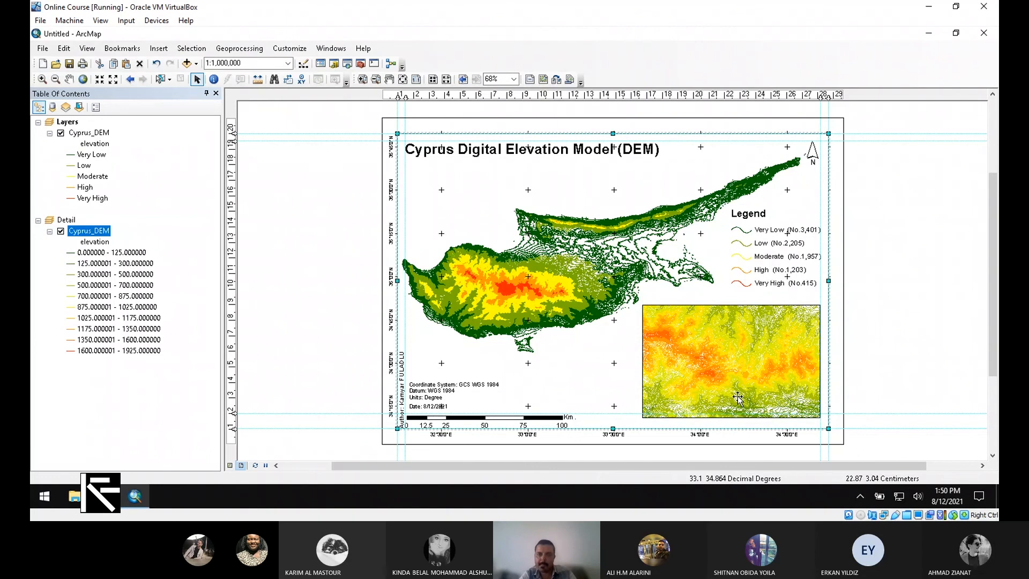
pyautogui.click(737, 397)
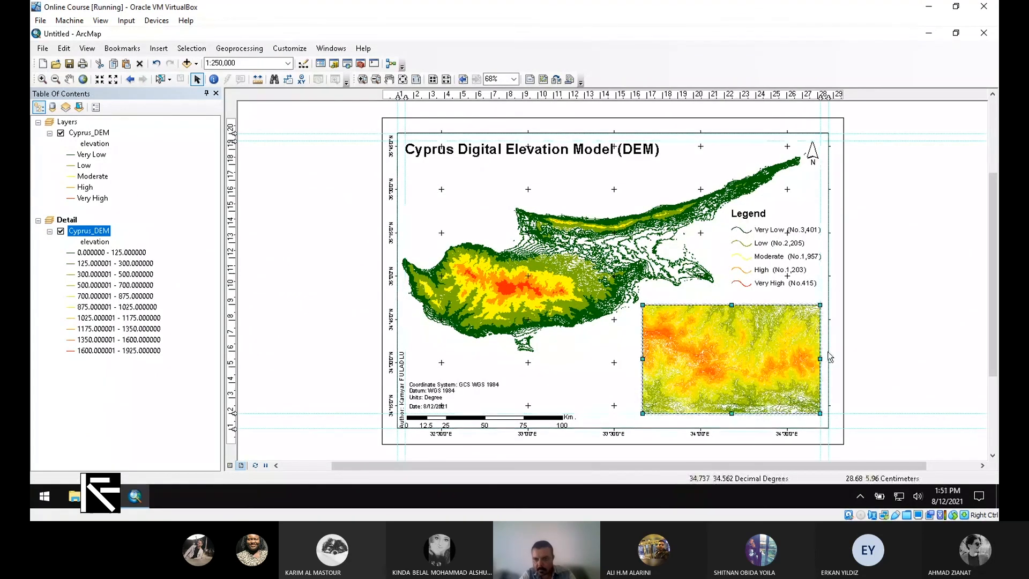
pyautogui.moveTo(820, 358); pyautogui.dragTo(818, 357)
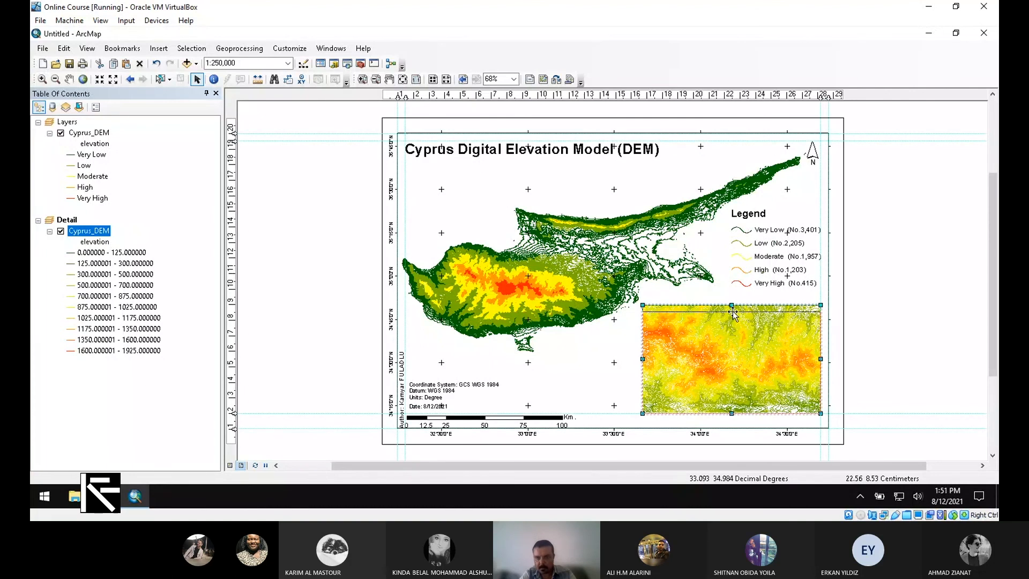
pyautogui.moveTo(733, 312); pyautogui.dragTo(733, 311)
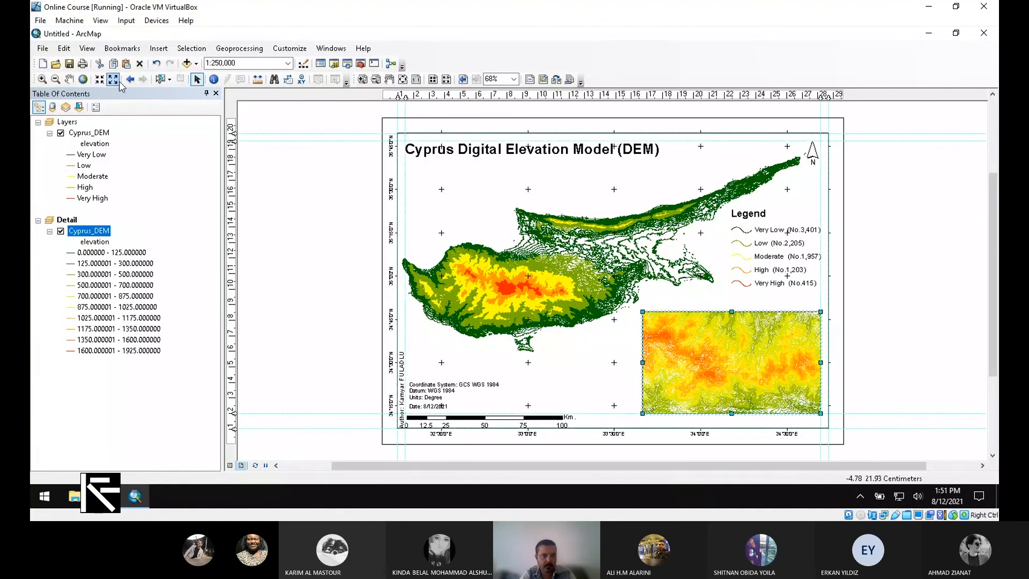
# Step: Pan the Detail map slightly down and to the right within its resized frame
pyautogui.click(69, 79)
pyautogui.moveTo(725, 351); pyautogui.dragTo(746, 360)
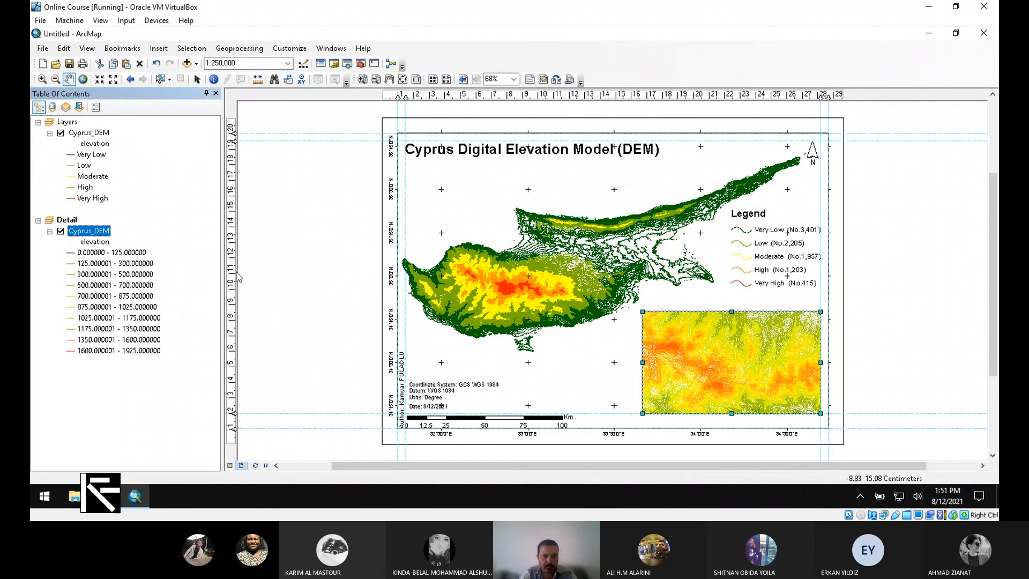
pyautogui.click(197, 80)
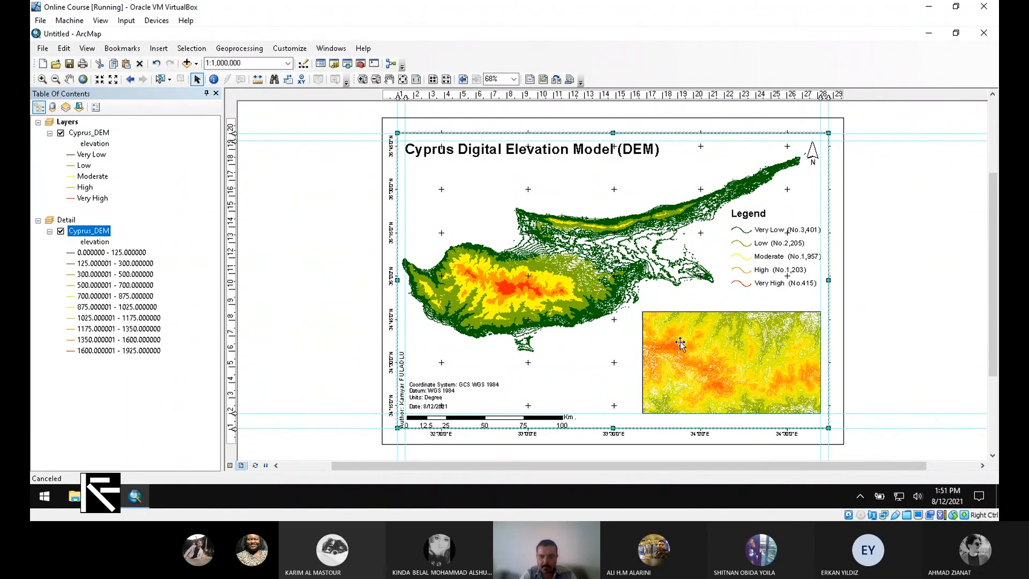
# Step: Add an extent indicator for the Layers data frame in the Detail data frame's properties and apply it
pyautogui.rightClick(680, 343)
pyautogui.press('Escape')
pyautogui.rightClick(686, 358)
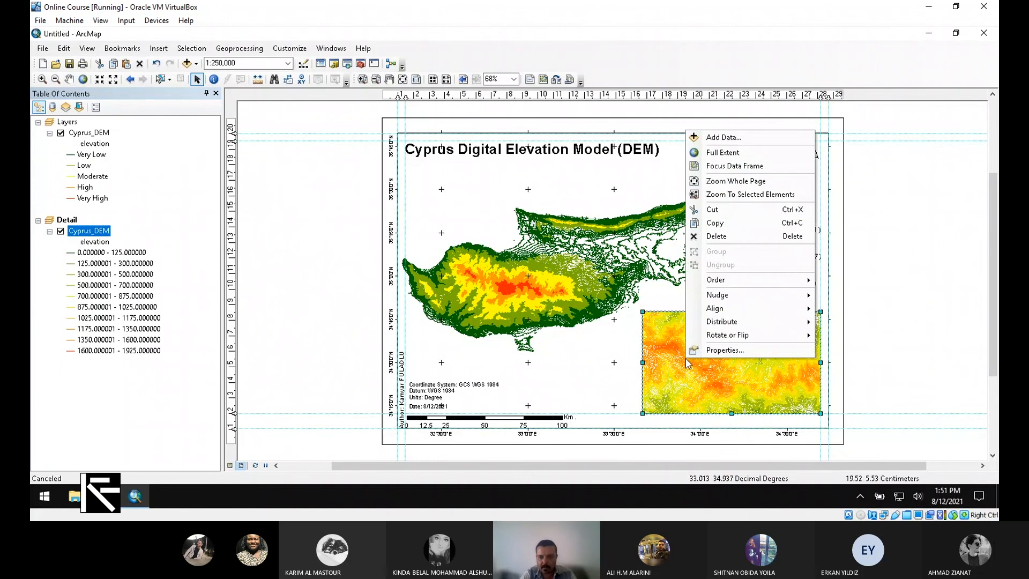
pyautogui.click(700, 350)
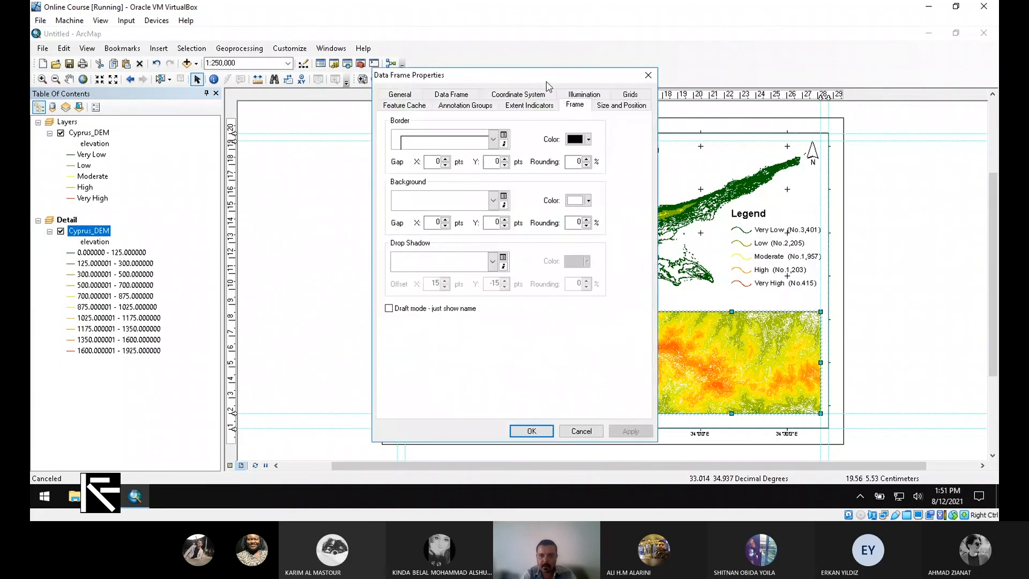
pyautogui.moveTo(548, 86); pyautogui.dragTo(789, 141)
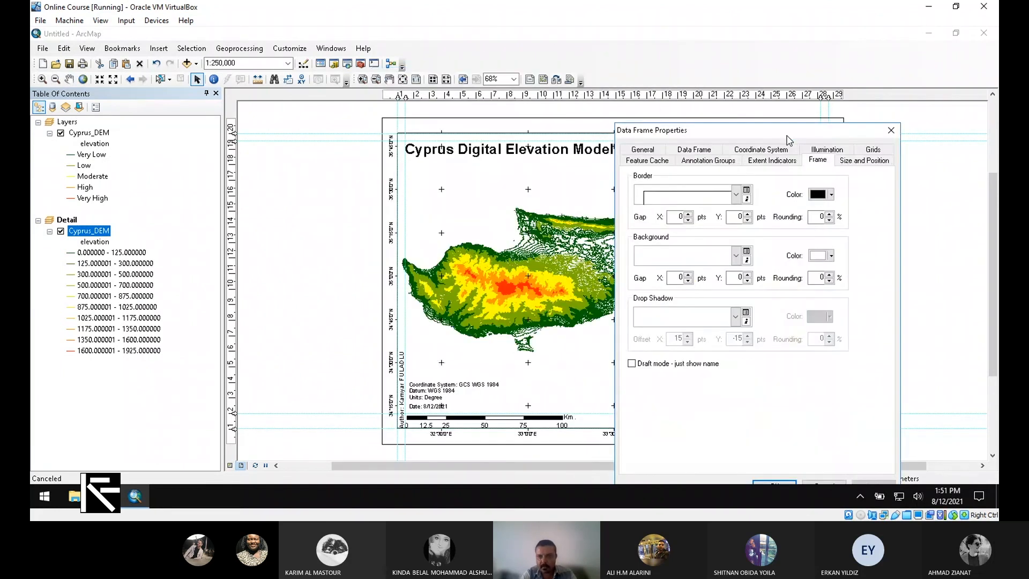
pyautogui.click(791, 160)
pyautogui.click(642, 230)
pyautogui.click(749, 233)
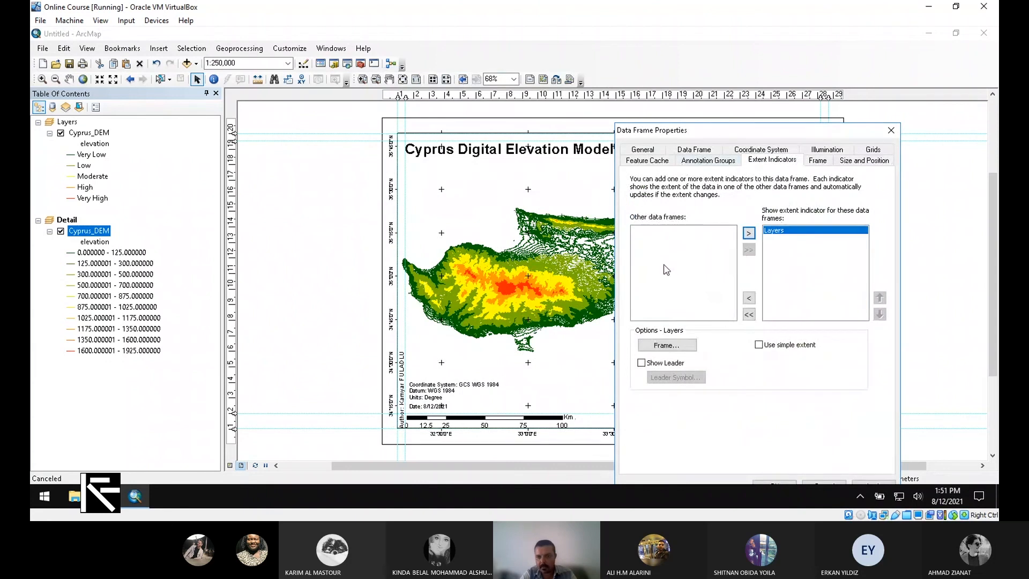
pyautogui.moveTo(809, 135); pyautogui.dragTo(386, 101)
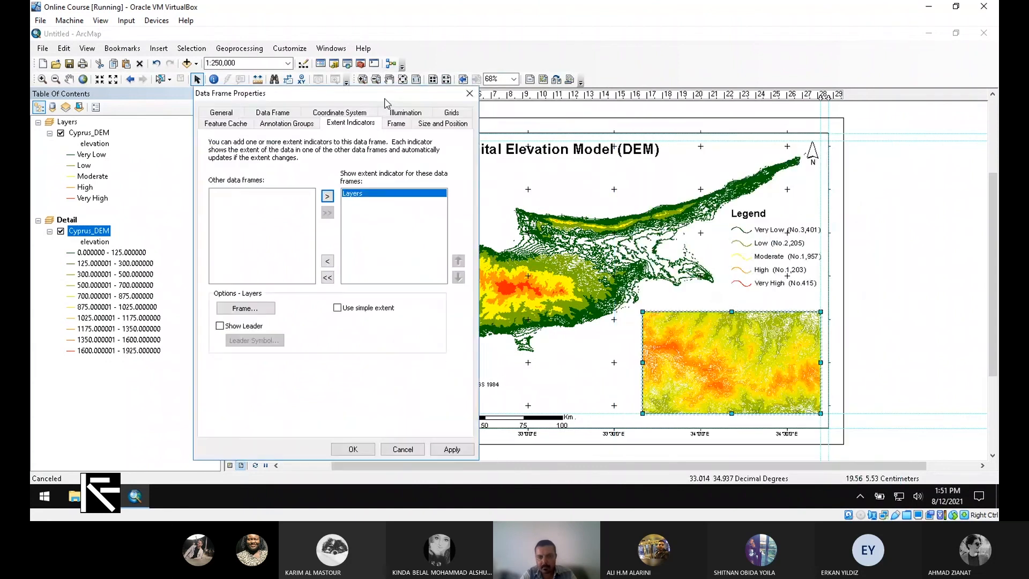
pyautogui.click(452, 449)
# Step: Remove the Layers extent indicator from the Detail data frame
pyautogui.moveTo(385, 97); pyautogui.dragTo(322, 100)
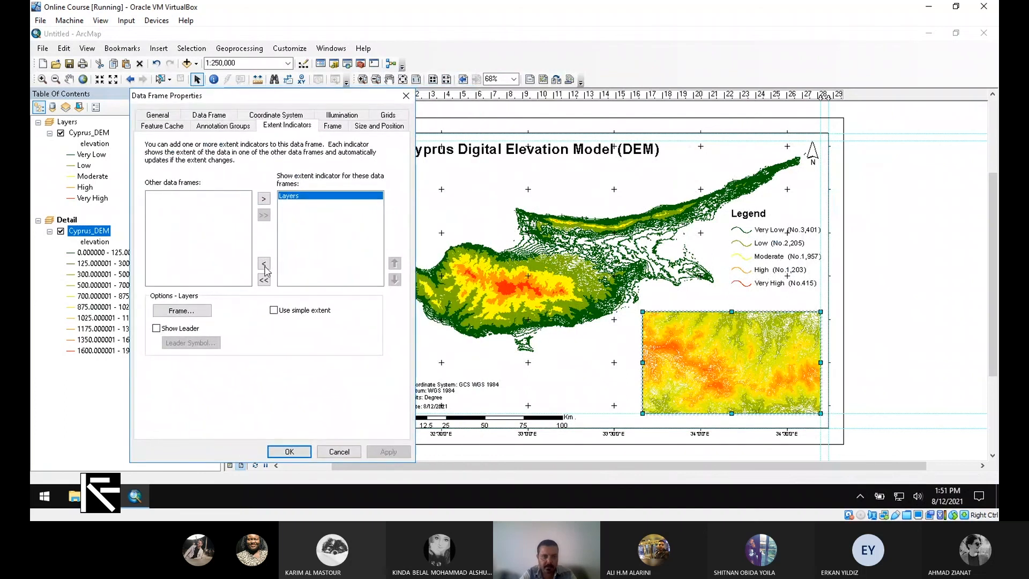
pyautogui.click(263, 265)
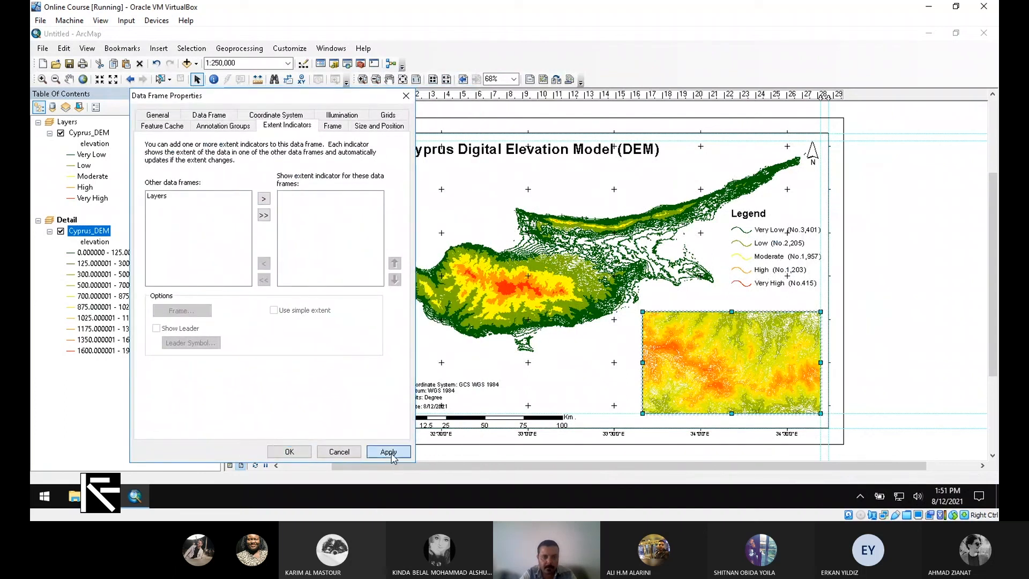
pyautogui.click(289, 452)
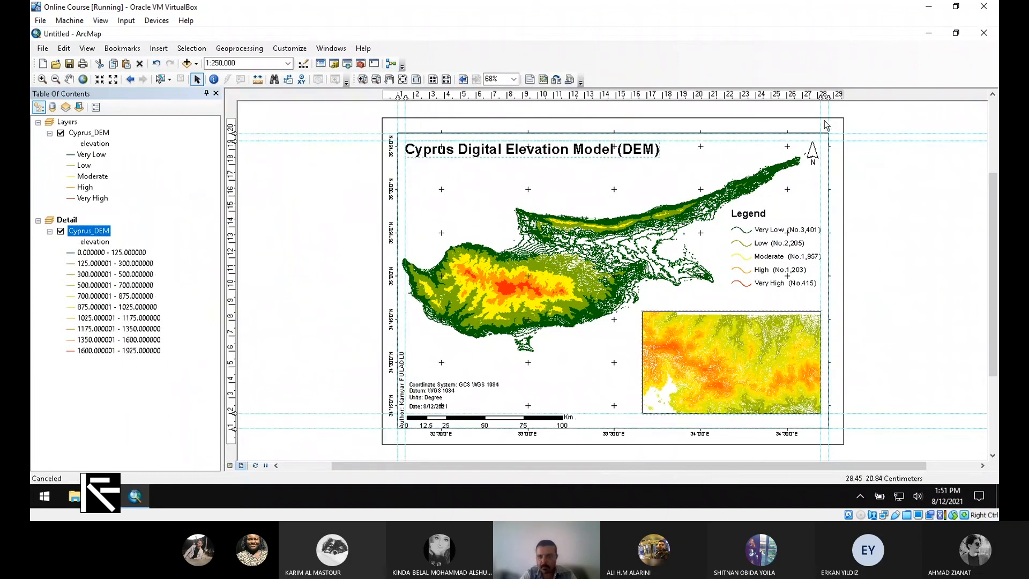
# Step: Add an extent indicator for the Detail data frame to the main map in the Layers data frame's properties
pyautogui.rightClick(804, 138)
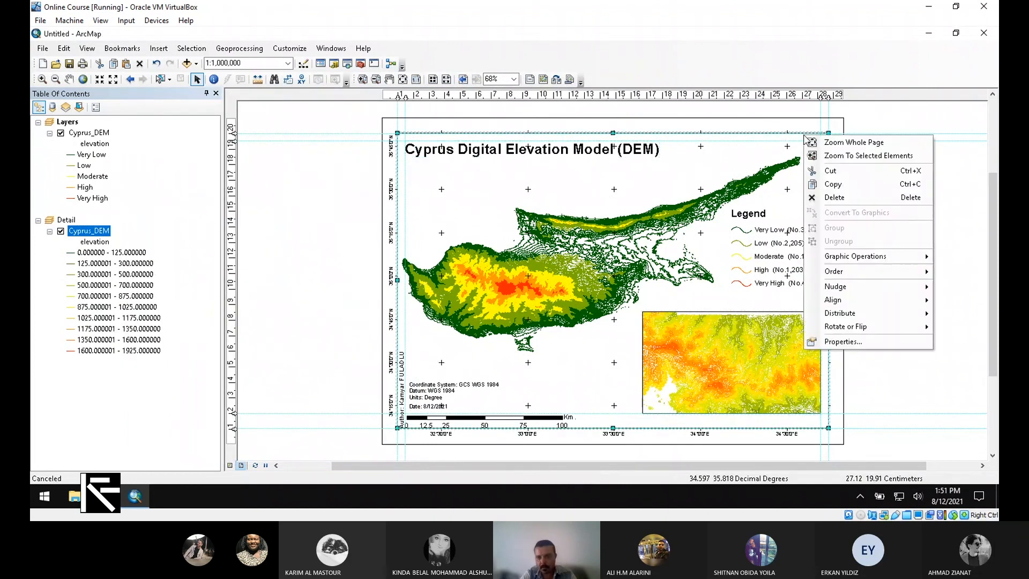
pyautogui.click(858, 340)
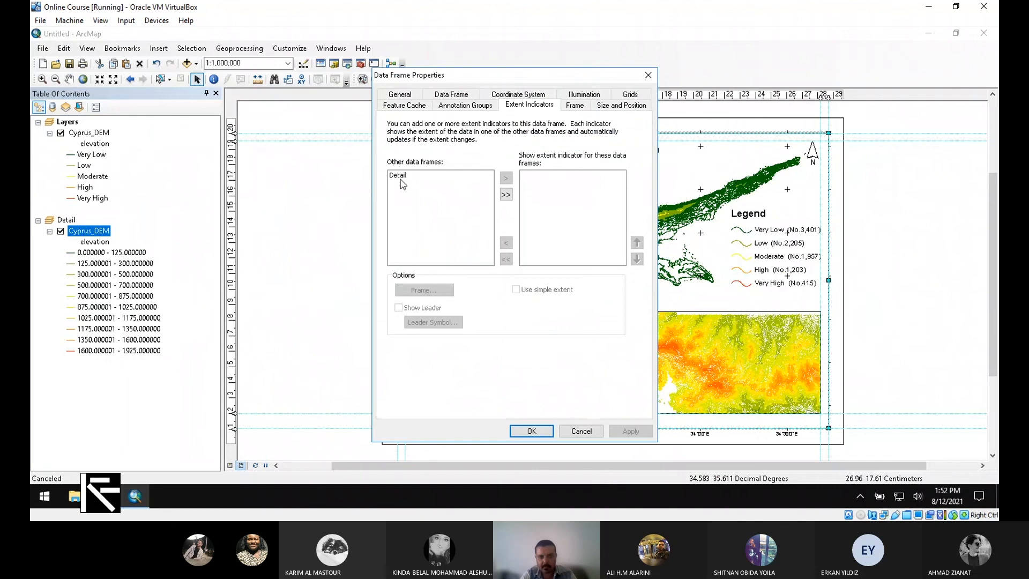
pyautogui.click(402, 180)
pyautogui.click(506, 177)
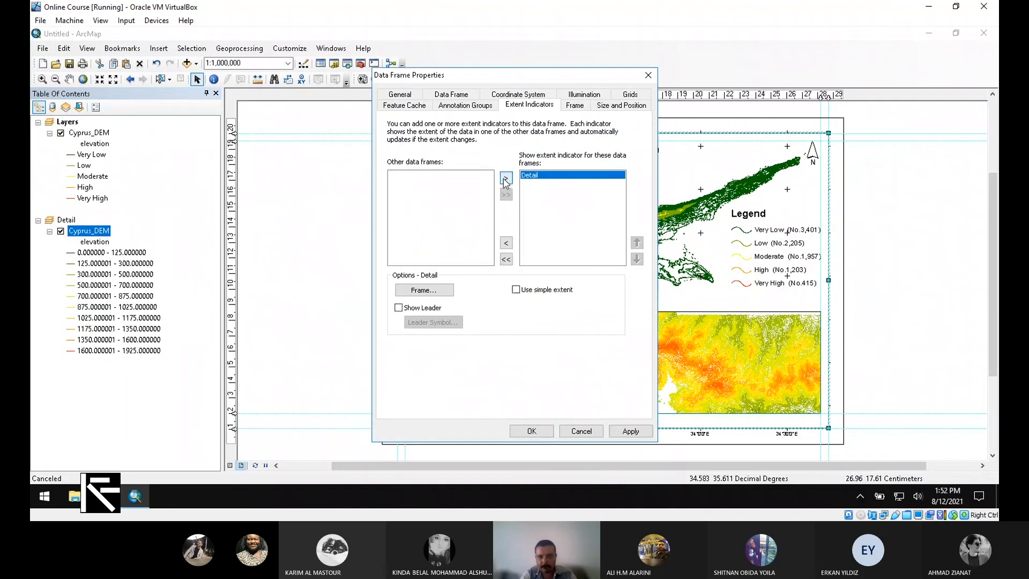
pyautogui.click(640, 431)
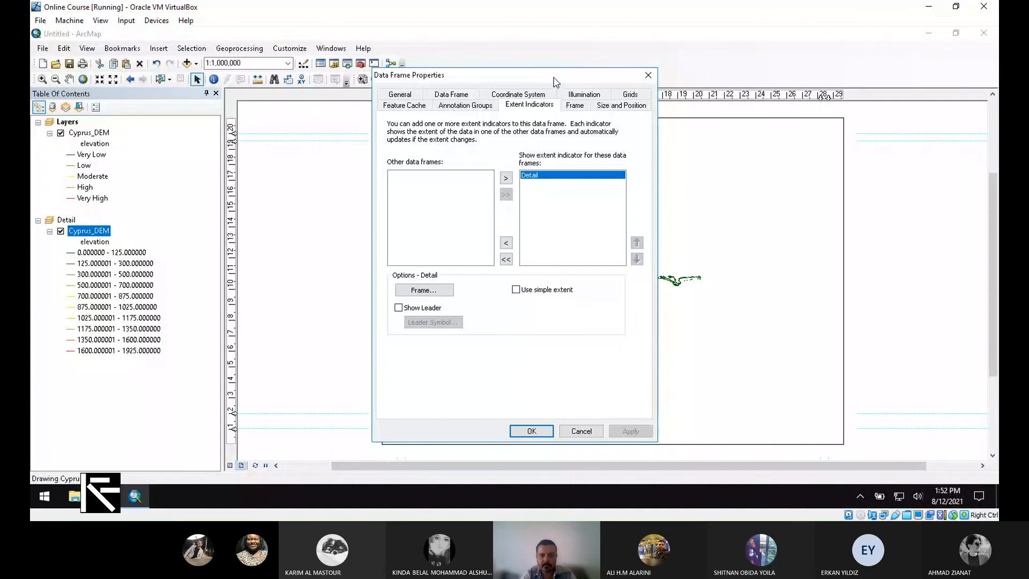
pyautogui.click(532, 430)
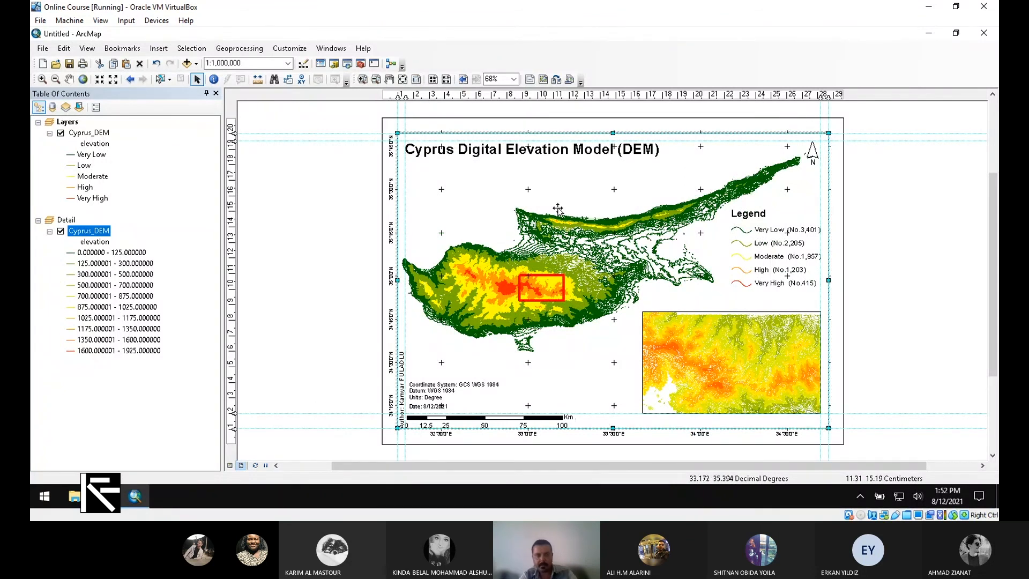
# Step: Change the border color of the Detail extent indicator on the main map to blue and apply it
pyautogui.click(71, 124)
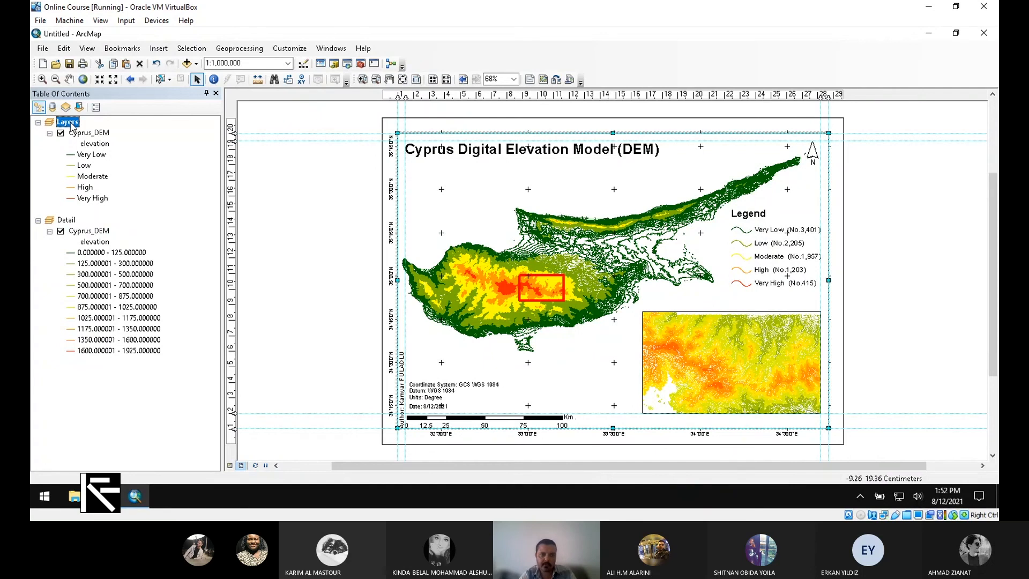
pyautogui.rightClick(71, 125)
pyautogui.click(149, 386)
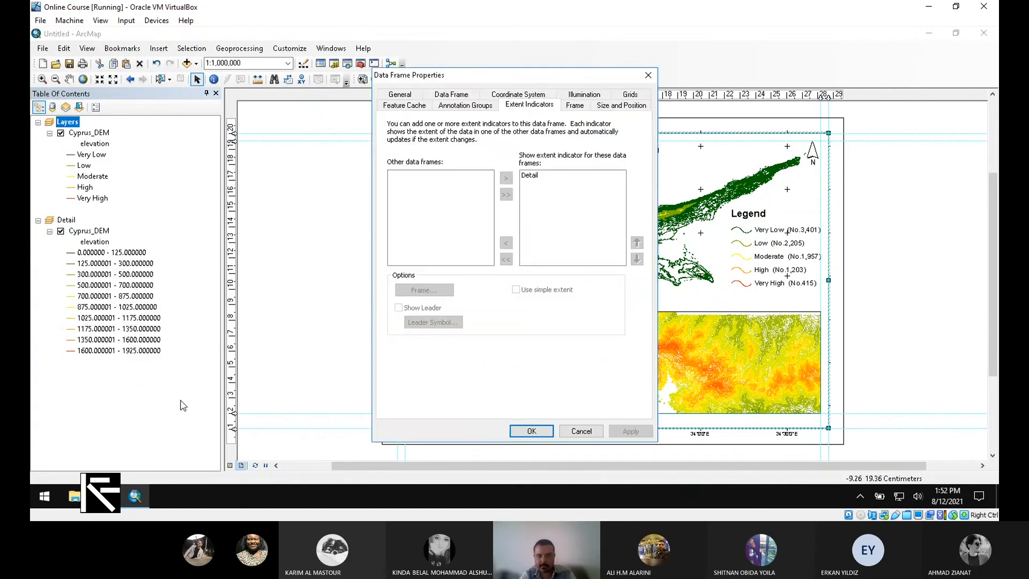
pyautogui.moveTo(574, 79); pyautogui.dragTo(343, 133)
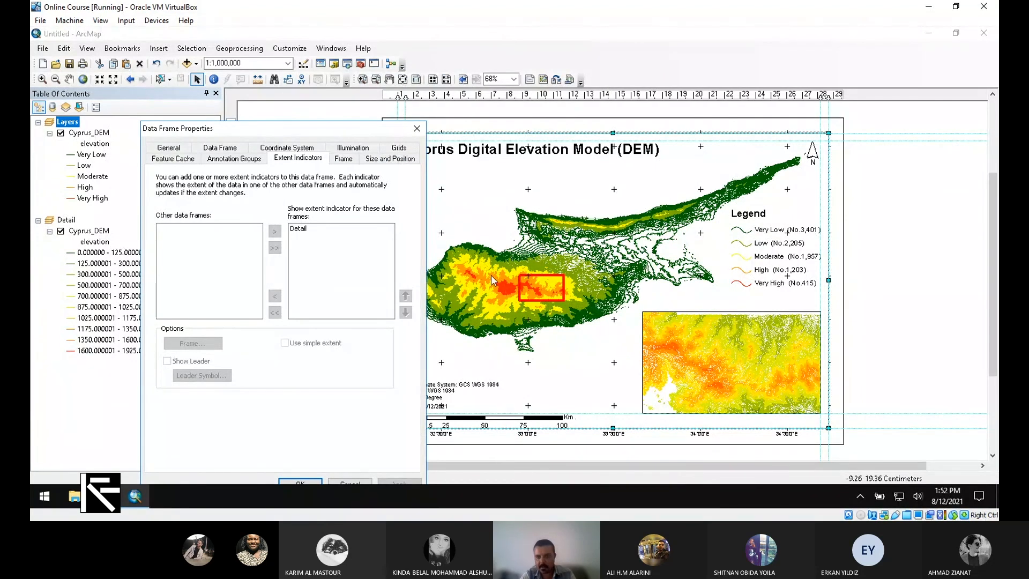
pyautogui.click(314, 229)
pyautogui.click(210, 346)
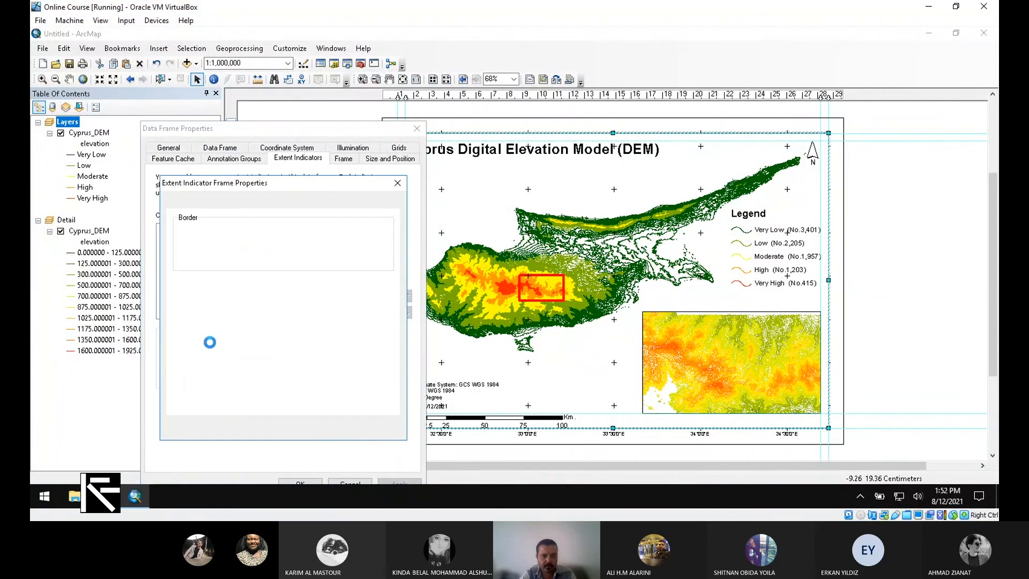
pyautogui.click(376, 238)
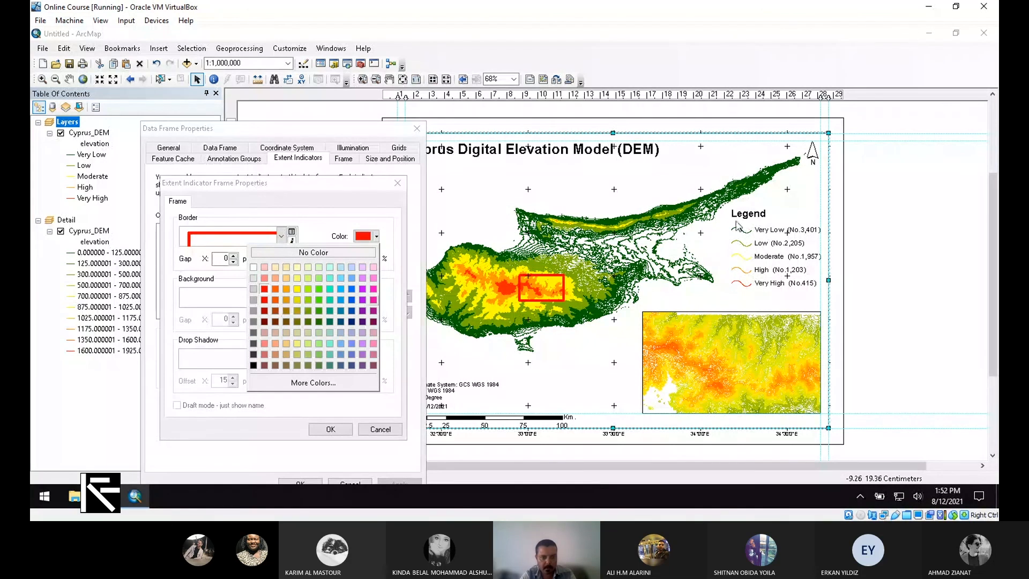
pyautogui.click(352, 290)
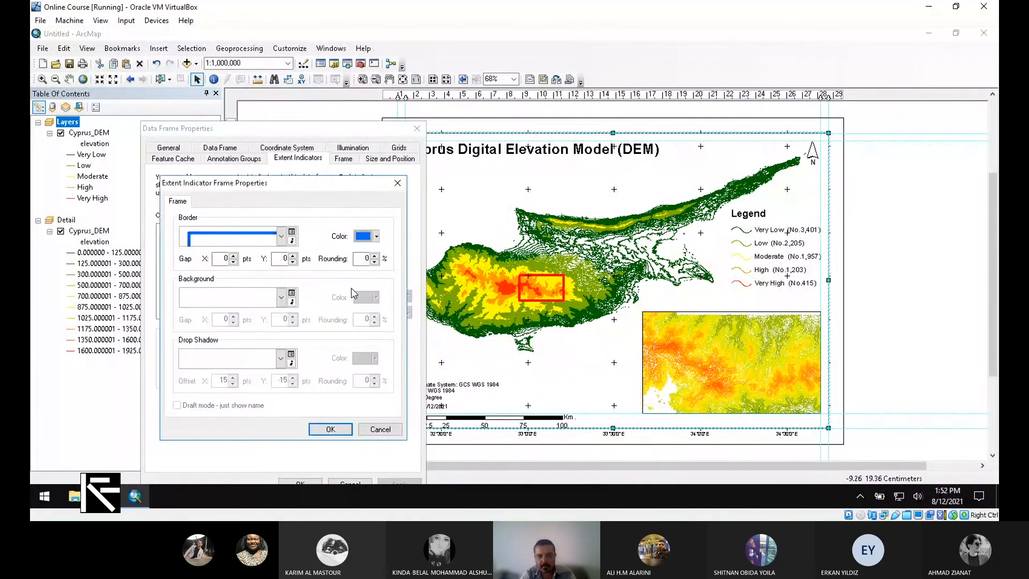
pyautogui.click(331, 430)
pyautogui.click(398, 480)
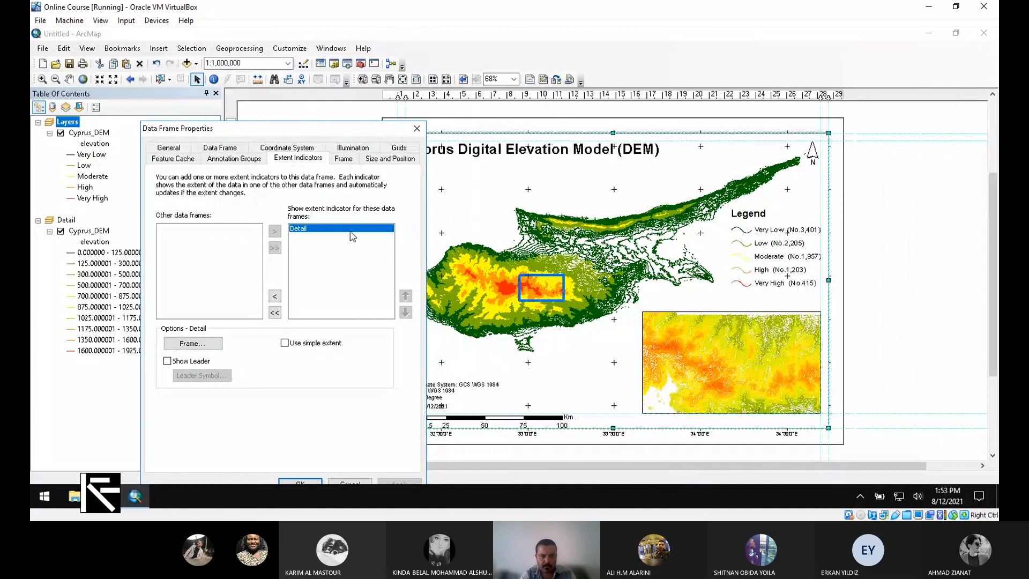
# Step: Give the Detail extent indicator a thinner border line, recolor it blue, and apply the change
pyautogui.click(196, 345)
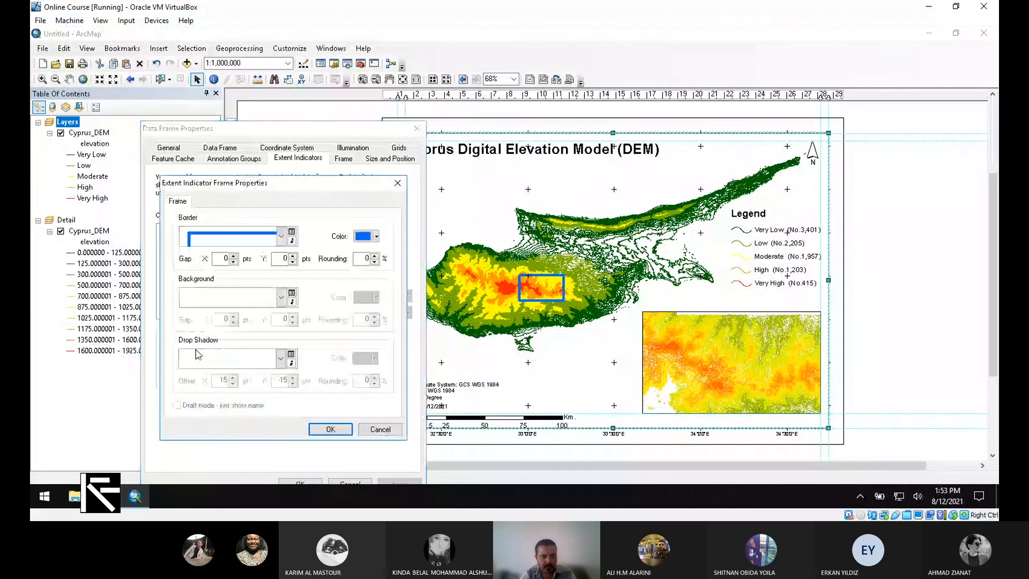
pyautogui.click(281, 236)
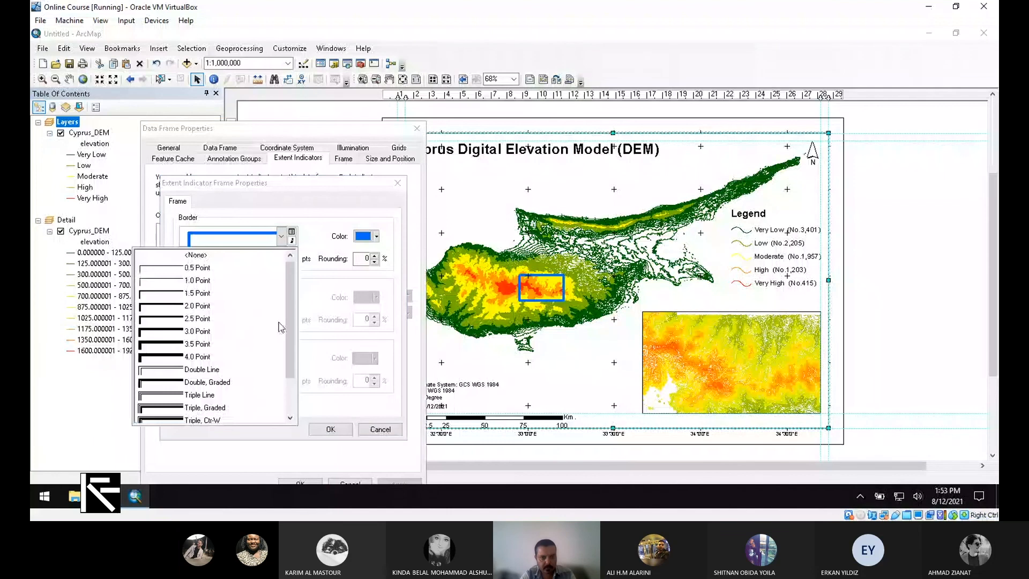
pyautogui.click(280, 328)
pyautogui.click(376, 237)
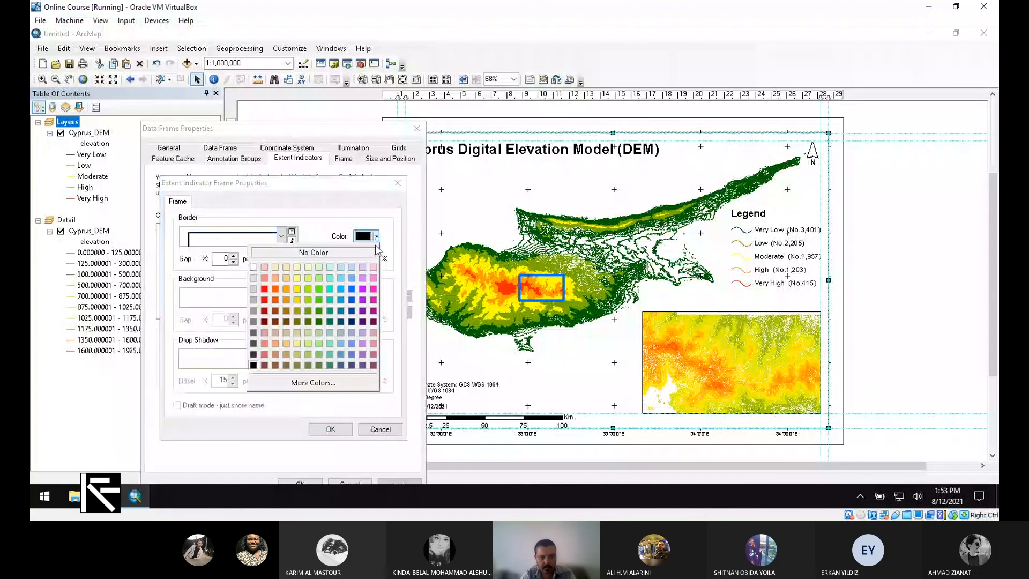
pyautogui.click(351, 289)
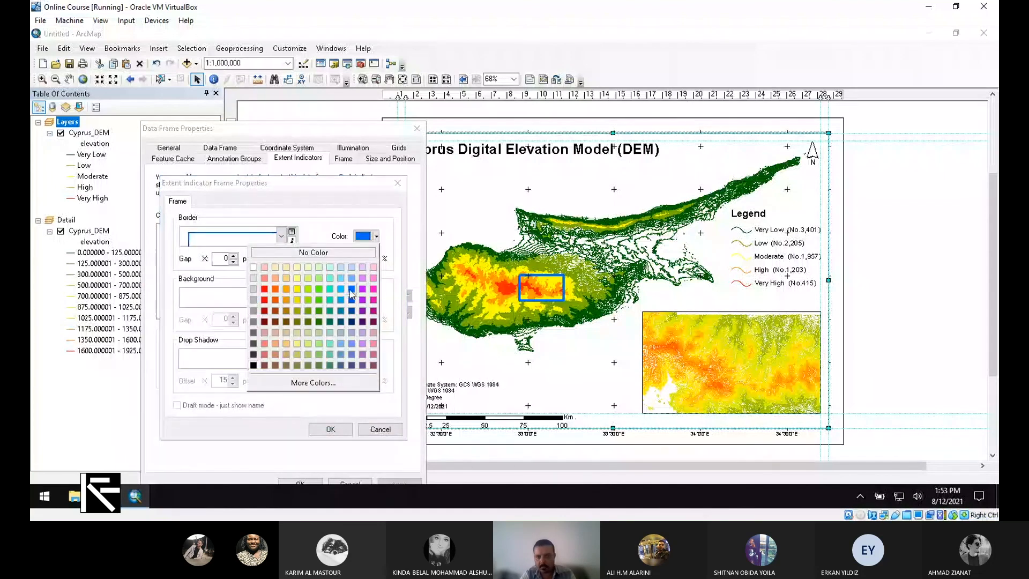
pyautogui.click(331, 430)
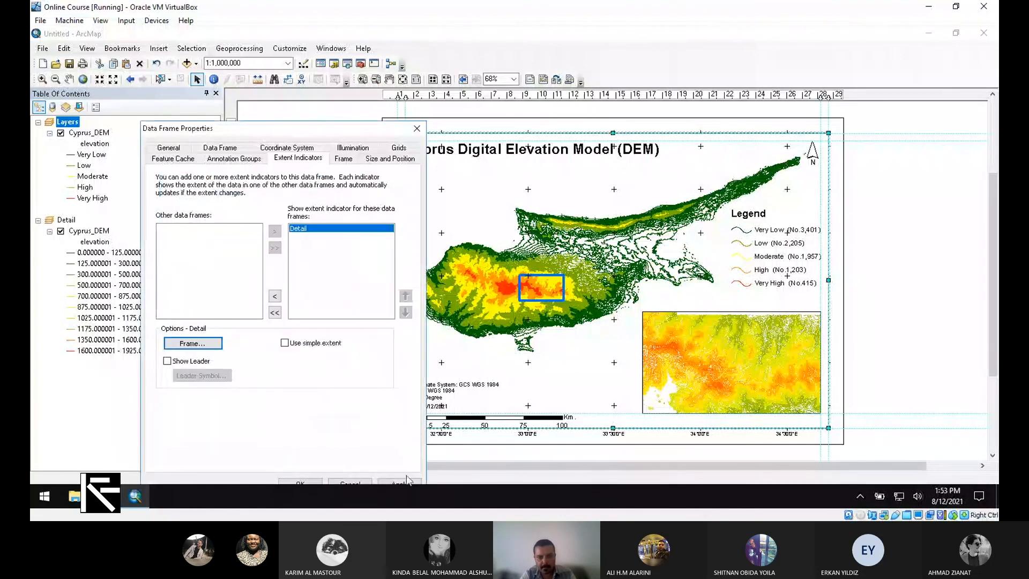
pyautogui.click(400, 480)
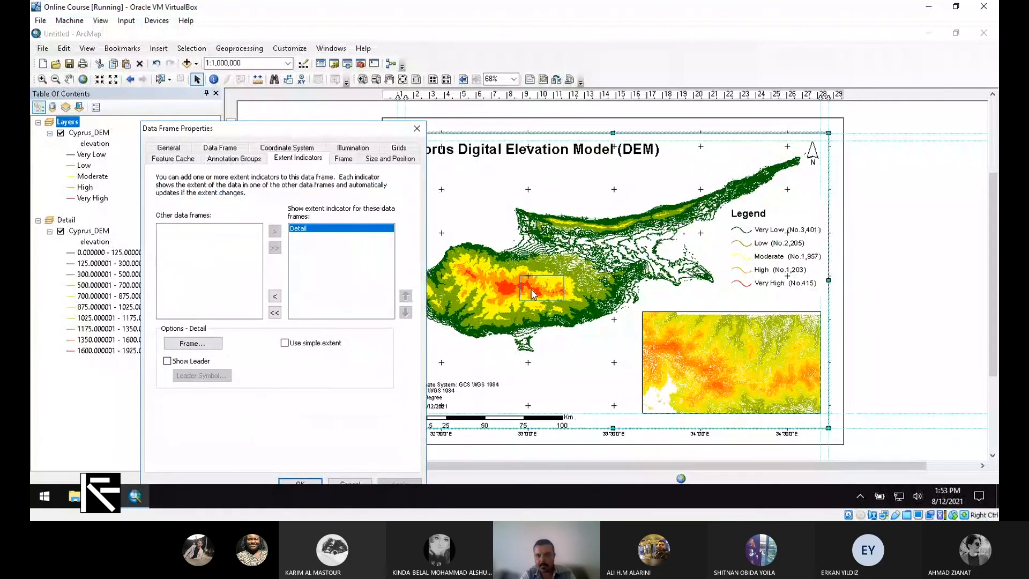
# Step: Try rounding the corners of the Detail extent indicator's border, and set the rounding back to 0%
pyautogui.click(211, 344)
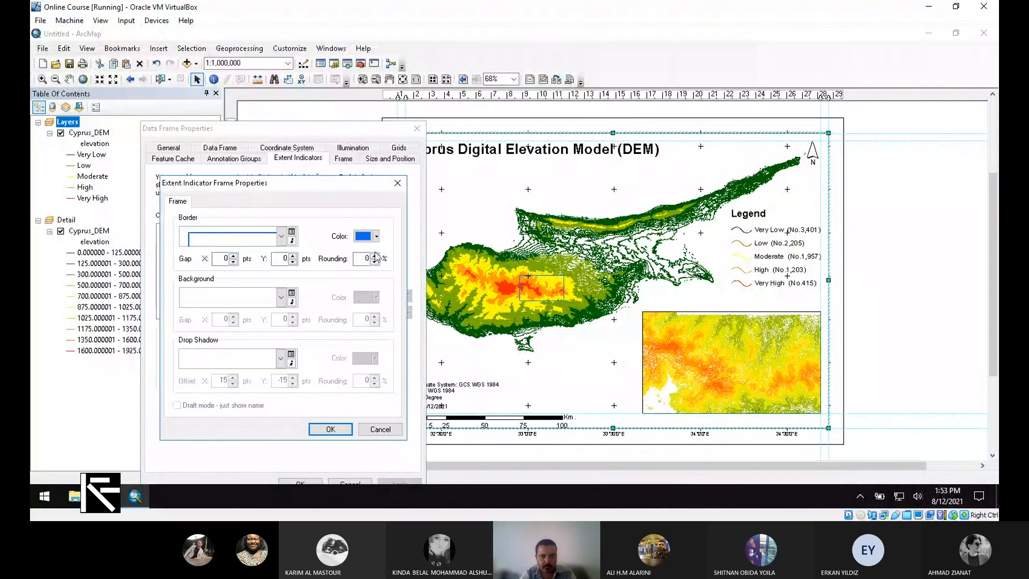
pyautogui.click(375, 257)
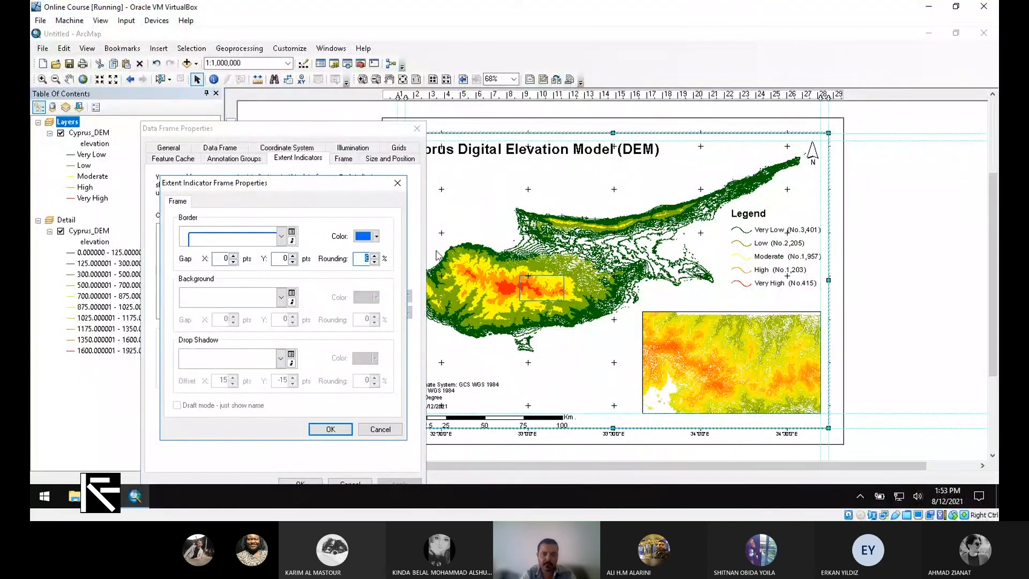
pyautogui.click(330, 429)
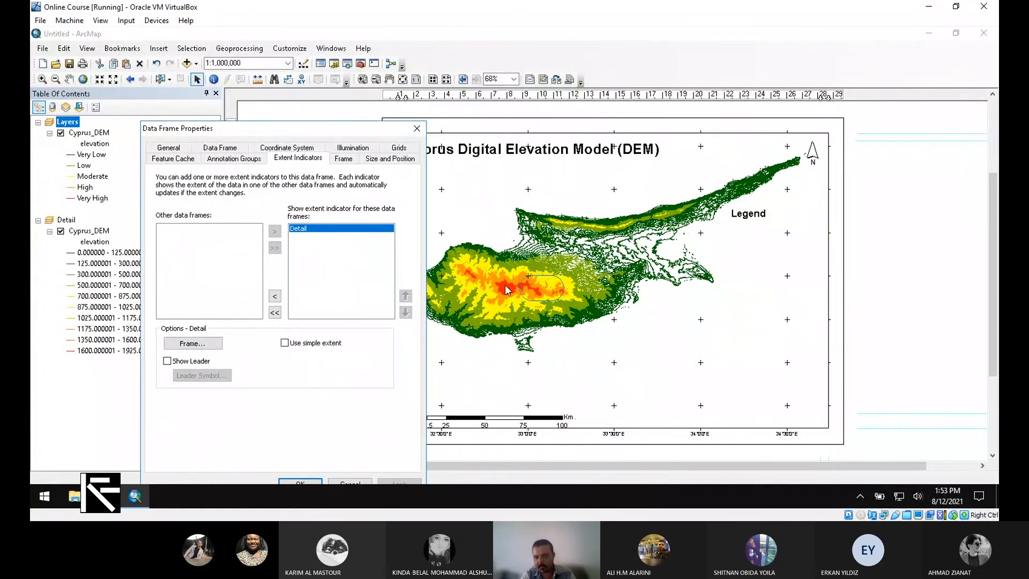
pyautogui.click(190, 345)
pyautogui.click(366, 260)
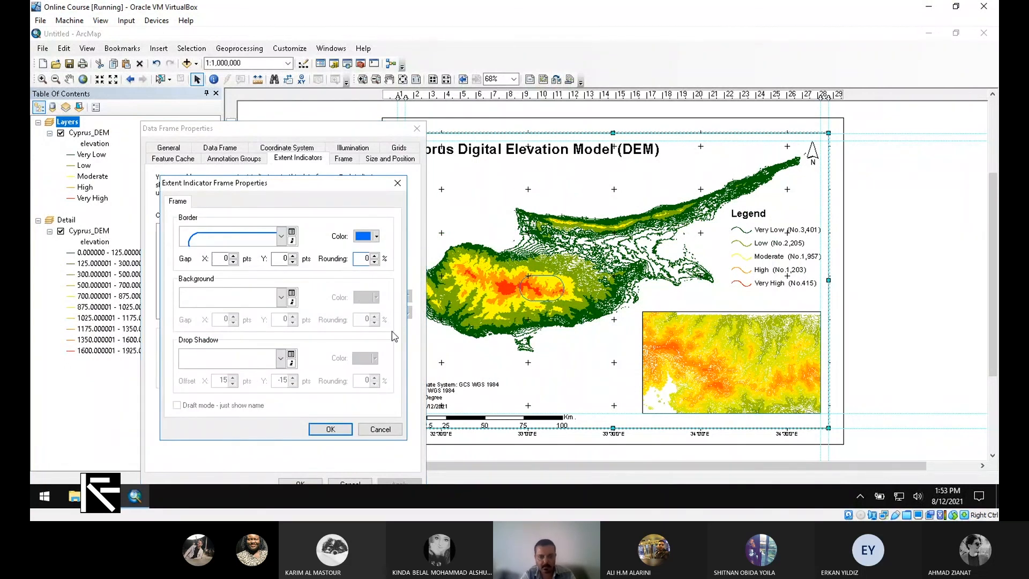
pyautogui.click(336, 429)
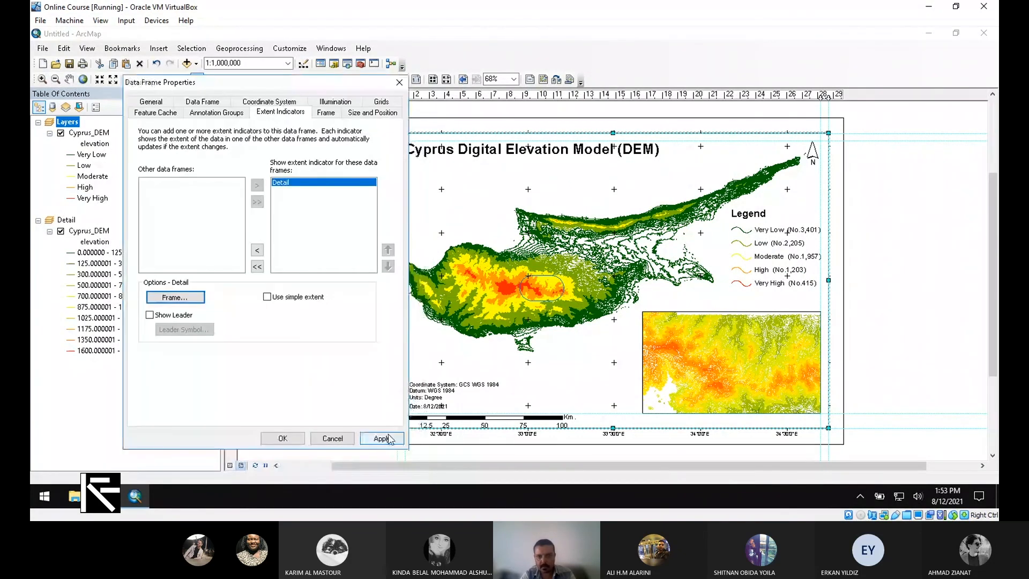
pyautogui.click(390, 438)
# Step: Show a leader from the extent indicator to the Detail frame, with a blue line symbol 1.5 wide
pyautogui.click(150, 314)
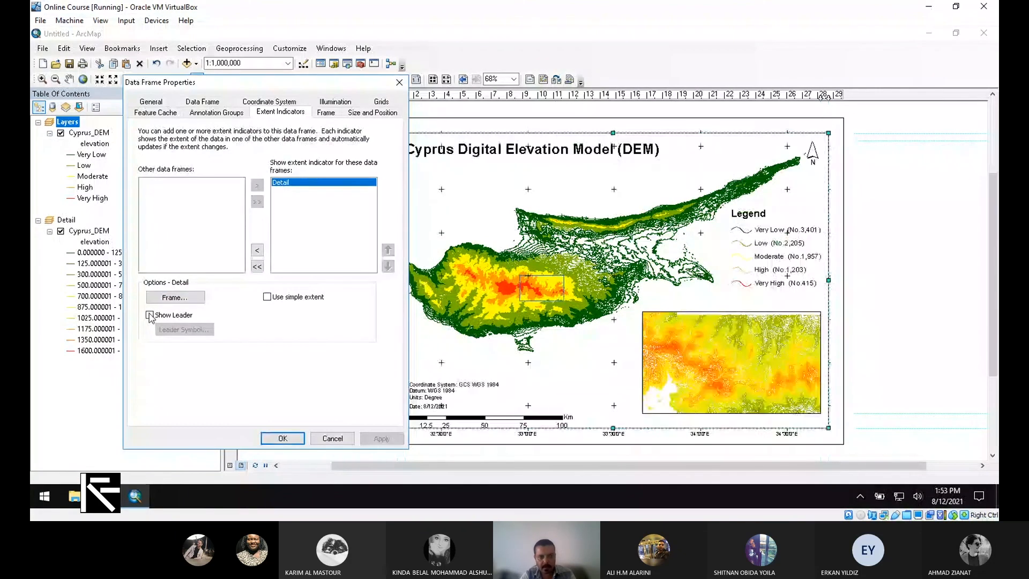
pyautogui.click(380, 439)
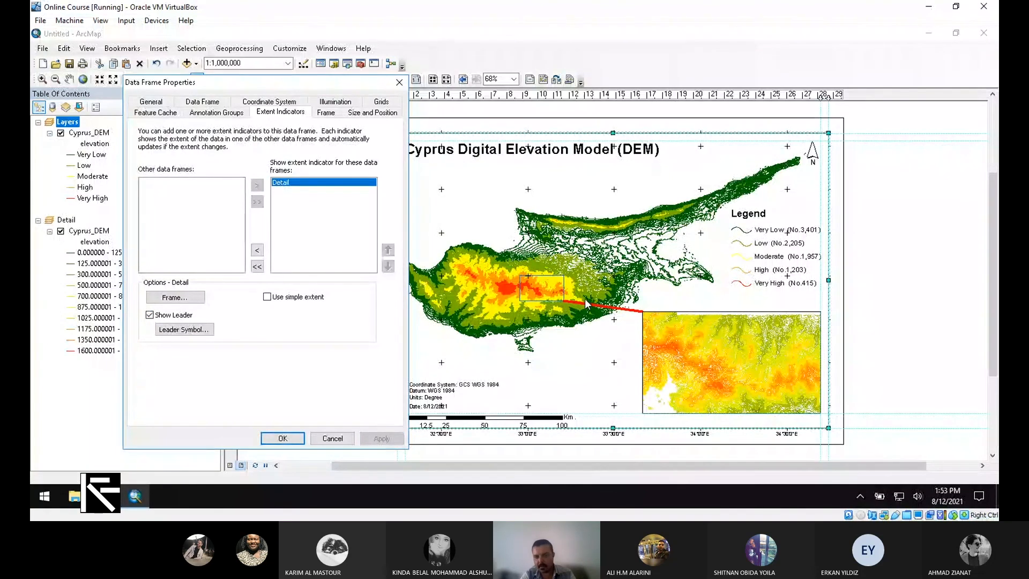
pyautogui.click(193, 331)
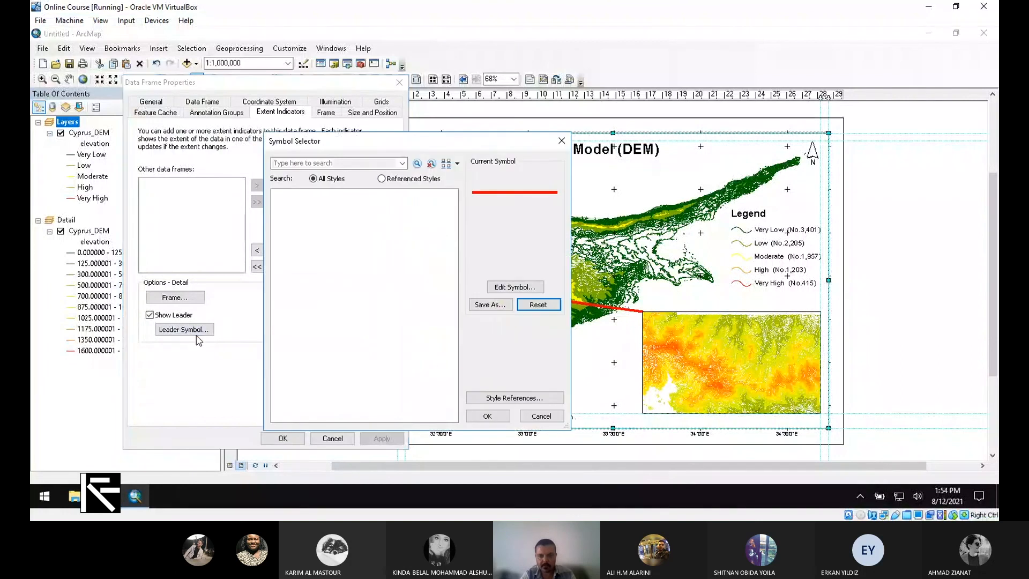
pyautogui.click(530, 241)
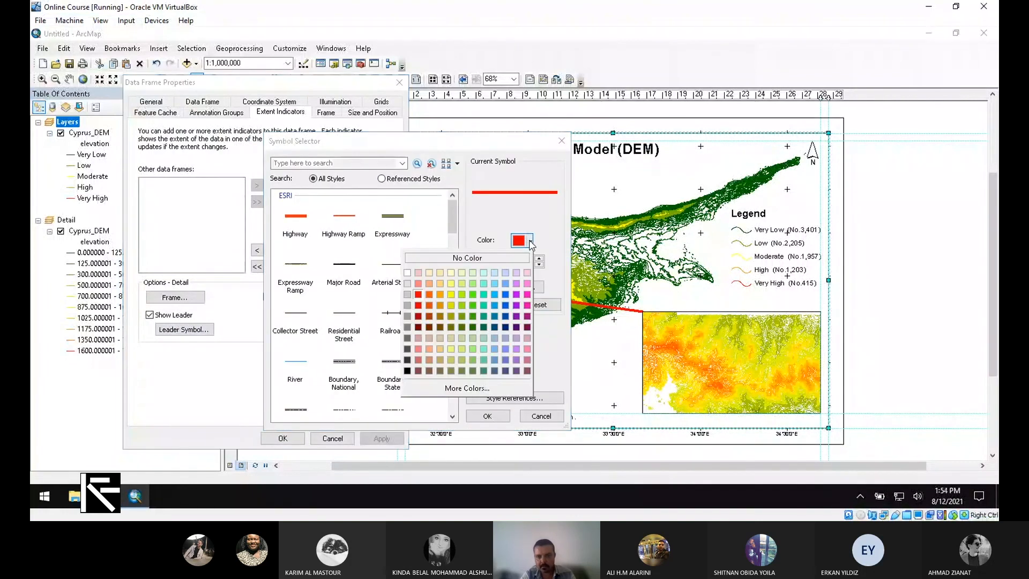
pyautogui.click(505, 298)
pyautogui.doubleClick(513, 262)
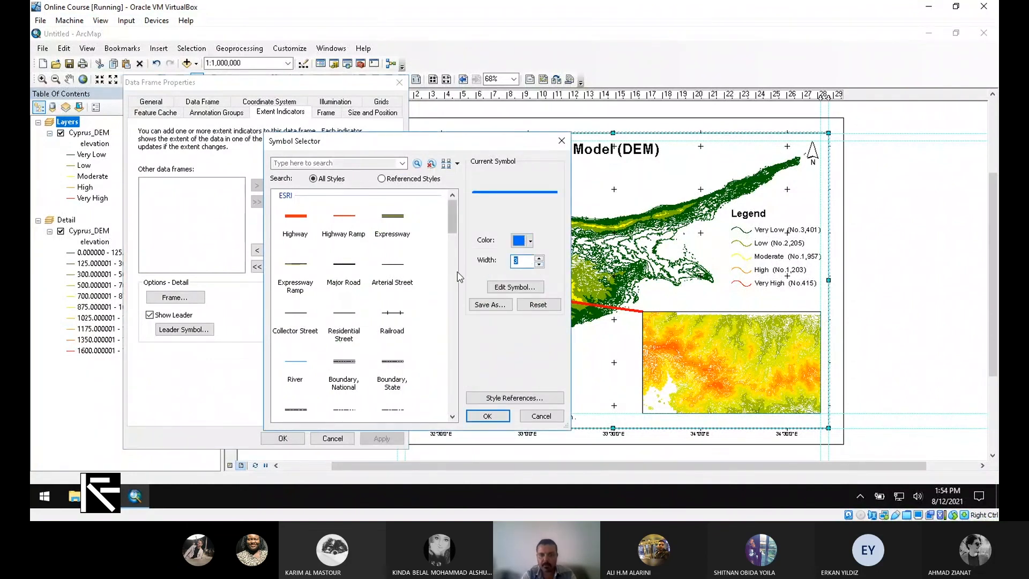
pyautogui.write('1.5')
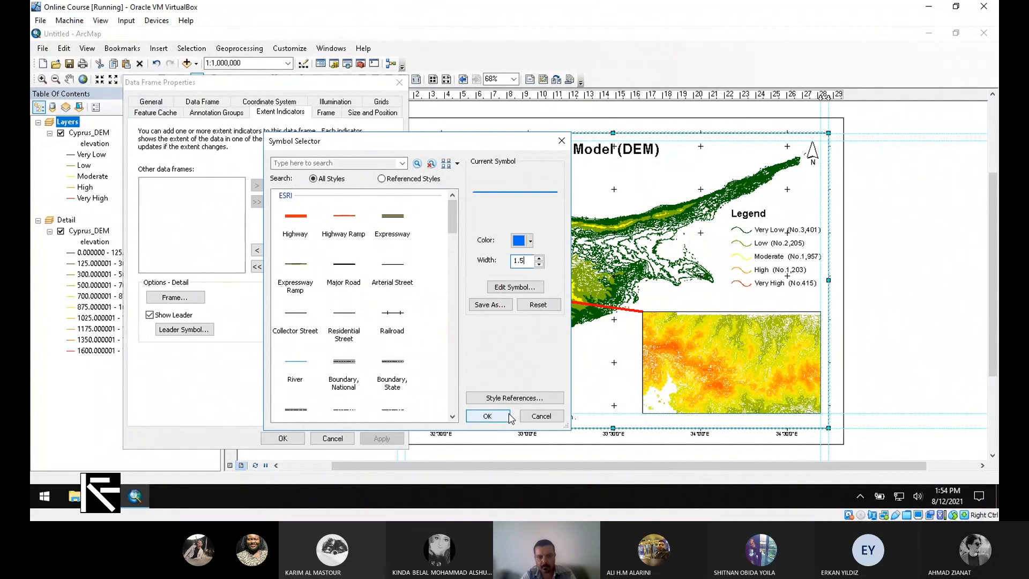
pyautogui.click(488, 417)
pyautogui.click(399, 439)
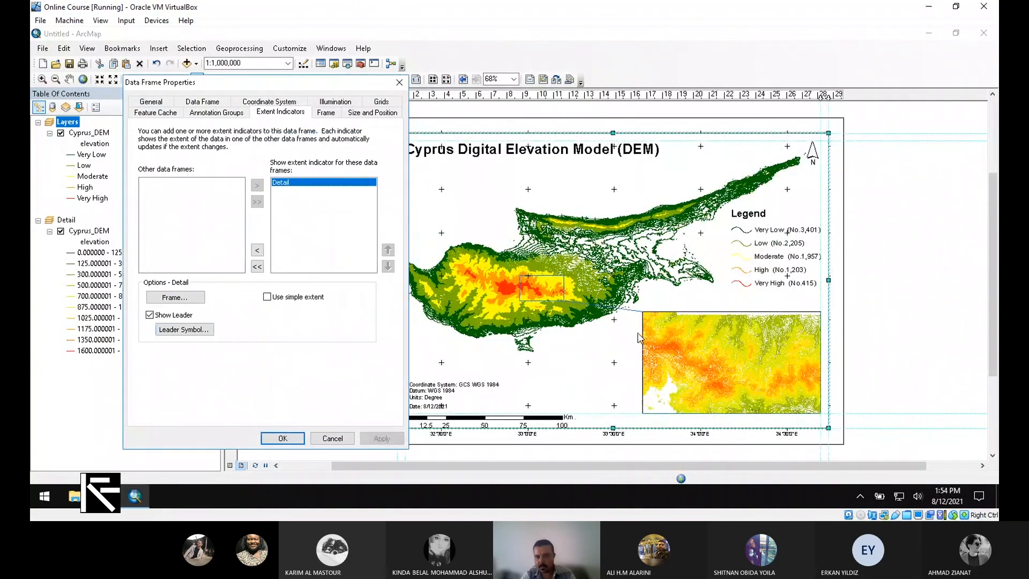
pyautogui.click(292, 439)
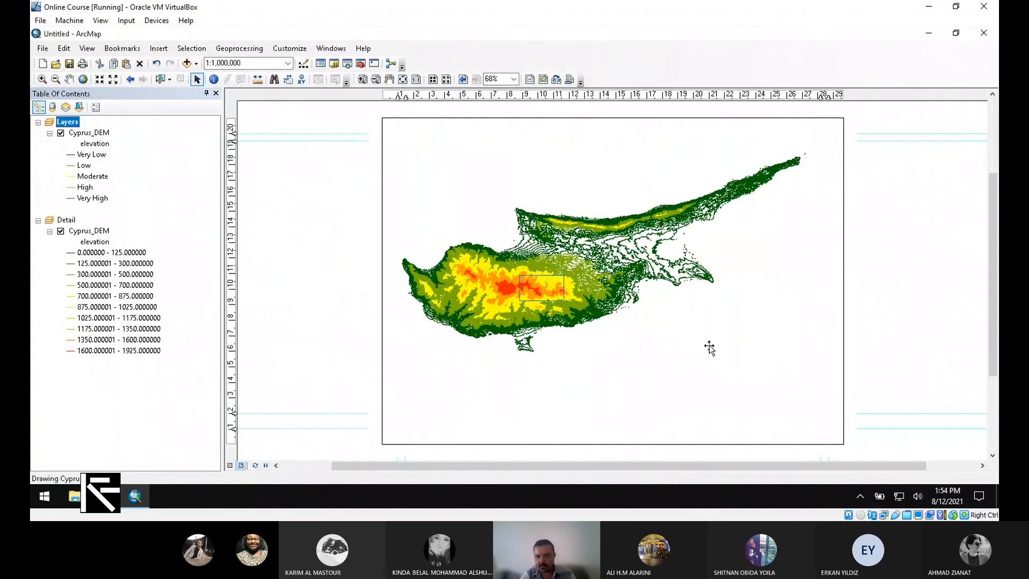
# Step: Give the Detail data frame a 3.0 Point border colored blue, and apply it
pyautogui.click(785, 383)
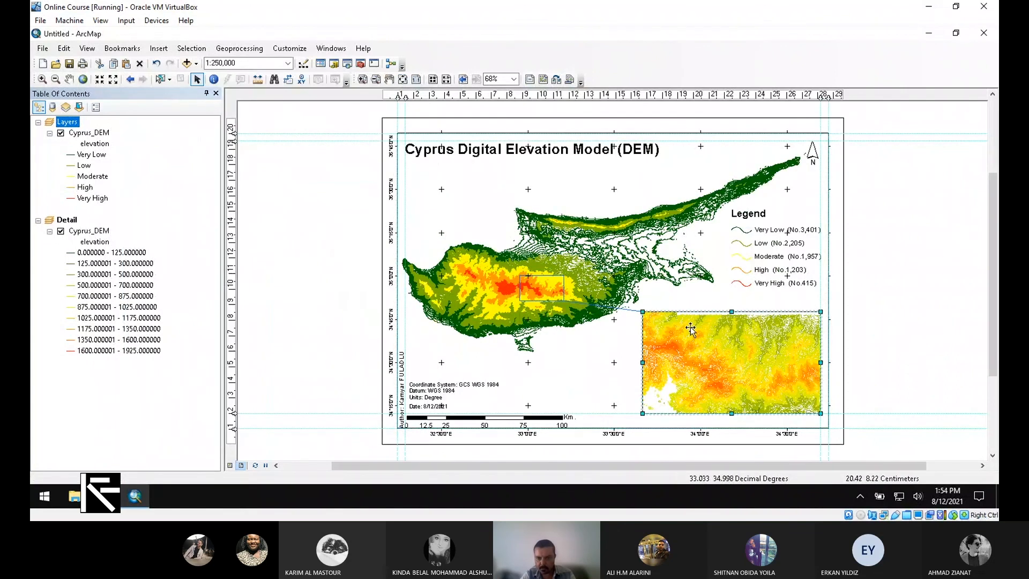
pyautogui.rightClick(689, 356)
pyautogui.click(730, 349)
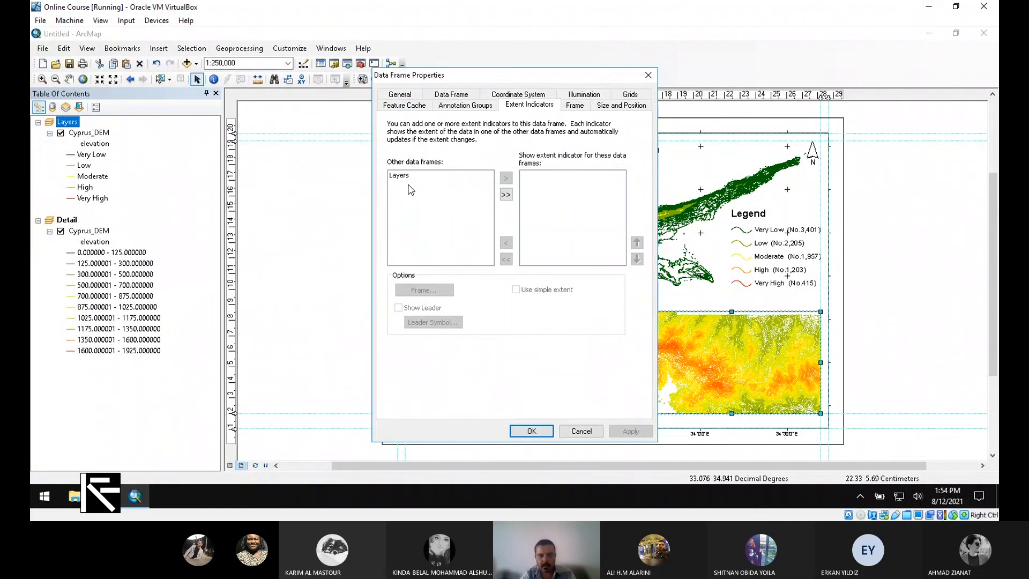
pyautogui.click(450, 95)
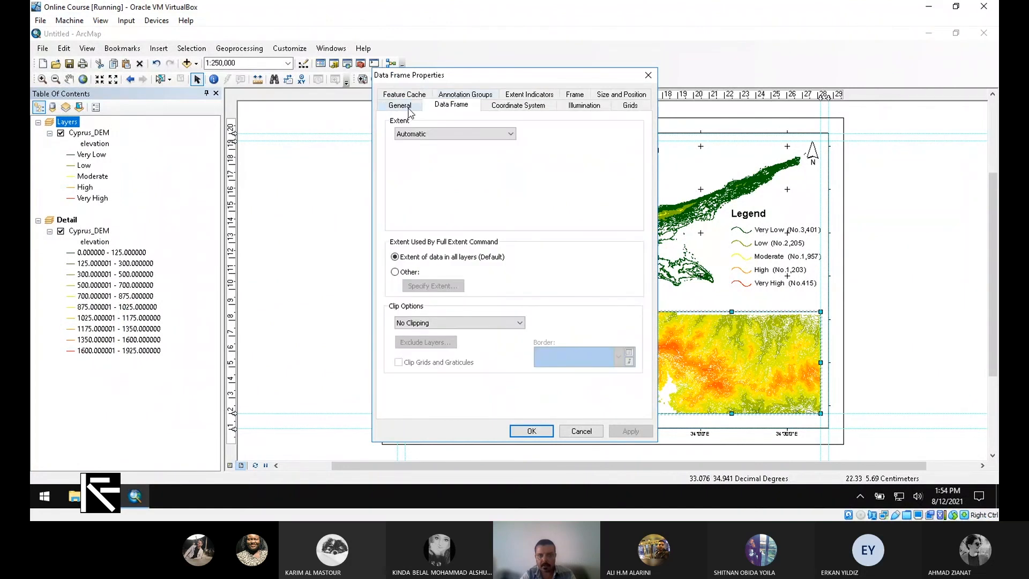
pyautogui.click(575, 94)
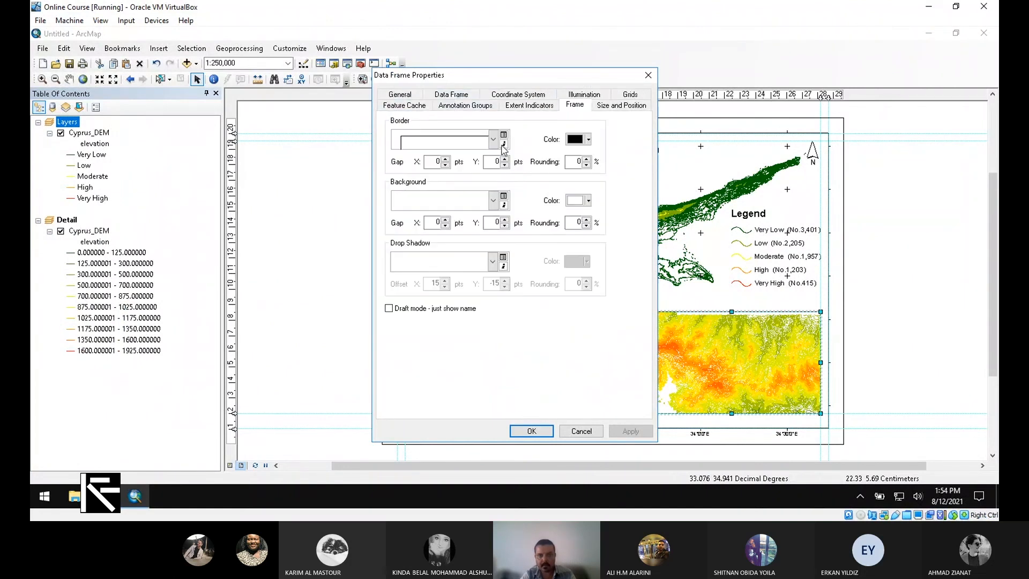
pyautogui.click(494, 141)
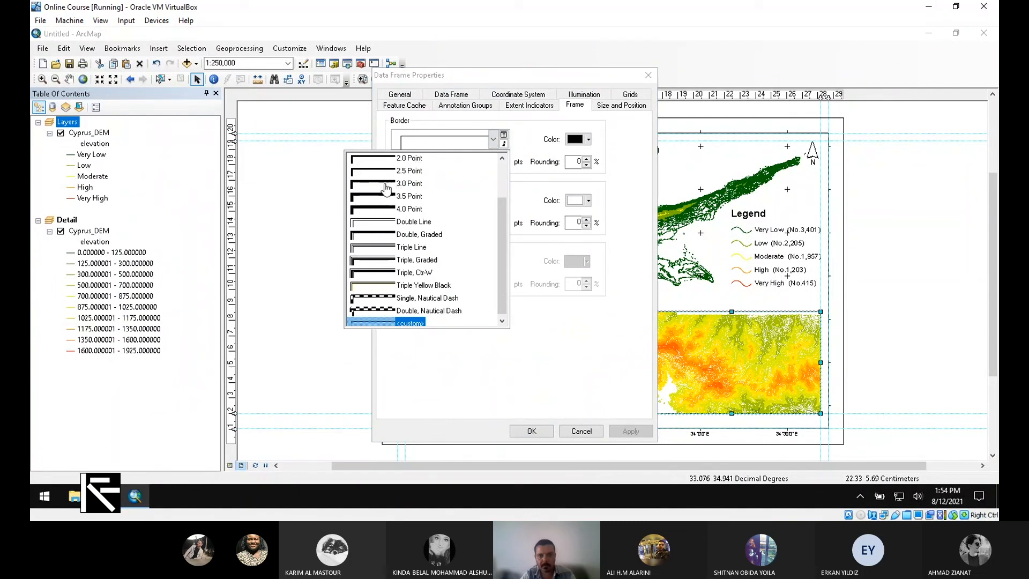
pyautogui.click(386, 185)
pyautogui.click(588, 139)
pyautogui.click(567, 192)
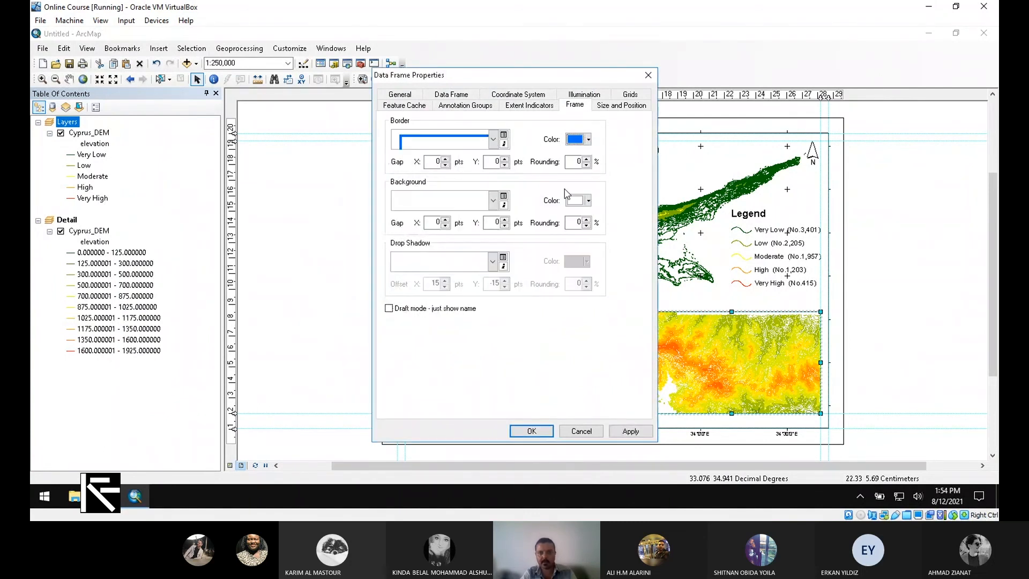
pyautogui.click(644, 432)
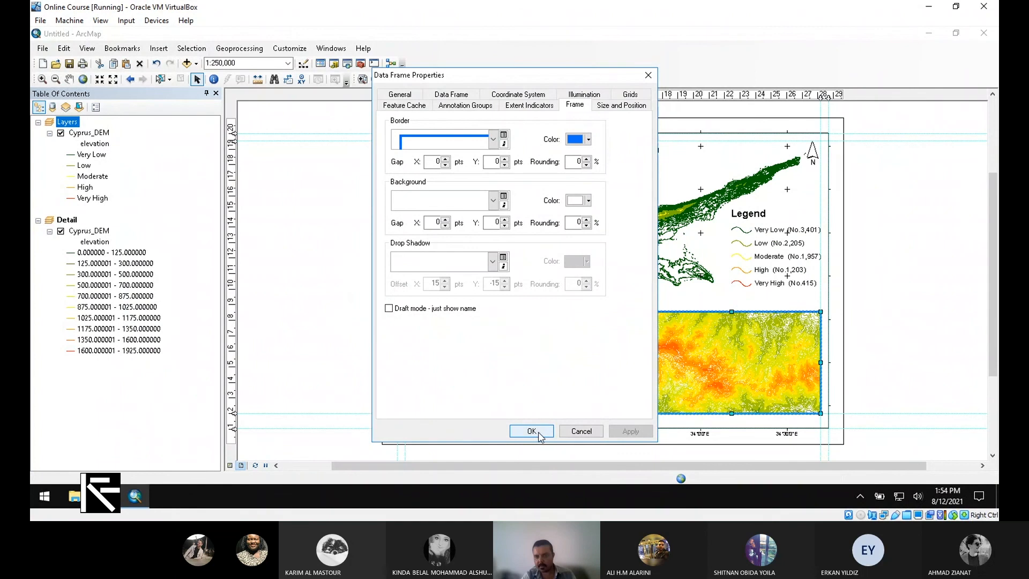
pyautogui.click(531, 431)
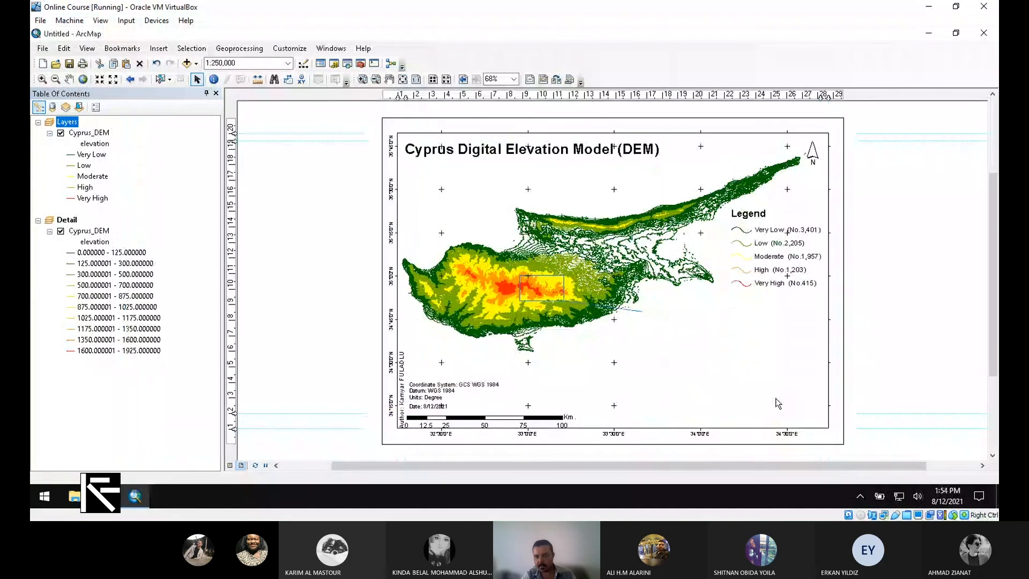
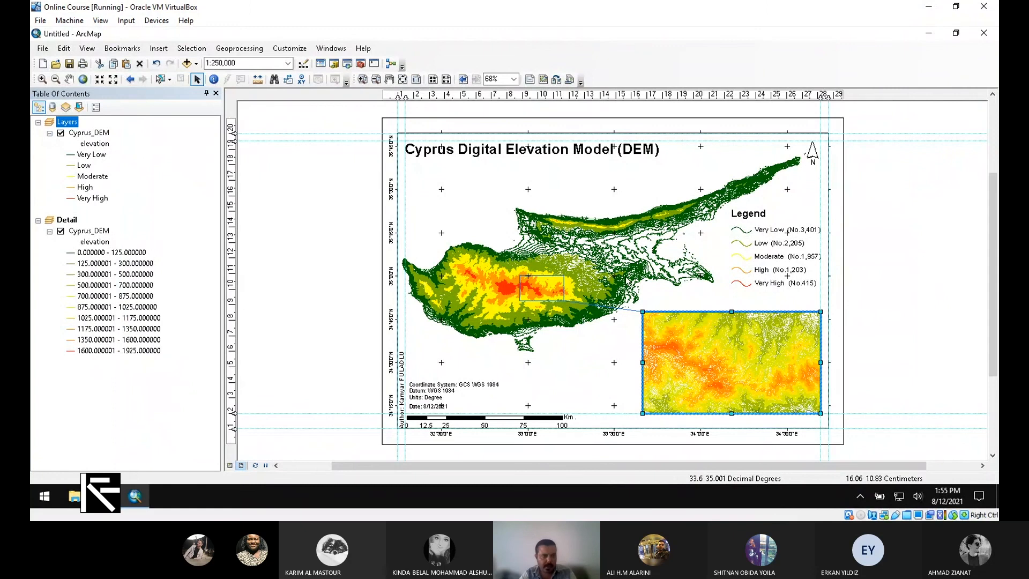
pyautogui.rightClick(67, 220)
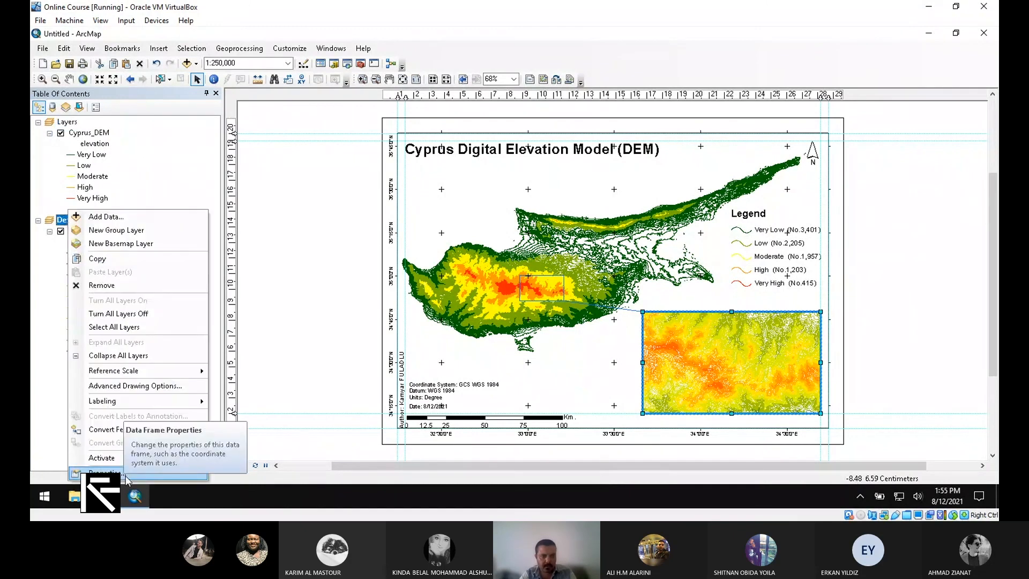
pyautogui.click(127, 475)
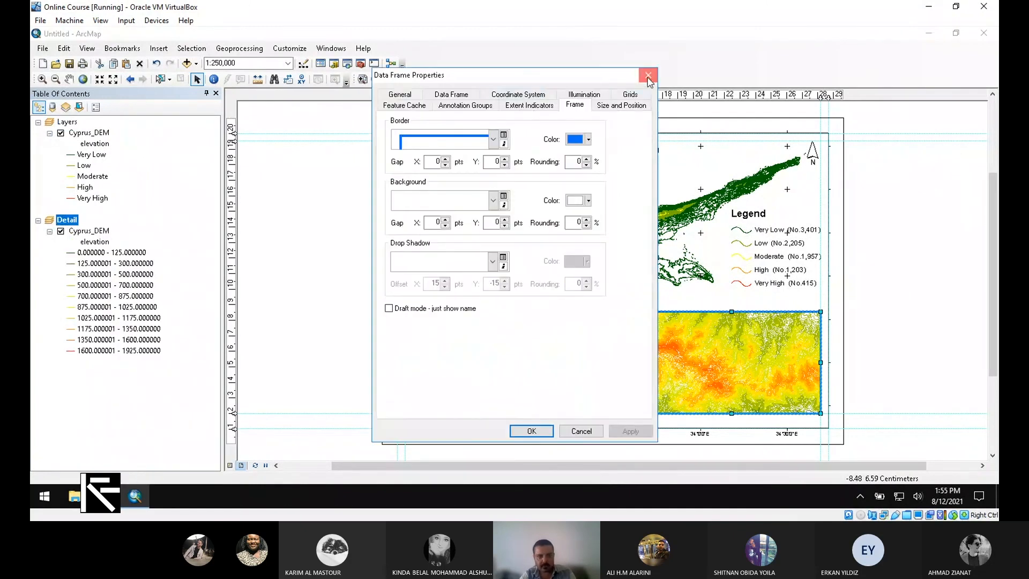
pyautogui.click(649, 76)
# Step: Turn on feature labels for the Detail frame's Cyprus_DEM layer using the elevation field, and apply them
pyautogui.click(89, 231)
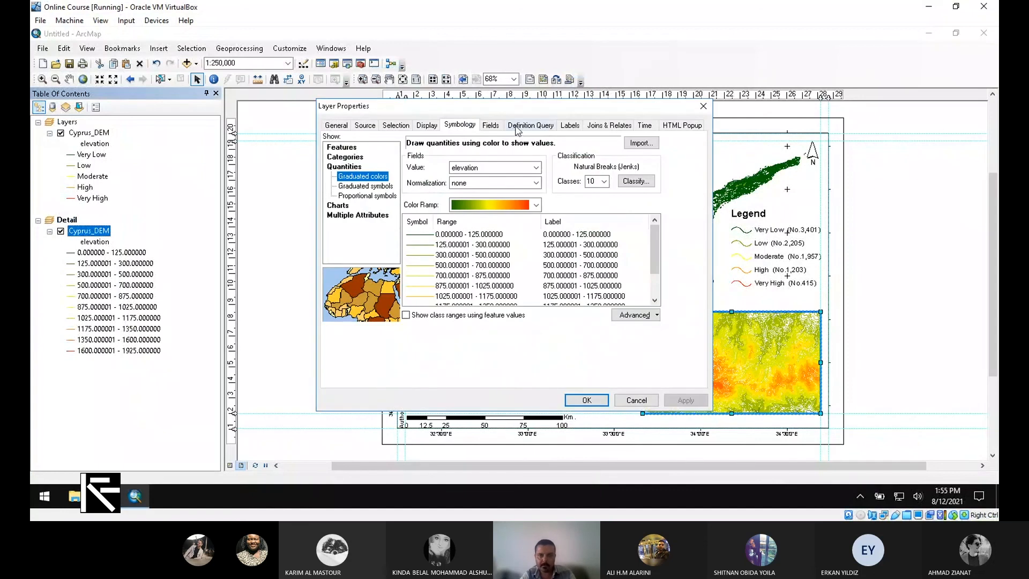
pyautogui.click(570, 125)
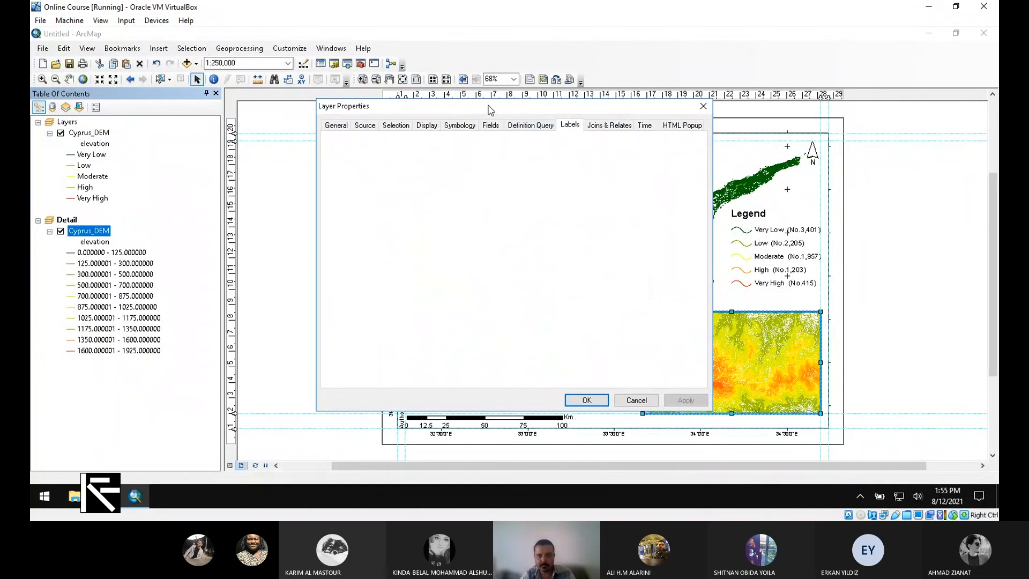
pyautogui.moveTo(490, 110); pyautogui.dragTo(360, 128)
pyautogui.click(204, 160)
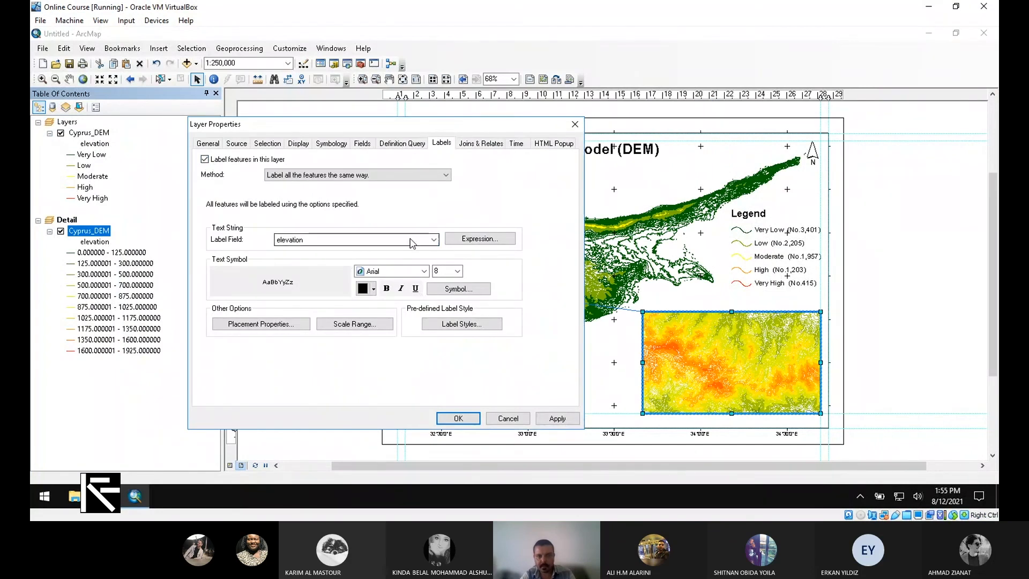
pyautogui.click(563, 419)
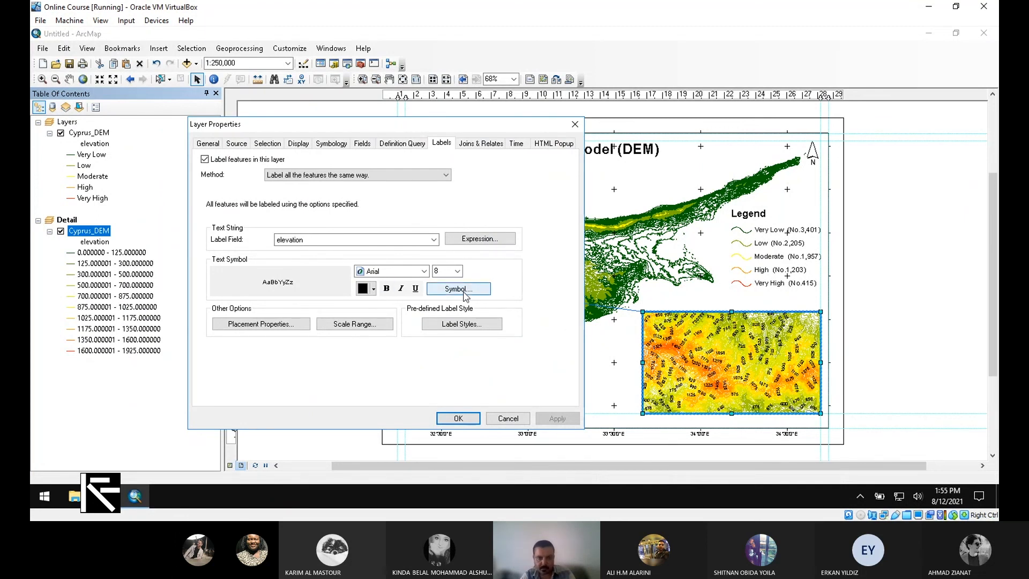
# Step: Set the Detail elevation labels to size 10 with horizontal orientation and one label per feature, and apply the changes
pyautogui.click(457, 271)
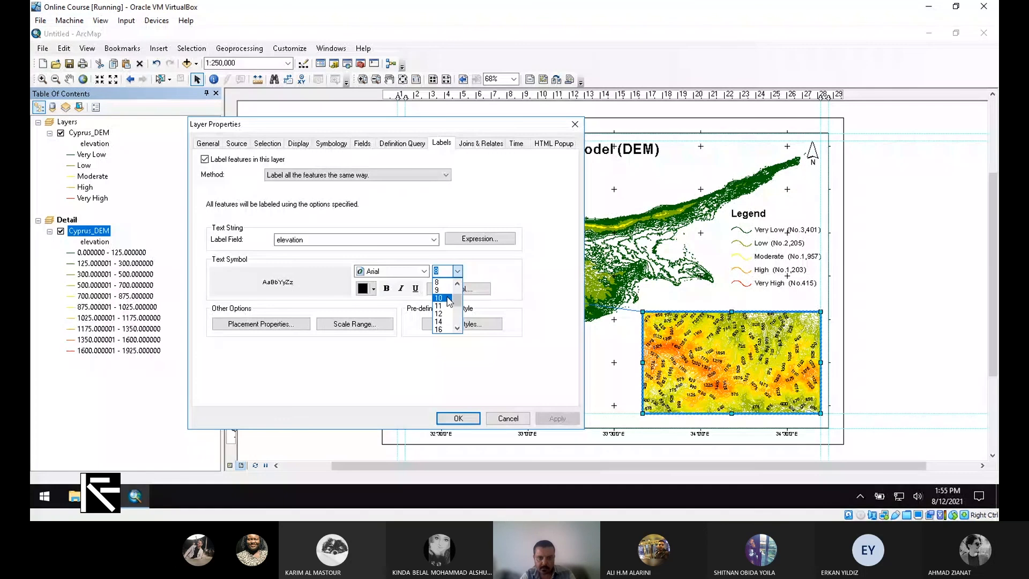
pyautogui.click(448, 299)
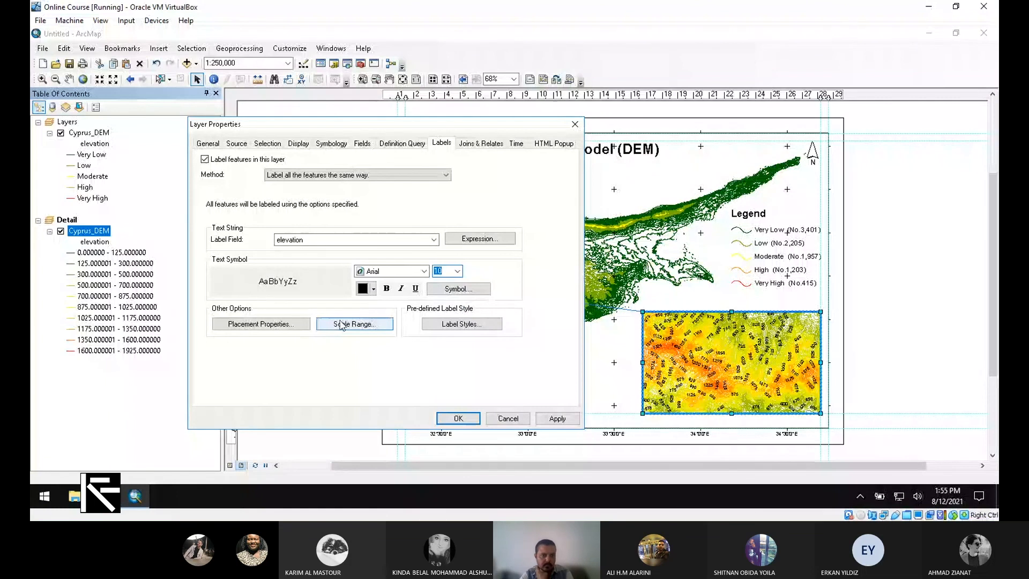
pyautogui.click(261, 324)
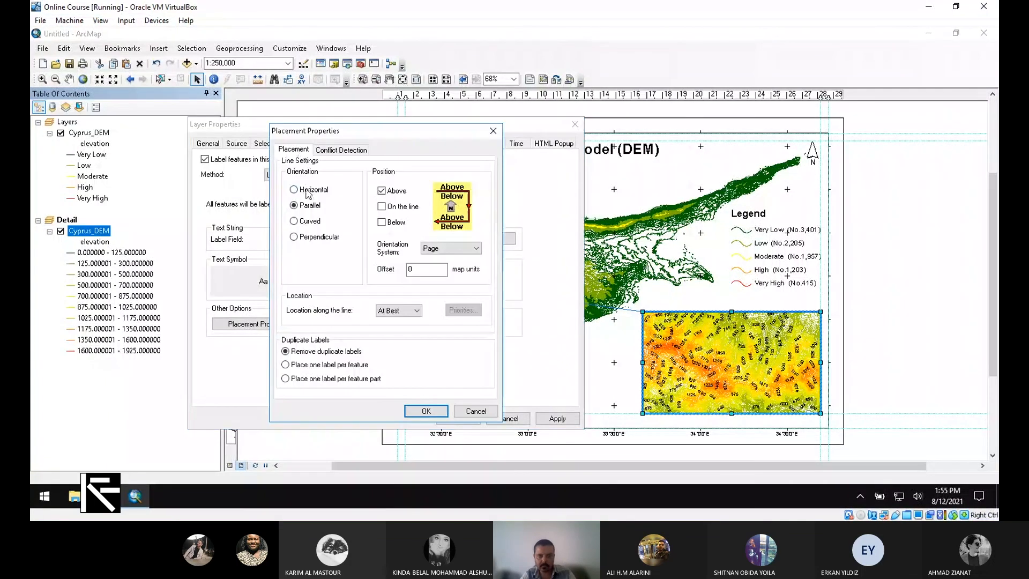
pyautogui.click(294, 190)
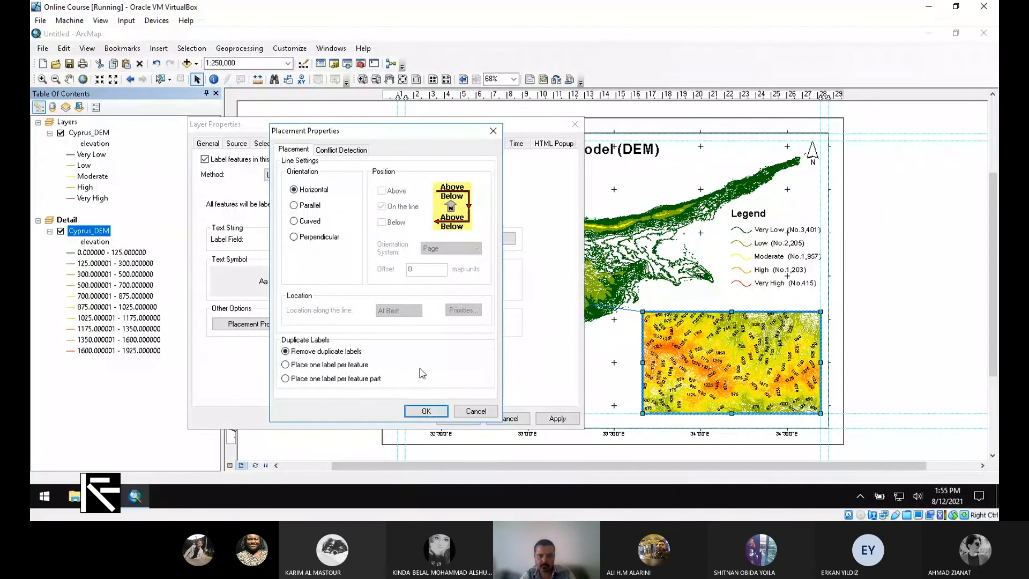
pyautogui.click(354, 366)
pyautogui.click(425, 411)
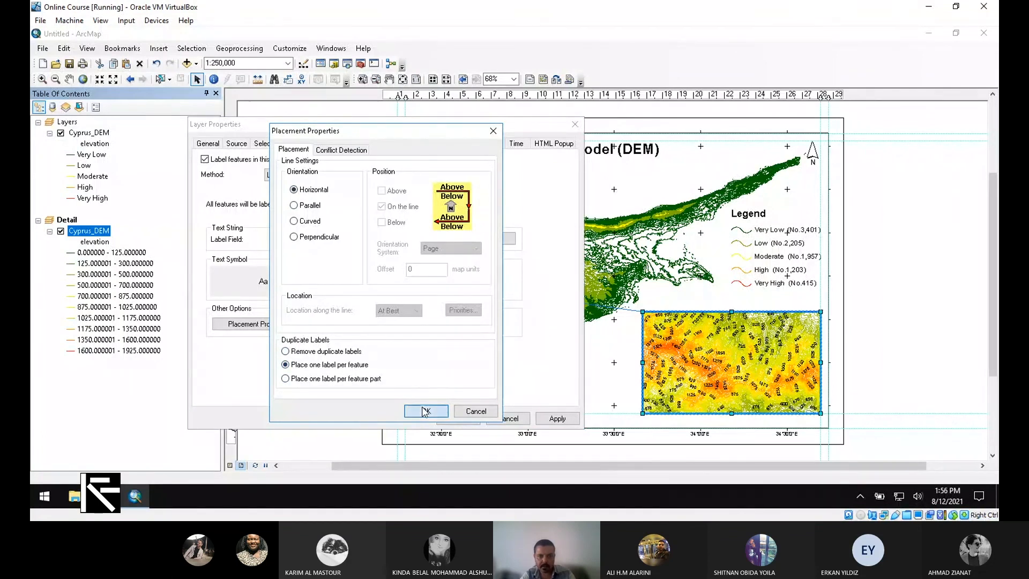
pyautogui.click(560, 418)
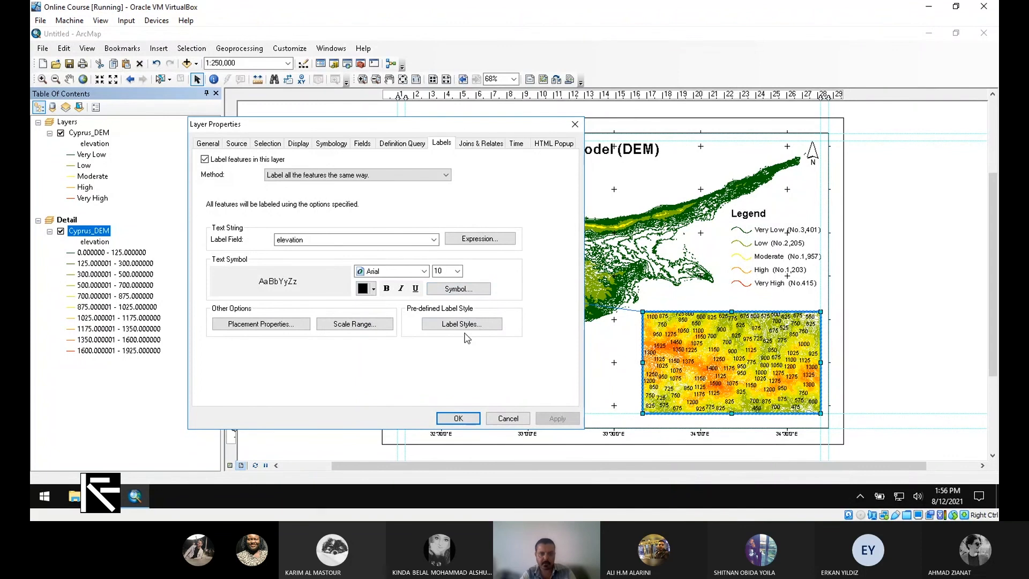
# Step: Change the orientation of the Detail elevation labels to Curved, apply it, and close the layer properties
pyautogui.click(258, 324)
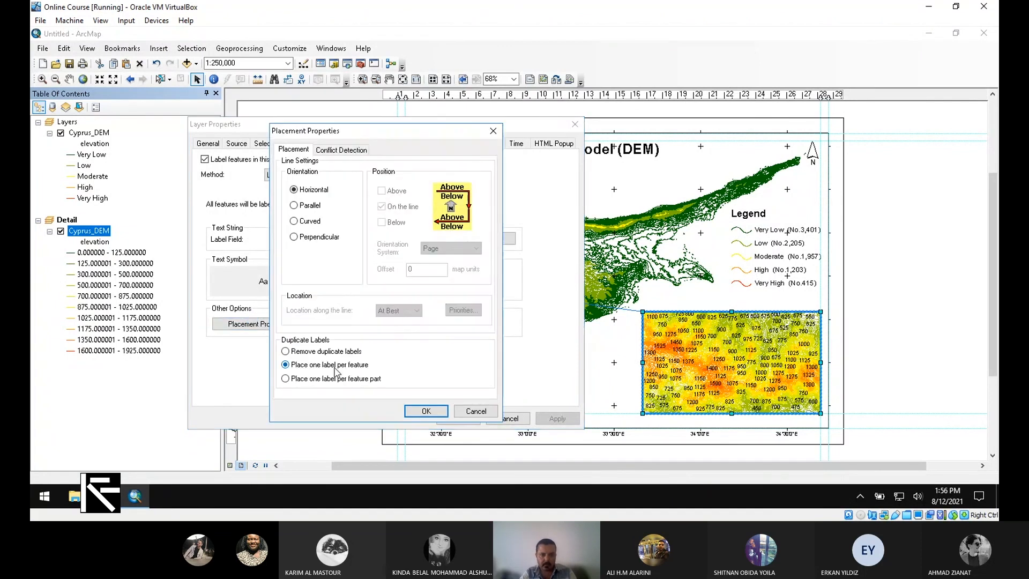
pyautogui.click(295, 221)
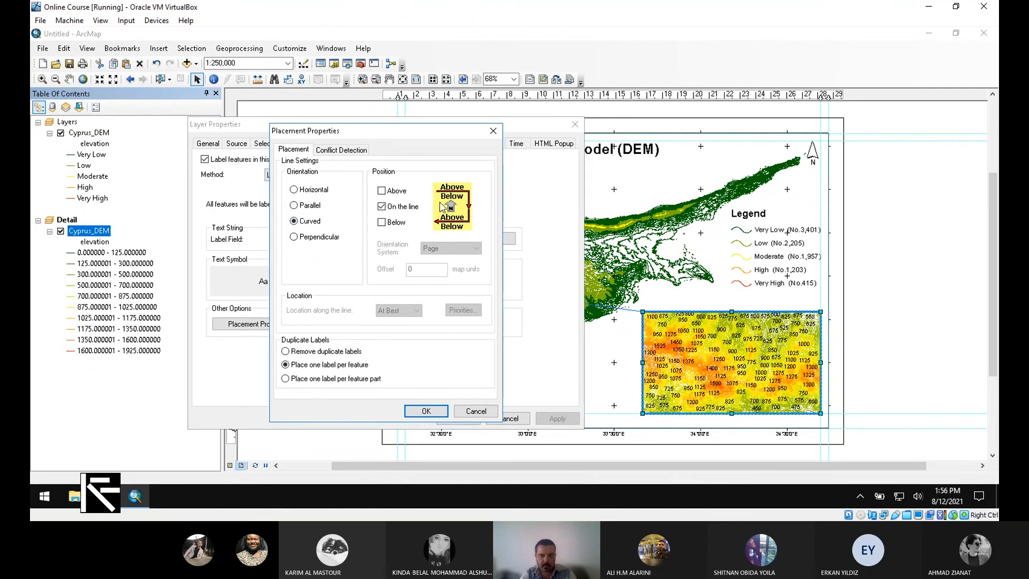
pyautogui.click(432, 413)
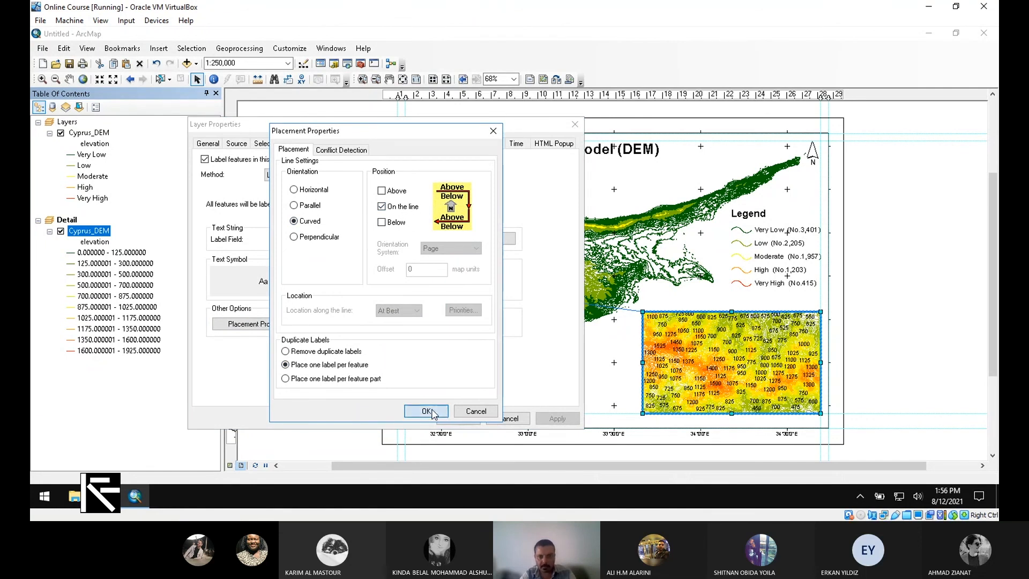
pyautogui.click(557, 418)
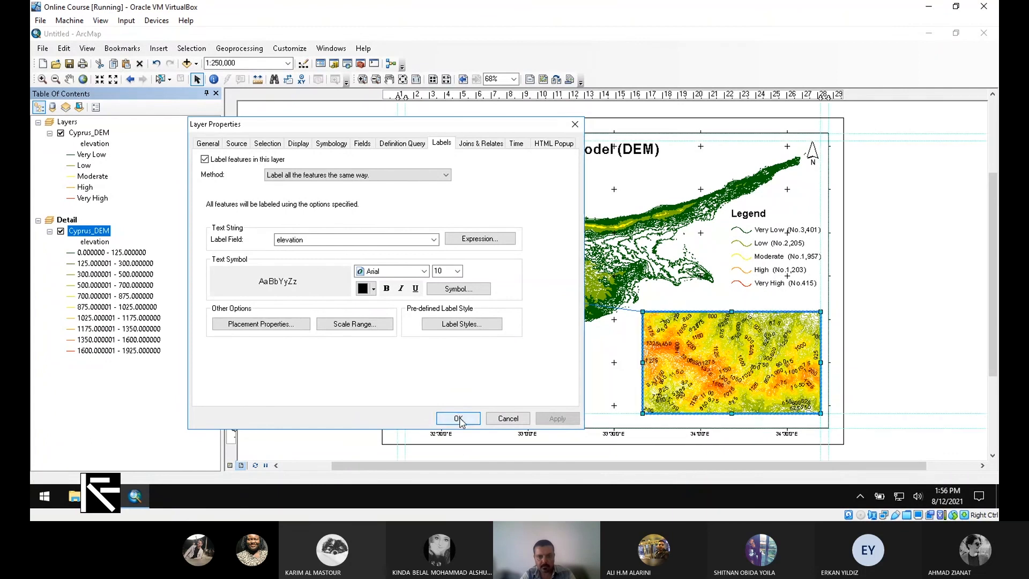
pyautogui.click(460, 419)
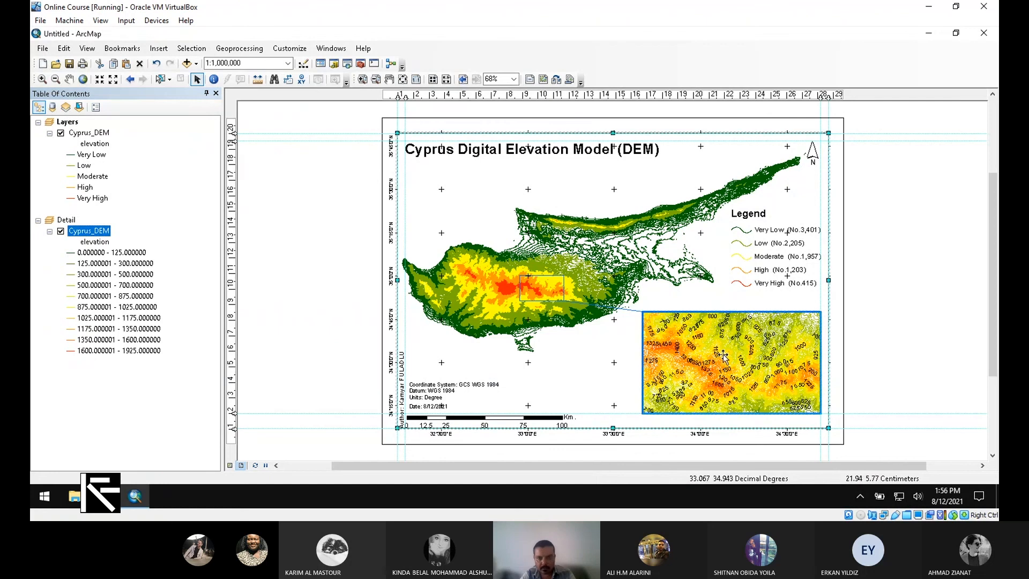
# Step: Set the Detail frame's scale to 1:100,000 and enlarge the frame slightly by extending its left and upper edges
pyautogui.click(290, 63)
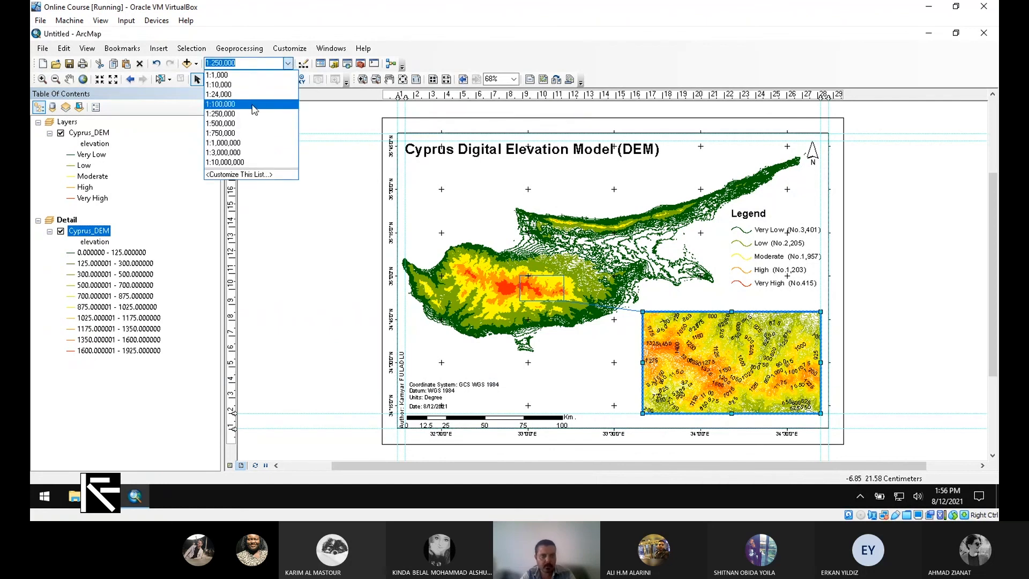
pyautogui.click(221, 104)
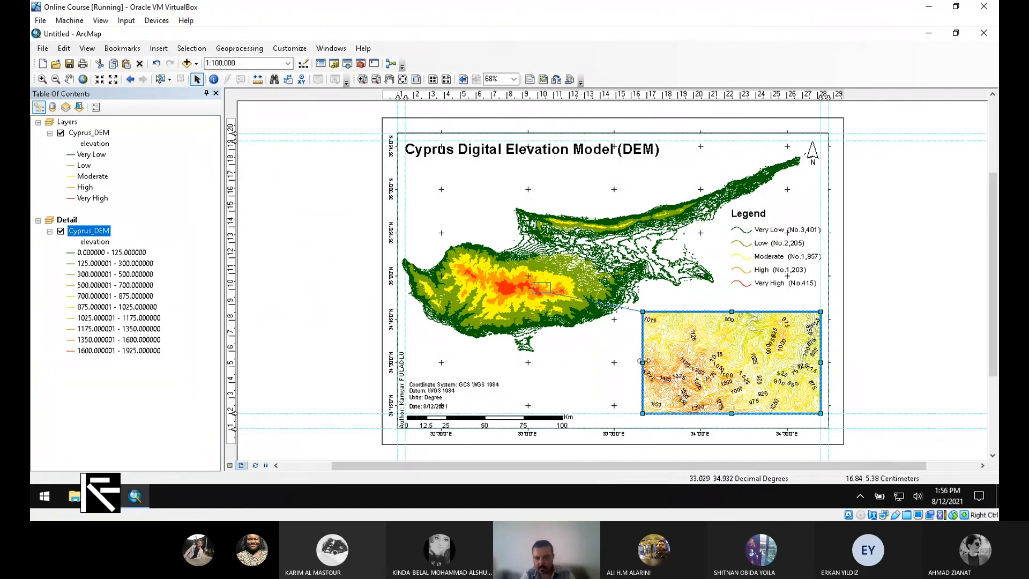
pyautogui.moveTo(643, 362); pyautogui.dragTo(632, 361)
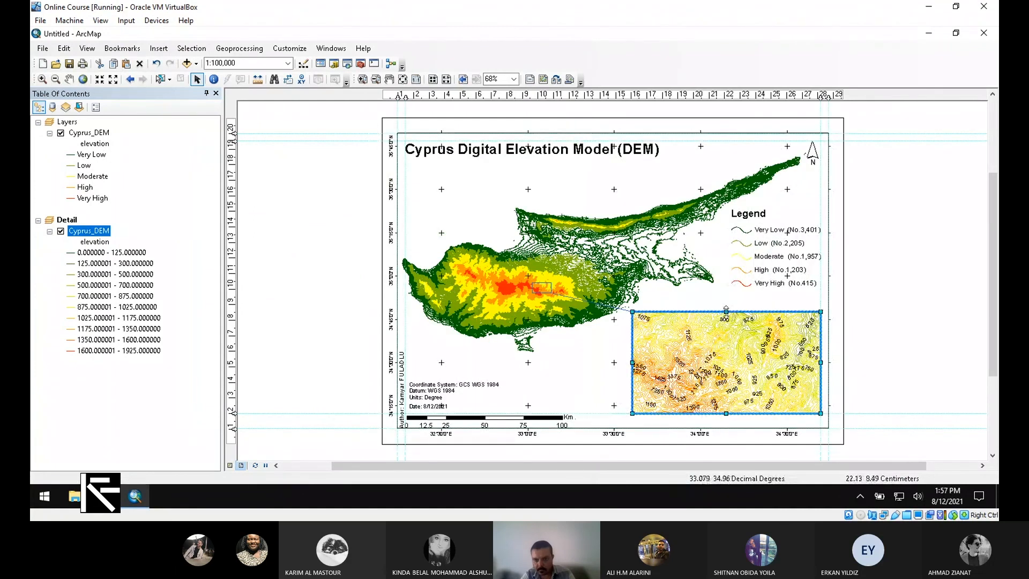
pyautogui.moveTo(727, 312); pyautogui.dragTo(726, 301)
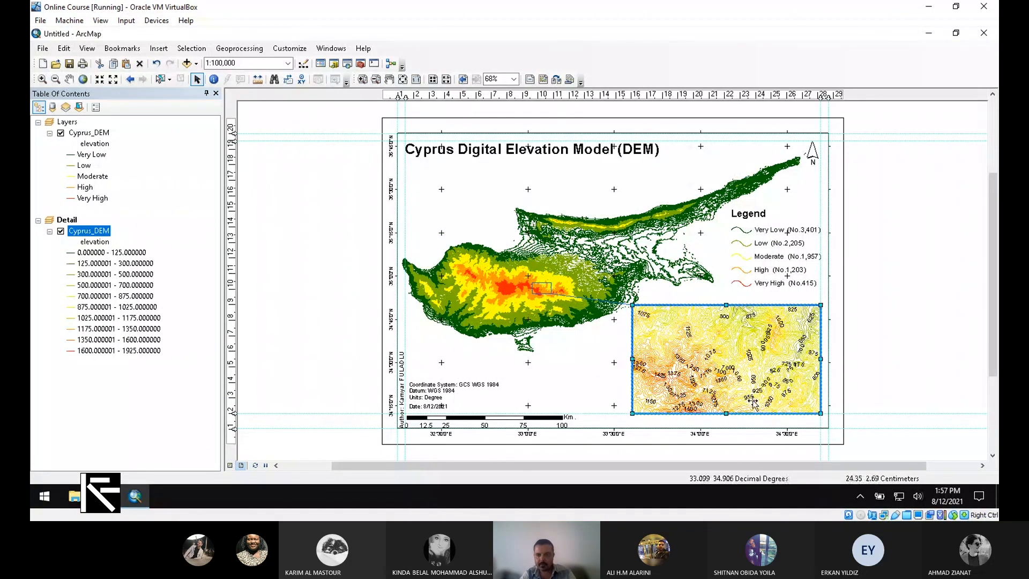
# Step: Set the Detail frame's Cyprus_DEM labels to place one label per feature part, and accept the layer properties
pyautogui.doubleClick(100, 231)
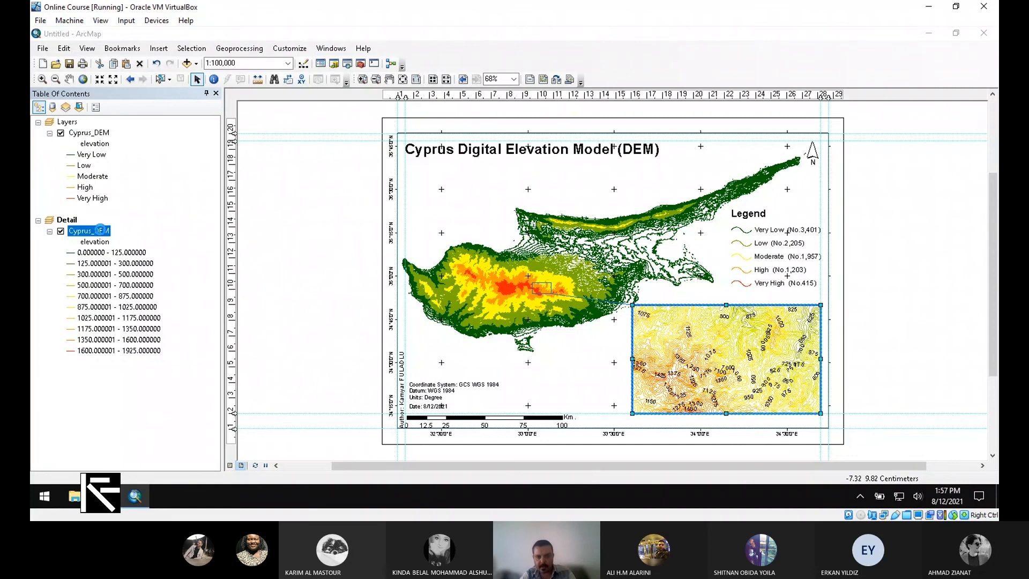
pyautogui.click(407, 310)
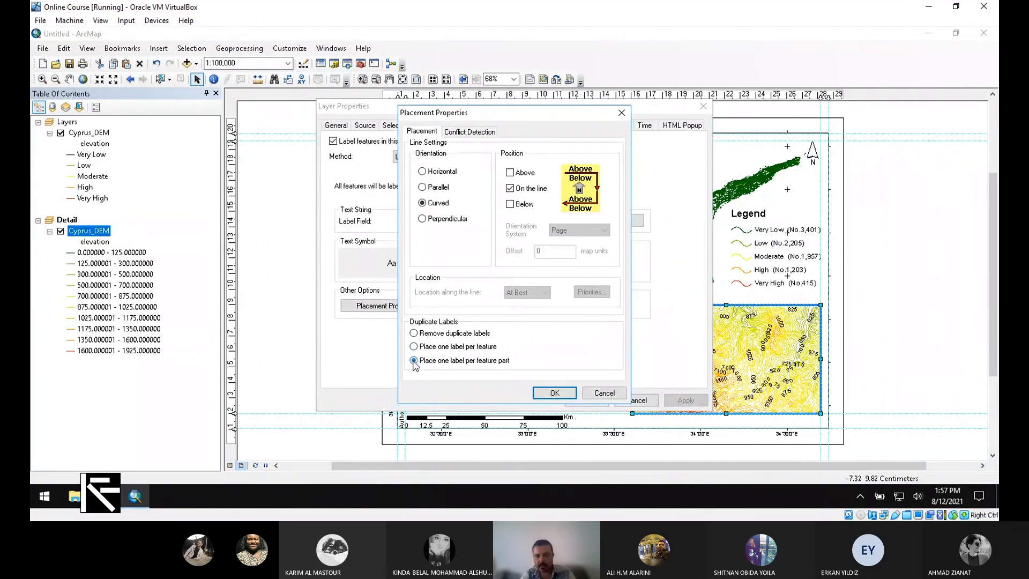
pyautogui.click(555, 394)
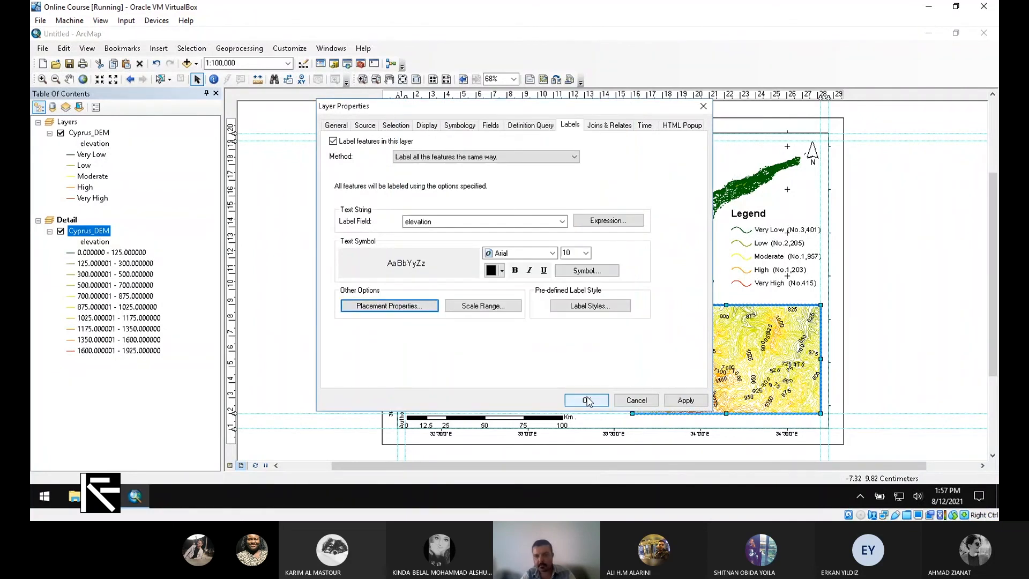
pyautogui.click(587, 401)
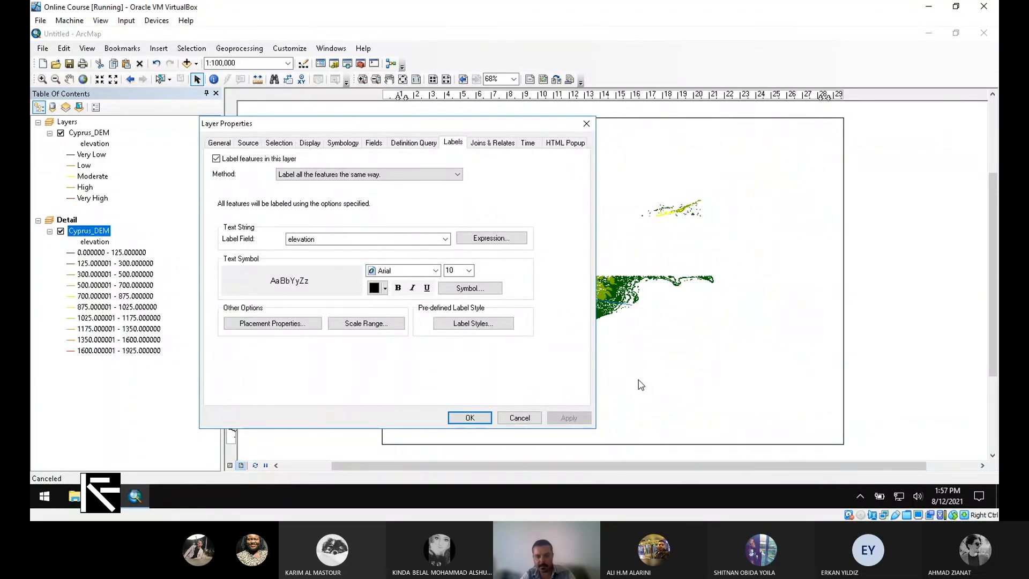
pyautogui.click(469, 418)
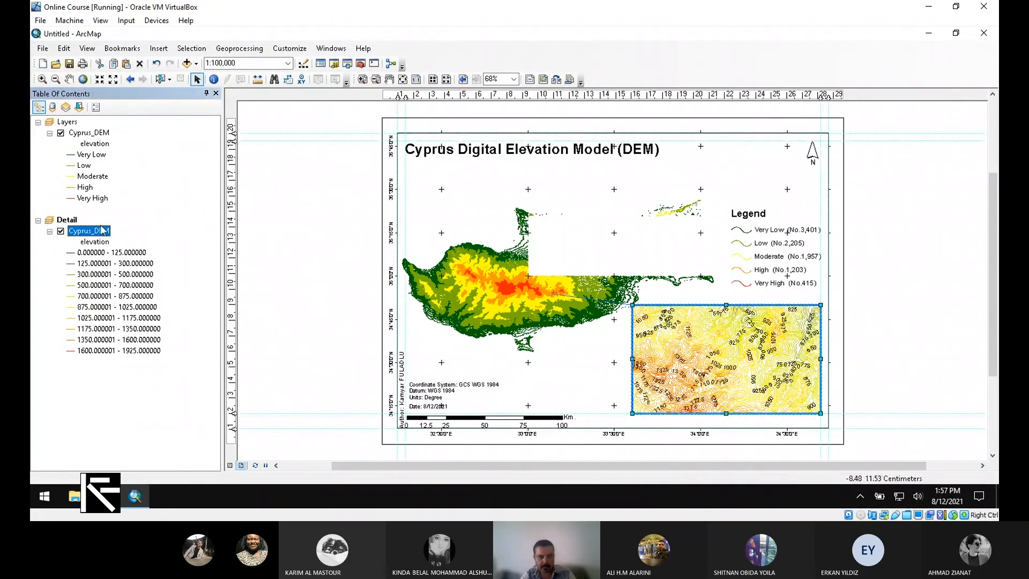
# Step: Change the orientation of the Detail frame's Cyprus_DEM labels to Horizontal, apply it, and accept the layer properties
pyautogui.click(108, 231)
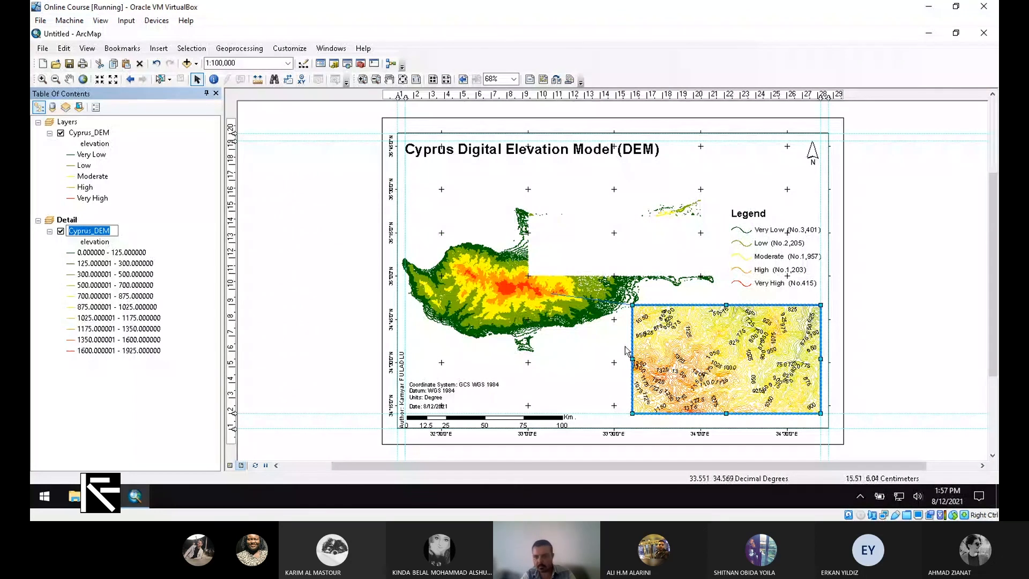
pyautogui.doubleClick(89, 231)
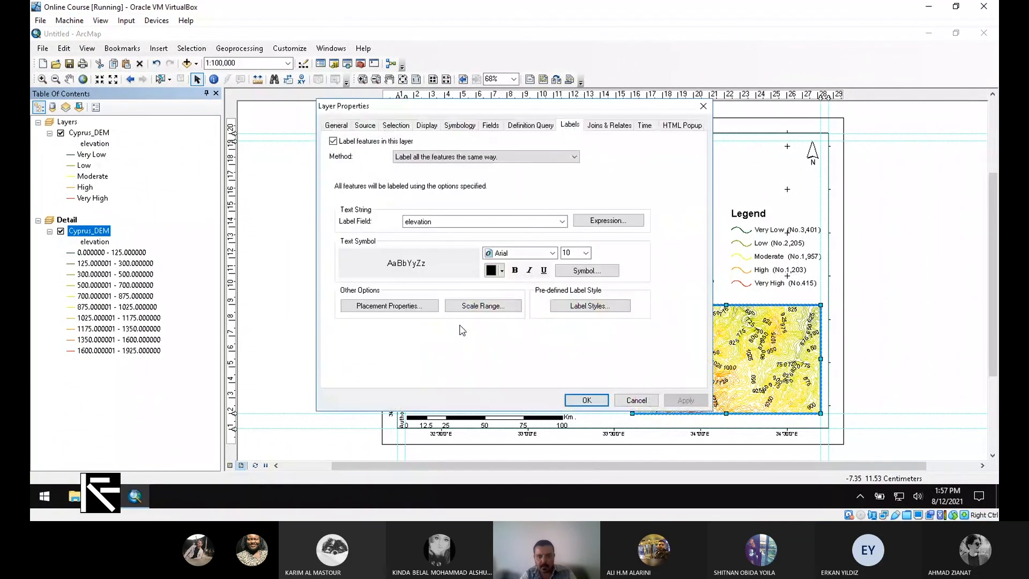
pyautogui.click(389, 305)
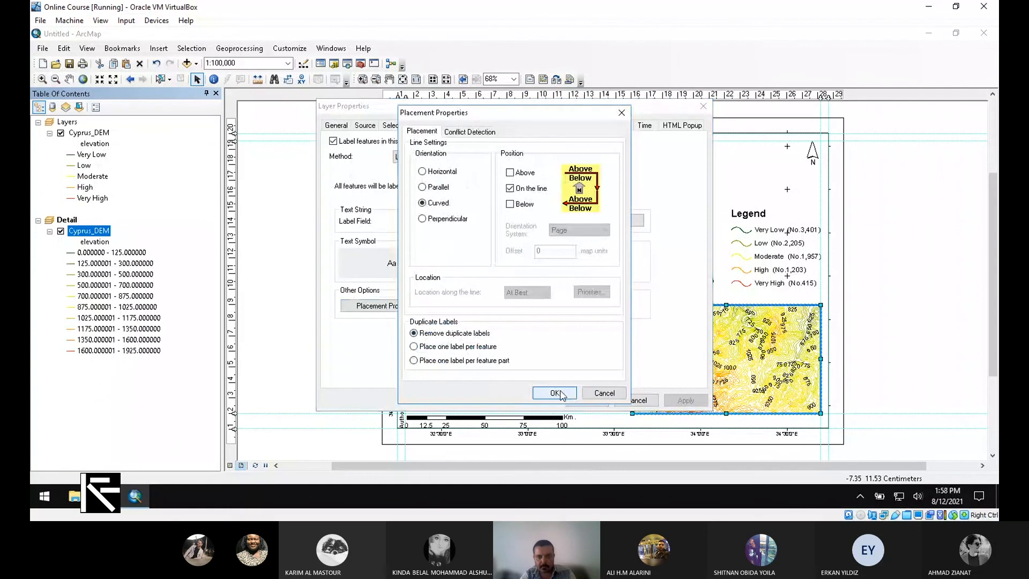
pyautogui.click(442, 187)
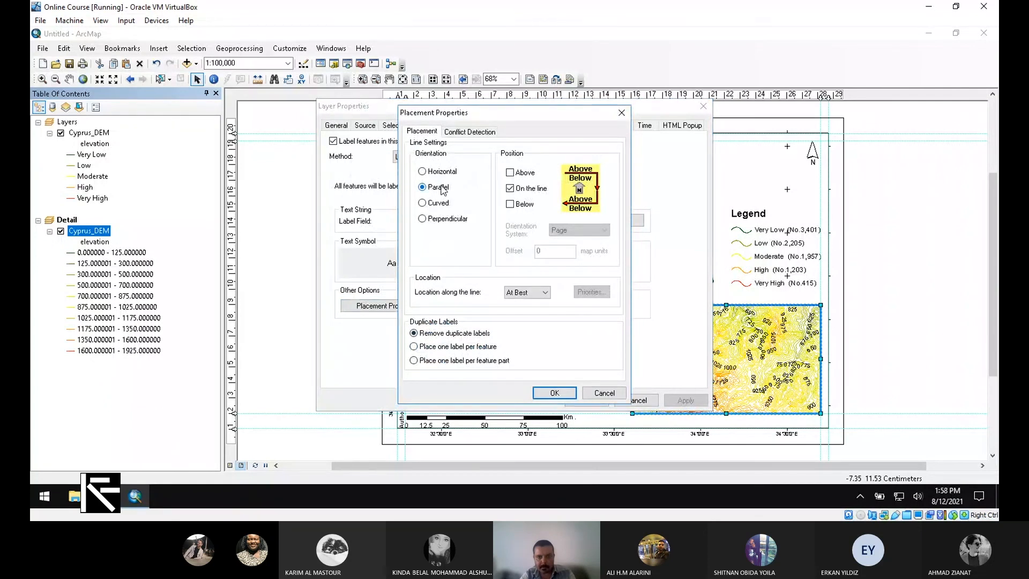
pyautogui.click(510, 173)
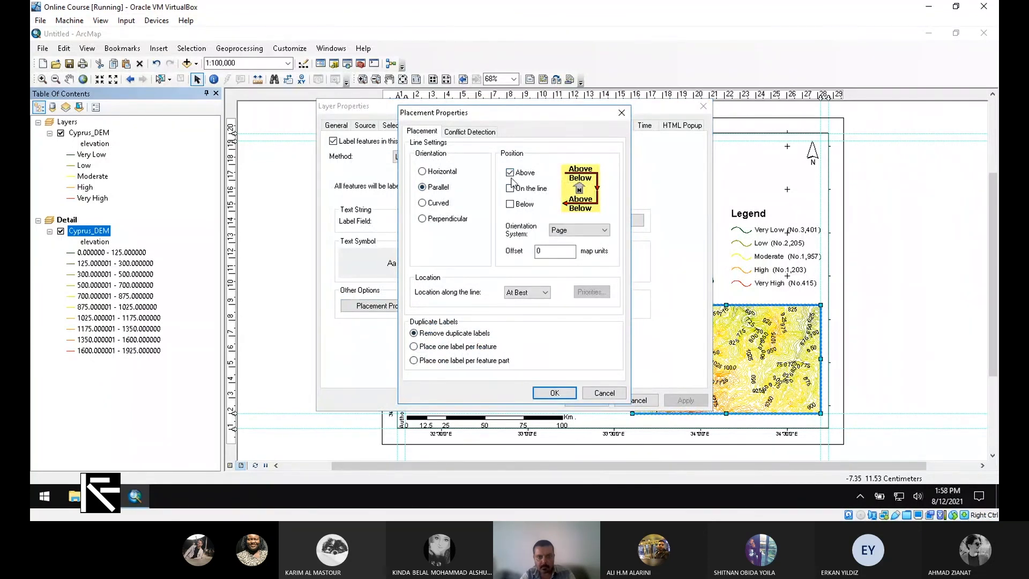
pyautogui.click(510, 172)
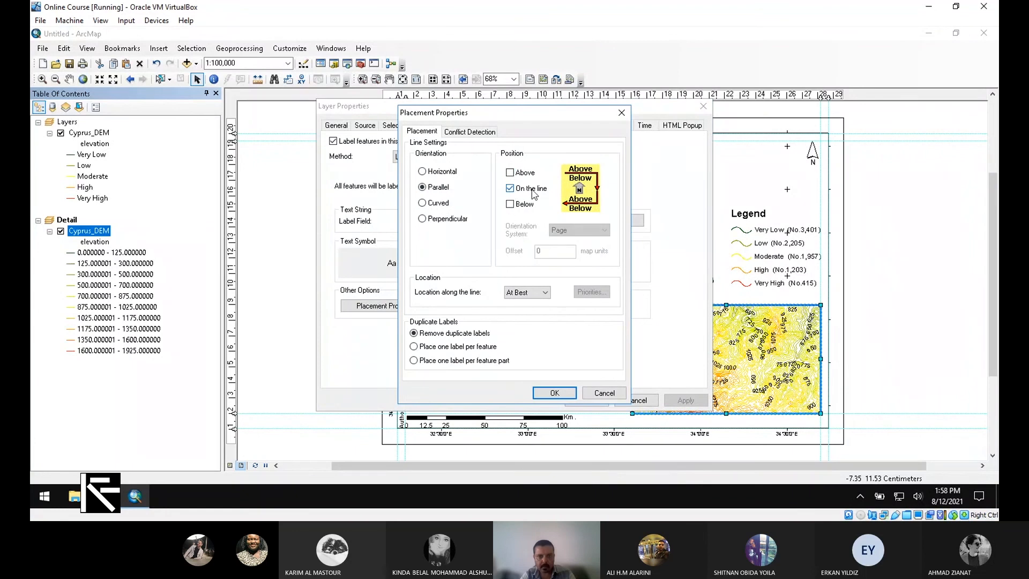
pyautogui.click(423, 171)
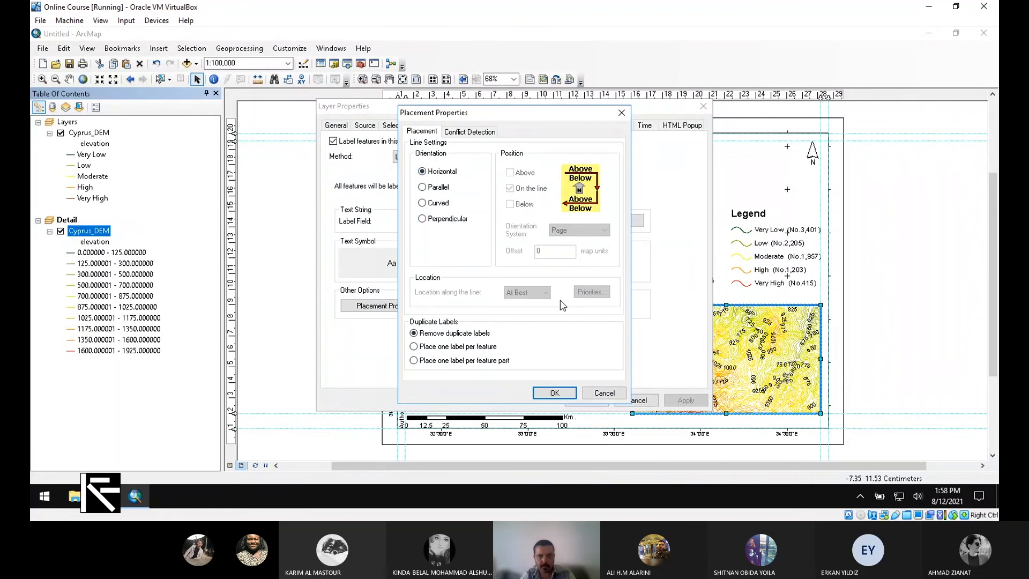
pyautogui.click(555, 393)
pyautogui.click(686, 401)
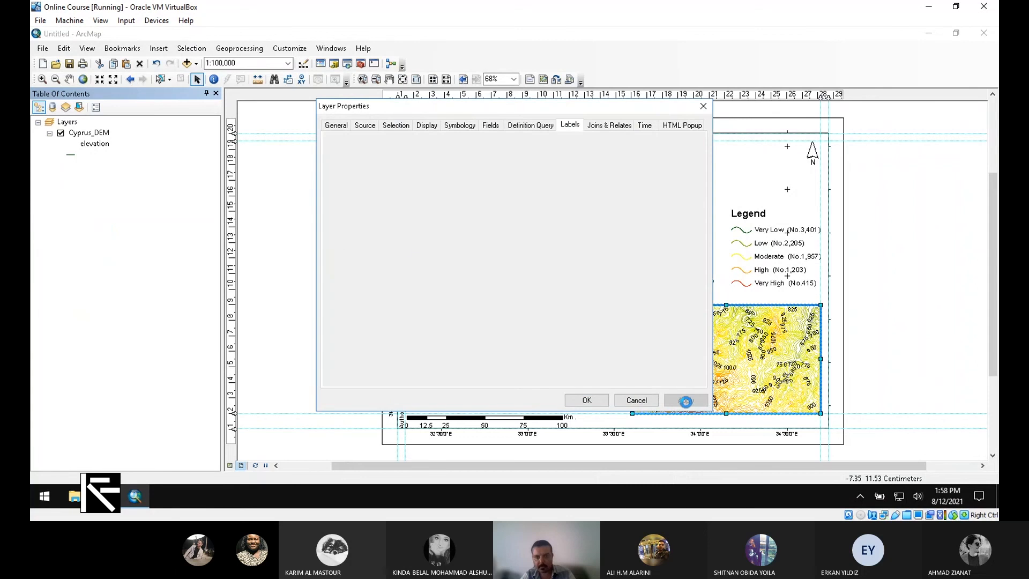
pyautogui.moveTo(473, 125); pyautogui.dragTo(475, 126)
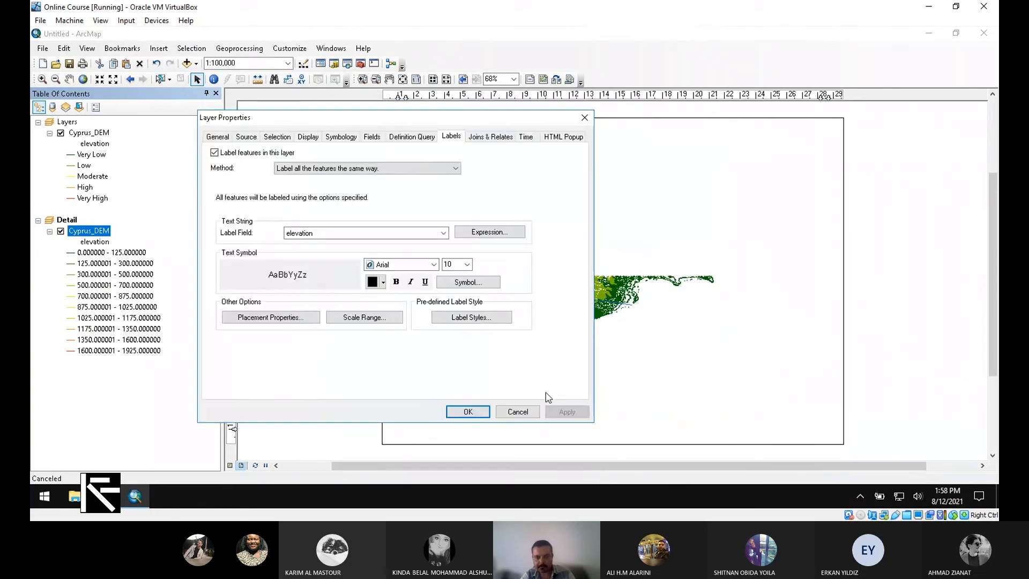
pyautogui.click(468, 412)
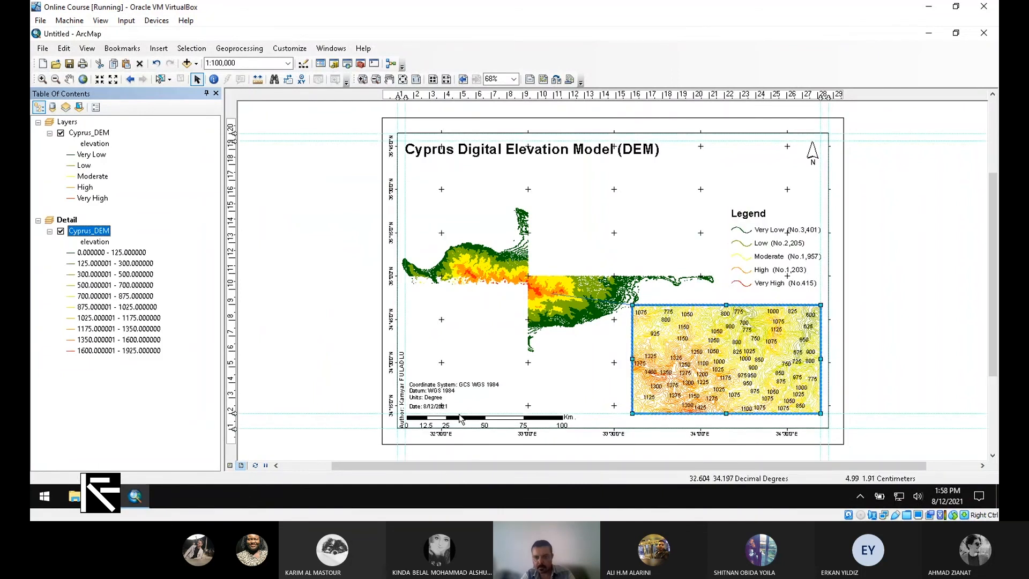
# Step: Set the Detail frame's Cyprus_DEM label orientation back to Curved and apply the change
pyautogui.doubleClick(92, 232)
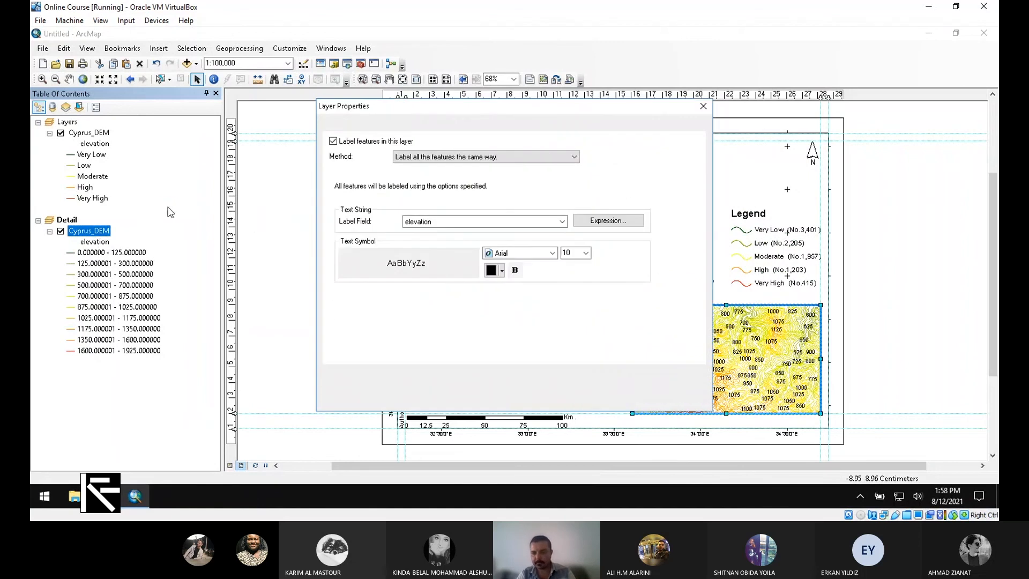
pyautogui.click(398, 306)
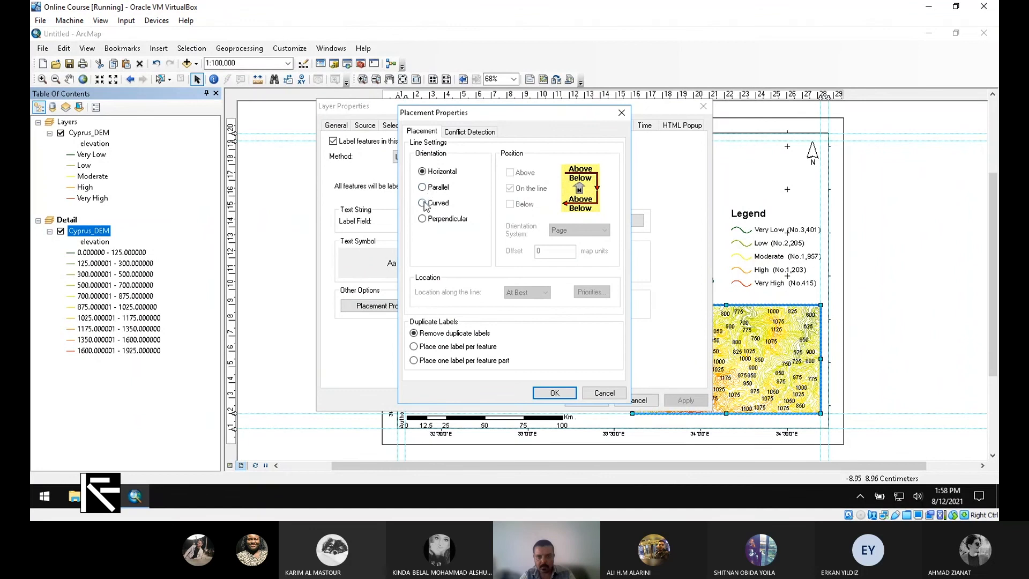
pyautogui.click(425, 203)
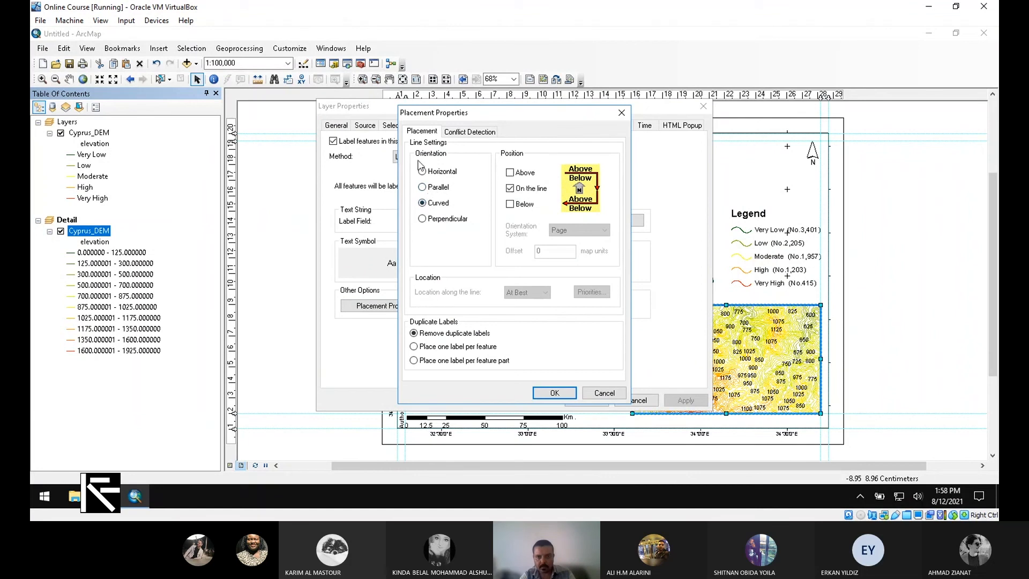
pyautogui.click(555, 393)
pyautogui.click(690, 405)
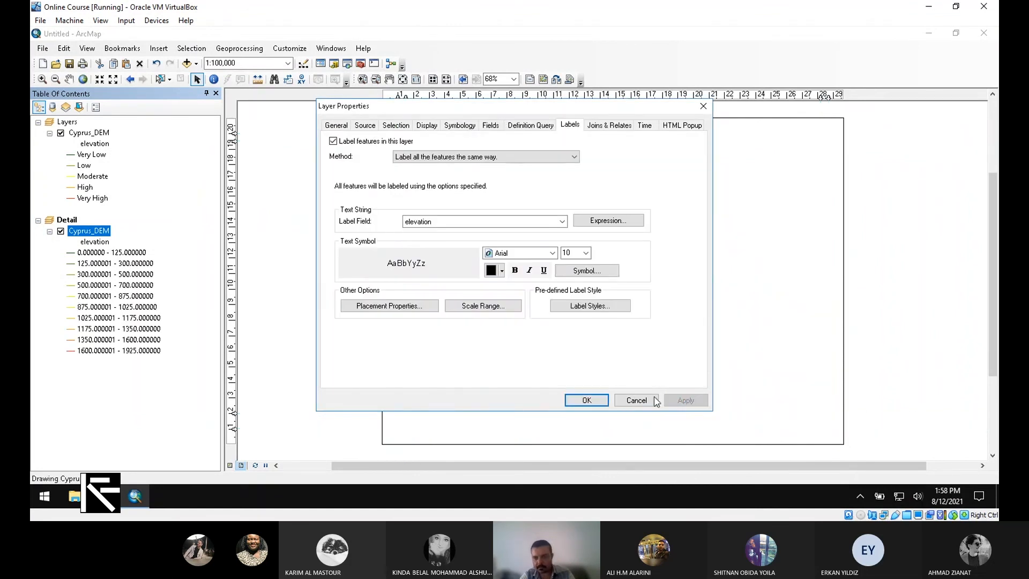
# Step: Format the Detail elevation labels as bold, size 12, in light gray, and accept the layer properties
pyautogui.click(587, 253)
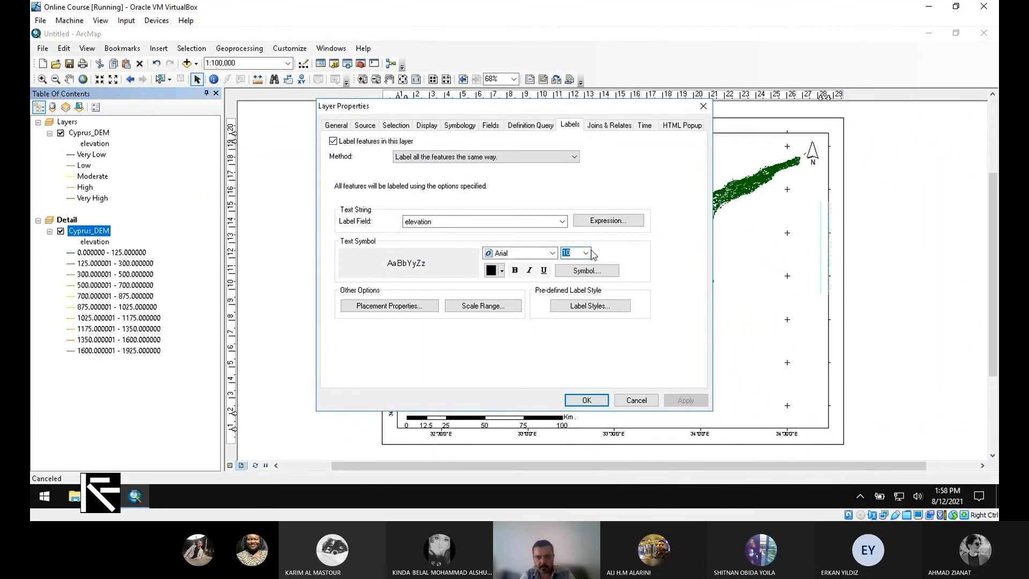
pyautogui.click(514, 270)
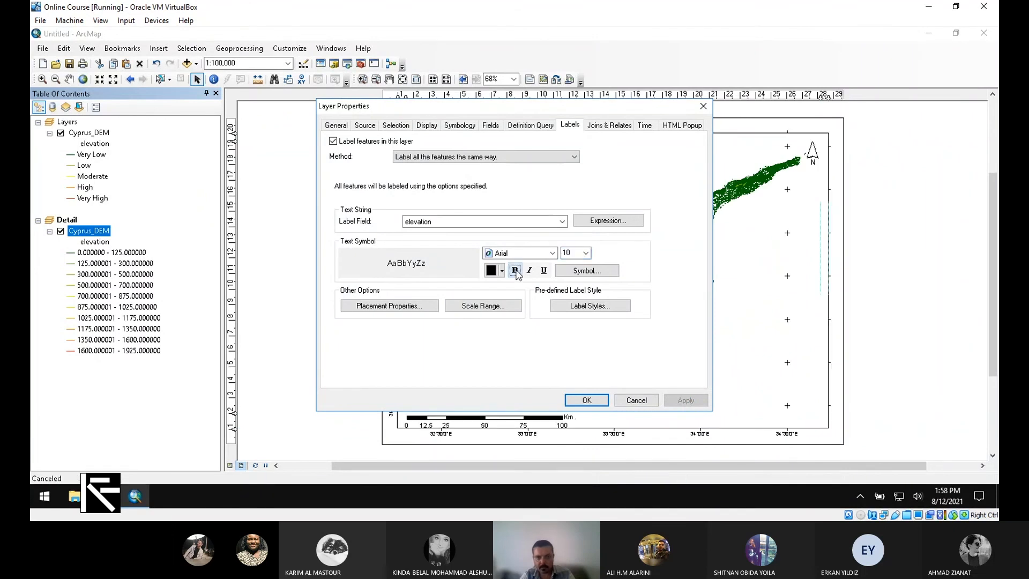
pyautogui.click(585, 253)
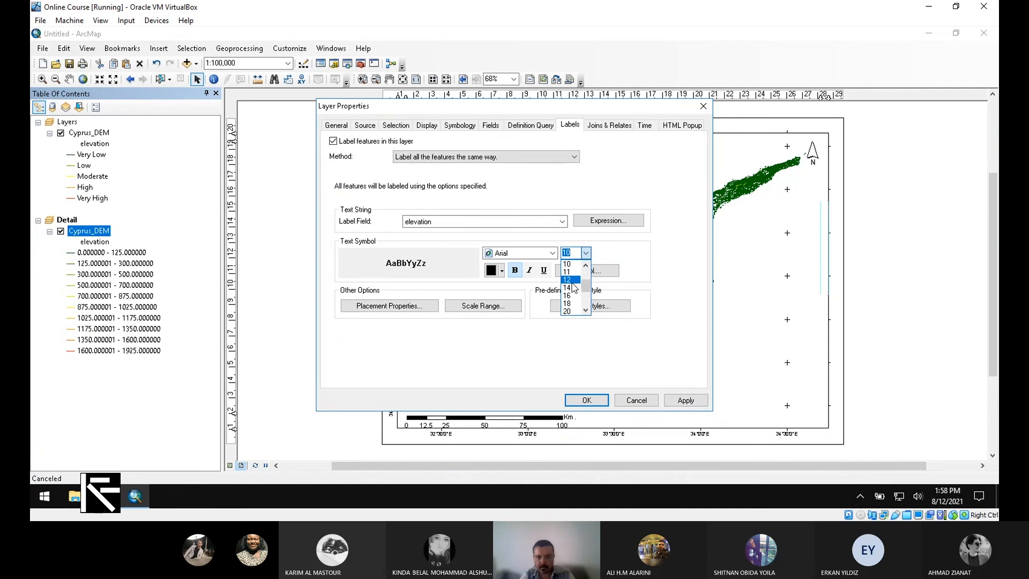
pyautogui.click(570, 280)
pyautogui.click(501, 272)
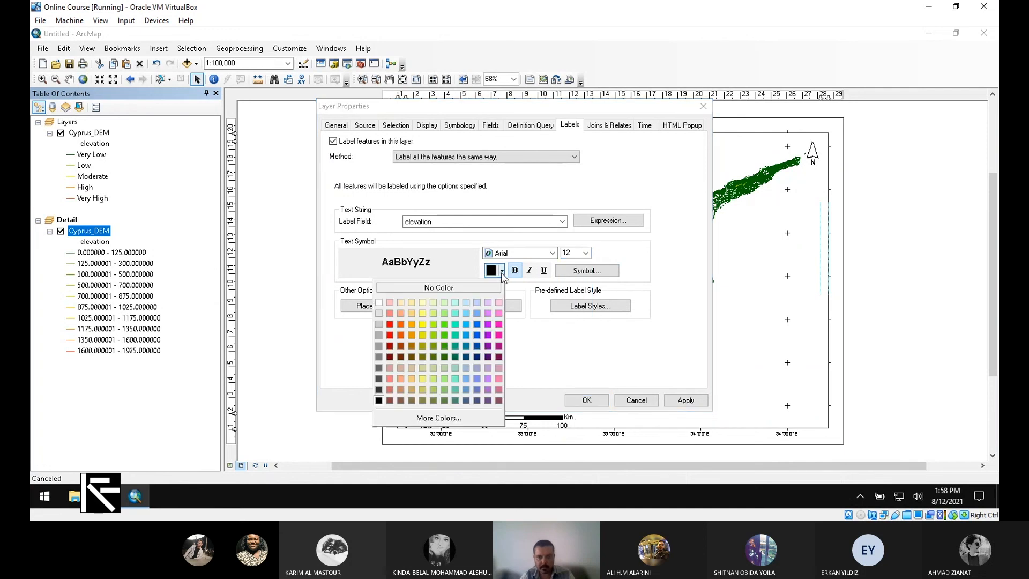
pyautogui.click(379, 335)
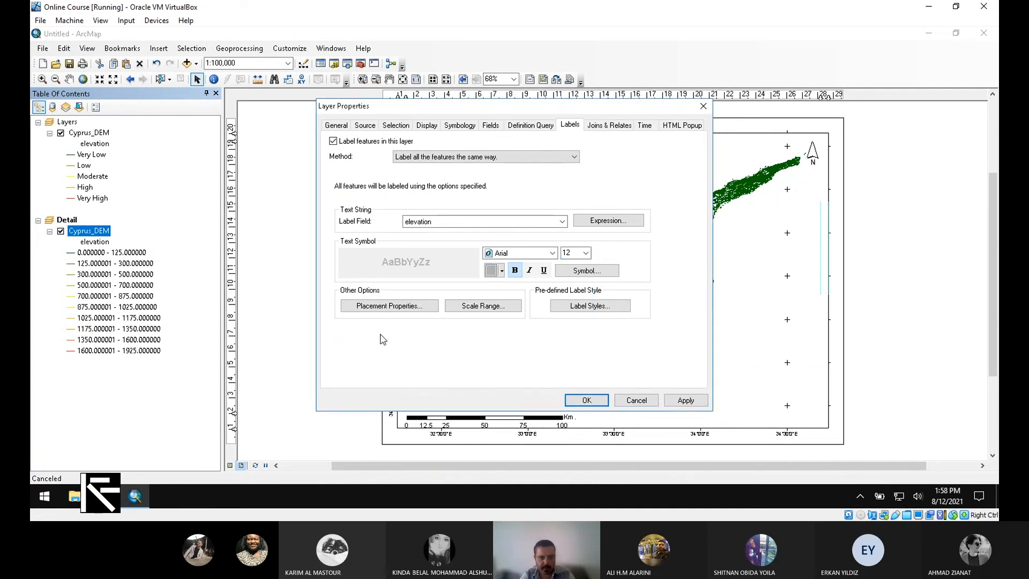
pyautogui.click(595, 400)
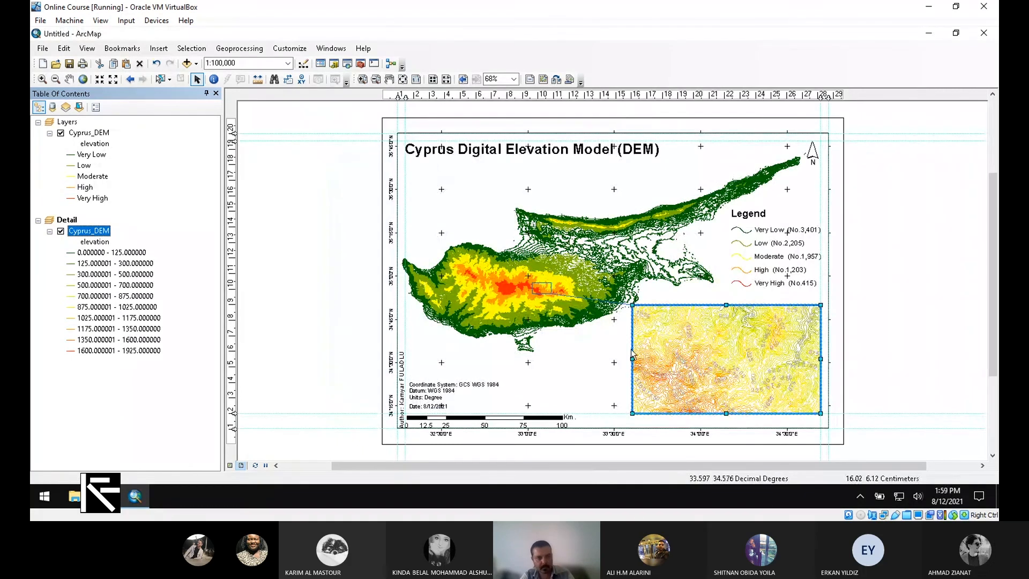
# Step: Change the Detail elevation labels to a darker gray at size 10, apply the formatting, and close the layer properties
pyautogui.doubleClick(99, 231)
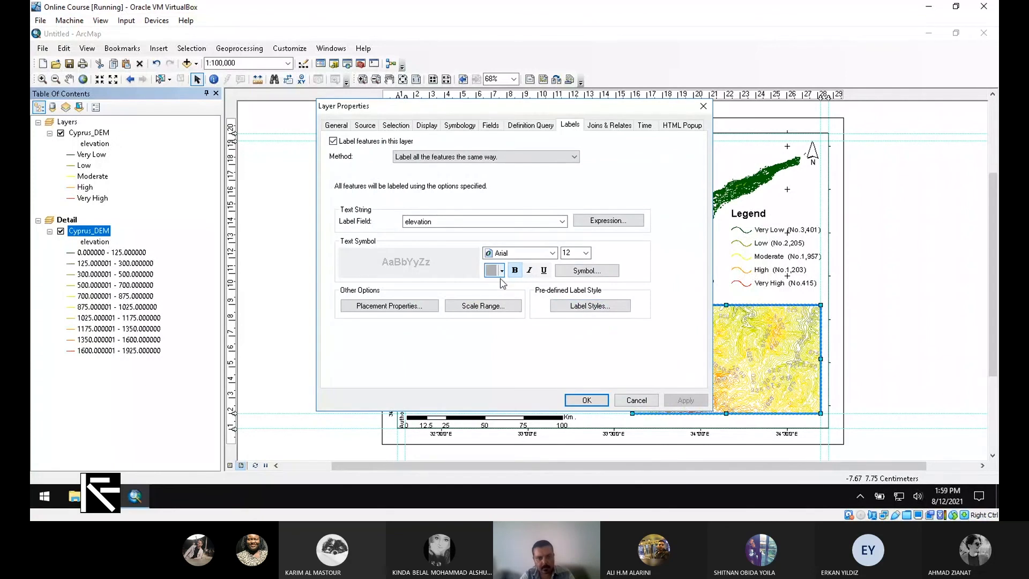
pyautogui.click(502, 271)
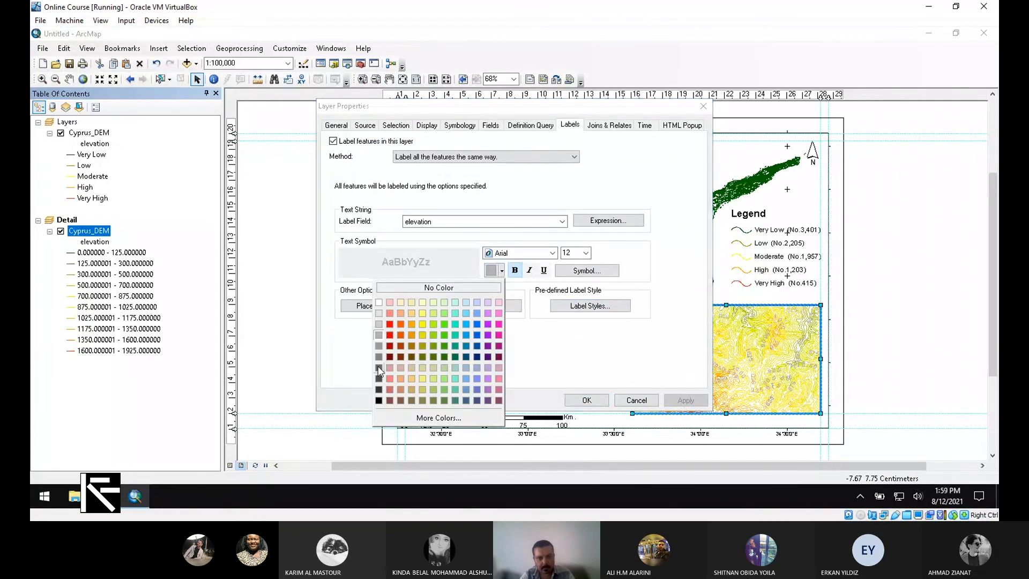
pyautogui.click(379, 369)
pyautogui.click(587, 253)
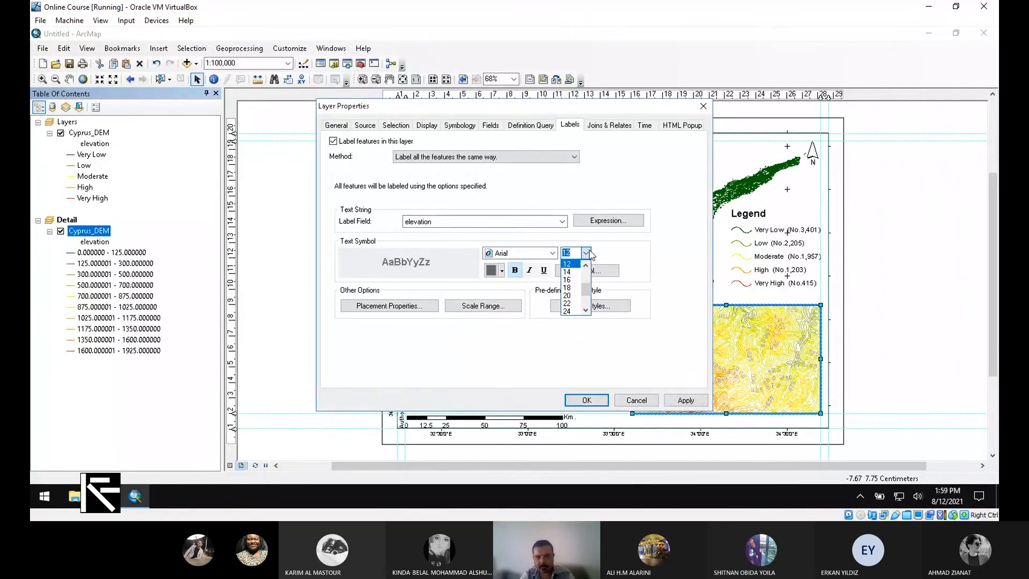
pyautogui.click(586, 265)
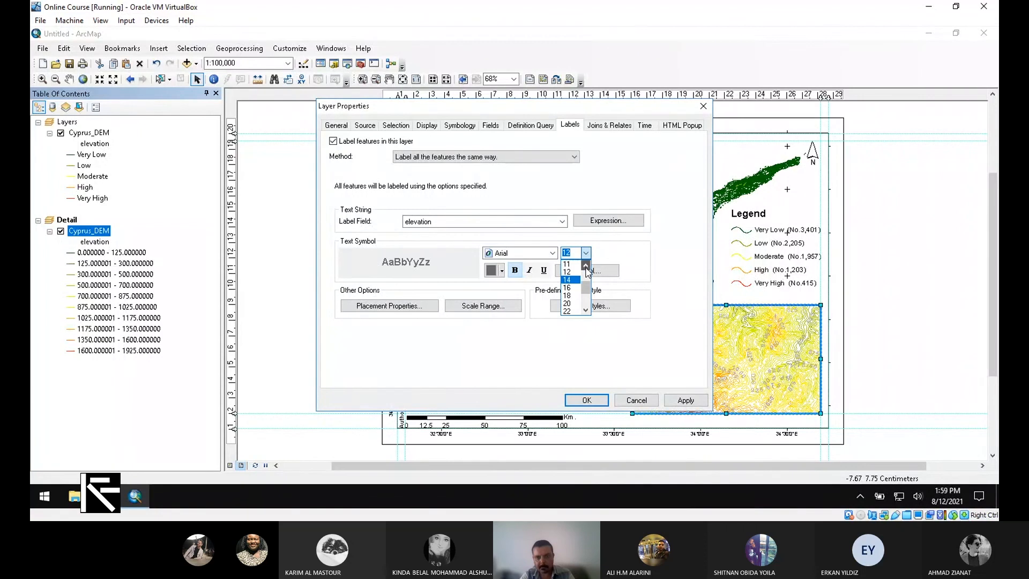
pyautogui.click(586, 265)
pyautogui.click(570, 263)
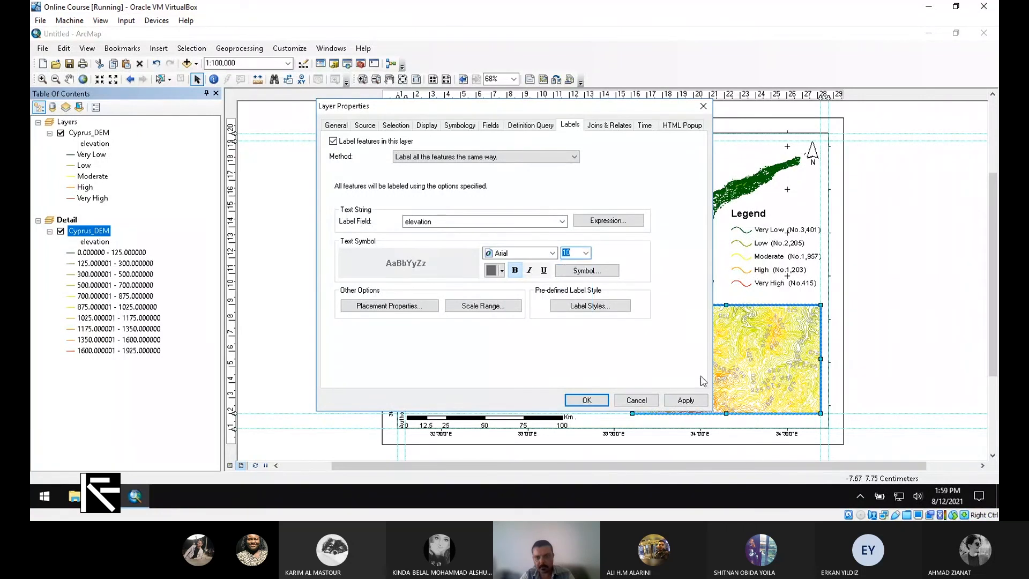
pyautogui.click(686, 401)
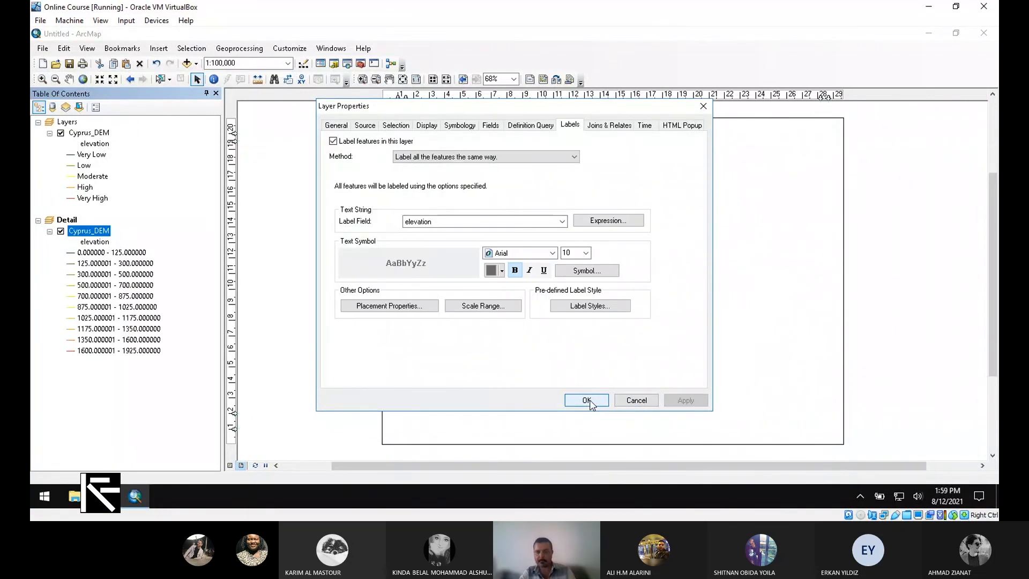
pyautogui.click(591, 398)
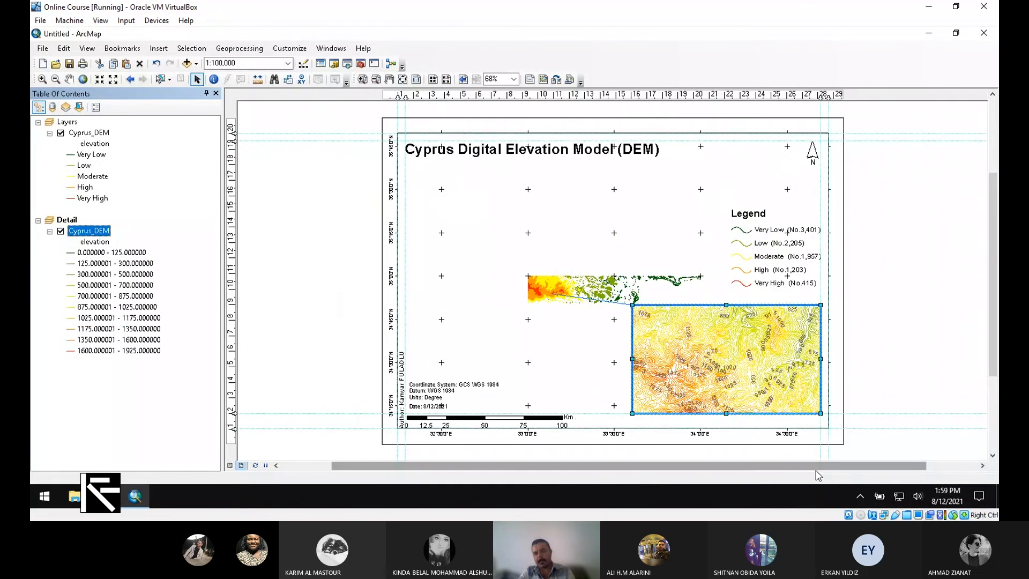
# Step: Add a vertical guide at about 2 cm and align the coordinate system text and the date text with it
pyautogui.click(416, 96)
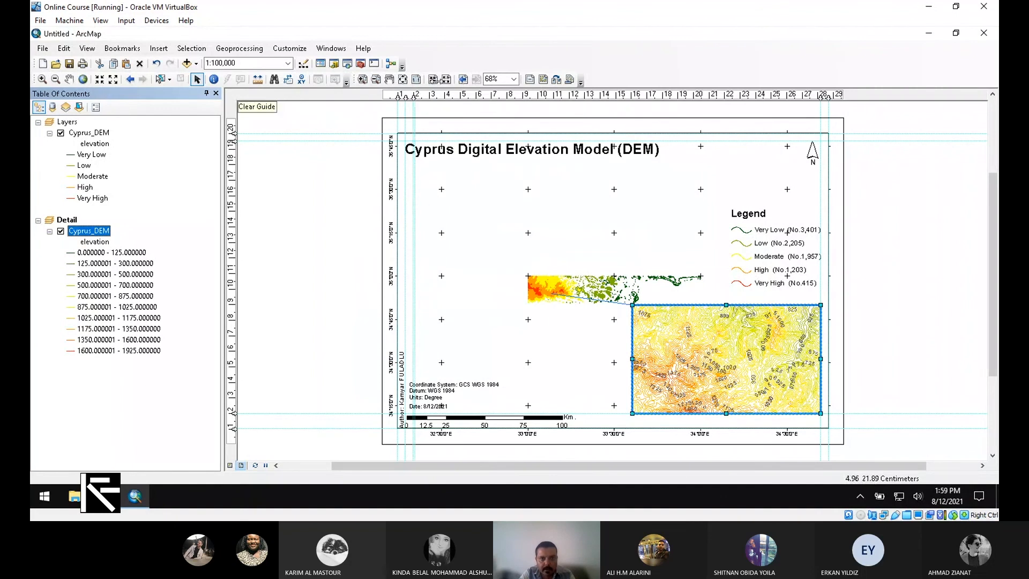
pyautogui.click(413, 98)
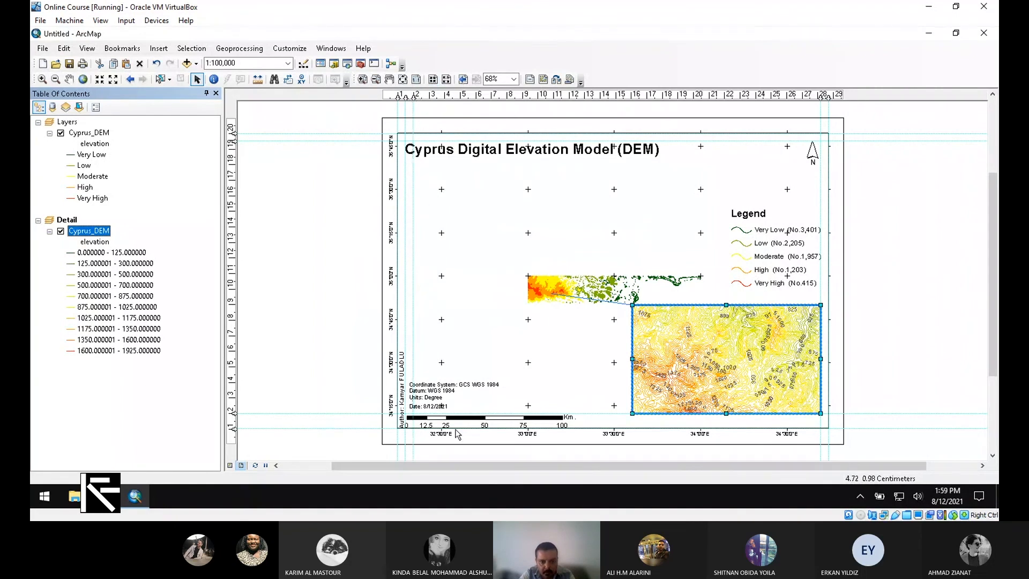
pyautogui.click(438, 391)
pyautogui.moveTo(438, 391); pyautogui.dragTo(440, 392)
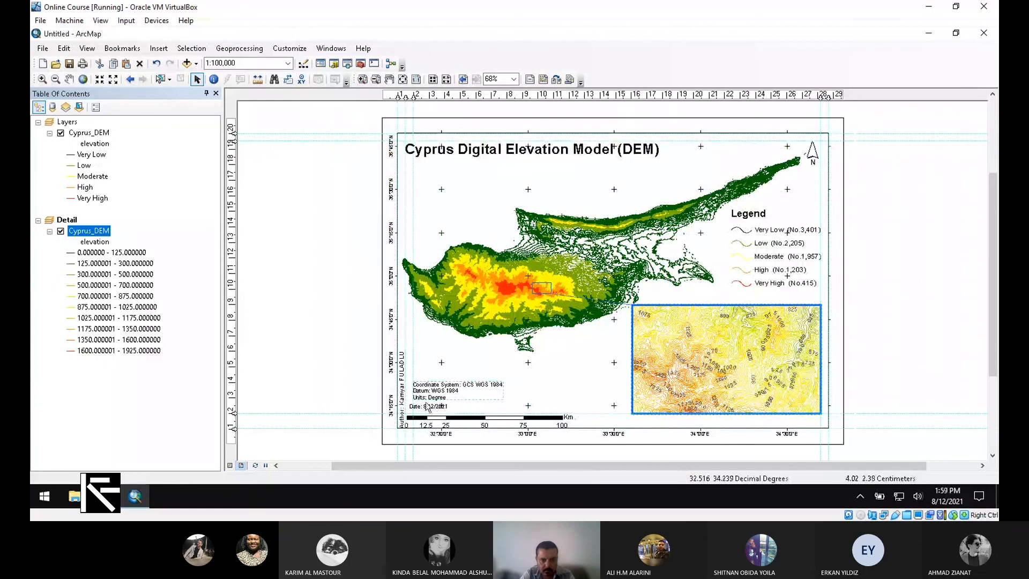
pyautogui.moveTo(427, 406); pyautogui.dragTo(432, 406)
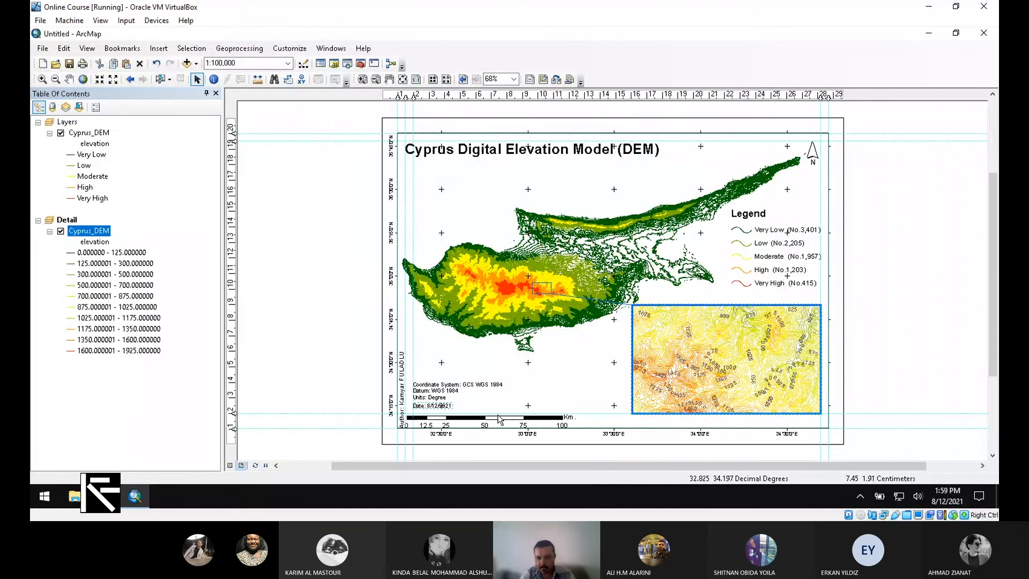
# Step: Shorten the scale bar to a 40 km span and align its left end with the 2 cm vertical guide
pyautogui.moveTo(499, 419); pyautogui.dragTo(727, 426)
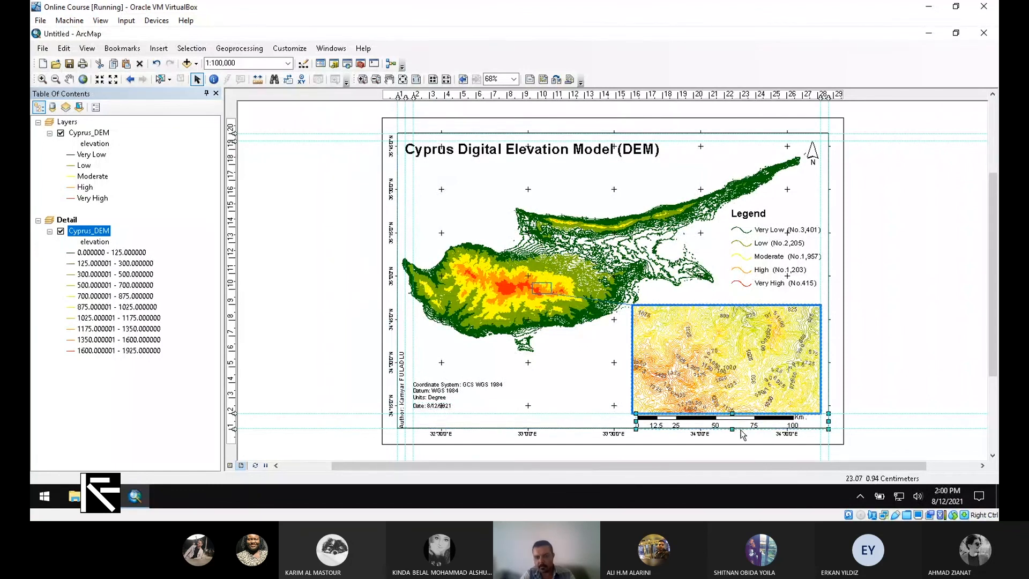
pyautogui.hotkey('ctrl', 'z')
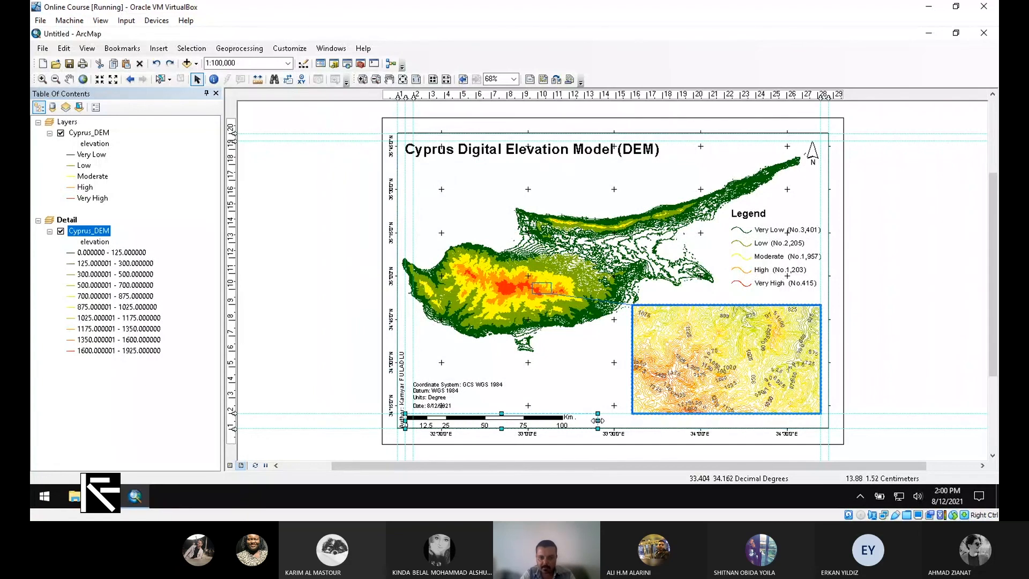
pyautogui.moveTo(597, 421); pyautogui.dragTo(530, 422)
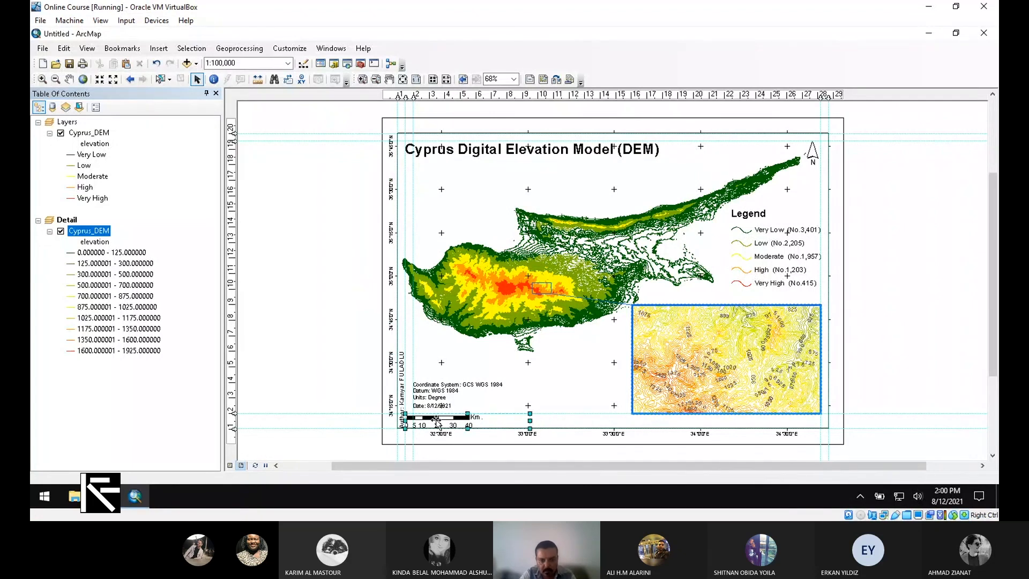
pyautogui.moveTo(437, 423); pyautogui.dragTo(423, 419)
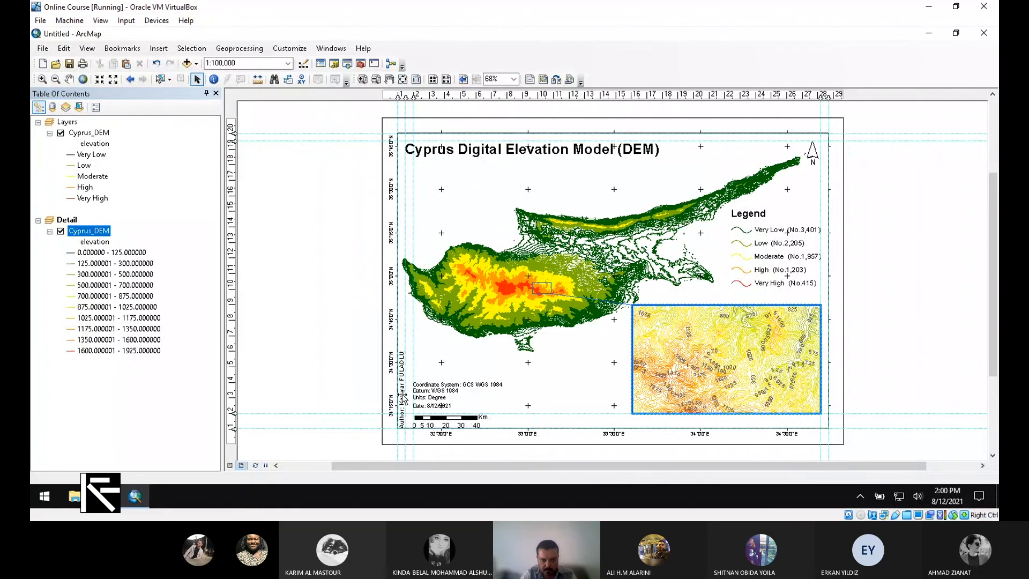
# Step: Shift the vertical author text slightly upward along the main map frame's western edge
pyautogui.click(404, 394)
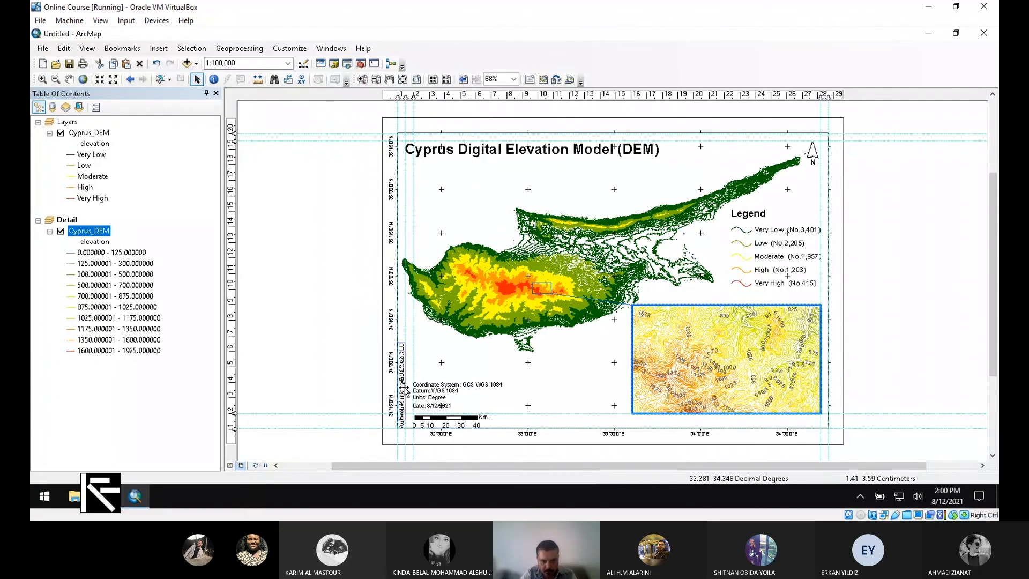
pyautogui.moveTo(404, 390); pyautogui.dragTo(402, 366)
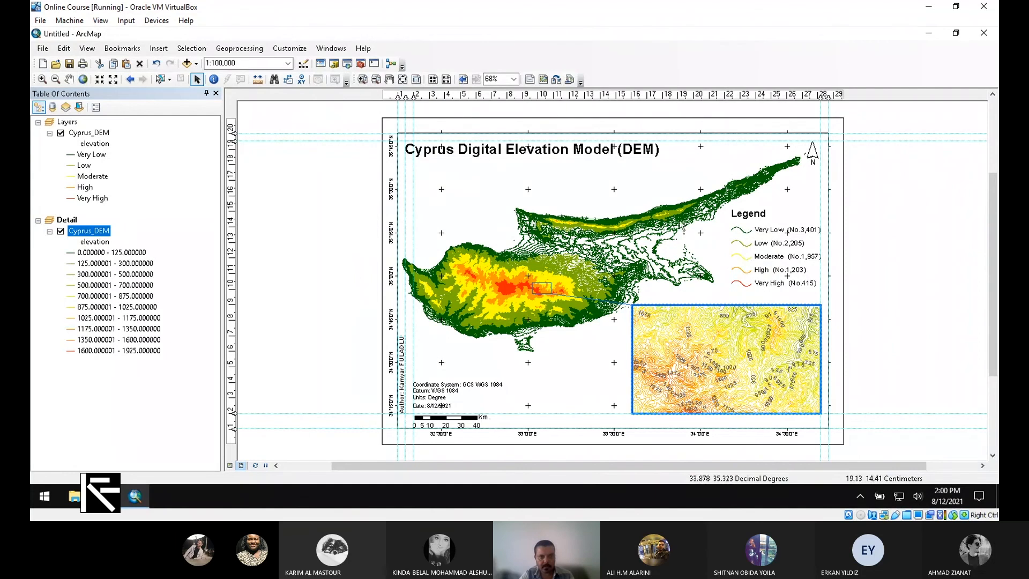
# Step: Pan the Cyprus map slightly upward within the main data frame to free space beneath the island
pyautogui.click(437, 188)
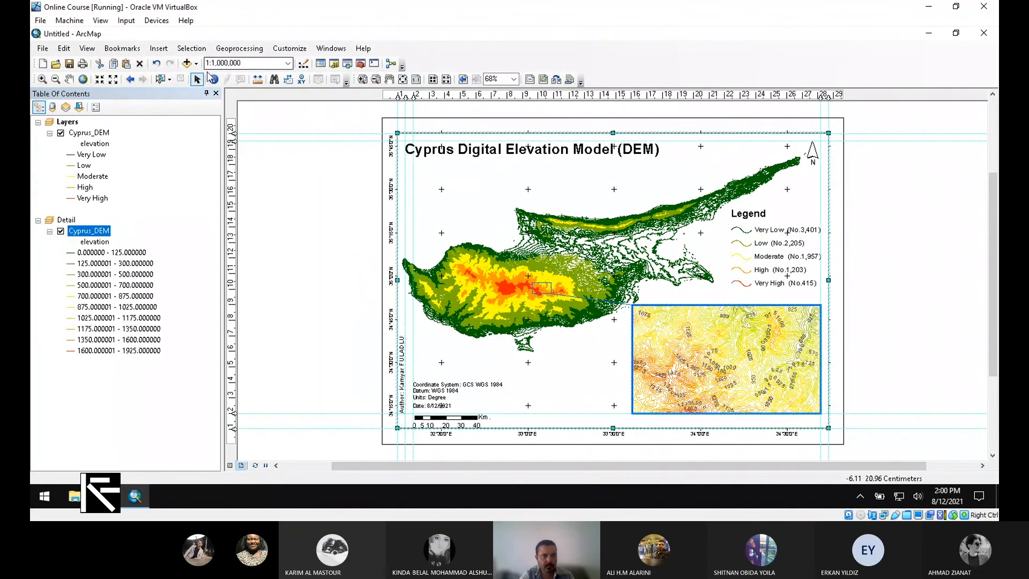
pyautogui.click(69, 79)
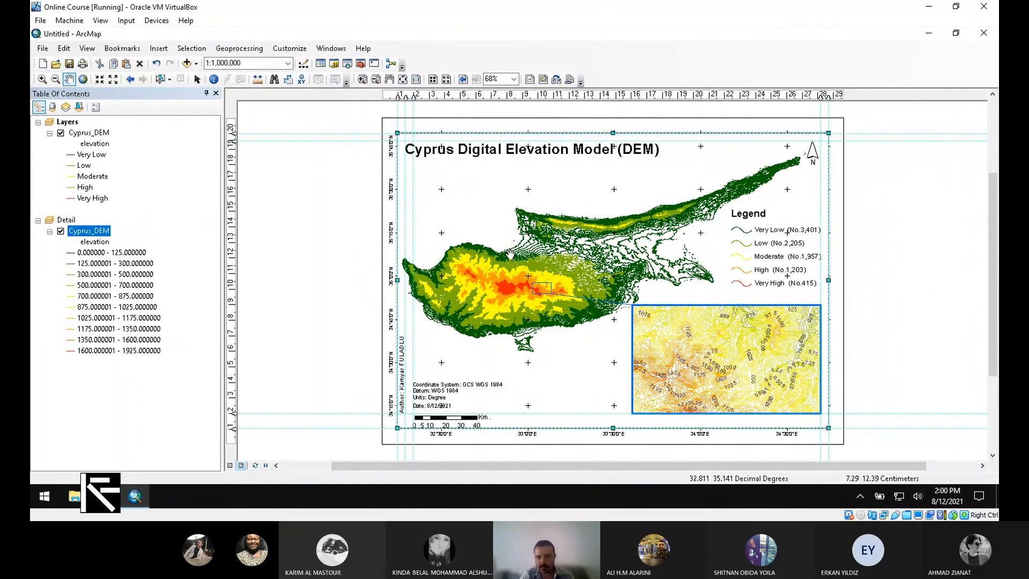
pyautogui.click(510, 253)
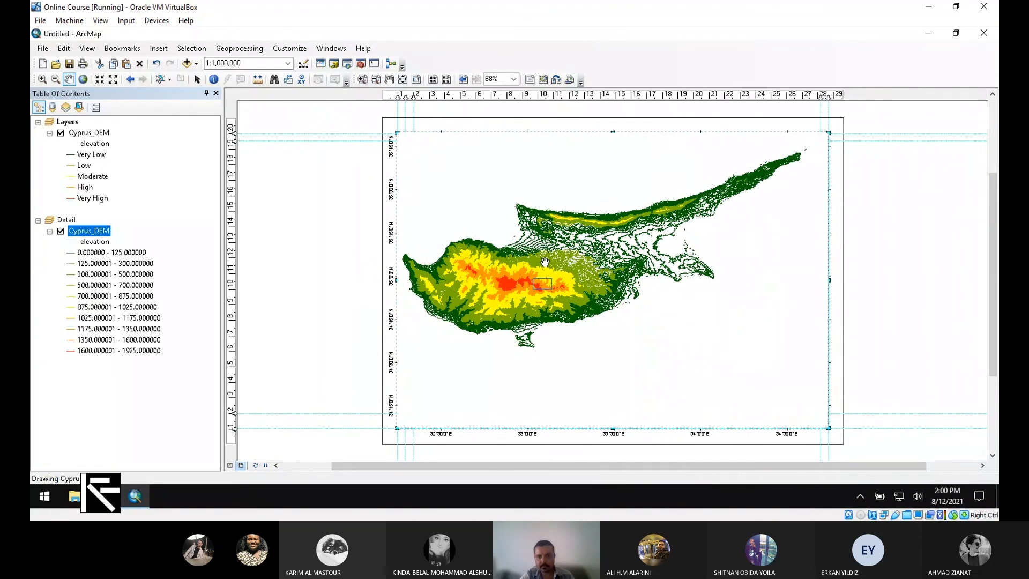
pyautogui.moveTo(546, 260); pyautogui.dragTo(548, 252)
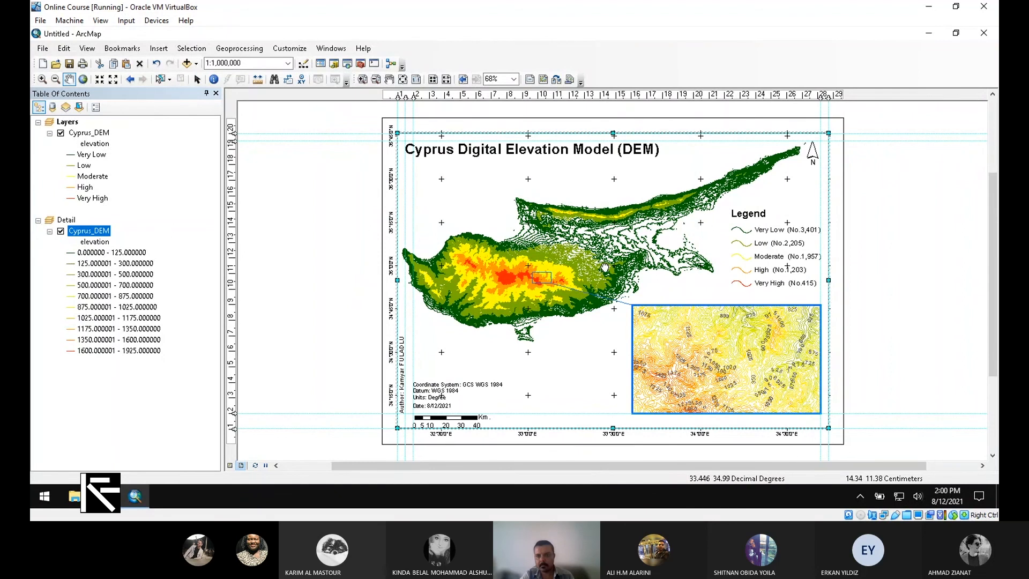
pyautogui.moveTo(604, 269); pyautogui.dragTo(607, 265)
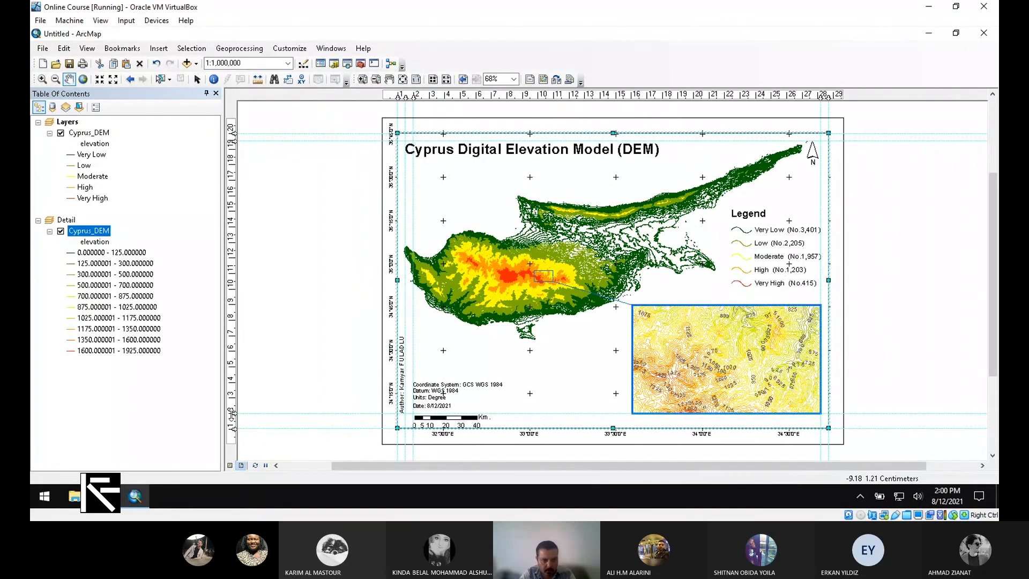
# Step: Lower the horizontal guide under the Detail inset toward the map frame's border and extend the inset's bottom edge down to it
pyautogui.moveTo(232, 412); pyautogui.dragTo(233, 424)
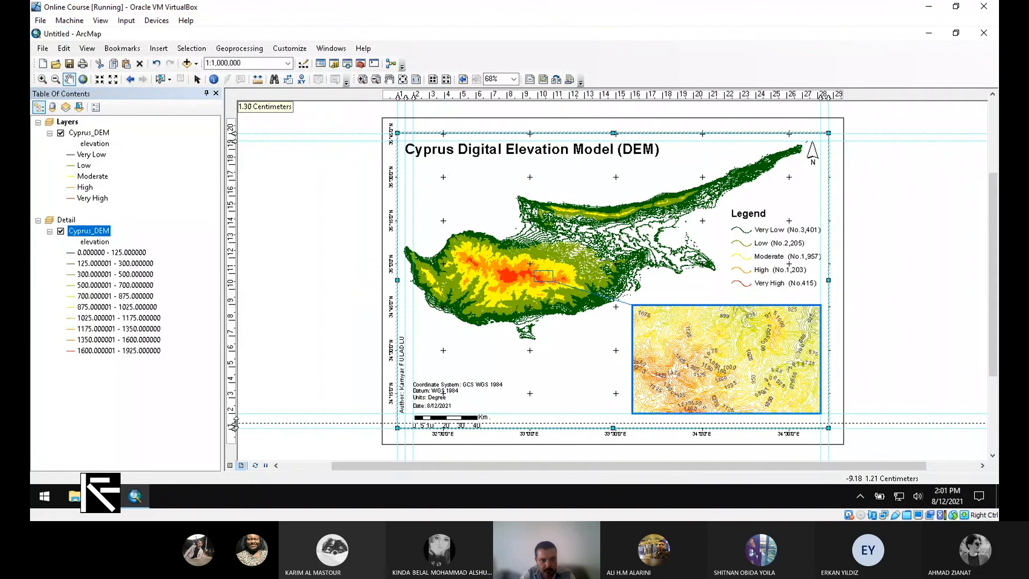
pyautogui.moveTo(235, 424); pyautogui.dragTo(236, 423)
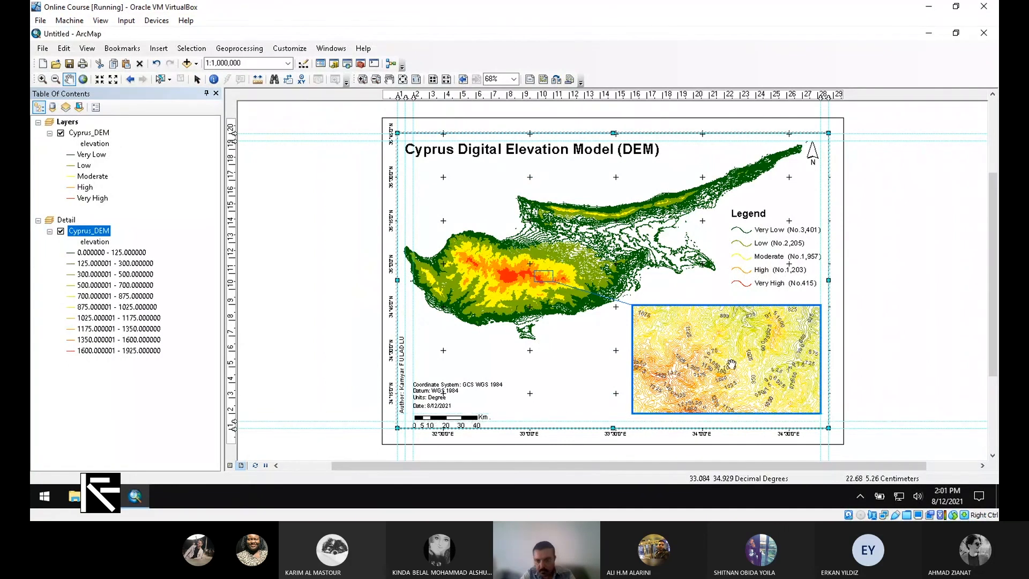
pyautogui.click(731, 365)
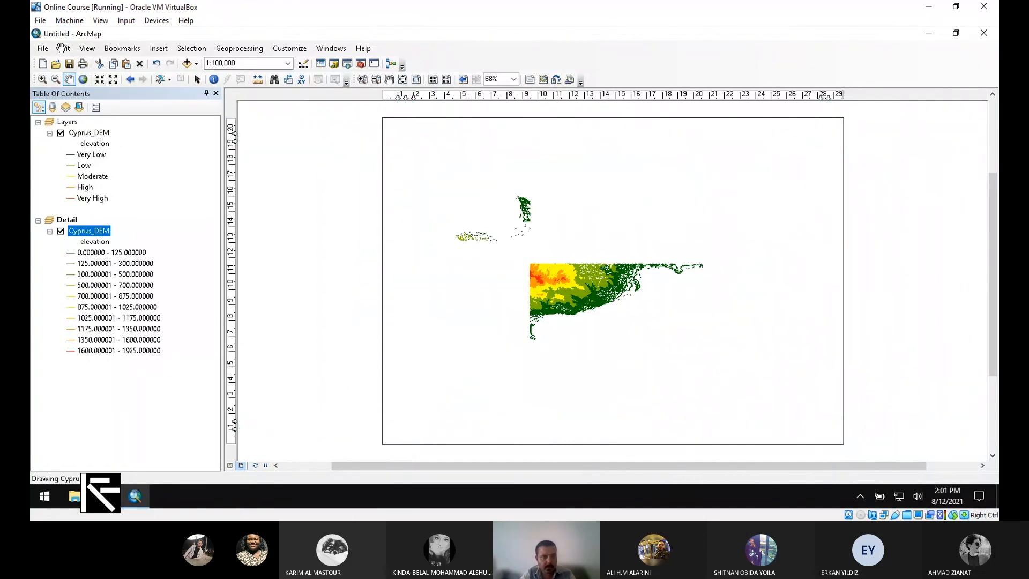
pyautogui.click(197, 80)
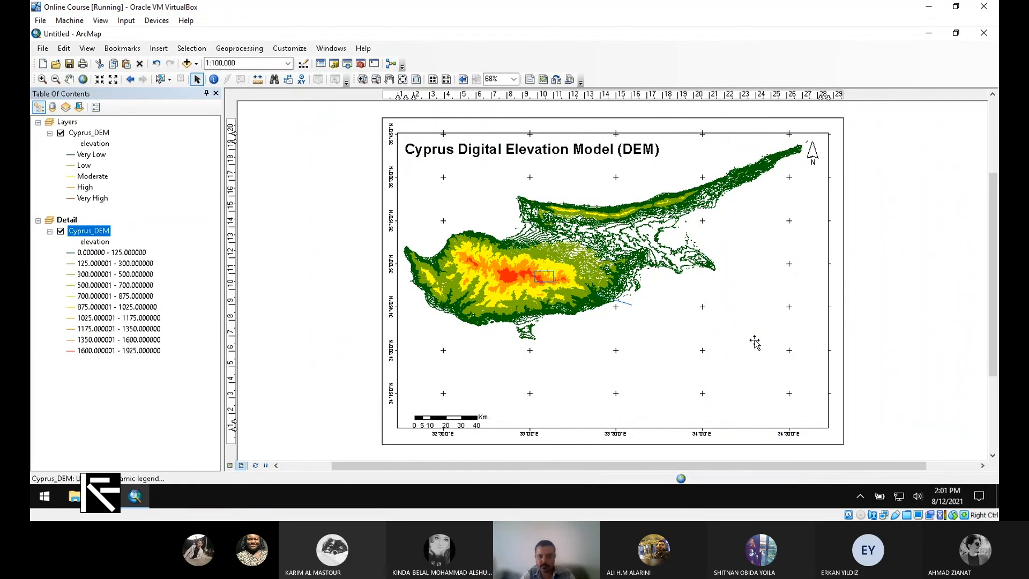
pyautogui.click(729, 422)
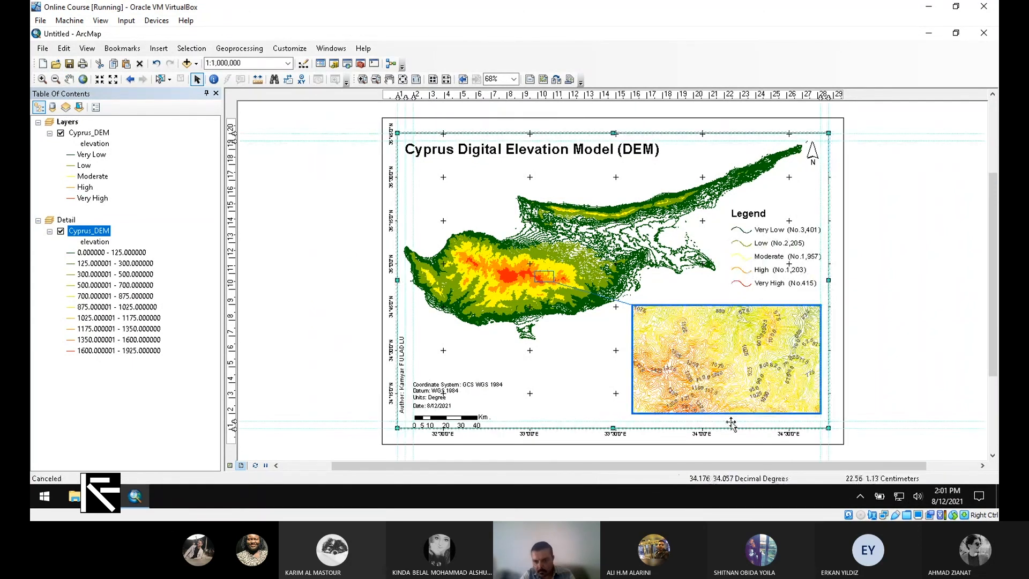
pyautogui.click(726, 410)
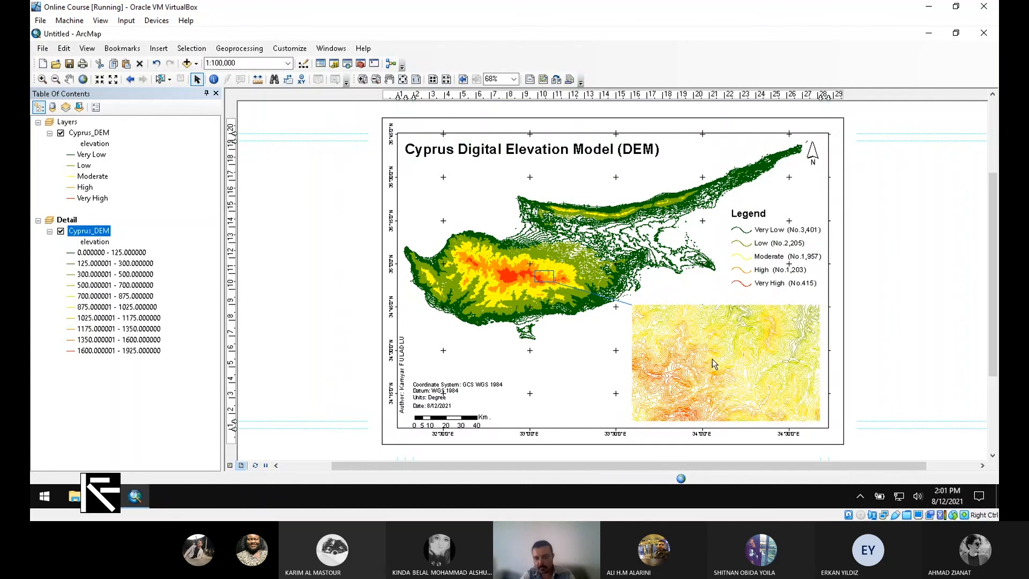
# Step: Enlarge the Detail inset by extending its left edge outward and its top edge slightly upward
pyautogui.click(714, 363)
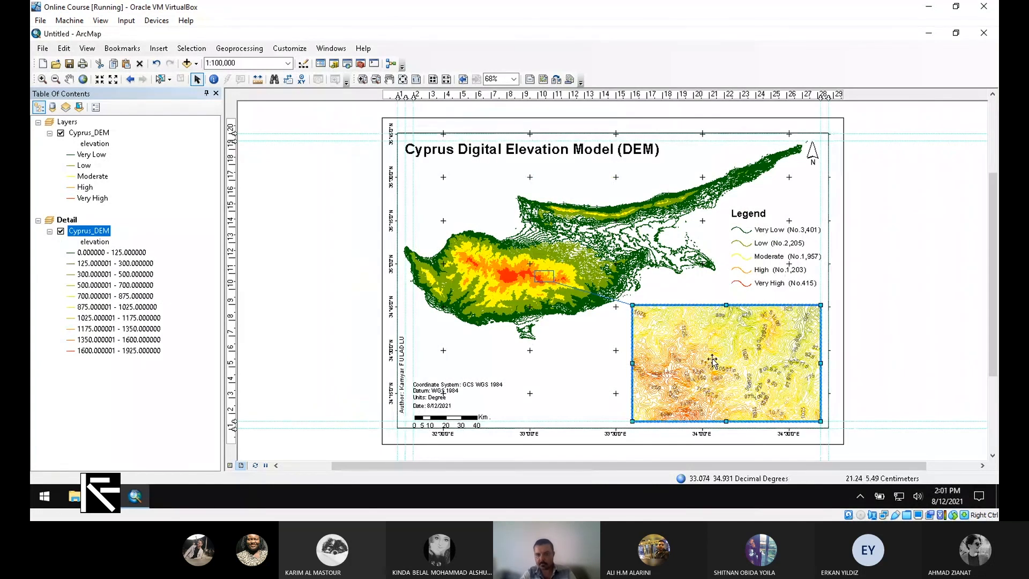
pyautogui.click(625, 361)
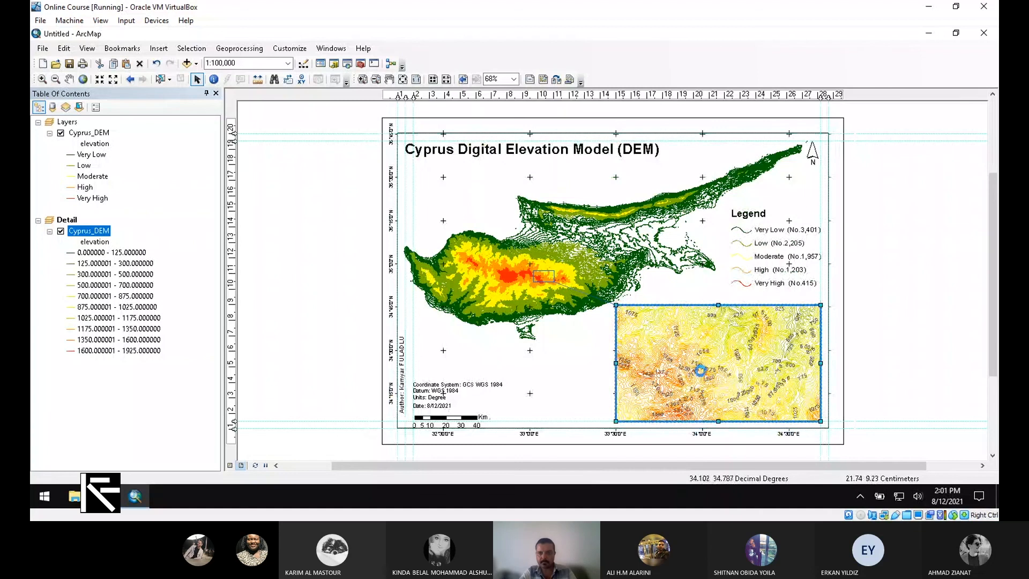
pyautogui.click(700, 369)
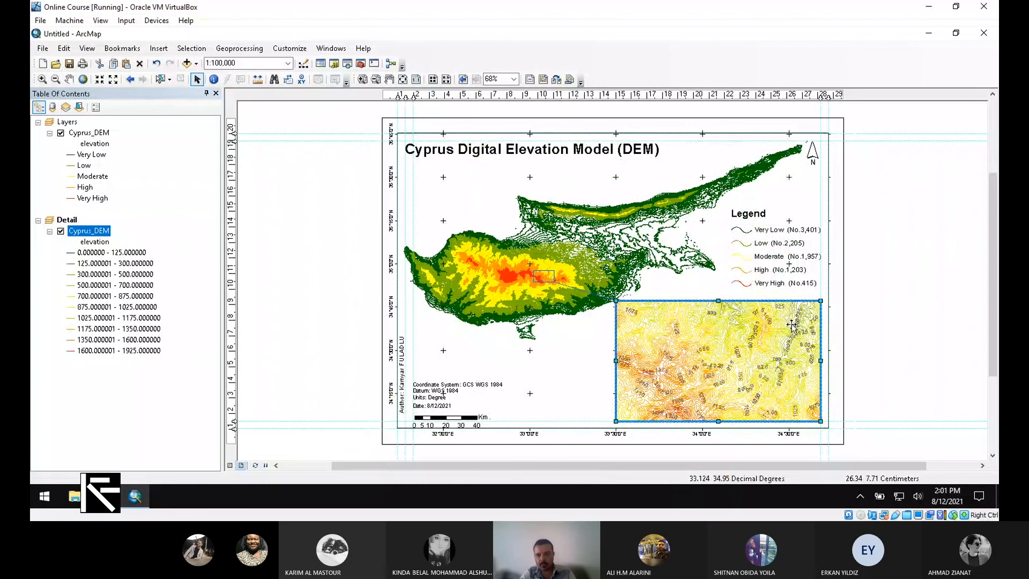
pyautogui.click(907, 379)
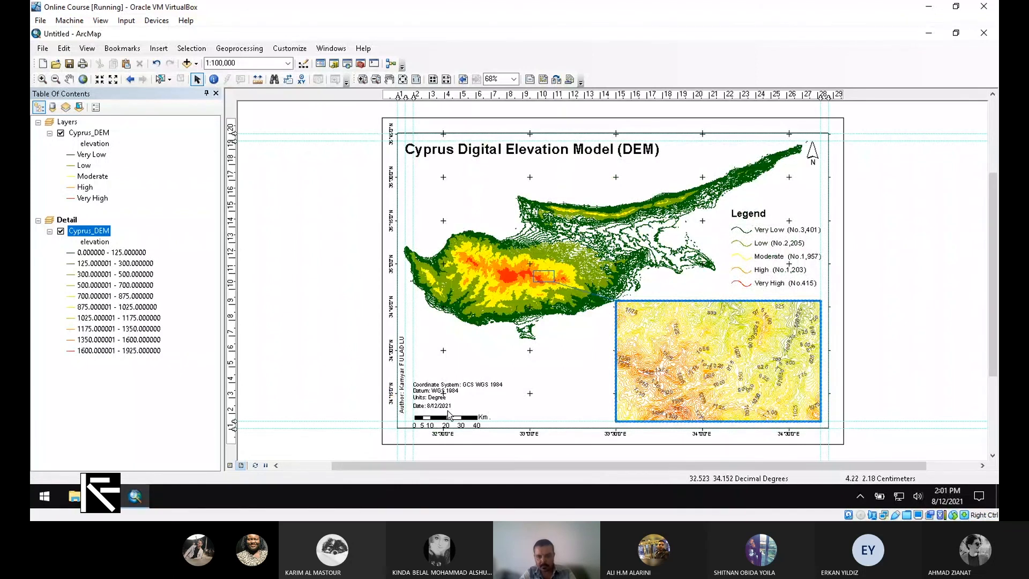
# Step: Move the scale bar slightly up and reposition the coordinate system and date texts just above it
pyautogui.moveTo(443, 415); pyautogui.dragTo(442, 408)
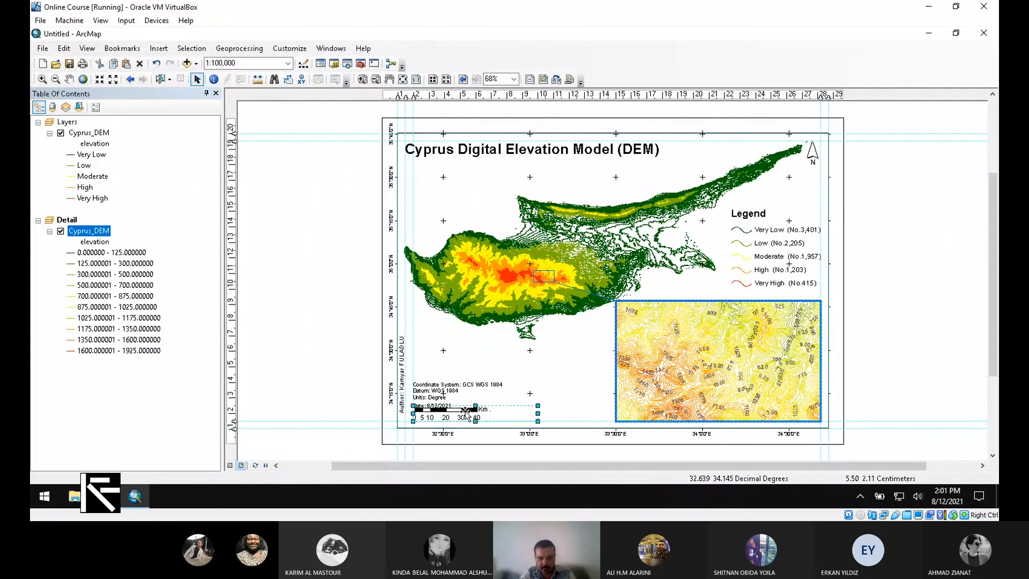
pyautogui.click(441, 396)
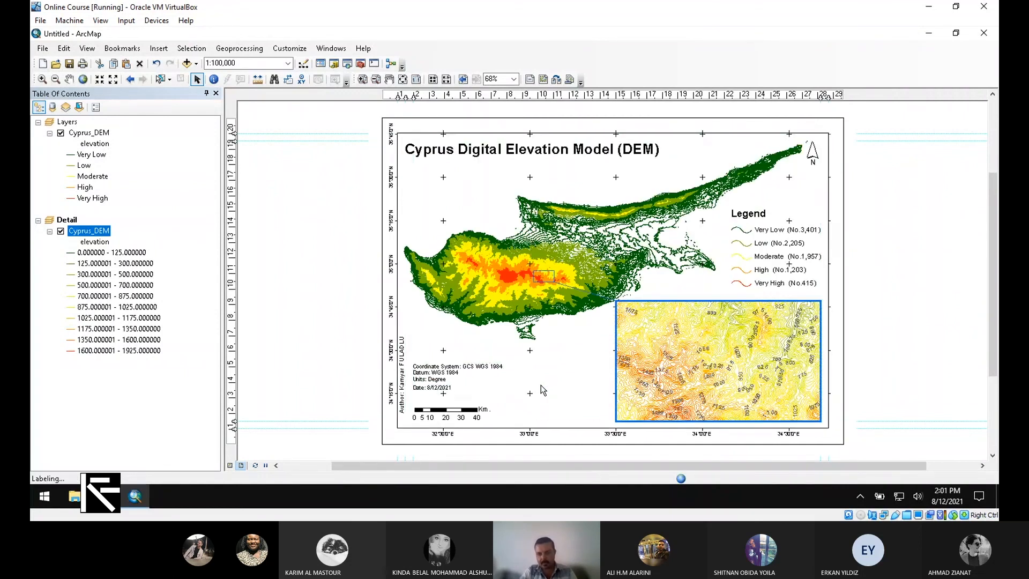
pyautogui.click(541, 386)
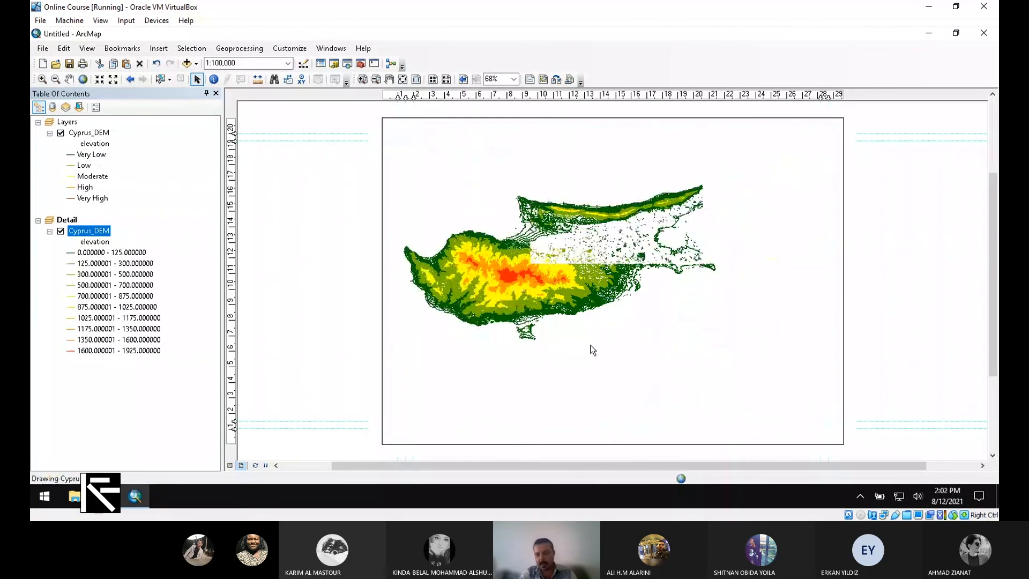
pyautogui.click(337, 265)
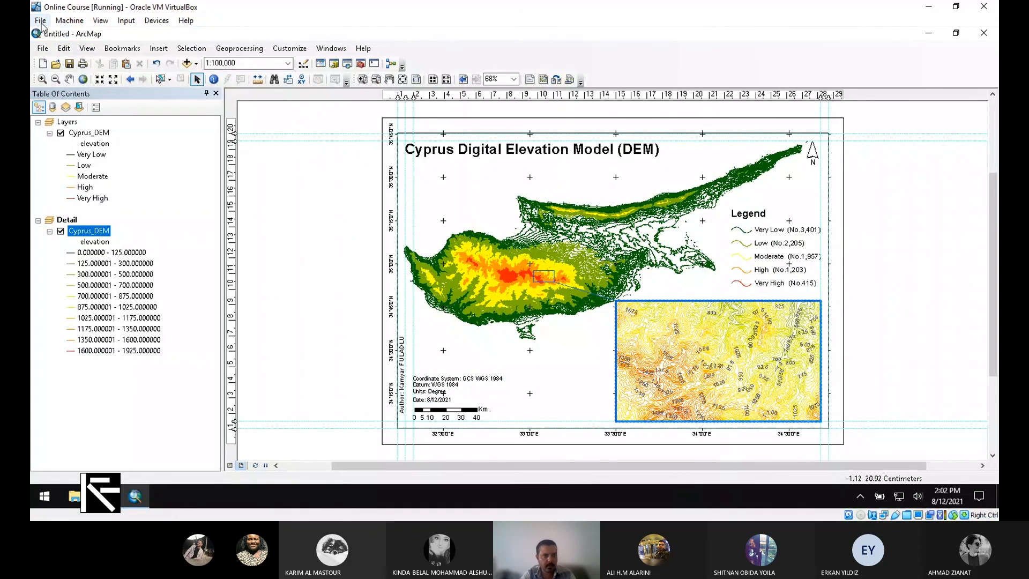
# Step: Start a map export to the Desktop in JPEG format, set the resolution to 300 dpi, and show the format options
pyautogui.click(43, 49)
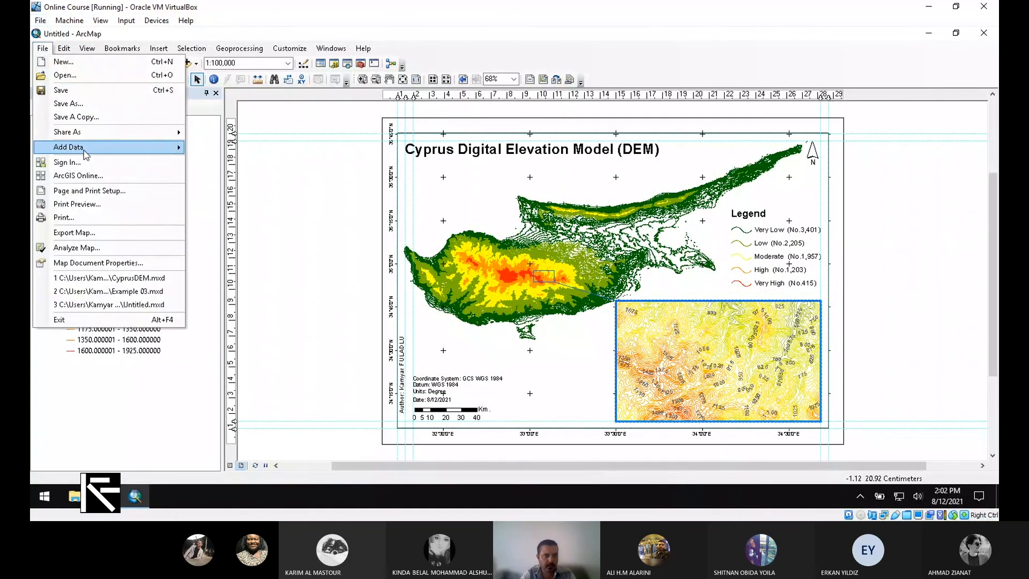
pyautogui.click(145, 234)
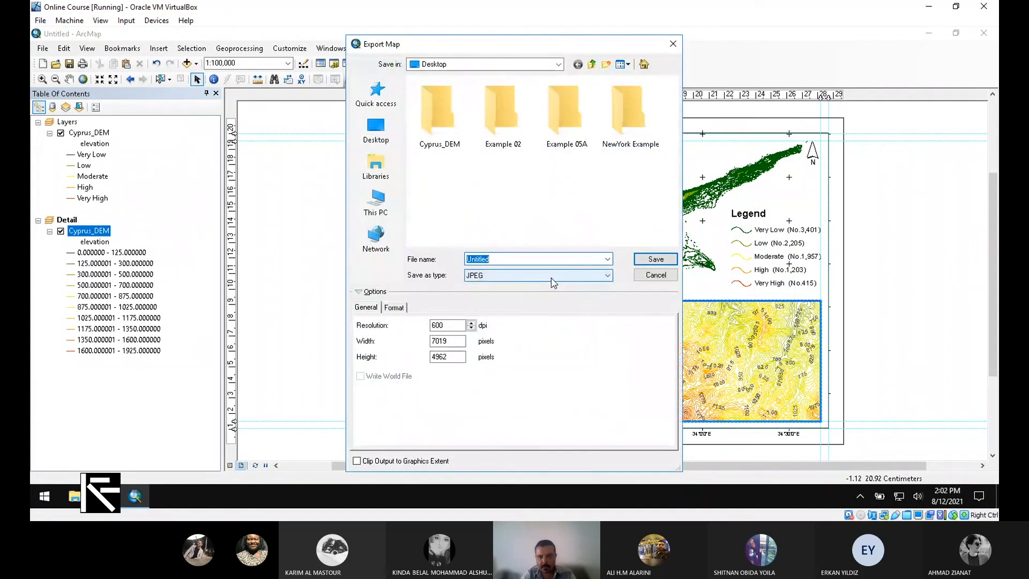
pyautogui.click(552, 281)
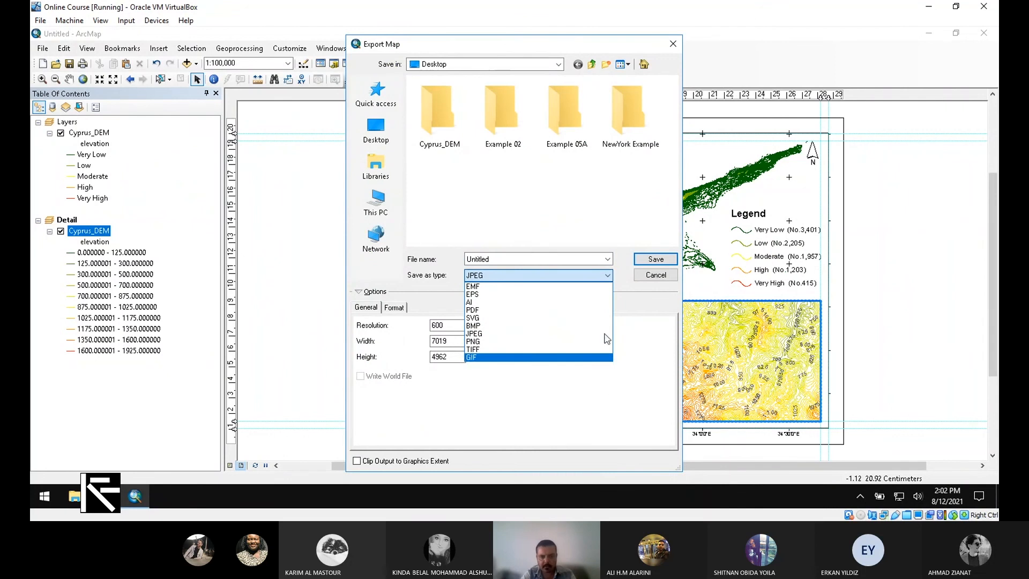
pyautogui.click(371, 130)
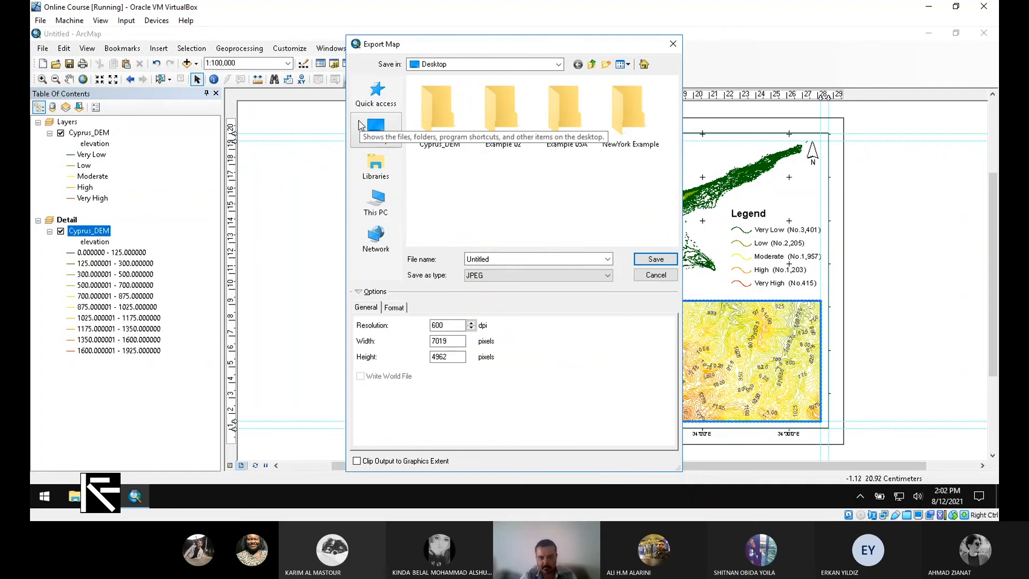
pyautogui.doubleClick(448, 325)
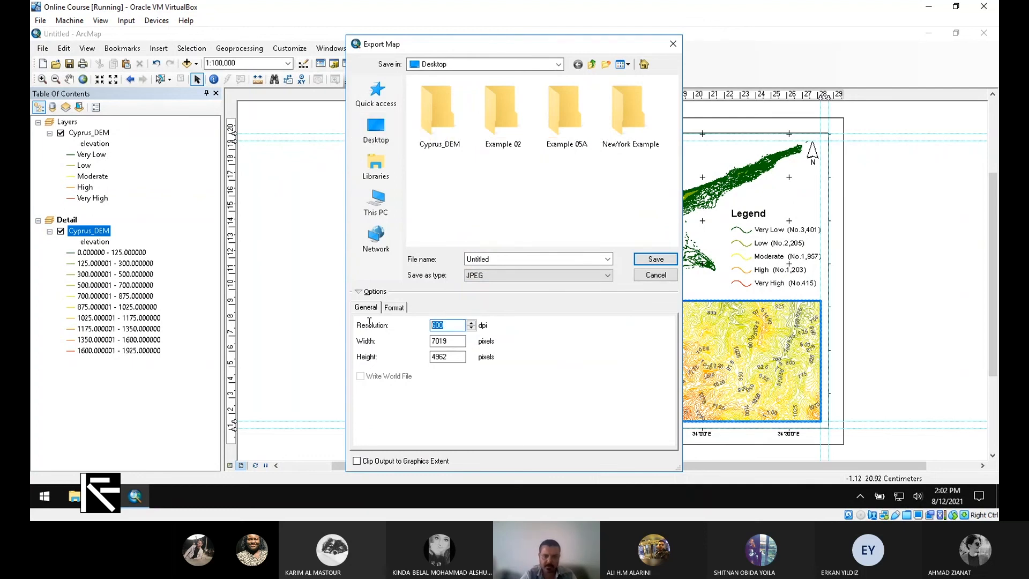
pyautogui.write('300')
pyautogui.click(396, 308)
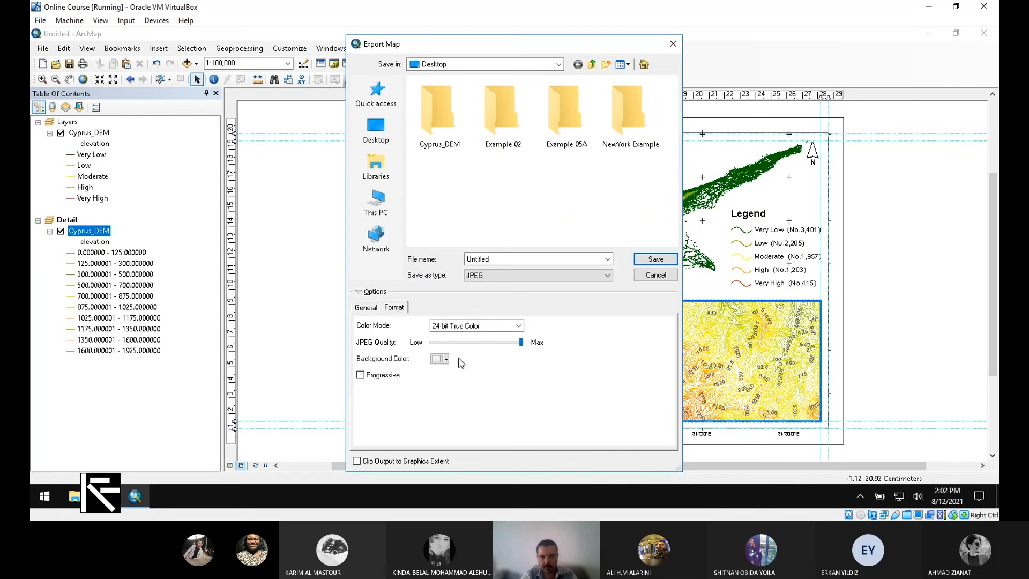
# Step: Name the exported map Cyprus DEM, keep the JPEG type, and save it
pyautogui.doubleClick(512, 260)
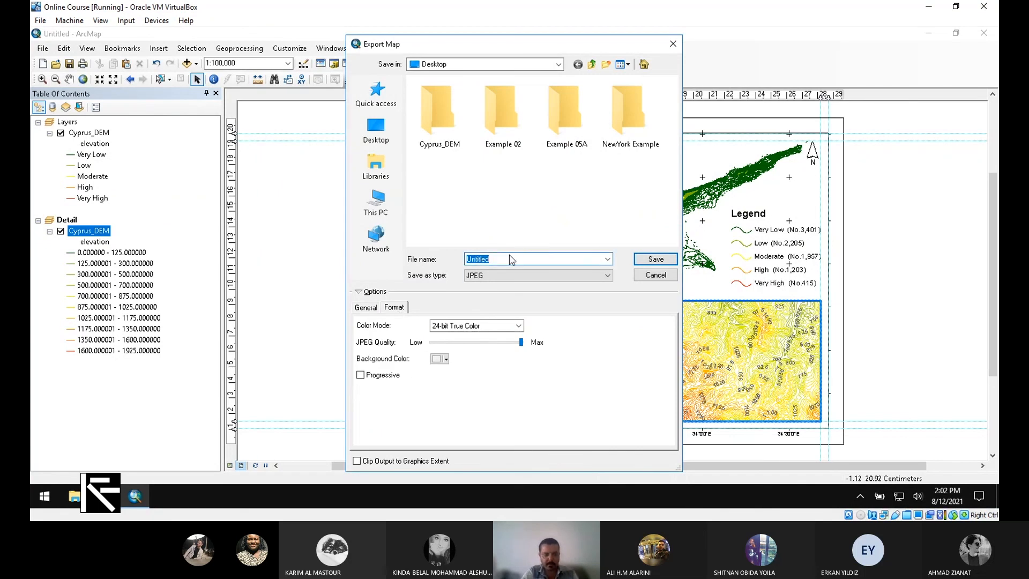
pyautogui.write('Cypru')
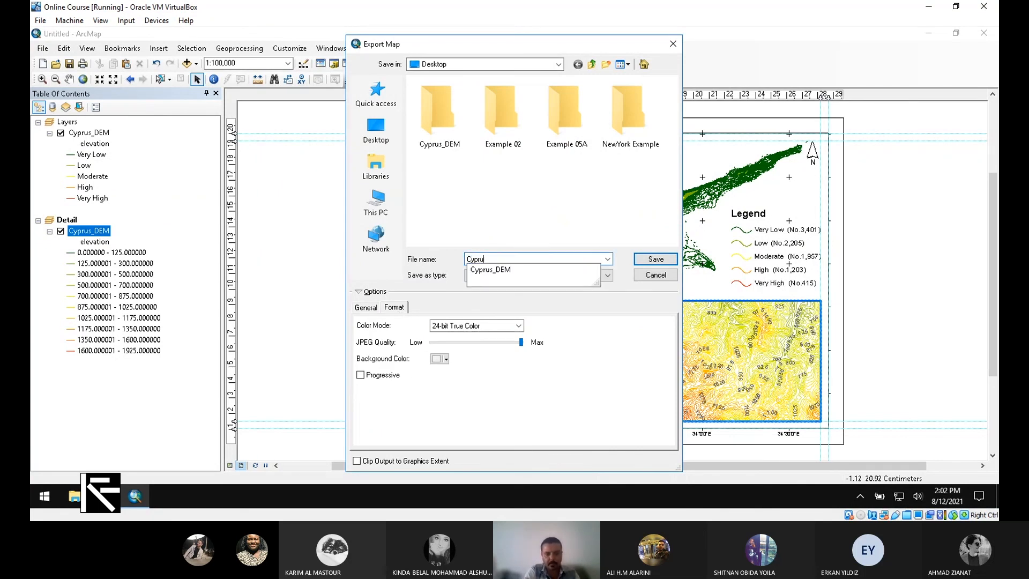
pyautogui.write('s DEM')
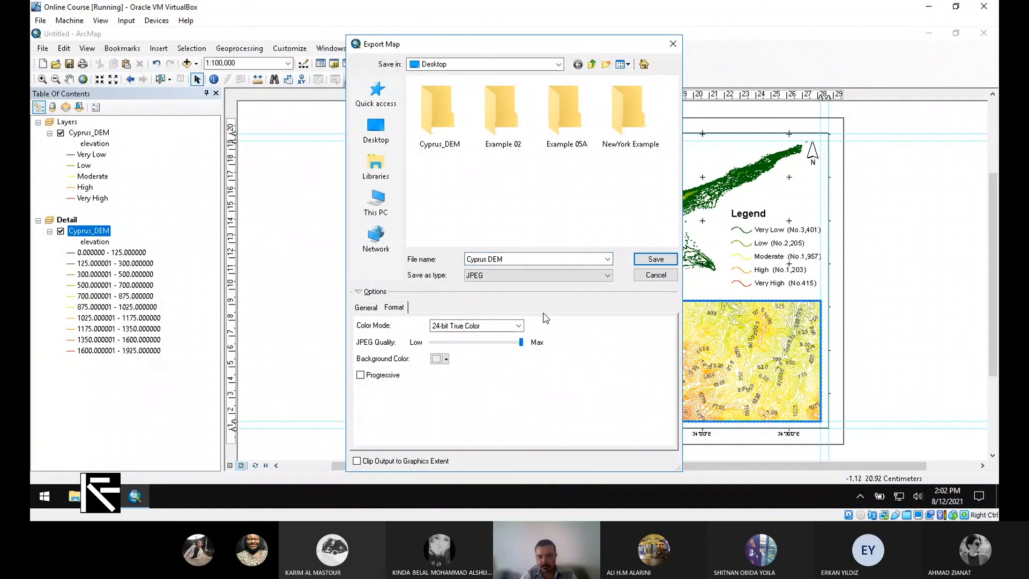
pyautogui.click(577, 275)
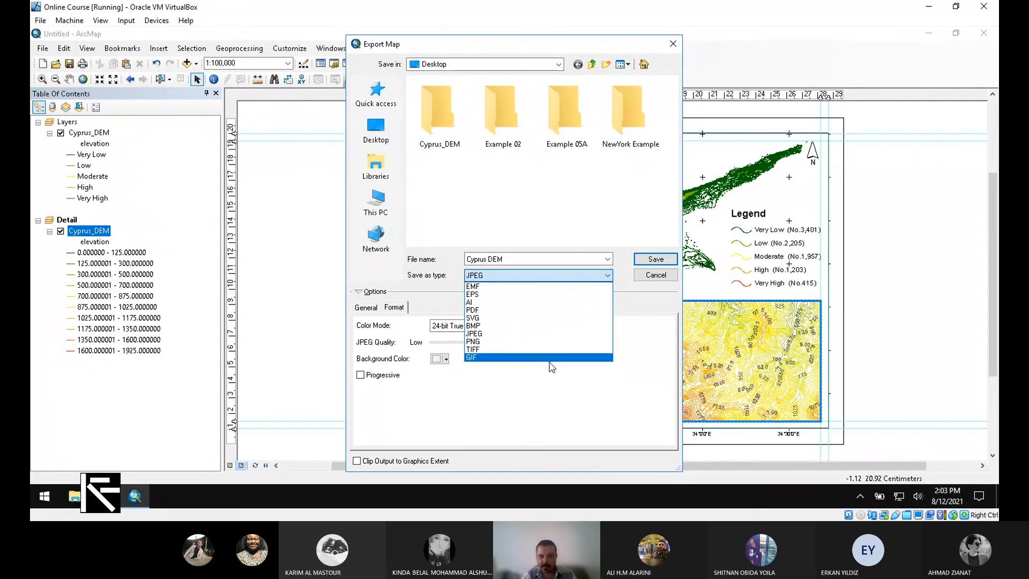
pyautogui.click(619, 398)
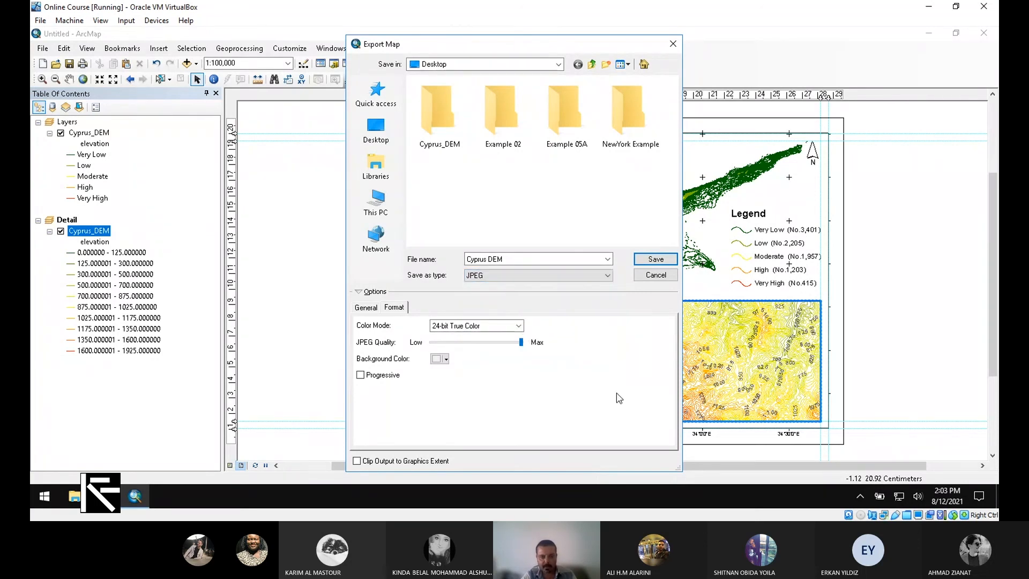
pyautogui.click(657, 259)
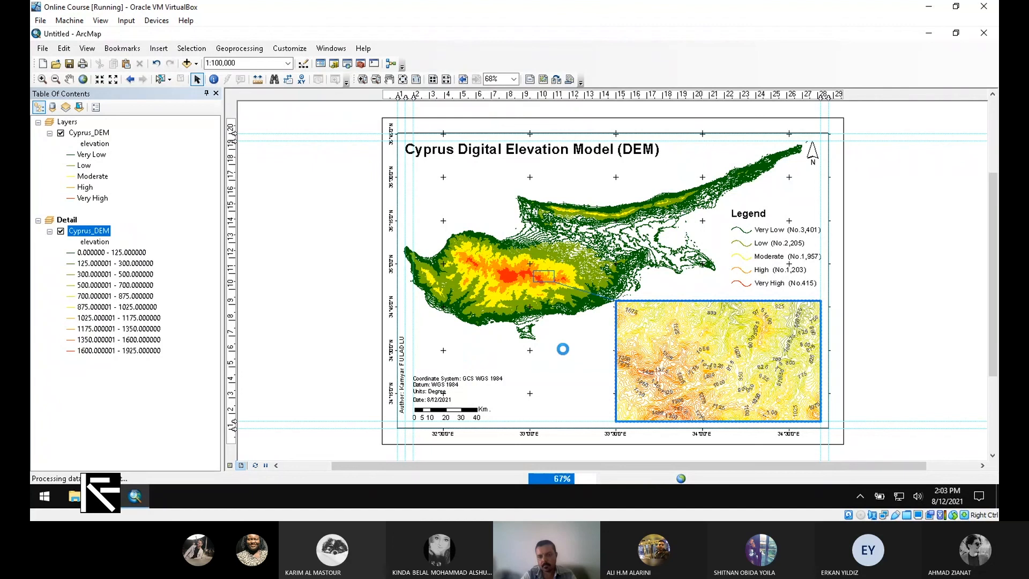
# Step: Minimize the ArcMap window and open the exported Cyprus DEM image from the desktop for editing in Paint
pyautogui.click(929, 33)
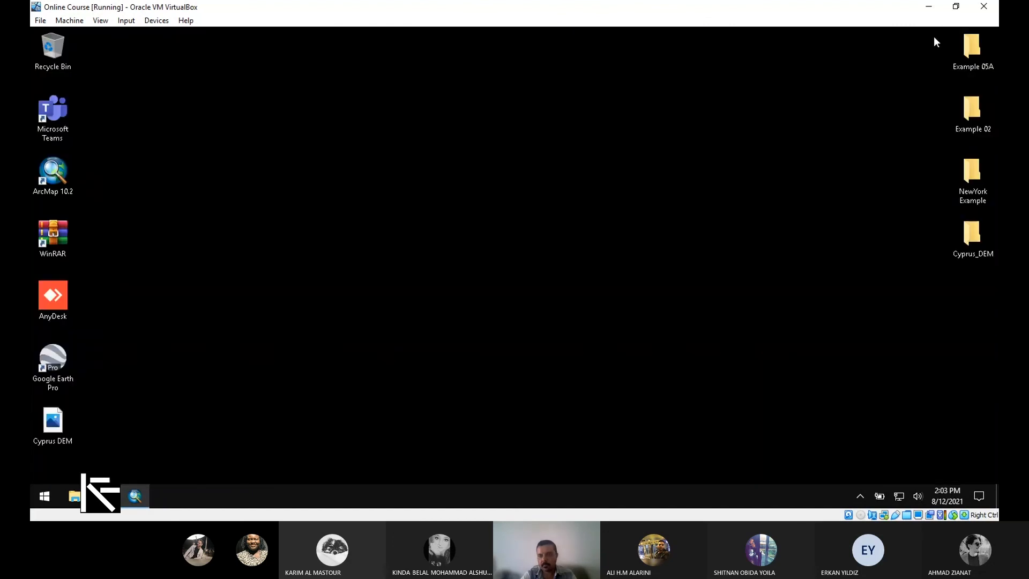
pyautogui.click(52, 425)
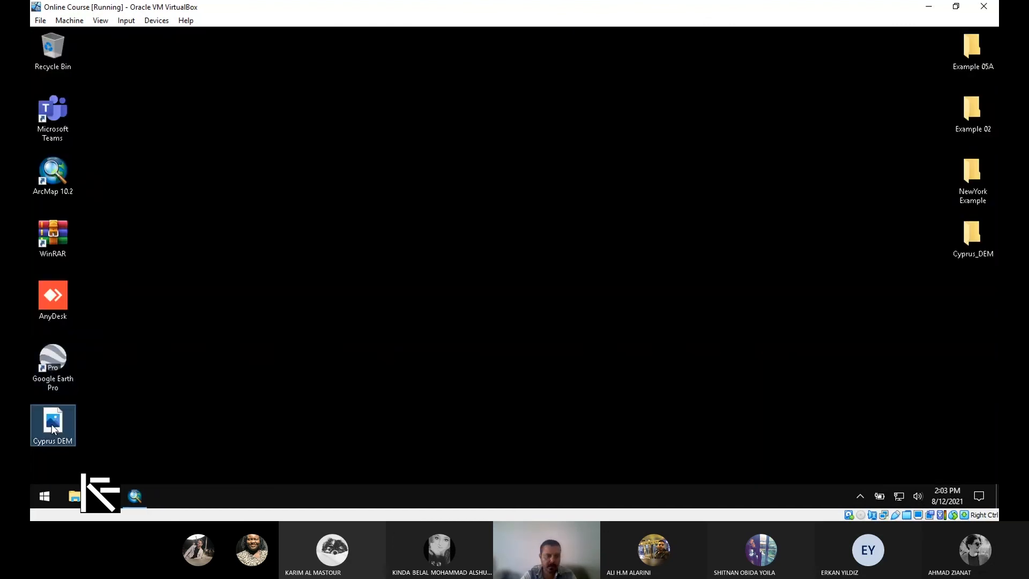
pyautogui.rightClick(52, 425)
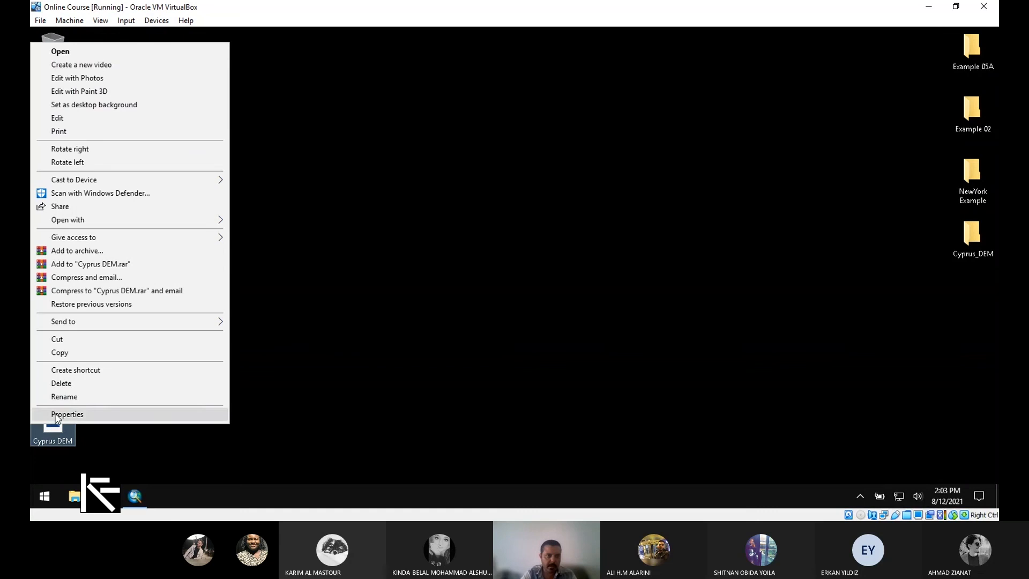
pyautogui.click(60, 352)
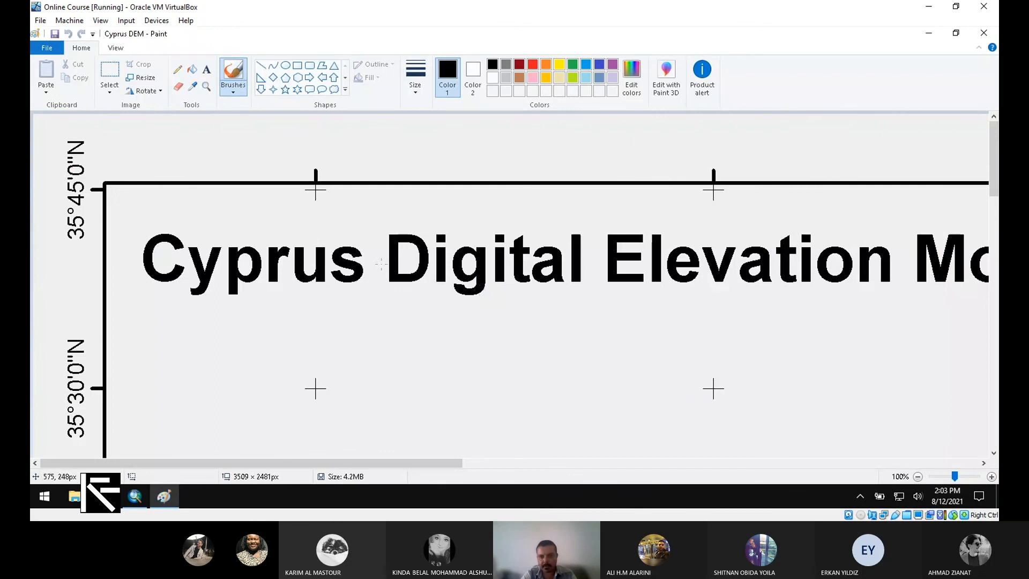
# Step: Examine the exported map's title, contours, legend, Detail inset and scale bar up close and as a whole, and return to ArcMap
pyautogui.scroll(-1, 377, 265)
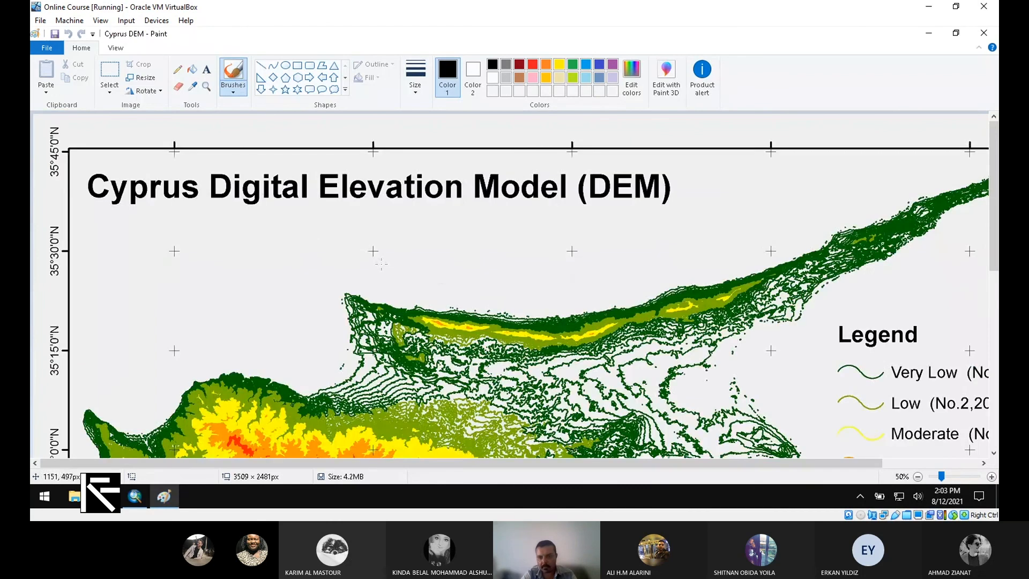
pyautogui.scroll(-10, 381, 263)
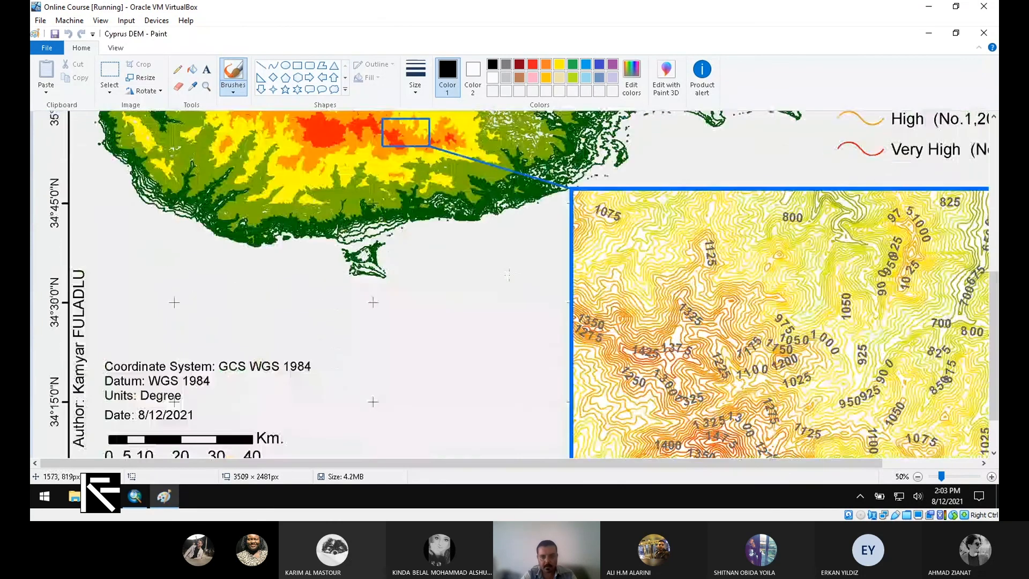
pyautogui.scroll(-2, 509, 274)
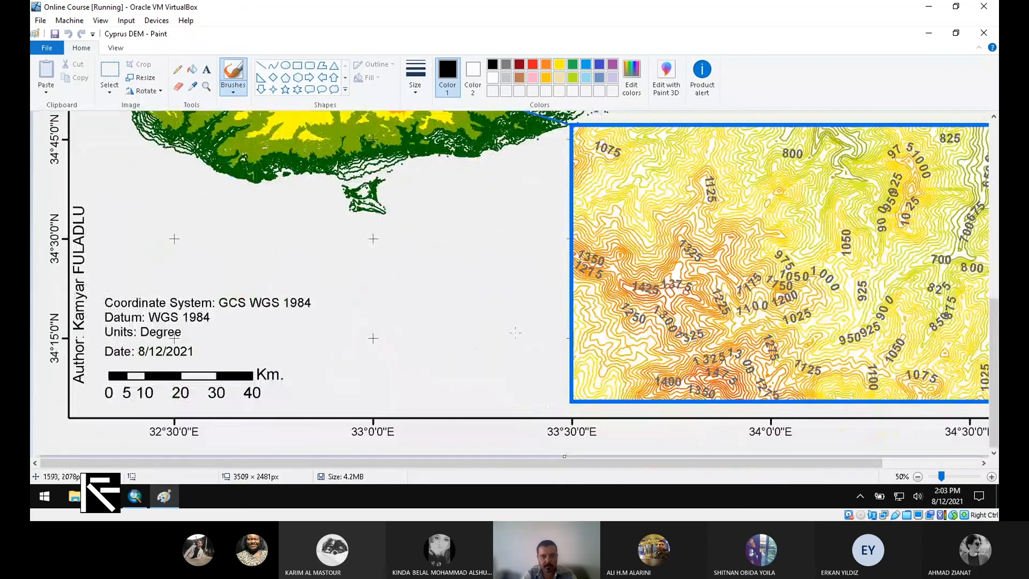
pyautogui.scroll(5, 515, 333)
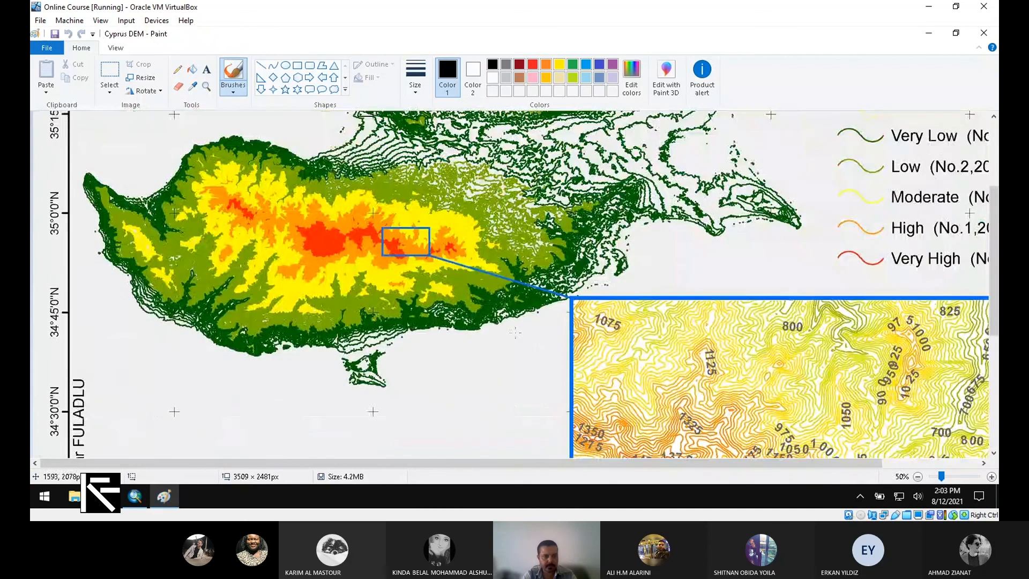
pyautogui.scroll(3, 515, 333)
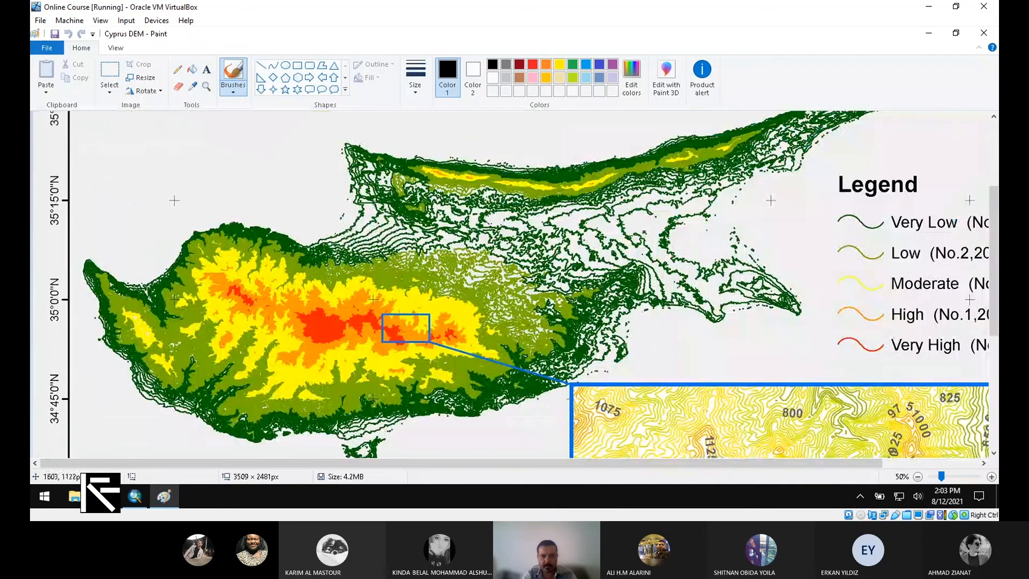
pyautogui.scroll(-7, 520, 304)
pyautogui.scroll(-1, 541, 421)
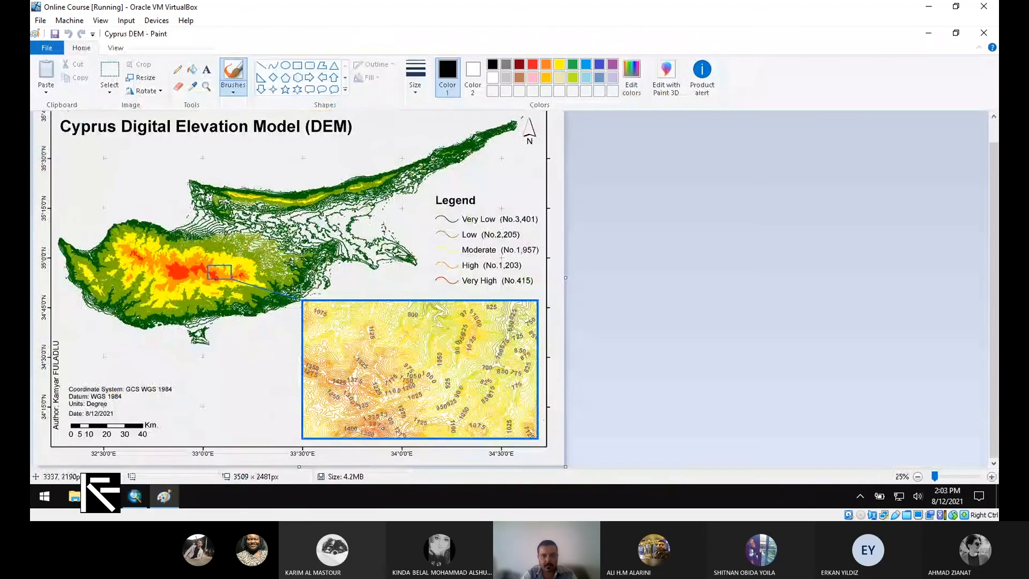
pyautogui.scroll(1, 538, 422)
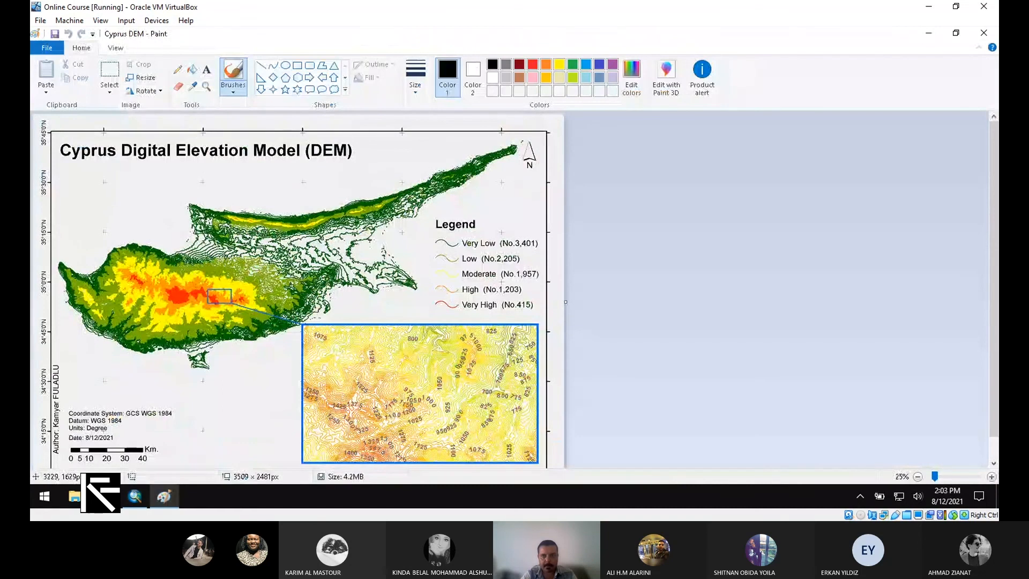
pyautogui.click(984, 32)
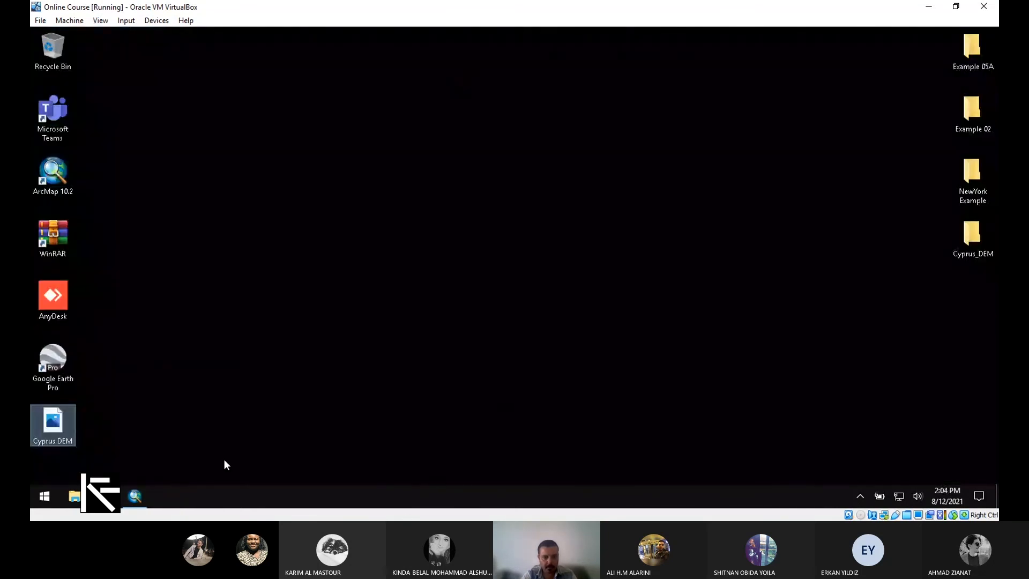
pyautogui.click(143, 495)
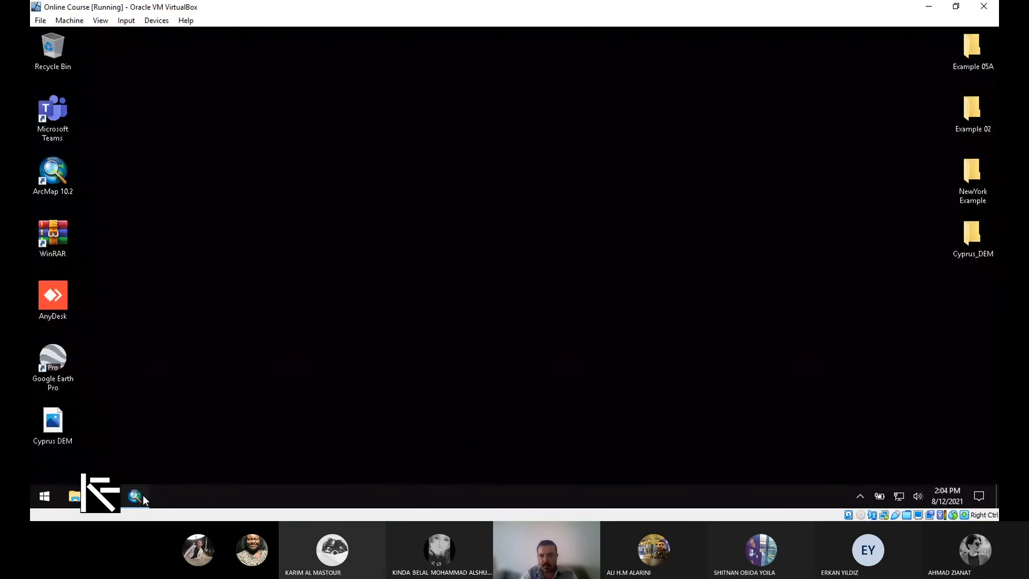